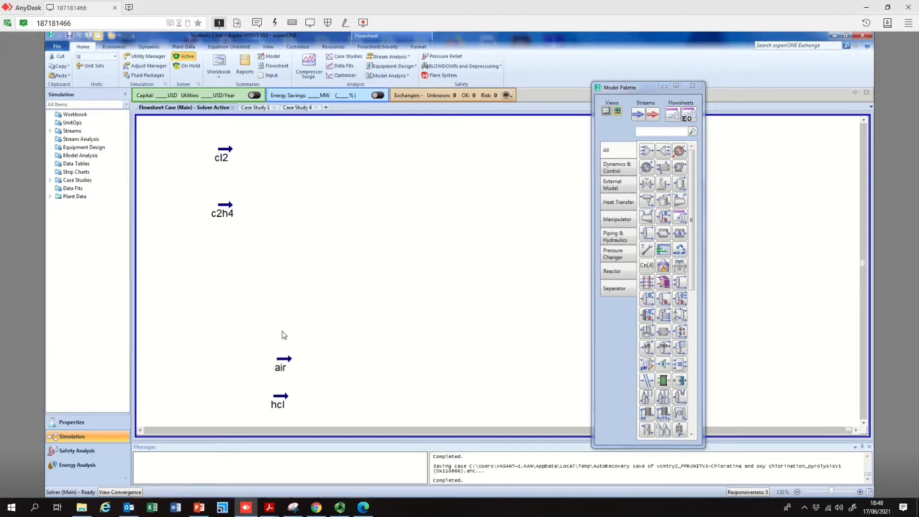
Save the case under the new name Student_Version1_VM
{"action": "left_click", "coordinate": [280, 401]}
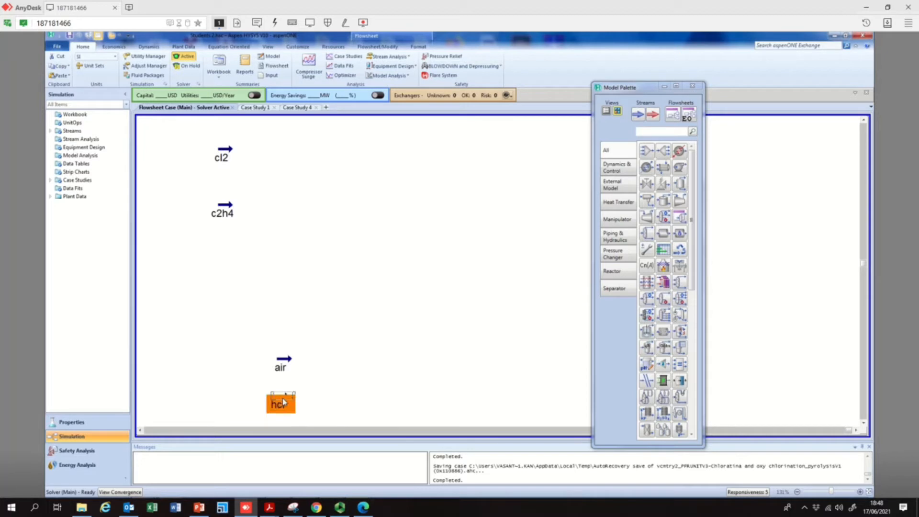
{"action": "left_click_drag", "start_coordinate": [284, 403], "coordinate": [286, 402]}
{"action": "left_click", "coordinate": [57, 47]}
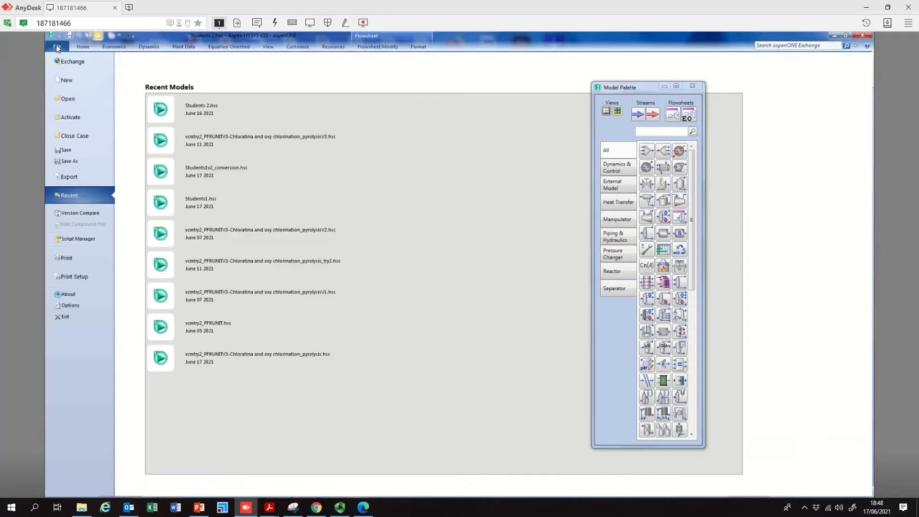
{"action": "left_click", "coordinate": [79, 163]}
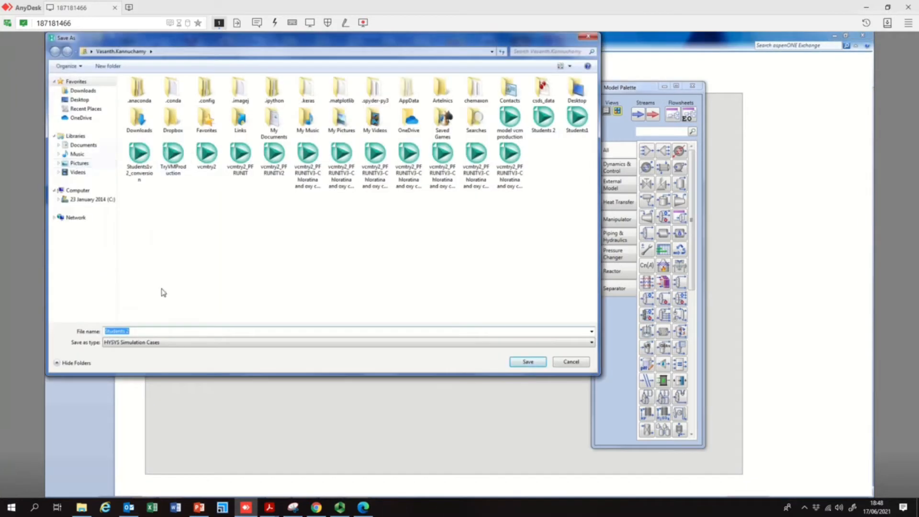
{"action": "type", "text": "St"}
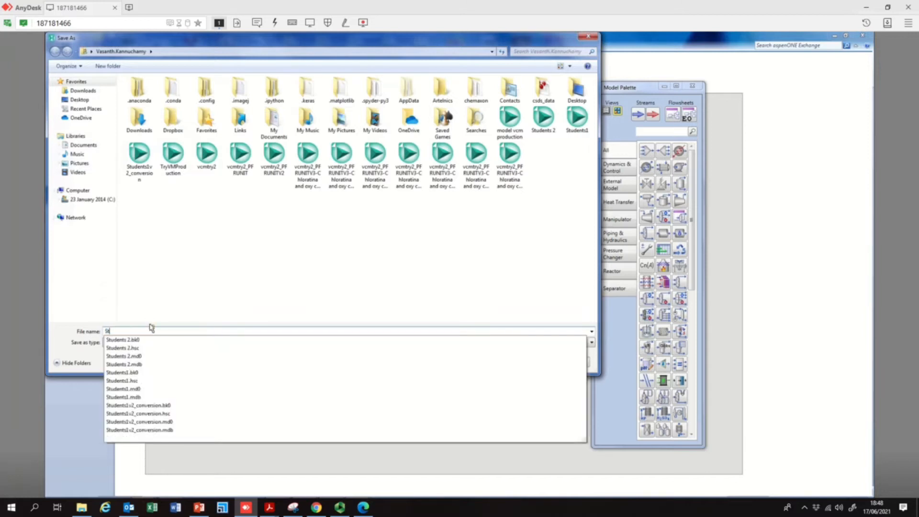
{"action": "type", "text": "udent_Version1_V"}
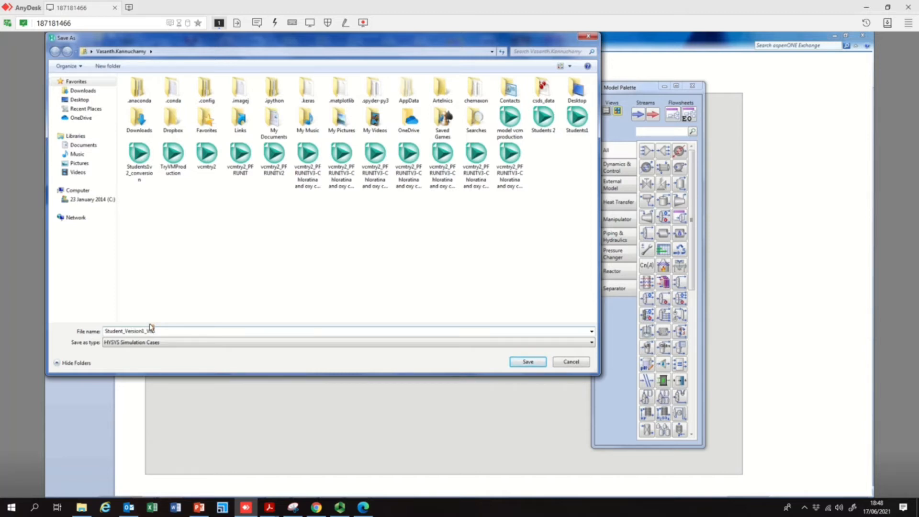
{"action": "key", "text": "Return"}
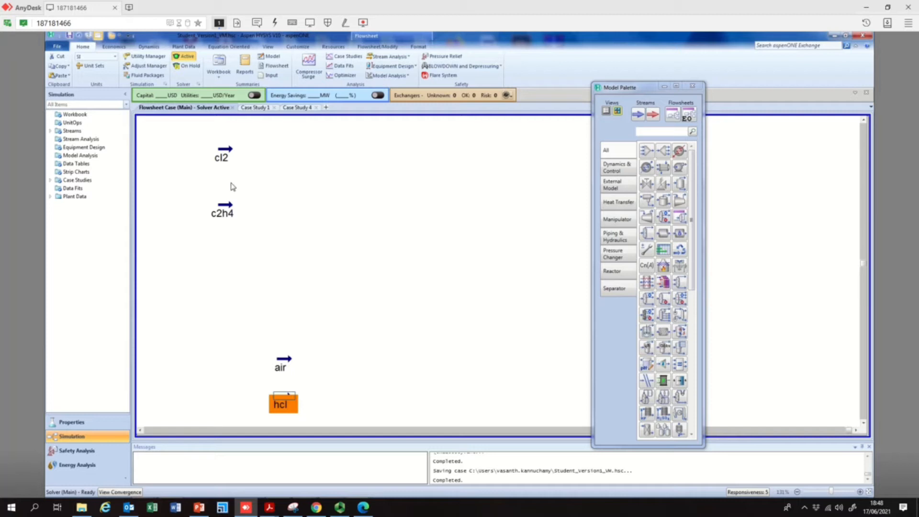
{"action": "left_click", "coordinate": [70, 36]}
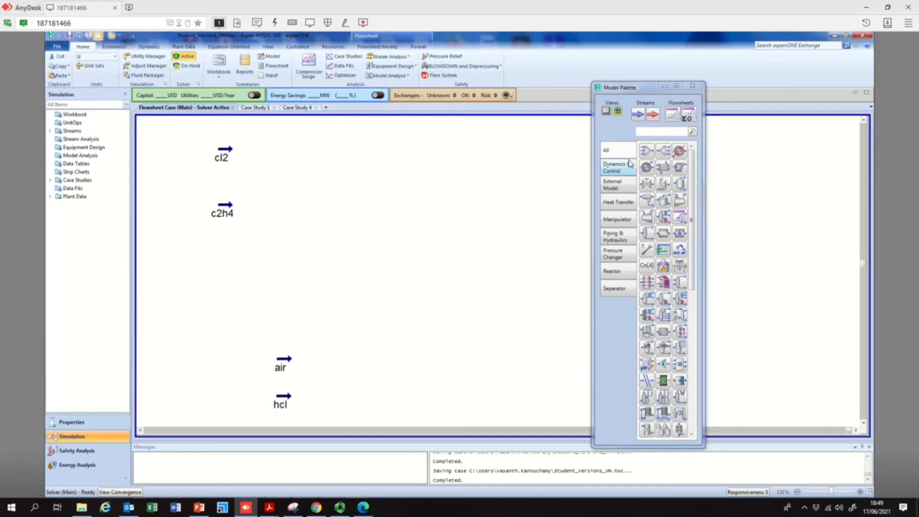
Place a Tee on the flowsheet and set c2h4 as its inlet stream
{"action": "left_click_drag", "start_coordinate": [652, 152], "coordinate": [292, 242]}
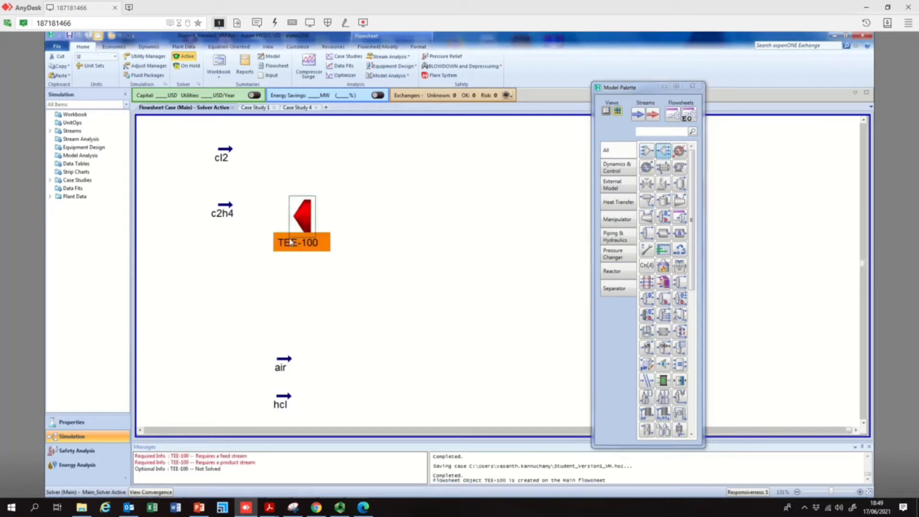
{"action": "double_click", "coordinate": [292, 242]}
{"action": "left_click", "coordinate": [170, 173]}
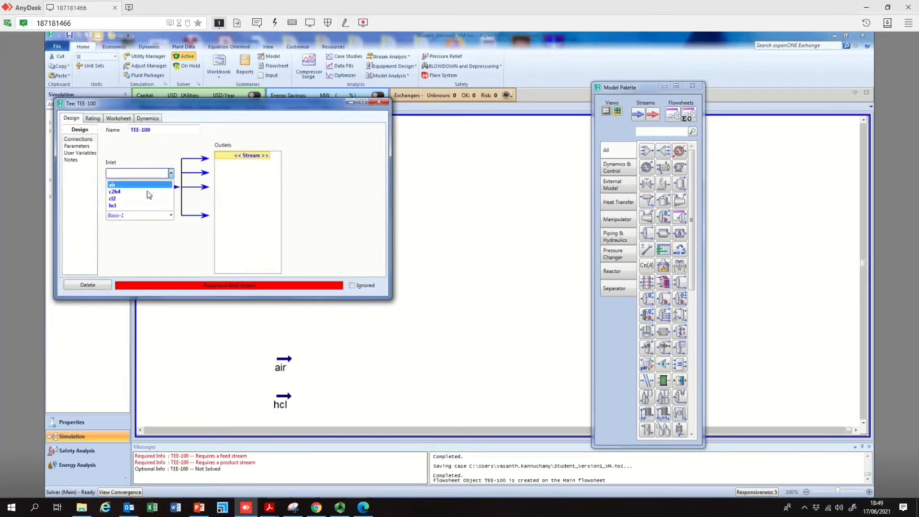
{"action": "left_click", "coordinate": [149, 192]}
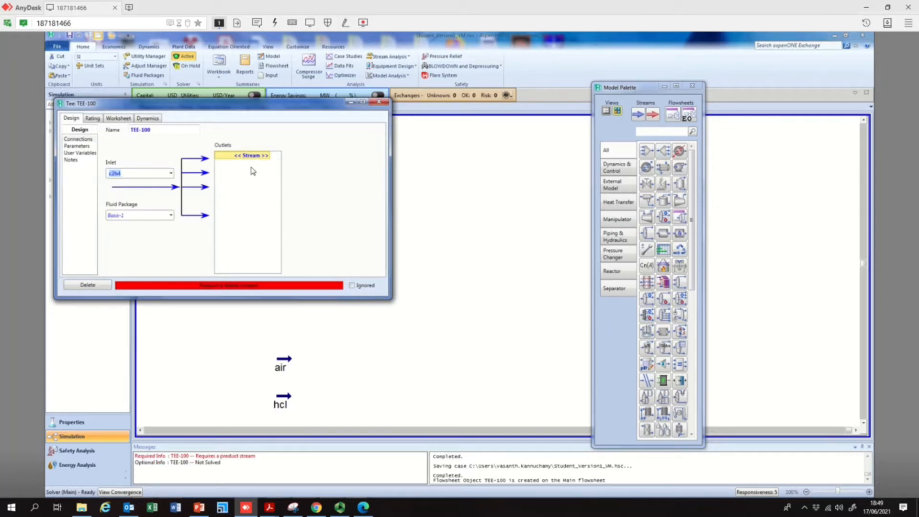
Create two outlet streams named 1 and 2 for the tee
{"action": "left_click_drag", "start_coordinate": [236, 106], "coordinate": [556, 165]}
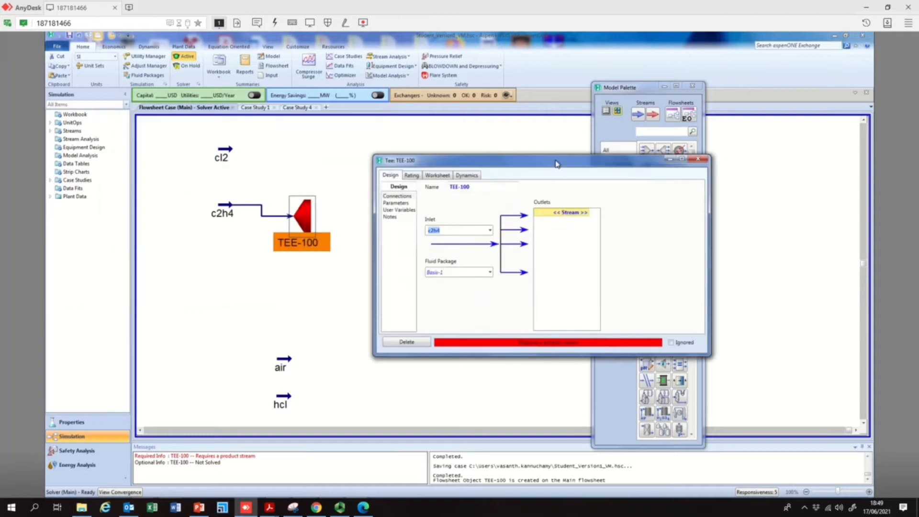
{"action": "left_click", "coordinate": [587, 213]}
{"action": "left_click", "coordinate": [588, 213]}
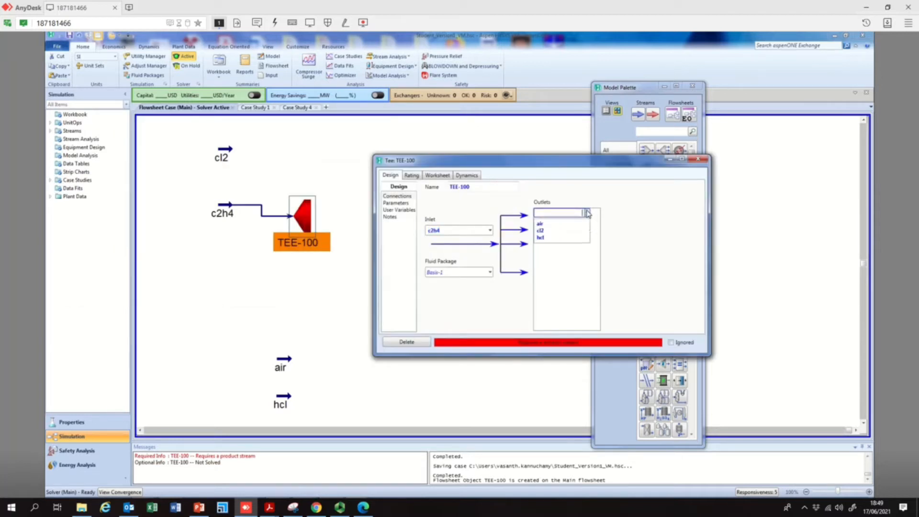
{"action": "left_click", "coordinate": [581, 215]}
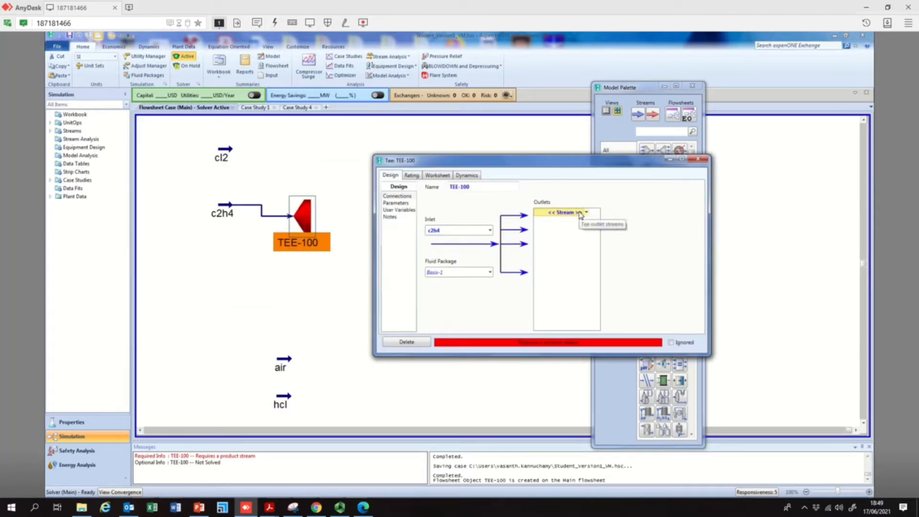
{"action": "type", "text": "1"}
{"action": "key", "text": "Return"}
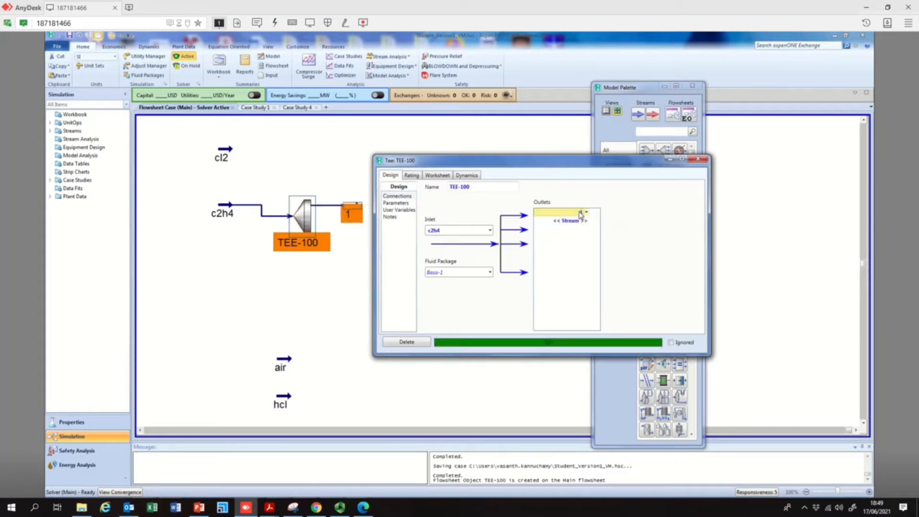
{"action": "left_click", "coordinate": [570, 220]}
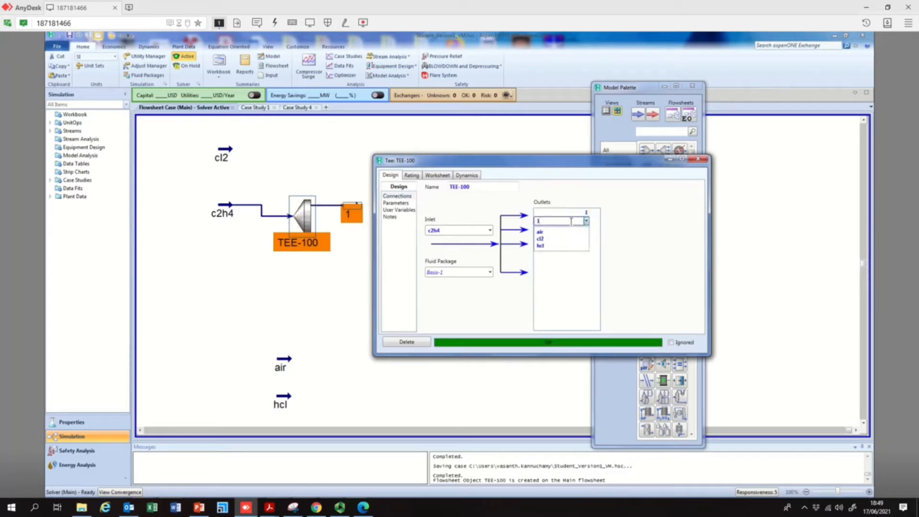
{"action": "type", "text": "2"}
{"action": "key", "text": "Return"}
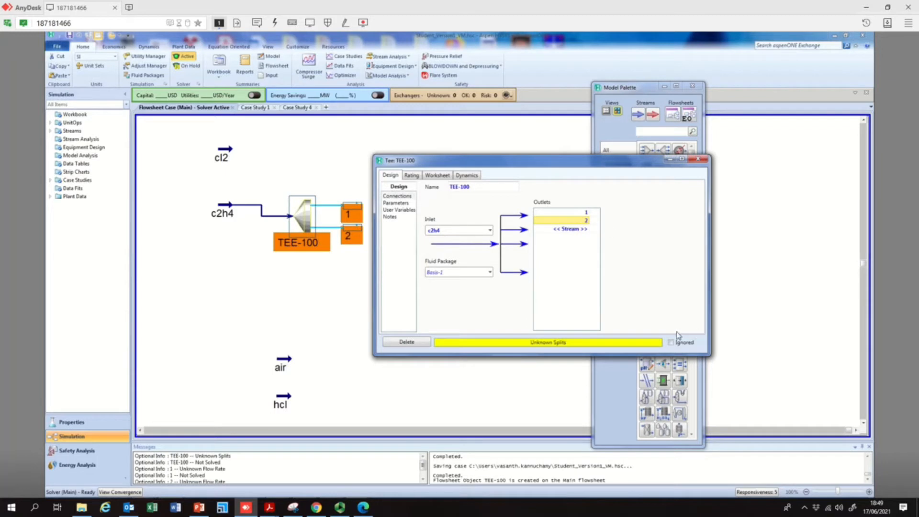
Set the tee's flow ratio for stream 1 to 0.5 and close the tee
{"action": "left_click", "coordinate": [400, 205]}
{"action": "type", "text": "0.5"}
{"action": "key", "text": "Return"}
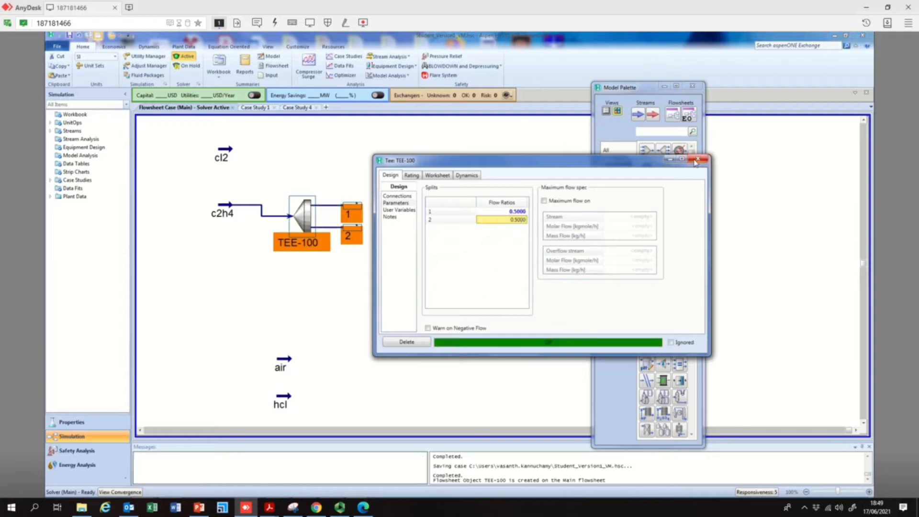
{"action": "left_click", "coordinate": [697, 160]}
Set the c2h4 feed stream's molar flow to 700 kgmole/h
{"action": "mouse_move", "coordinate": [225, 207]}
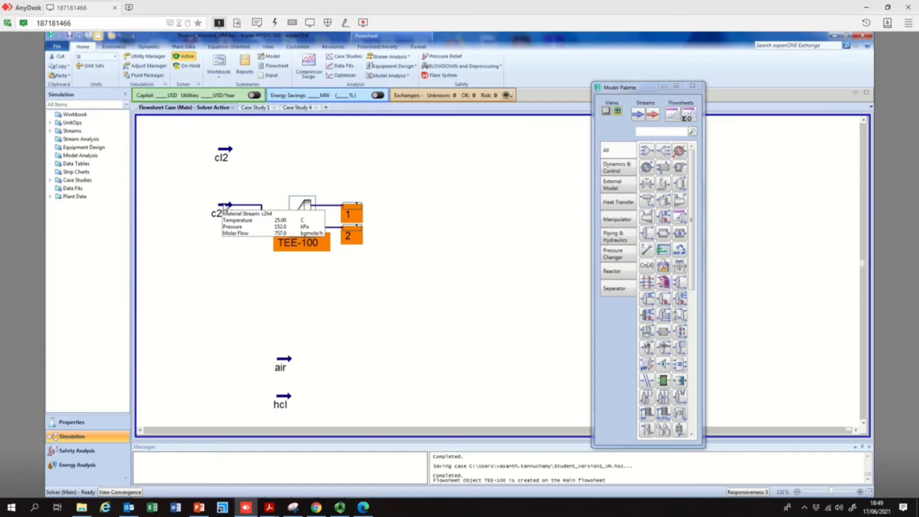
{"action": "mouse_move", "coordinate": [333, 203]}
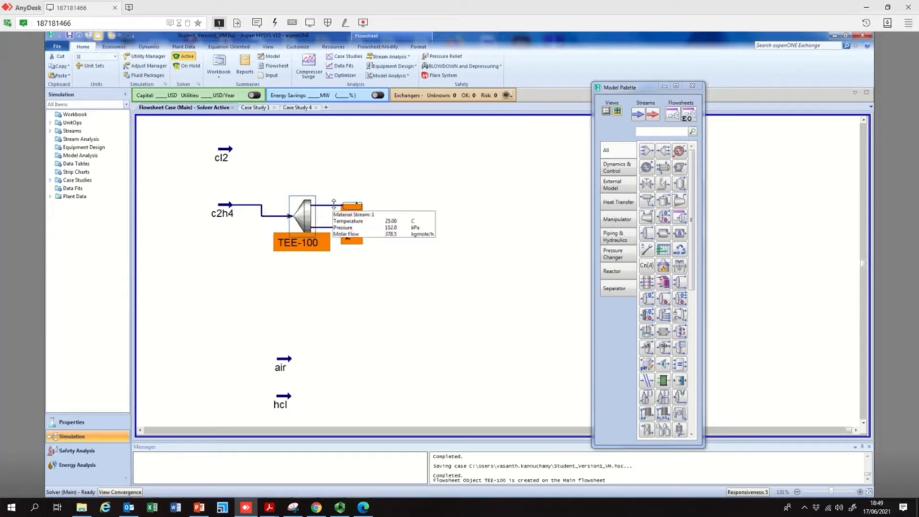
{"action": "double_click", "coordinate": [232, 210]}
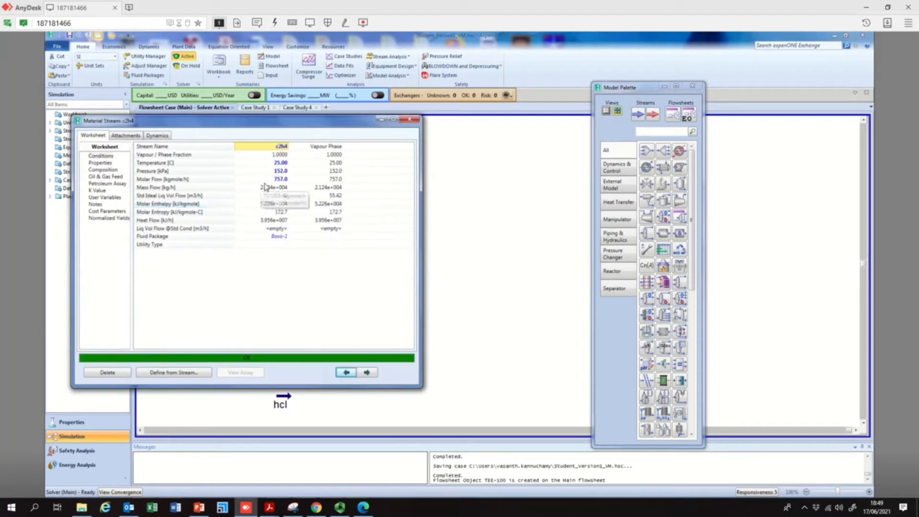
{"action": "left_click", "coordinate": [269, 182]}
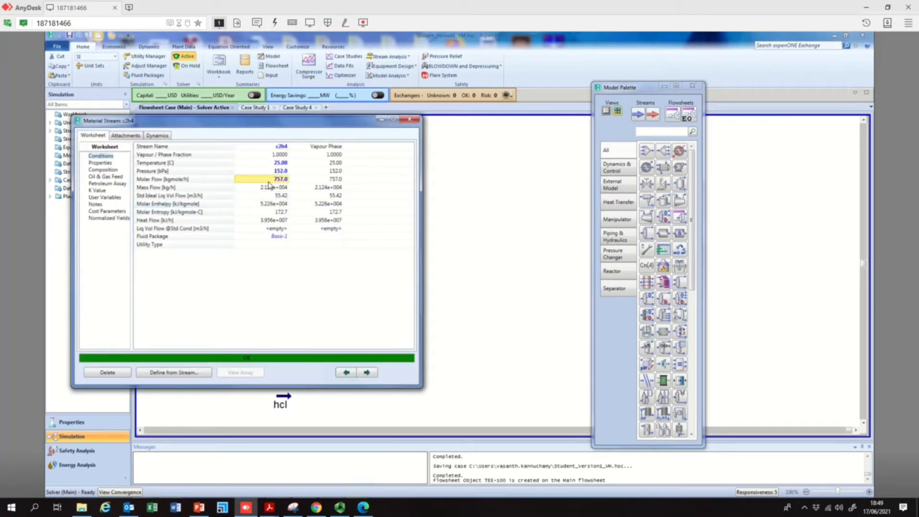
{"action": "type", "text": "700"}
{"action": "key", "text": "Return"}
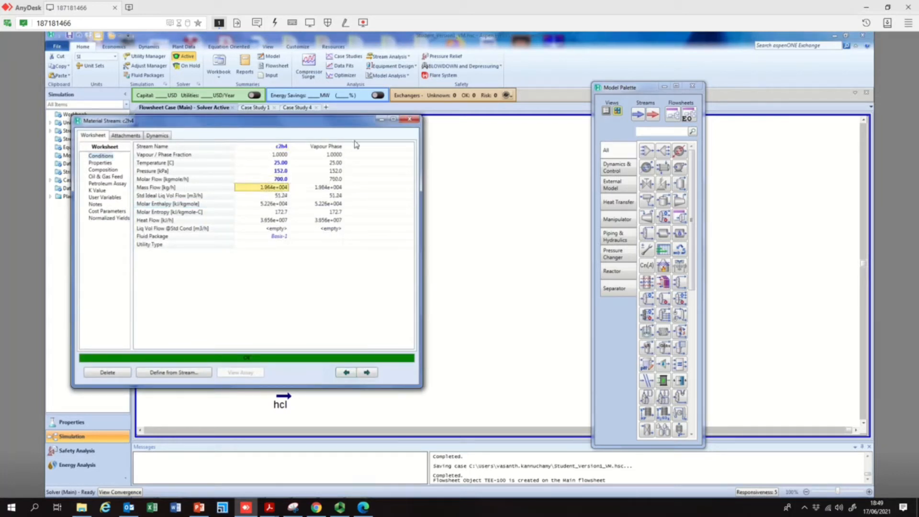
{"action": "left_click", "coordinate": [409, 119]}
Switch to PowerPoint to review the slide of reactions and feed flow calculations, then return
{"action": "mouse_move", "coordinate": [356, 234]}
{"action": "mouse_move", "coordinate": [229, 155]}
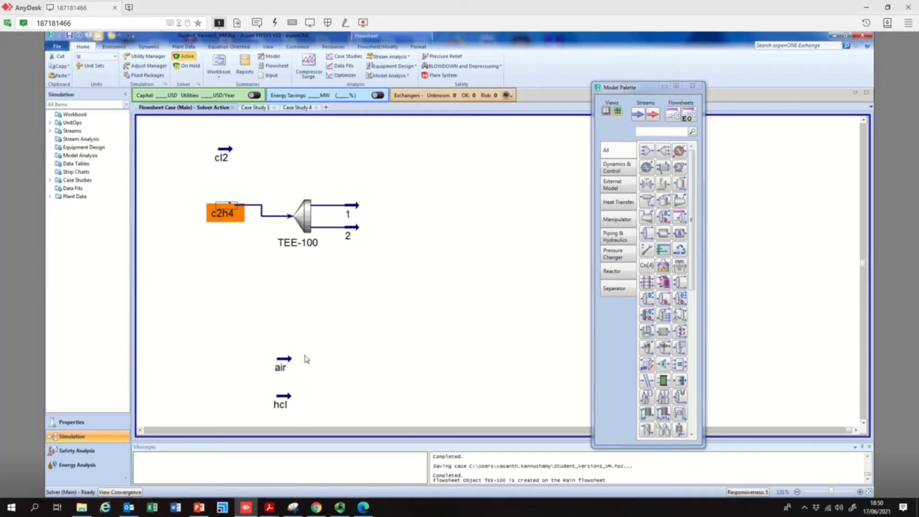
{"action": "mouse_move", "coordinate": [288, 401]}
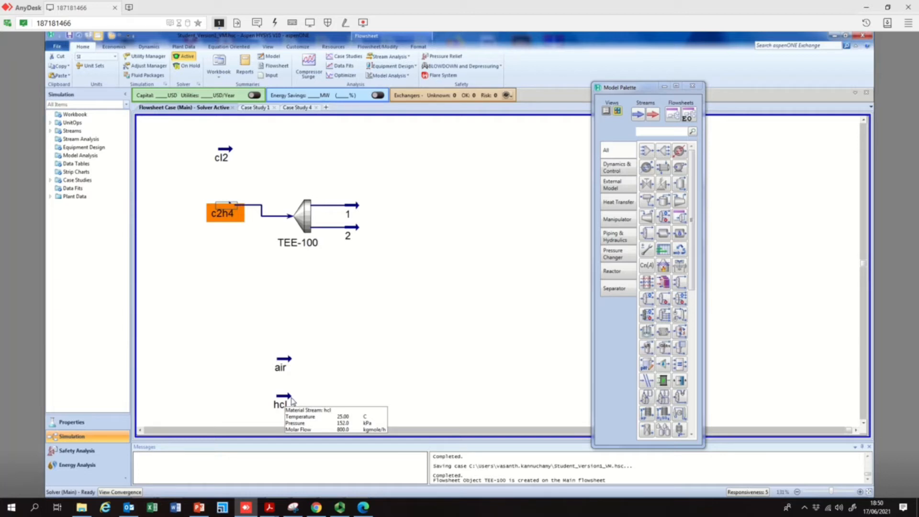
{"action": "left_click", "coordinate": [199, 507]}
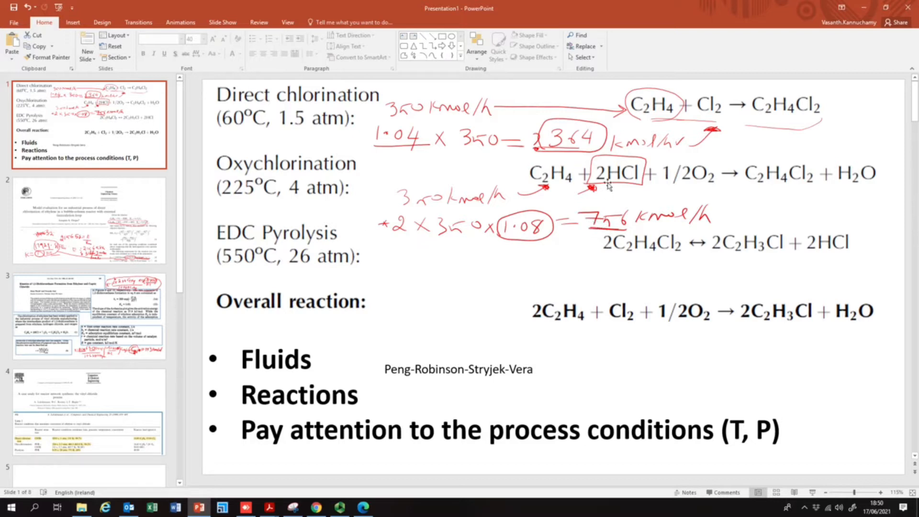
{"action": "left_click", "coordinate": [864, 7]}
Set the hcl feed stream's molar flow to 757 kgmole/h
{"action": "double_click", "coordinate": [286, 401]}
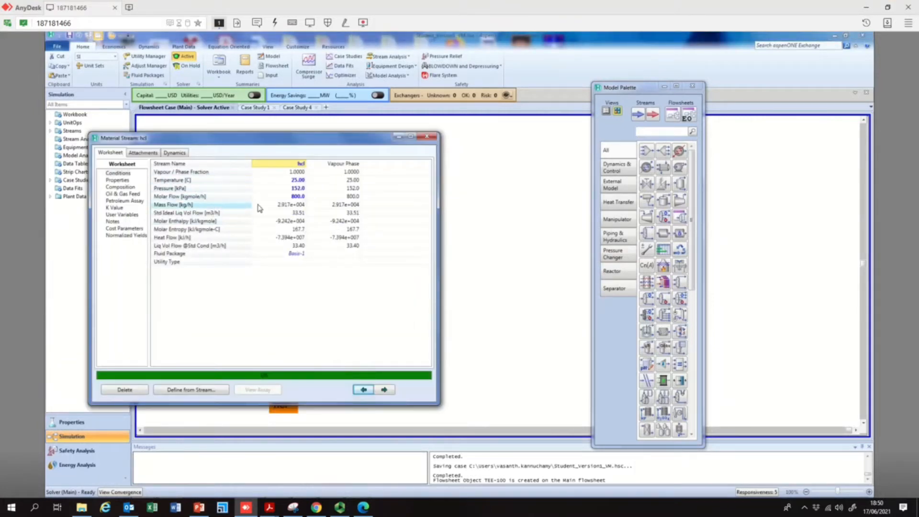
{"action": "left_click", "coordinate": [297, 196]}
{"action": "type", "text": "7"}
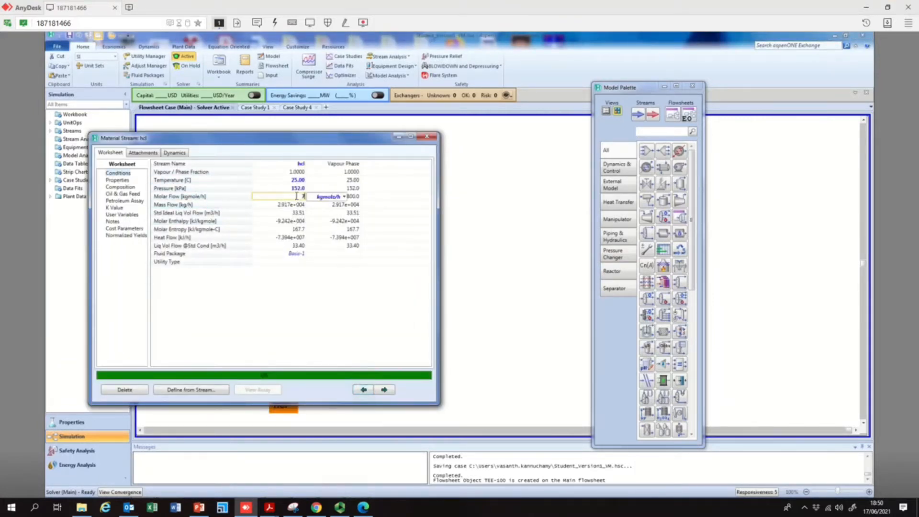
{"action": "type", "text": "57"}
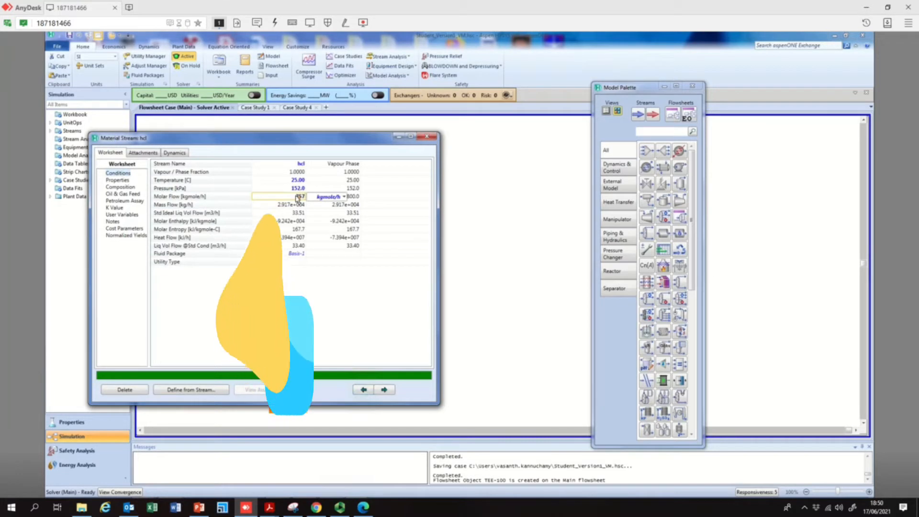
{"action": "key", "text": "Return"}
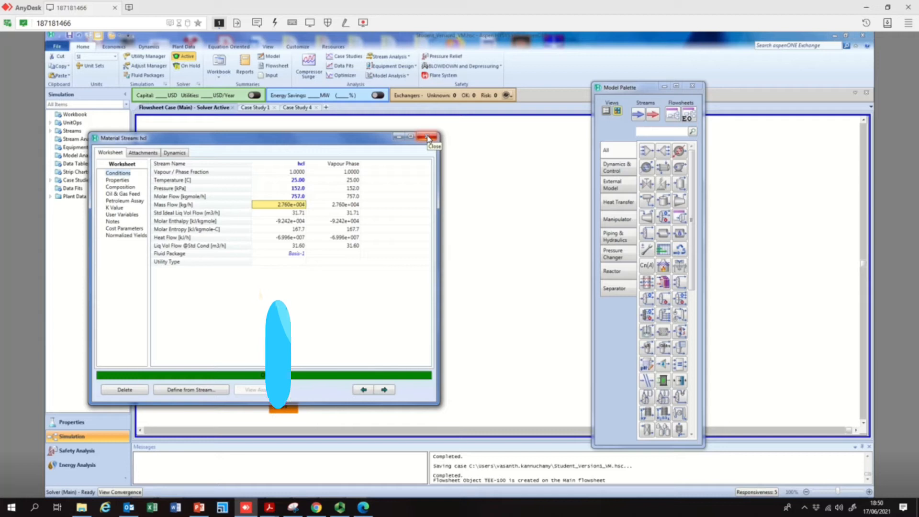
{"action": "left_click", "coordinate": [427, 138]}
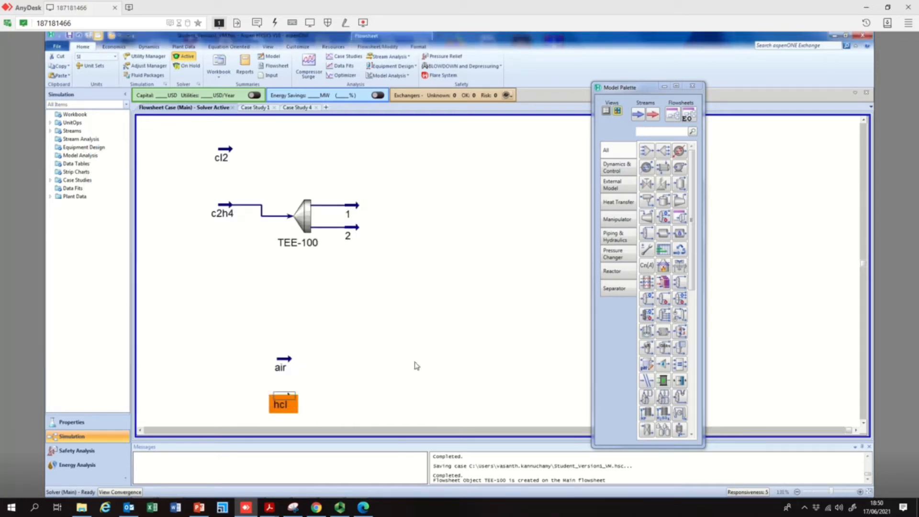
Place a mixer on the flowsheet to the right of the tee
{"action": "left_click", "coordinate": [255, 307]}
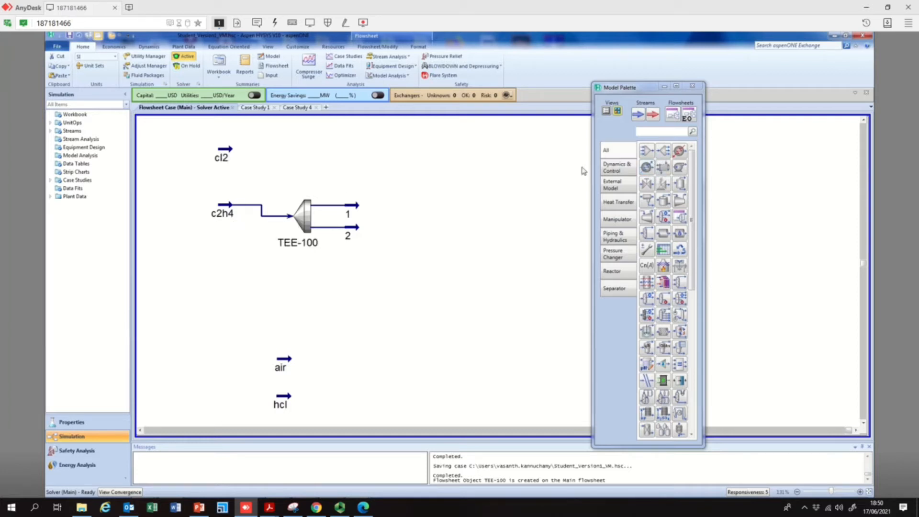
{"action": "left_click", "coordinate": [649, 149]}
{"action": "left_click_drag", "start_coordinate": [648, 149], "coordinate": [404, 188]}
Connect the mixer's inlets to cl2 and stream 1 and name its outlet stream 3
{"action": "double_click", "coordinate": [415, 178]}
{"action": "left_click", "coordinate": [221, 264]}
{"action": "left_click", "coordinate": [206, 295]}
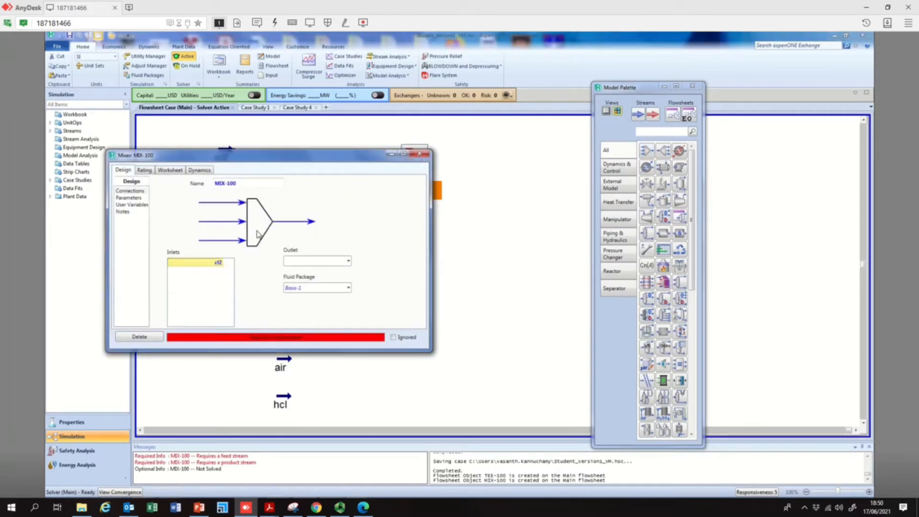
{"action": "left_click", "coordinate": [220, 272]}
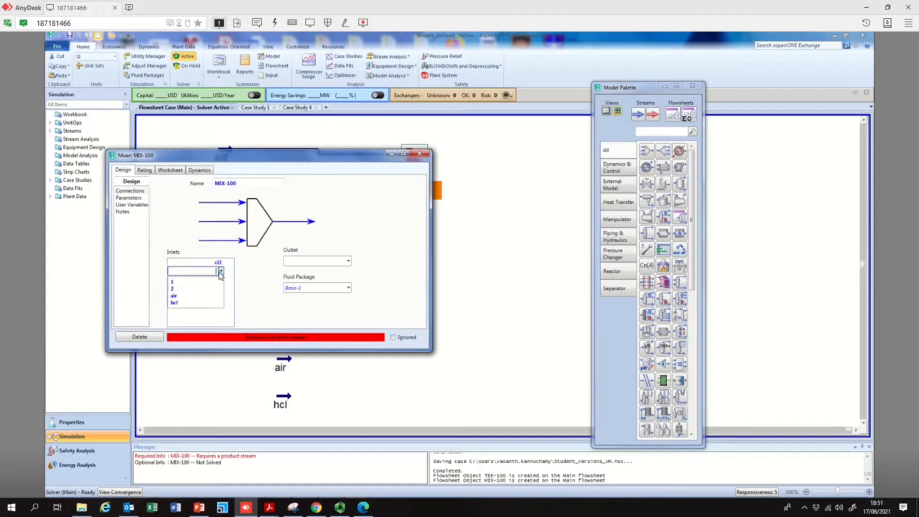
{"action": "left_click", "coordinate": [199, 282]}
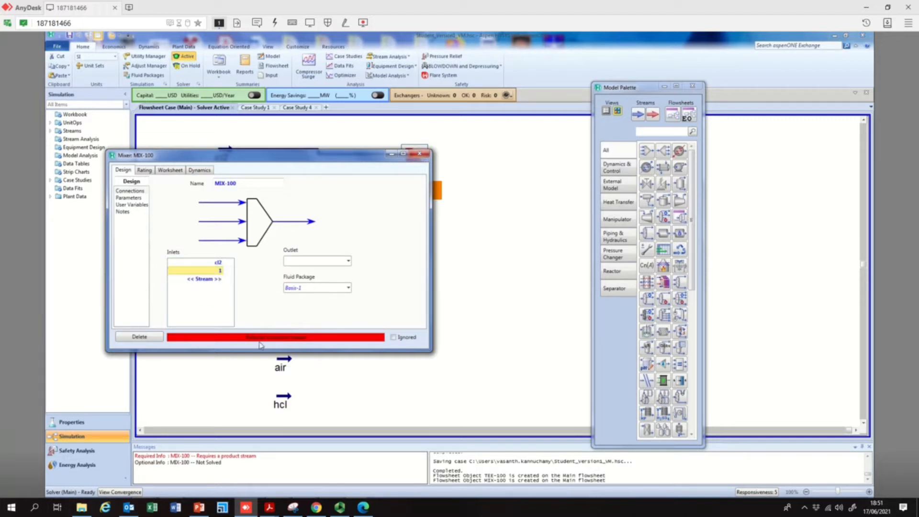
{"action": "left_click", "coordinate": [313, 261]}
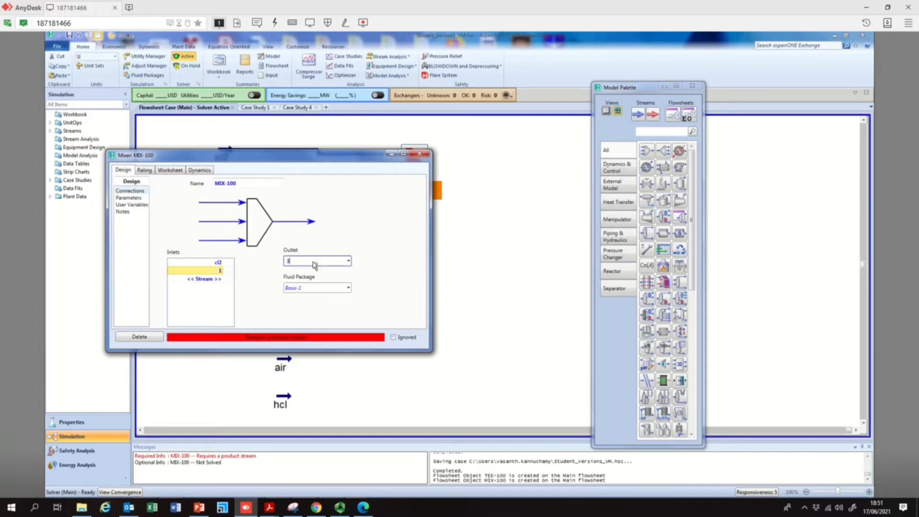
{"action": "type", "text": "3"}
{"action": "key", "text": "Return"}
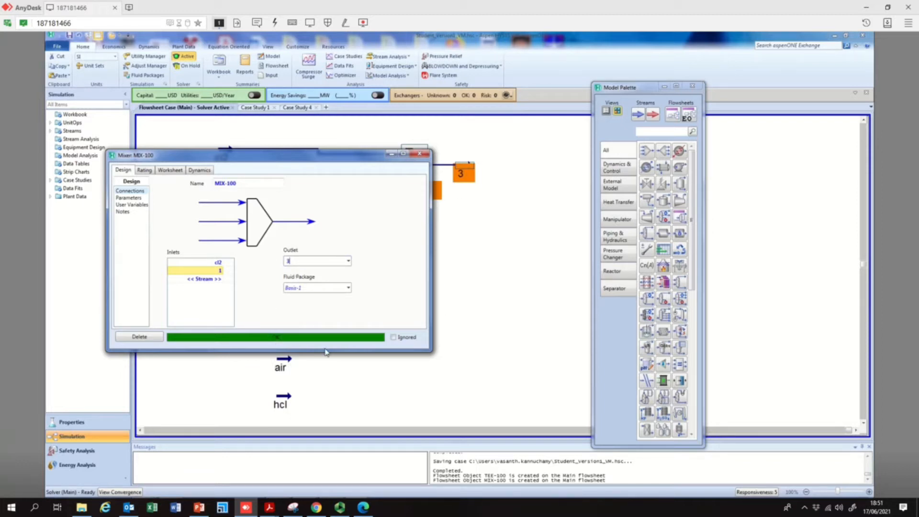
{"action": "left_click", "coordinate": [420, 154]}
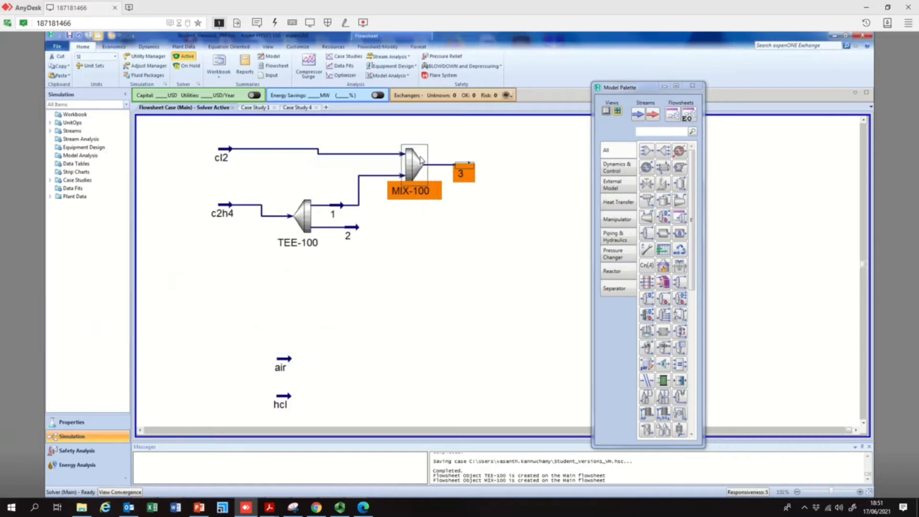
Switch to PowerPoint to check the direct chlorination conditions on the slide, then return
{"action": "left_click", "coordinate": [461, 208]}
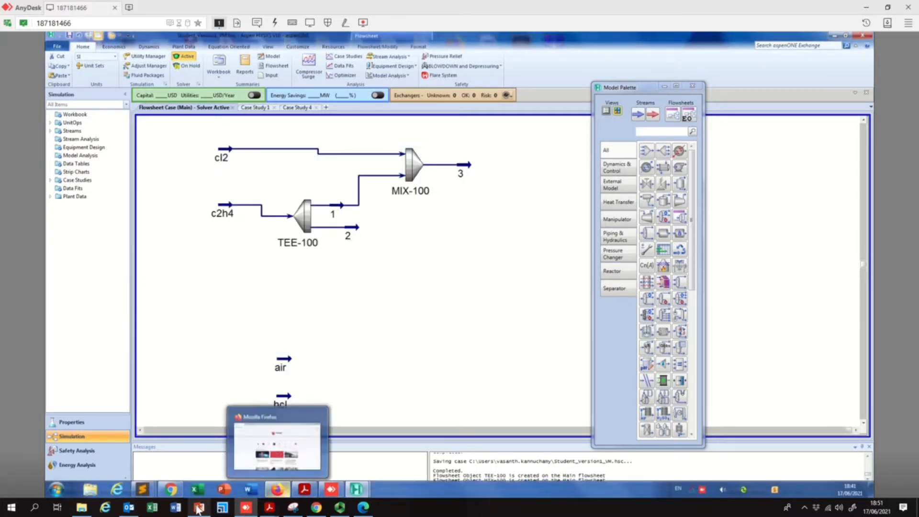
{"action": "left_click", "coordinate": [278, 446]}
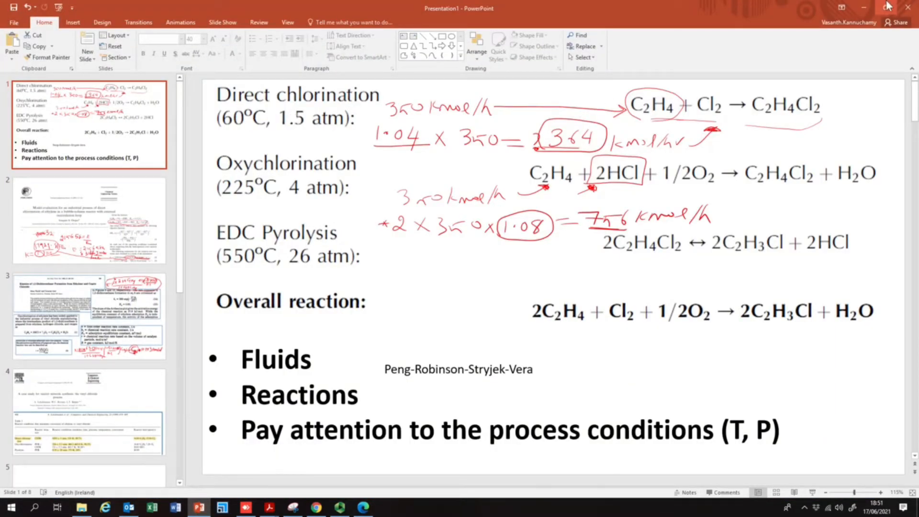
{"action": "left_click", "coordinate": [865, 7]}
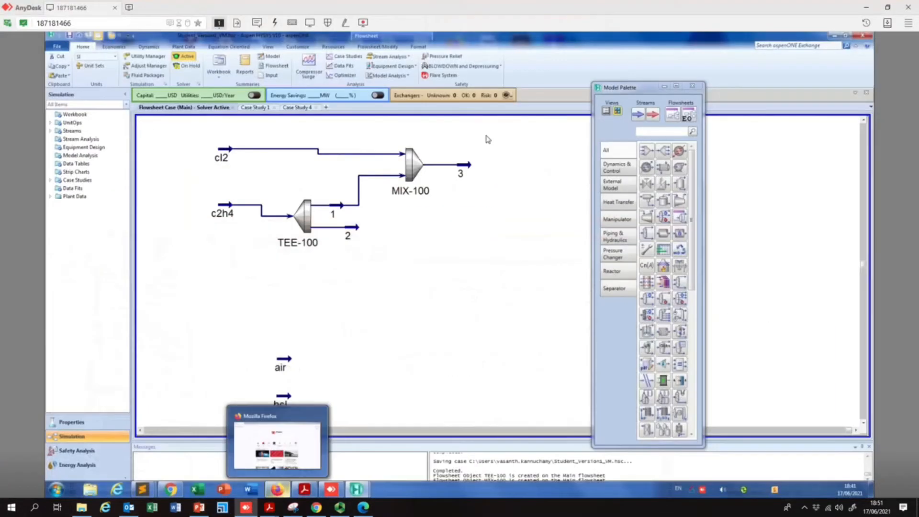
Open stream 3's worksheet to inspect its conditions
{"action": "double_click", "coordinate": [465, 168]}
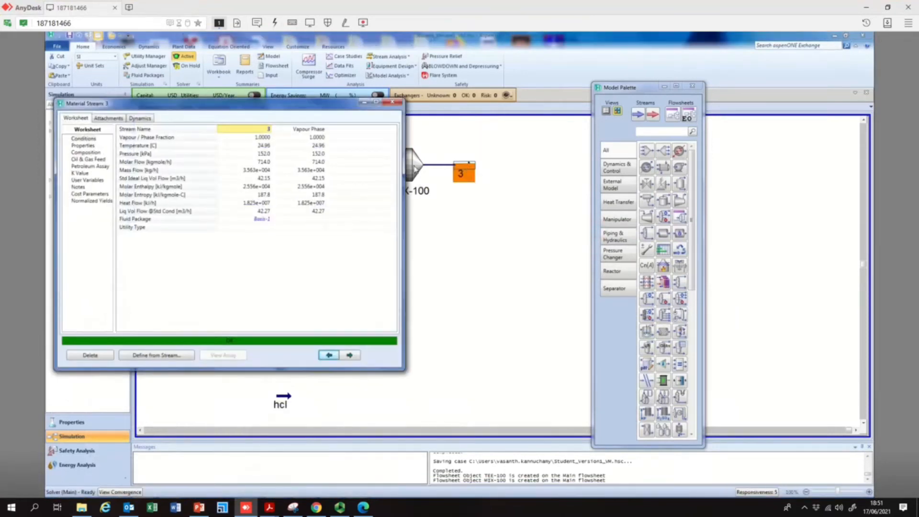
{"action": "left_click", "coordinate": [258, 154]}
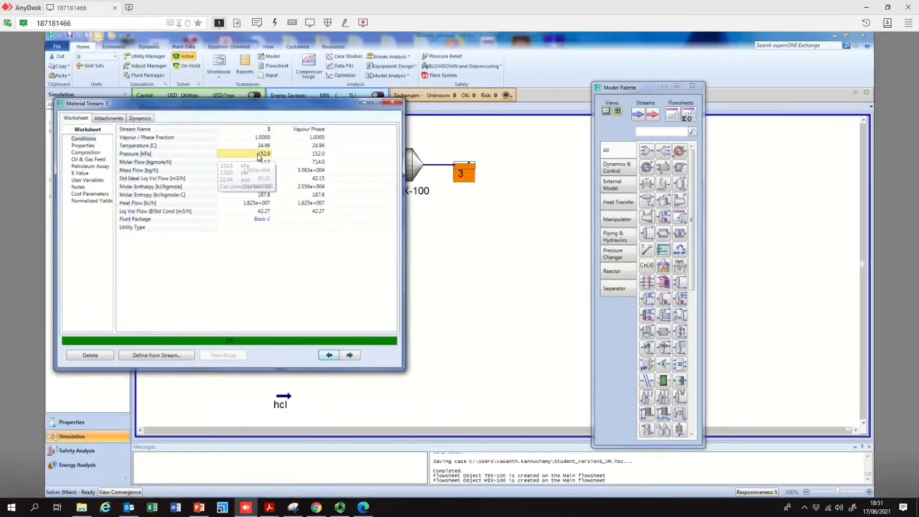
{"action": "left_click", "coordinate": [393, 102]}
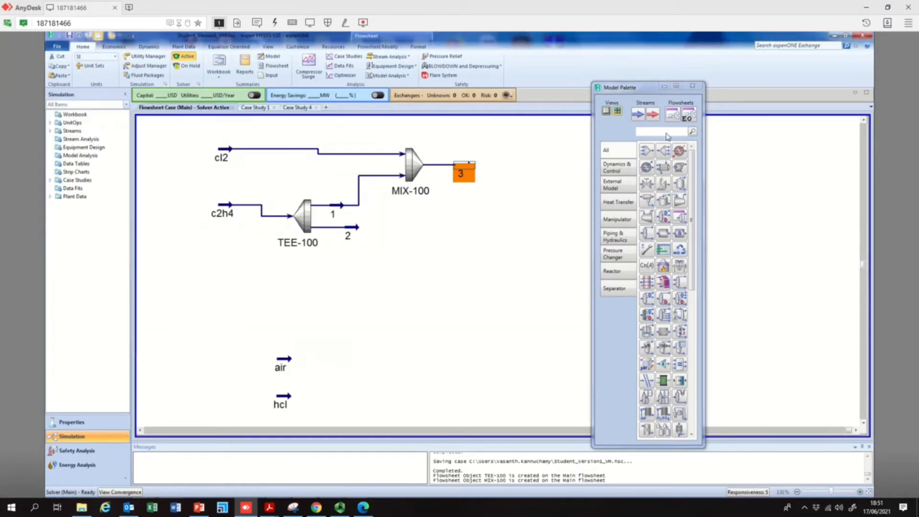
Add a heater after the mixer with inlet 3, outlet 4 and energy stream Qe1
{"action": "left_click_drag", "start_coordinate": [680, 151], "coordinate": [529, 165]}
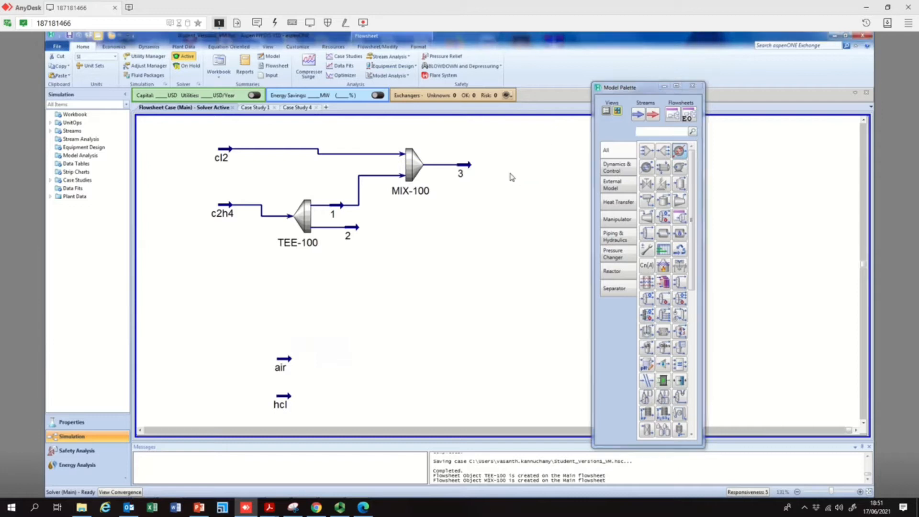
{"action": "double_click", "coordinate": [525, 158]}
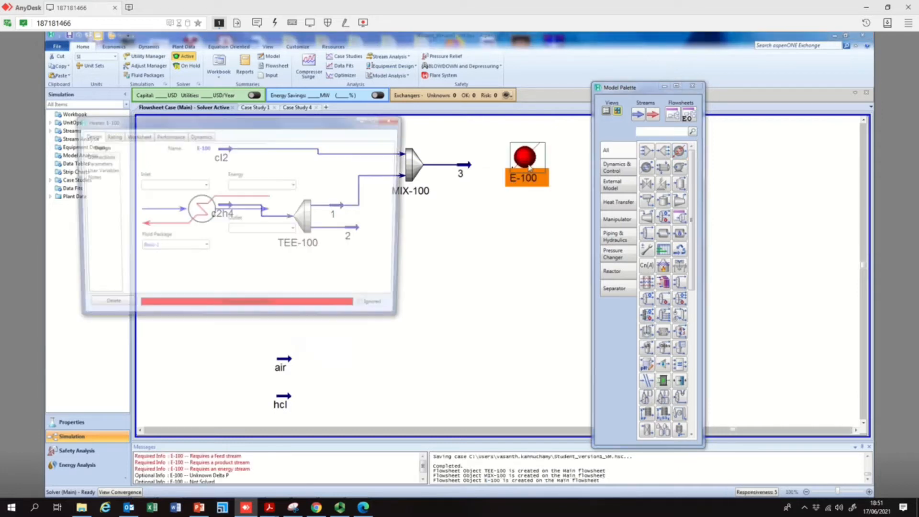
{"action": "left_click", "coordinate": [205, 186]}
{"action": "left_click", "coordinate": [172, 203]}
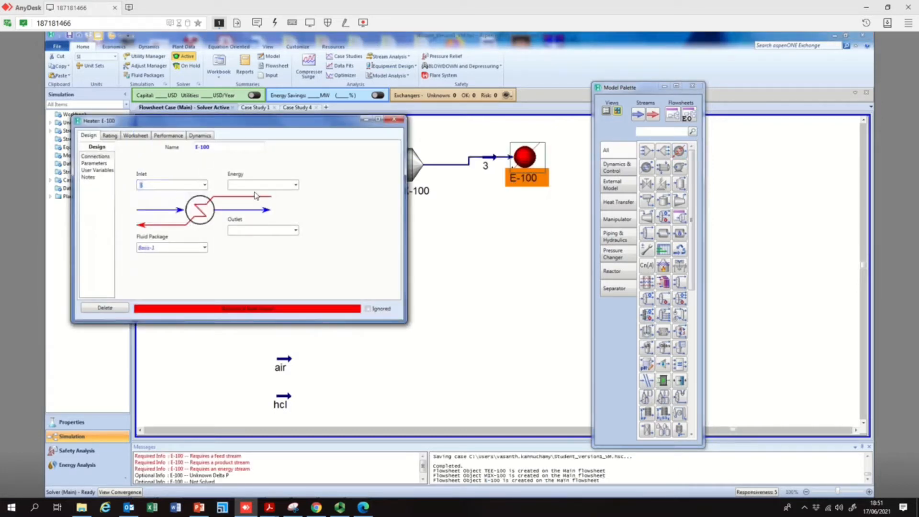
{"action": "left_click", "coordinate": [250, 233]}
{"action": "type", "text": "4"}
{"action": "left_click", "coordinate": [271, 187]}
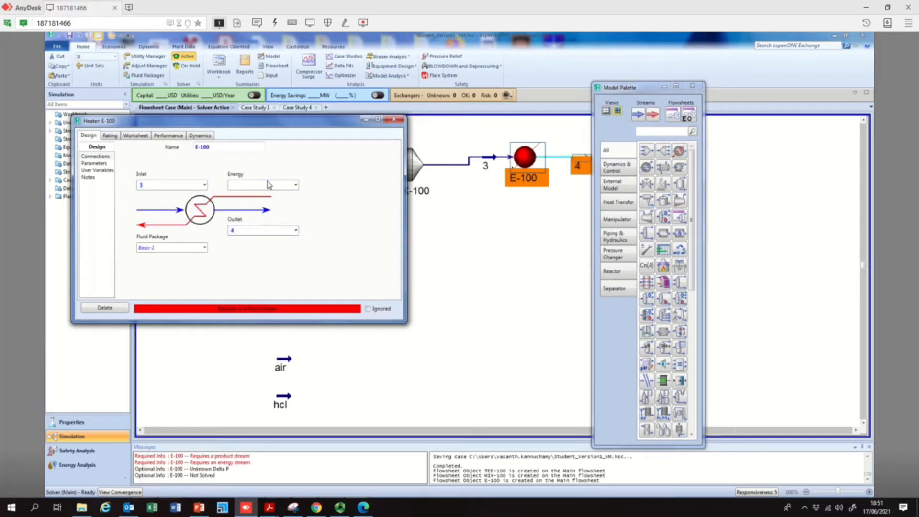
{"action": "type", "text": "Q"}
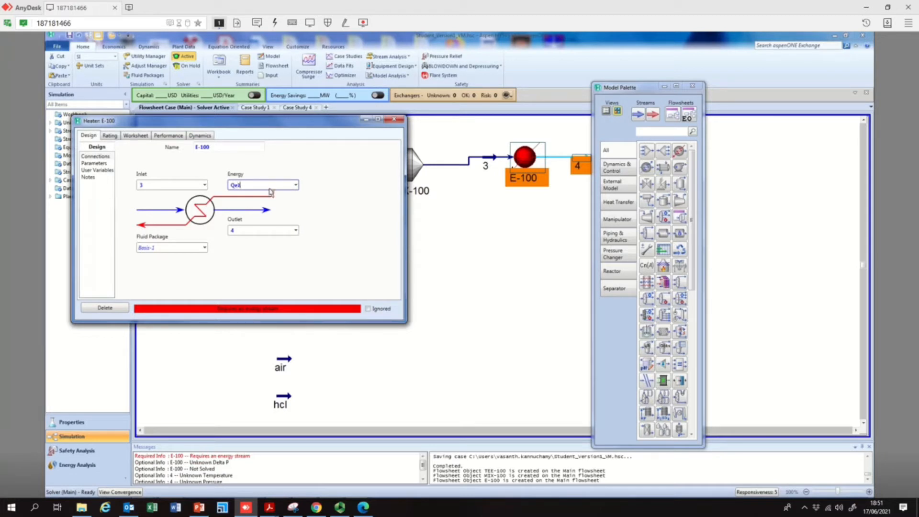
{"action": "type", "text": "e1"}
{"action": "key", "text": "Return"}
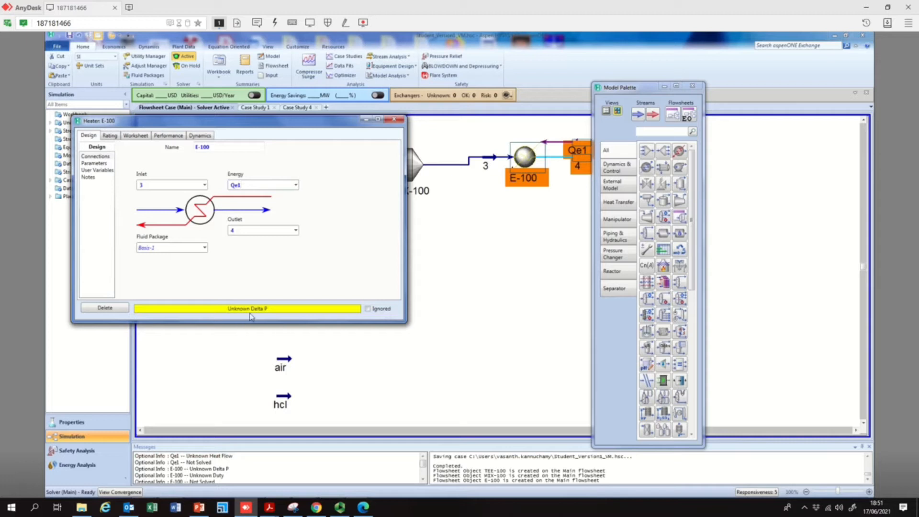
{"action": "left_click", "coordinate": [394, 119]}
Reposition the heater's outlet stream 4 below the energy stream on the flowsheet
{"action": "left_click_drag", "start_coordinate": [630, 91], "coordinate": [708, 87]}
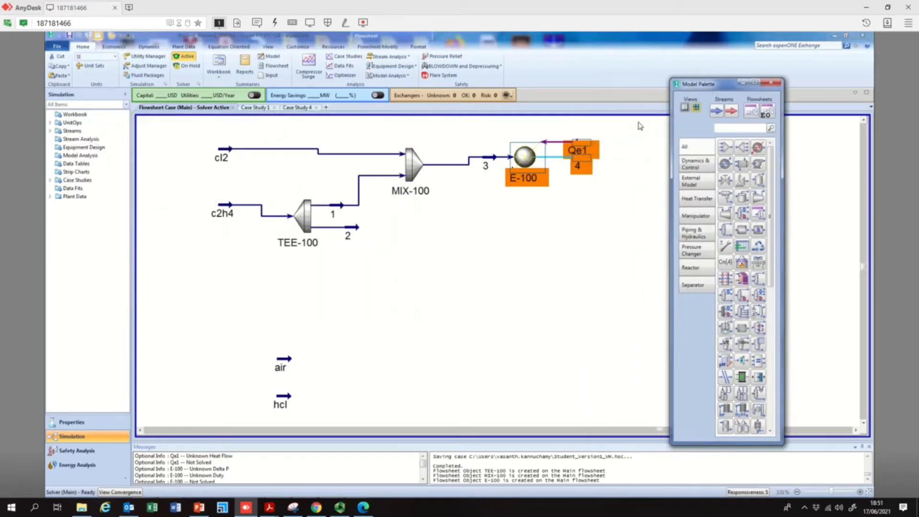
{"action": "left_click", "coordinate": [554, 160]}
{"action": "left_click_drag", "start_coordinate": [582, 158], "coordinate": [588, 175]}
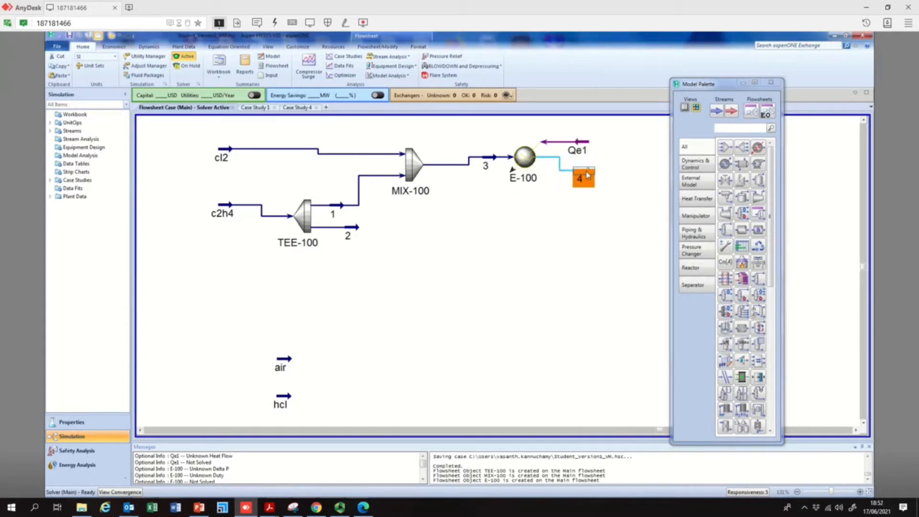
{"action": "left_click", "coordinate": [590, 201]}
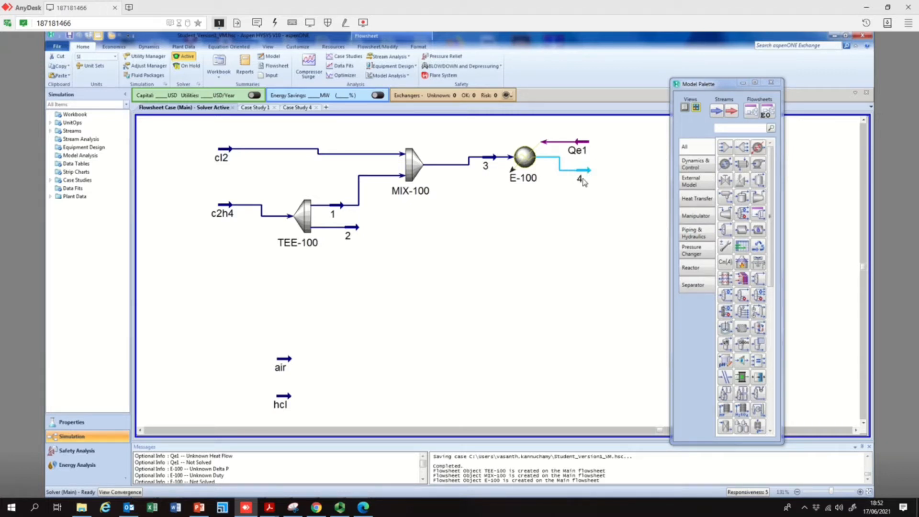
Set stream 4's temperature to 60 °C and its pressure to 1.5 atm
{"action": "mouse_move", "coordinate": [472, 163]}
{"action": "mouse_move", "coordinate": [590, 175]}
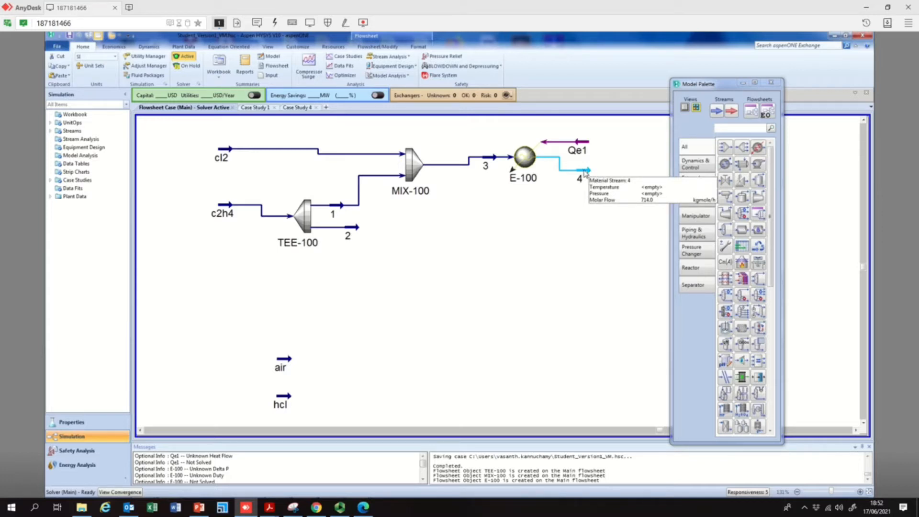
{"action": "double_click", "coordinate": [585, 173]}
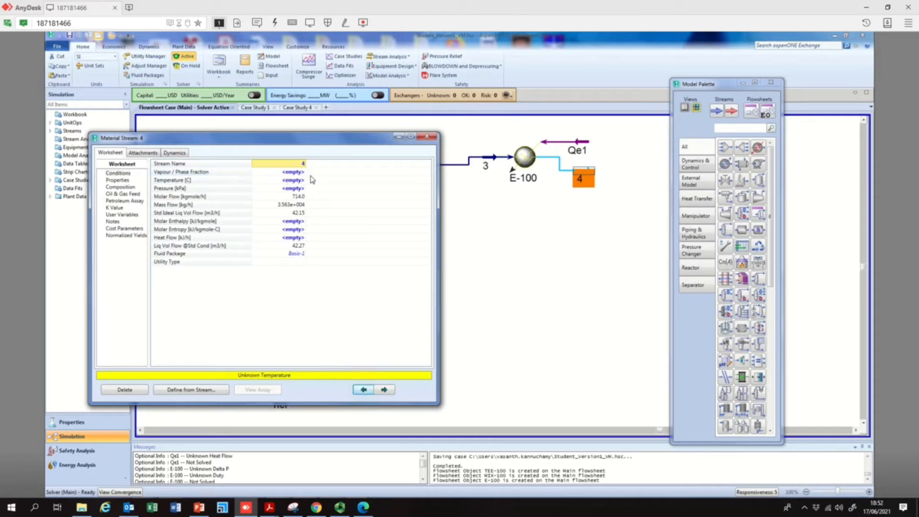
{"action": "left_click", "coordinate": [288, 181]}
{"action": "type", "text": "60"}
{"action": "key", "text": "Return"}
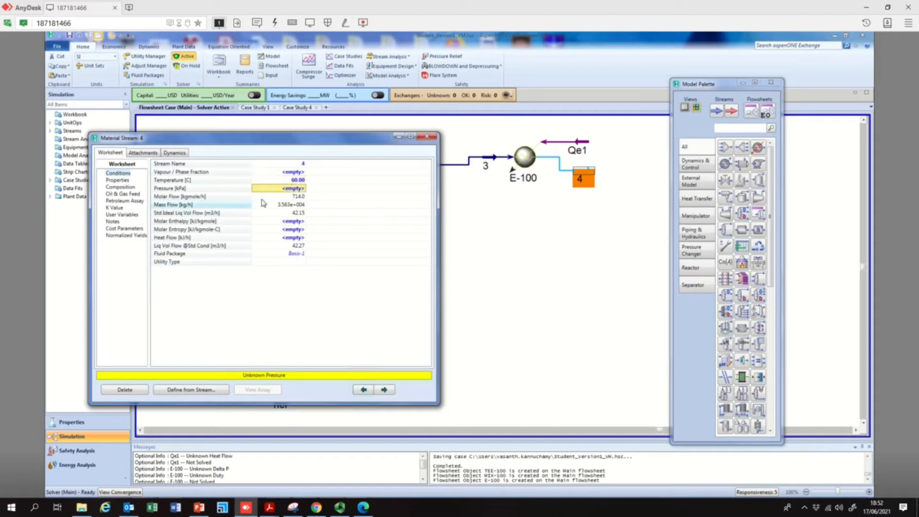
{"action": "type", "text": "1.5"}
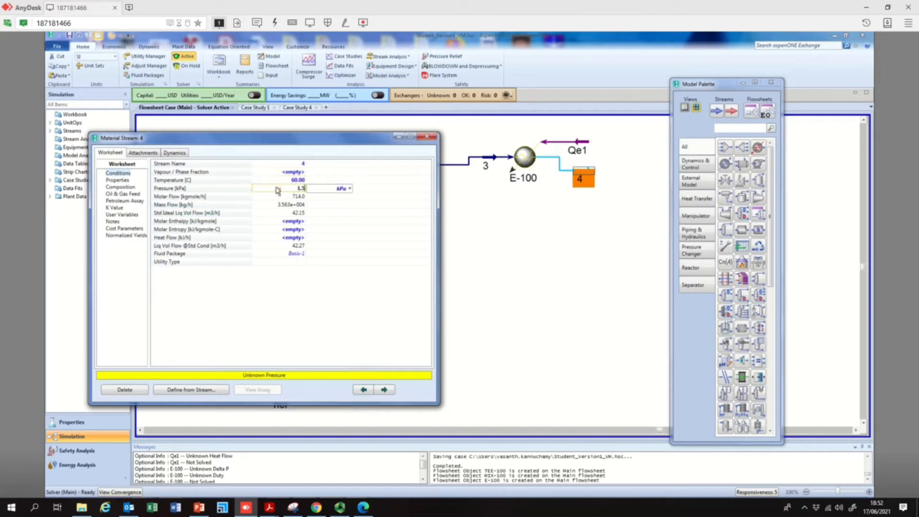
{"action": "left_click", "coordinate": [352, 192]}
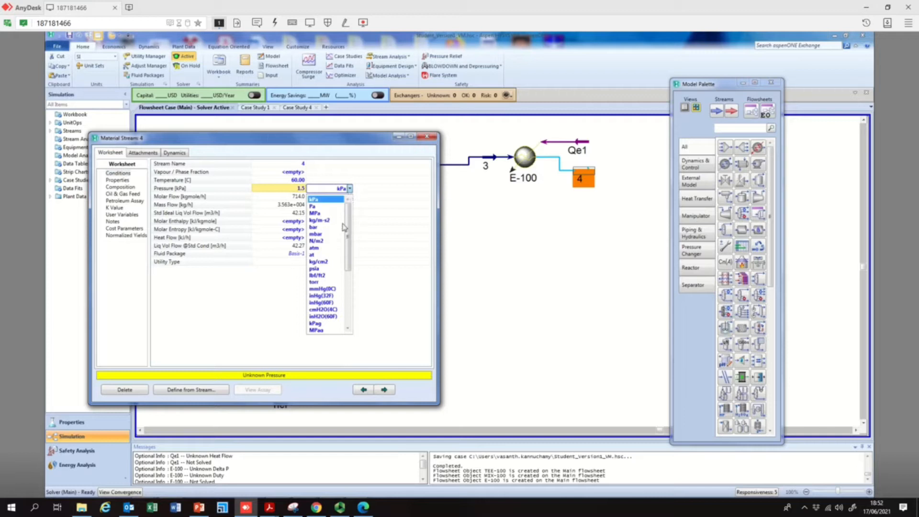
{"action": "left_click", "coordinate": [324, 250]}
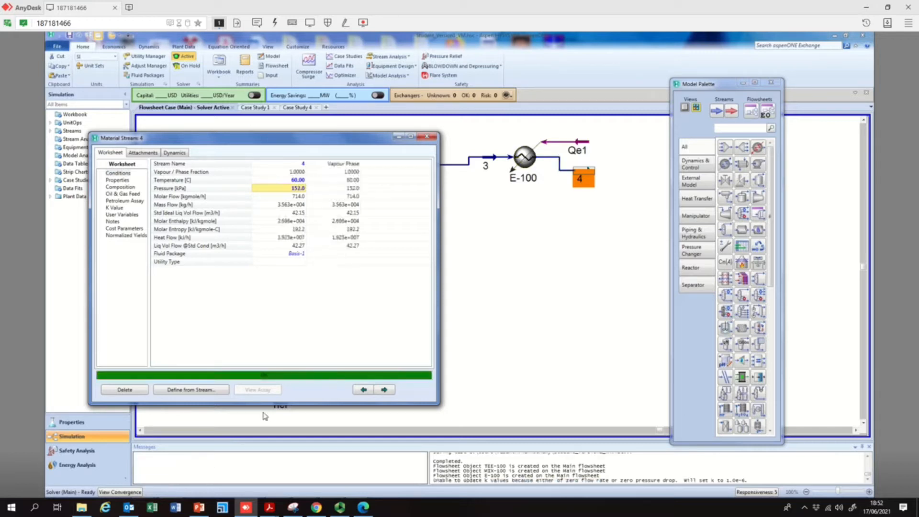
{"action": "left_click", "coordinate": [427, 137]}
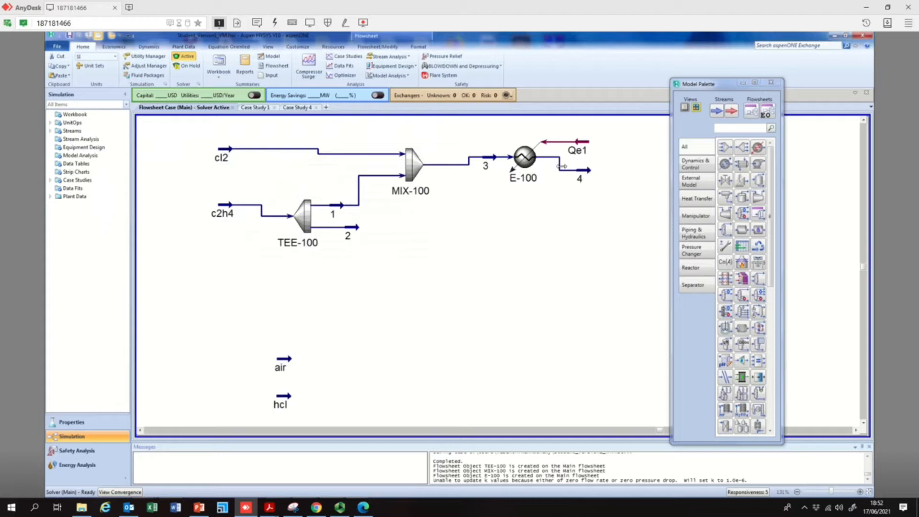
Place a continuously stirred tank reactor to the right of stream 4
{"action": "mouse_move", "coordinate": [549, 161]}
{"action": "mouse_move", "coordinate": [580, 174]}
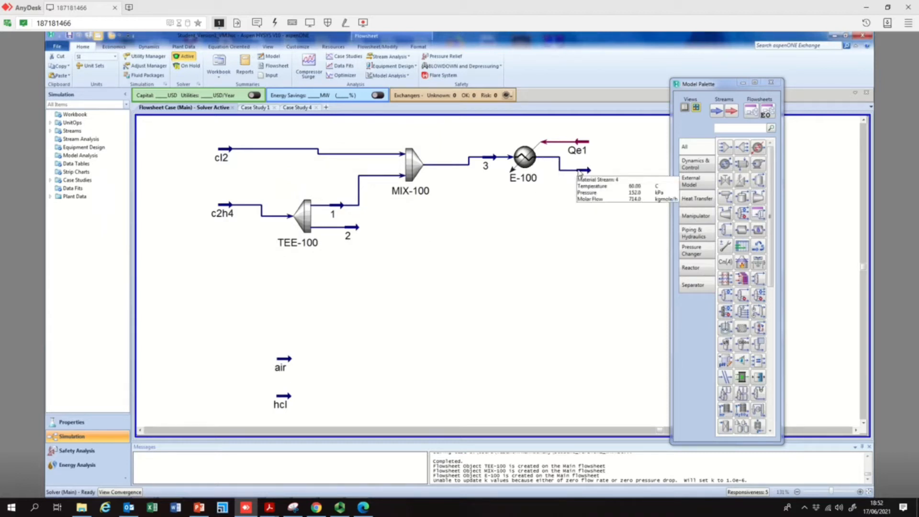
{"action": "left_click", "coordinate": [856, 431]}
{"action": "mouse_move", "coordinate": [445, 171]}
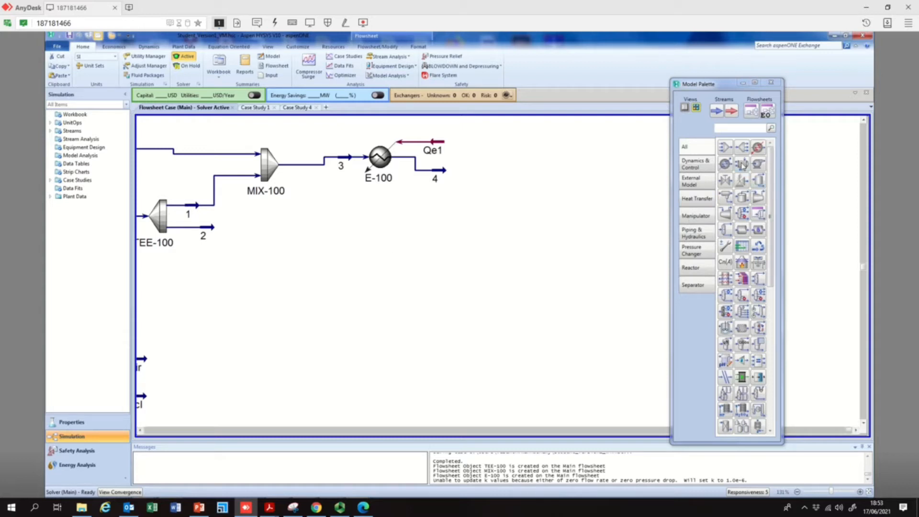
{"action": "left_click", "coordinate": [726, 329]}
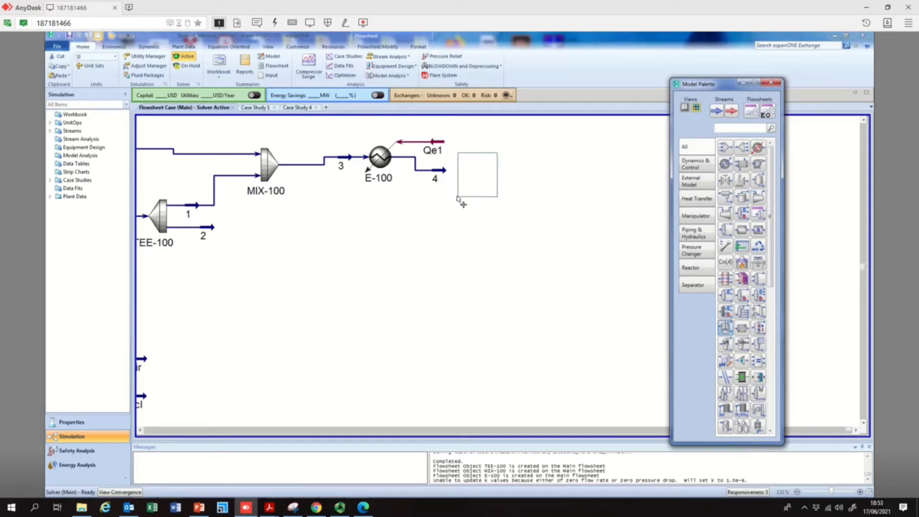
{"action": "left_click", "coordinate": [456, 198]}
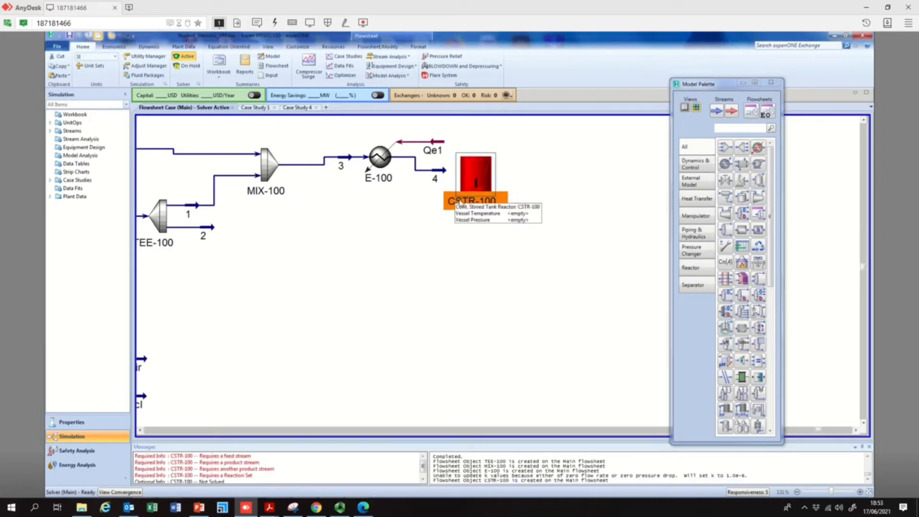
Open the CSTR and connect stream 4 as its inlet and a new vapour outlet named Vent
{"action": "double_click", "coordinate": [479, 180]}
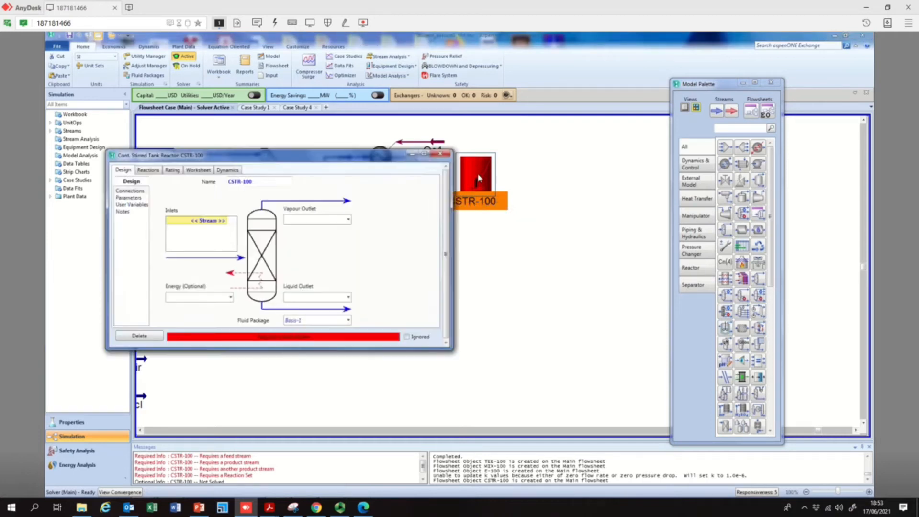
{"action": "left_click", "coordinate": [226, 221]}
{"action": "left_click", "coordinate": [226, 220]}
{"action": "left_click", "coordinate": [200, 239]}
{"action": "left_click", "coordinate": [329, 219]}
{"action": "type", "text": "Vent"}
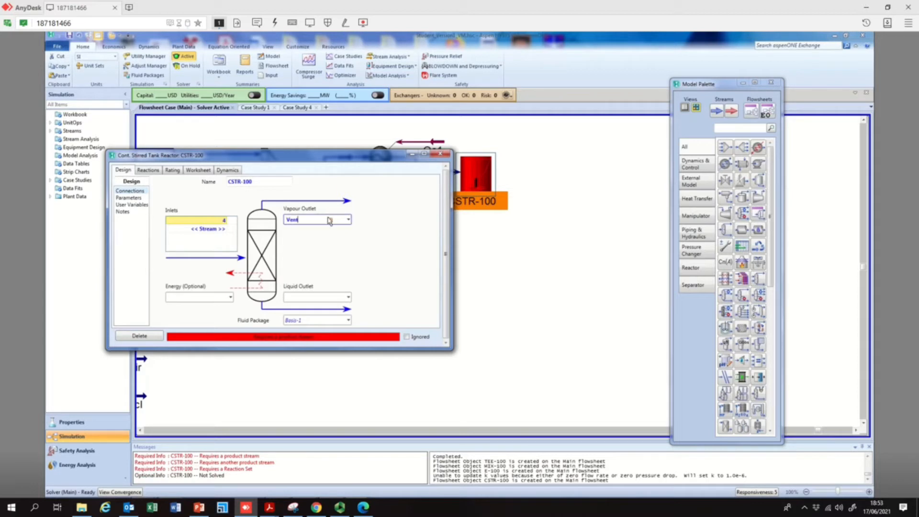
{"action": "left_click_drag", "start_coordinate": [355, 157], "coordinate": [510, 240]}
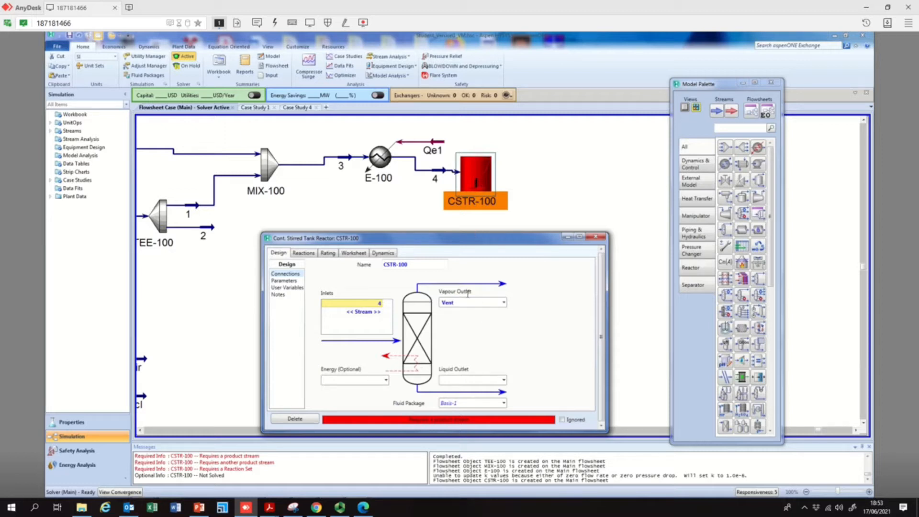
Add a liquid outlet stream named 5 to the CSTR
{"action": "left_click", "coordinate": [504, 381]}
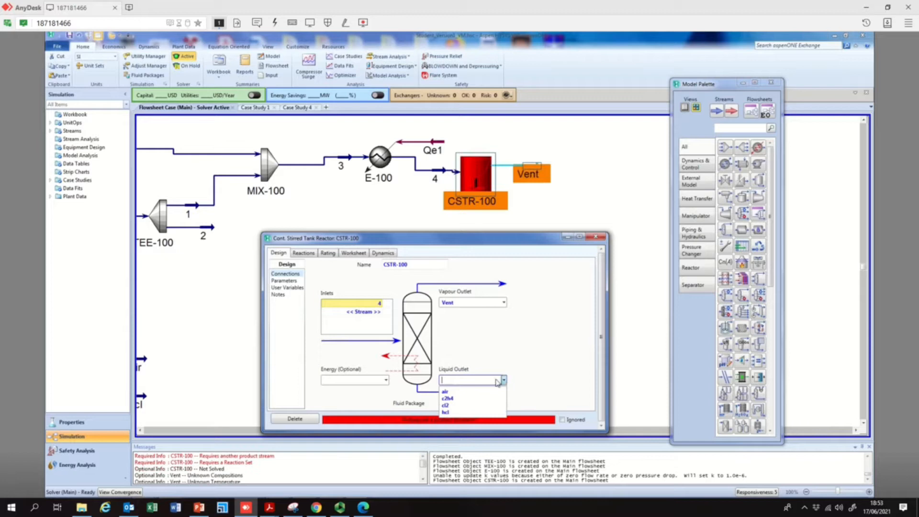
{"action": "left_click", "coordinate": [497, 379]}
{"action": "type", "text": "5"}
{"action": "key", "text": "Return"}
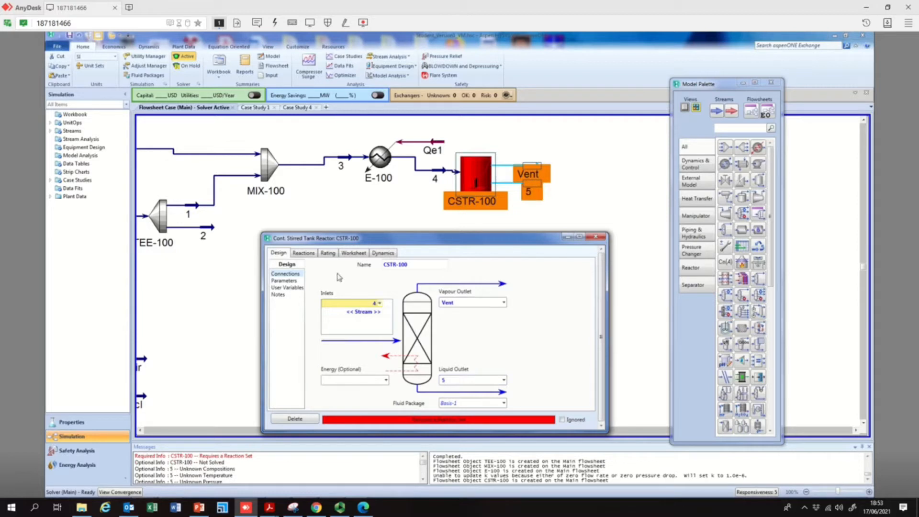
Assign reaction set Set-1 with reaction Rxn-1 to the CSTR
{"action": "left_click_drag", "start_coordinate": [458, 238], "coordinate": [447, 152]}
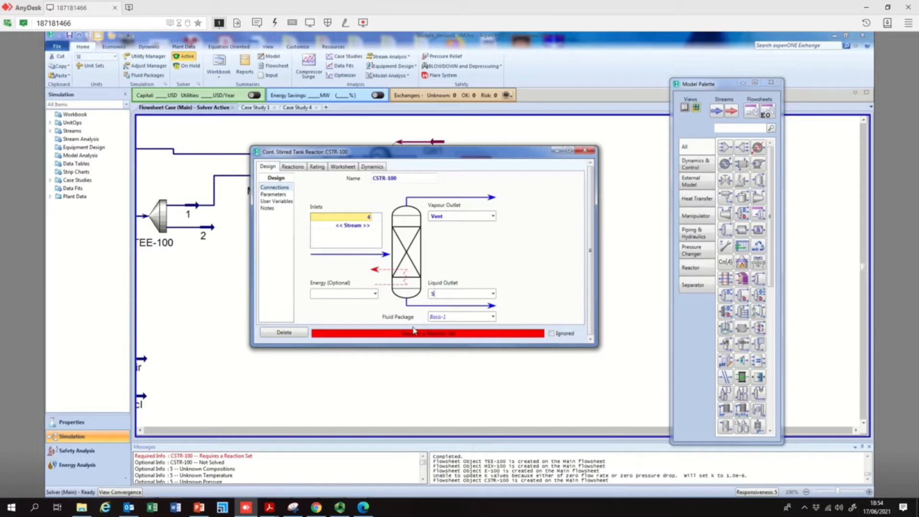
{"action": "left_click", "coordinate": [293, 167]}
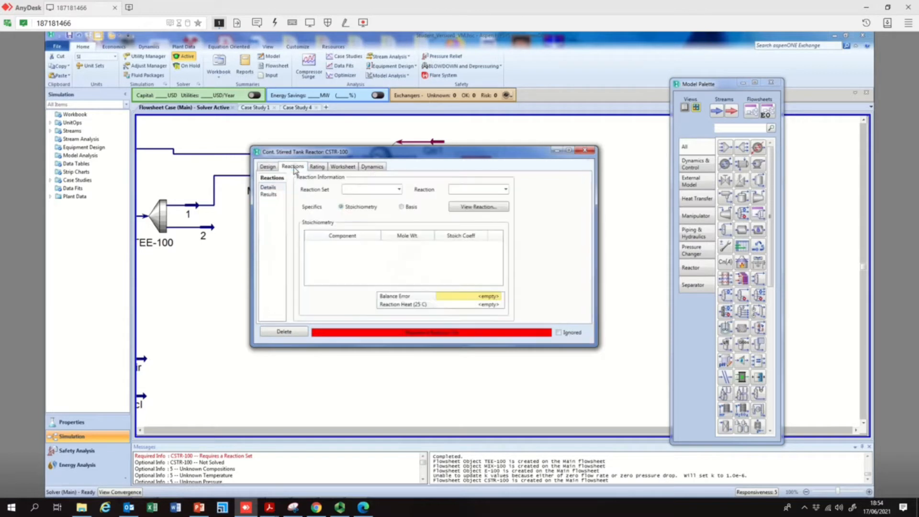
{"action": "left_click", "coordinate": [399, 190]}
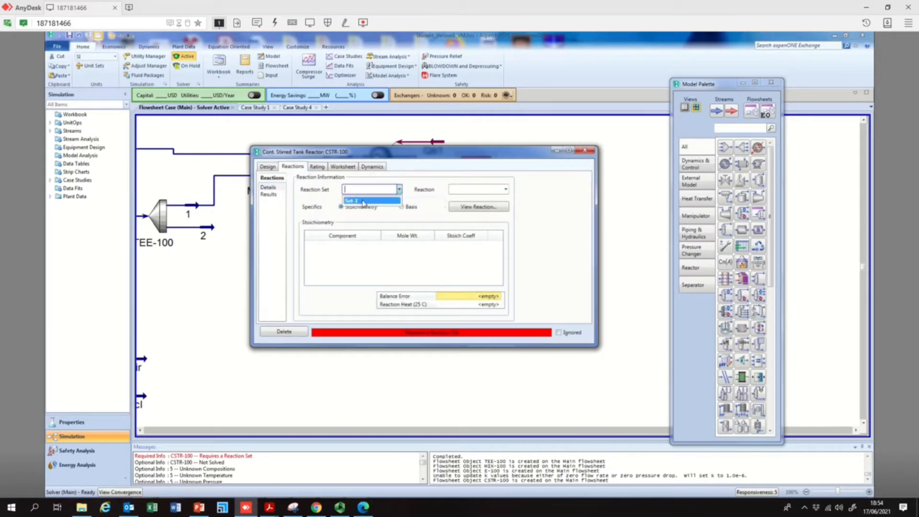
{"action": "left_click", "coordinate": [363, 201]}
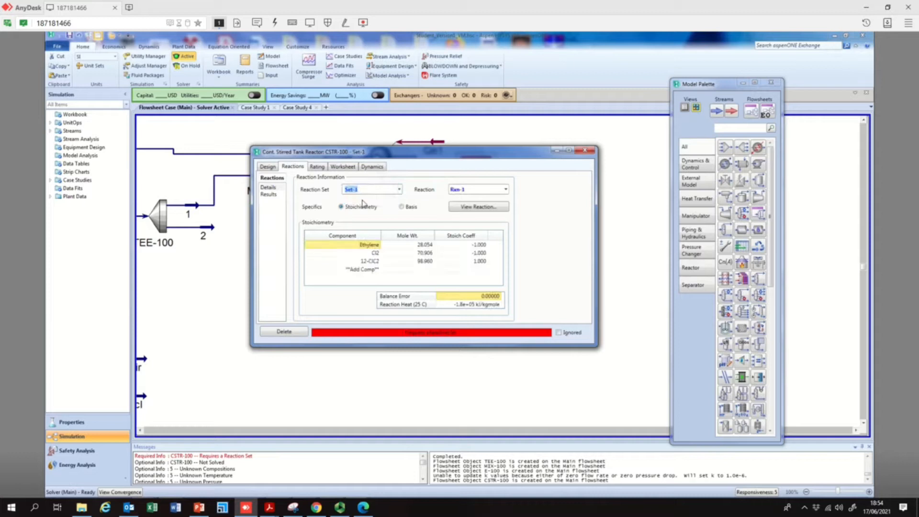
{"action": "left_click", "coordinate": [505, 190]}
{"action": "left_click", "coordinate": [475, 205]}
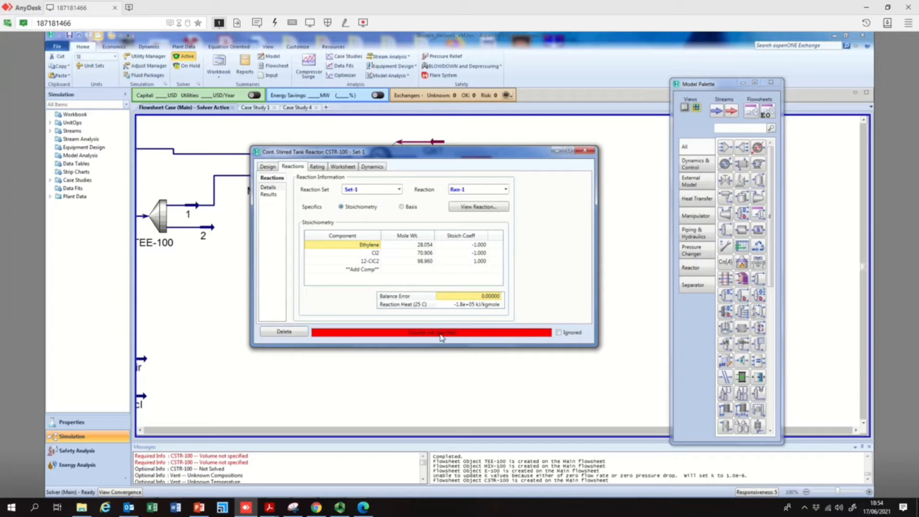
Set the CSTR volume to 3000 m3 and the liquid volume percentage to 100 %, then close the reactor window
{"action": "left_click", "coordinate": [267, 167]}
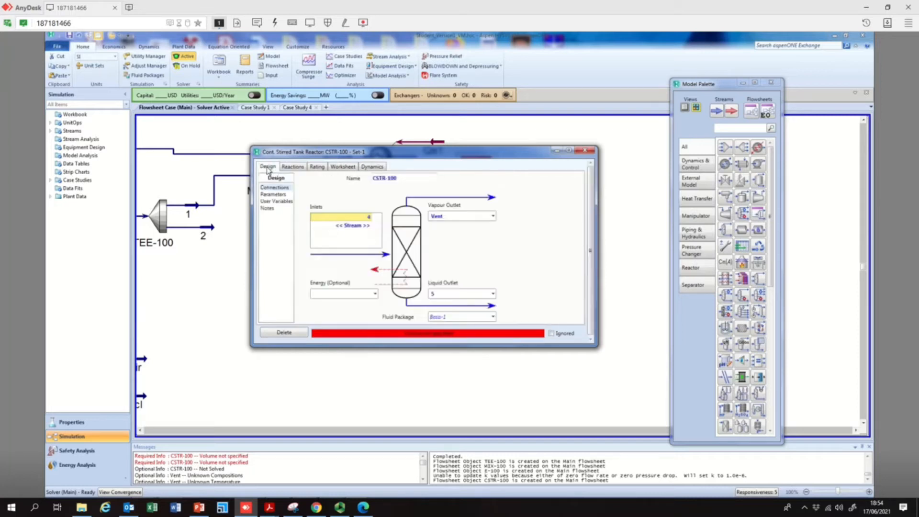
{"action": "left_click", "coordinate": [272, 195]}
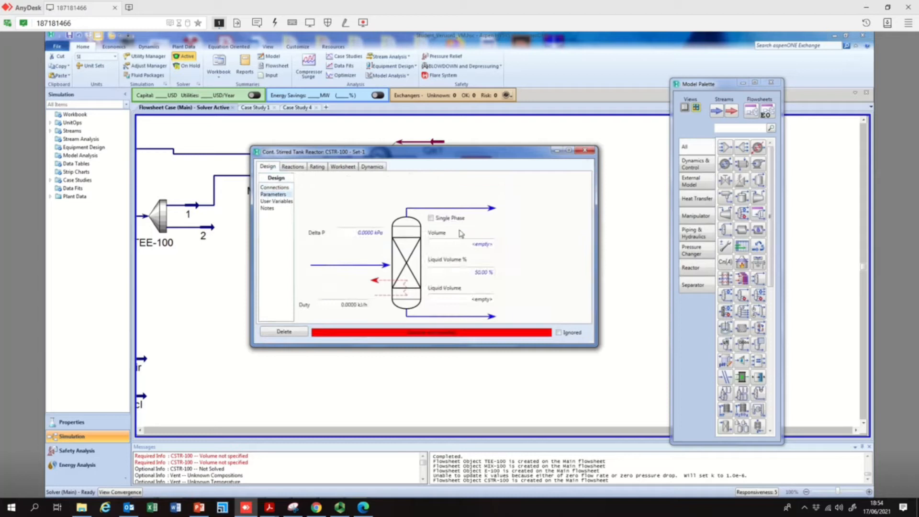
{"action": "left_click", "coordinate": [477, 244]}
{"action": "type", "text": "3"}
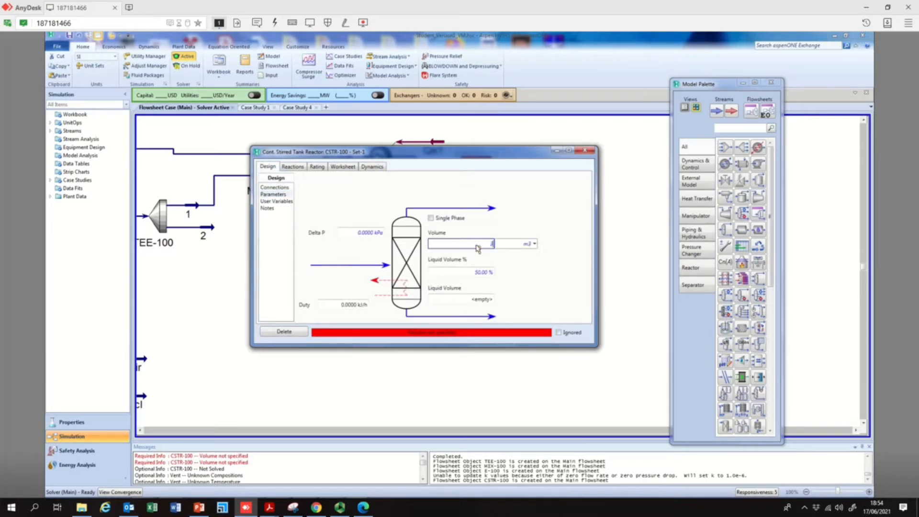
{"action": "type", "text": "000"}
{"action": "left_click", "coordinate": [487, 272]}
{"action": "type", "text": "00"}
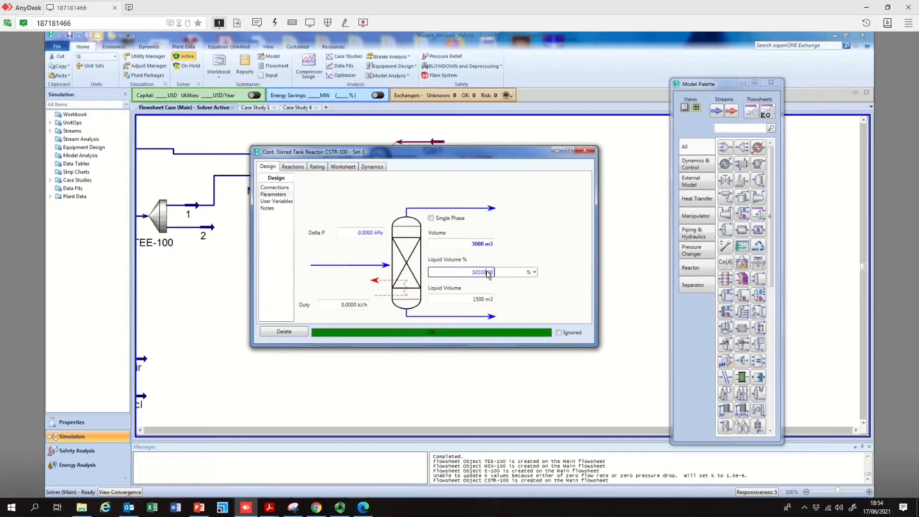
{"action": "key", "text": "BackSpace"}
{"action": "key", "text": "BackSpace"}
{"action": "key", "text": "BackSpace"}
{"action": "key", "text": "BackSpace"}
{"action": "key", "text": "BackSpace"}
{"action": "key", "text": "Return"}
{"action": "type", "text": "100"}
{"action": "key", "text": "Return"}
{"action": "left_click", "coordinate": [586, 153]}
{"action": "left_click", "coordinate": [572, 207]}
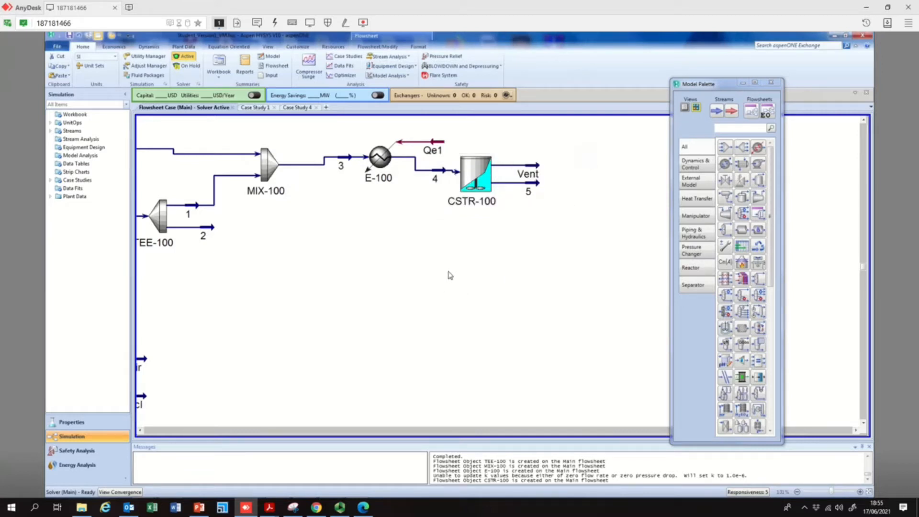
Switch to PowerPoint and open the slide with the direct chlorination kinetics paper
{"action": "mouse_move", "coordinate": [475, 177]}
{"action": "left_click", "coordinate": [203, 500]}
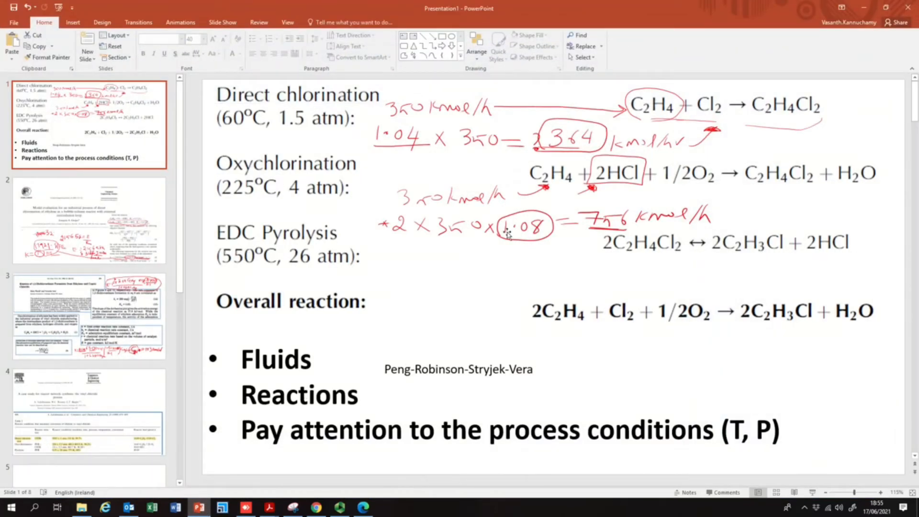
{"action": "left_click", "coordinate": [114, 232]}
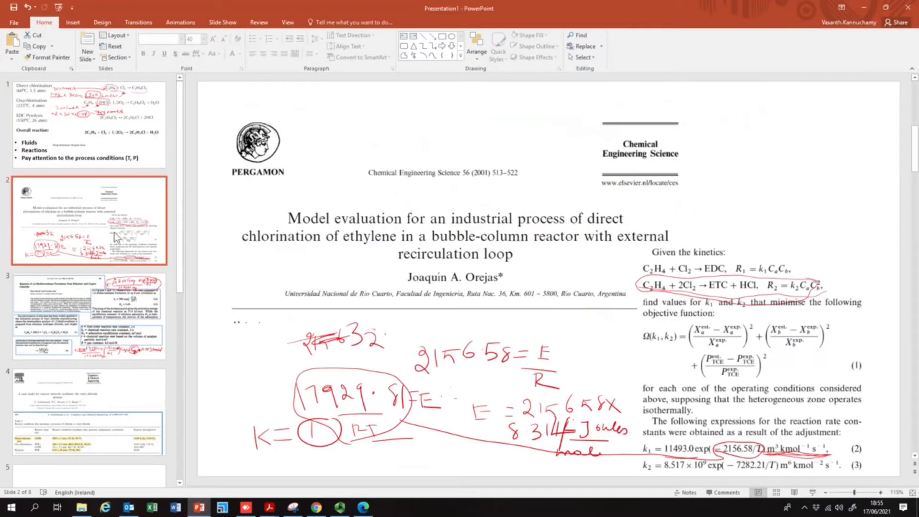
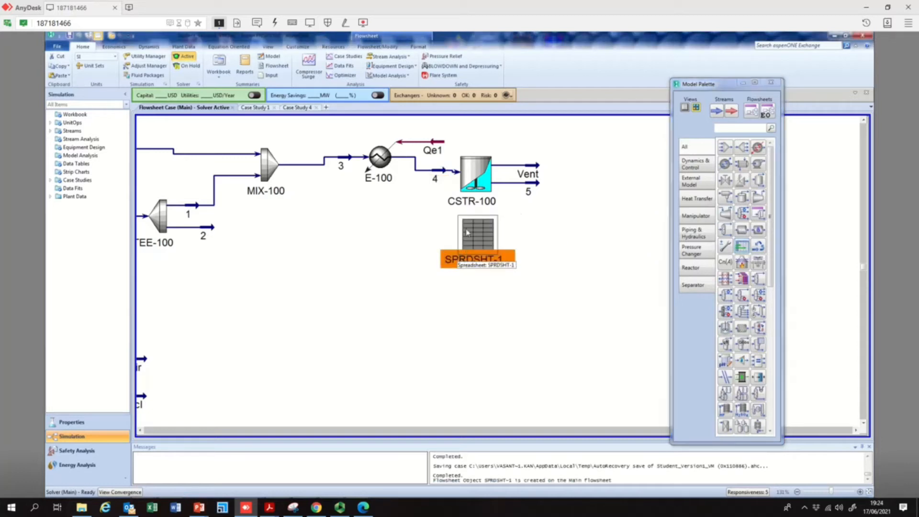
Open the spreadsheet SPRDSHT-1 and enter the title "CSTR - optimization of residence time" in cell A1
{"action": "double_click", "coordinate": [485, 241]}
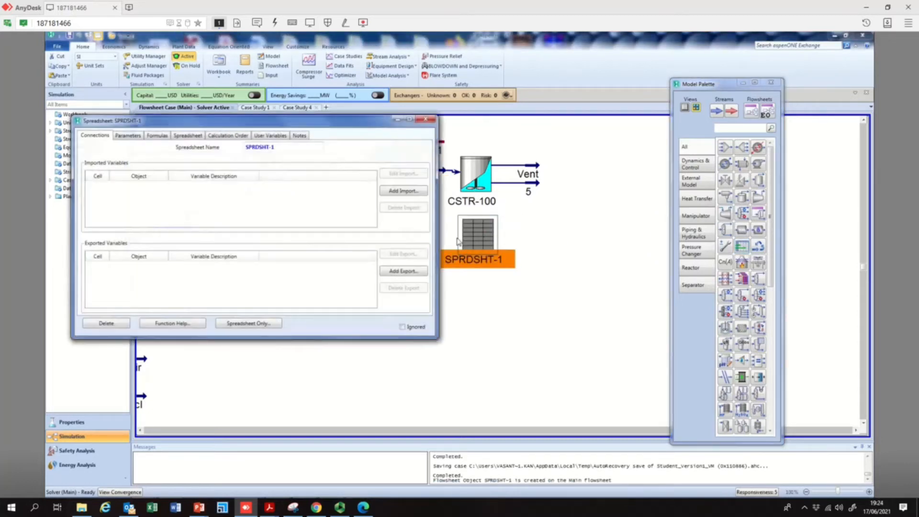
{"action": "left_click", "coordinate": [184, 138]}
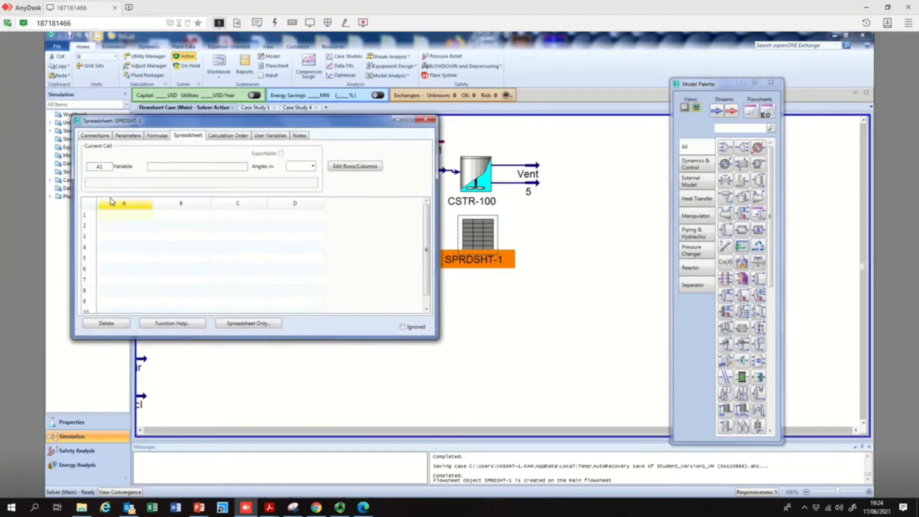
{"action": "type", "text": "CSTR"}
{"action": "type", "text": "- optimization of residence ti"}
{"action": "type", "text": "me"}
{"action": "key", "text": "Return"}
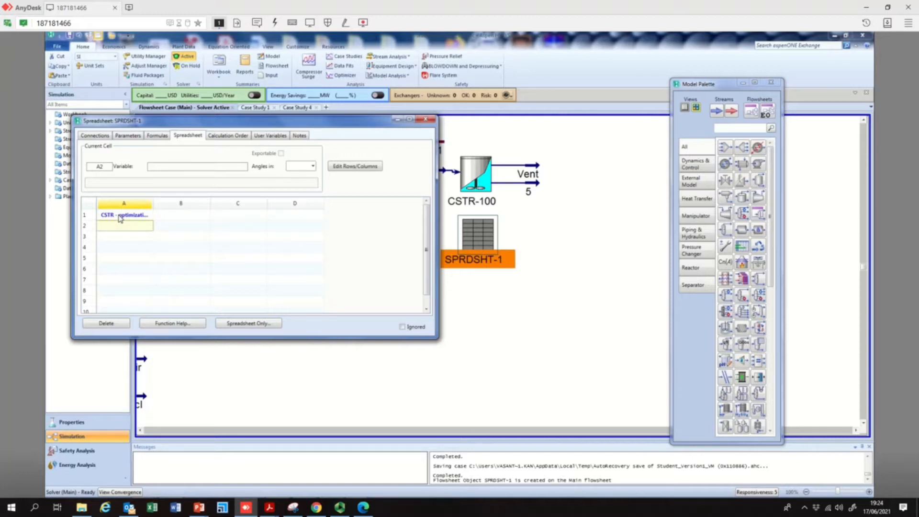
Enter the row labels Flow rate - in, Volume and Residence time in cells A2 to A4
{"action": "key", "text": "BackSpace"}
{"action": "key", "text": "BackSpace"}
{"action": "key", "text": "BackSpace"}
{"action": "type", "text": "Flow"}
{"action": "key", "text": "Return"}
{"action": "type", "text": "Volume"}
{"action": "key", "text": "Return"}
{"action": "type", "text": "Re"}
{"action": "type", "text": "ator"}
{"action": "key", "text": "BackSpace"}
{"action": "key", "text": "BackSpace"}
{"action": "key", "text": "BackSpace"}
{"action": "type", "text": "idence time"}
{"action": "key", "text": "Return"}
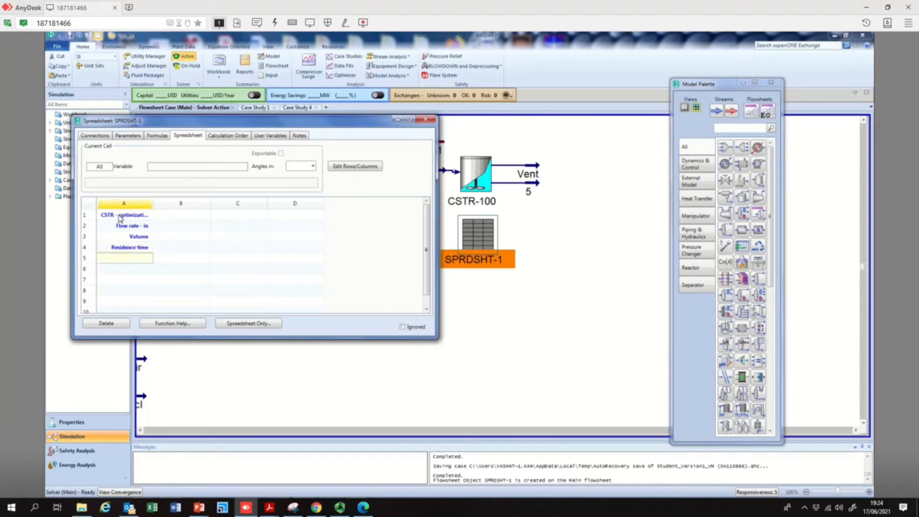
Import the Actual Volume Flow of stream 4 into spreadsheet cell B2
{"action": "left_click", "coordinate": [173, 229]}
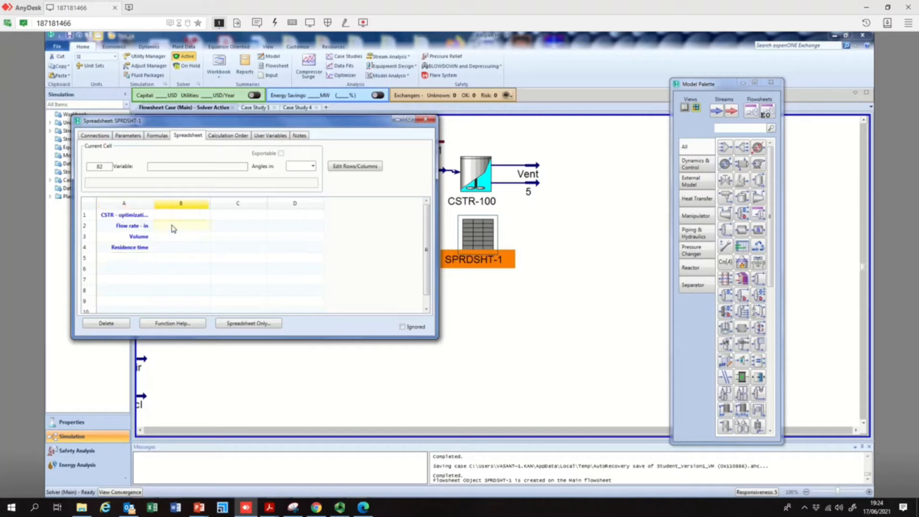
{"action": "right_click", "coordinate": [174, 229]}
{"action": "left_click", "coordinate": [224, 293]}
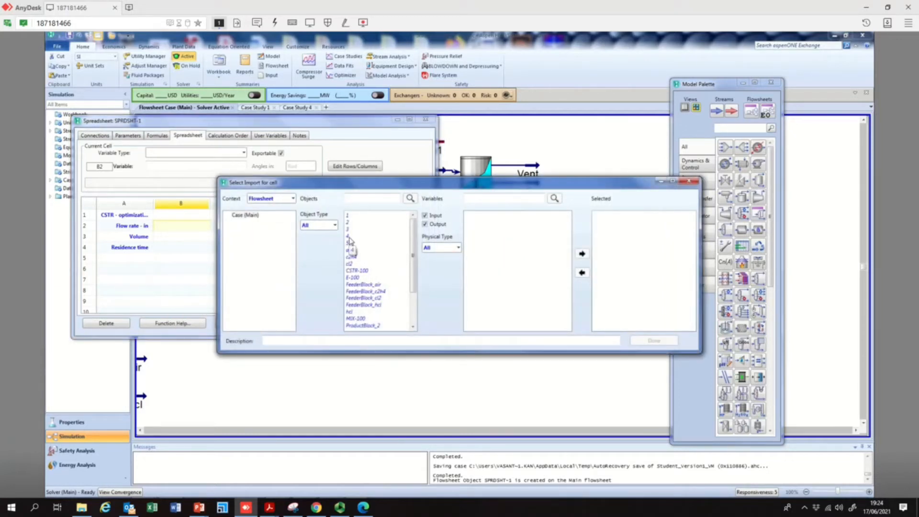
{"action": "left_click_drag", "start_coordinate": [457, 186], "coordinate": [532, 224]}
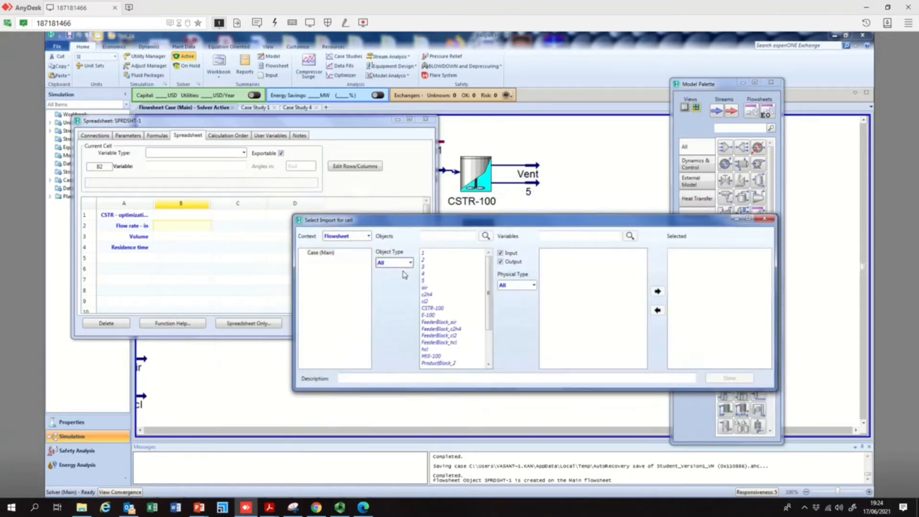
{"action": "left_click", "coordinate": [428, 274]}
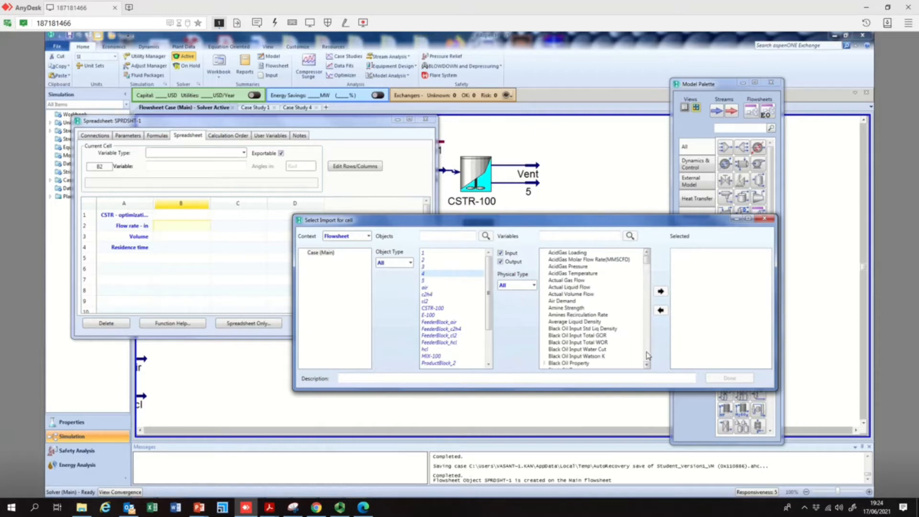
{"action": "left_click", "coordinate": [529, 287]}
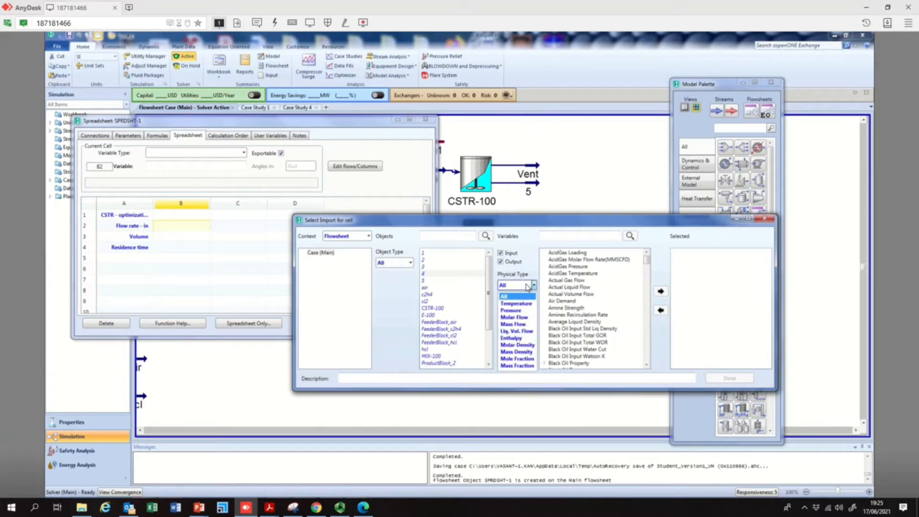
{"action": "left_click", "coordinate": [528, 286]}
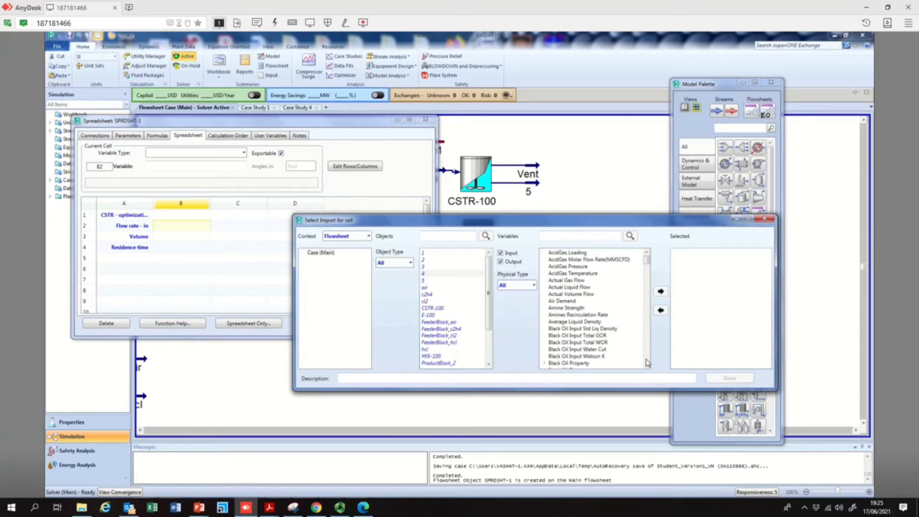
{"action": "left_click", "coordinate": [511, 286]}
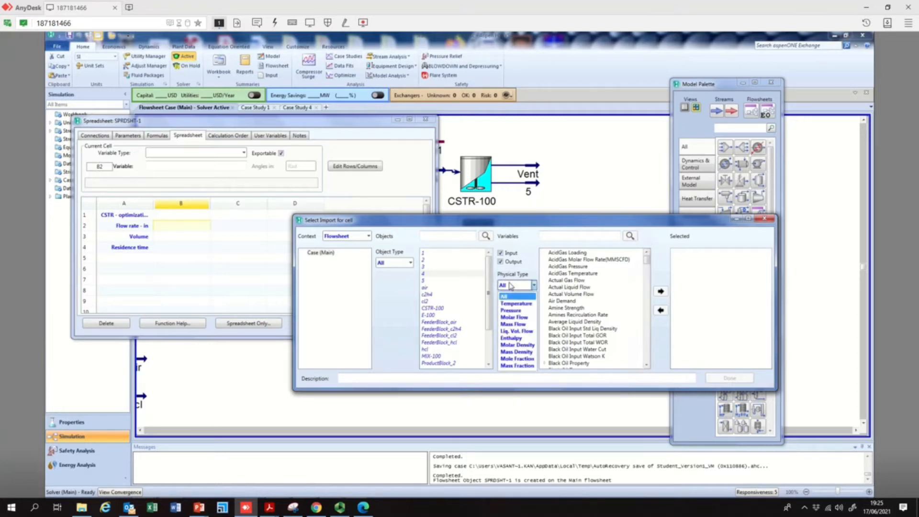
{"action": "left_click", "coordinate": [511, 286]}
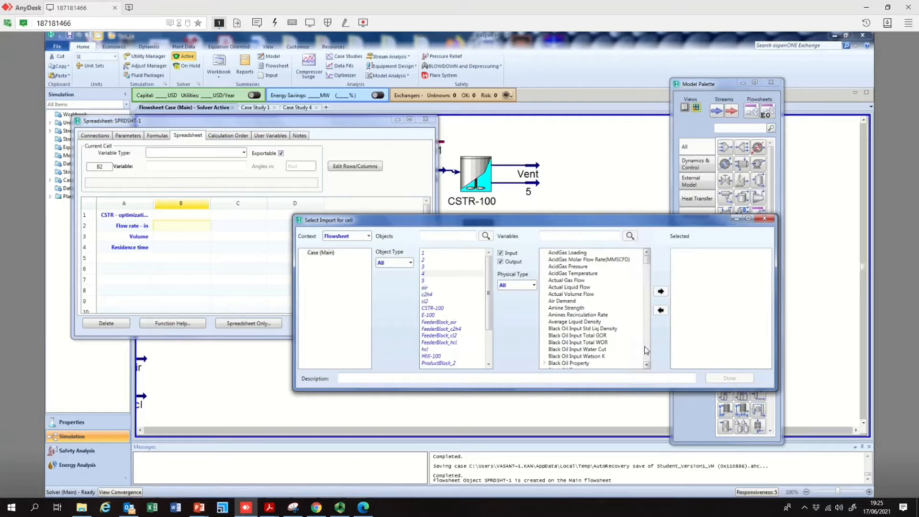
{"action": "left_click", "coordinate": [593, 295]}
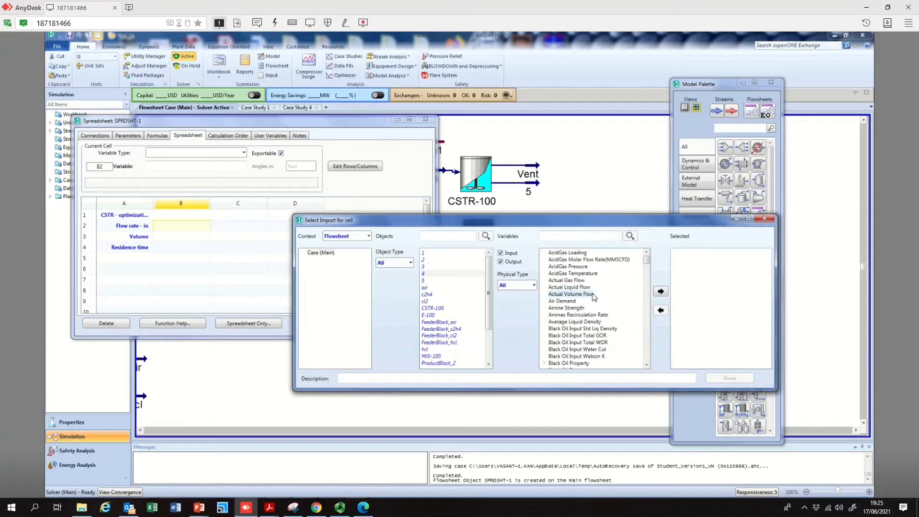
{"action": "left_click", "coordinate": [669, 294]}
{"action": "left_click", "coordinate": [731, 379]}
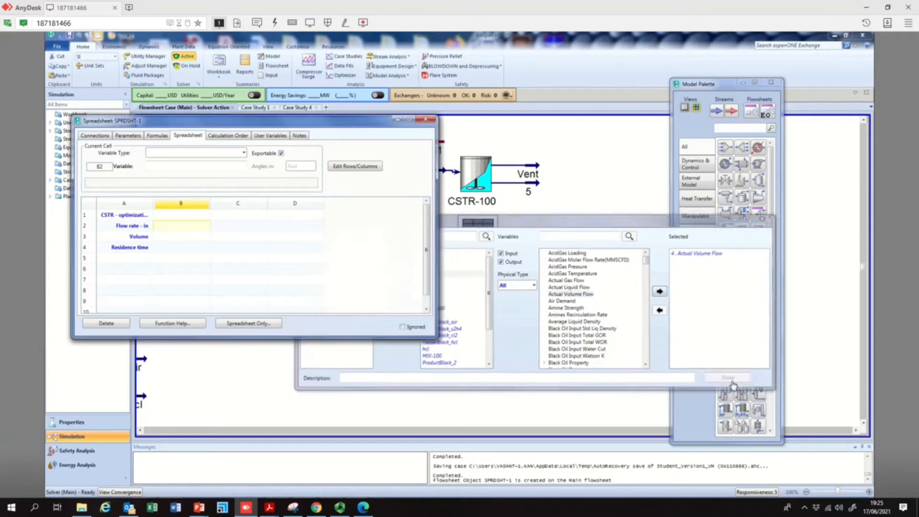
Import the Tank Volume of CSTR-100 into spreadsheet cell B3
{"action": "left_click", "coordinate": [169, 238]}
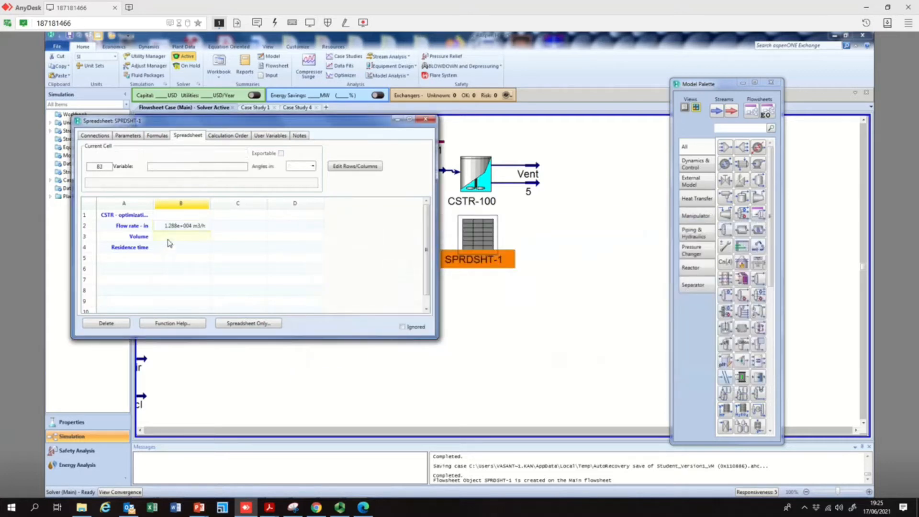
{"action": "right_click", "coordinate": [169, 243]}
{"action": "left_click", "coordinate": [199, 310]}
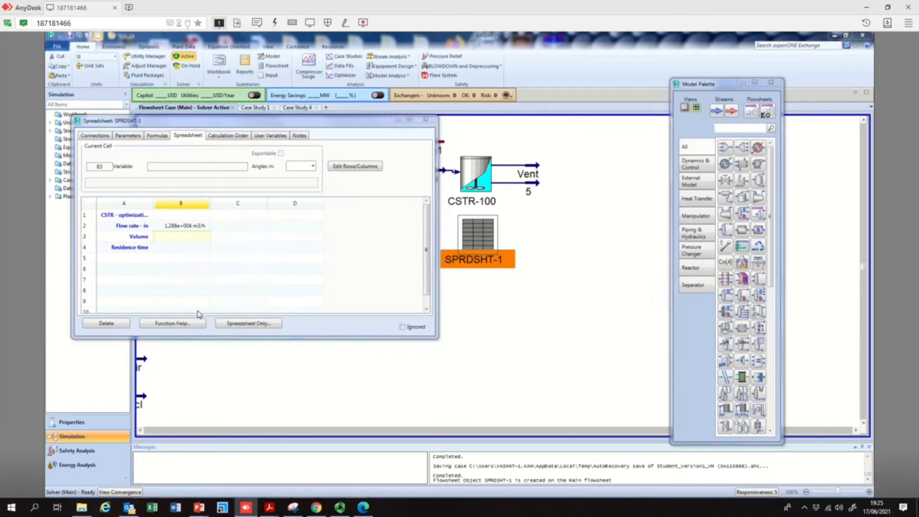
{"action": "left_click", "coordinate": [367, 271]}
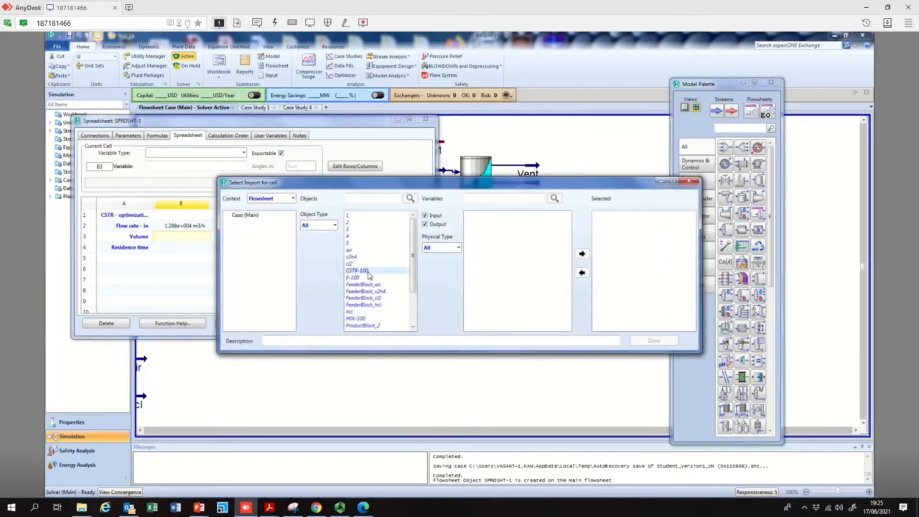
{"action": "left_click", "coordinate": [495, 284]}
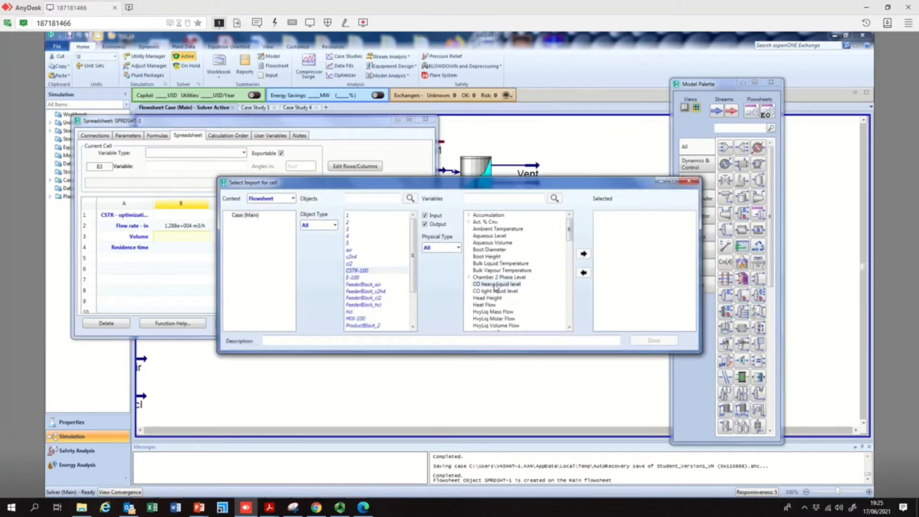
{"action": "scroll", "coordinate": [507, 310], "scroll_direction": "down", "scroll_amount": 1}
{"action": "scroll", "coordinate": [507, 310], "scroll_direction": "down", "scroll_amount": 4}
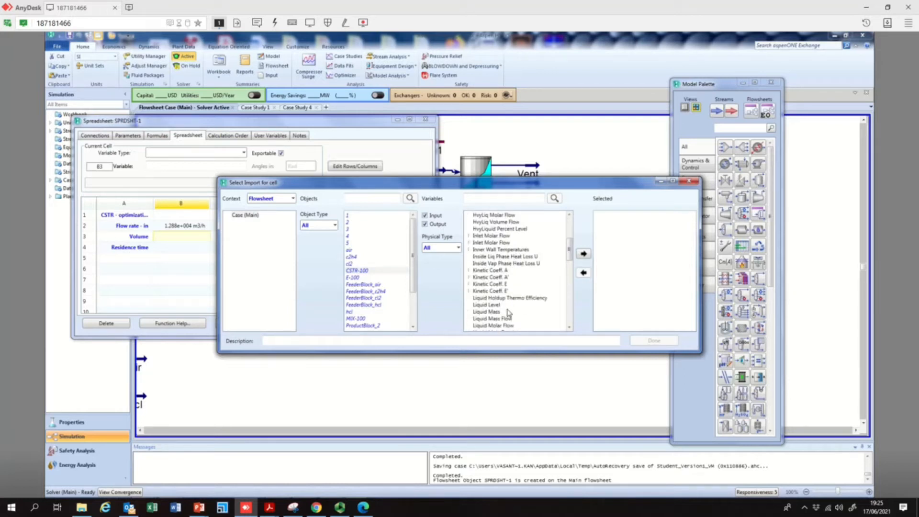
{"action": "scroll", "coordinate": [509, 314], "scroll_direction": "down", "scroll_amount": 4}
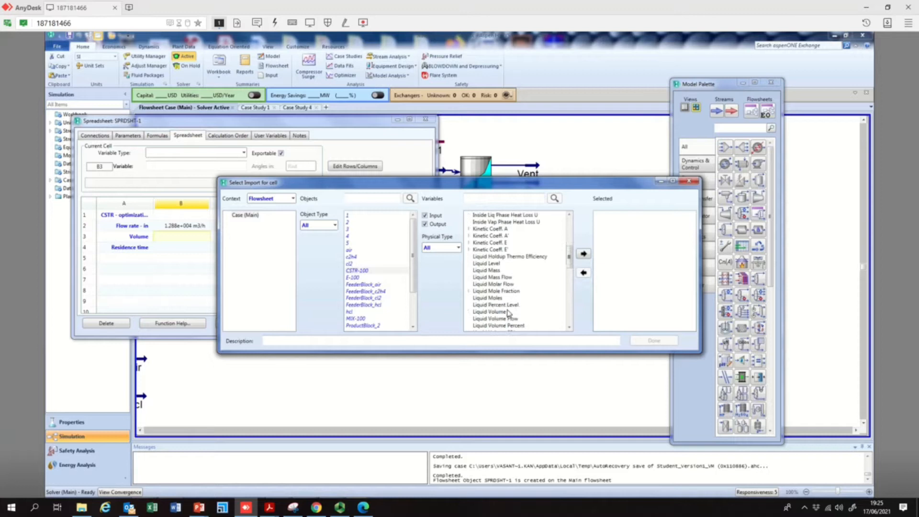
{"action": "scroll", "coordinate": [485, 330], "scroll_direction": "down", "scroll_amount": 4}
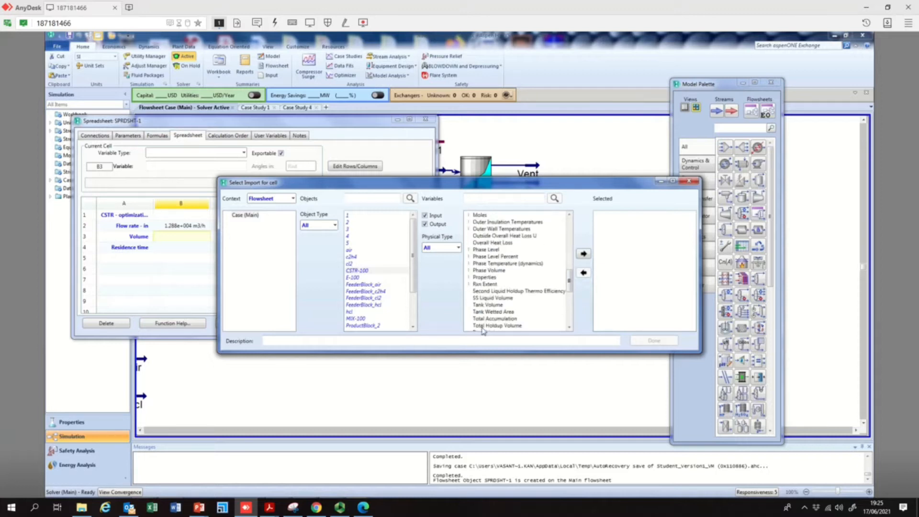
{"action": "left_click", "coordinate": [481, 305]}
{"action": "left_click", "coordinate": [584, 254]}
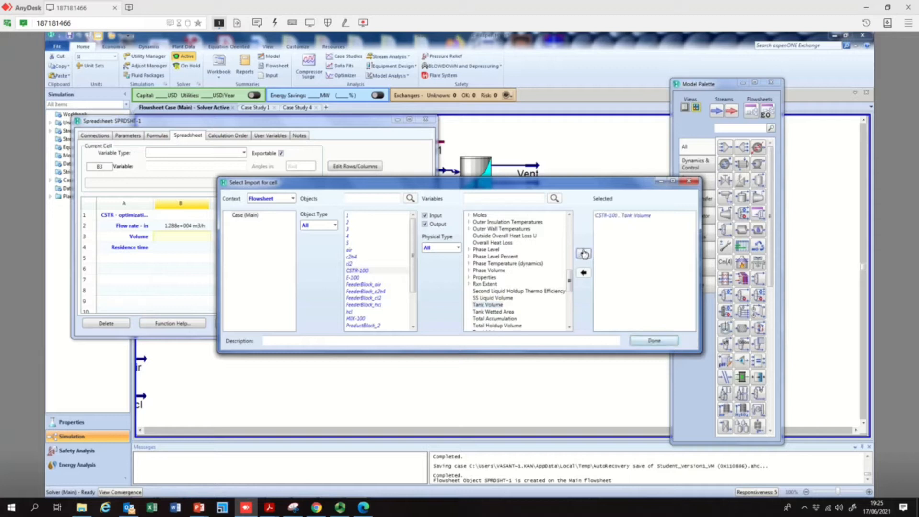
{"action": "left_click", "coordinate": [644, 340]}
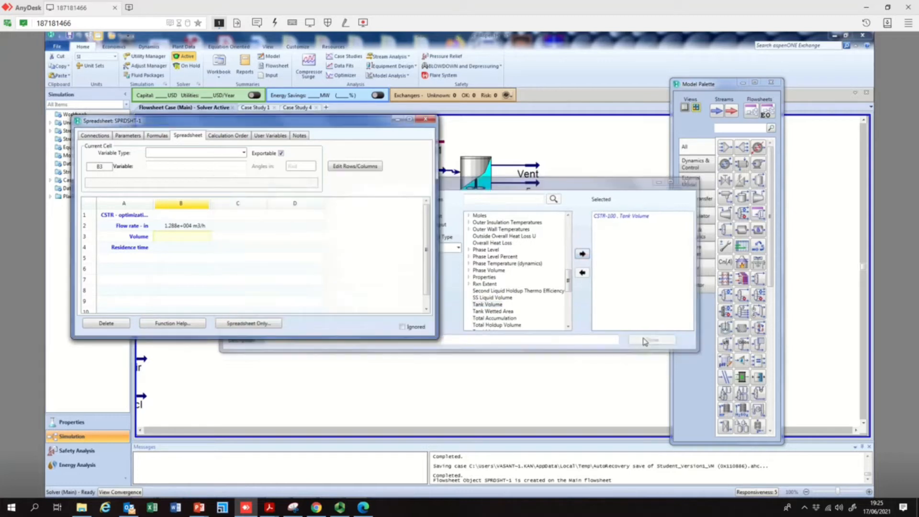
Enter the formula =B3/b2 in cell B4 to compute residence time, then close the spreadsheet window
{"action": "left_click", "coordinate": [182, 249]}
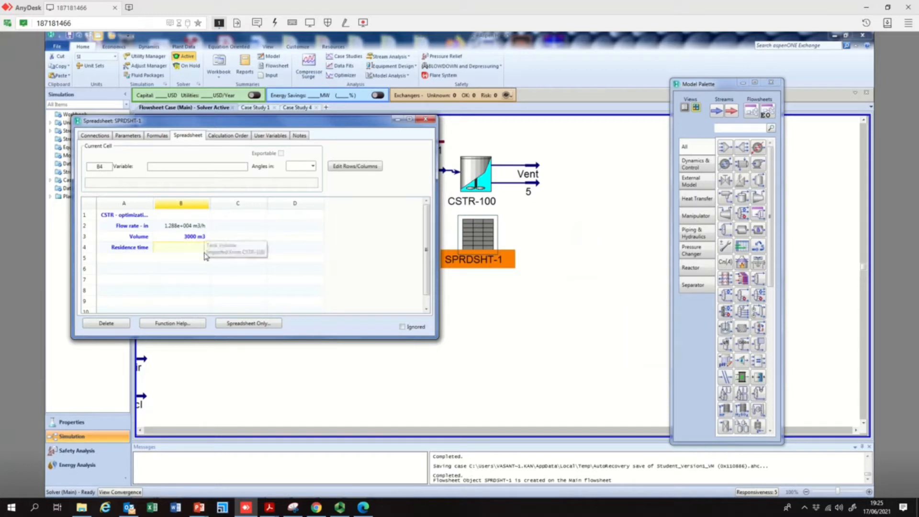
{"action": "type", "text": "=B"}
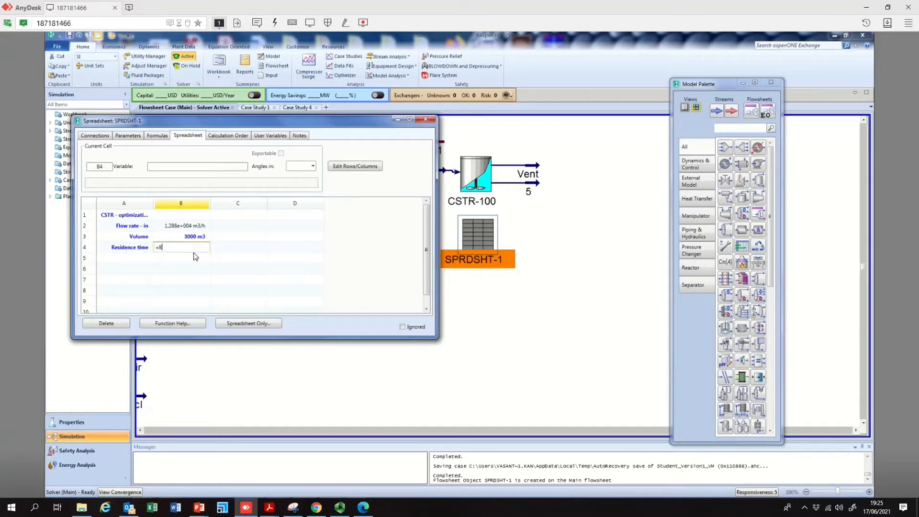
{"action": "type", "text": "3/b2"}
{"action": "key", "text": "Return"}
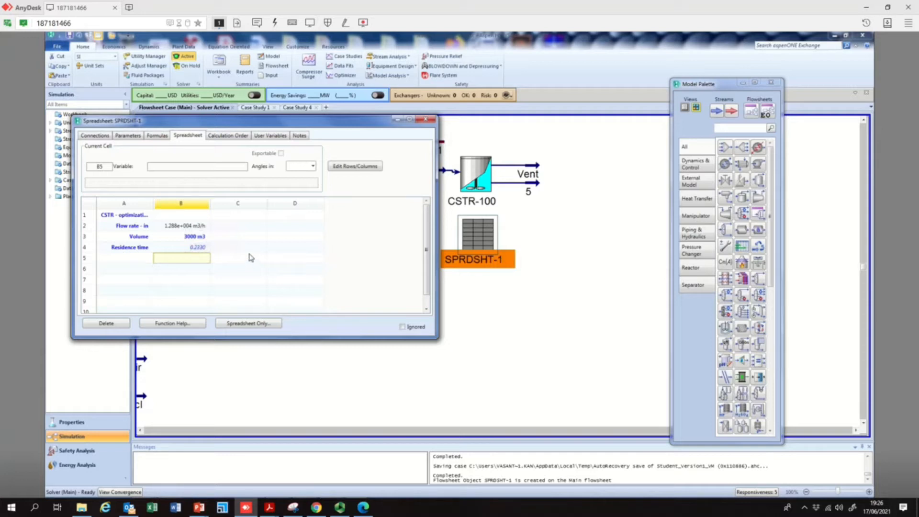
{"action": "left_click", "coordinate": [426, 119]}
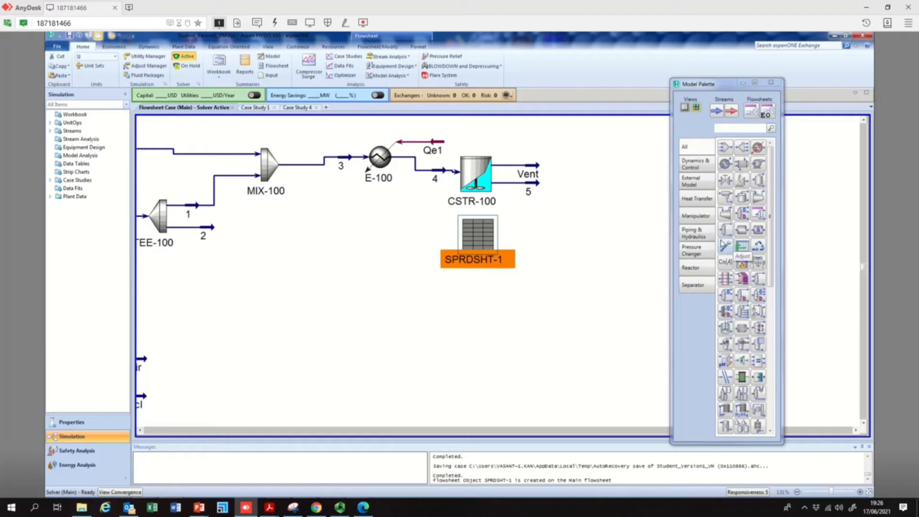
Place an Adjust operation beside the spreadsheet on the flowsheet and open it
{"action": "left_click", "coordinate": [724, 249]}
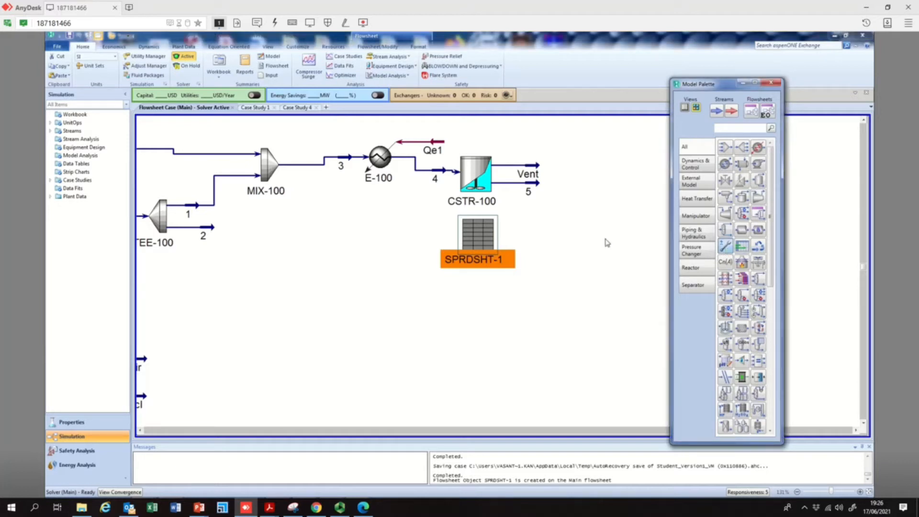
{"action": "left_click", "coordinate": [405, 254]}
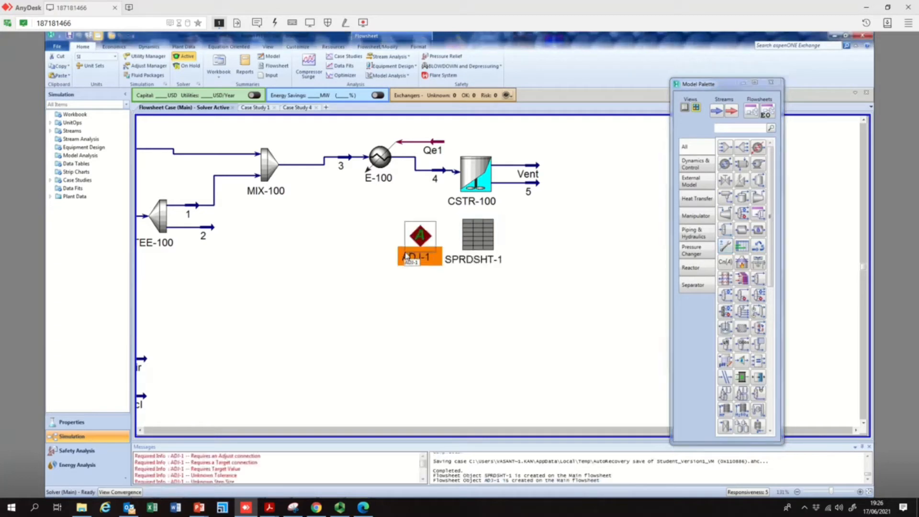
{"action": "double_click", "coordinate": [418, 246]}
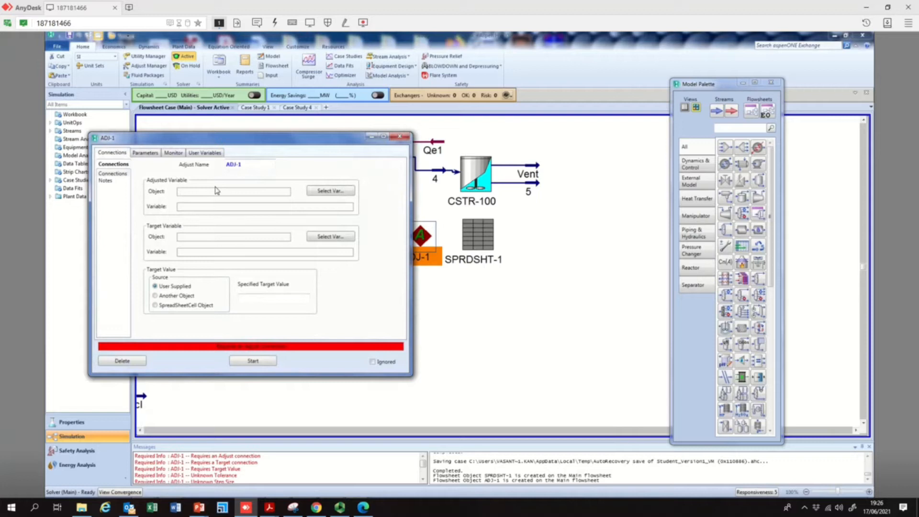
Set the Adjust's adjusted variable to the Tank Volume of CSTR-100
{"action": "left_click", "coordinate": [342, 191]}
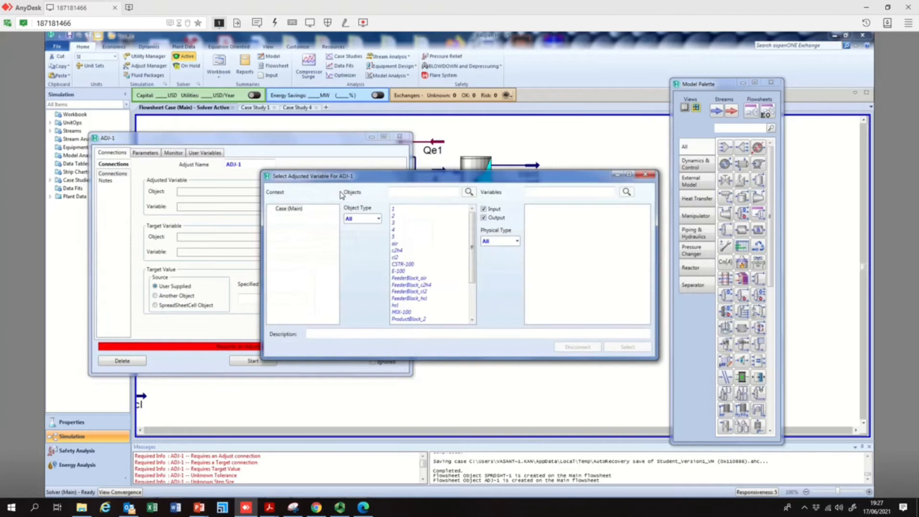
{"action": "left_click", "coordinate": [411, 265]}
{"action": "left_click", "coordinate": [549, 257]}
{"action": "left_click", "coordinate": [629, 348]}
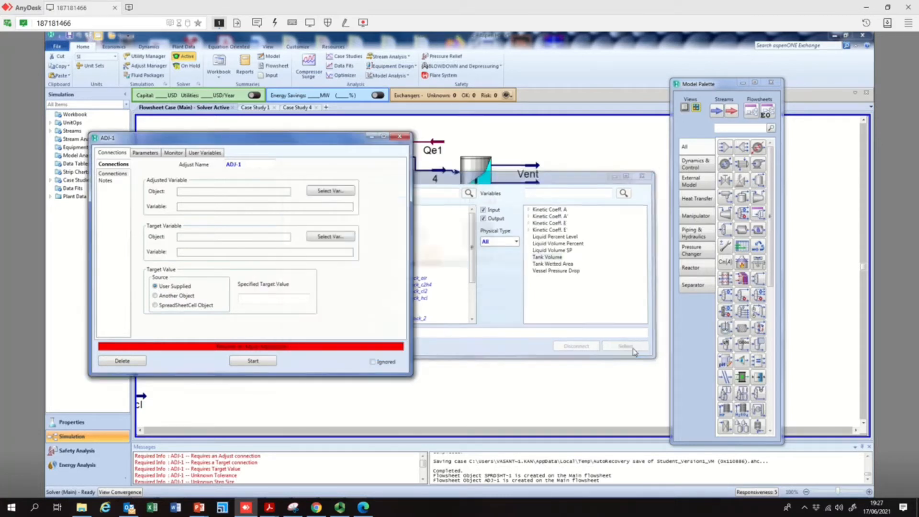
Set the Adjust's target variable to spreadsheet SPRDSHT-1 cell B4
{"action": "left_click", "coordinate": [336, 237]}
{"action": "scroll", "coordinate": [473, 319], "scroll_direction": "down", "scroll_amount": 3}
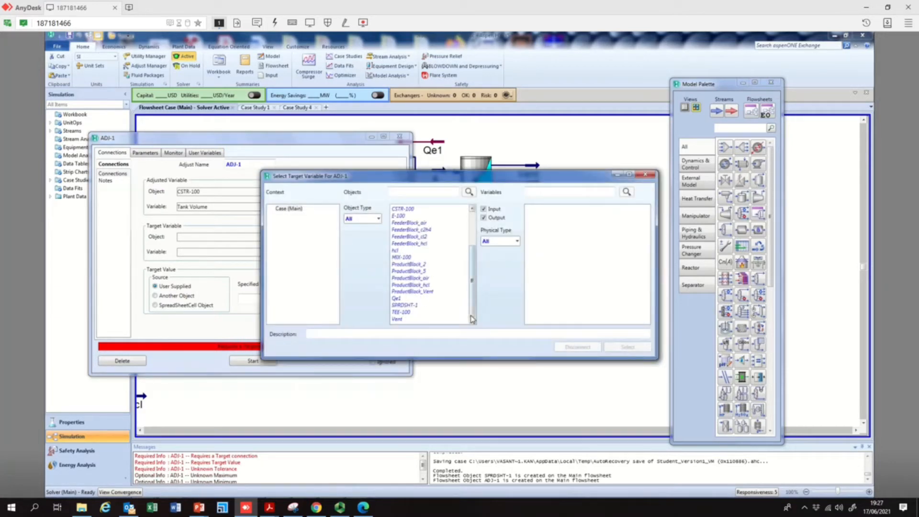
{"action": "left_click", "coordinate": [413, 306]}
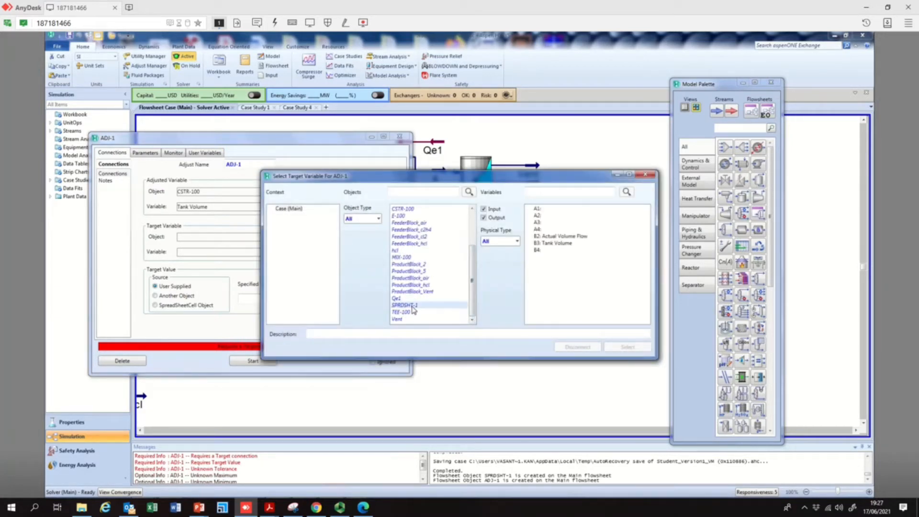
{"action": "left_click", "coordinate": [539, 250]}
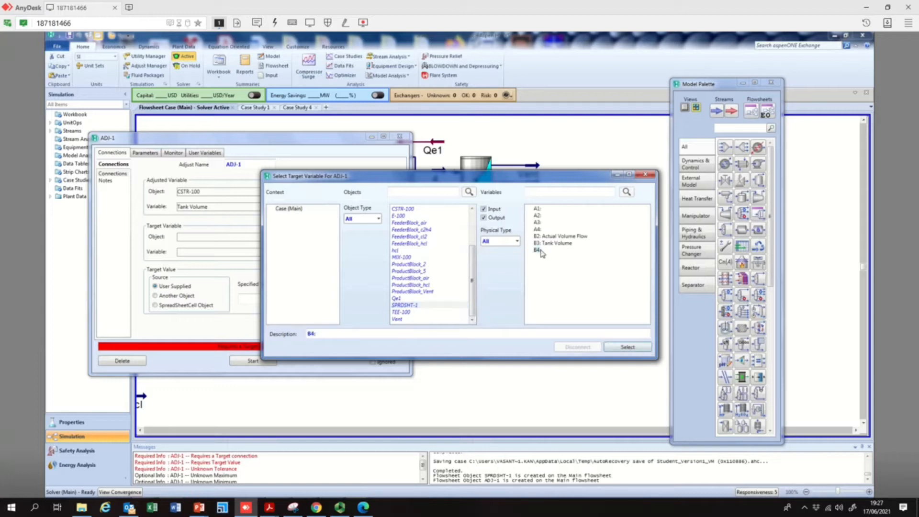
{"action": "left_click", "coordinate": [628, 347]}
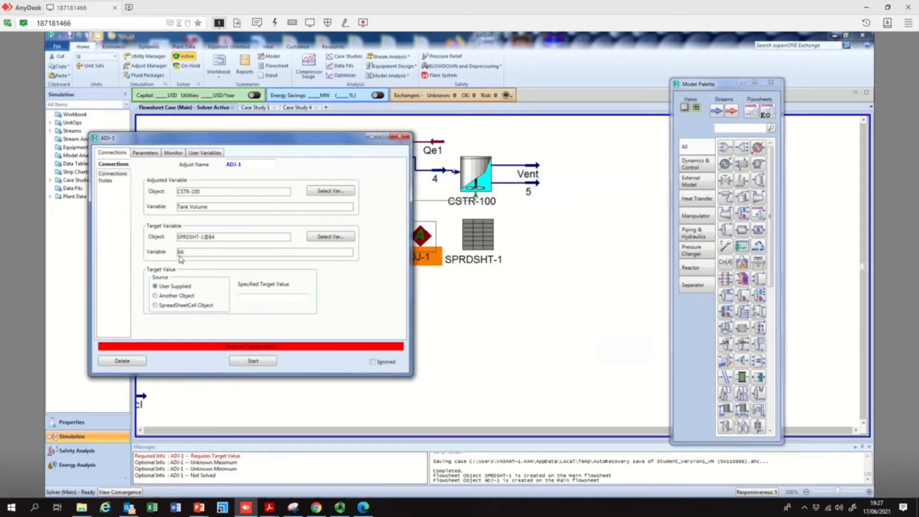
Set the Adjust's user-supplied target value to 2.8514, start it, and keep allowing further iterations until it converges
{"action": "left_click", "coordinate": [253, 299]}
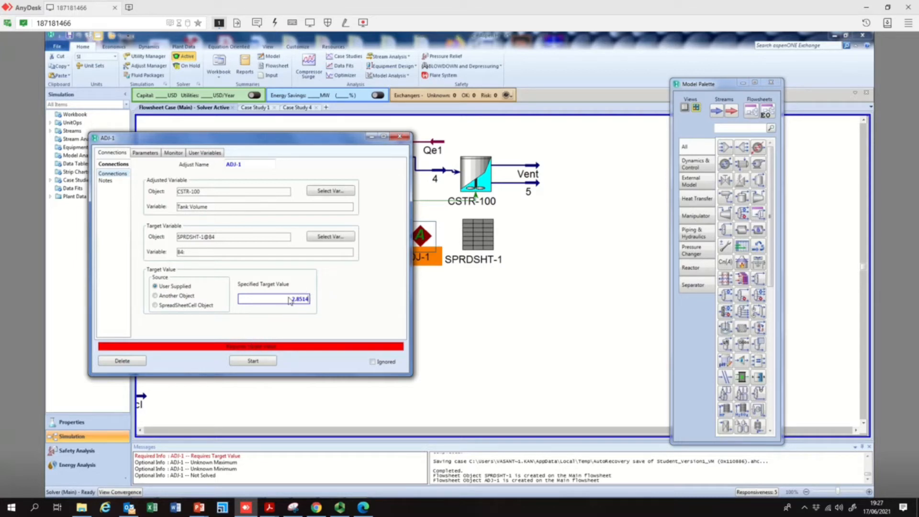
{"action": "left_click", "coordinate": [252, 362]}
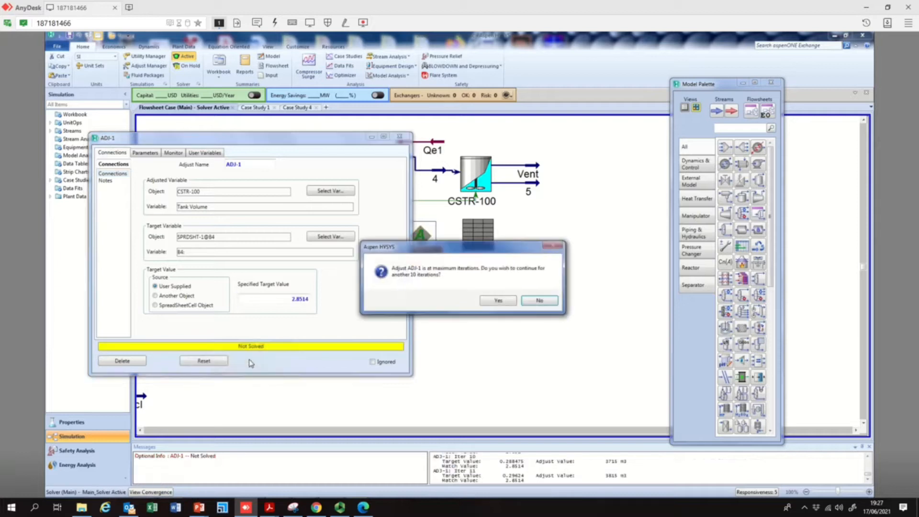
{"action": "left_click", "coordinate": [502, 304]}
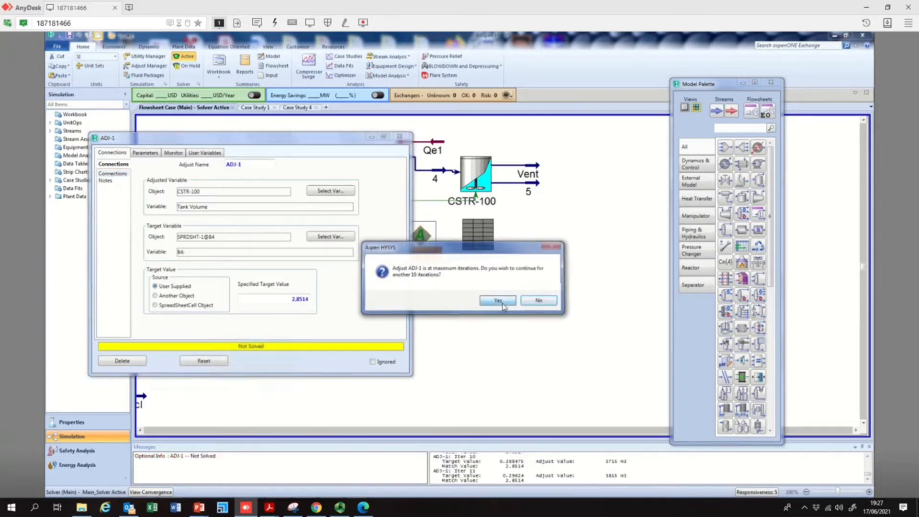
{"action": "left_click", "coordinate": [503, 305]}
{"action": "left_click", "coordinate": [502, 305]}
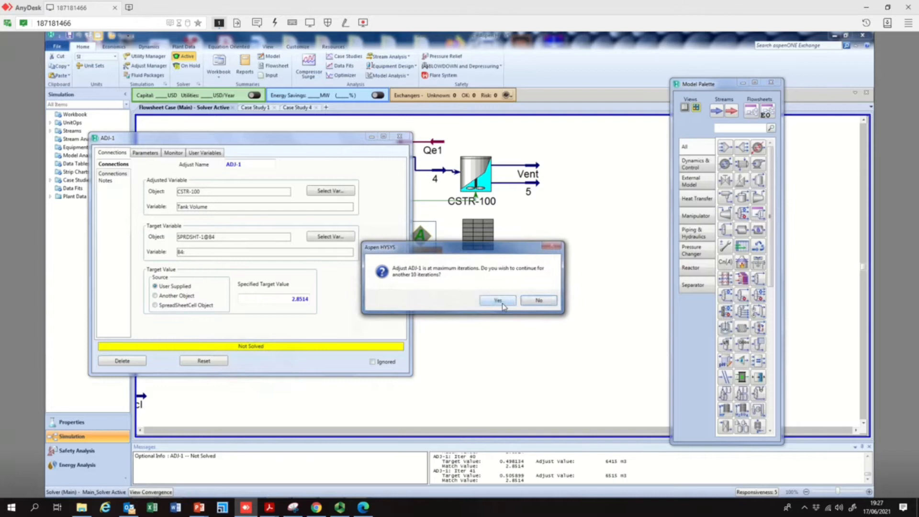
{"action": "left_click", "coordinate": [502, 305]}
{"action": "left_click", "coordinate": [503, 305]}
{"action": "left_click", "coordinate": [503, 305]}
{"action": "left_click", "coordinate": [502, 305]}
{"action": "left_click", "coordinate": [503, 305]}
{"action": "left_click", "coordinate": [503, 305]}
{"action": "left_click", "coordinate": [503, 305]}
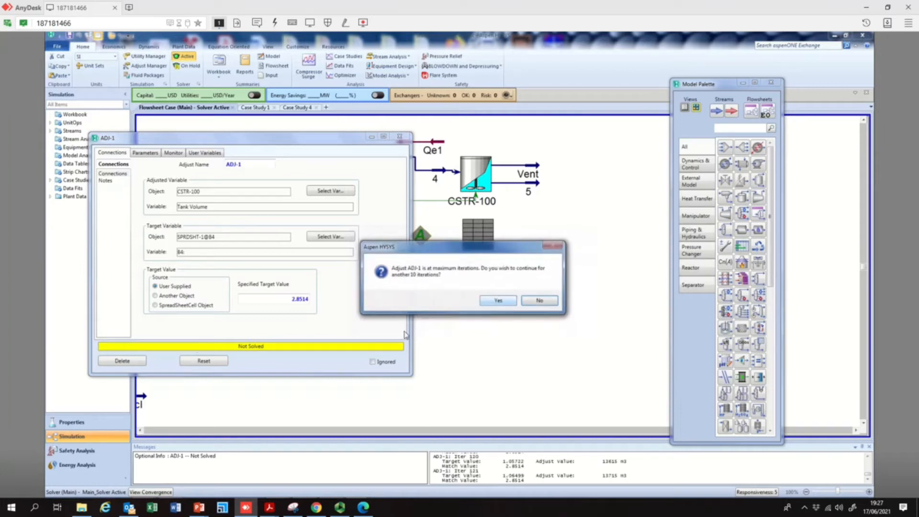
{"action": "left_click", "coordinate": [498, 301]}
{"action": "left_click", "coordinate": [502, 302]}
{"action": "left_click", "coordinate": [503, 301]}
{"action": "left_click", "coordinate": [506, 305]}
{"action": "left_click", "coordinate": [506, 305]}
{"action": "left_click", "coordinate": [505, 305]}
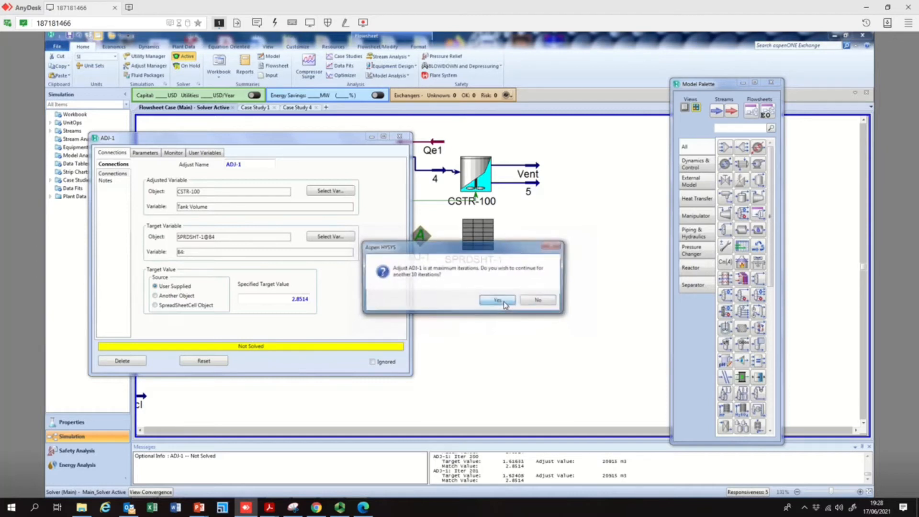
{"action": "left_click", "coordinate": [505, 305]}
{"action": "left_click", "coordinate": [505, 305]}
{"action": "left_click", "coordinate": [505, 305]}
{"action": "left_click", "coordinate": [506, 305]}
{"action": "left_click", "coordinate": [505, 305]}
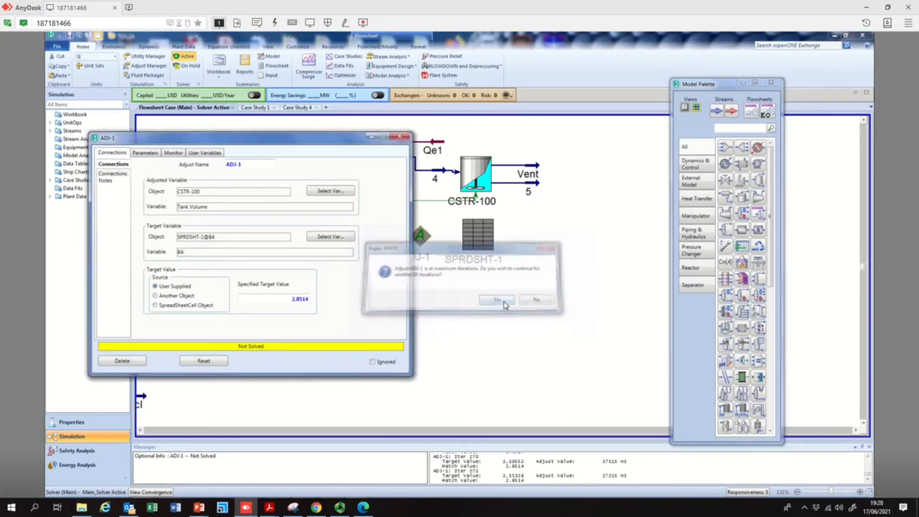
{"action": "left_click", "coordinate": [506, 305]}
{"action": "left_click", "coordinate": [505, 305]}
{"action": "left_click", "coordinate": [505, 306]}
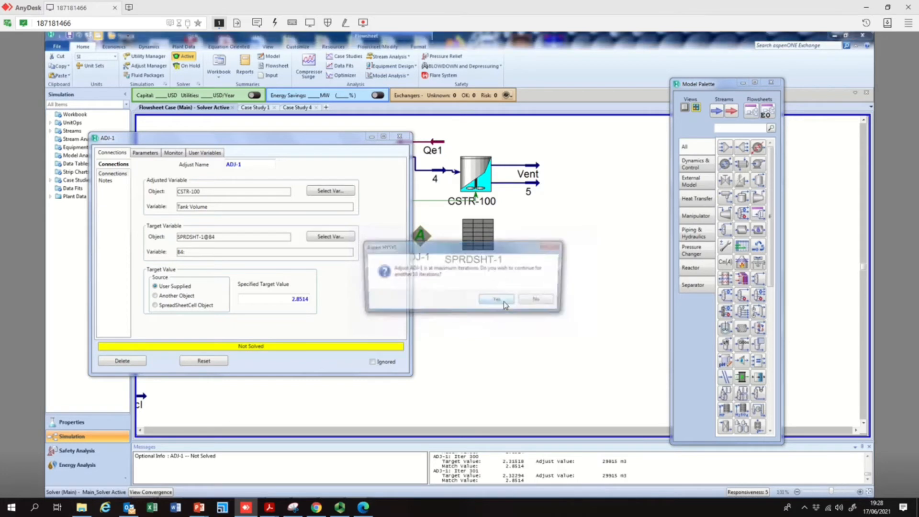
{"action": "left_click", "coordinate": [506, 305]}
{"action": "left_click", "coordinate": [505, 305]}
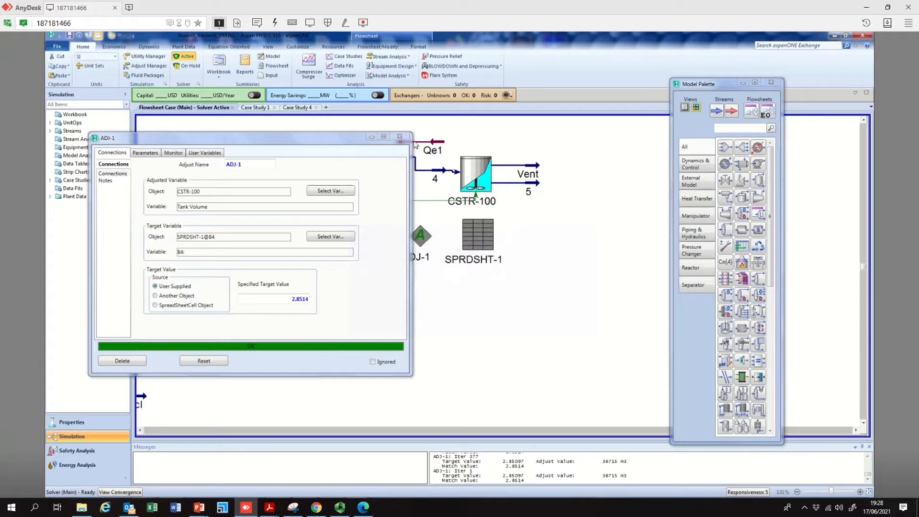
Close the Adjust and open the spreadsheet to examine the computed residence time in cell B4
{"action": "left_click", "coordinate": [400, 137]}
{"action": "double_click", "coordinate": [479, 239]}
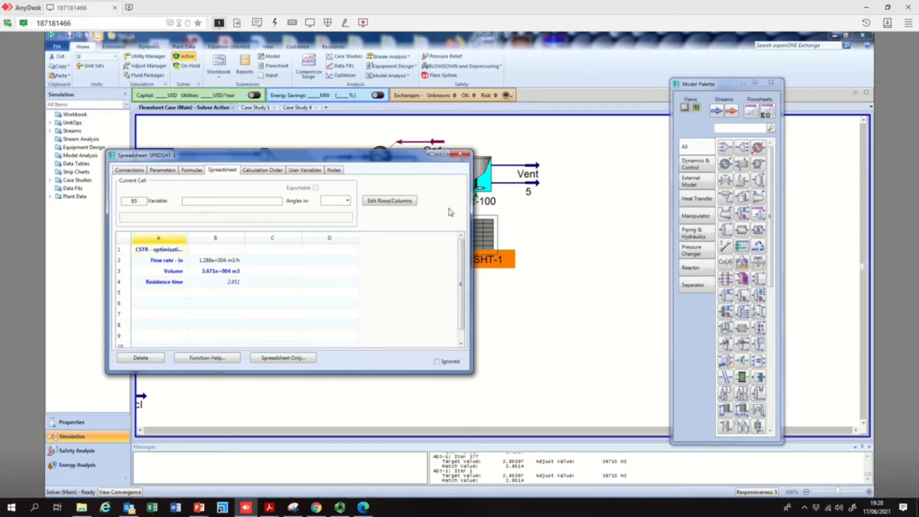
{"action": "left_click", "coordinate": [467, 155]}
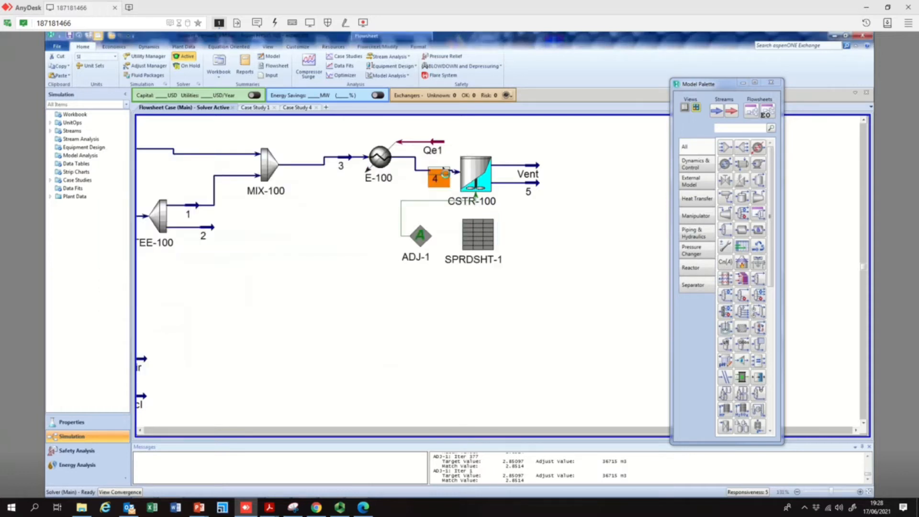
Inspect stream 4's conditions and the compositions of liquid stream 5 and the Vent stream
{"action": "double_click", "coordinate": [446, 173]}
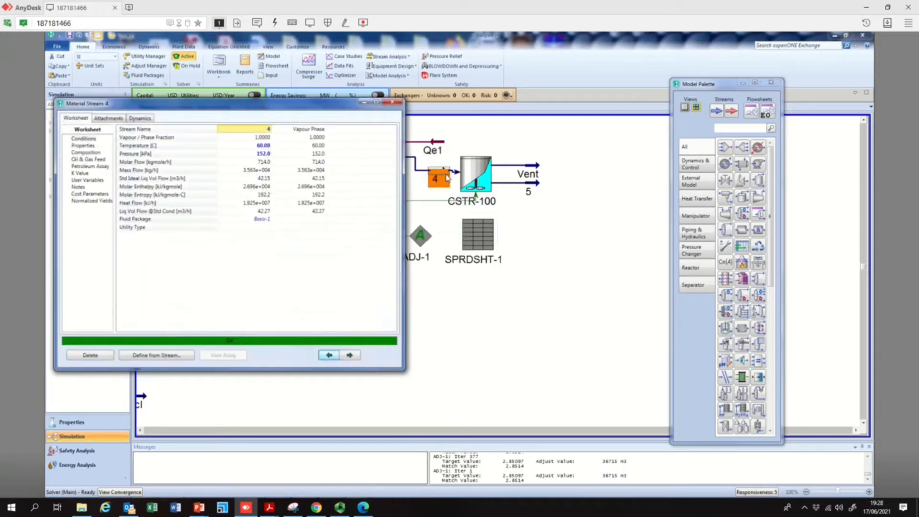
{"action": "left_click", "coordinate": [393, 102]}
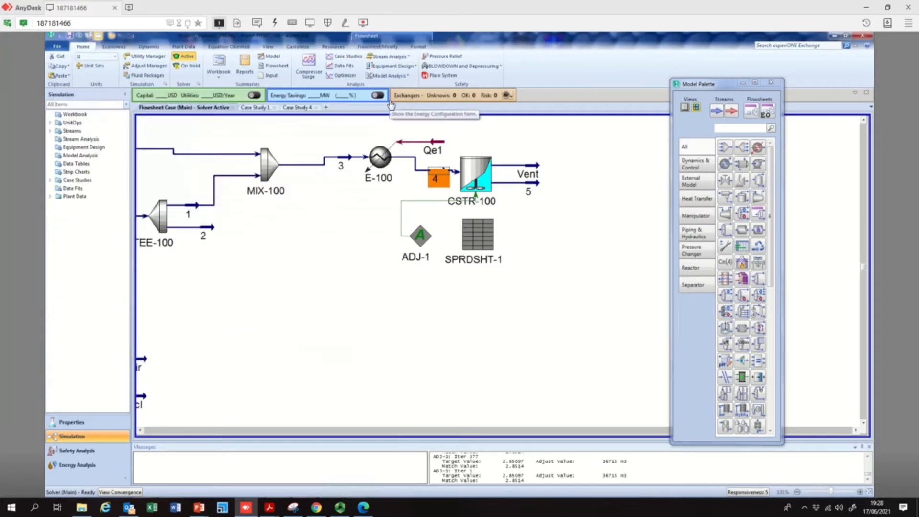
{"action": "double_click", "coordinate": [538, 184]}
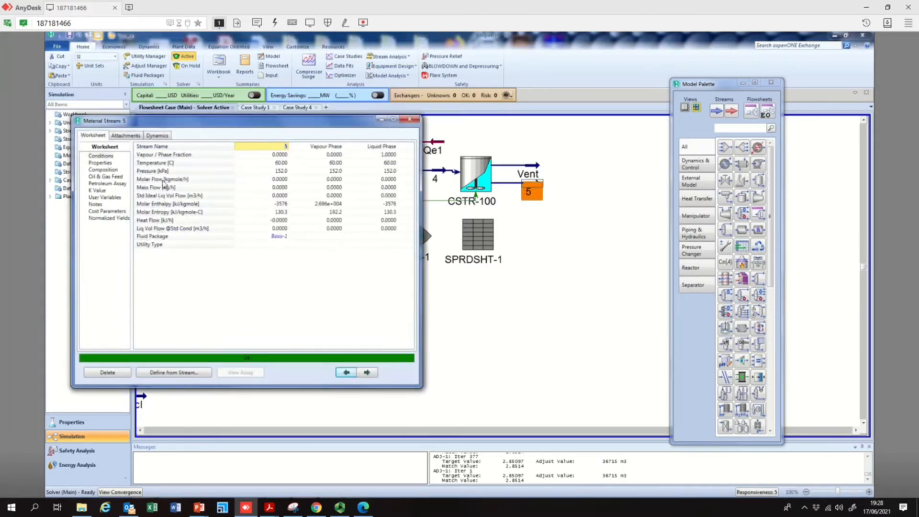
{"action": "left_click", "coordinate": [106, 171]}
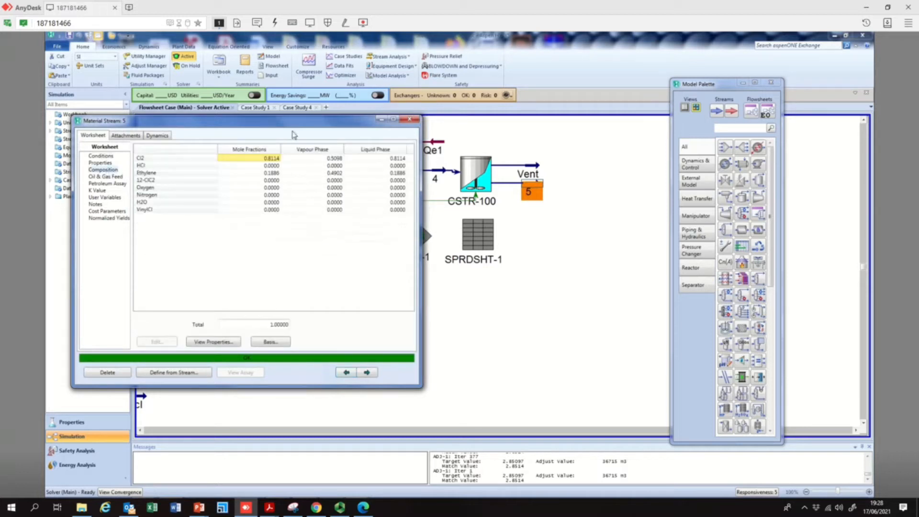
{"action": "left_click", "coordinate": [410, 119]}
{"action": "double_click", "coordinate": [533, 168]}
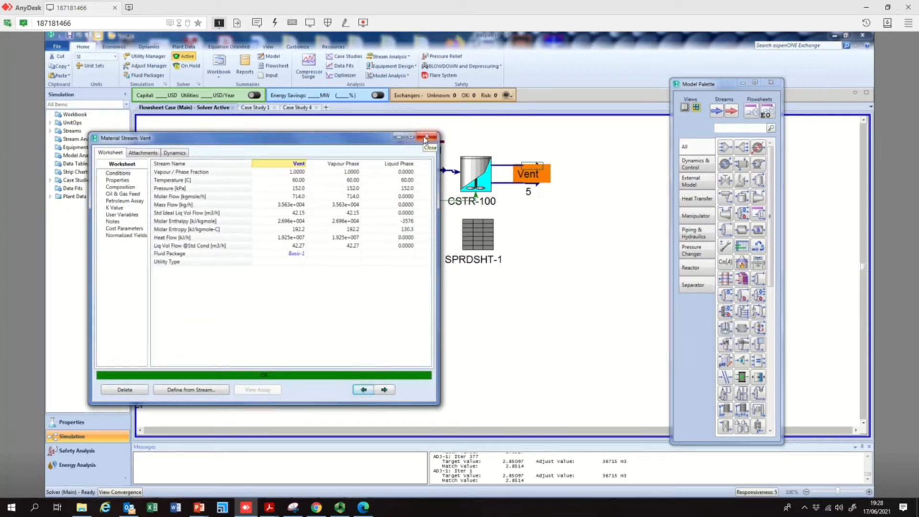
{"action": "left_click", "coordinate": [130, 188]}
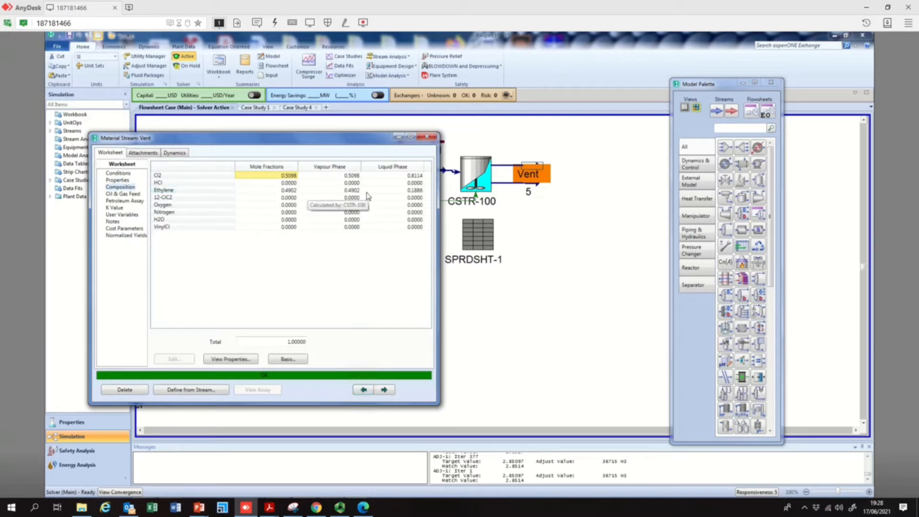
{"action": "left_click", "coordinate": [424, 138]}
Move the model palette aside and open stream 4 to review its temperature and pressure
{"action": "scroll", "coordinate": [479, 431], "scroll_direction": "left", "scroll_amount": 5}
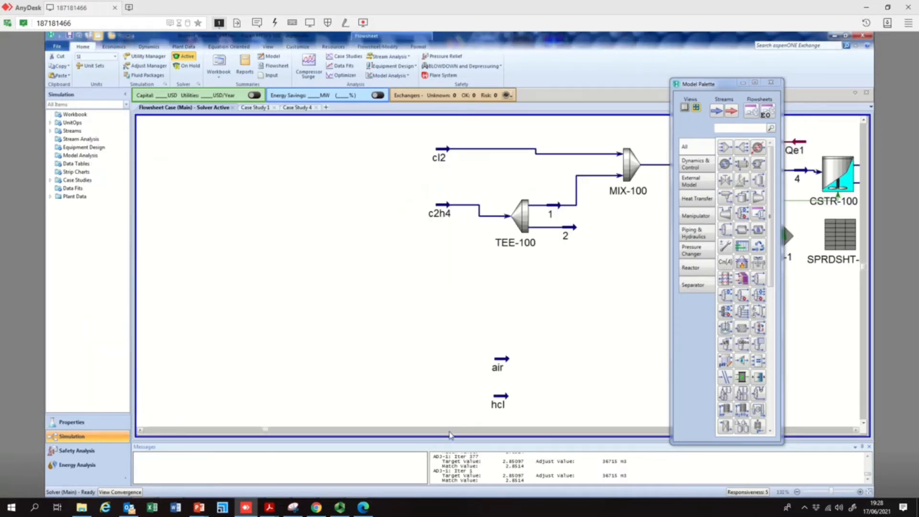
{"action": "left_click_drag", "start_coordinate": [715, 89], "coordinate": [151, 44]}
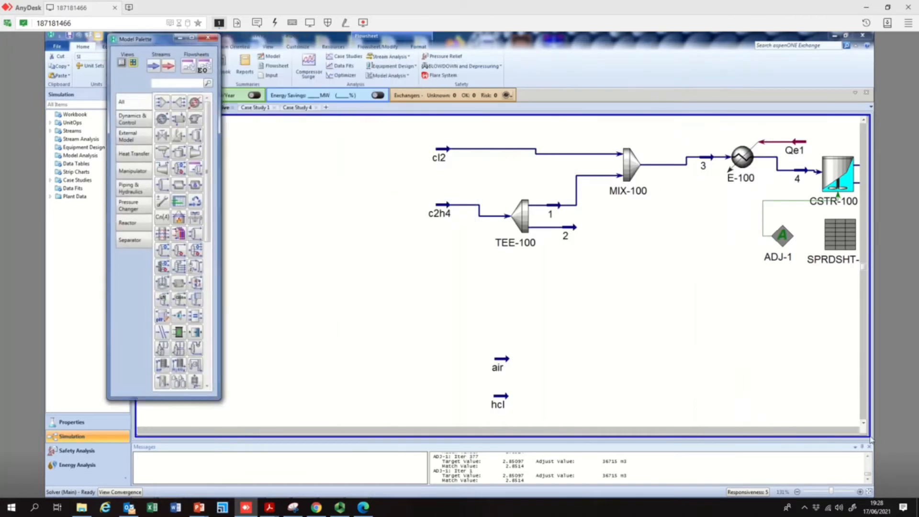
{"action": "scroll", "coordinate": [856, 431], "scroll_direction": "right", "scroll_amount": 2}
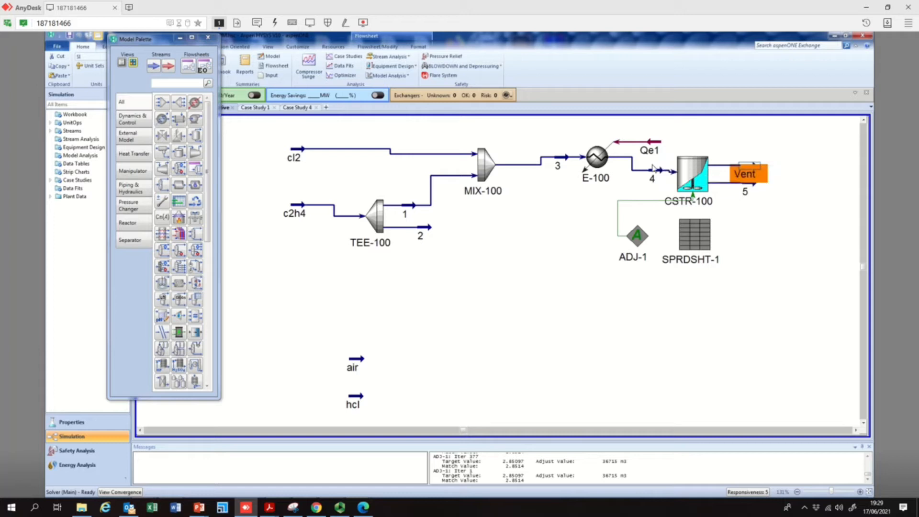
{"action": "double_click", "coordinate": [667, 177]}
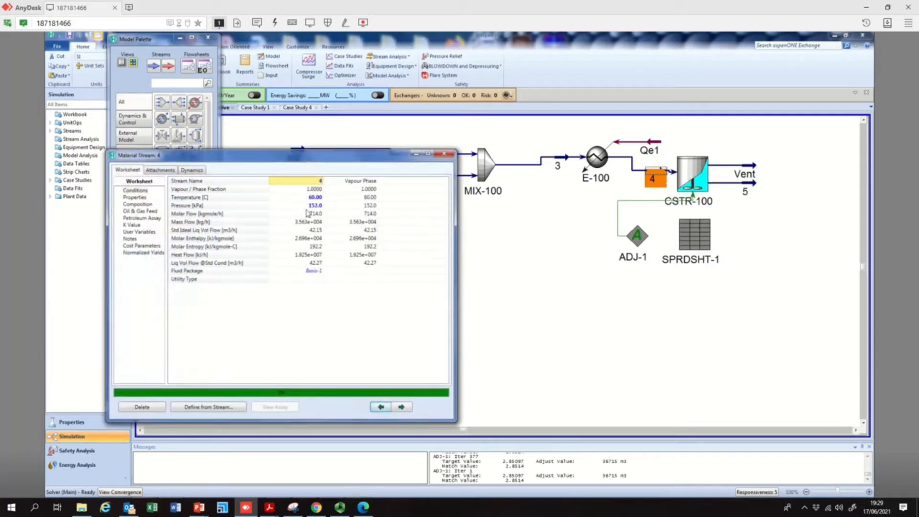
{"action": "left_click", "coordinate": [320, 198]}
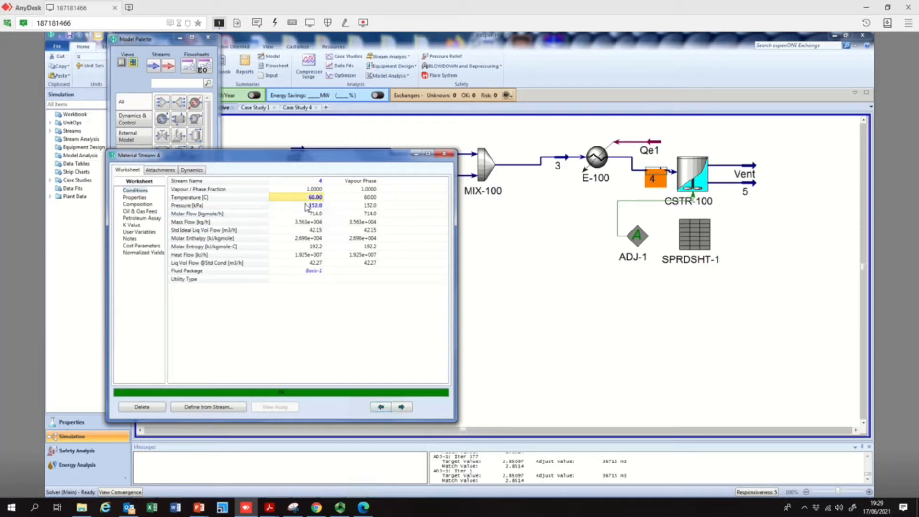
{"action": "left_click", "coordinate": [307, 206]}
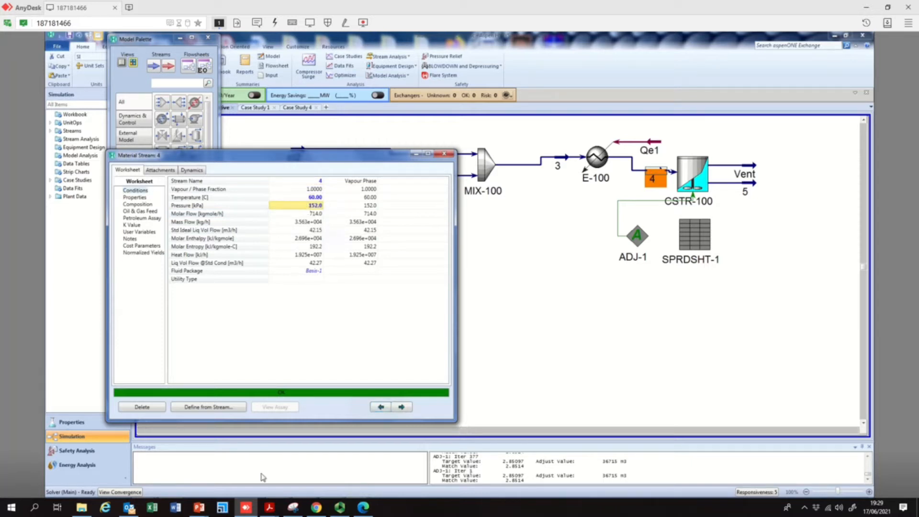
Switch to the PowerPoint presentation to review the direct chlorination conditions and slides, then return to HYSYS
{"action": "mouse_move", "coordinate": [198, 512]}
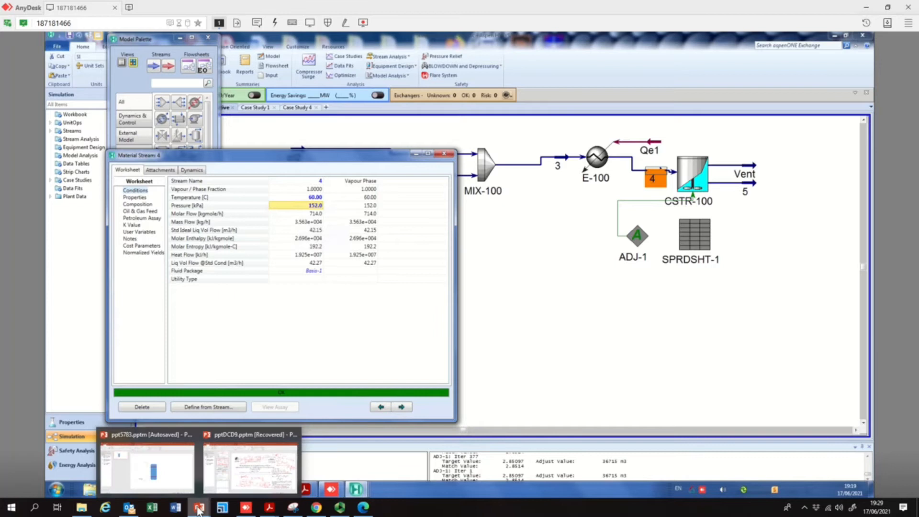
{"action": "left_click", "coordinate": [239, 473]}
{"action": "left_click", "coordinate": [187, 115]}
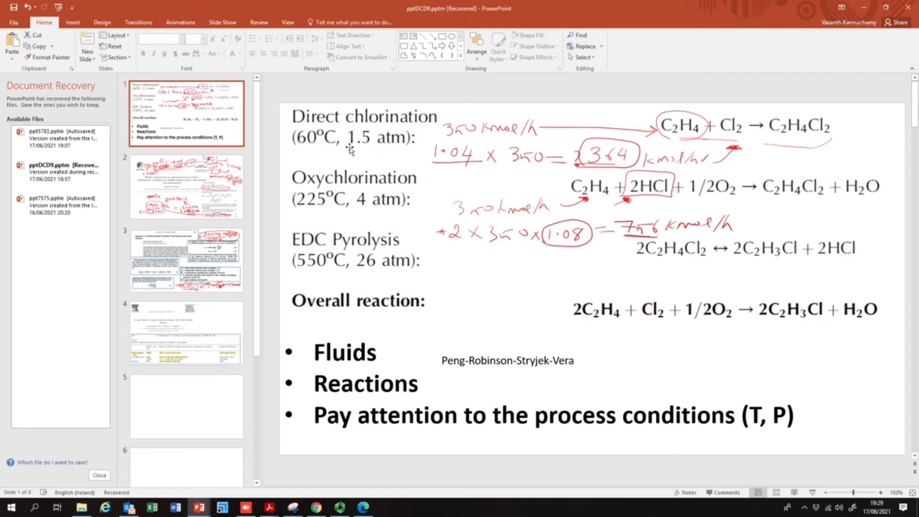
{"action": "left_click", "coordinate": [227, 193]}
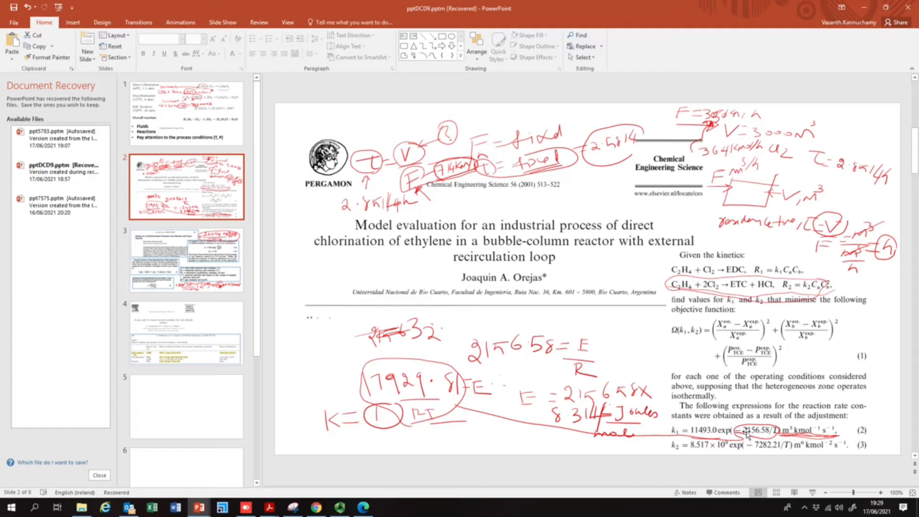
{"action": "left_click", "coordinate": [862, 8]}
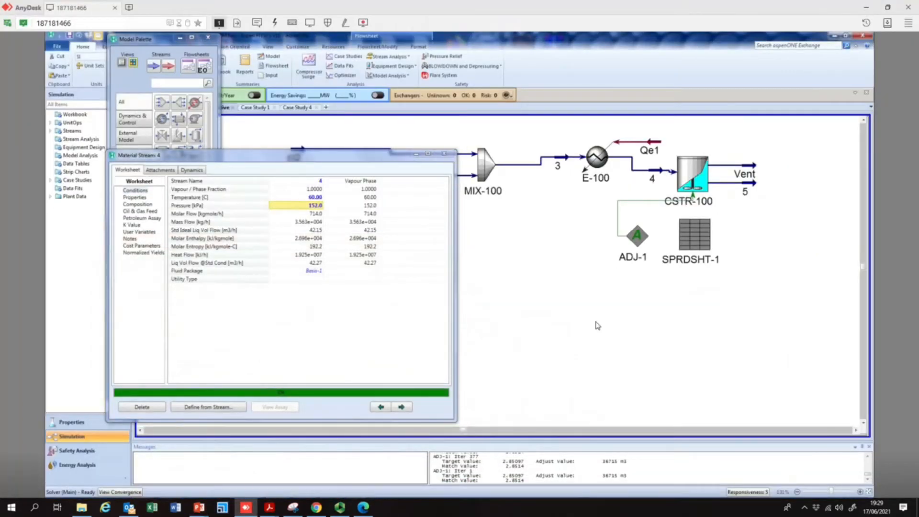
Close stream 4 and review product stream 5's conditions and component mole fractions
{"action": "left_click", "coordinate": [444, 154]}
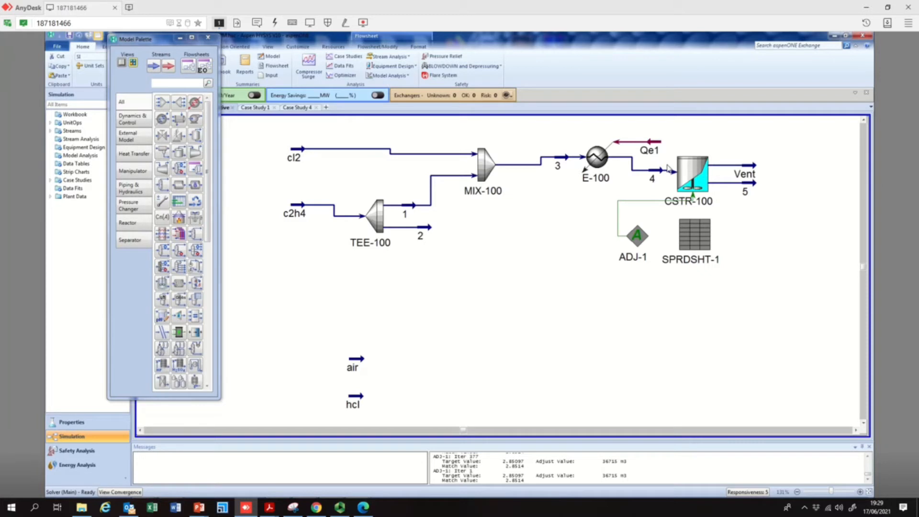
{"action": "double_click", "coordinate": [755, 186]}
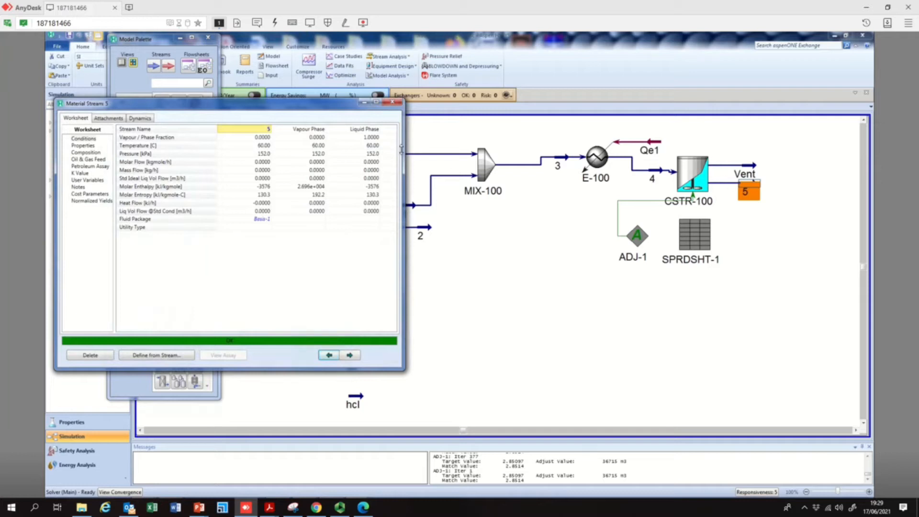
{"action": "left_click", "coordinate": [393, 101]}
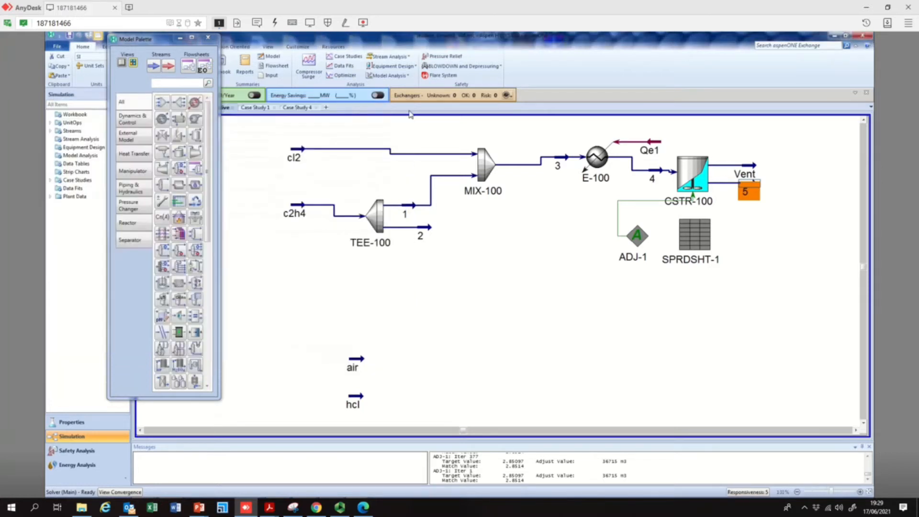
{"action": "double_click", "coordinate": [752, 190]}
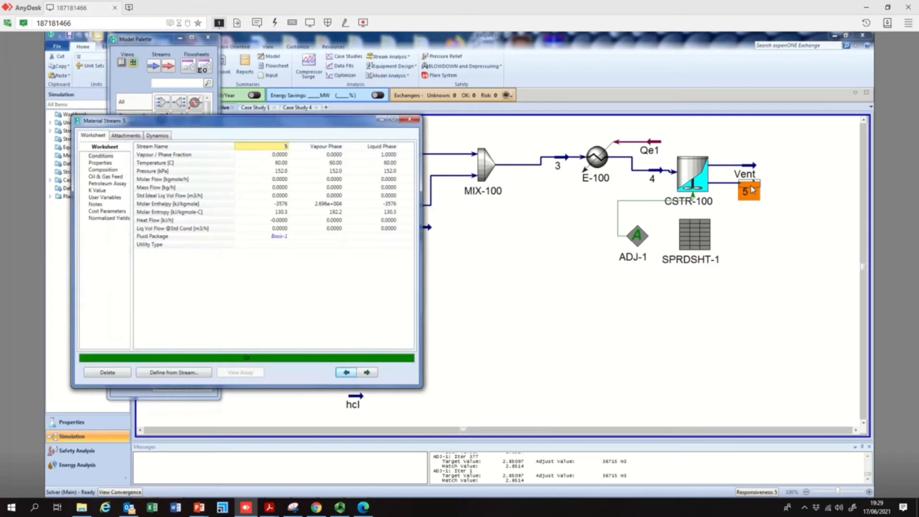
{"action": "left_click", "coordinate": [114, 171]}
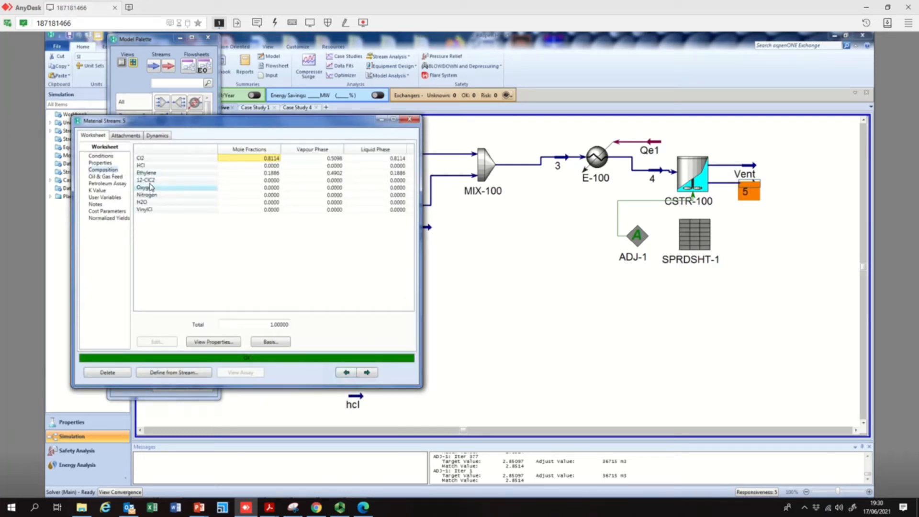
{"action": "left_click", "coordinate": [169, 182]}
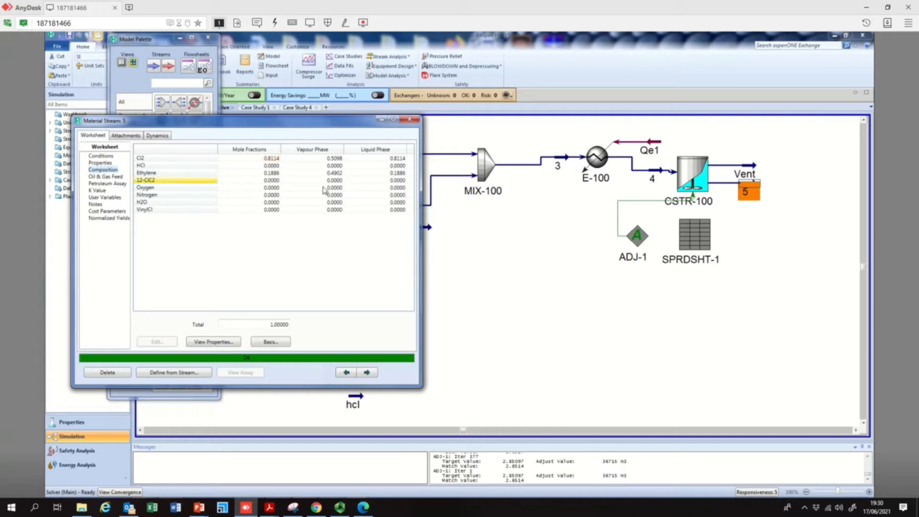
{"action": "left_click", "coordinate": [392, 181]}
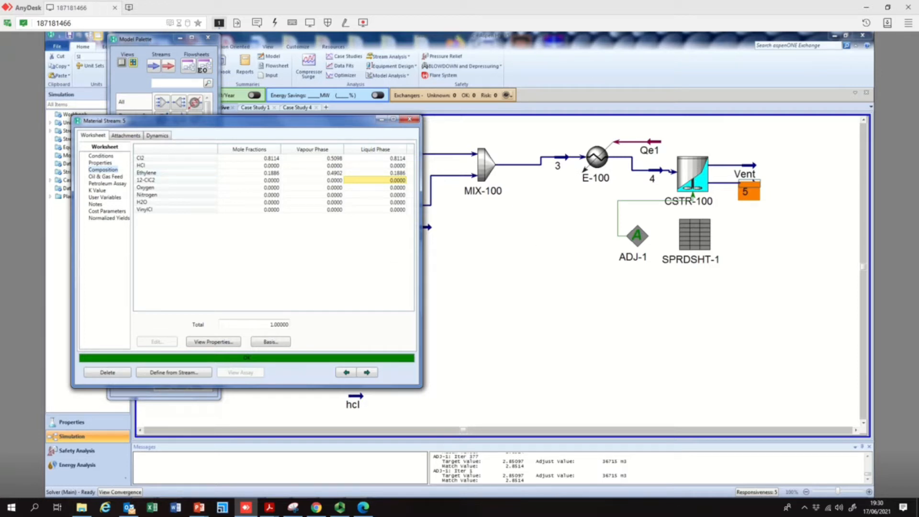
Switch to the PowerPoint presentation to review the kinetics slide, then return to HYSYS
{"action": "mouse_move", "coordinate": [192, 510]}
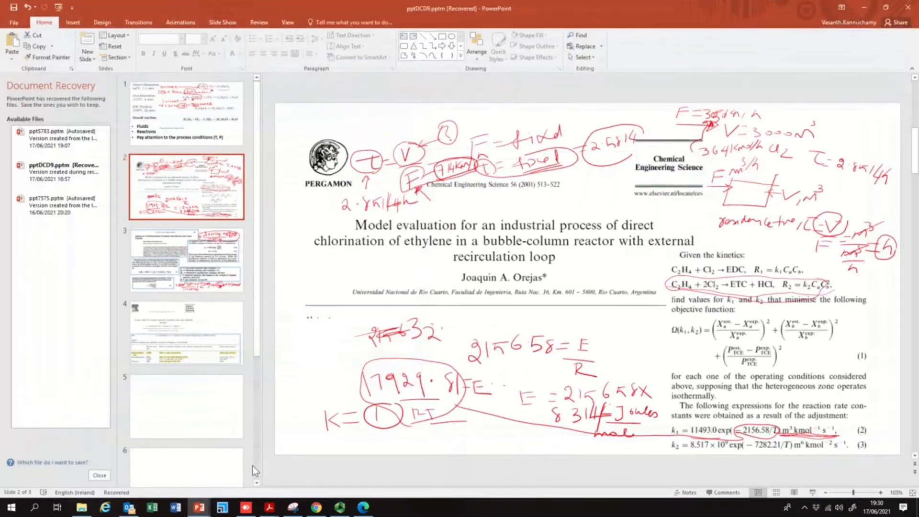
{"action": "left_click", "coordinate": [252, 465]}
{"action": "left_click", "coordinate": [859, 7]}
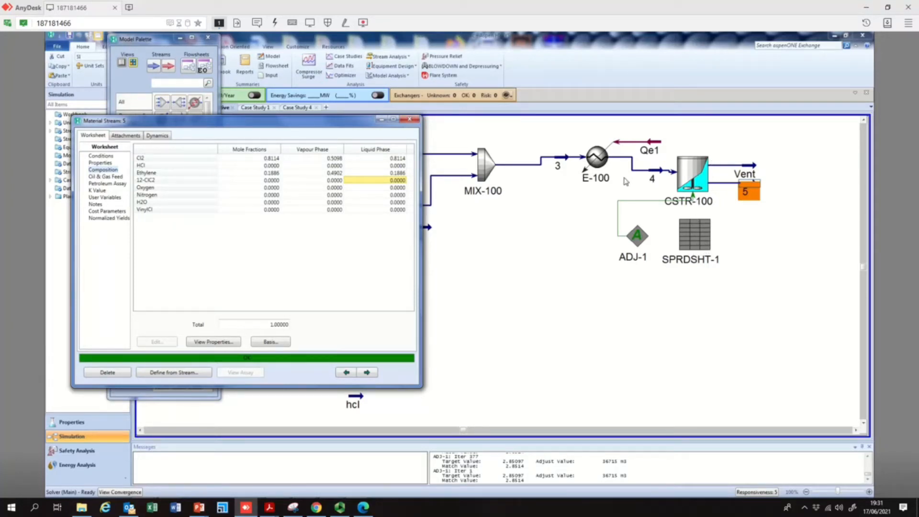
Close stream 5's property window and move the model palette aside
{"action": "left_click", "coordinate": [410, 124]}
{"action": "left_click", "coordinate": [410, 120]}
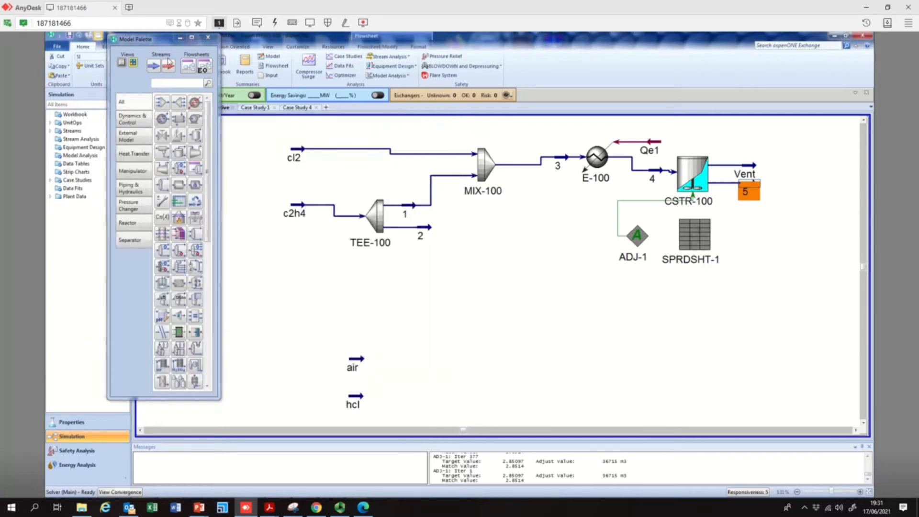
{"action": "left_click_drag", "start_coordinate": [161, 43], "coordinate": [199, 43]}
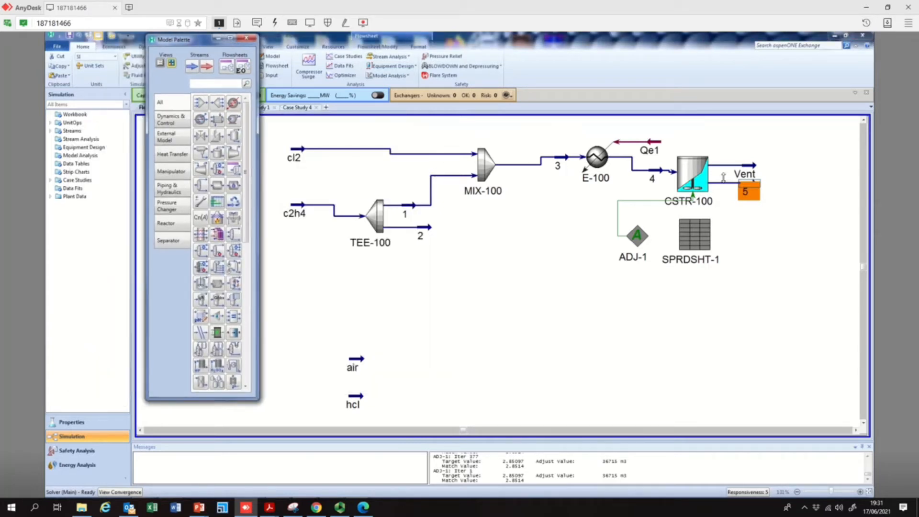
{"action": "left_click", "coordinate": [688, 173]}
{"action": "left_click_drag", "start_coordinate": [780, 144], "coordinate": [671, 269]}
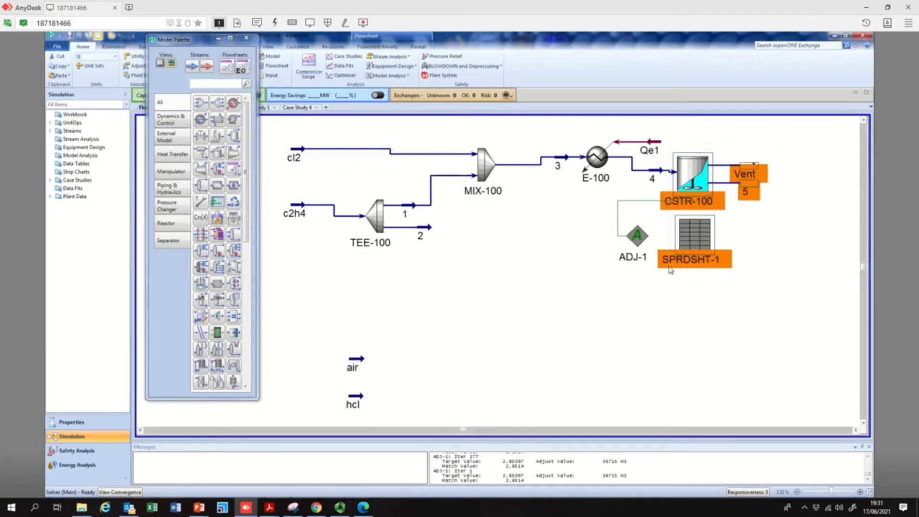
{"action": "key", "text": "Delete"}
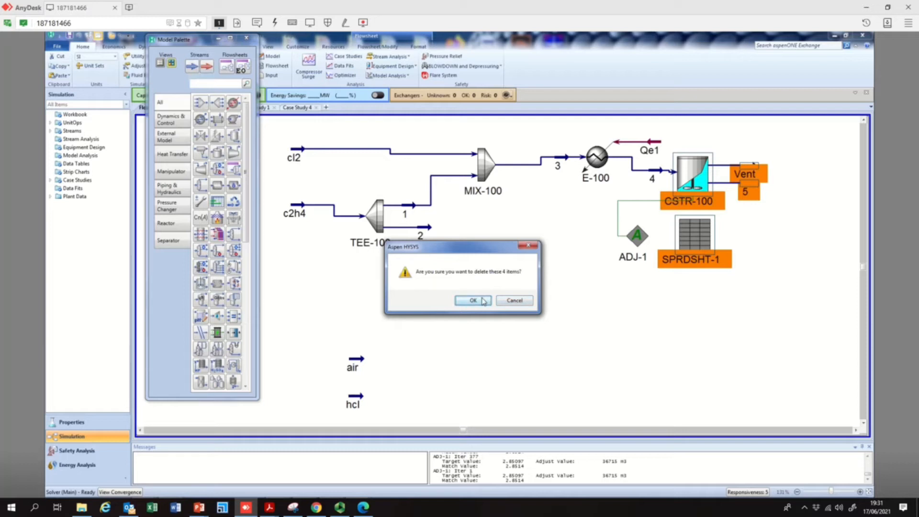
{"action": "left_click", "coordinate": [522, 301]}
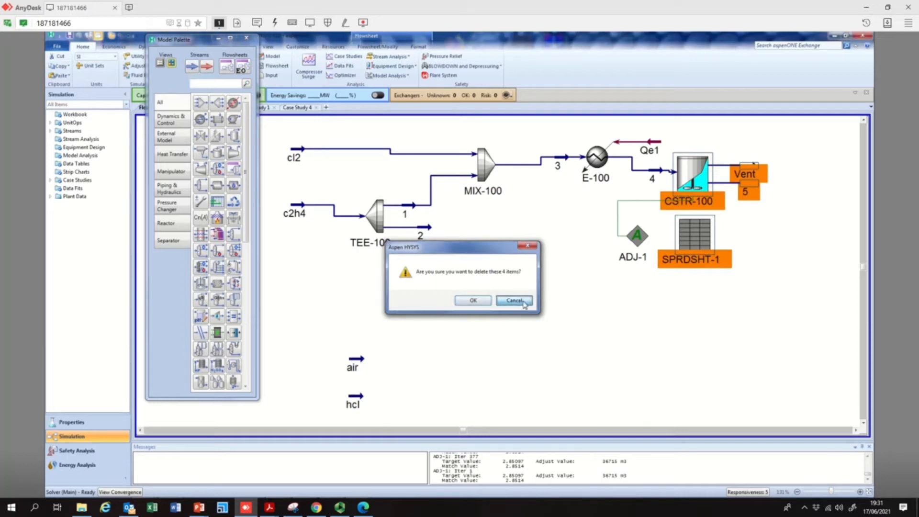
{"action": "left_click", "coordinate": [580, 226]}
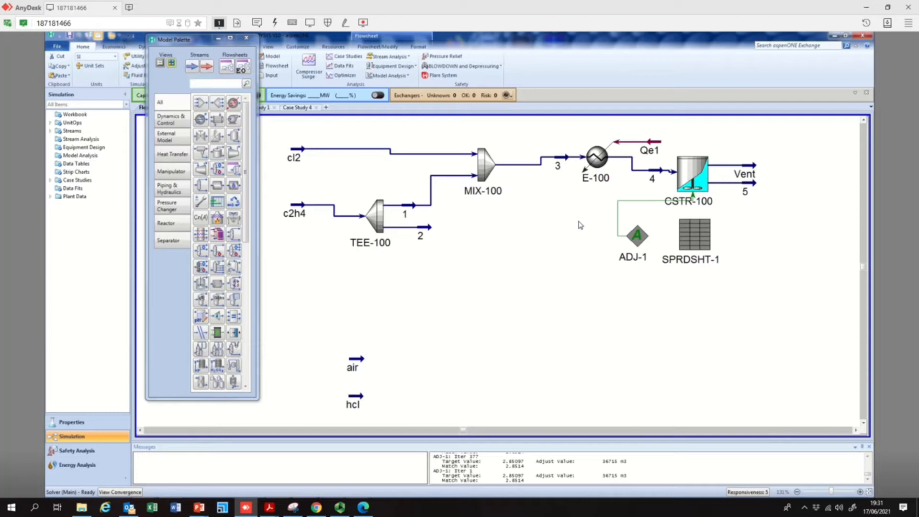
{"action": "left_click", "coordinate": [367, 509]}
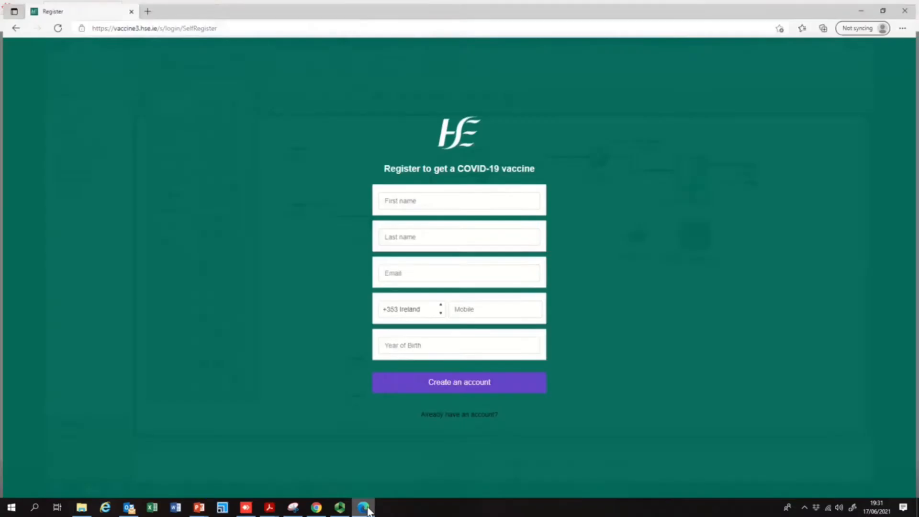
{"action": "left_click", "coordinate": [341, 508]}
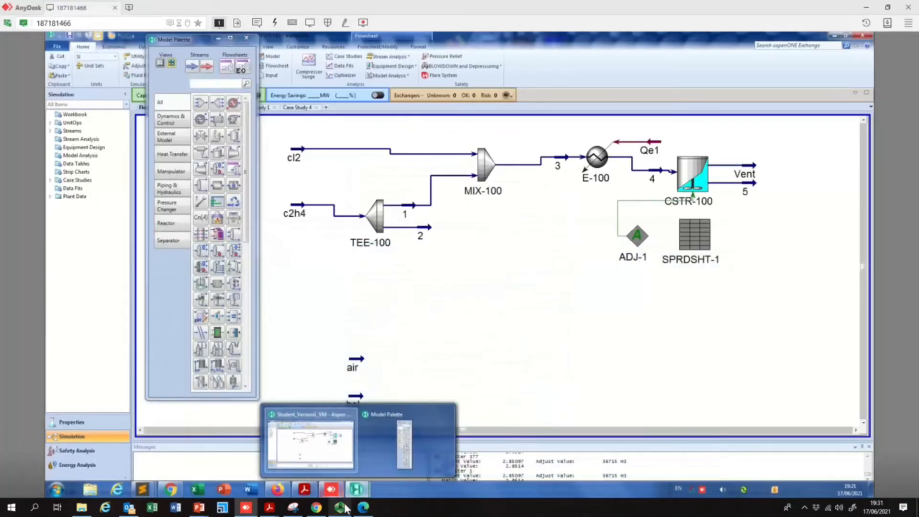
{"action": "left_click", "coordinate": [344, 508]}
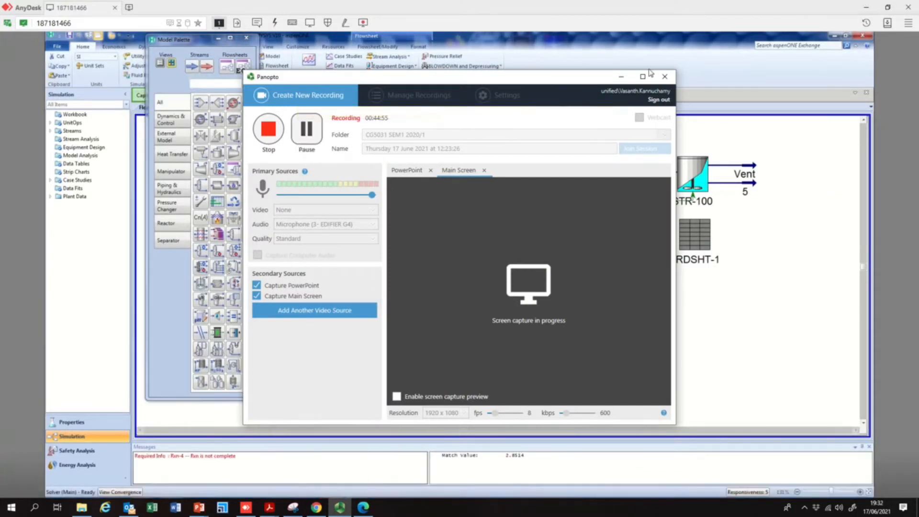
{"action": "left_click", "coordinate": [622, 76]}
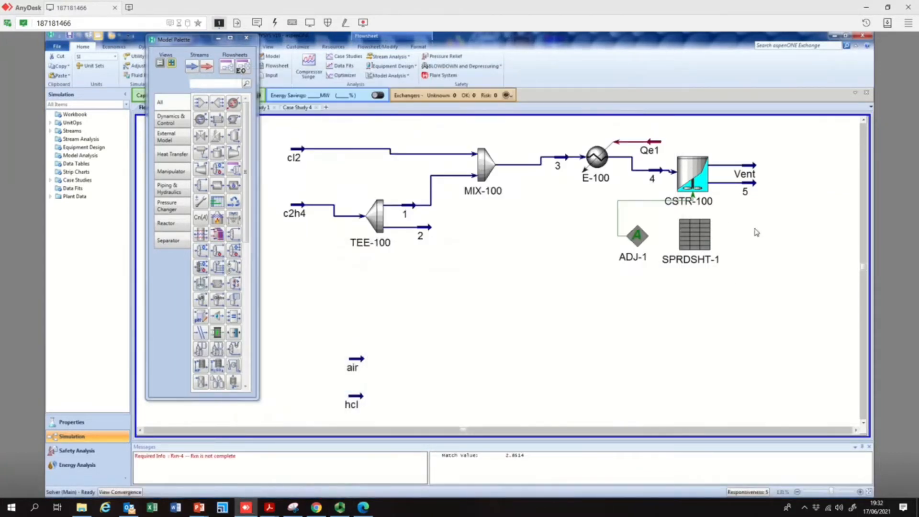
Delete the CSTR with its Vent and 5 streams, the spreadsheet SPRDSHT-1 and the ADJ-1 adjust operation
{"action": "left_click_drag", "start_coordinate": [784, 138], "coordinate": [671, 315]}
{"action": "key", "text": "Delete"}
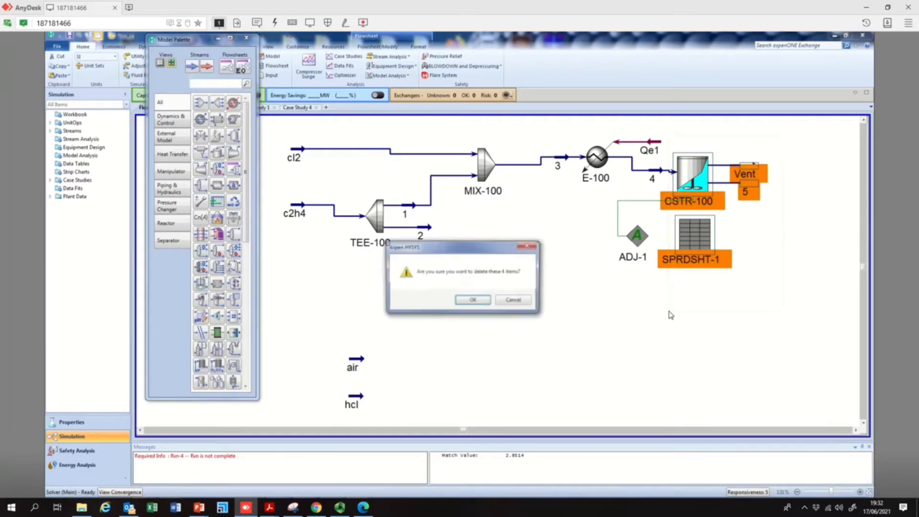
{"action": "left_click", "coordinate": [483, 302]}
{"action": "left_click_drag", "start_coordinate": [619, 216], "coordinate": [662, 309]}
{"action": "key", "text": "Delete"}
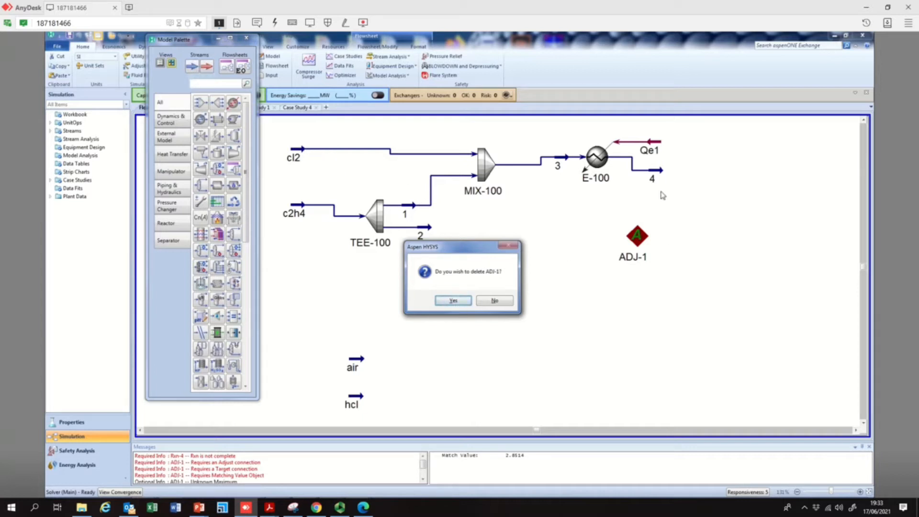
{"action": "left_click", "coordinate": [457, 302]}
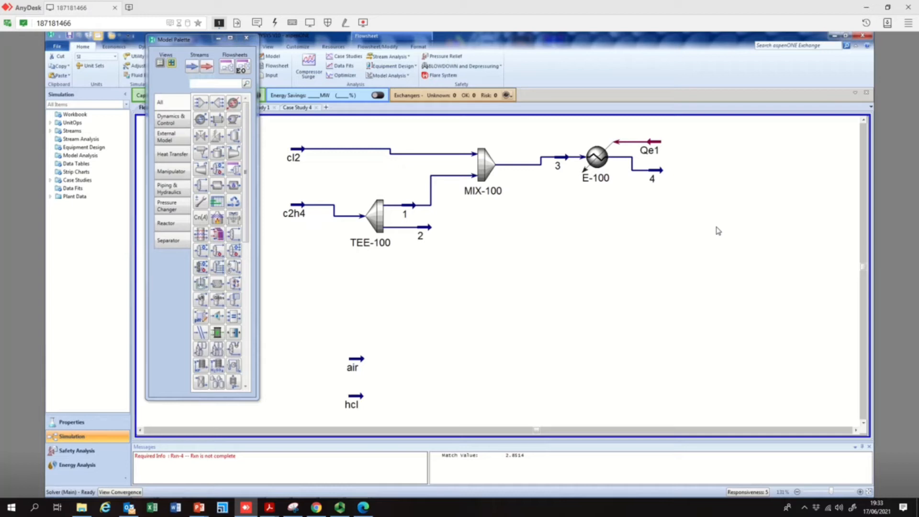
Switch to the PowerPoint presentation to review the direct chlorination reaction slide, then return to HYSYS
{"action": "mouse_move", "coordinate": [421, 231]}
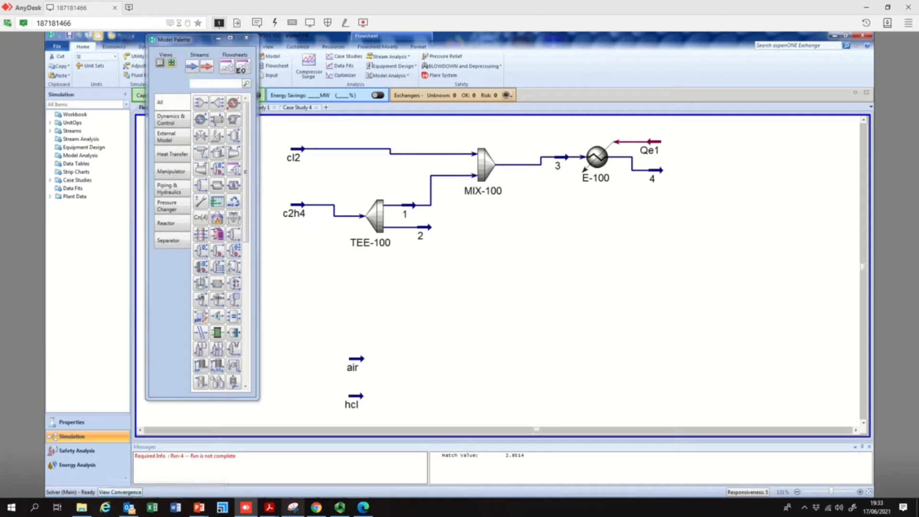
{"action": "mouse_move", "coordinate": [205, 511]}
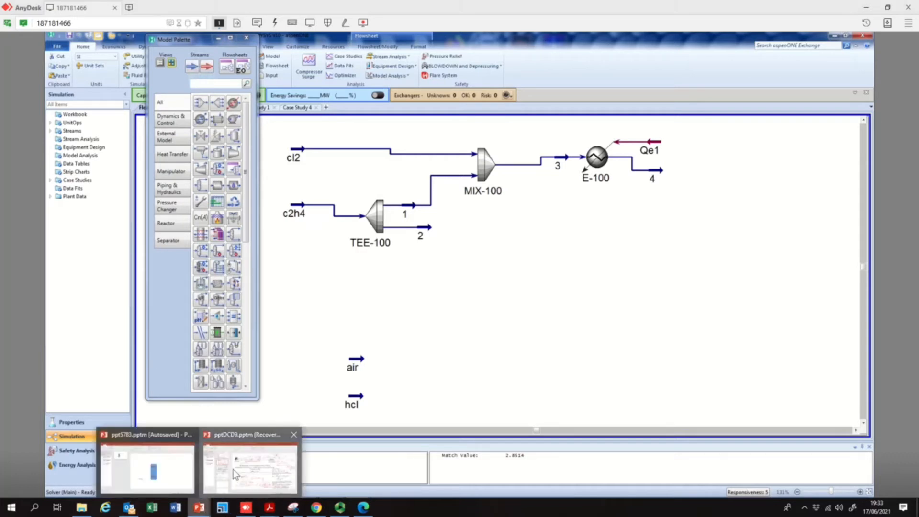
{"action": "left_click", "coordinate": [250, 467]}
{"action": "left_click", "coordinate": [158, 137]}
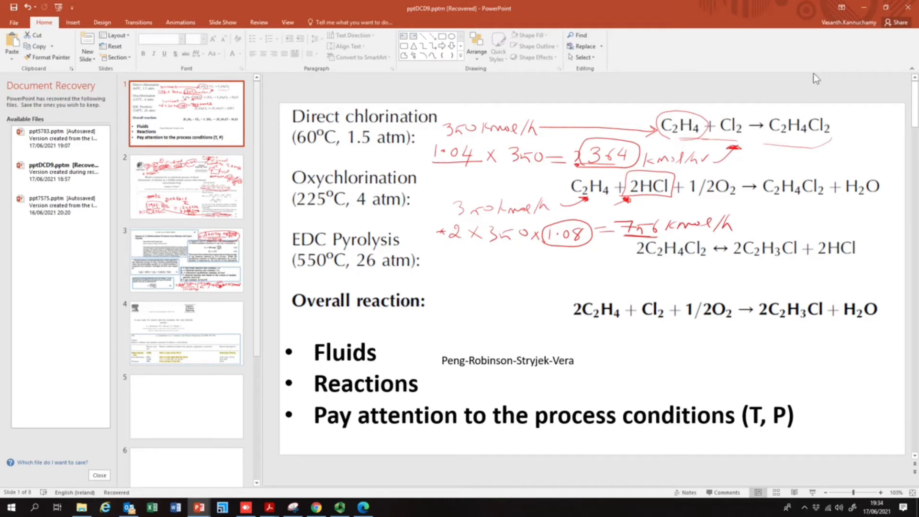
{"action": "left_click", "coordinate": [869, 7]}
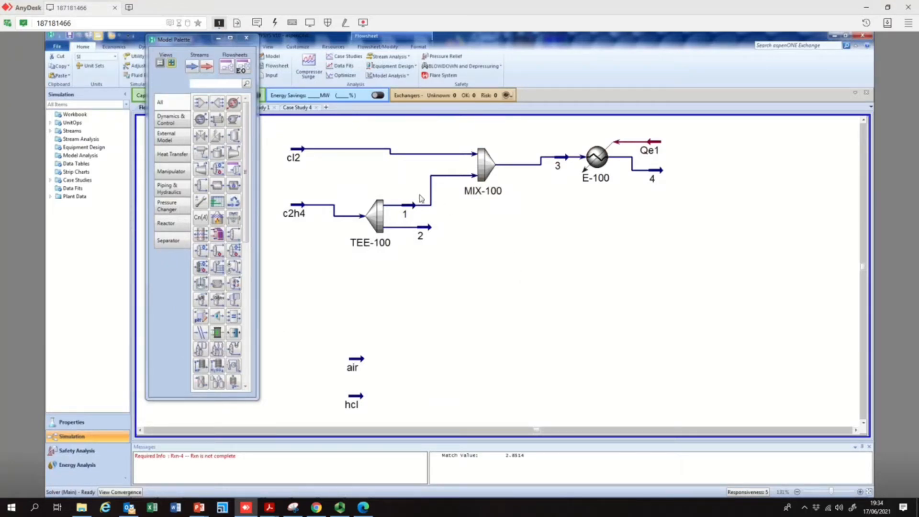
In the properties environment, create reaction set Set-2 and add it to the Basis-1 fluid package
{"action": "left_click", "coordinate": [80, 424]}
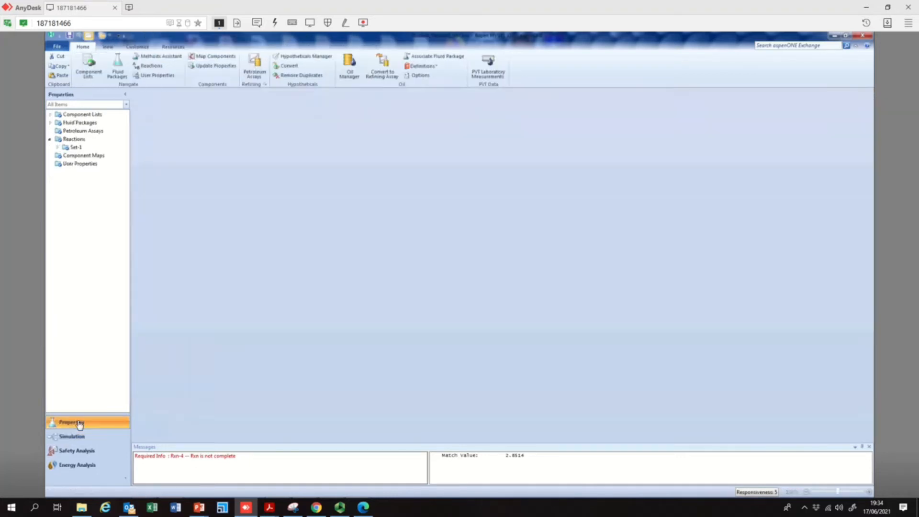
{"action": "double_click", "coordinate": [76, 142]}
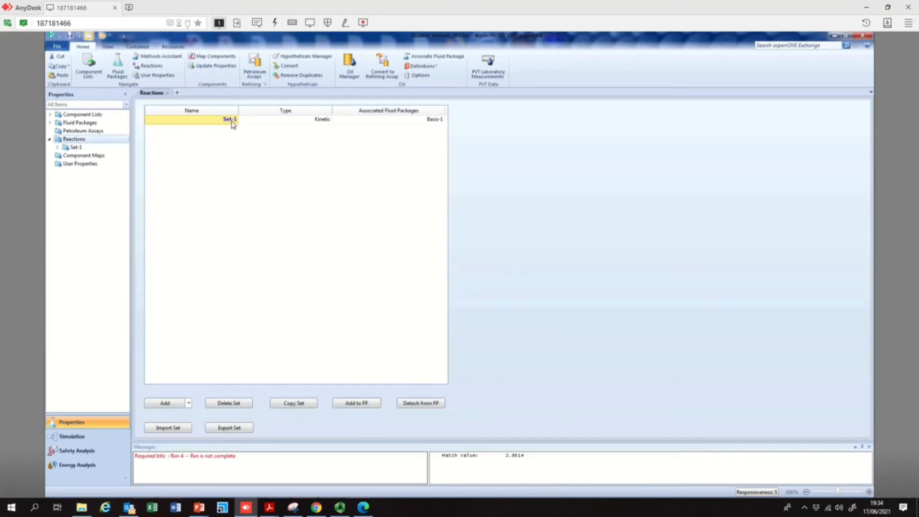
{"action": "double_click", "coordinate": [231, 120]}
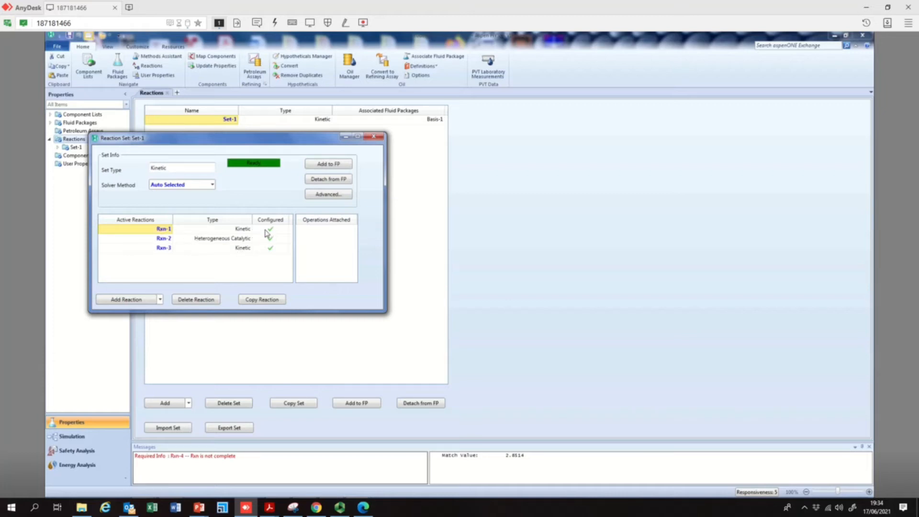
{"action": "left_click", "coordinate": [374, 137]}
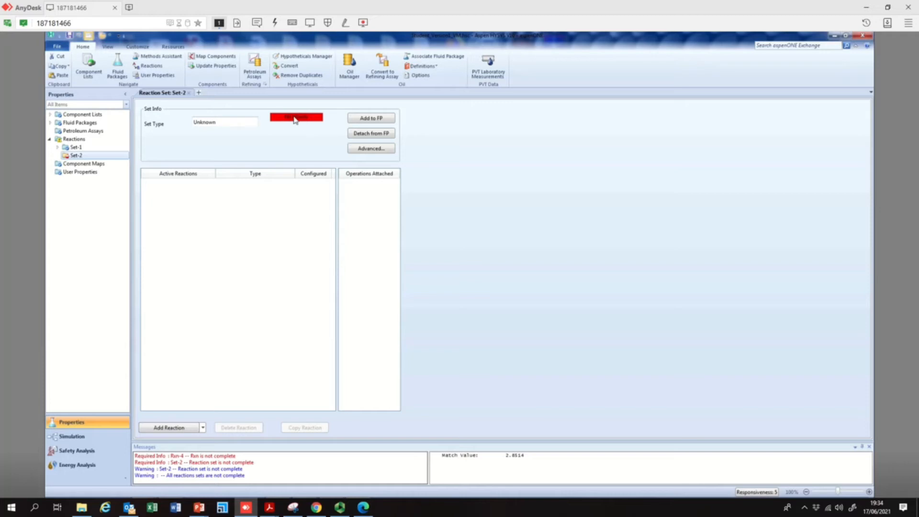
{"action": "left_click", "coordinate": [370, 120]}
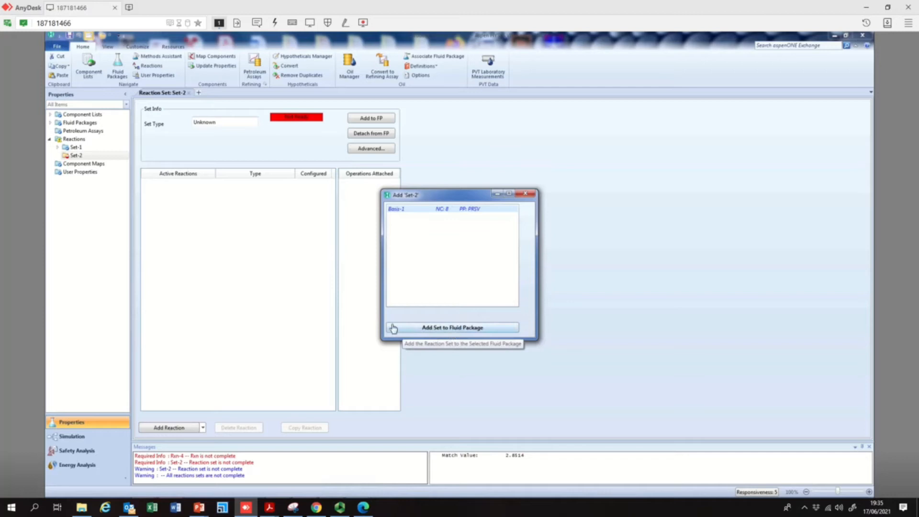
{"action": "left_click", "coordinate": [469, 330]}
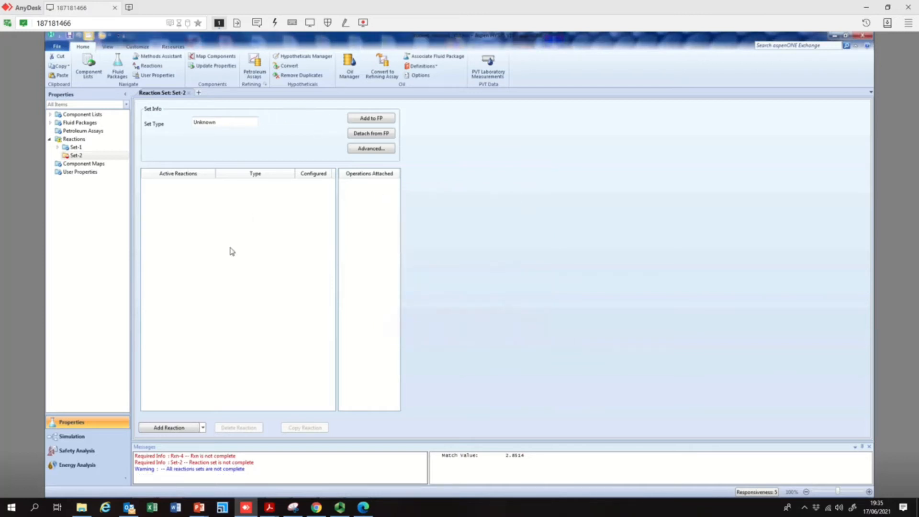
Add a Conversion reaction to reaction set Set-2
{"action": "left_click", "coordinate": [181, 429]}
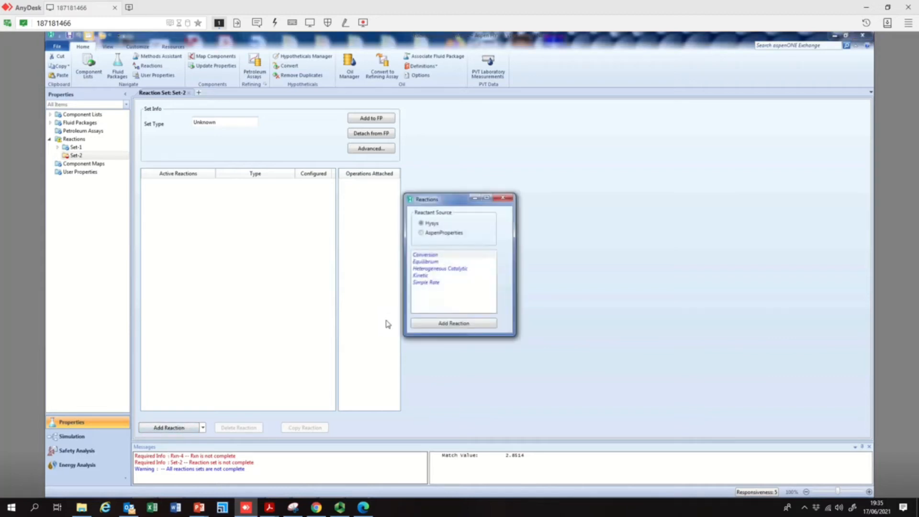
{"action": "left_click", "coordinate": [428, 255]}
{"action": "left_click", "coordinate": [454, 324]}
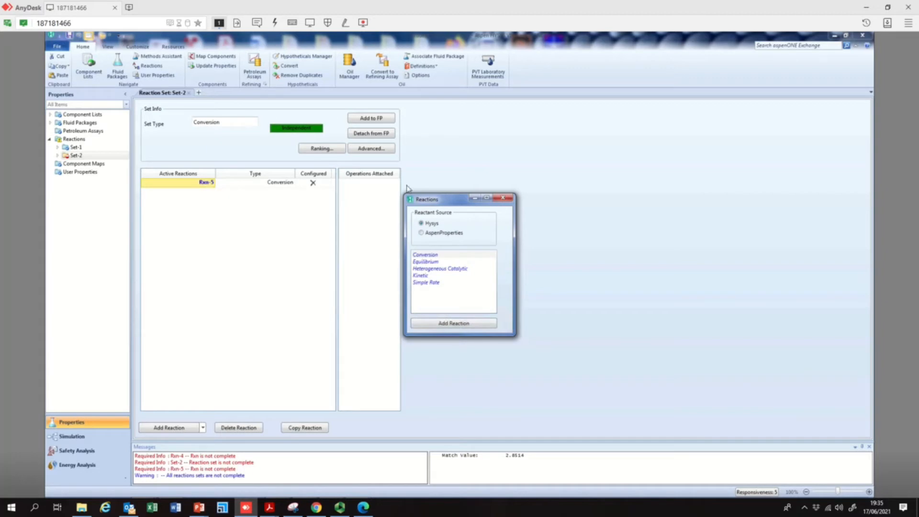
{"action": "left_click", "coordinate": [504, 198]}
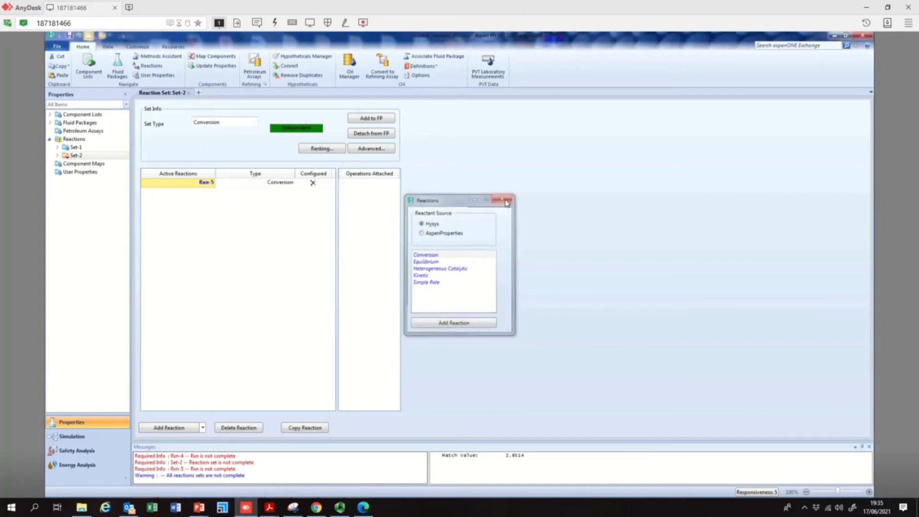
Open the new conversion reaction and add Cl2, Ethylene and 12-C1C2 as its components
{"action": "double_click", "coordinate": [210, 185]}
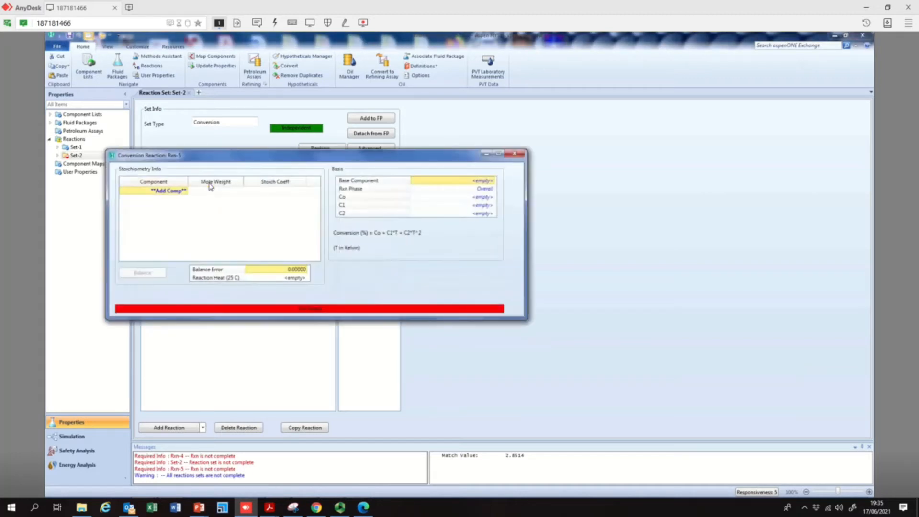
{"action": "left_click", "coordinate": [185, 191]}
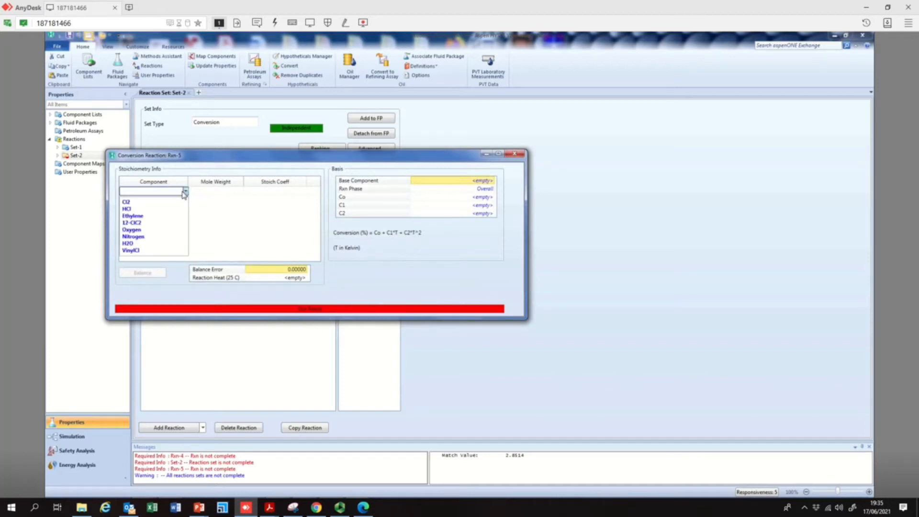
{"action": "left_click", "coordinate": [150, 203]}
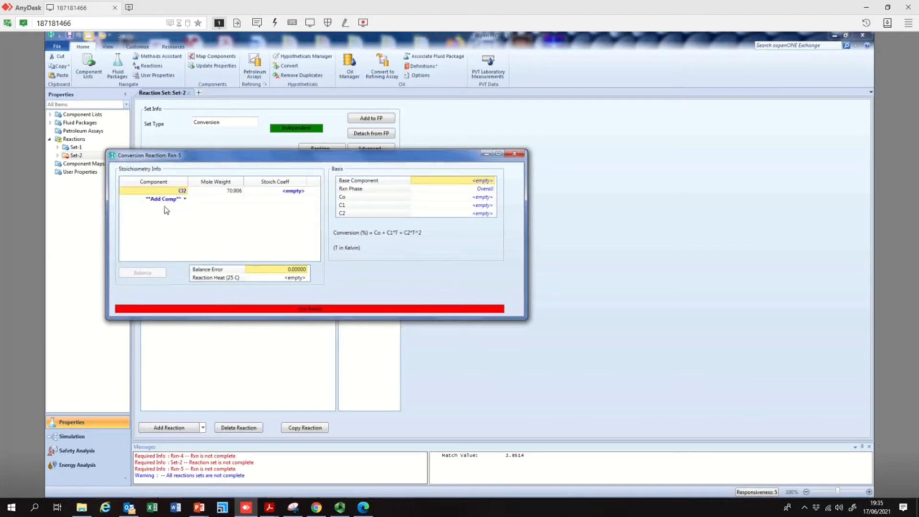
{"action": "left_click", "coordinate": [181, 199]}
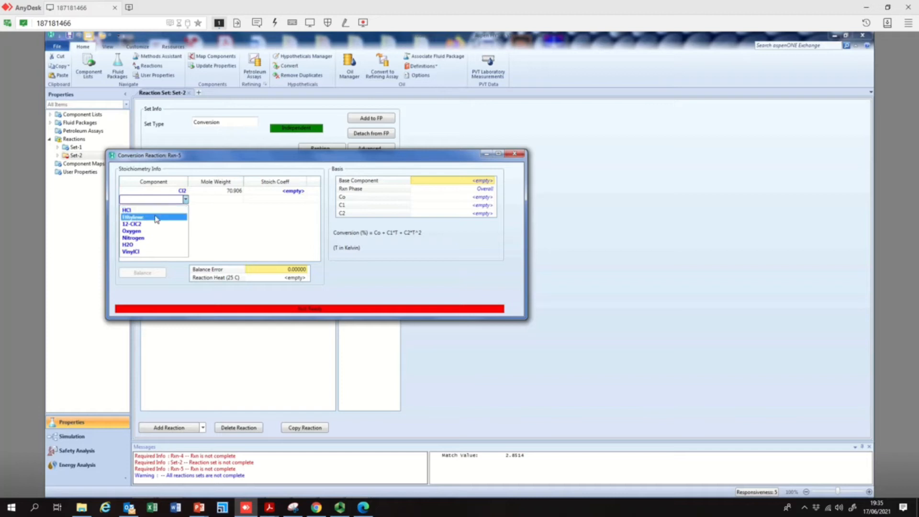
{"action": "left_click", "coordinate": [163, 217]}
{"action": "left_click", "coordinate": [186, 208]}
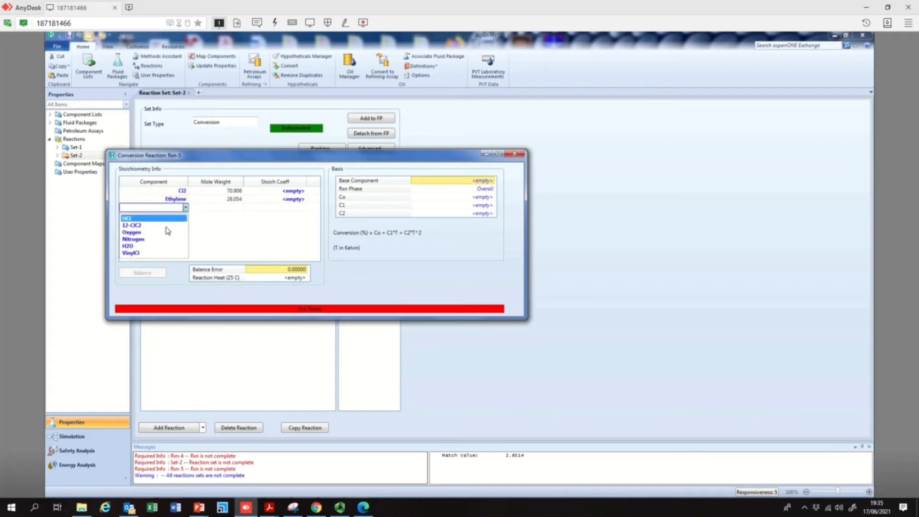
{"action": "left_click", "coordinate": [131, 225]}
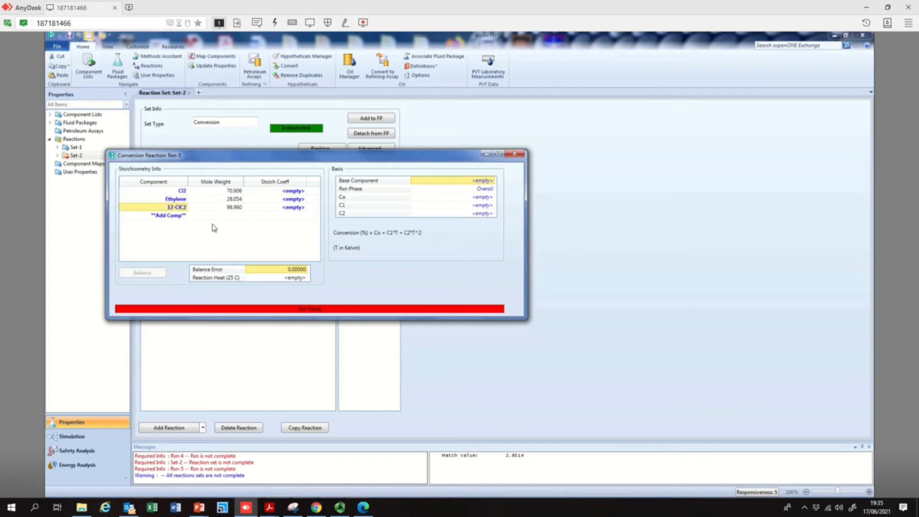
Set stoichiometric coefficients of -1 for Cl2, -1 for Ethylene and 1 for 12-C1C2
{"action": "left_click", "coordinate": [287, 191]}
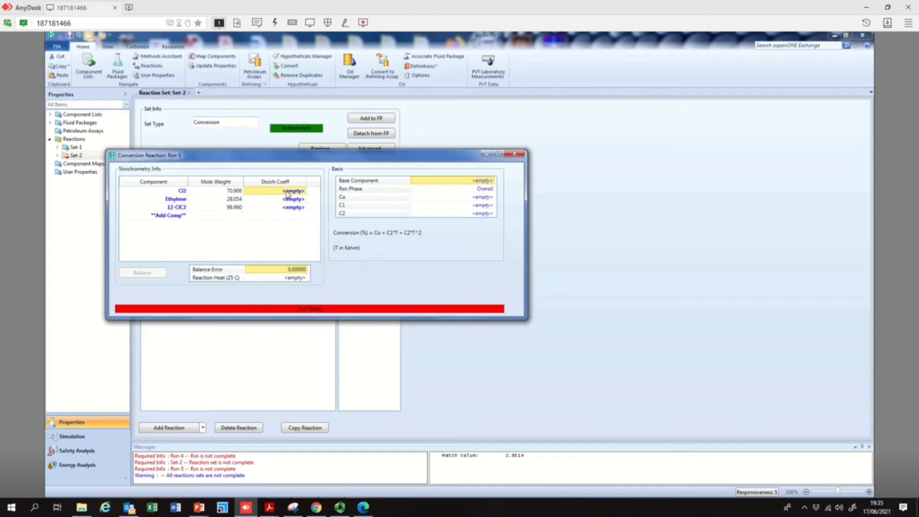
{"action": "type", "text": "-1"}
{"action": "key", "text": "Return"}
{"action": "type", "text": "-"}
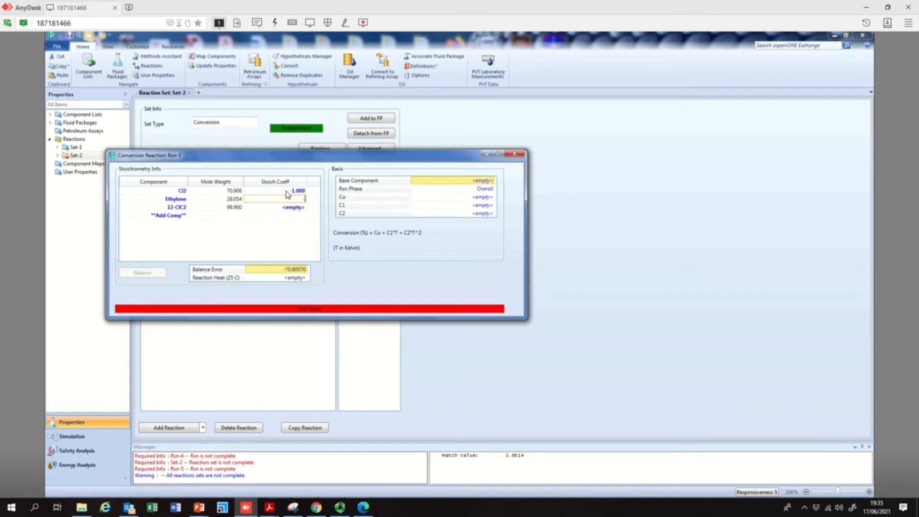
{"action": "type", "text": "1"}
{"action": "key", "text": "Return"}
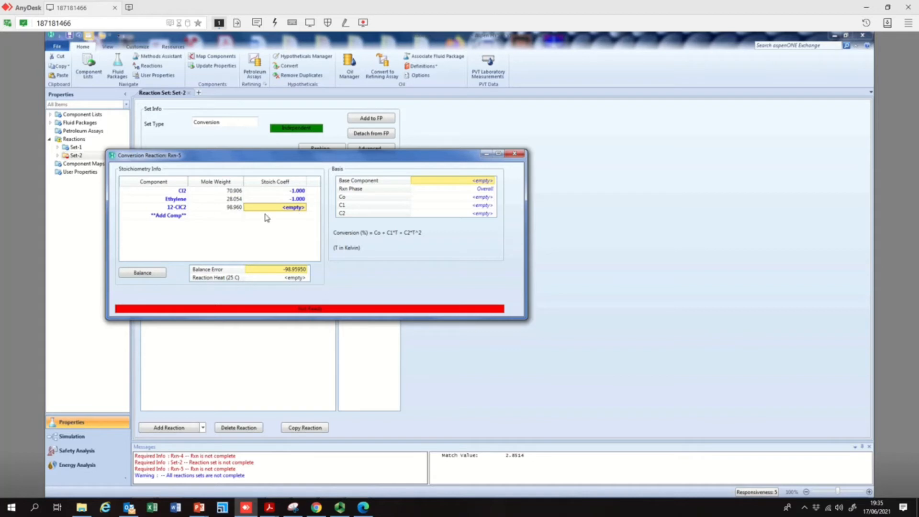
{"action": "type", "text": "1"}
{"action": "key", "text": "Return"}
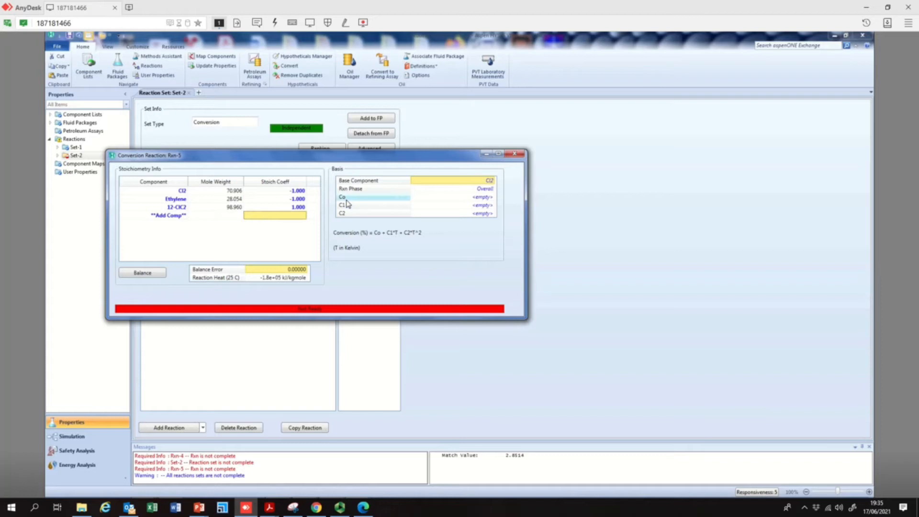
Set the conversion constant Co to 99.5
{"action": "left_click", "coordinate": [481, 197]}
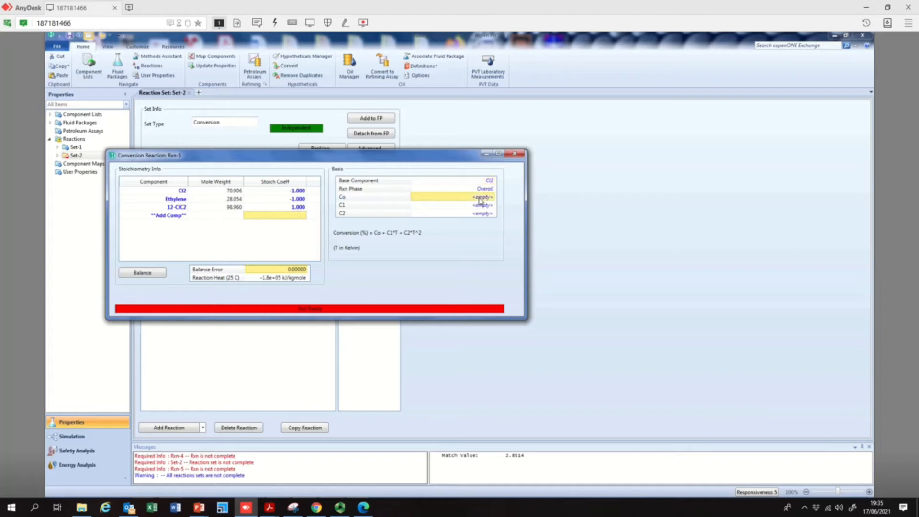
{"action": "type", "text": "99"}
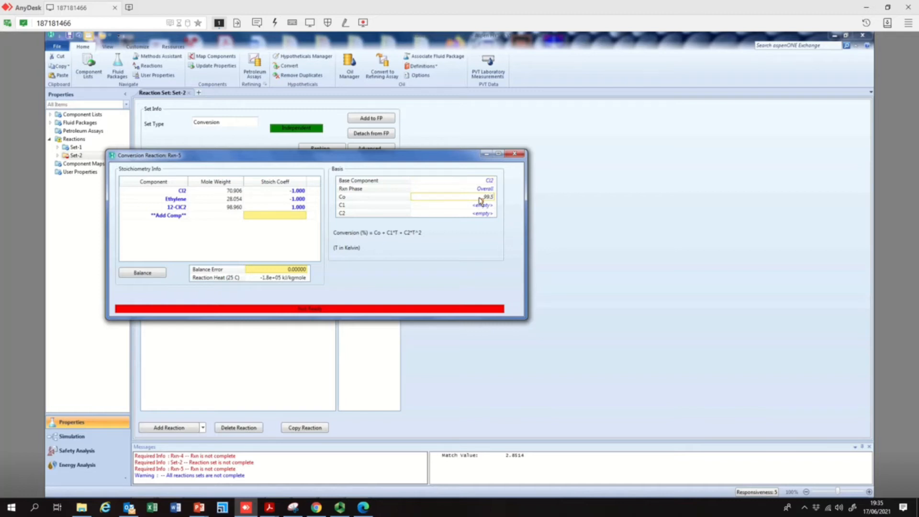
{"action": "type", "text": ".5"}
{"action": "key", "text": "Return"}
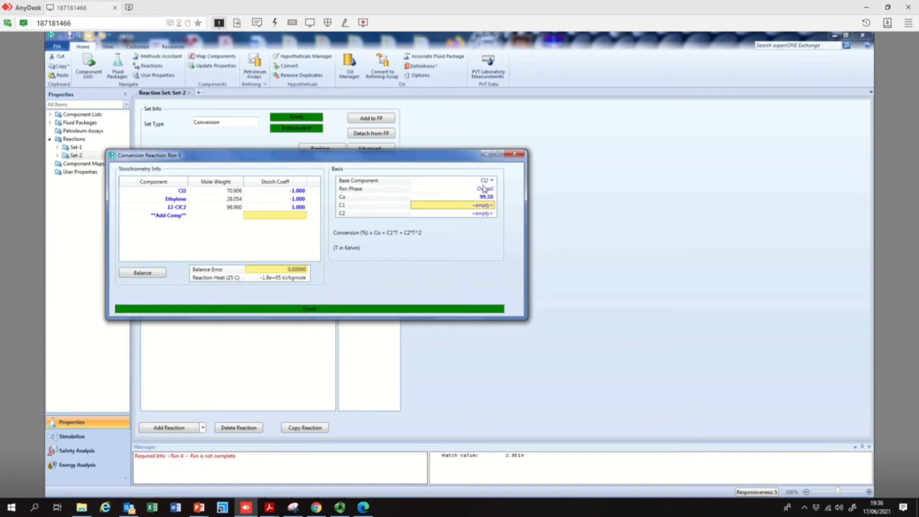
Change the reaction's base component to Ethylene and close the reaction dialog
{"action": "left_click", "coordinate": [185, 199]}
{"action": "left_click", "coordinate": [493, 183]}
{"action": "left_click", "coordinate": [493, 182]}
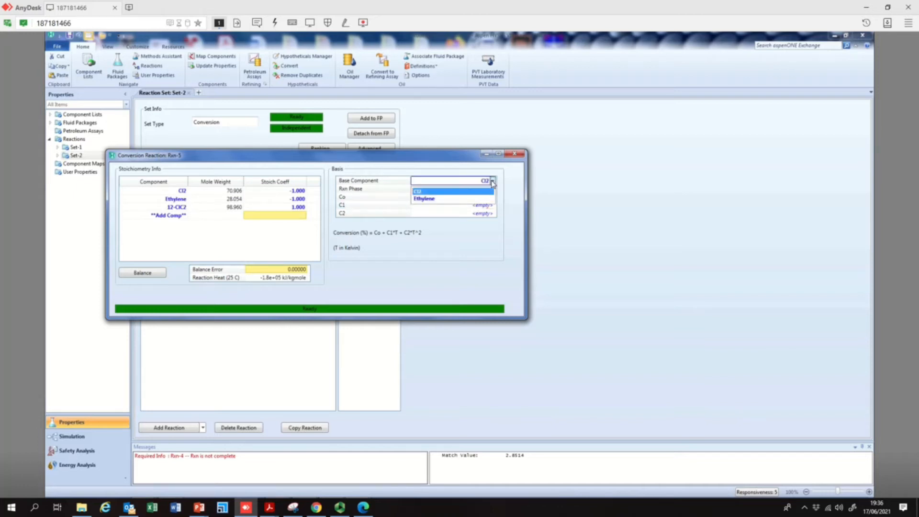
{"action": "left_click", "coordinate": [442, 205]}
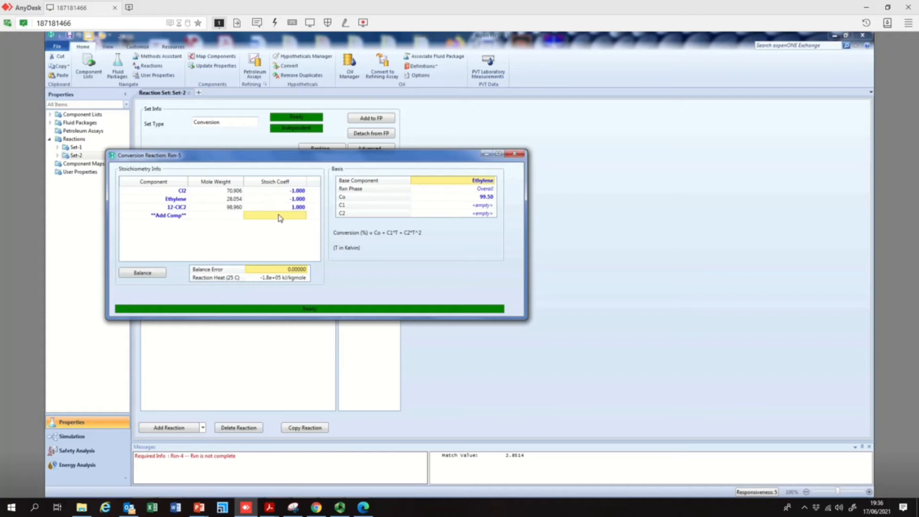
{"action": "left_click", "coordinate": [174, 208]}
{"action": "left_click", "coordinate": [521, 154]}
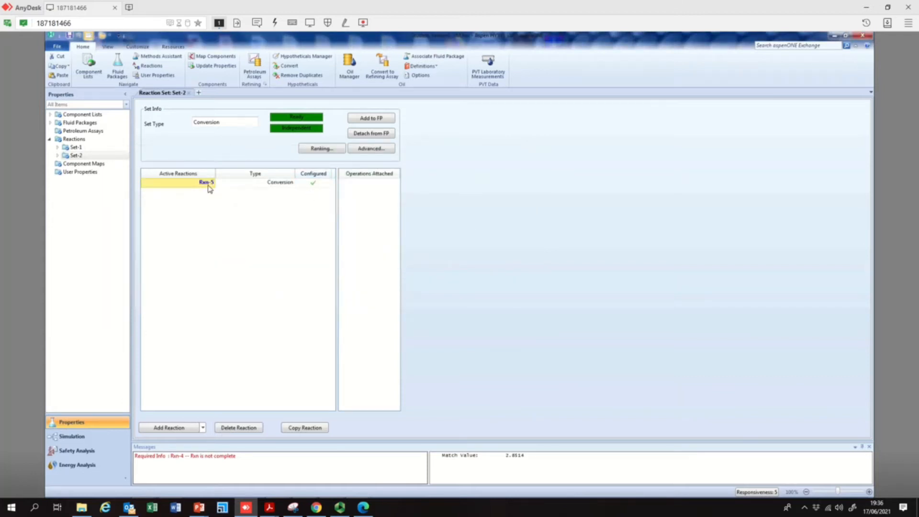
Review reaction sets Set-1 and Set-2 in the reactions list
{"action": "left_click", "coordinate": [75, 156]}
{"action": "left_click", "coordinate": [72, 148]}
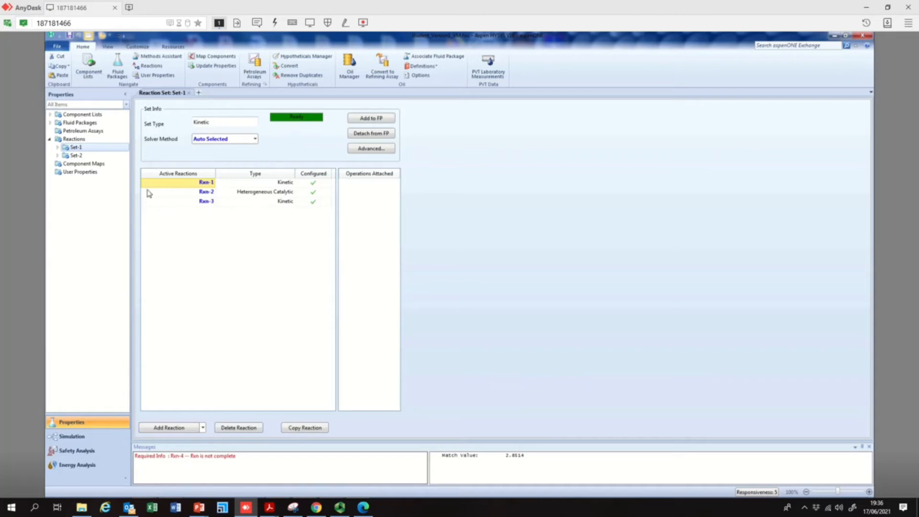
{"action": "left_click", "coordinate": [76, 157]}
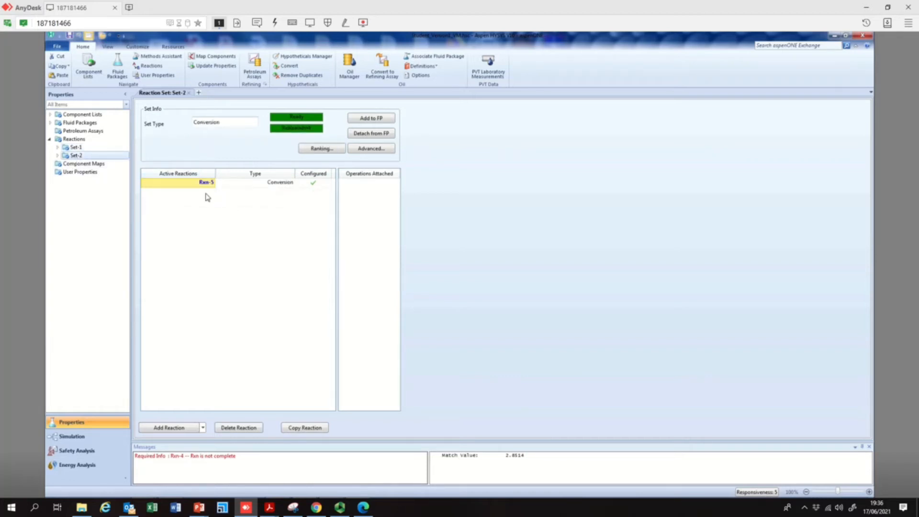
Return to the simulation environment and place a Conversion Reactor to the right of cooler E-100
{"action": "left_click", "coordinate": [83, 440]}
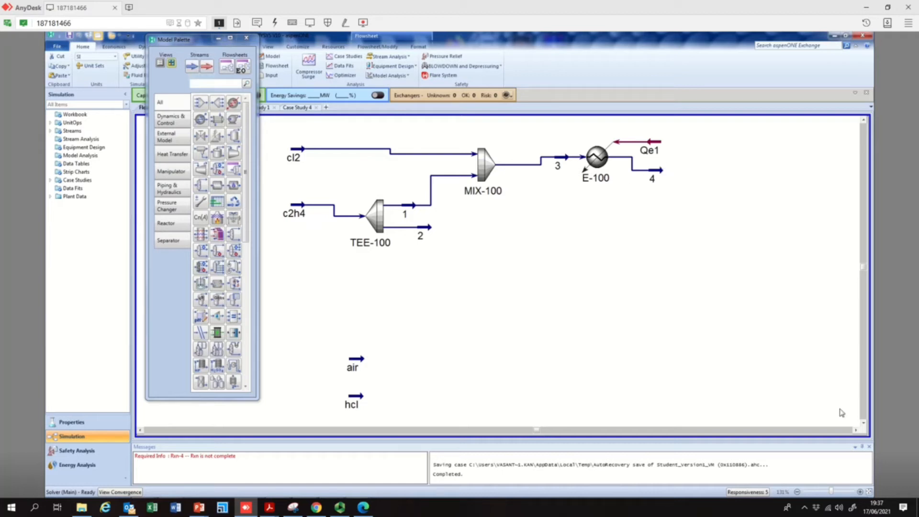
{"action": "left_click", "coordinate": [857, 434]}
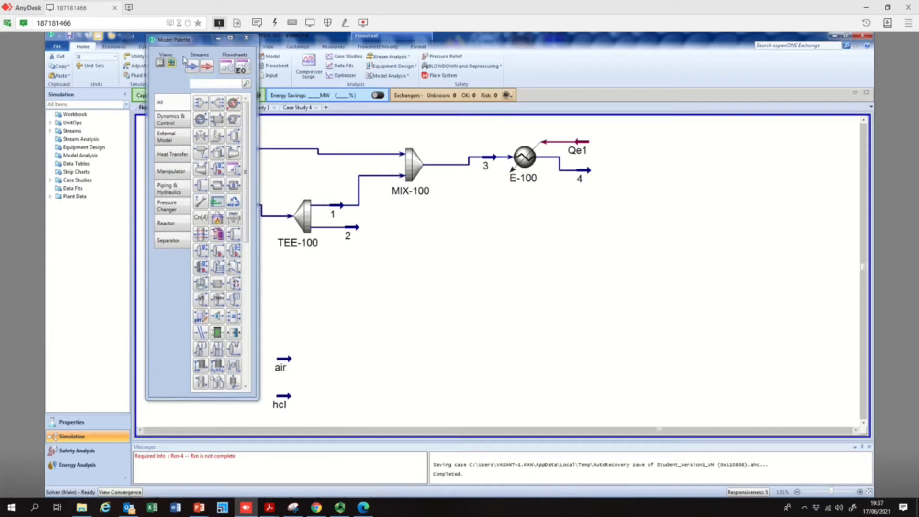
{"action": "left_click", "coordinate": [172, 228]}
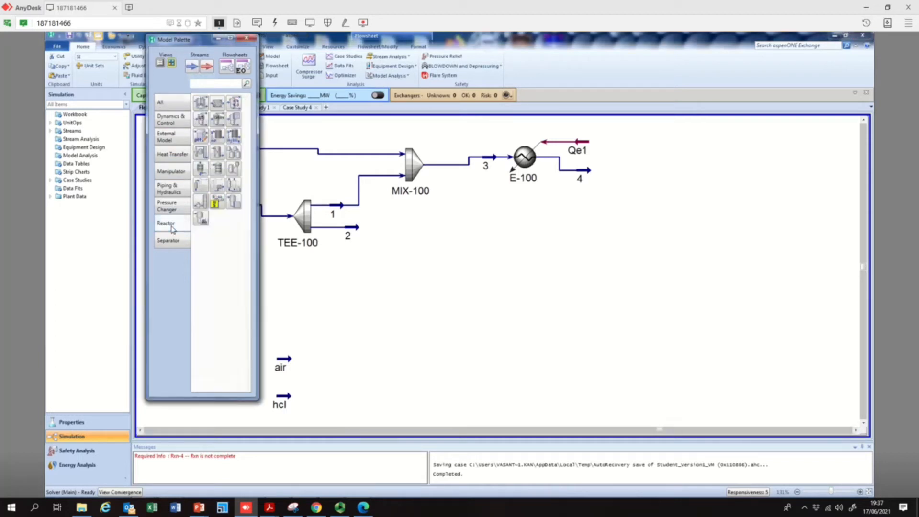
{"action": "left_click", "coordinate": [236, 103]}
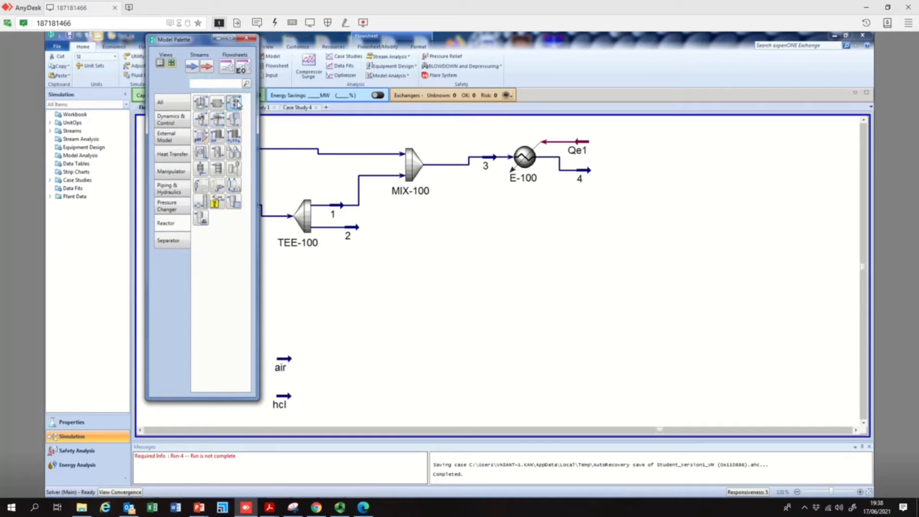
{"action": "left_click", "coordinate": [617, 234]}
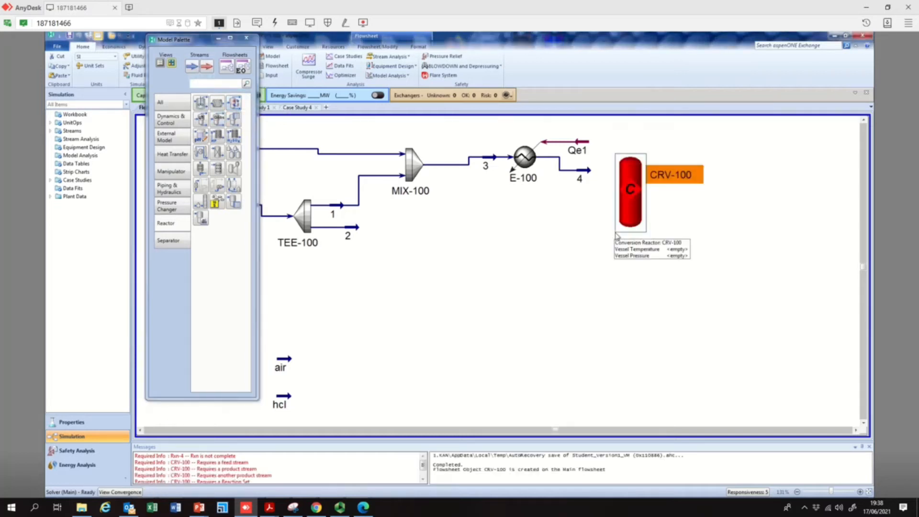
Connect the reactor with stream 4 as inlet, Gas as vapour outlet and EDC1 as liquid outlet
{"action": "double_click", "coordinate": [631, 194]}
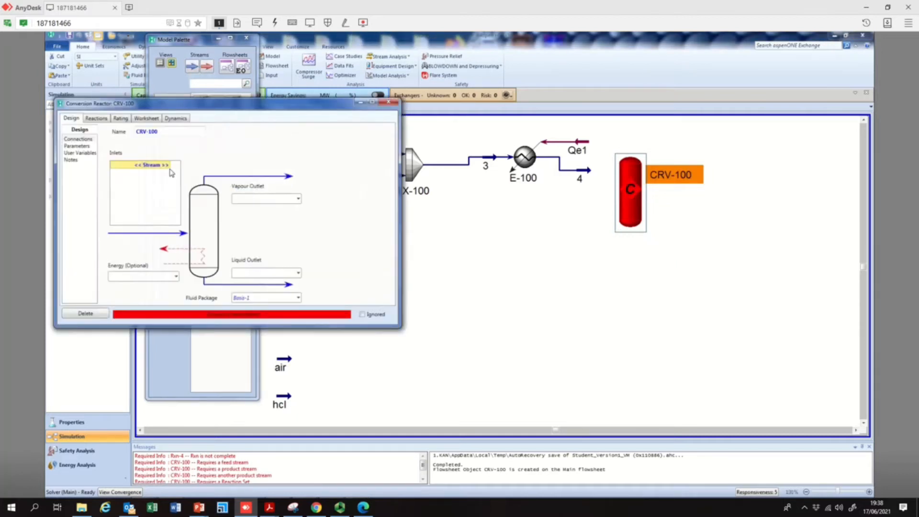
{"action": "left_click", "coordinate": [168, 165]}
{"action": "left_click", "coordinate": [153, 184]}
{"action": "left_click", "coordinate": [287, 197]}
{"action": "type", "text": "VGas"}
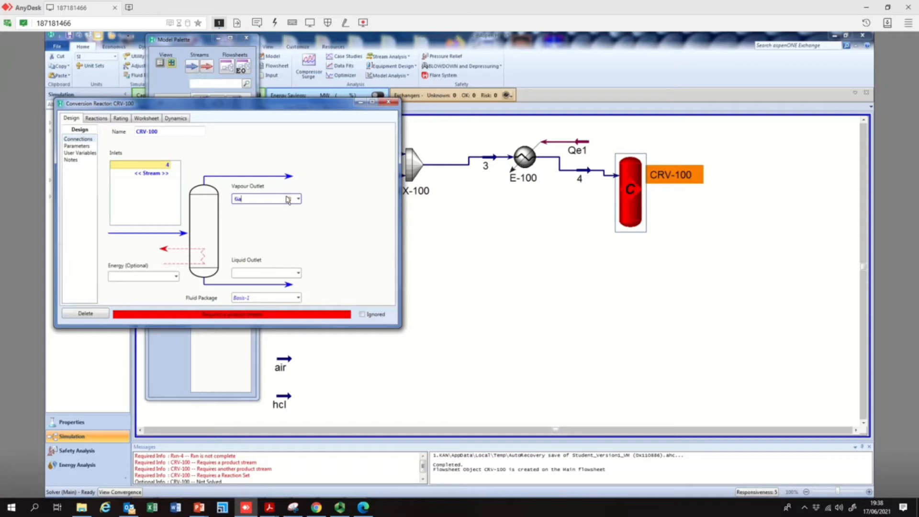
{"action": "left_click", "coordinate": [245, 272]}
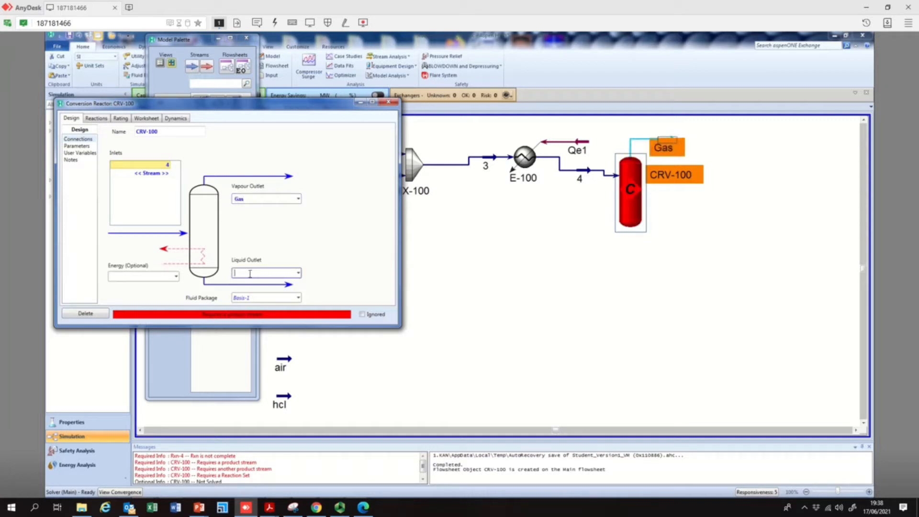
{"action": "type", "text": "EDC"}
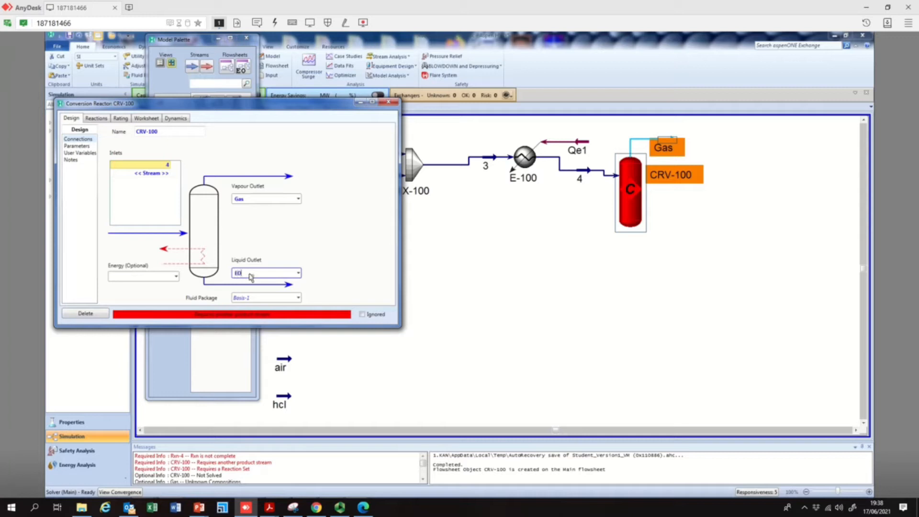
{"action": "type", "text": "1"}
{"action": "key", "text": "Return"}
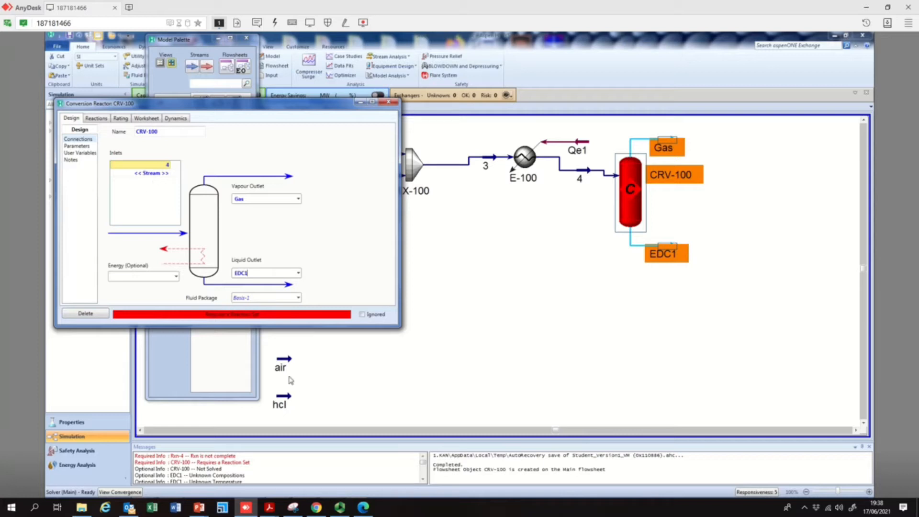
Assign reaction set Set-2 with reaction Rxn-5 to the reactor, view the reaction, and close the reactor dialog
{"action": "left_click", "coordinate": [97, 118]}
{"action": "left_click", "coordinate": [209, 143]}
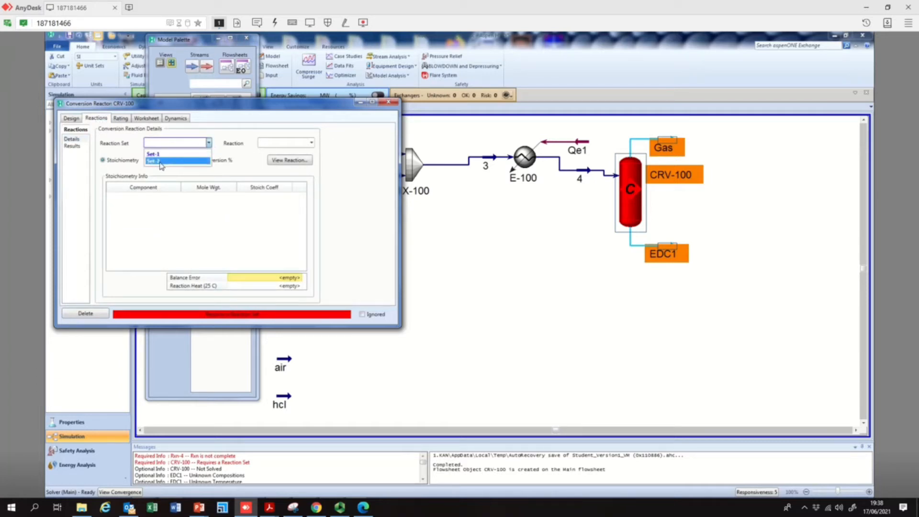
{"action": "left_click", "coordinate": [161, 161]}
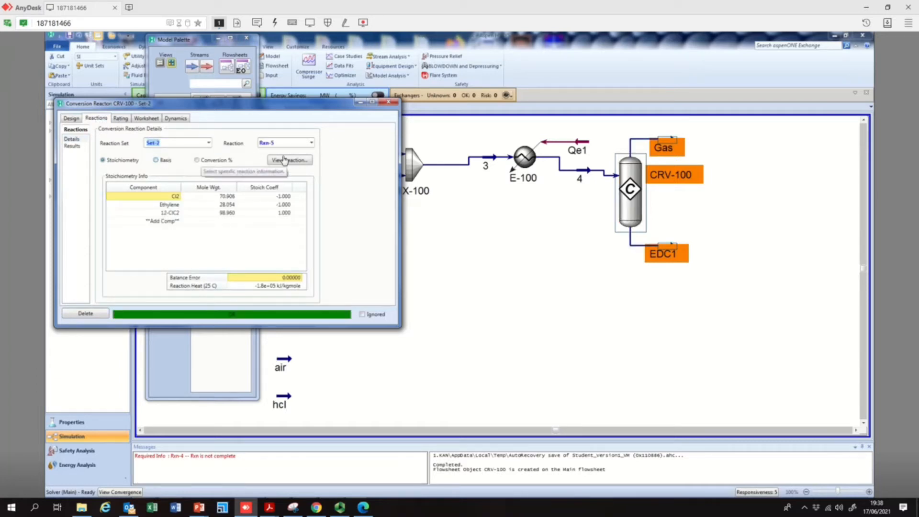
{"action": "left_click", "coordinate": [305, 144]}
{"action": "left_click", "coordinate": [305, 144]}
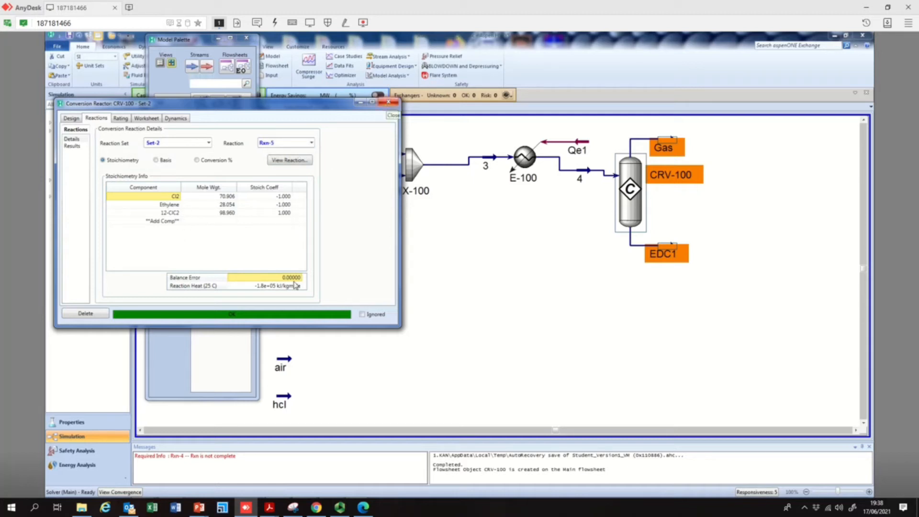
{"action": "left_click", "coordinate": [386, 102]}
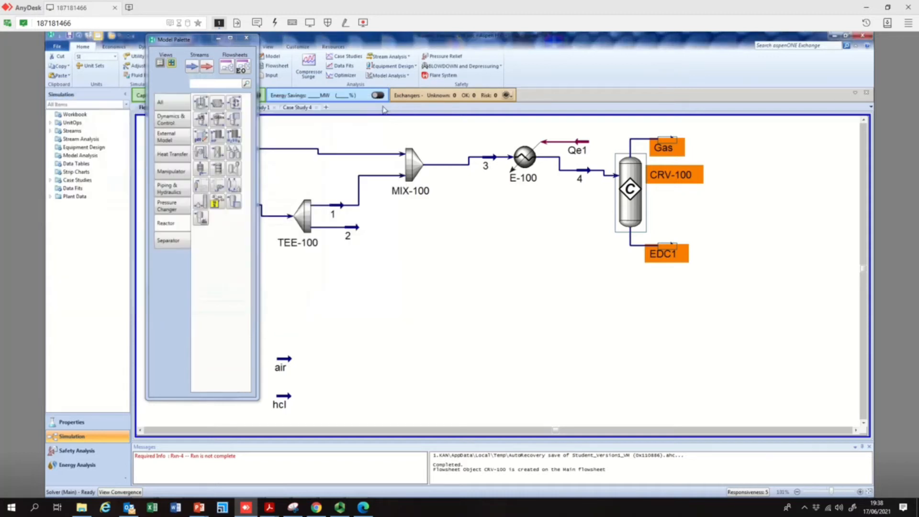
Open the EDC1 outlet stream and examine its conditions
{"action": "left_click", "coordinate": [674, 248]}
{"action": "double_click", "coordinate": [673, 248]}
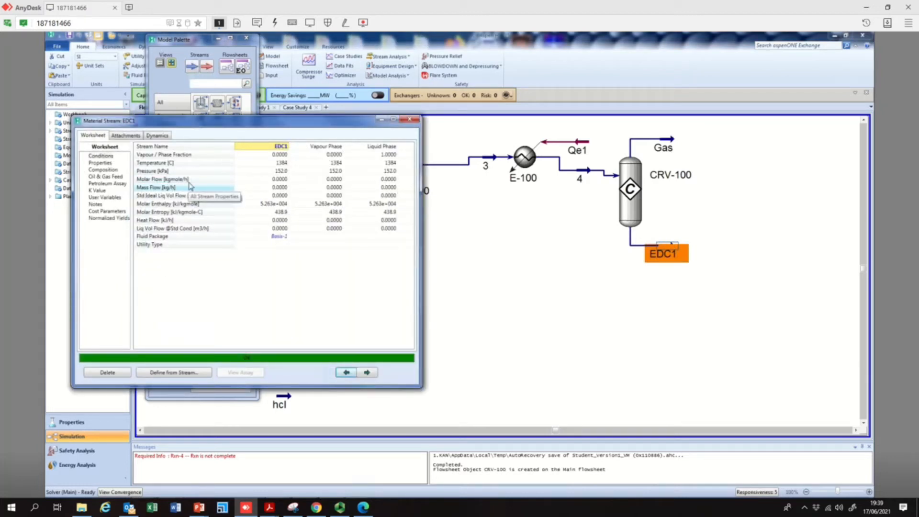
{"action": "mouse_move", "coordinate": [277, 181]}
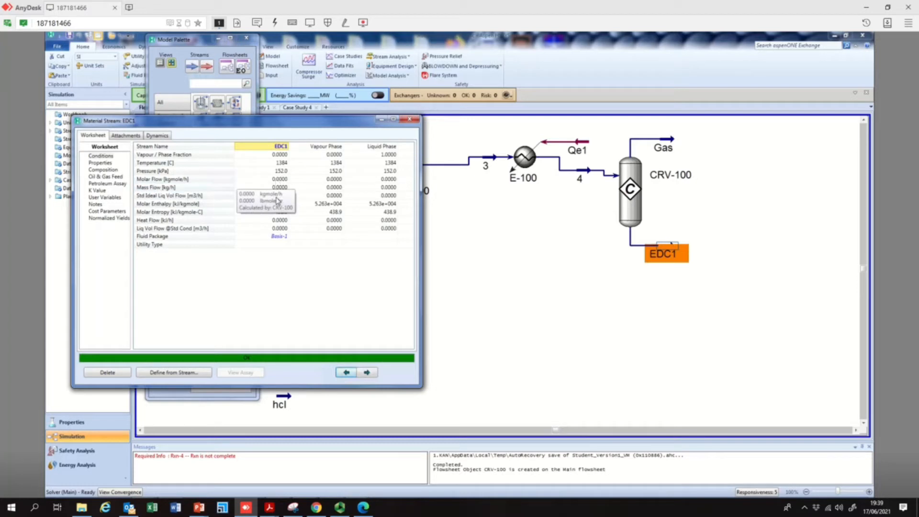
{"action": "mouse_move", "coordinate": [277, 200]}
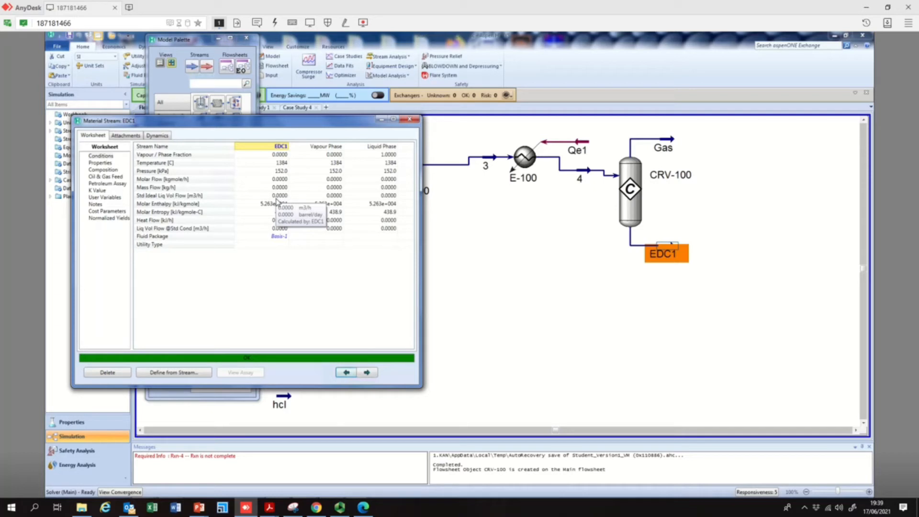
Review the EDC1 stream's composition and close its window
{"action": "left_click", "coordinate": [100, 170]}
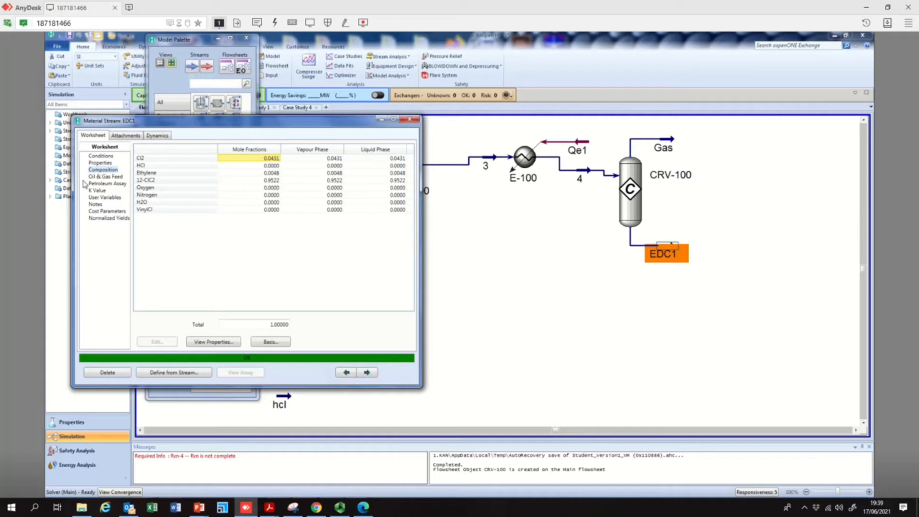
{"action": "left_click", "coordinate": [399, 181]}
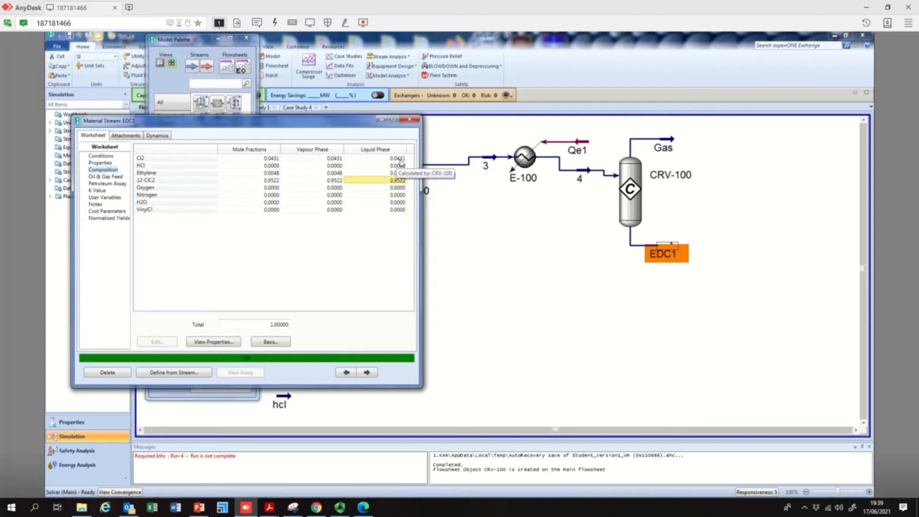
{"action": "left_click", "coordinate": [415, 126]}
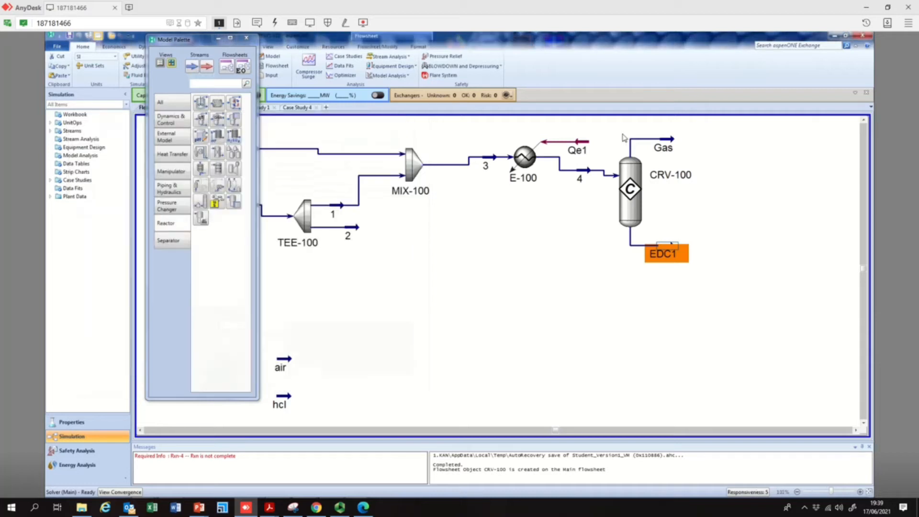
Examine the Gas and EDC1 outlet streams' conditions and compositions
{"action": "left_click", "coordinate": [668, 139]}
{"action": "double_click", "coordinate": [668, 139]}
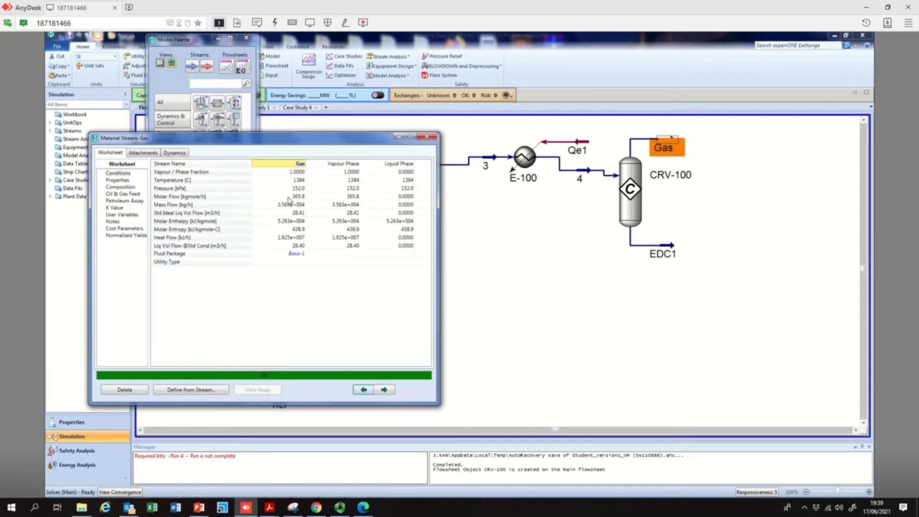
{"action": "mouse_move", "coordinate": [359, 201]}
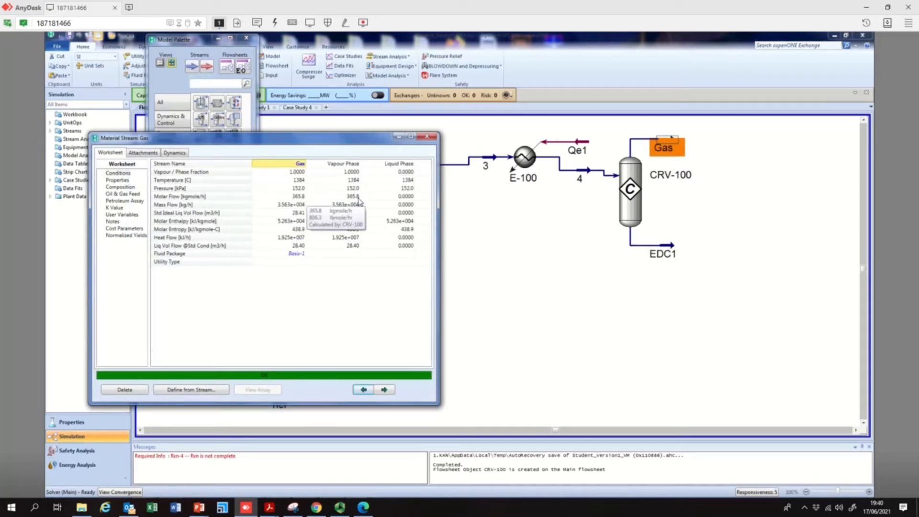
{"action": "left_click", "coordinate": [428, 137]}
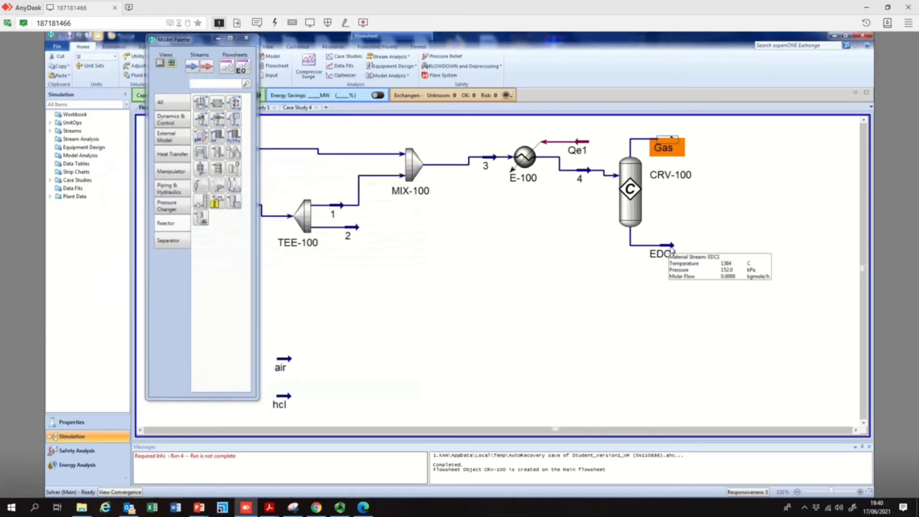
{"action": "double_click", "coordinate": [673, 251]}
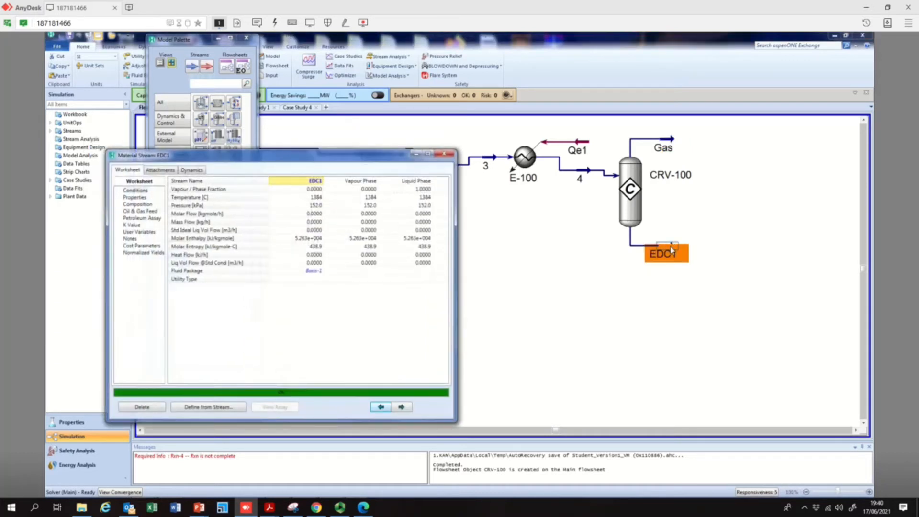
{"action": "left_click", "coordinate": [316, 218]}
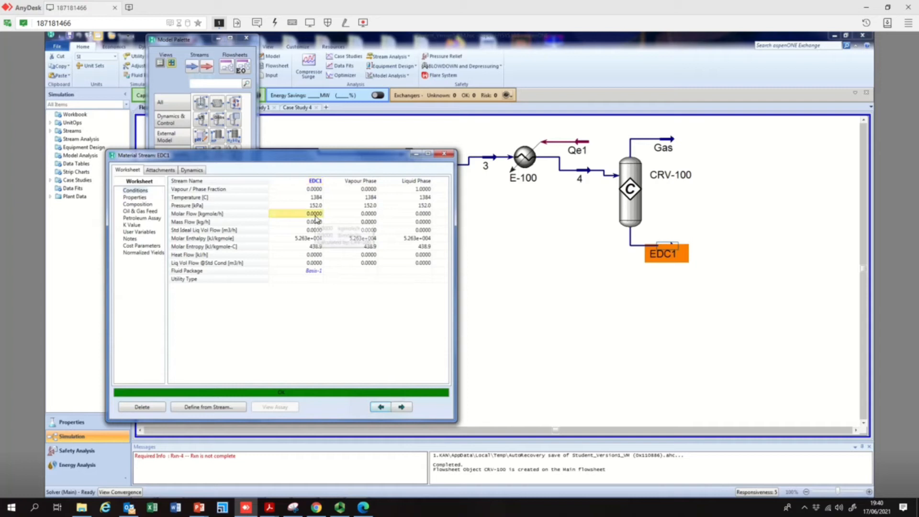
{"action": "left_click", "coordinate": [147, 205]}
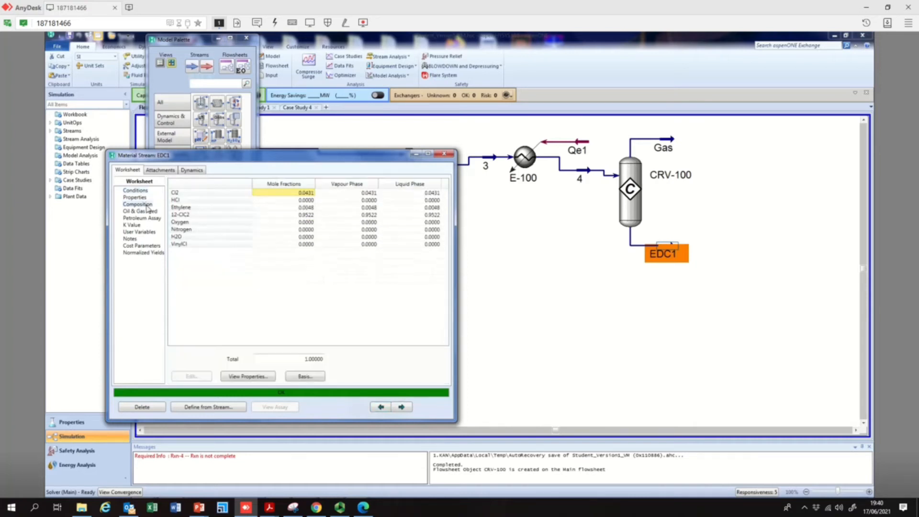
{"action": "left_click", "coordinate": [445, 154]}
{"action": "mouse_move", "coordinate": [593, 173]}
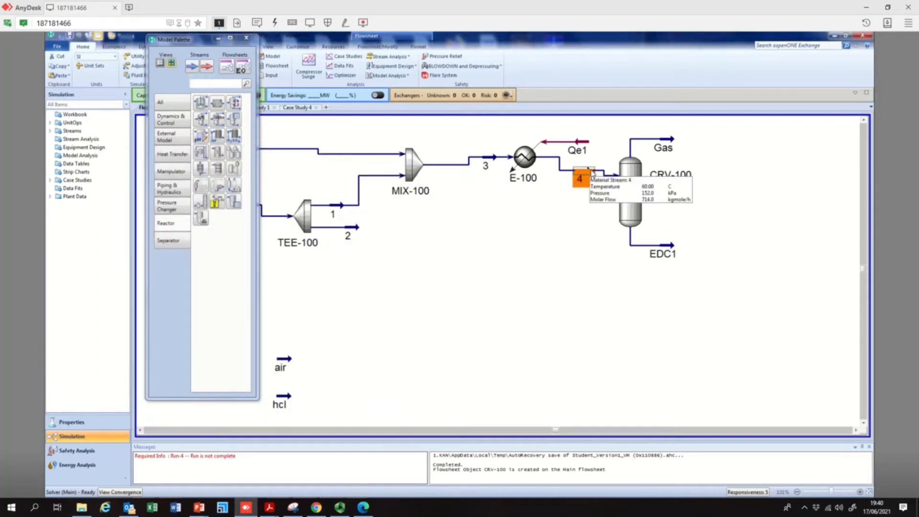
{"action": "double_click", "coordinate": [673, 146]}
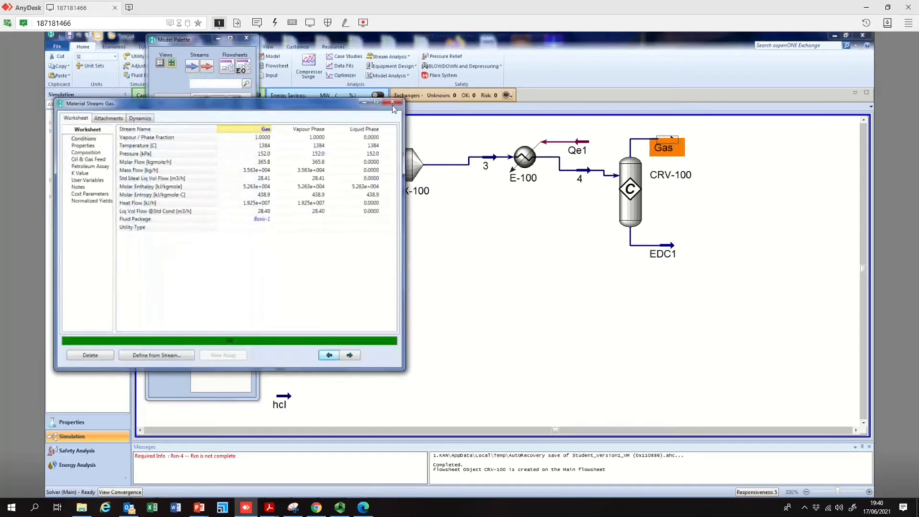
{"action": "left_click", "coordinate": [391, 106]}
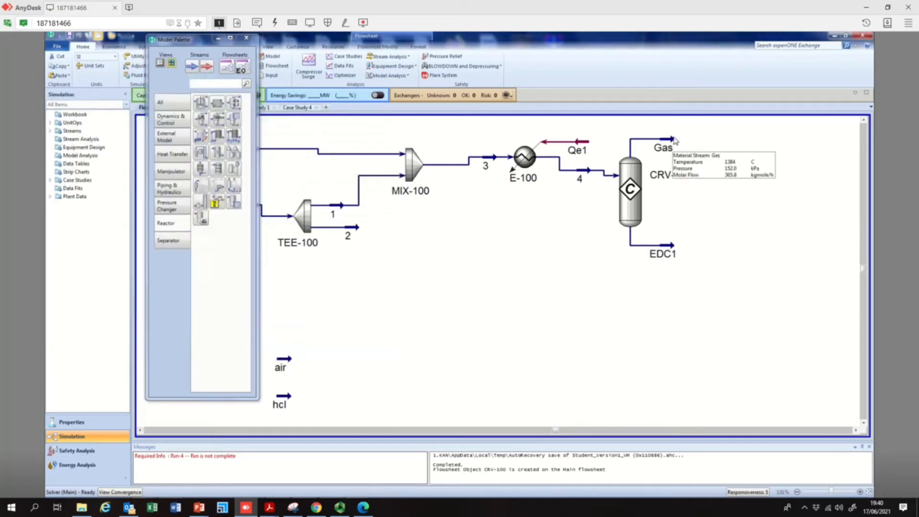
Extend the Gas outlet stream and show its data table, placing it to the right of CRV-100
{"action": "left_click_drag", "start_coordinate": [660, 150], "coordinate": [717, 152]}
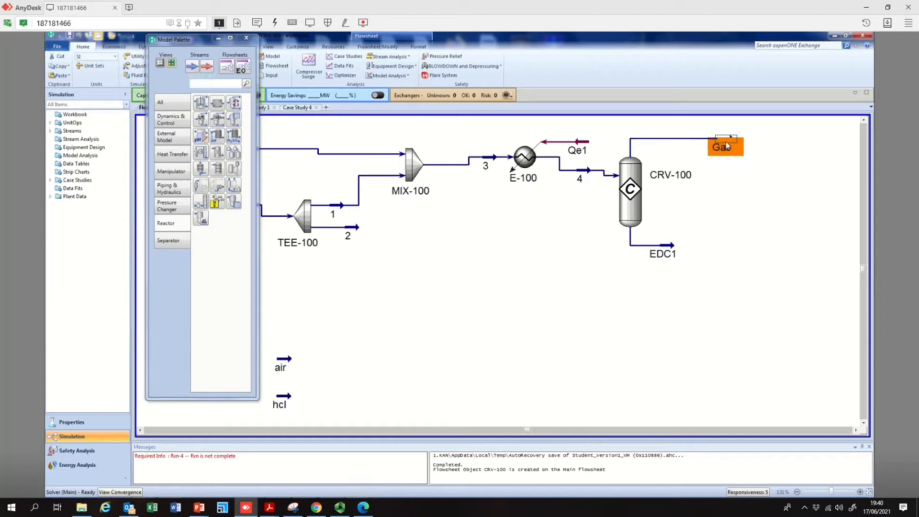
{"action": "right_click", "coordinate": [726, 144]}
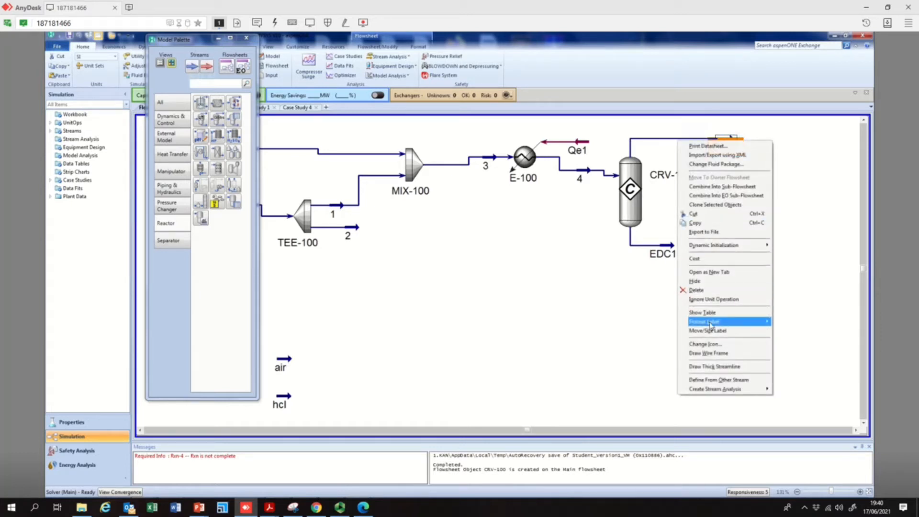
{"action": "left_click", "coordinate": [714, 313]}
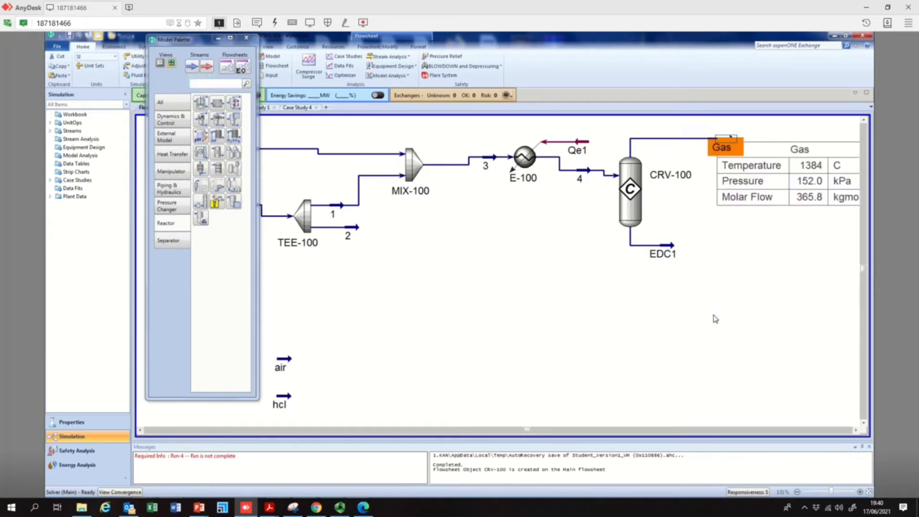
{"action": "left_click", "coordinate": [801, 204]}
{"action": "left_click_drag", "start_coordinate": [782, 221], "coordinate": [769, 227]}
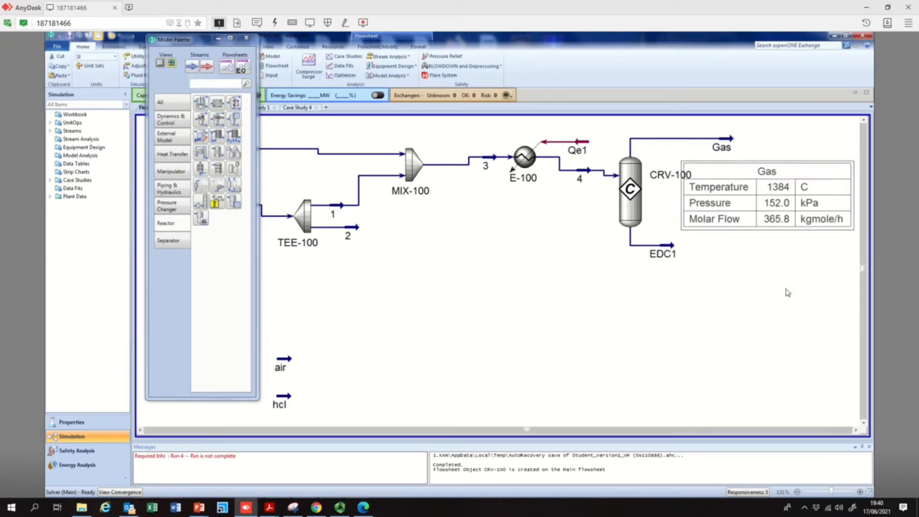
{"action": "left_click", "coordinate": [856, 430]}
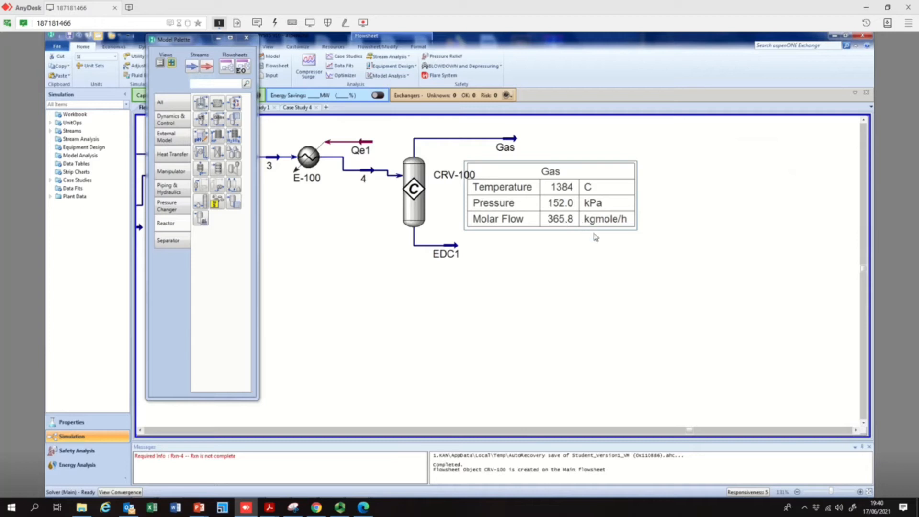
{"action": "left_click_drag", "start_coordinate": [606, 230], "coordinate": [634, 226]}
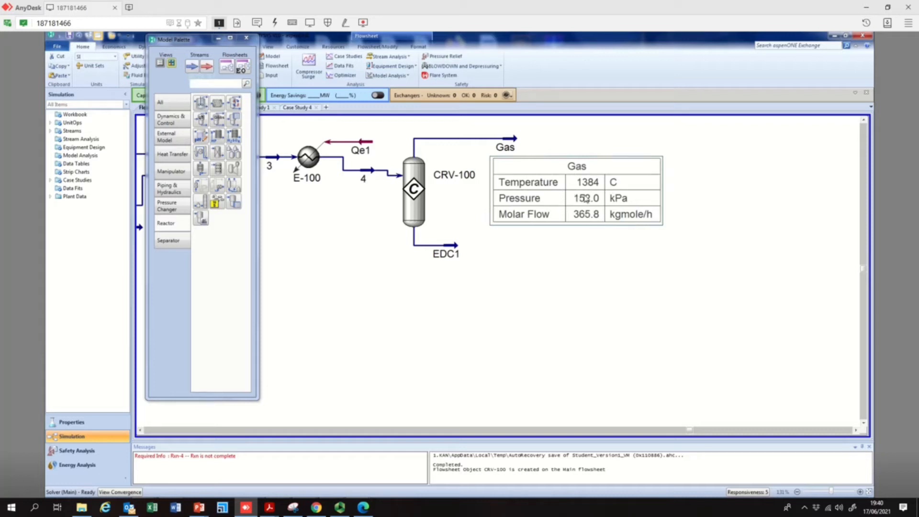
Check the compositions of the Gas and EDC1 streams
{"action": "double_click", "coordinate": [501, 147]}
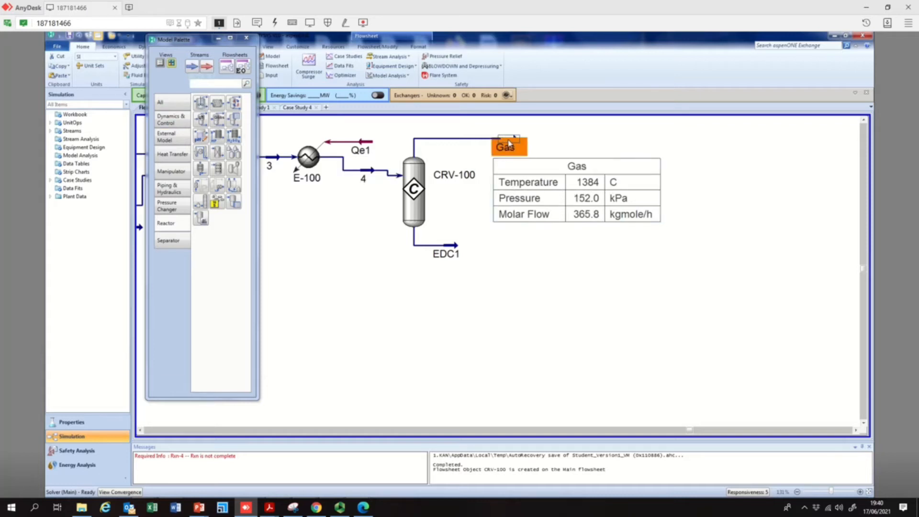
{"action": "left_click", "coordinate": [102, 171]}
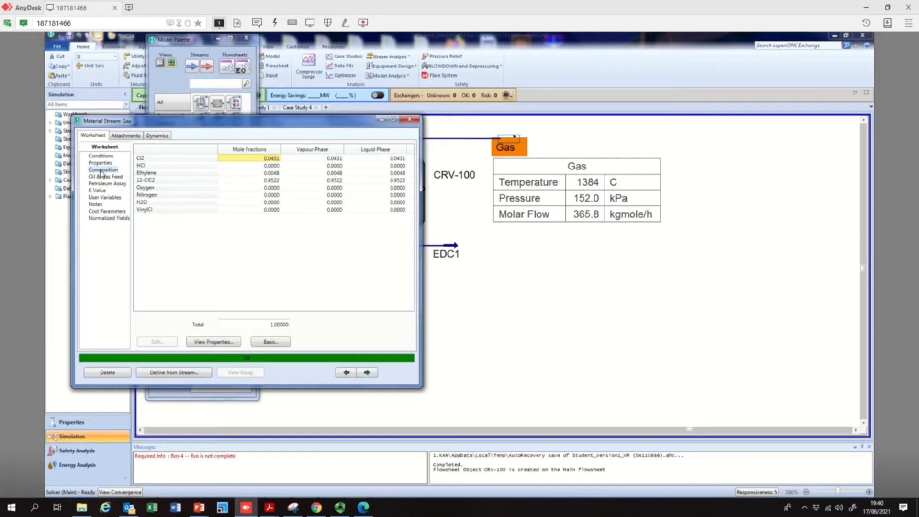
{"action": "left_click", "coordinate": [415, 120]}
{"action": "double_click", "coordinate": [456, 245]}
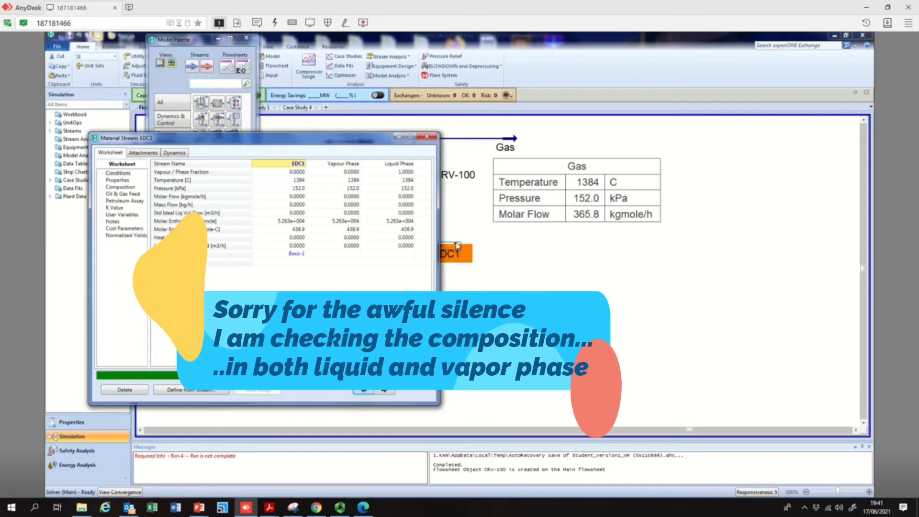
{"action": "left_click", "coordinate": [131, 189]}
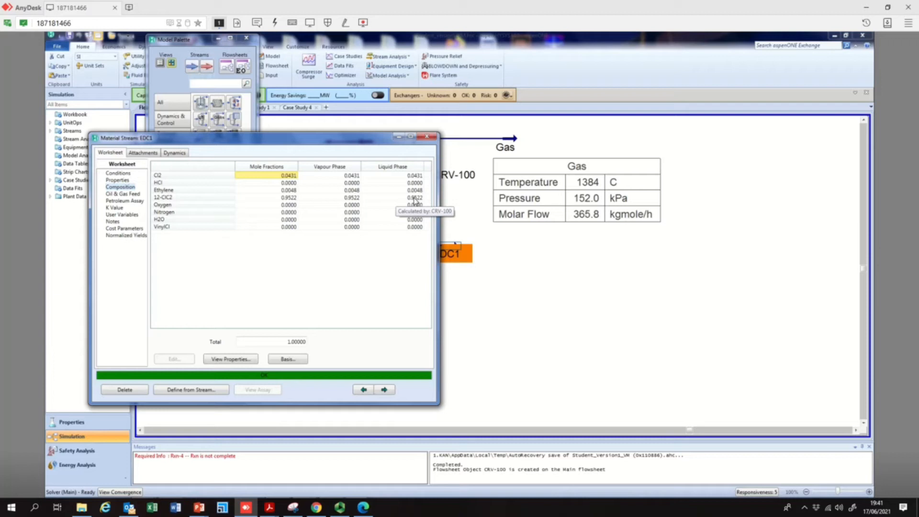
{"action": "left_click", "coordinate": [430, 138]}
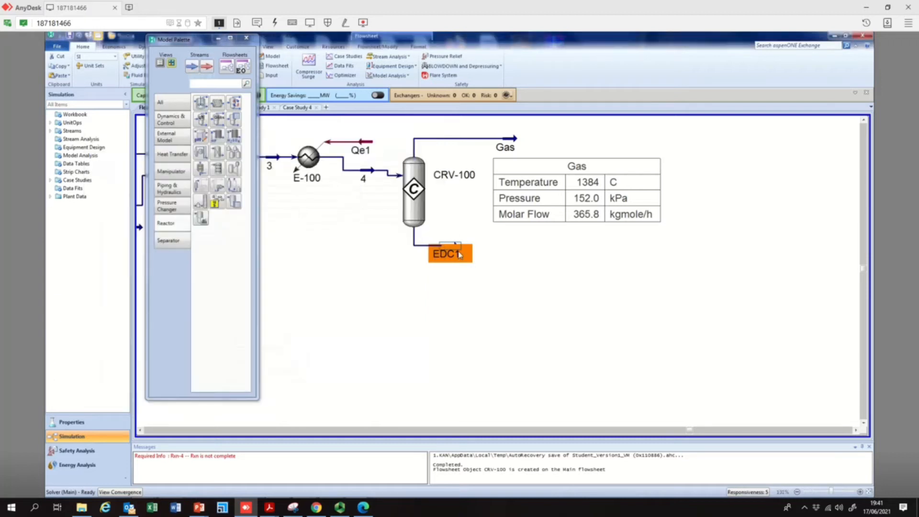
Show a data table for the EDC1 stream and place it below the reactor
{"action": "right_click", "coordinate": [456, 248]}
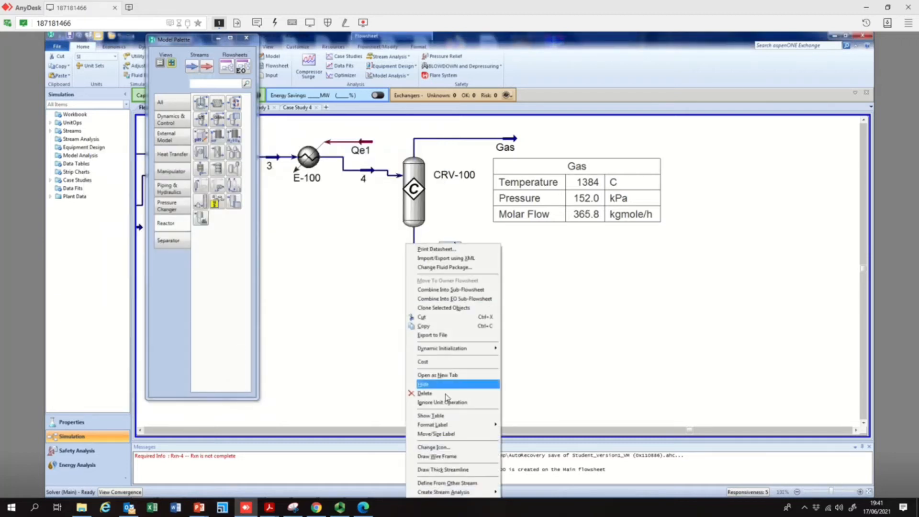
{"action": "left_click", "coordinate": [447, 416]}
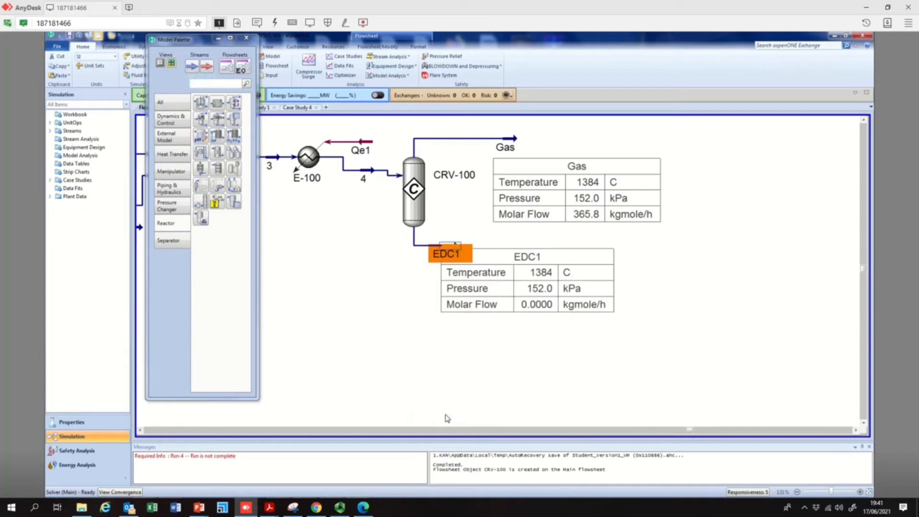
{"action": "left_click_drag", "start_coordinate": [542, 257], "coordinate": [561, 265]}
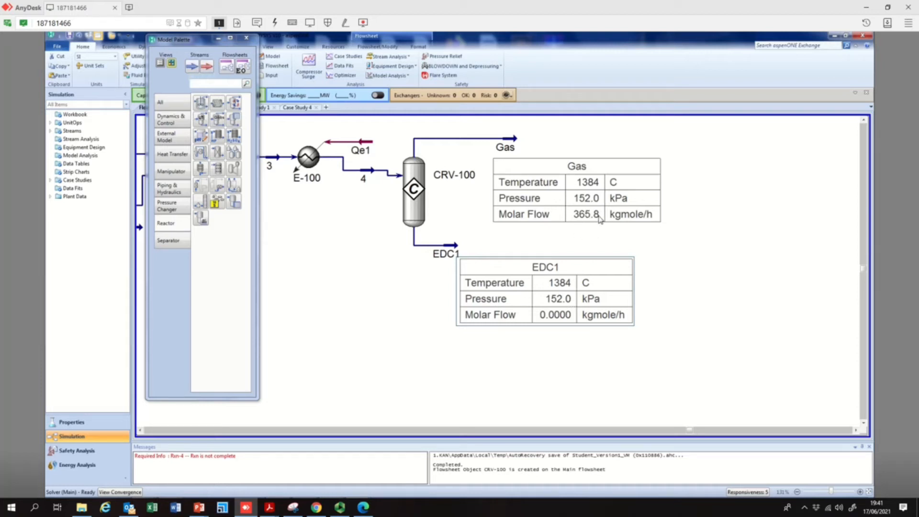
Show a data table for stream 4 beside the reactor, then extend the EDC1 outlet and move its table lower
{"action": "right_click", "coordinate": [363, 176]}
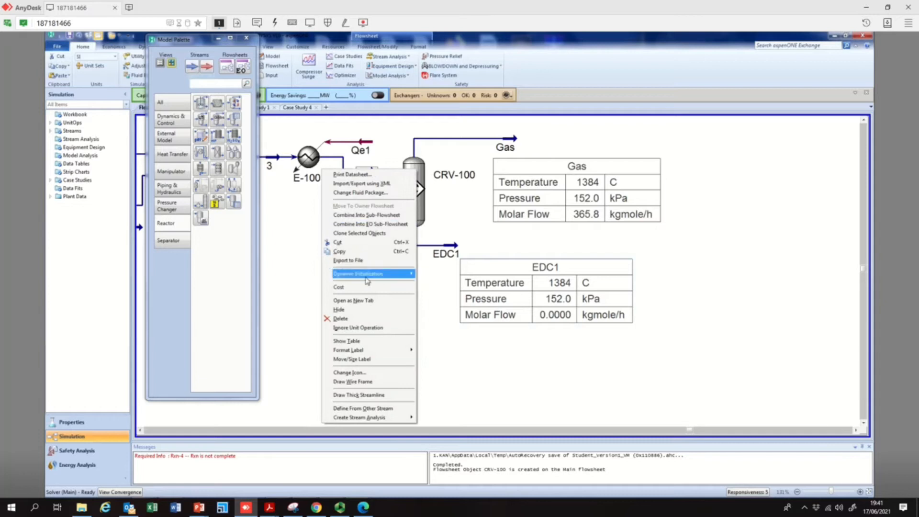
{"action": "left_click", "coordinate": [353, 341]}
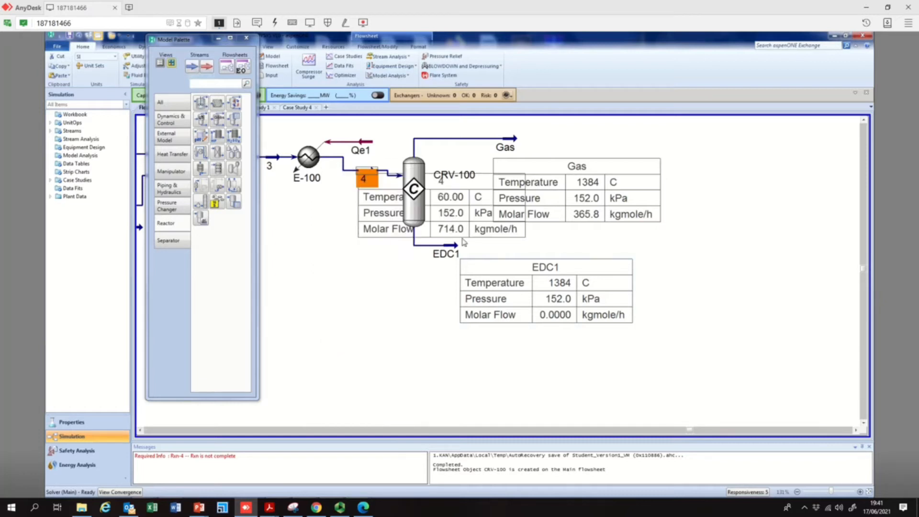
{"action": "left_click_drag", "start_coordinate": [477, 233], "coordinate": [385, 253]}
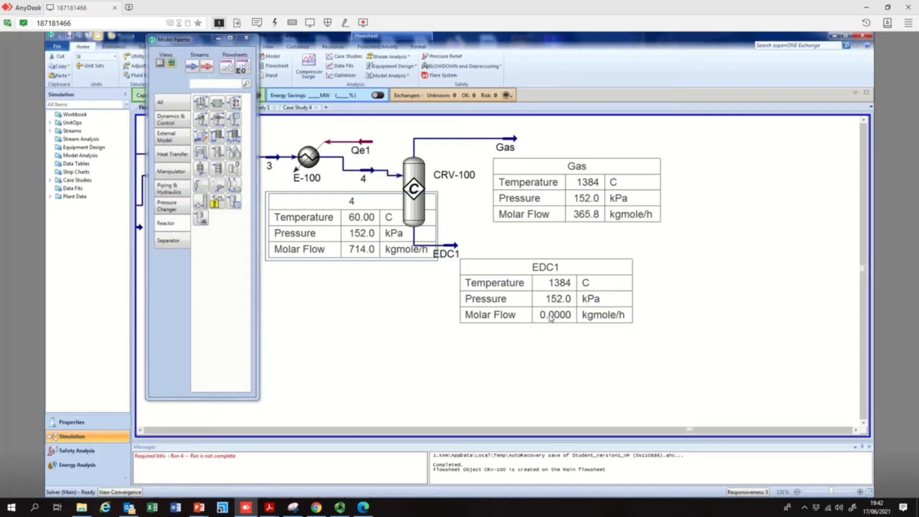
{"action": "left_click_drag", "start_coordinate": [453, 247], "coordinate": [521, 254]}
{"action": "left_click_drag", "start_coordinate": [592, 271], "coordinate": [540, 291]}
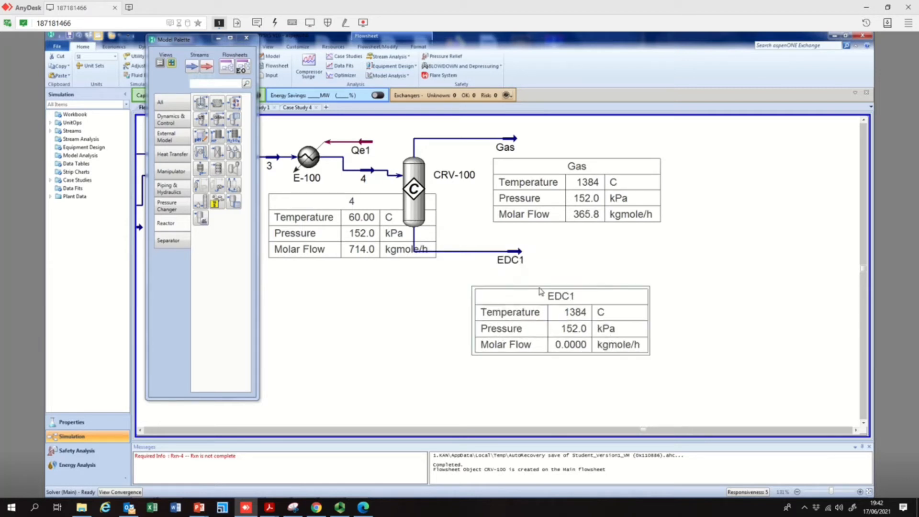
Review the EDC1 stream's composition and conditions, then close its window
{"action": "double_click", "coordinate": [520, 254]}
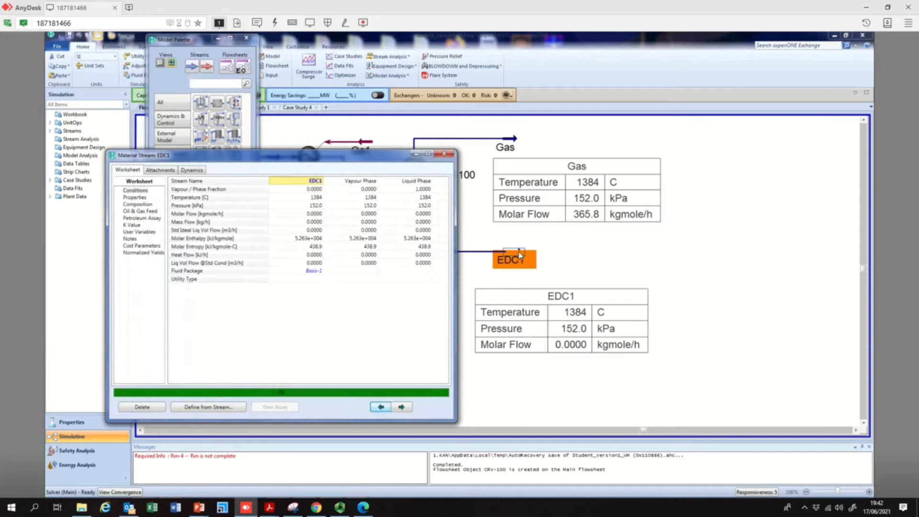
{"action": "left_click", "coordinate": [139, 205]}
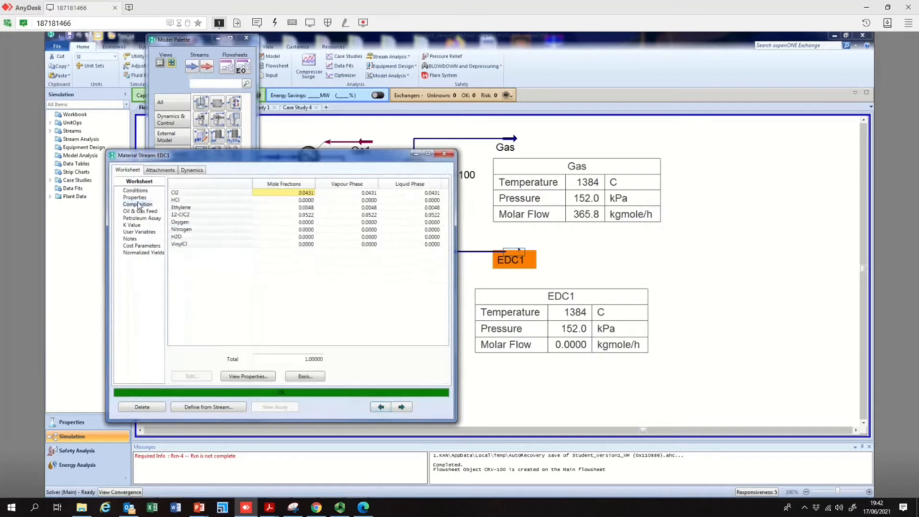
{"action": "left_click", "coordinate": [142, 193]}
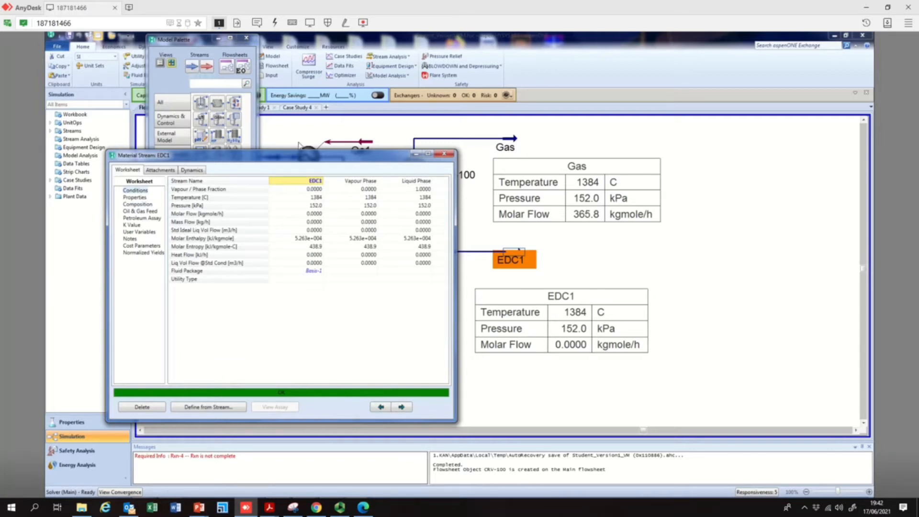
{"action": "left_click", "coordinate": [444, 155]}
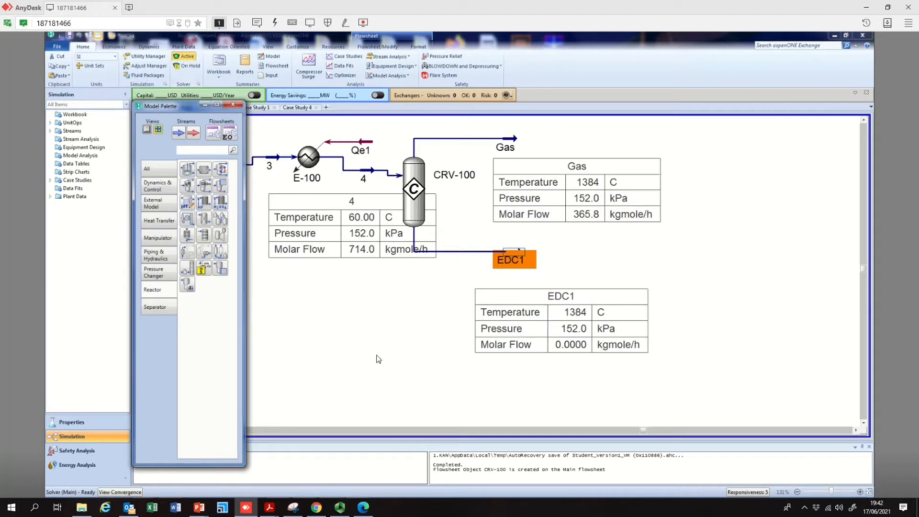
{"action": "left_click", "coordinate": [614, 264]}
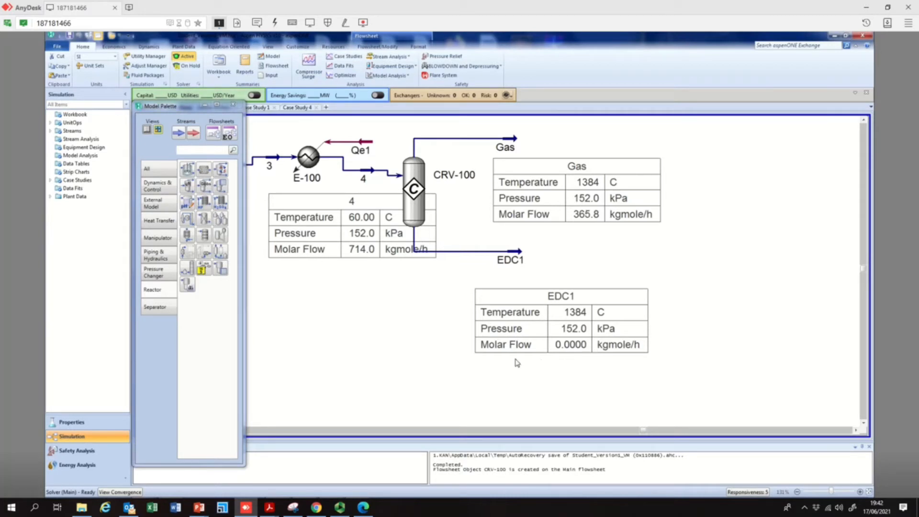
Put the solver on hold and reactivate it to recalculate the flowsheet
{"action": "mouse_move", "coordinate": [419, 223]}
{"action": "left_click", "coordinate": [522, 257]}
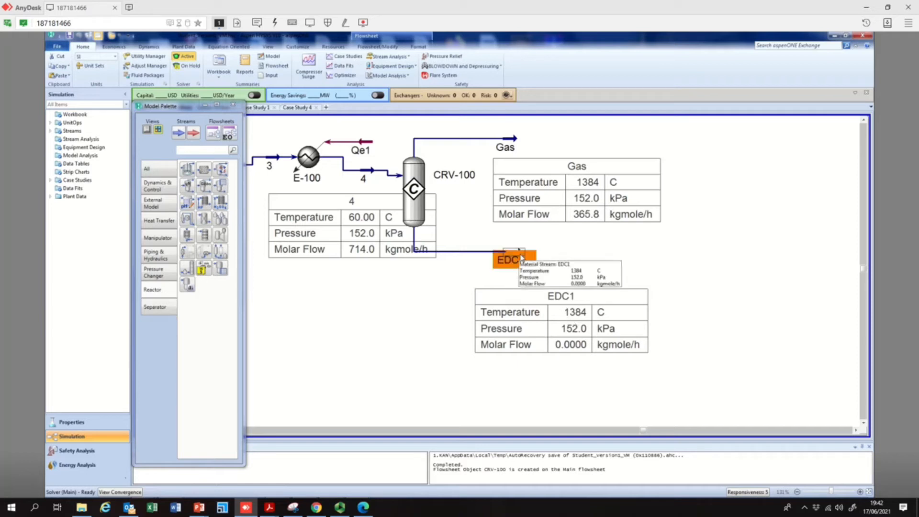
{"action": "left_click", "coordinate": [192, 67]}
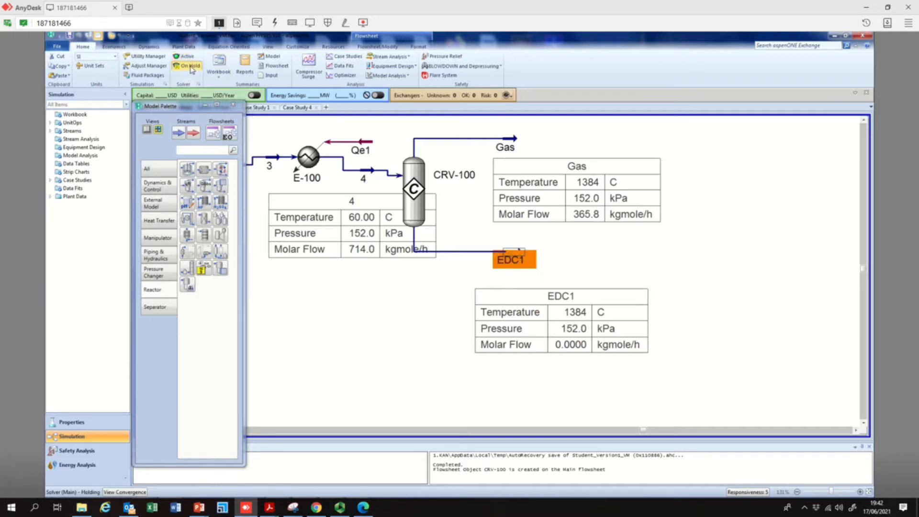
{"action": "left_click", "coordinate": [186, 58]}
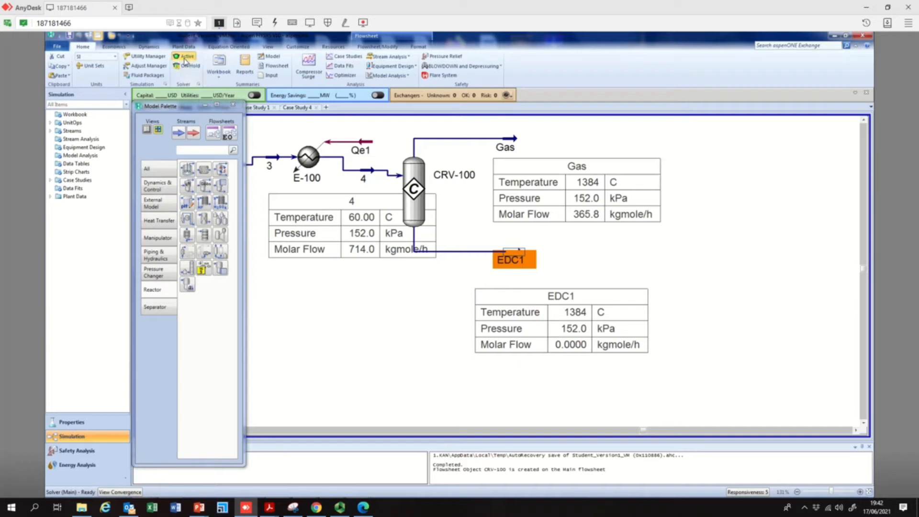
Move the Gas data table up beside its stream and shift the EDC1 data table closer to the reactor
{"action": "left_click", "coordinate": [680, 255]}
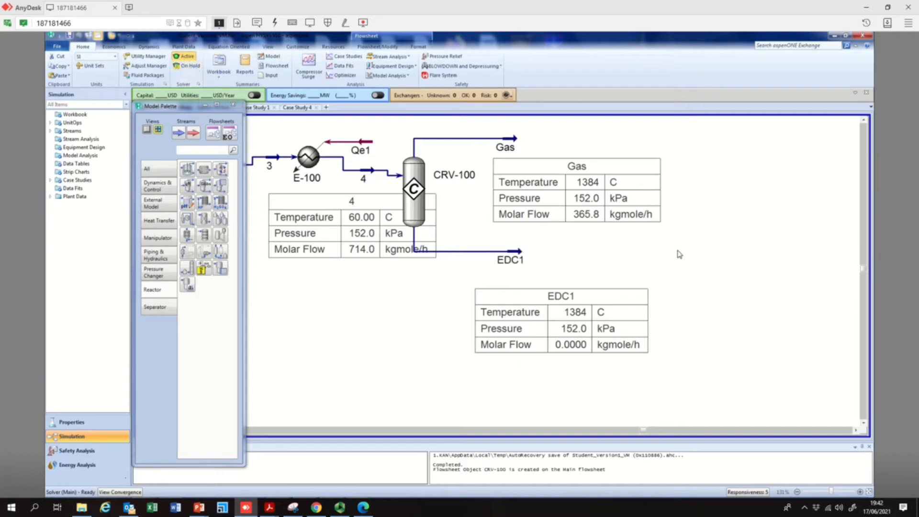
{"action": "left_click_drag", "start_coordinate": [549, 162], "coordinate": [581, 139]}
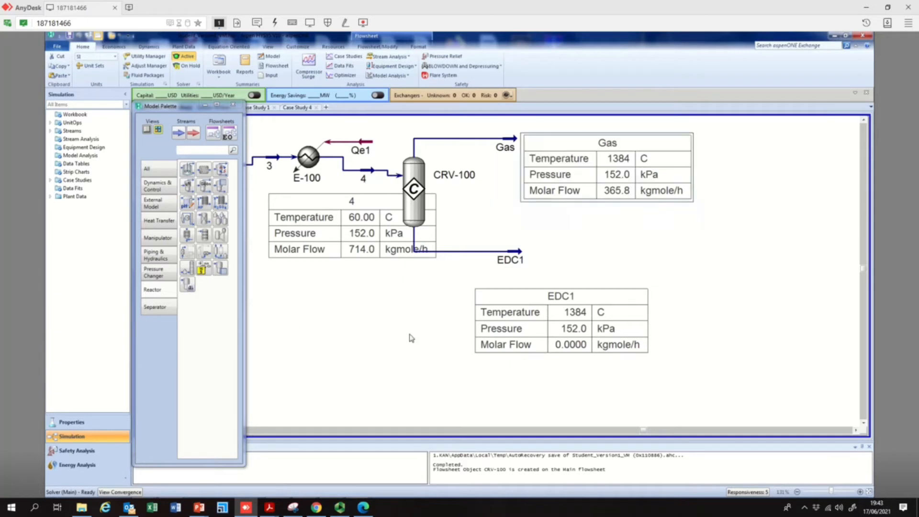
{"action": "left_click", "coordinate": [561, 296]}
{"action": "left_click_drag", "start_coordinate": [567, 292], "coordinate": [522, 294]}
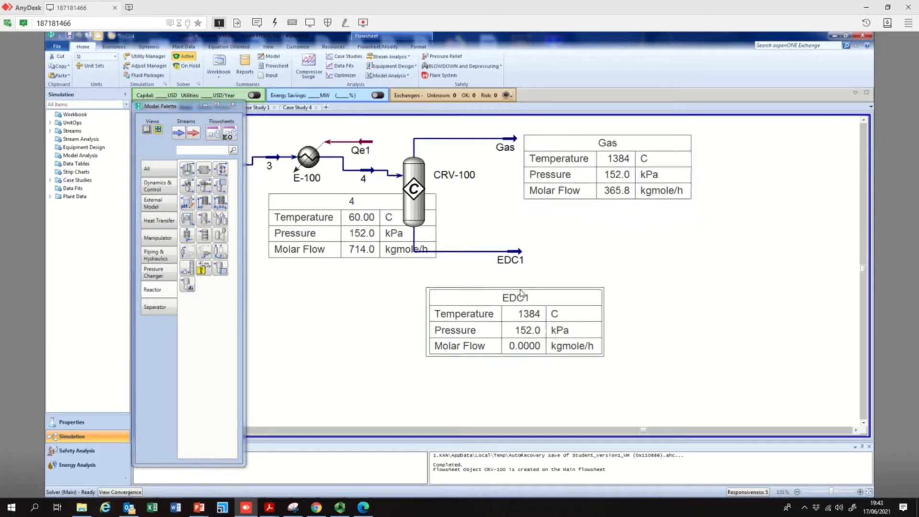
Open the EDC1 stream, check its composition, then close its window
{"action": "left_click", "coordinate": [521, 250]}
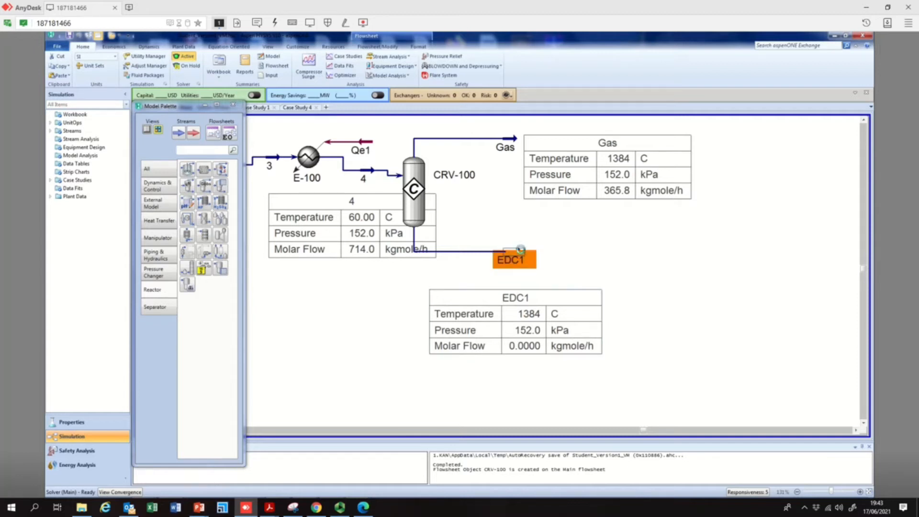
{"action": "double_click", "coordinate": [520, 250]}
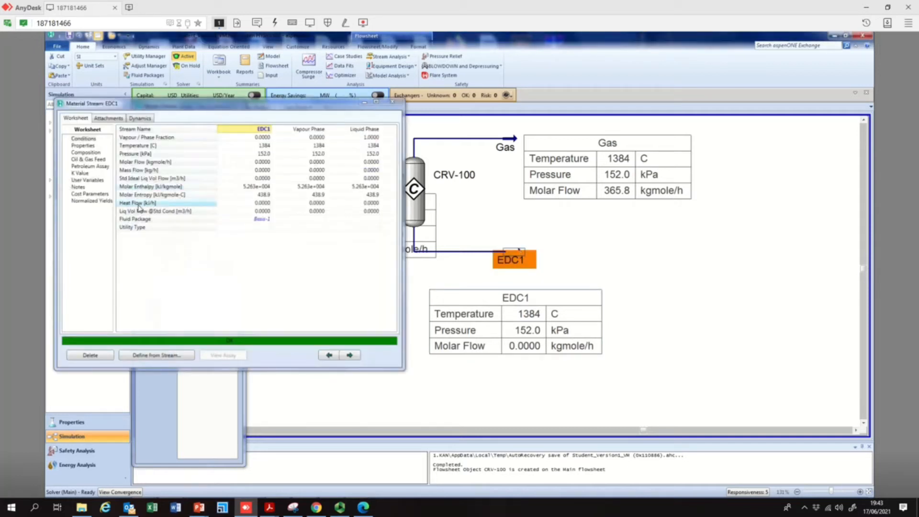
{"action": "left_click", "coordinate": [86, 152]}
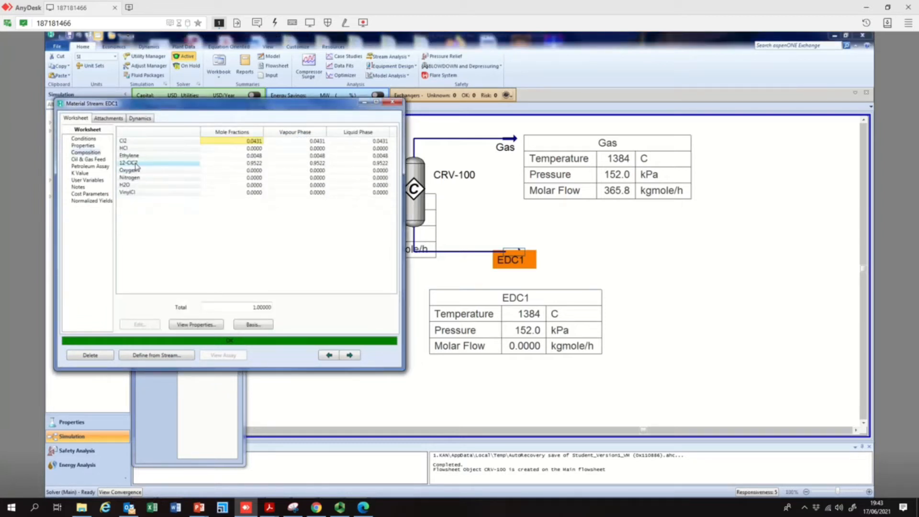
{"action": "left_click", "coordinate": [381, 164]}
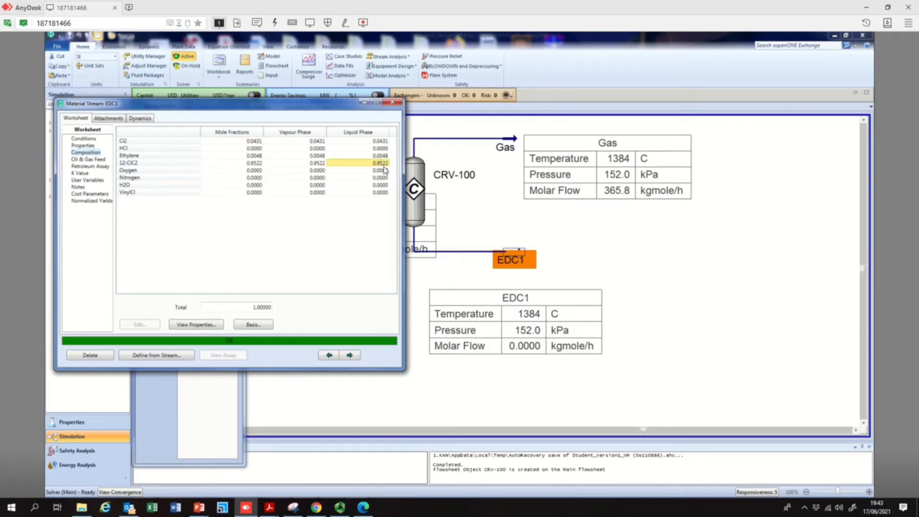
{"action": "left_click", "coordinate": [395, 105]}
Review the conditions of stream 4 and the EDC1 stream, including EDC1's temperature and pressure
{"action": "double_click", "coordinate": [357, 173]}
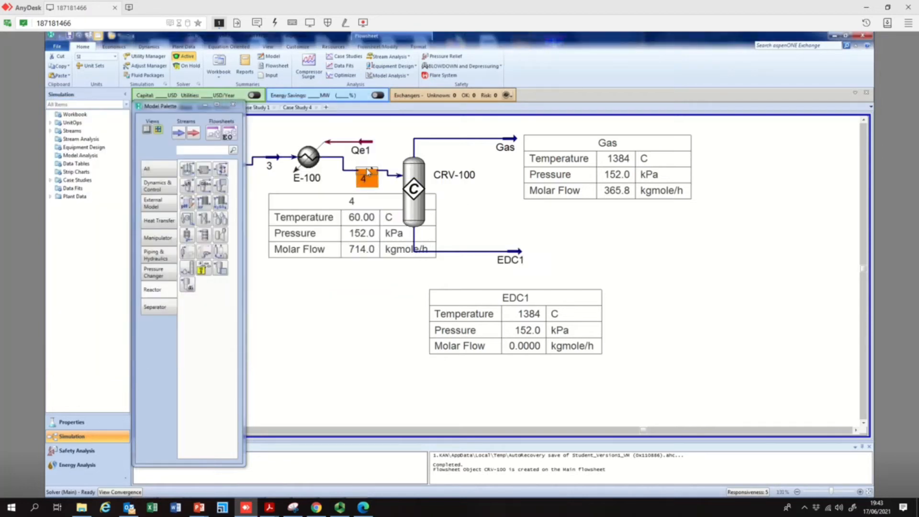
{"action": "left_click", "coordinate": [280, 171]}
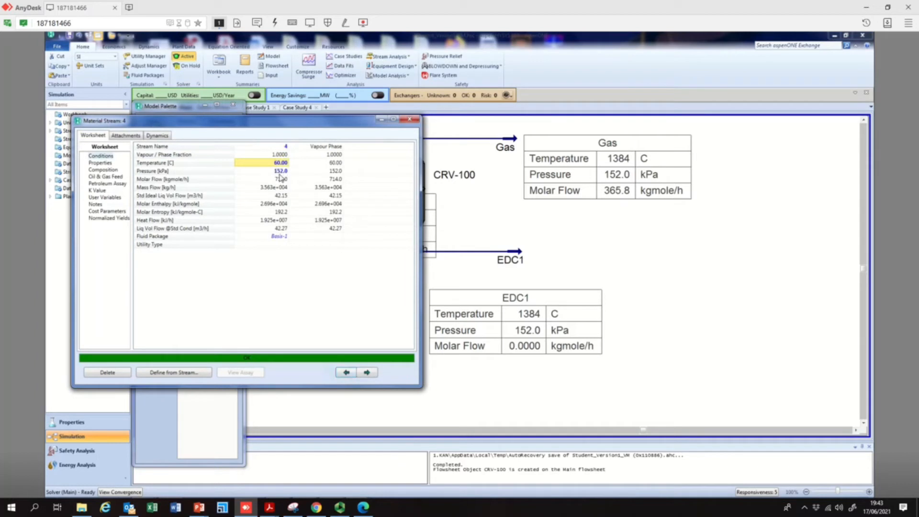
{"action": "left_click", "coordinate": [411, 119]}
{"action": "double_click", "coordinate": [520, 260]}
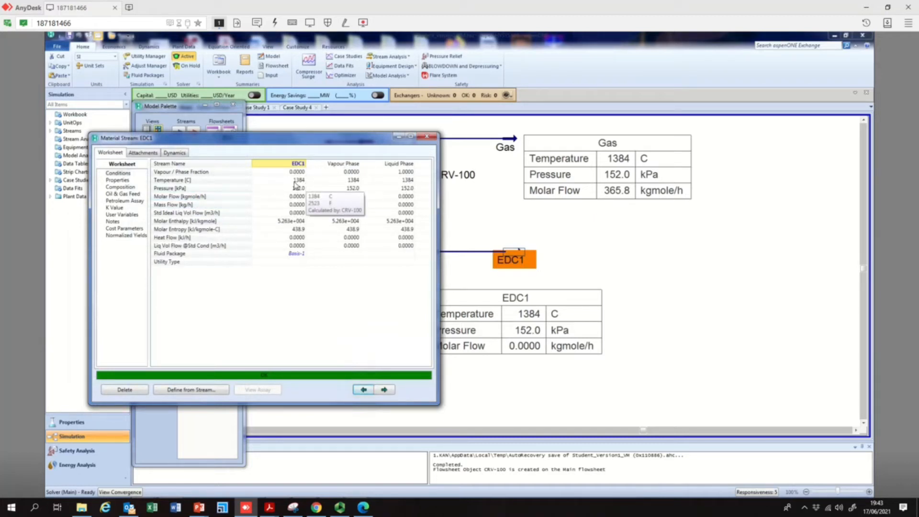
{"action": "left_click", "coordinate": [295, 182]}
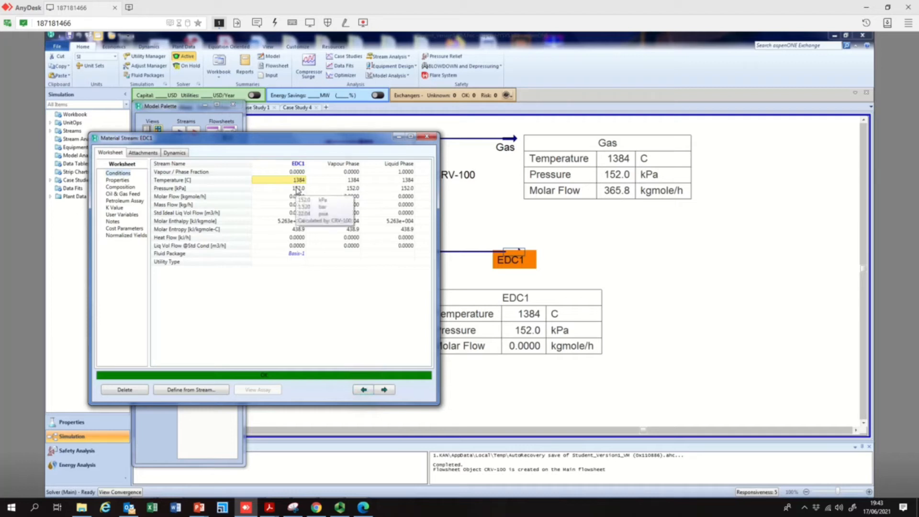
{"action": "left_click", "coordinate": [298, 189]}
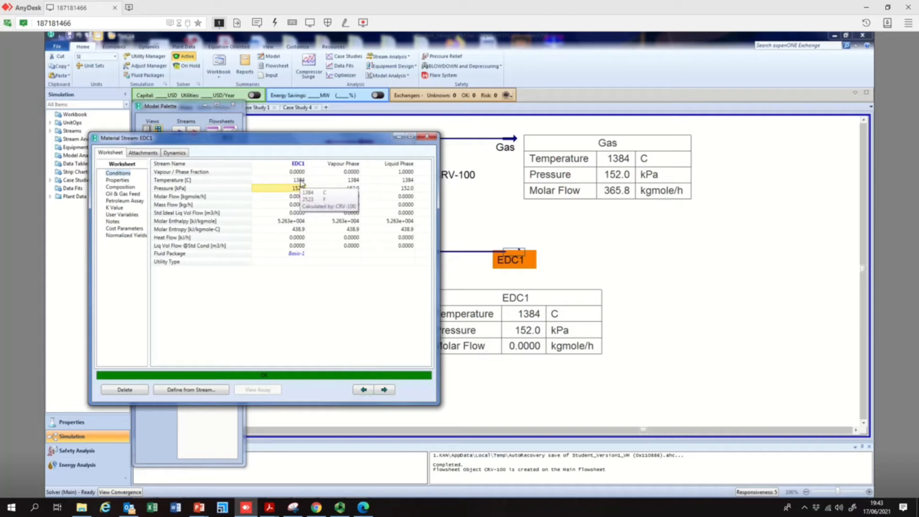
{"action": "left_click", "coordinate": [301, 182]}
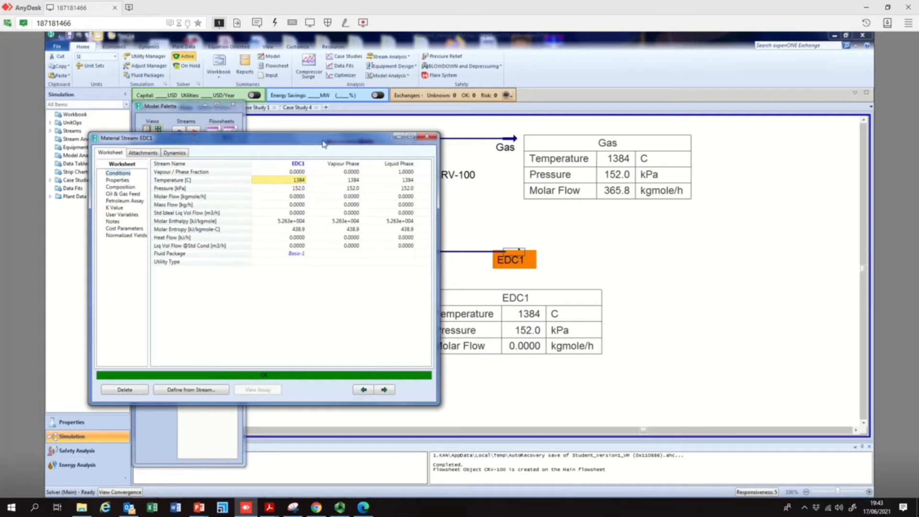
{"action": "left_click_drag", "start_coordinate": [325, 143], "coordinate": [231, 158]}
Open the CRV-100 reactor and inspect its design pages and reaction set details, then close it
{"action": "double_click", "coordinate": [411, 191]}
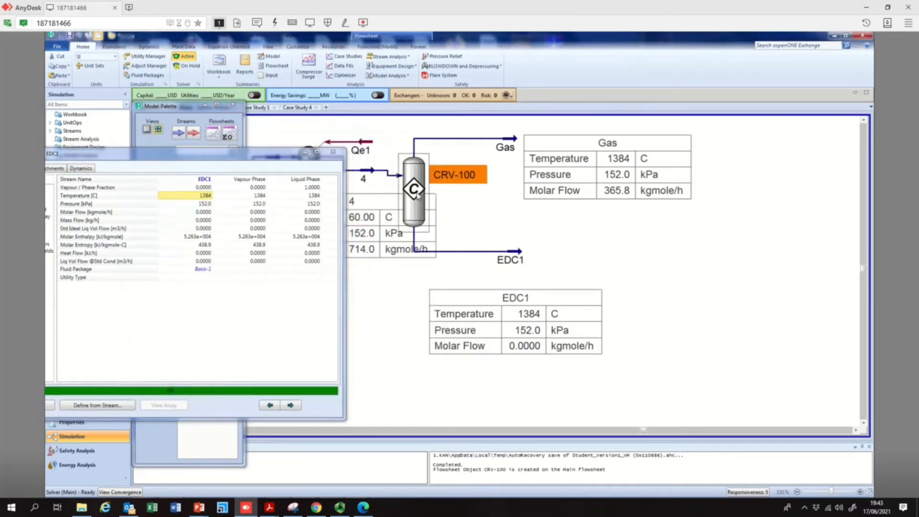
{"action": "left_click", "coordinate": [128, 171]}
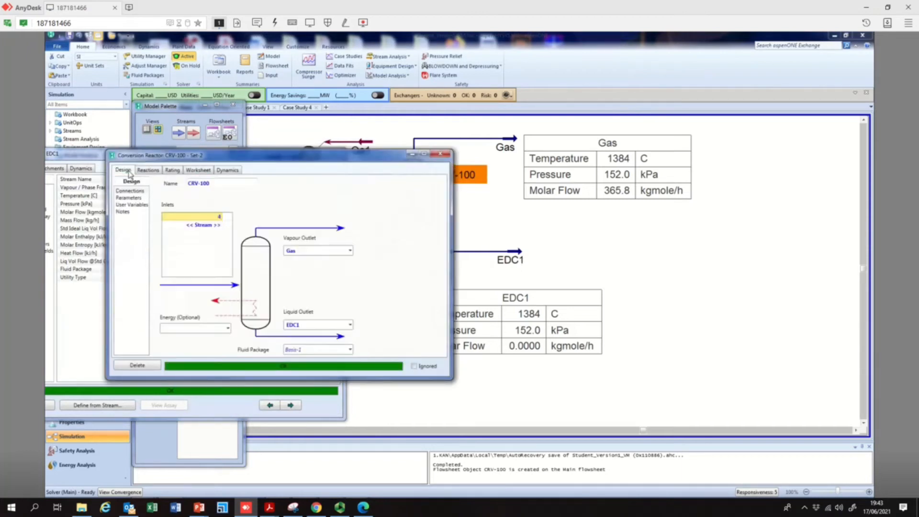
{"action": "left_click", "coordinate": [128, 198]}
{"action": "left_click", "coordinate": [133, 205]}
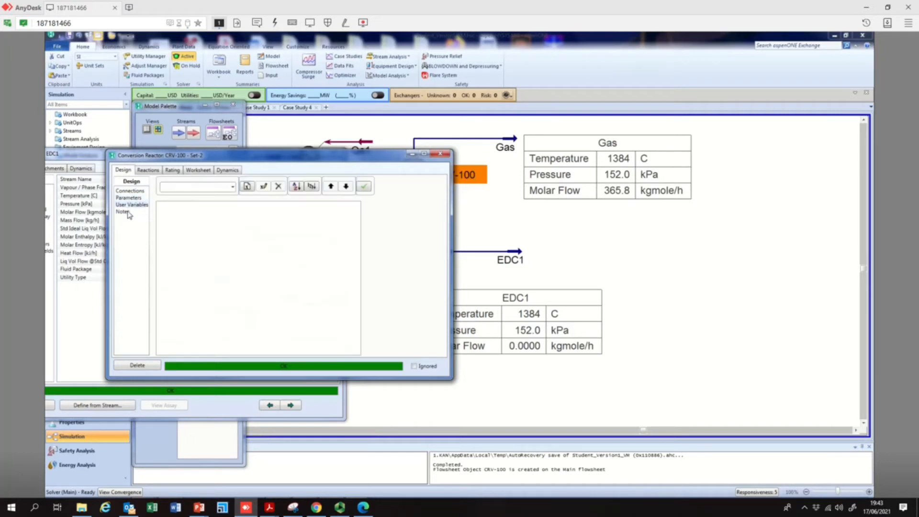
{"action": "left_click", "coordinate": [149, 172]}
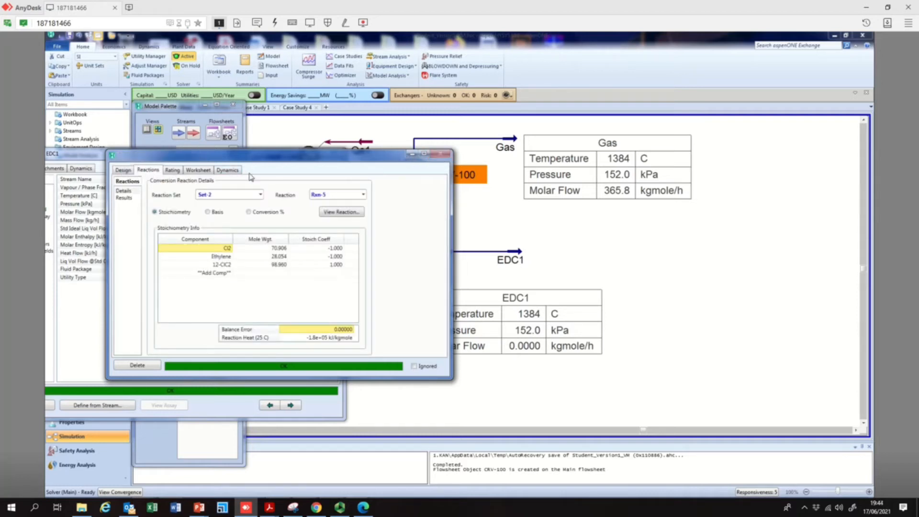
{"action": "left_click", "coordinate": [441, 154]}
Review the EDC1 stream's conditions again and close its window
{"action": "left_click_drag", "start_coordinate": [236, 157], "coordinate": [311, 132]}
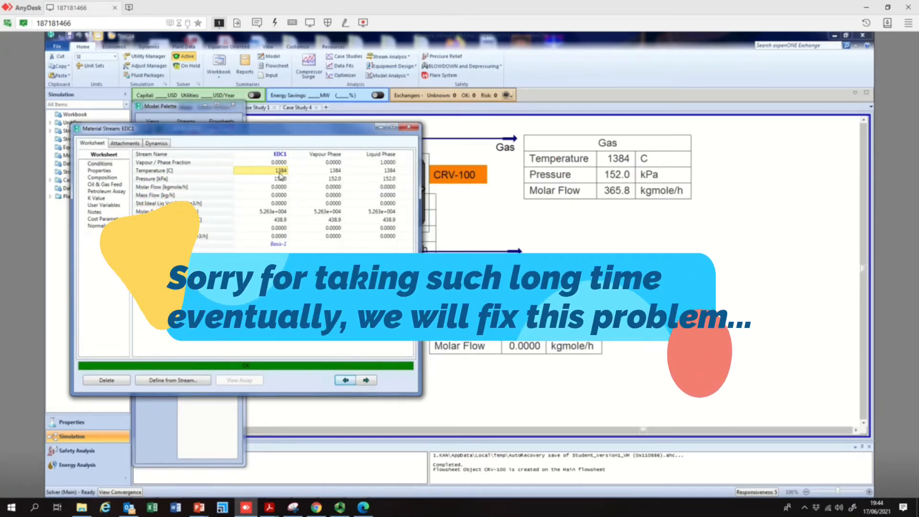
{"action": "mouse_move", "coordinate": [303, 179]}
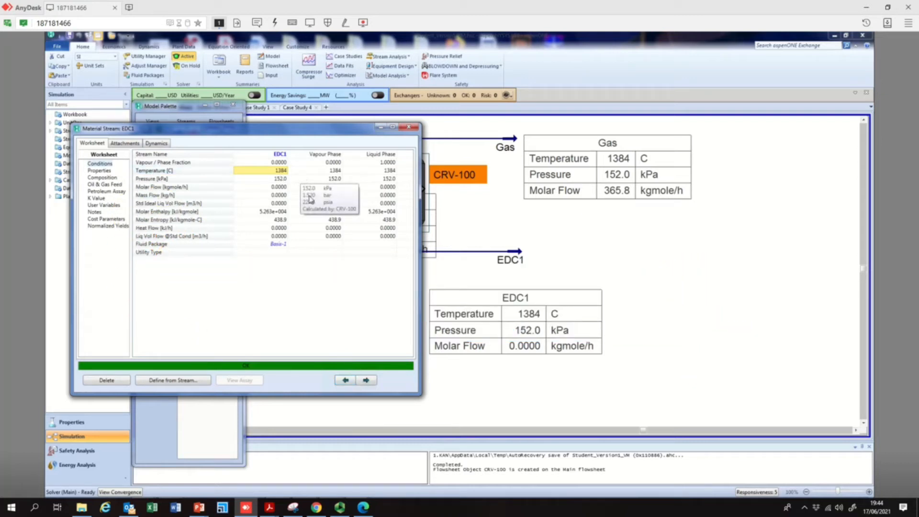
{"action": "left_click", "coordinate": [302, 221]}
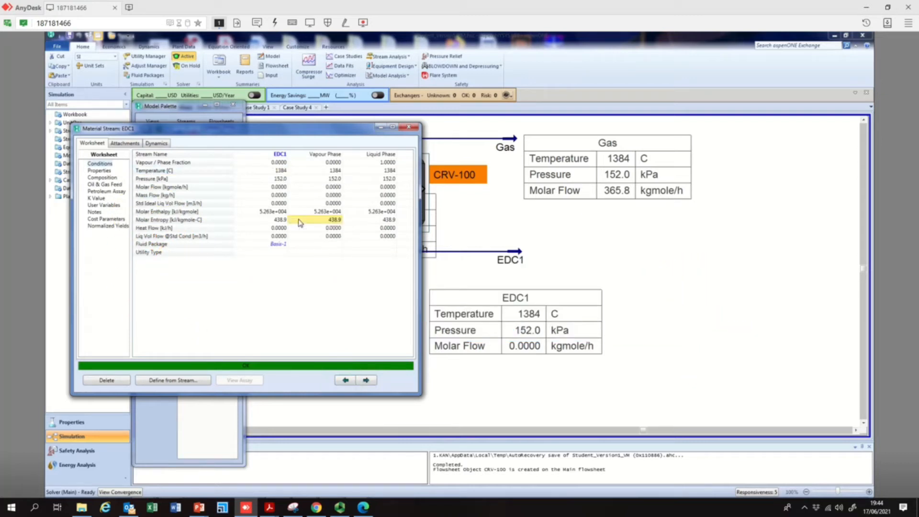
{"action": "left_click", "coordinate": [409, 127]}
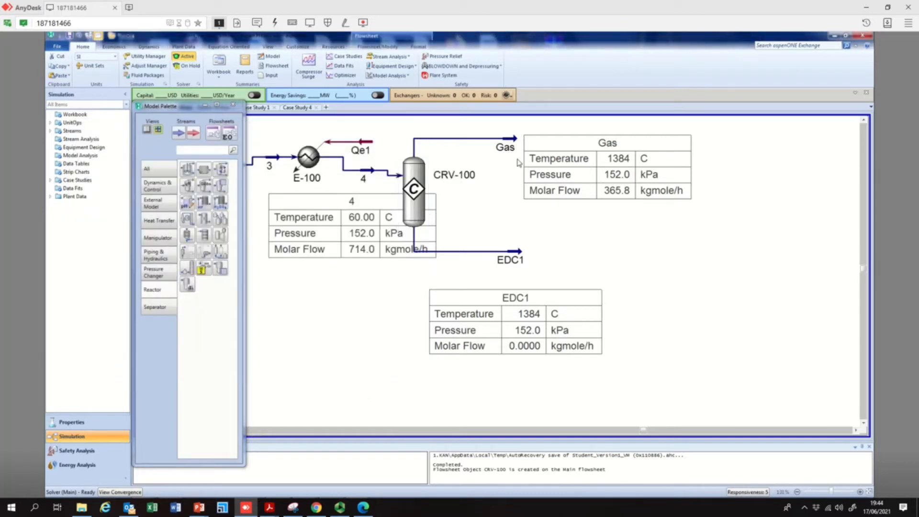
Select the reactor and tables, then open the Gas stream to check its conditions and close it
{"action": "left_click", "coordinate": [422, 218]}
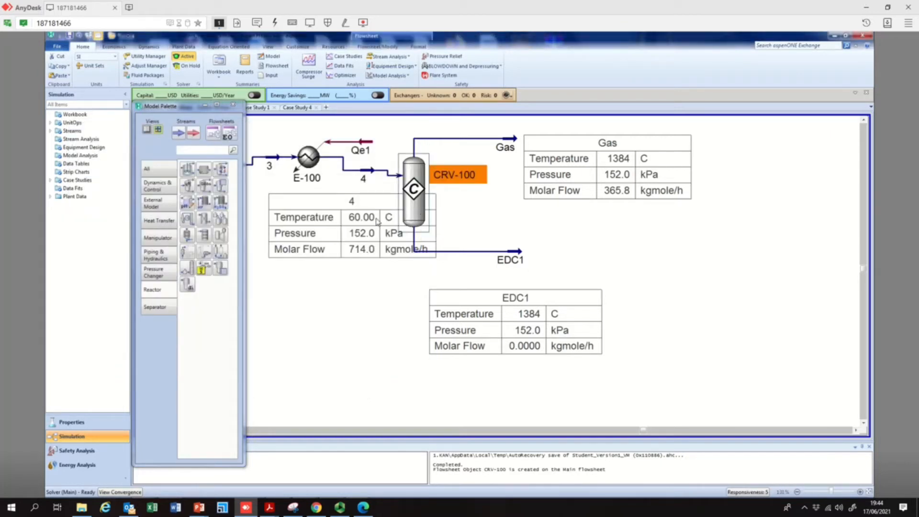
{"action": "left_click", "coordinate": [598, 161]}
{"action": "left_click", "coordinate": [412, 184]}
{"action": "left_click", "coordinate": [516, 143]}
{"action": "double_click", "coordinate": [515, 143]}
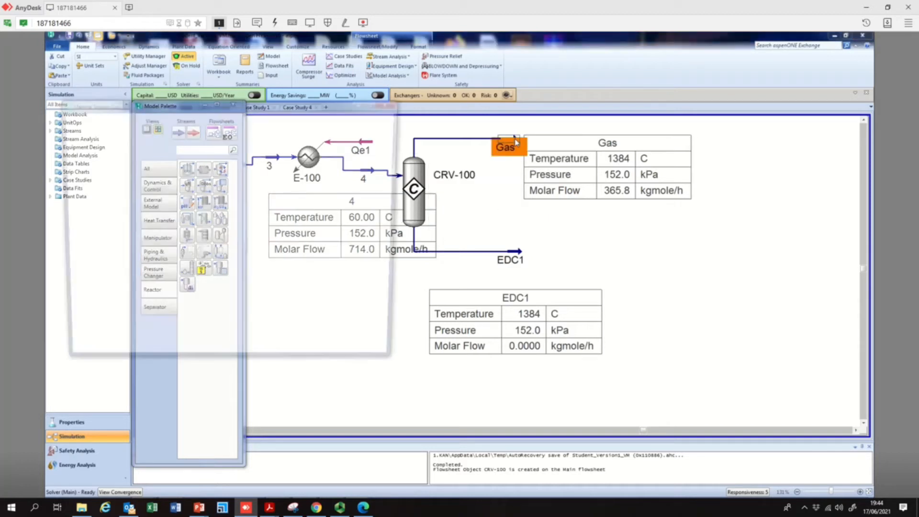
{"action": "left_click", "coordinate": [264, 155]}
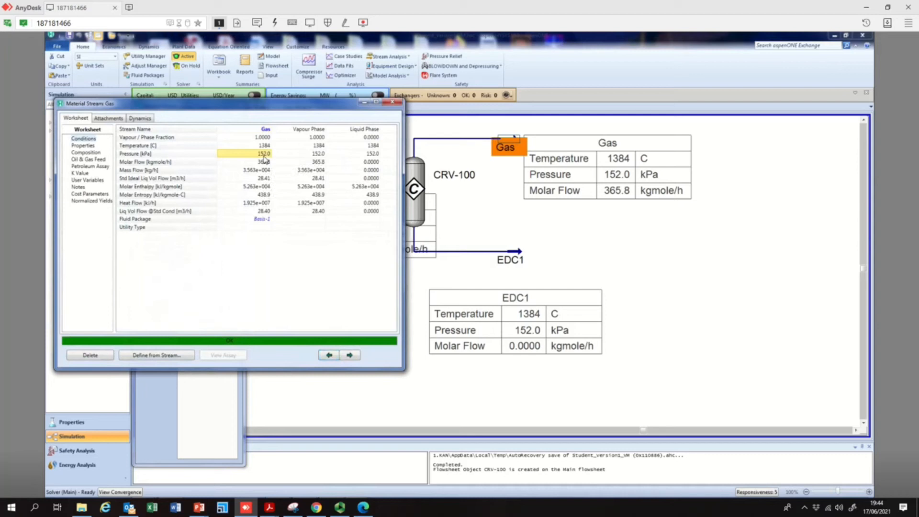
{"action": "left_click", "coordinate": [392, 102]}
Delete the CRV-100 reactor together with its Gas and EDC1 outlet streams and data tables
{"action": "left_click", "coordinate": [556, 299]}
{"action": "left_click_drag", "start_coordinate": [749, 134], "coordinate": [397, 379]}
{"action": "key", "text": "Delete"}
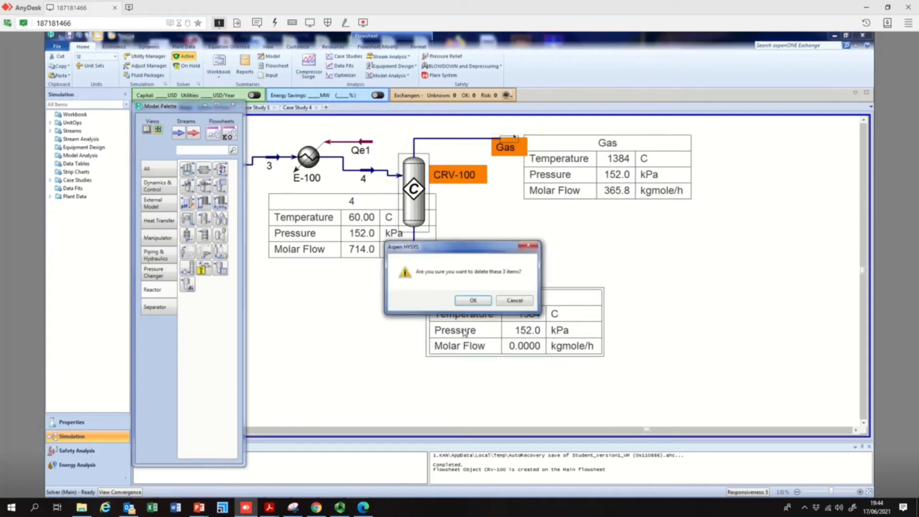
{"action": "left_click", "coordinate": [470, 300]}
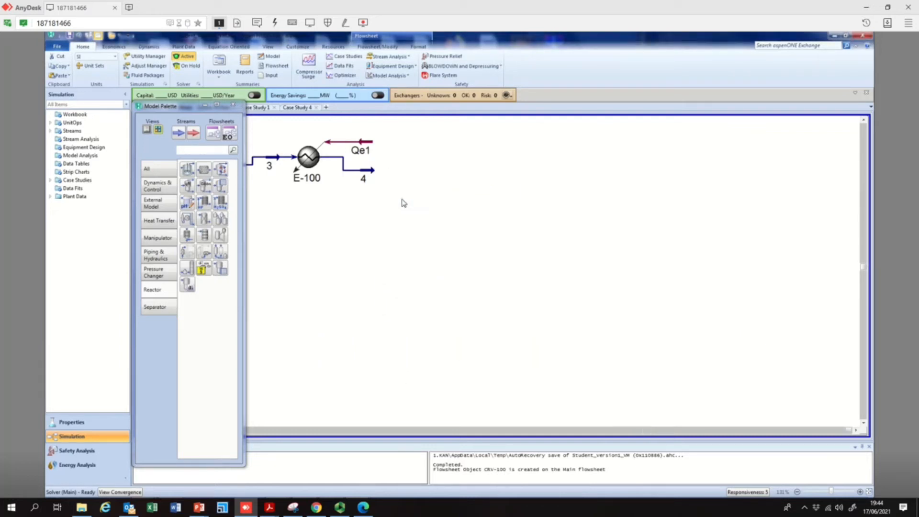
Add a new conversion reactor and name its vapour outlet Vapor and its liquid outlet EDC1
{"action": "left_click_drag", "start_coordinate": [221, 170], "coordinate": [413, 222]}
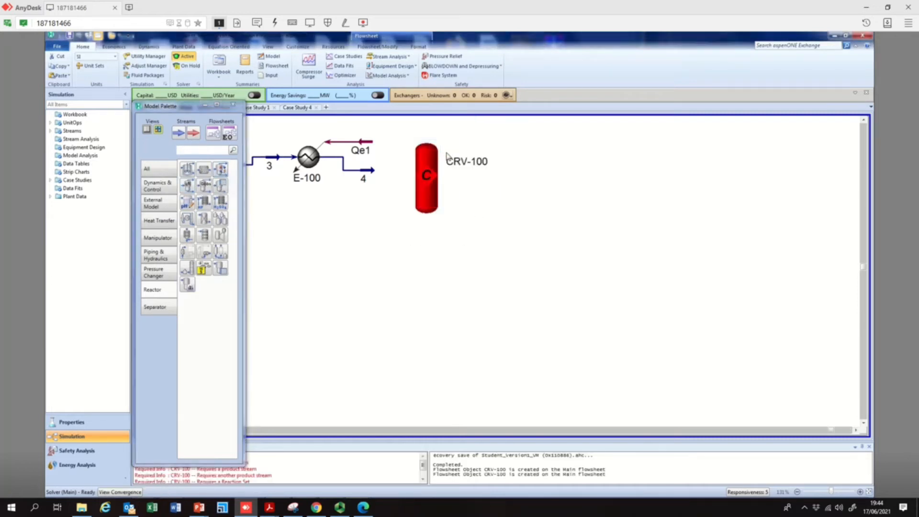
{"action": "double_click", "coordinate": [428, 177]}
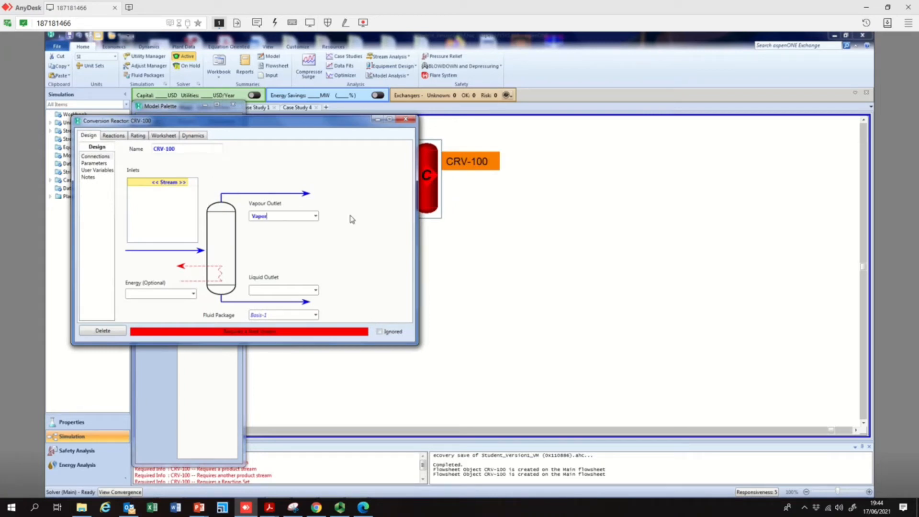
{"action": "type", "text": "Vapor"}
{"action": "left_click", "coordinate": [275, 293]}
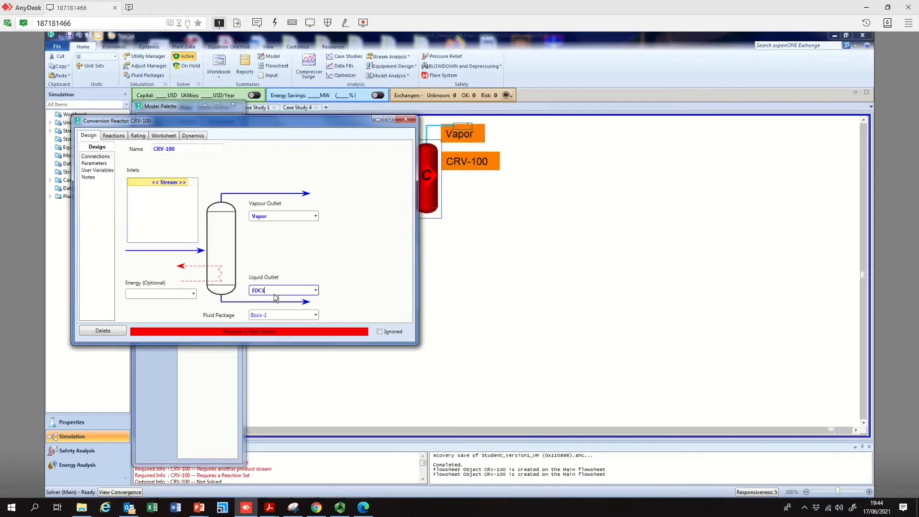
{"action": "key", "text": "Return"}
Connect stream 4 as the reactor's inlet and close the reactor window
{"action": "left_click", "coordinate": [186, 185]}
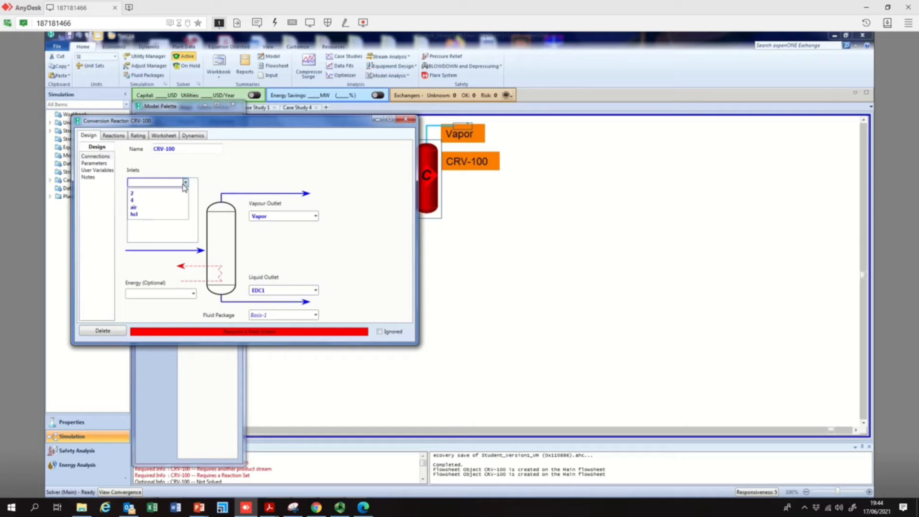
{"action": "left_click", "coordinate": [154, 200]}
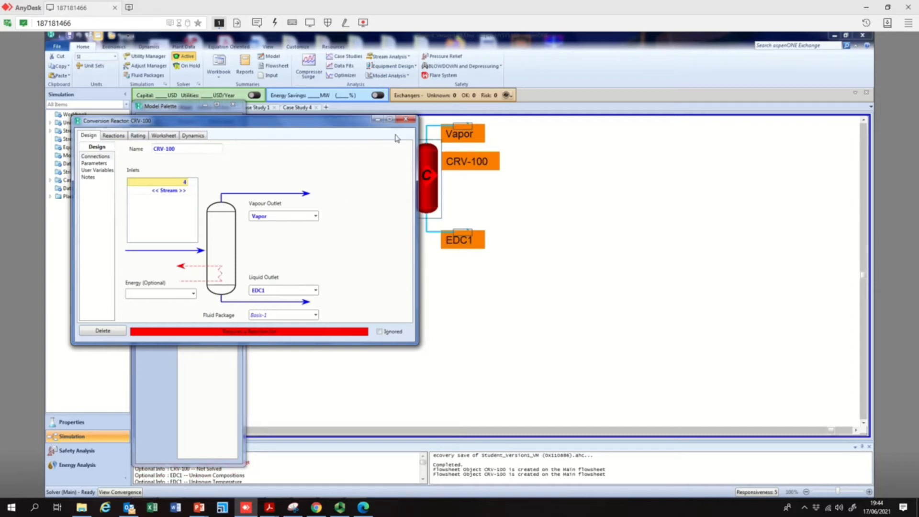
{"action": "left_click", "coordinate": [410, 120]}
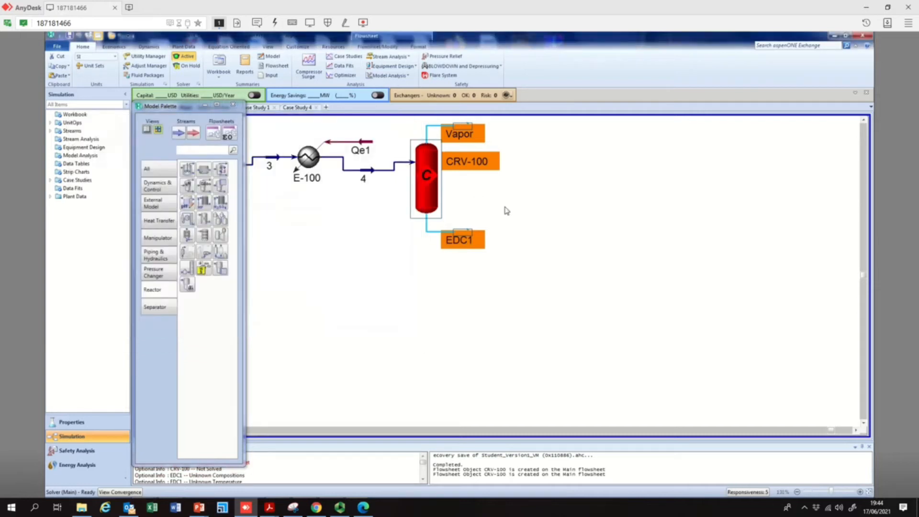
Specify the EDC1 outlet stream at 60 °C and 1.5 kPa, then close its window
{"action": "double_click", "coordinate": [469, 237]}
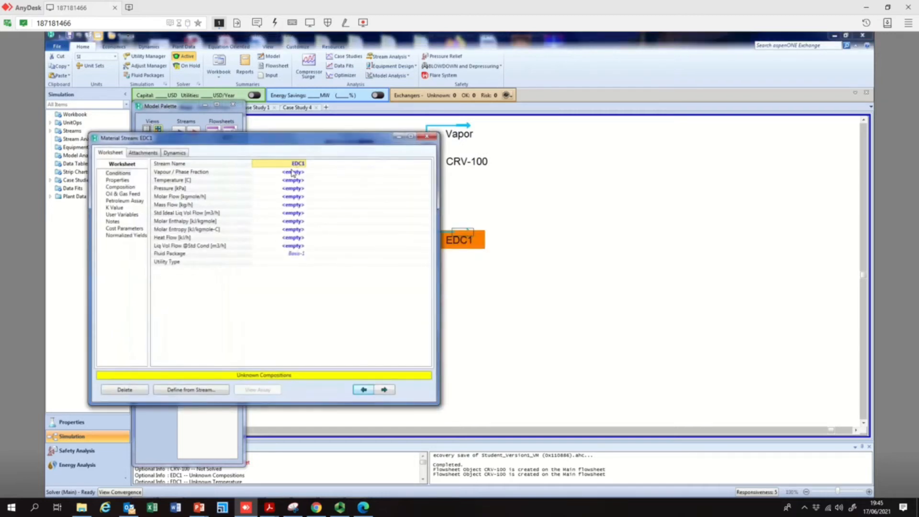
{"action": "left_click", "coordinate": [301, 181]}
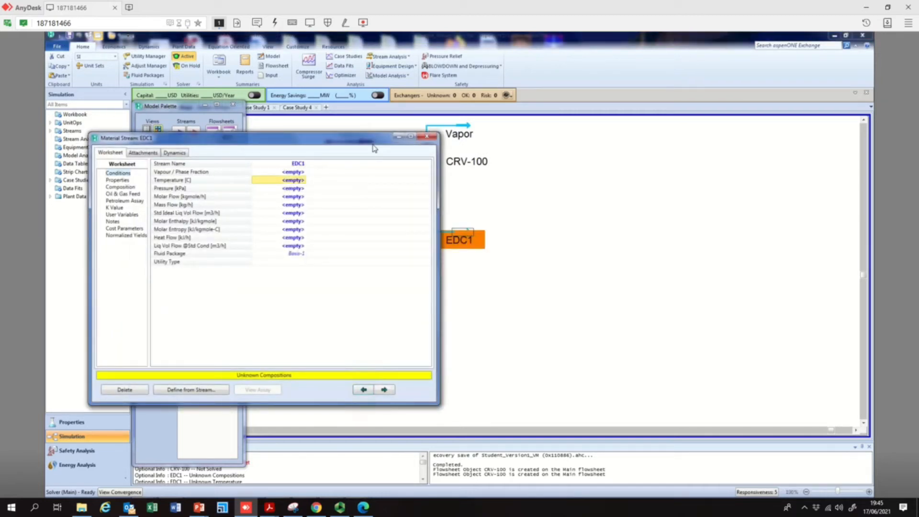
{"action": "type", "text": "60"}
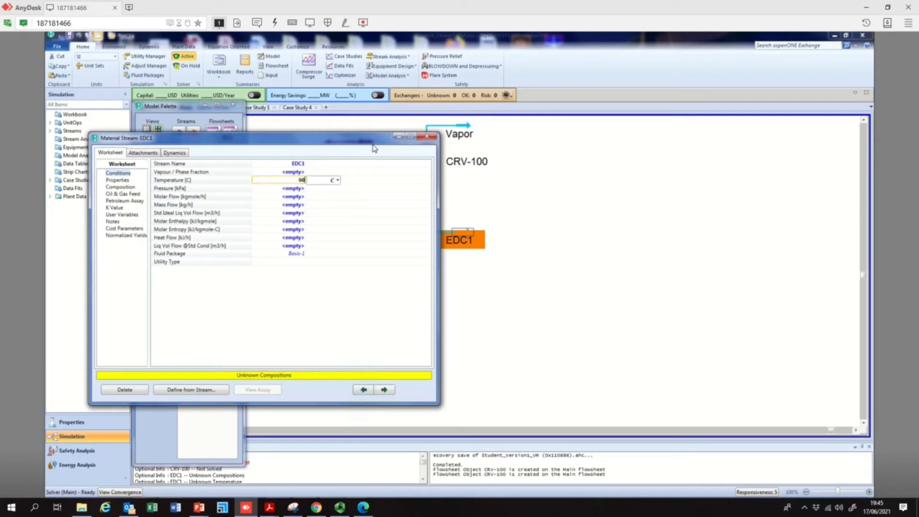
{"action": "key", "text": "Return"}
{"action": "type", "text": "1"}
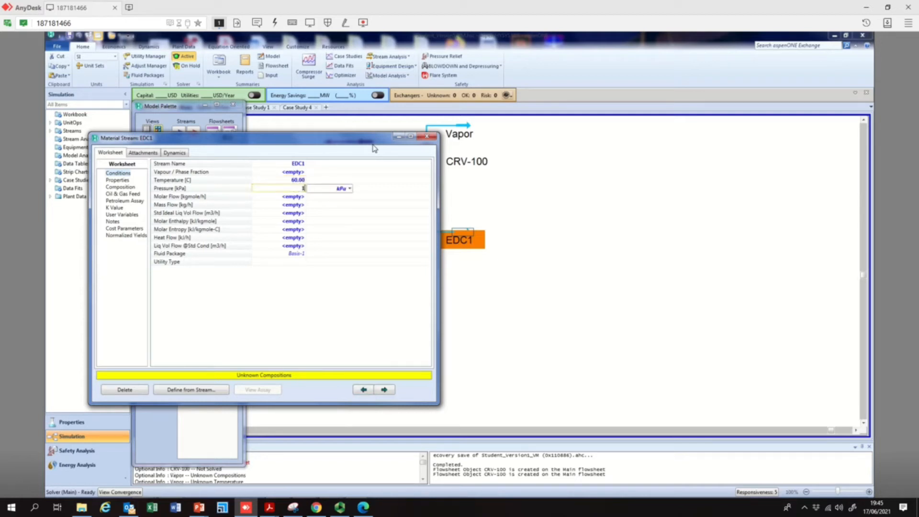
{"action": "type", "text": ".5"}
{"action": "key", "text": "Return"}
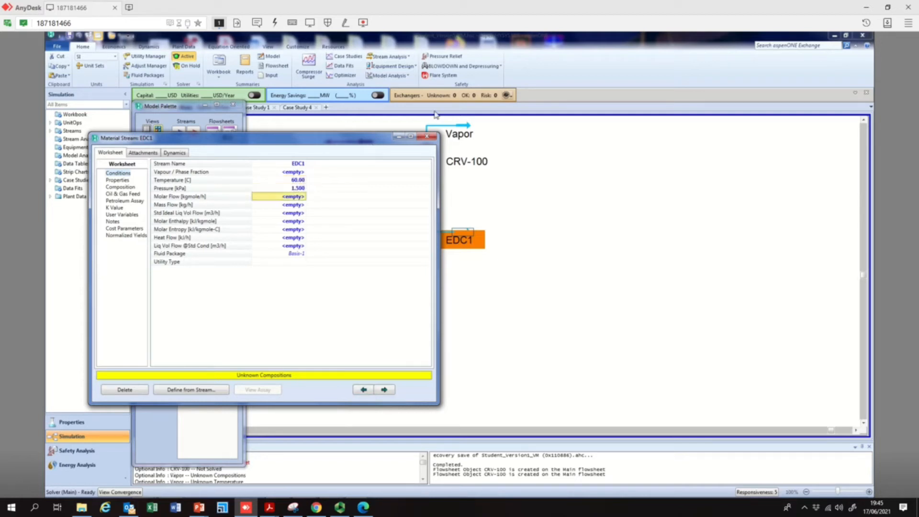
{"action": "left_click", "coordinate": [434, 137]}
Specify the Vapor outlet stream at 60 °C and 1.5 kPa, then close its window
{"action": "double_click", "coordinate": [457, 134]}
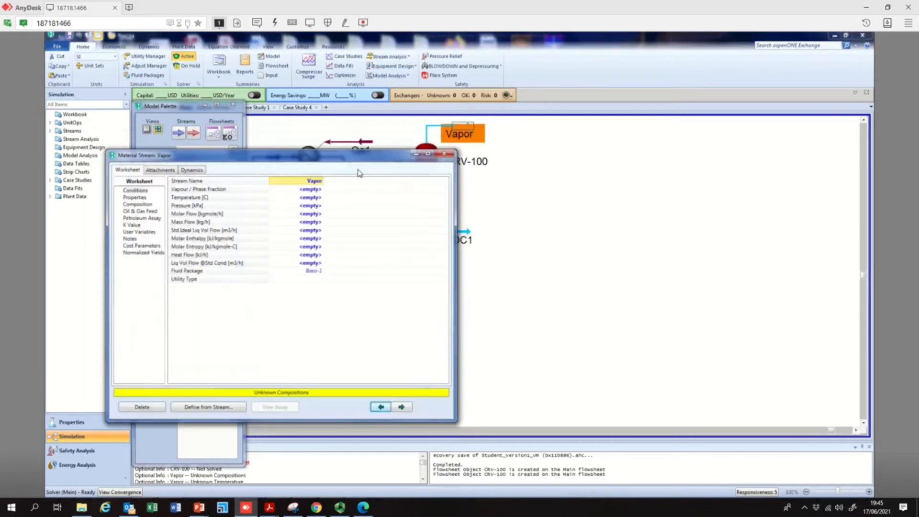
{"action": "left_click", "coordinate": [299, 206]}
{"action": "left_click", "coordinate": [305, 199]}
{"action": "left_click", "coordinate": [305, 200]}
{"action": "key", "text": "Return"}
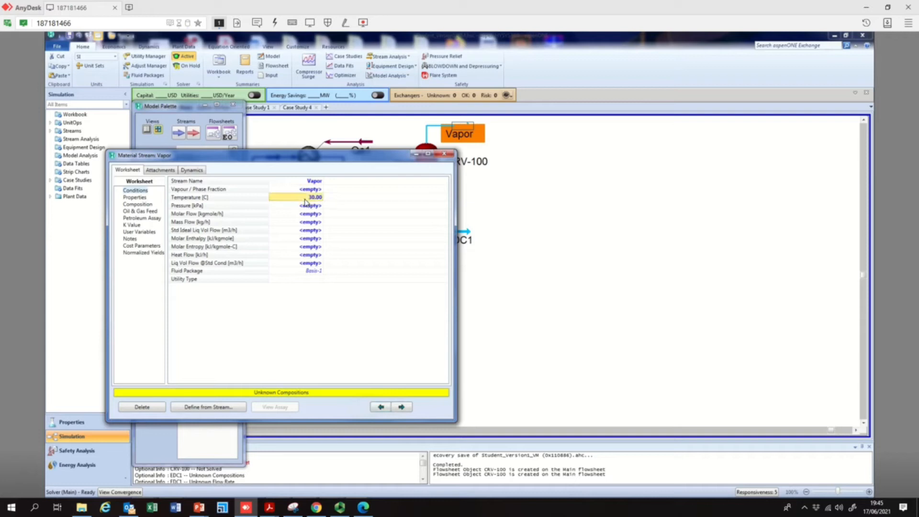
{"action": "type", "text": "60"}
{"action": "key", "text": "Return"}
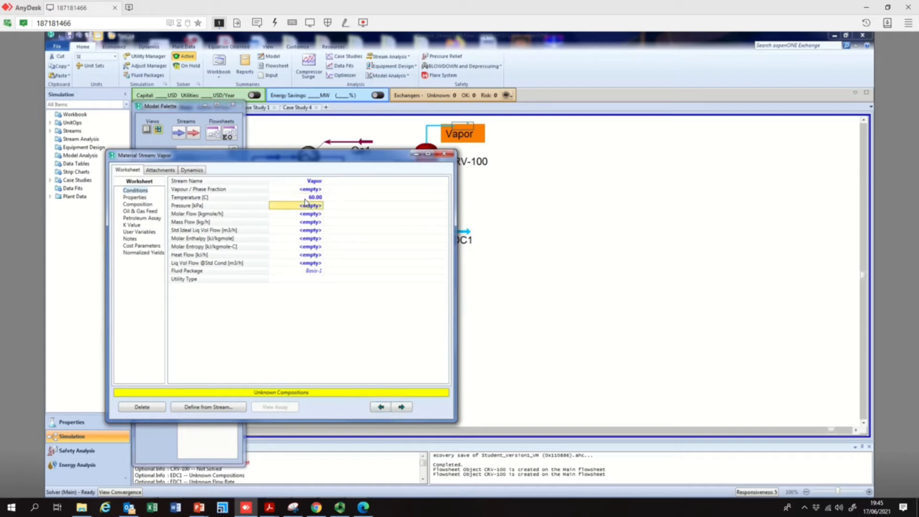
{"action": "type", "text": "1.5"}
{"action": "key", "text": "Return"}
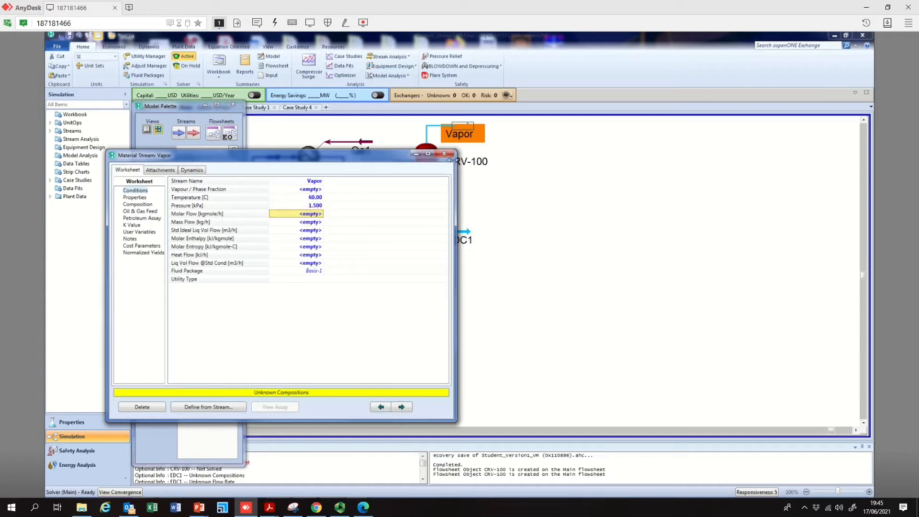
{"action": "left_click", "coordinate": [444, 153]}
Assign reaction set Set-2 with reaction Rxn-5 to the conversion reactor and close the reactor window
{"action": "double_click", "coordinate": [432, 176]}
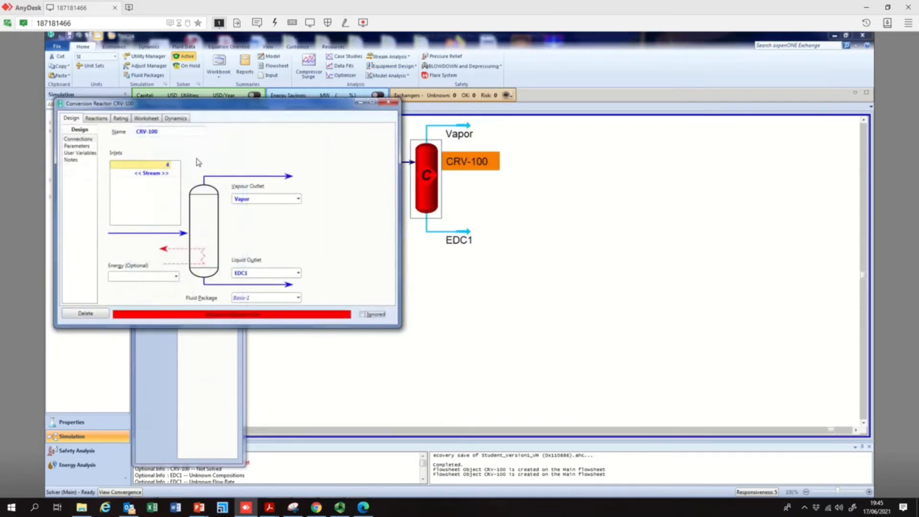
{"action": "left_click", "coordinate": [100, 118]}
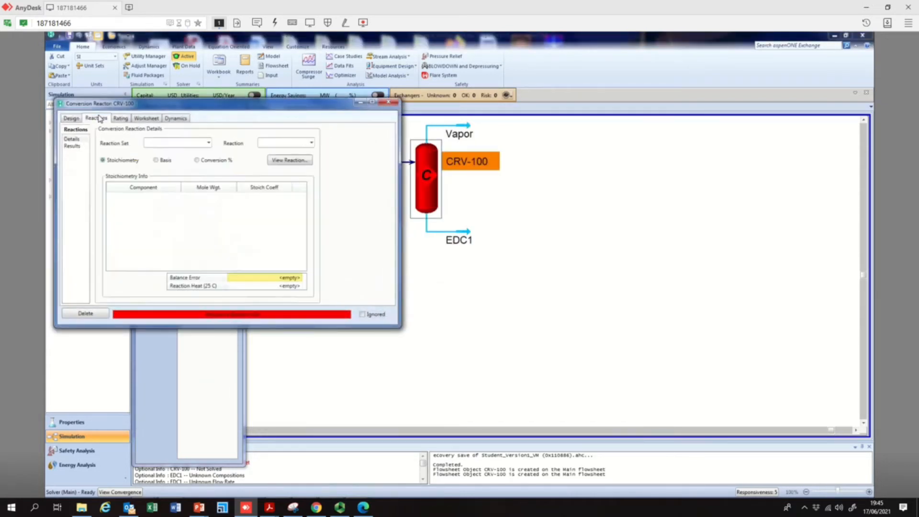
{"action": "left_click", "coordinate": [209, 143]}
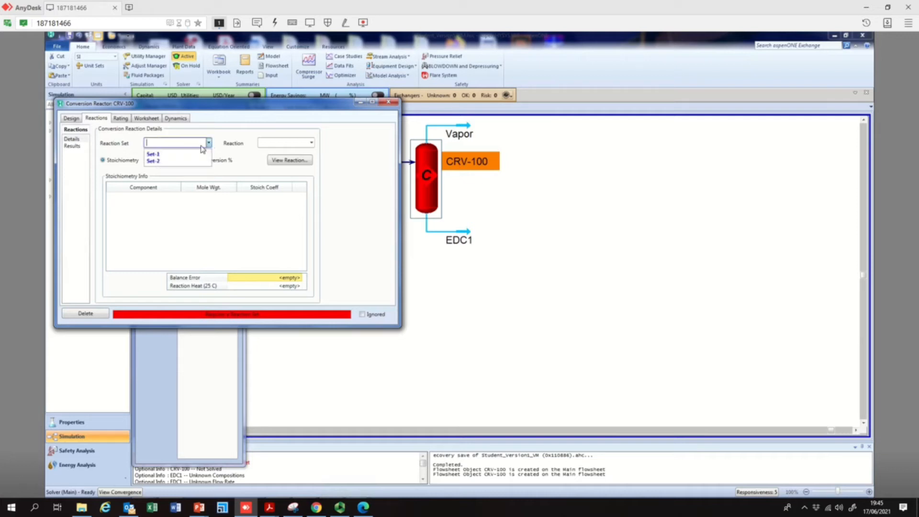
{"action": "left_click", "coordinate": [166, 161]}
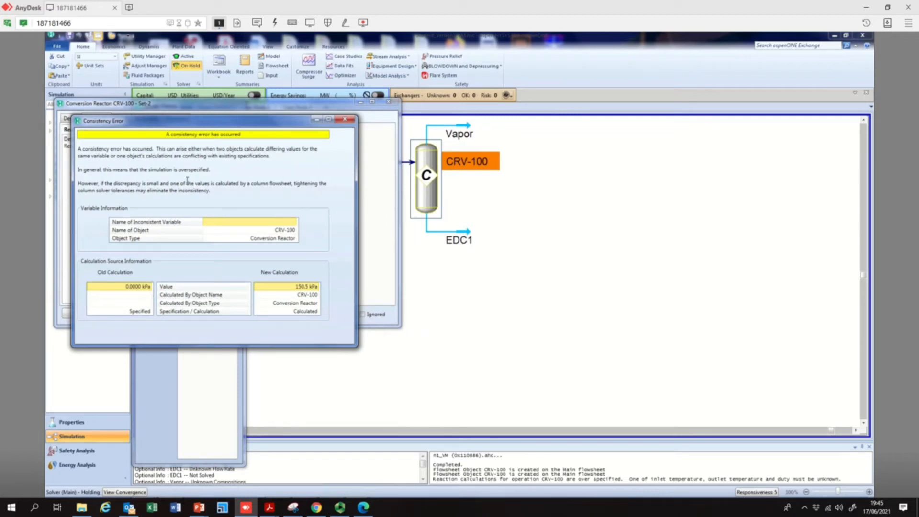
{"action": "left_click", "coordinate": [344, 120]}
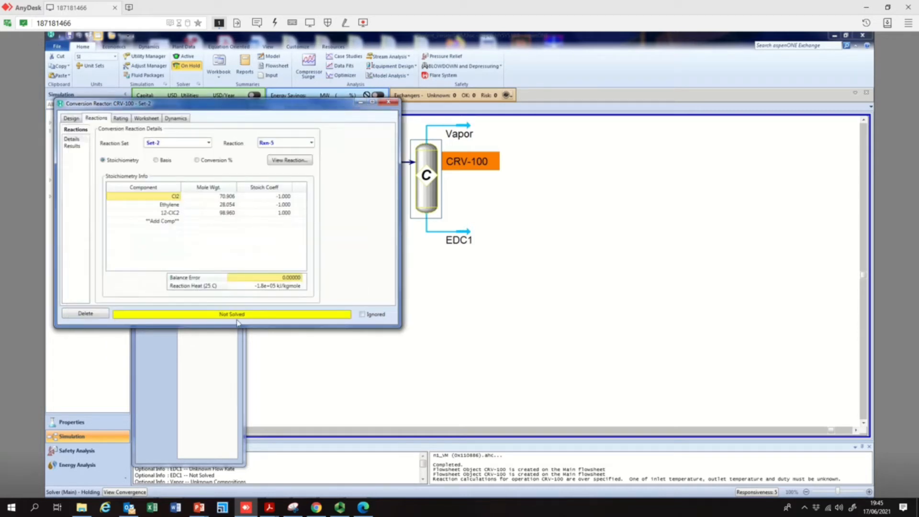
{"action": "left_click", "coordinate": [313, 143]}
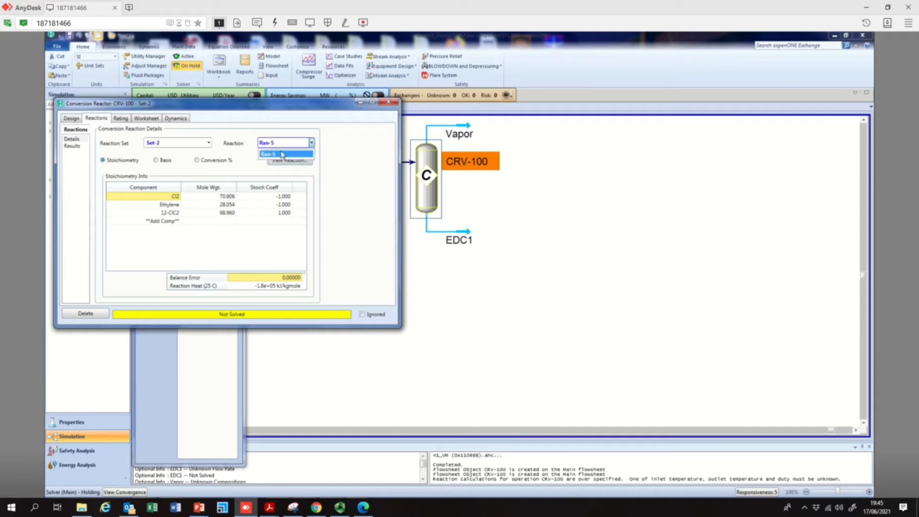
{"action": "left_click", "coordinate": [282, 154]}
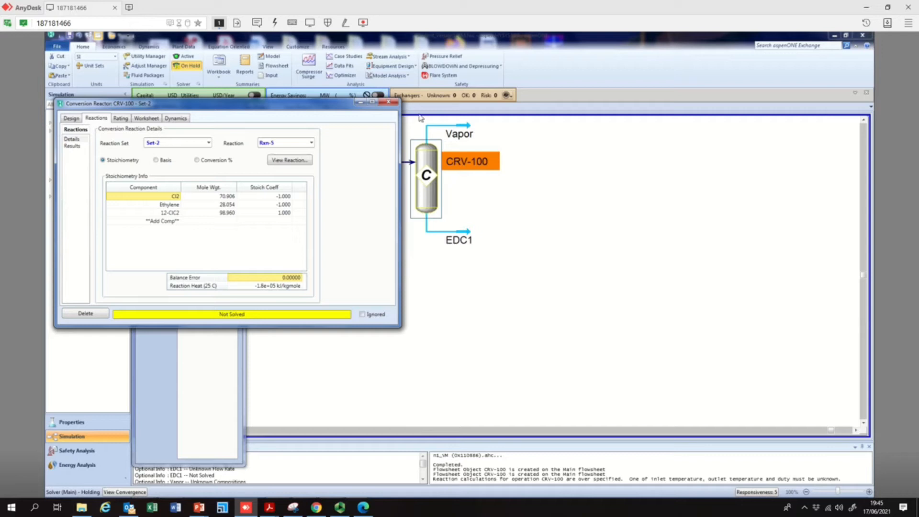
{"action": "left_click", "coordinate": [387, 104]}
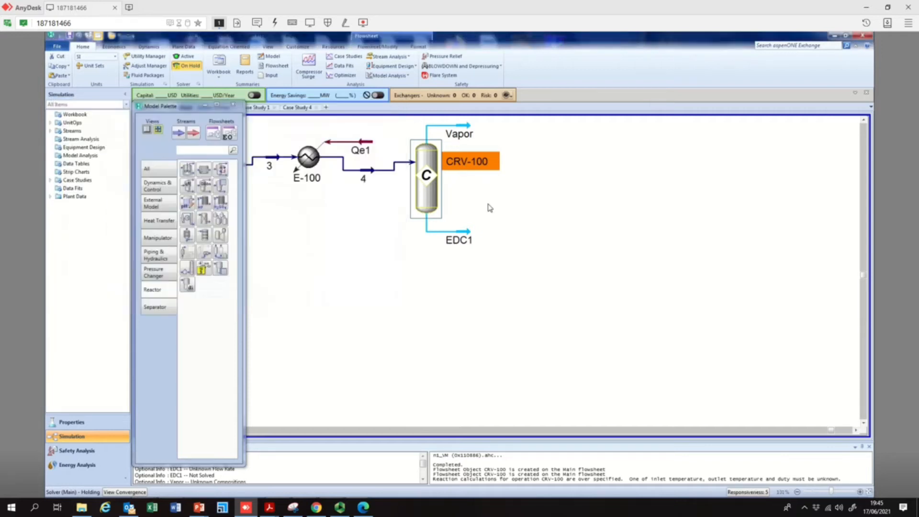
Clear the temperature and pressure specifications from the EDC1 stream, keeping the Vapor stream when asked to delete it
{"action": "double_click", "coordinate": [472, 239]}
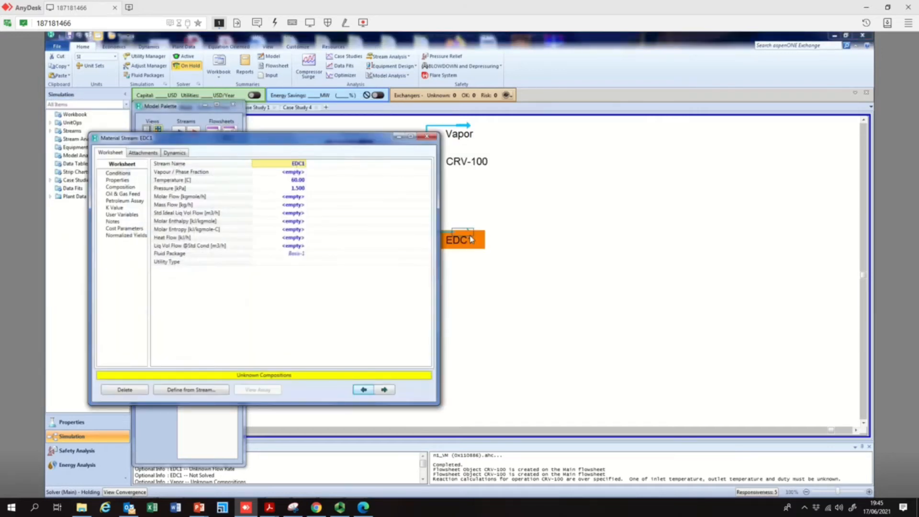
{"action": "left_click", "coordinate": [127, 188]}
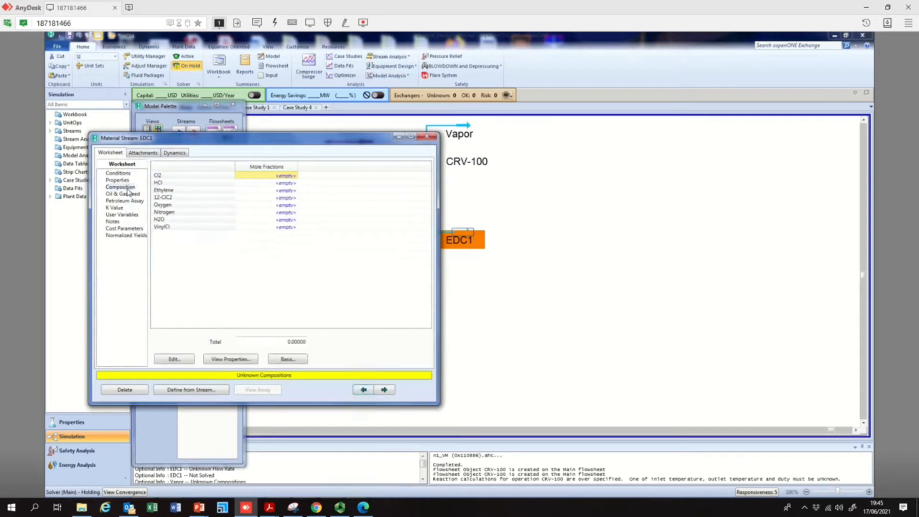
{"action": "left_click", "coordinate": [129, 181]}
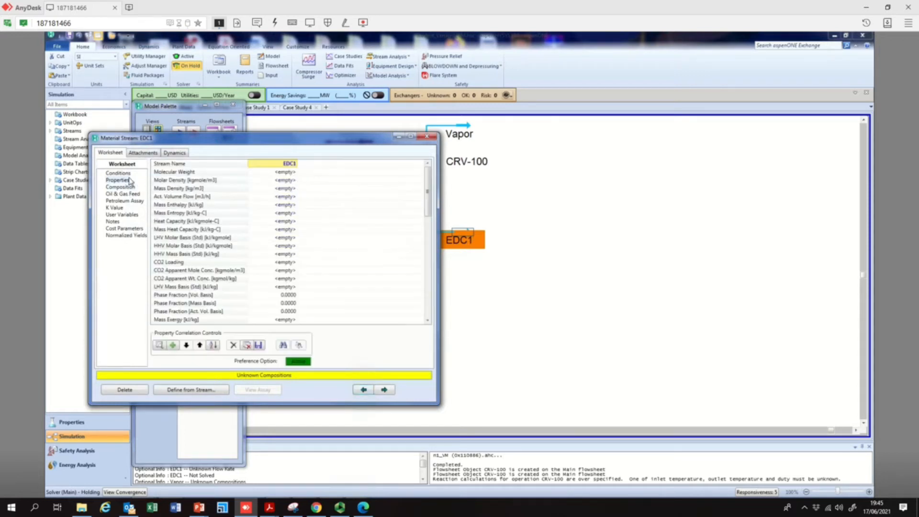
{"action": "left_click", "coordinate": [126, 173]}
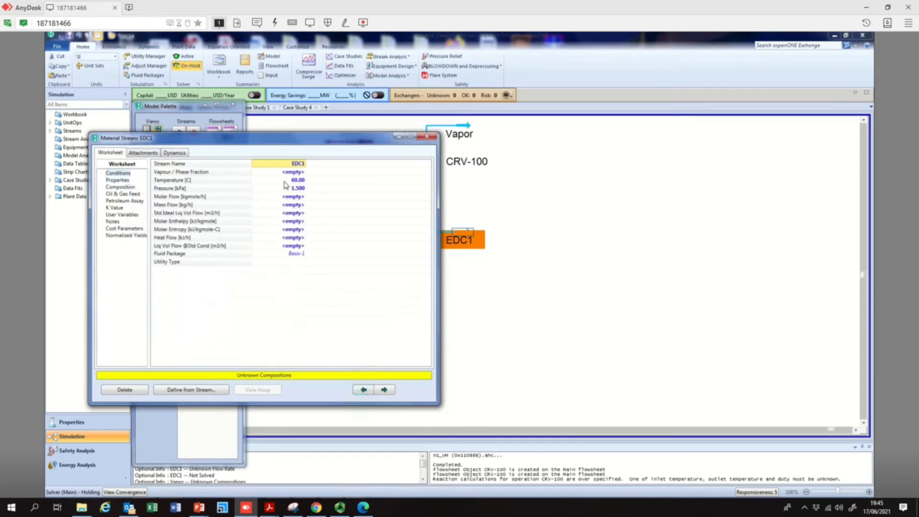
{"action": "left_click", "coordinate": [286, 182]}
{"action": "key", "text": "Delete"}
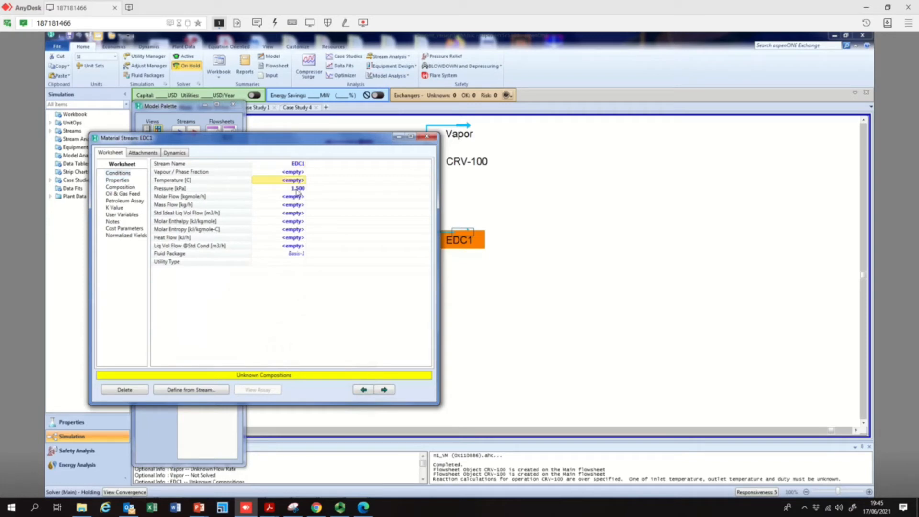
{"action": "left_click", "coordinate": [296, 190]}
{"action": "key", "text": "Delete"}
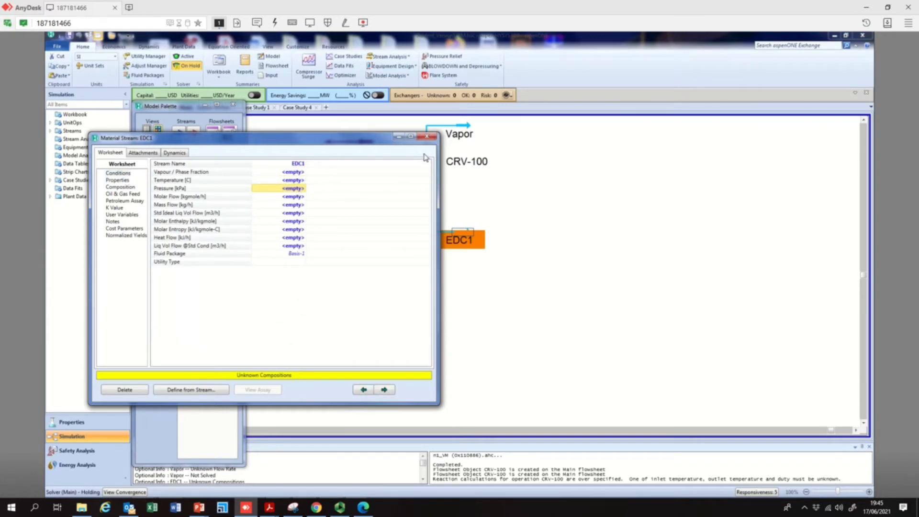
{"action": "left_click", "coordinate": [430, 137]}
{"action": "key", "text": "Delete"}
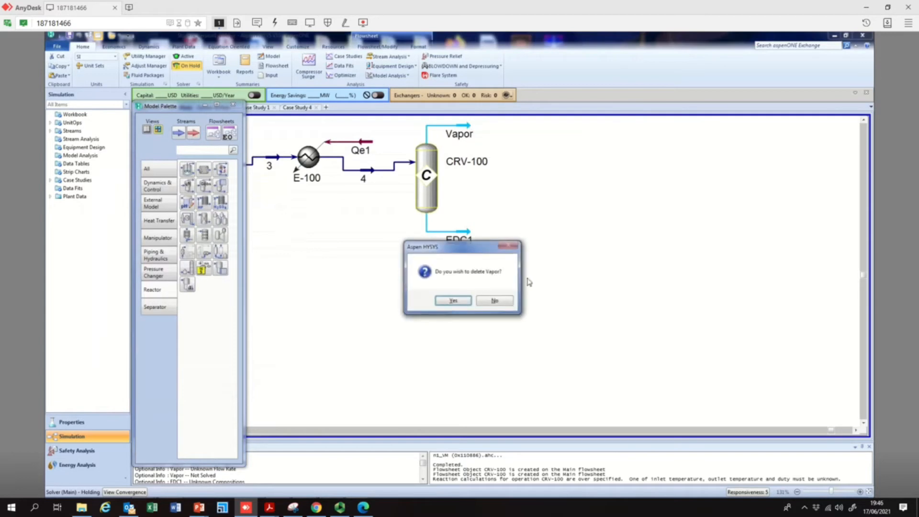
{"action": "left_click", "coordinate": [503, 302]}
Clear the temperature and pressure specifications from the Vapor stream and close its window
{"action": "double_click", "coordinate": [459, 134]}
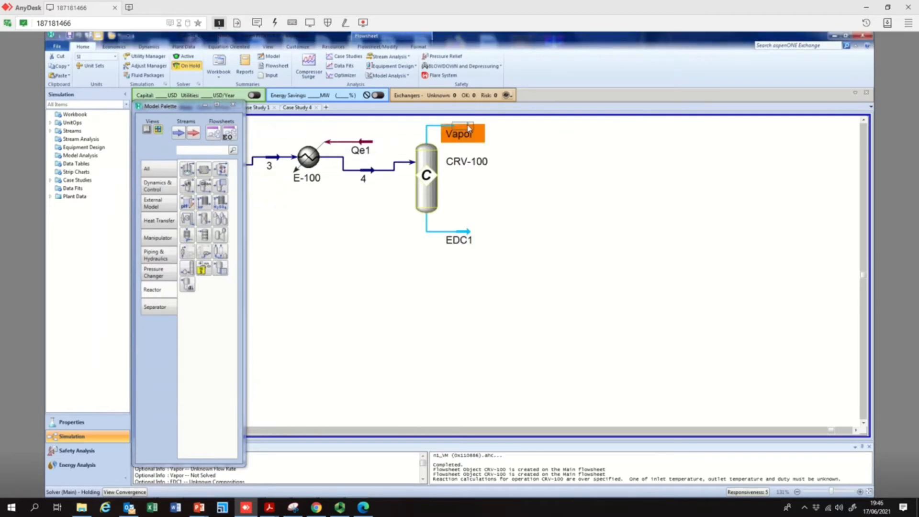
{"action": "left_click", "coordinate": [316, 198]}
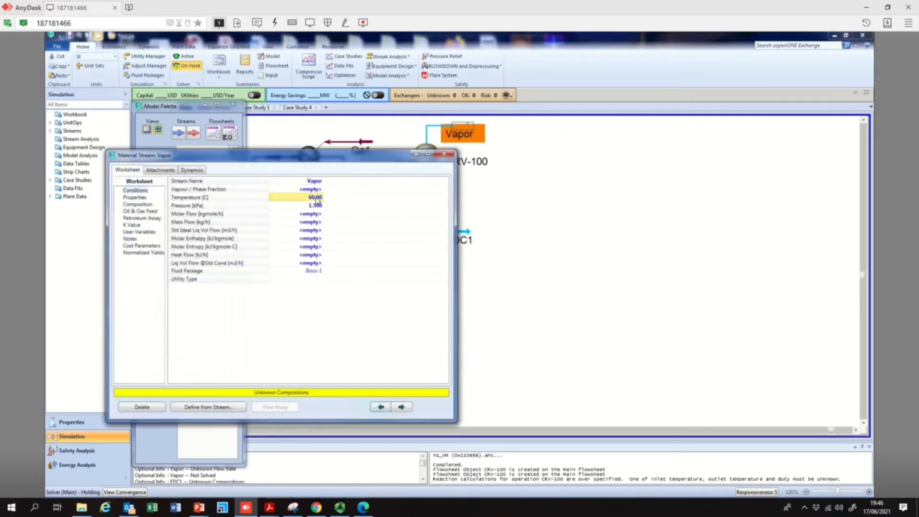
{"action": "key", "text": "Delete"}
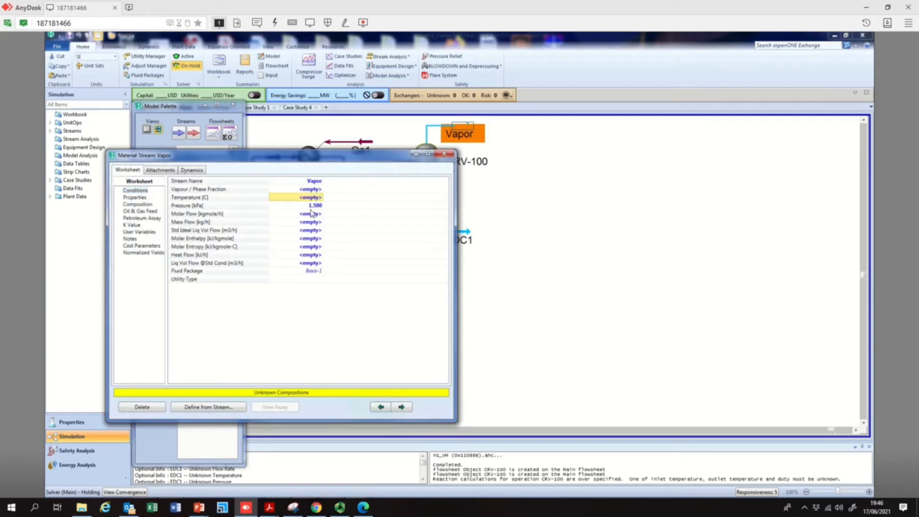
{"action": "key", "text": "Down"}
{"action": "key", "text": "Delete"}
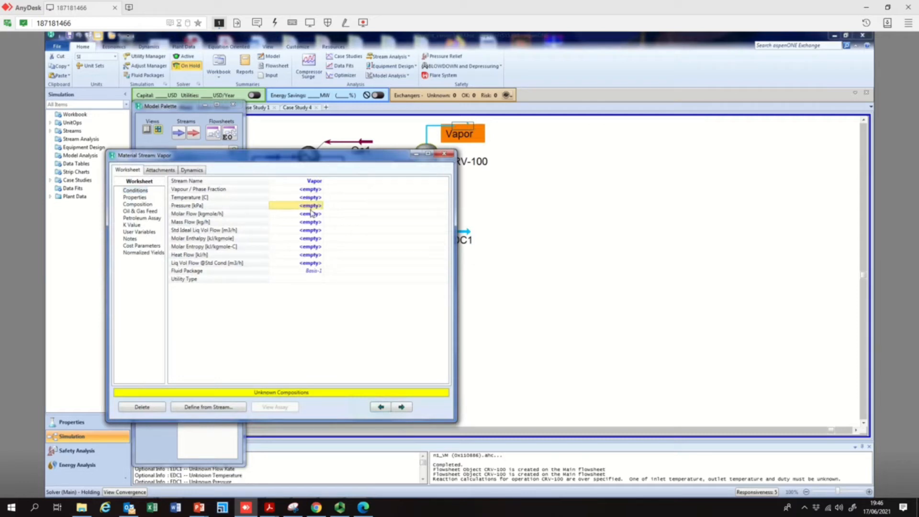
{"action": "left_click", "coordinate": [444, 154]}
Reopen and close the reactor window, then set the solver back to active
{"action": "double_click", "coordinate": [426, 177]}
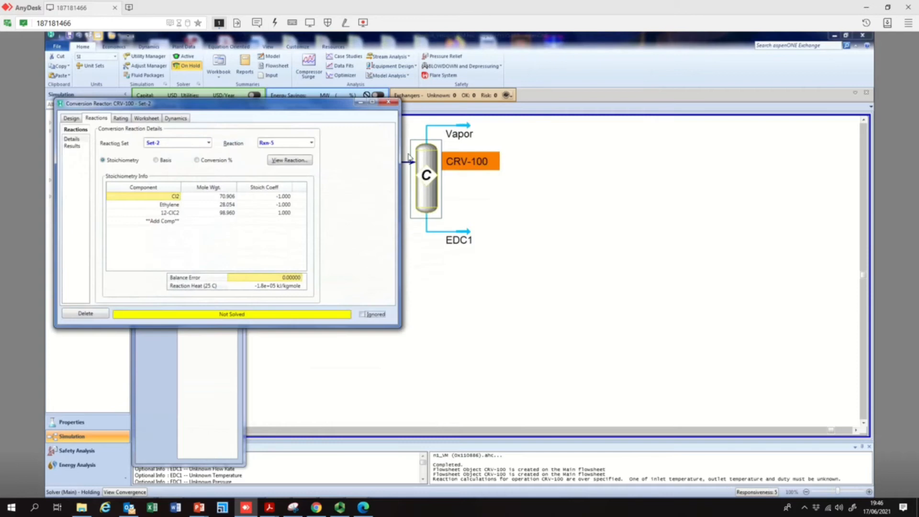
{"action": "left_click", "coordinate": [384, 104]}
{"action": "left_click", "coordinate": [182, 57]}
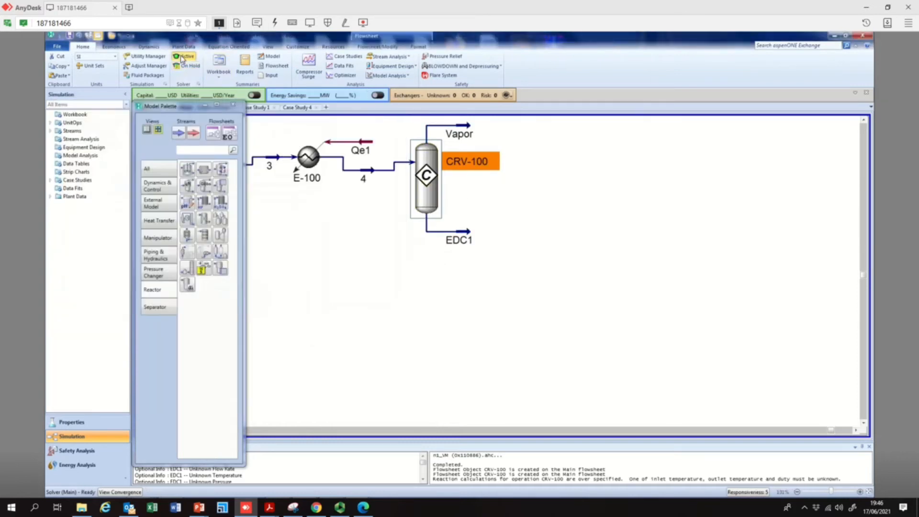
Open the EDC1 stream and examine its calculated conditions
{"action": "double_click", "coordinate": [470, 232]}
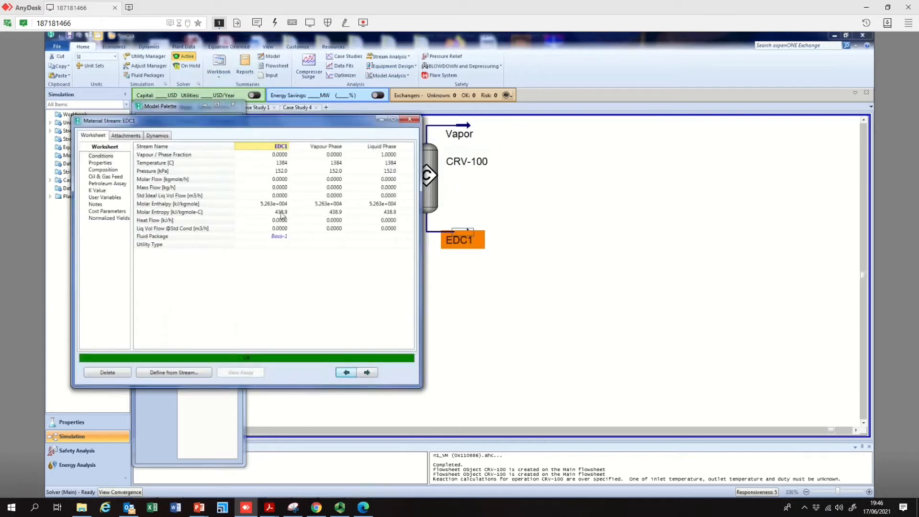
{"action": "mouse_move", "coordinate": [284, 210]}
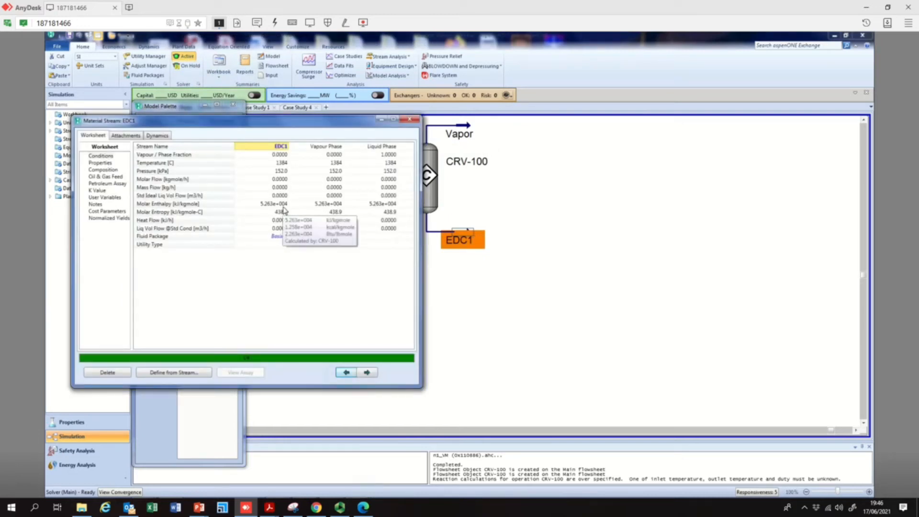
{"action": "left_click_drag", "start_coordinate": [293, 125], "coordinate": [721, 171]}
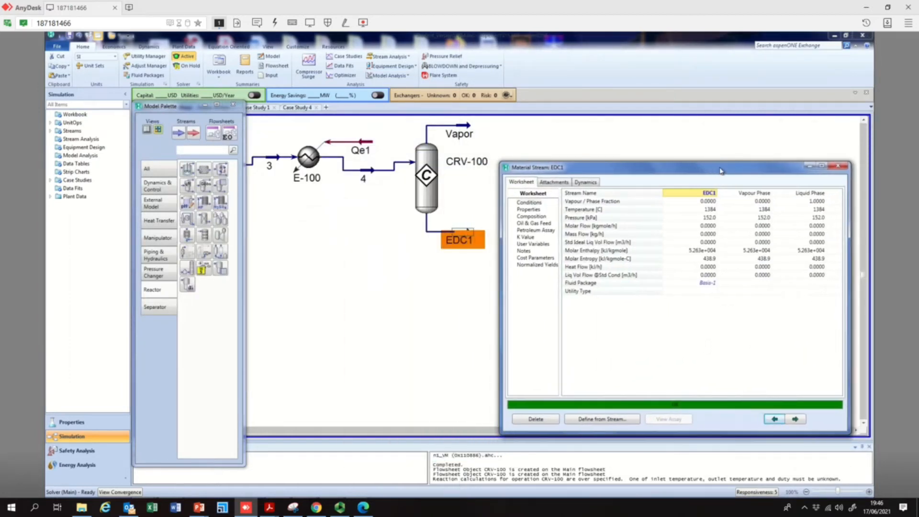
{"action": "left_click", "coordinate": [709, 216]}
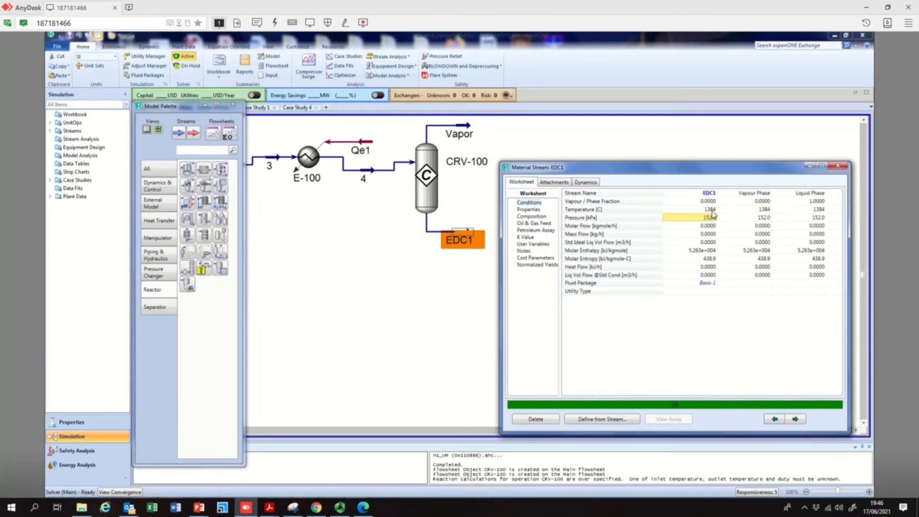
{"action": "left_click", "coordinate": [712, 212]}
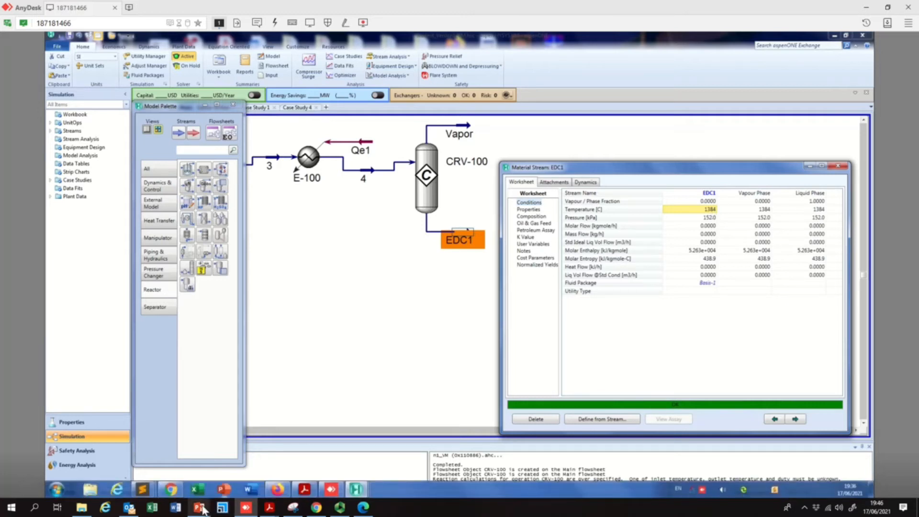
{"action": "mouse_move", "coordinate": [338, 510]}
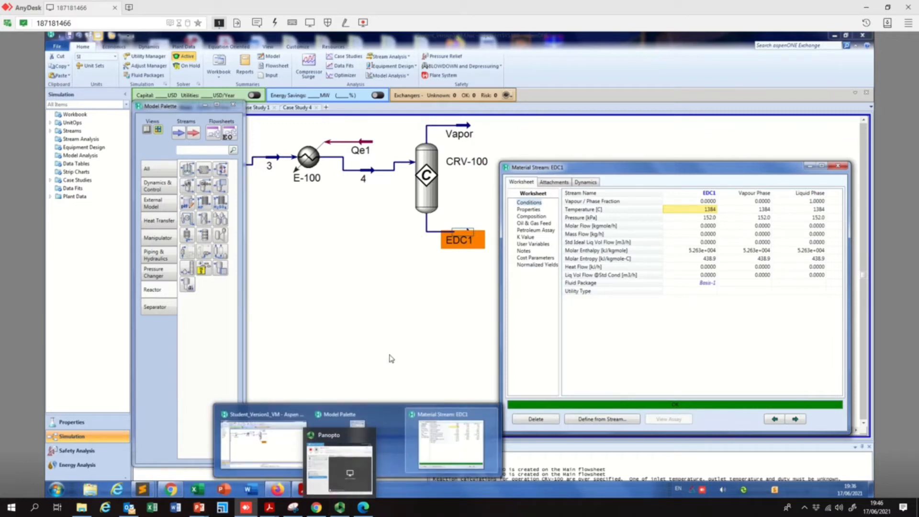
{"action": "left_click", "coordinate": [340, 508]}
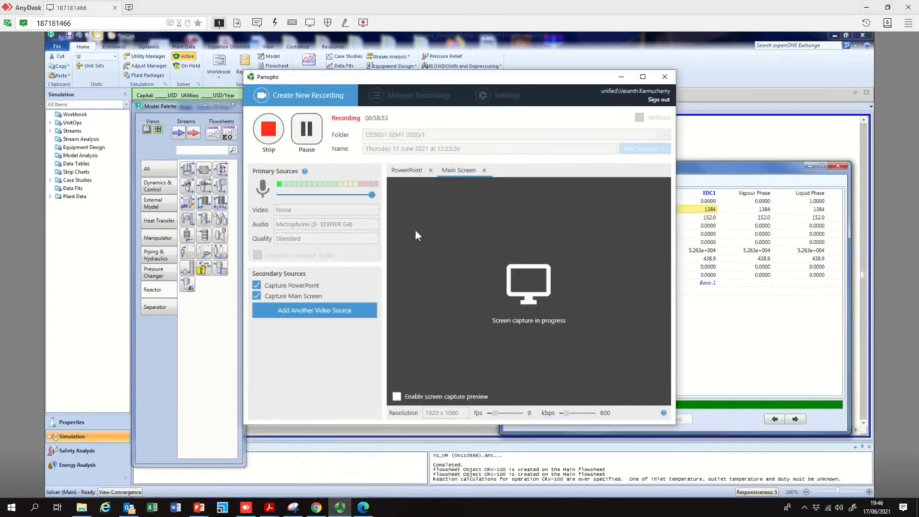
{"action": "left_click", "coordinate": [621, 77]}
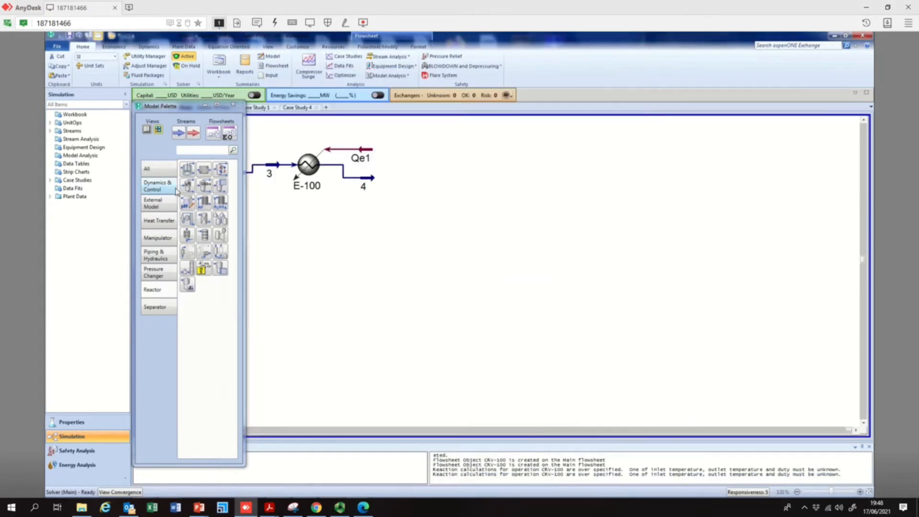
Place a new conversion reactor to the right of stream 4 and open its window
{"action": "left_click", "coordinate": [222, 171]}
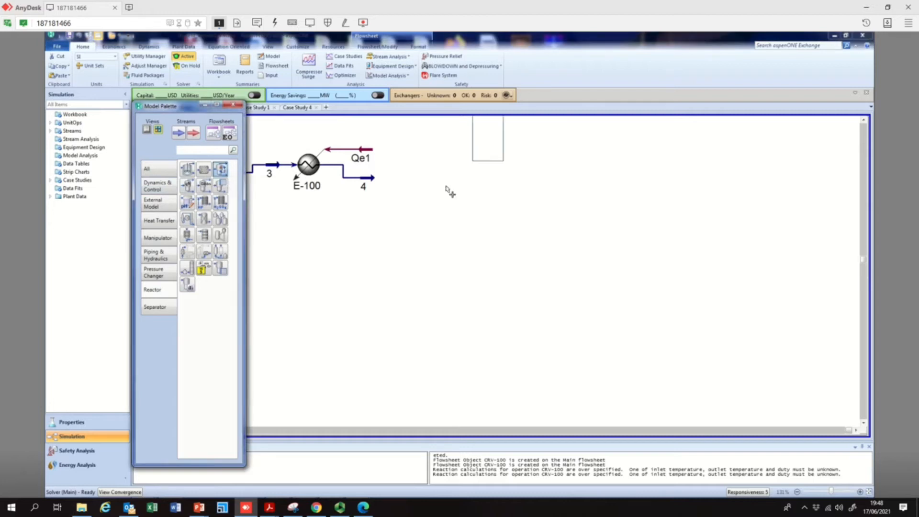
{"action": "left_click", "coordinate": [396, 225]}
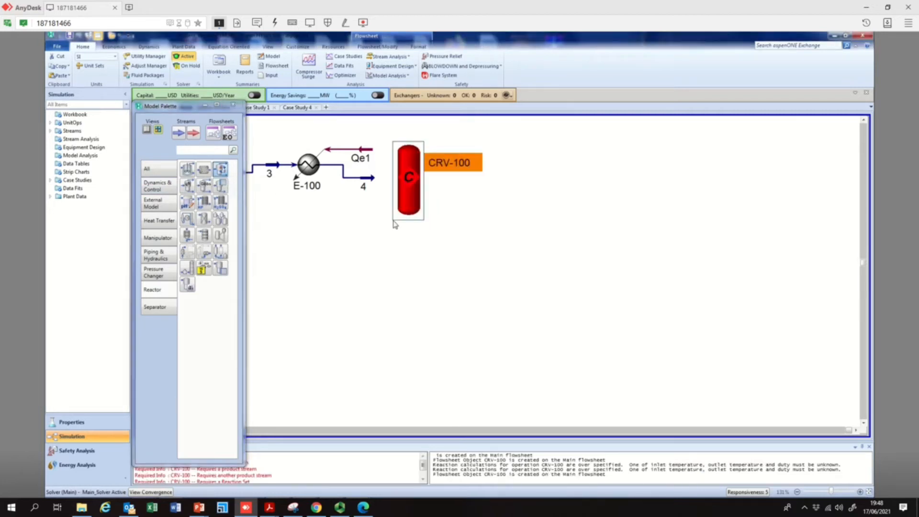
{"action": "double_click", "coordinate": [410, 188]}
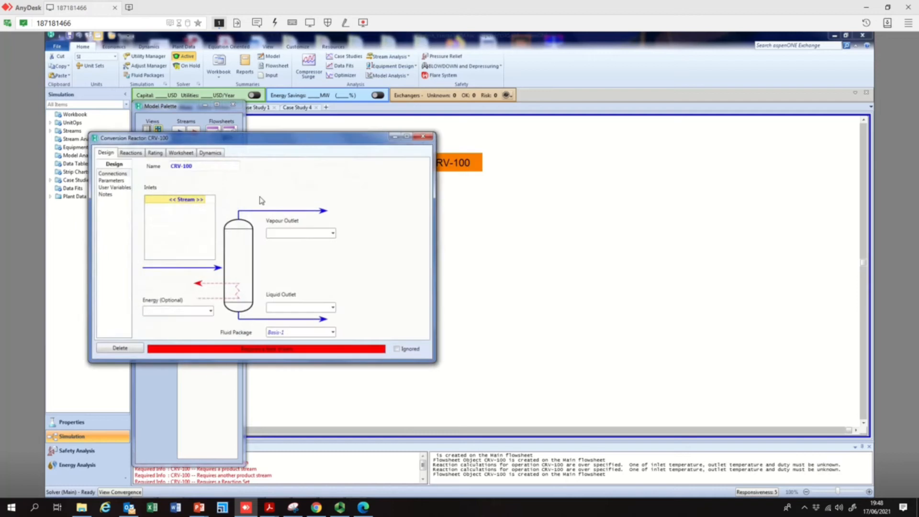
Connect stream 4 as the reactor inlet, with Vapor as the vapour outlet and EDC1 as the liquid outlet
{"action": "left_click", "coordinate": [204, 200]}
{"action": "left_click", "coordinate": [155, 213]}
{"action": "left_click_drag", "start_coordinate": [234, 141], "coordinate": [647, 162]}
{"action": "left_click", "coordinate": [695, 249]}
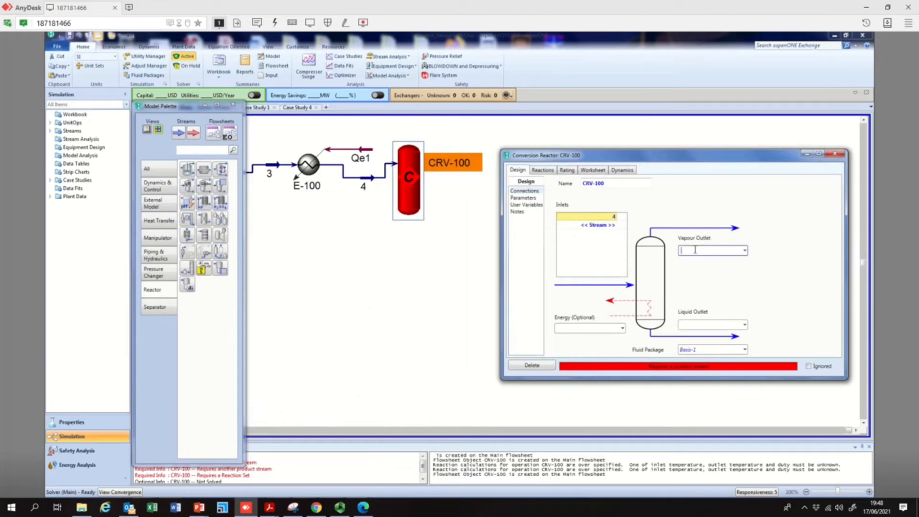
{"action": "type", "text": "Vapor"}
{"action": "left_click", "coordinate": [697, 324]}
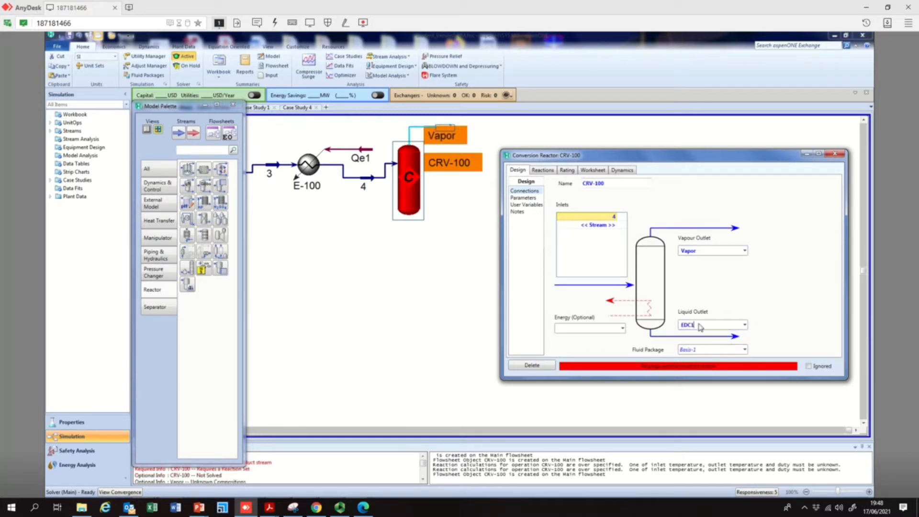
Assign reaction set Set-2 to the reactor, close it, and open the EDC1 stream to check it
{"action": "left_click", "coordinate": [543, 171]}
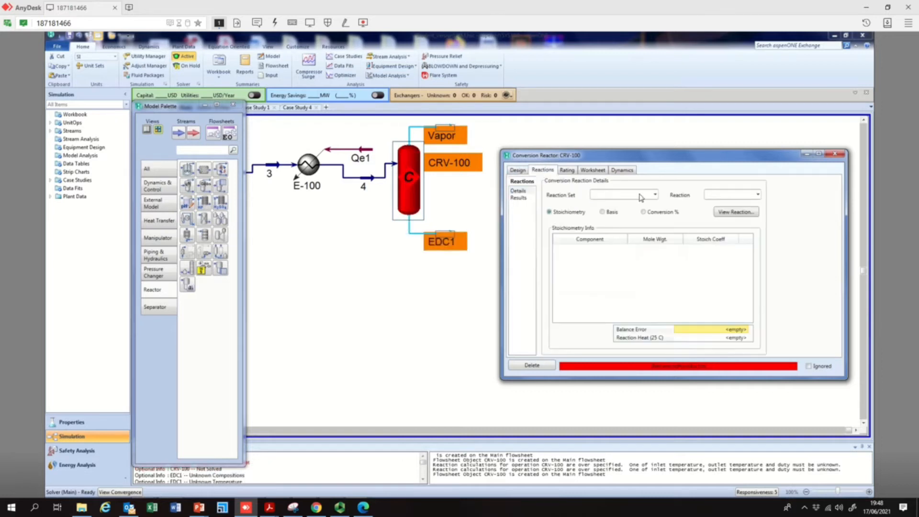
{"action": "left_click", "coordinate": [655, 195]}
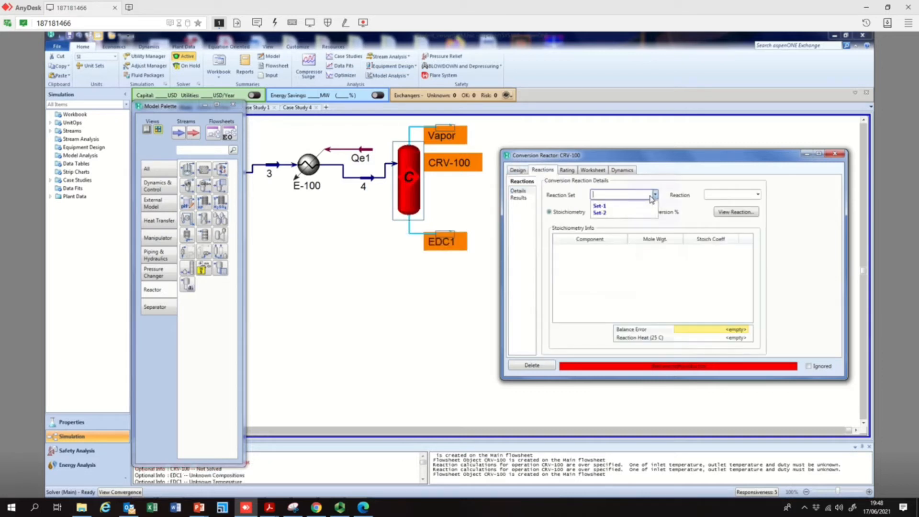
{"action": "left_click", "coordinate": [616, 213]}
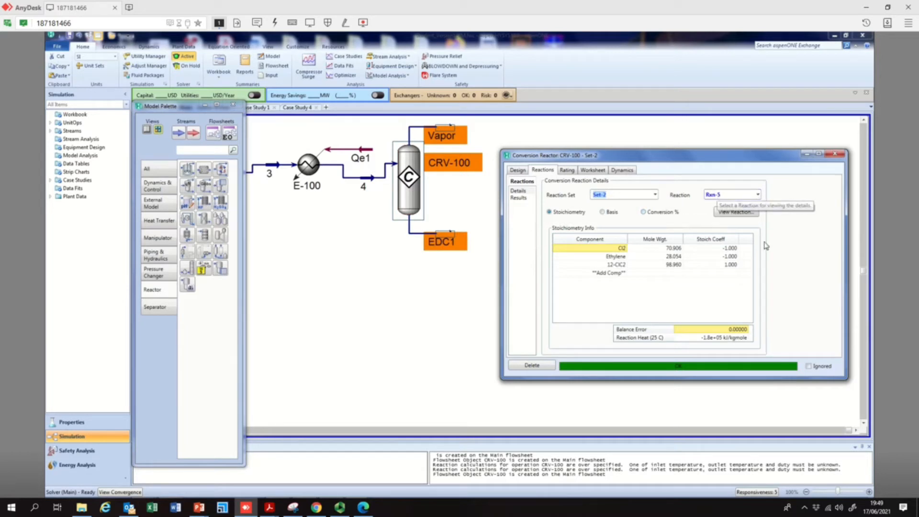
{"action": "left_click", "coordinate": [835, 154]}
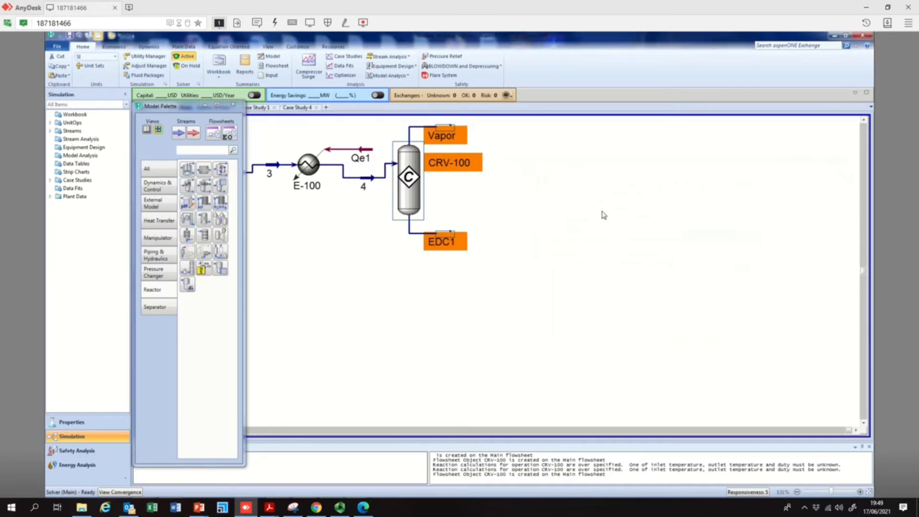
{"action": "double_click", "coordinate": [447, 240]}
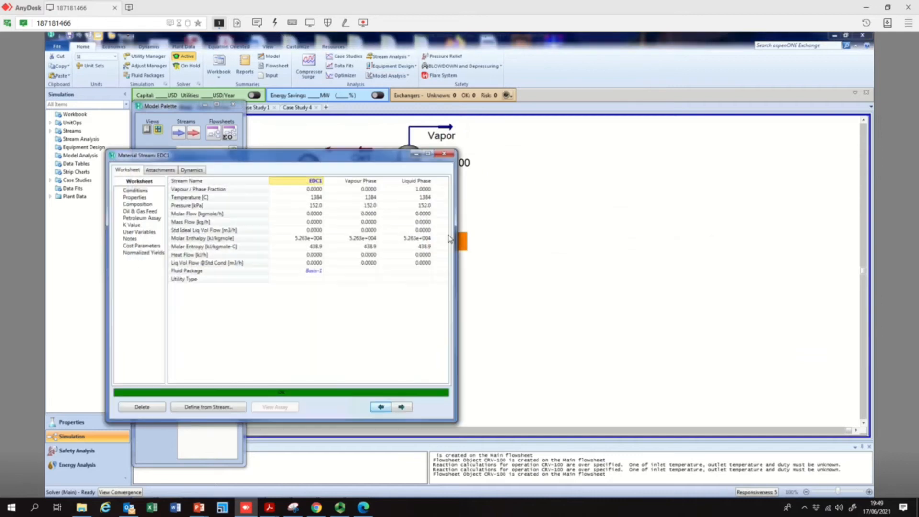
{"action": "left_click", "coordinate": [445, 154]}
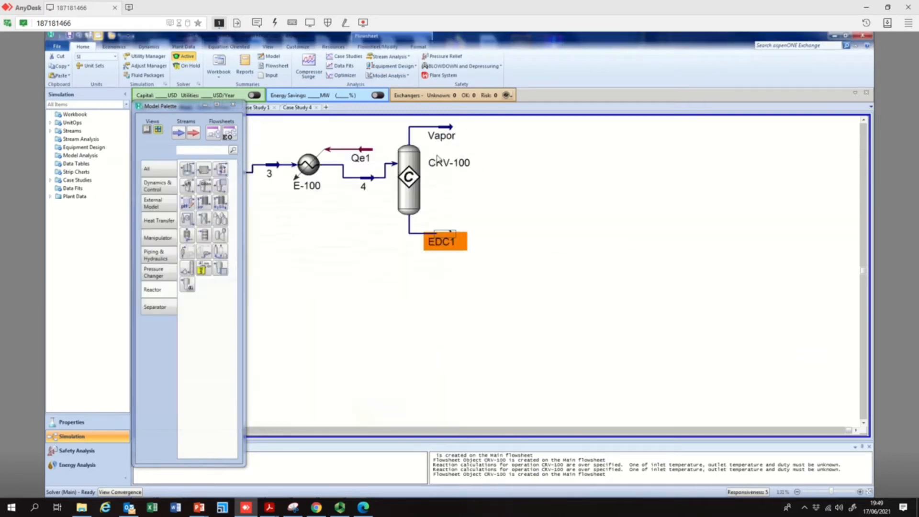
Reopen the reactor and add an energy stream named Qe2, then close the reactor window
{"action": "double_click", "coordinate": [406, 202]}
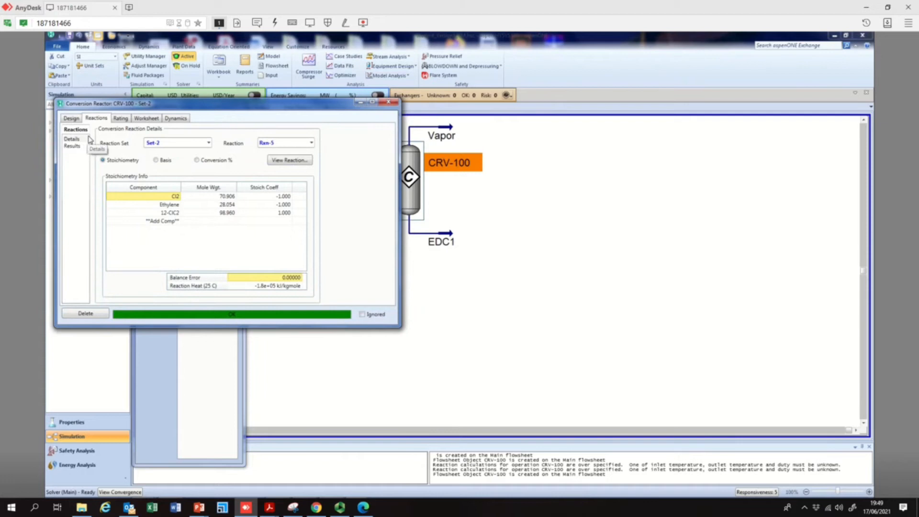
{"action": "left_click", "coordinate": [76, 119]}
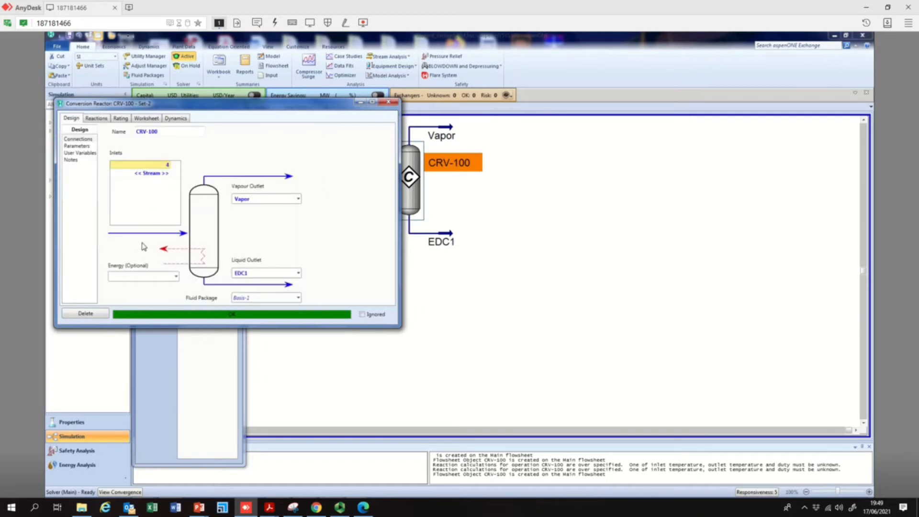
{"action": "left_click", "coordinate": [143, 277]}
{"action": "type", "text": "Qe2"}
{"action": "key", "text": "Return"}
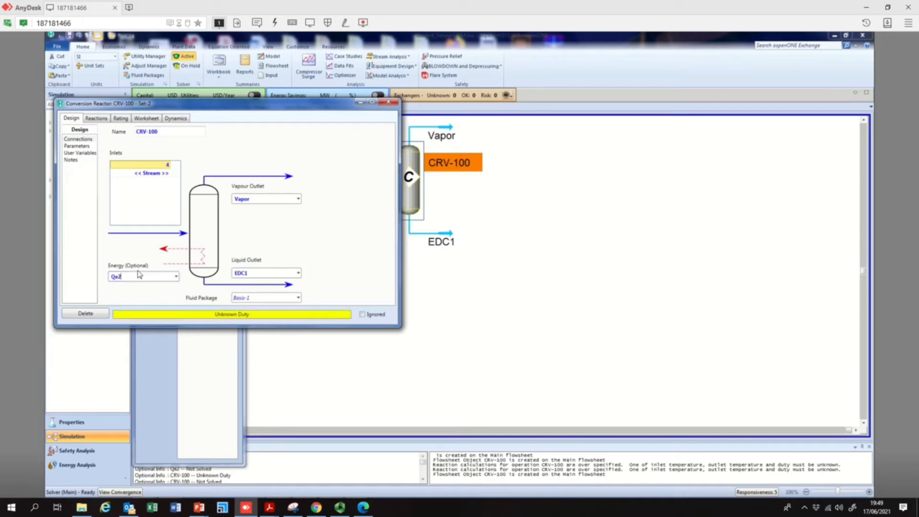
{"action": "left_click", "coordinate": [388, 104]}
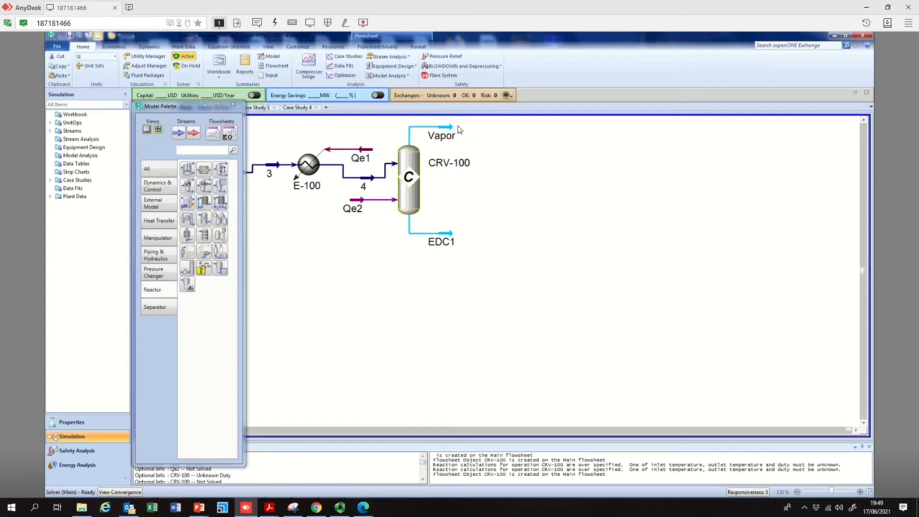
Set the EDC1 stream temperature to 60 °C and close its window
{"action": "double_click", "coordinate": [451, 234]}
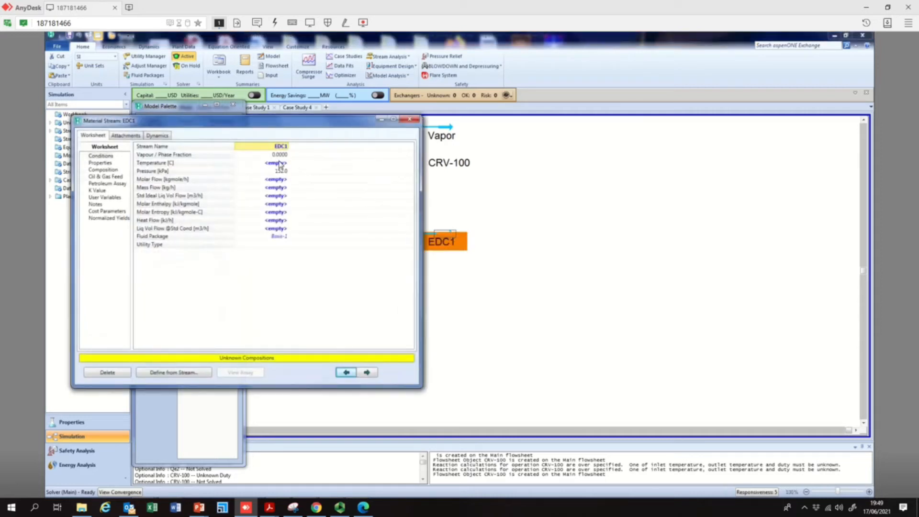
{"action": "left_click", "coordinate": [280, 164]}
{"action": "type", "text": "6"}
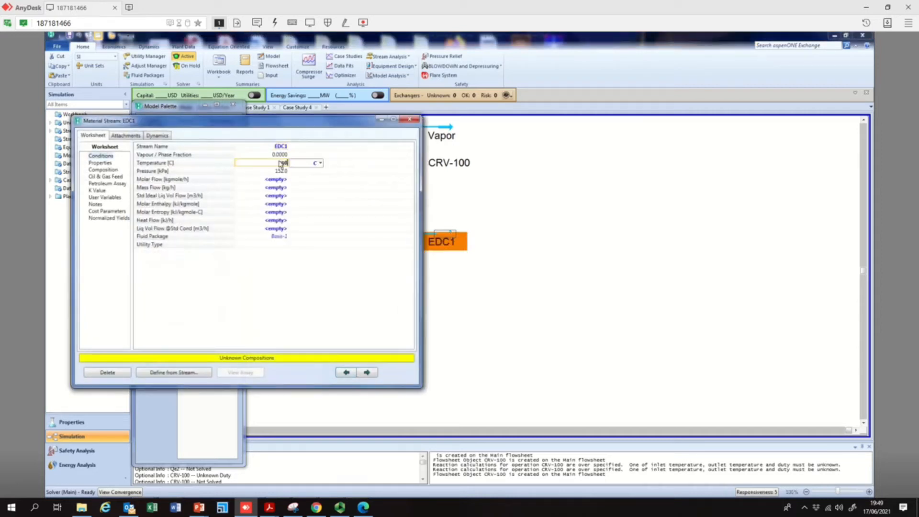
{"action": "type", "text": "0"}
{"action": "key", "text": "Return"}
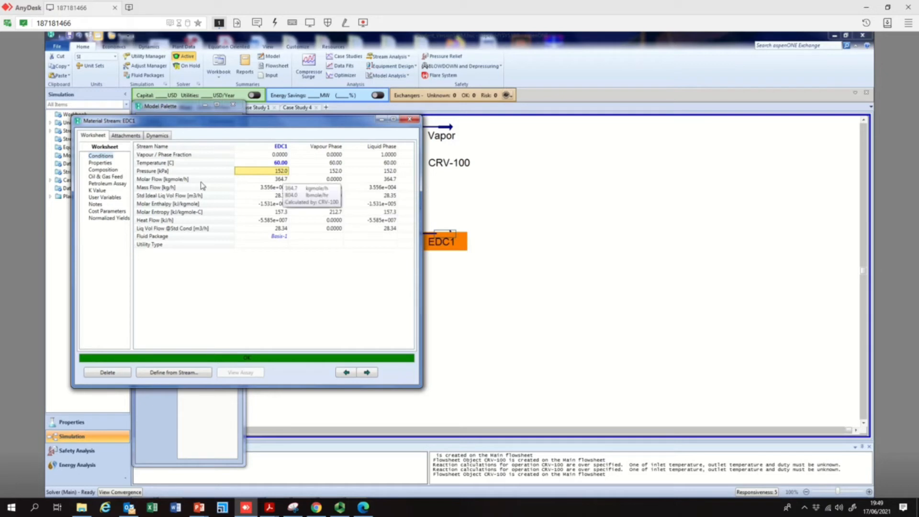
{"action": "left_click", "coordinate": [410, 119]}
Inspect the Vapor stream conditions, the reactor temperature and pressure, and the EDC1 stream results
{"action": "double_click", "coordinate": [450, 129]}
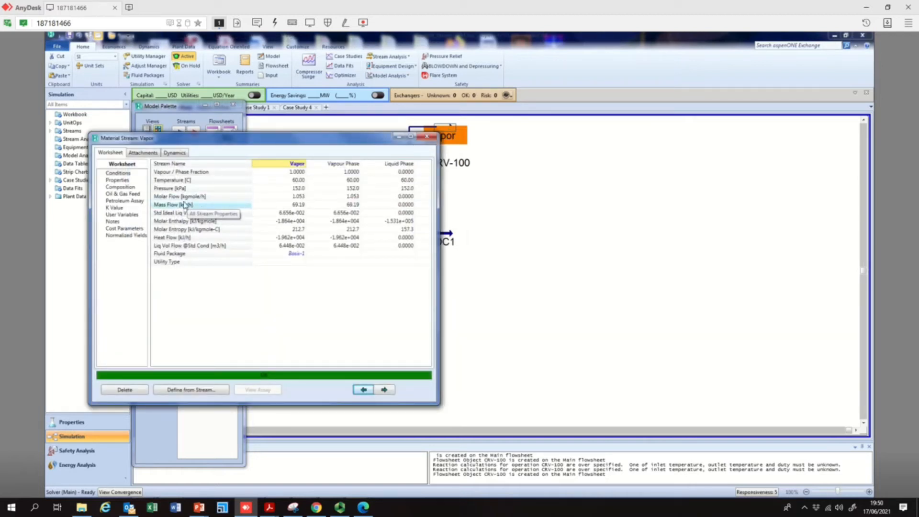
{"action": "mouse_move", "coordinate": [253, 201]}
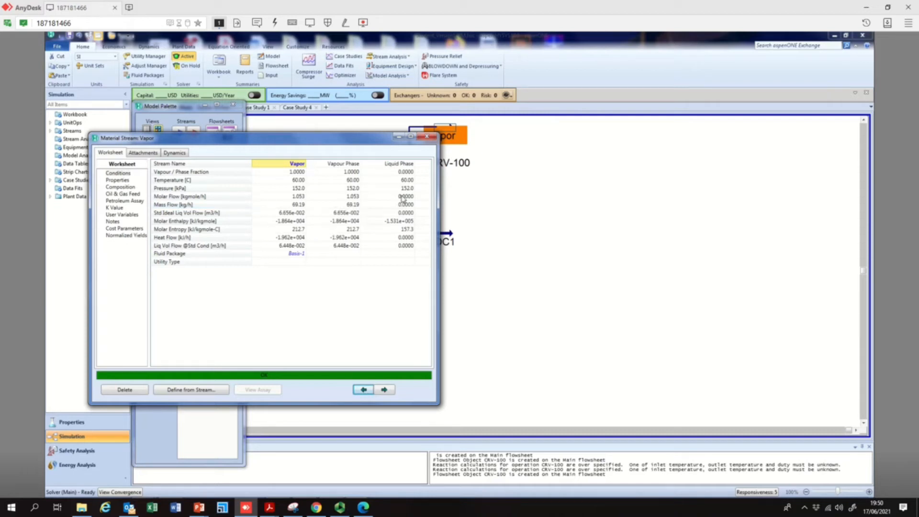
{"action": "left_click", "coordinate": [426, 139]}
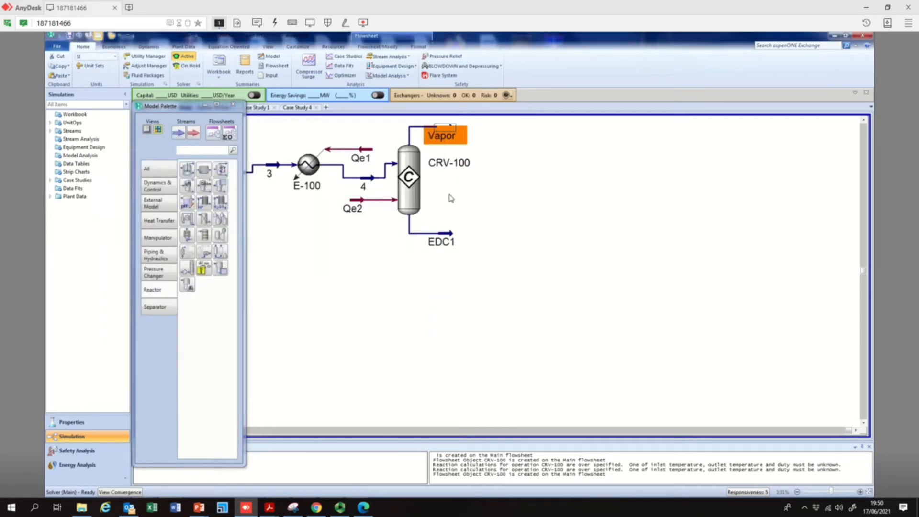
{"action": "mouse_move", "coordinate": [420, 210]}
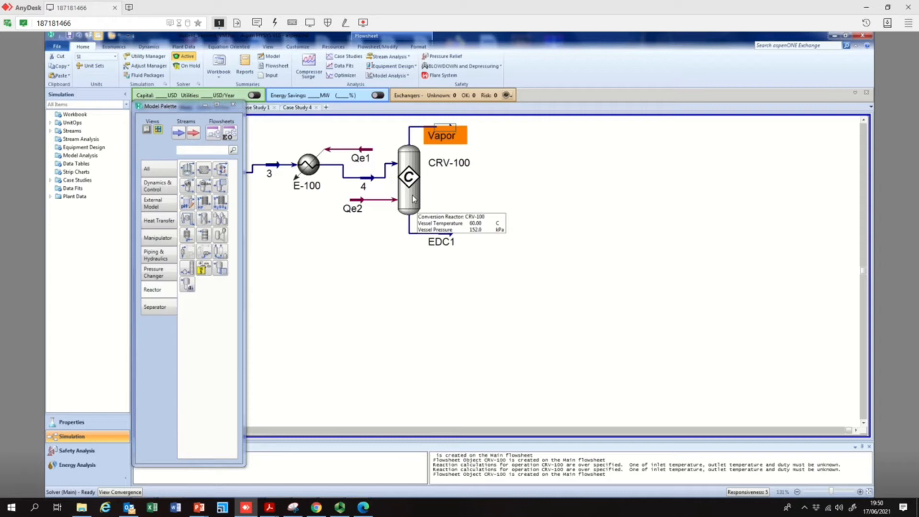
{"action": "double_click", "coordinate": [452, 241]}
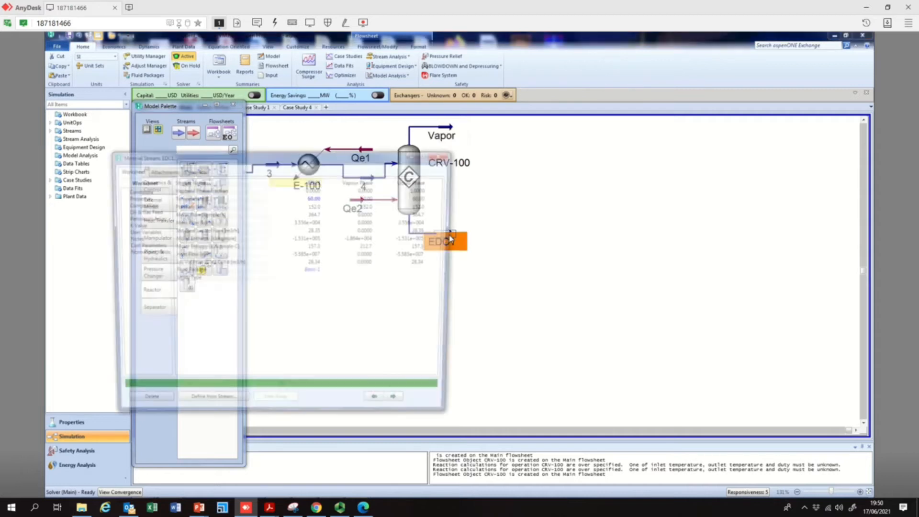
{"action": "mouse_move", "coordinate": [314, 217]}
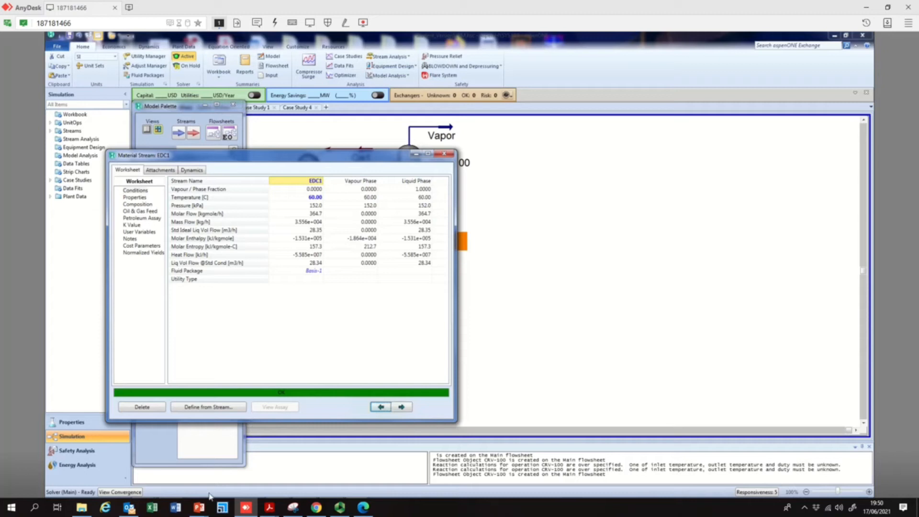
Switch to PowerPoint to view the process conditions slide
{"action": "mouse_move", "coordinate": [207, 511]}
{"action": "left_click", "coordinate": [250, 462]}
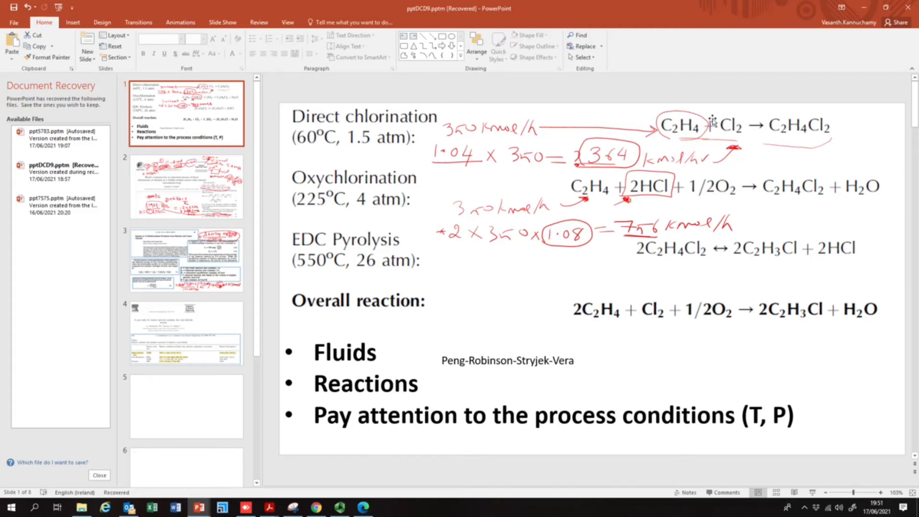
Return to the simulation and open stream 4 to inspect its conditions, then close it
{"action": "left_click", "coordinate": [864, 7]}
{"action": "left_click", "coordinate": [444, 154]}
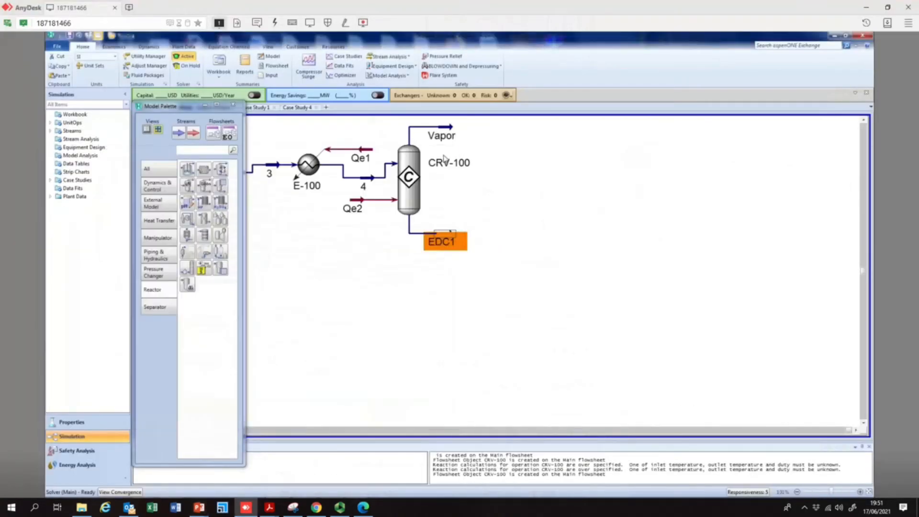
{"action": "mouse_move", "coordinate": [439, 238]}
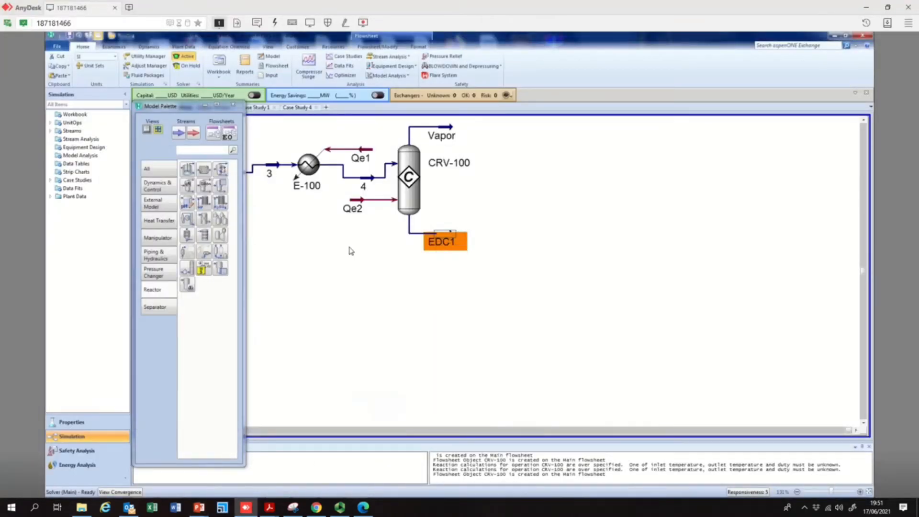
{"action": "left_click_drag", "start_coordinate": [186, 108], "coordinate": [98, 110]}
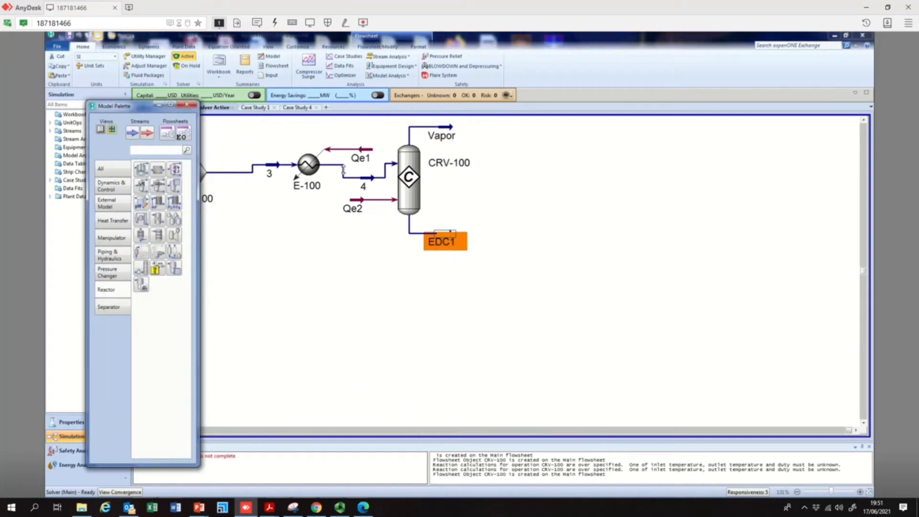
{"action": "double_click", "coordinate": [374, 181]}
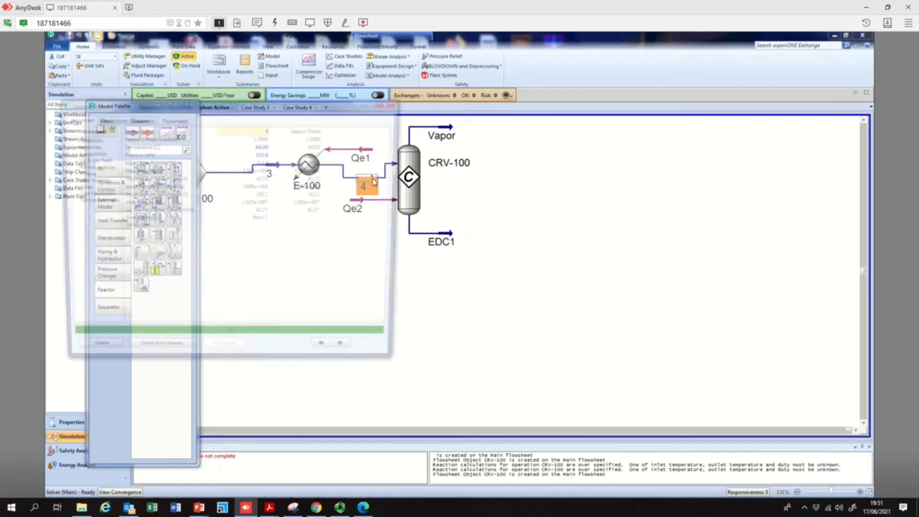
{"action": "mouse_move", "coordinate": [261, 165]}
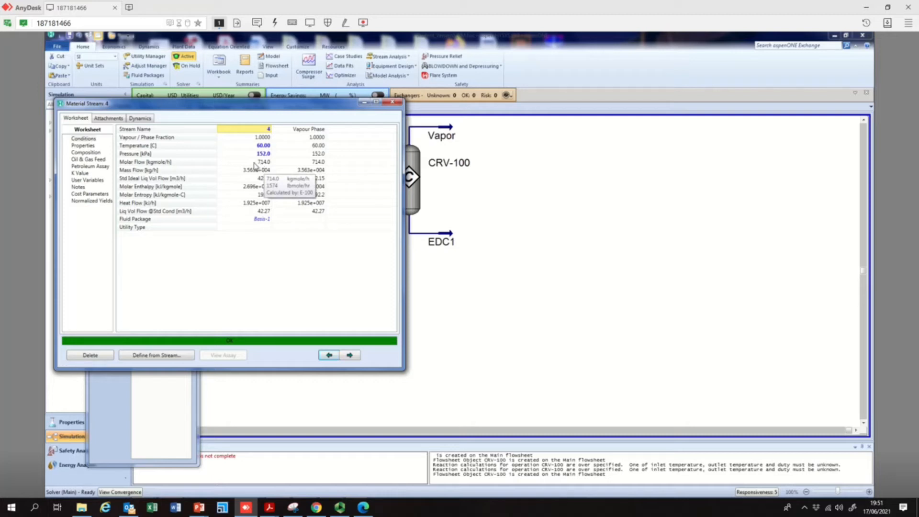
{"action": "left_click", "coordinate": [393, 102]}
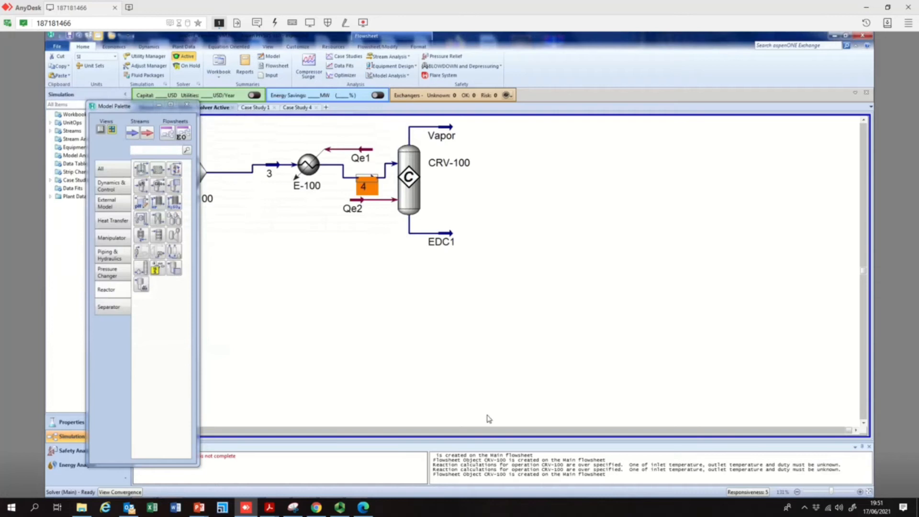
Open stream 1 to review its conditions and close its window
{"action": "left_click", "coordinate": [282, 430]}
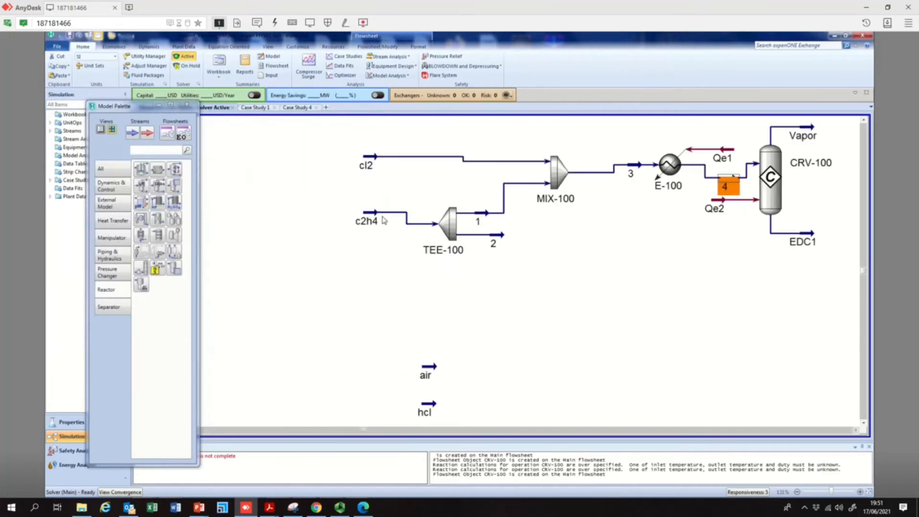
{"action": "double_click", "coordinate": [488, 215]}
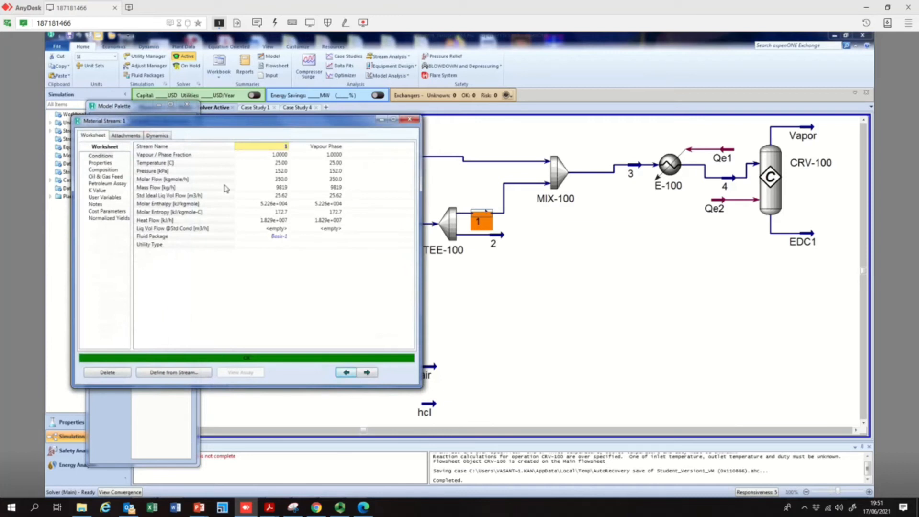
{"action": "mouse_move", "coordinate": [286, 181]}
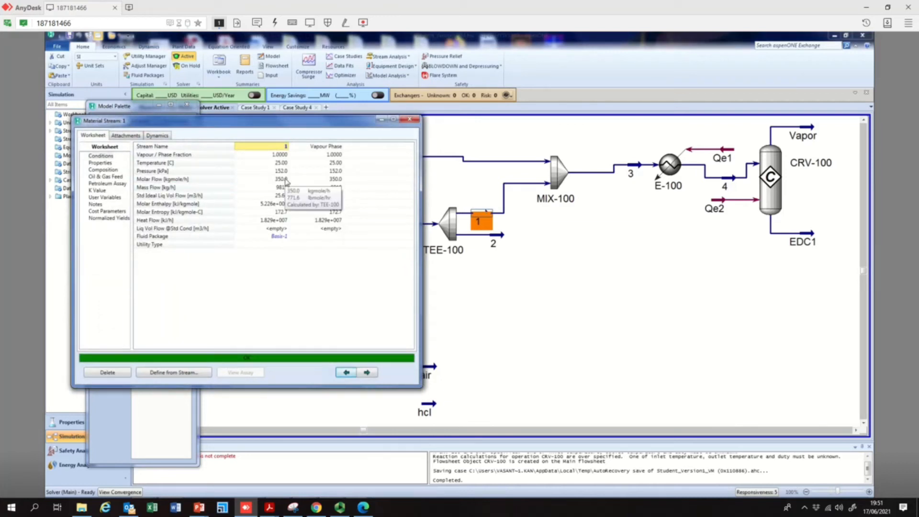
{"action": "left_click", "coordinate": [414, 120]}
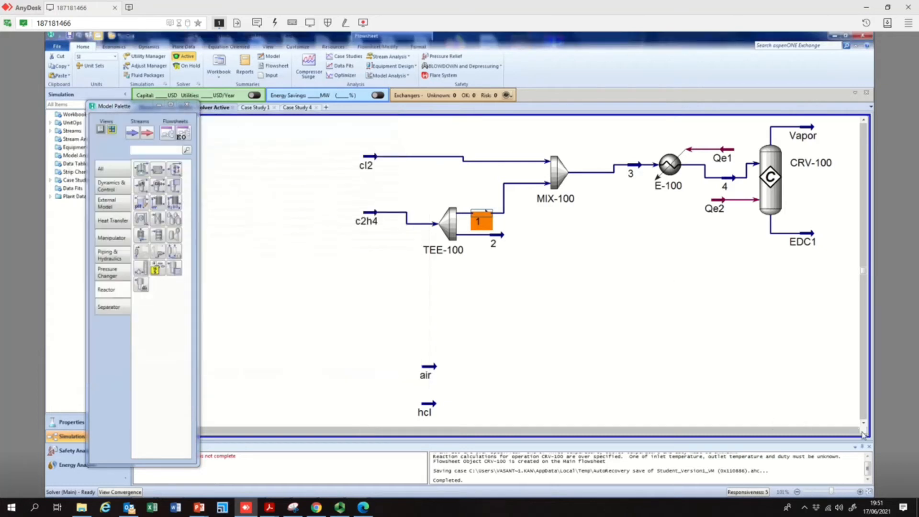
Show a data table for the EDC1 stream and place it below the reactor
{"action": "left_click", "coordinate": [777, 189]}
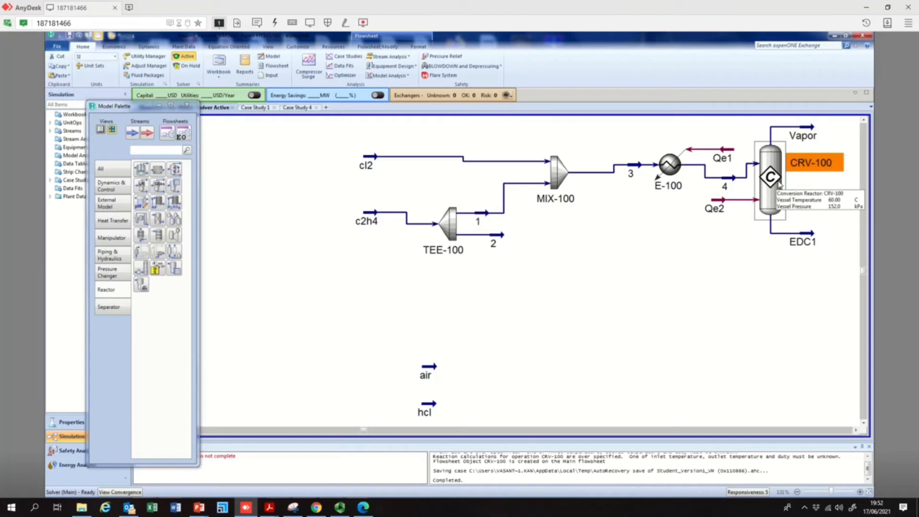
{"action": "left_click", "coordinate": [857, 431]}
{"action": "left_click", "coordinate": [857, 431]}
{"action": "left_click", "coordinate": [857, 431]}
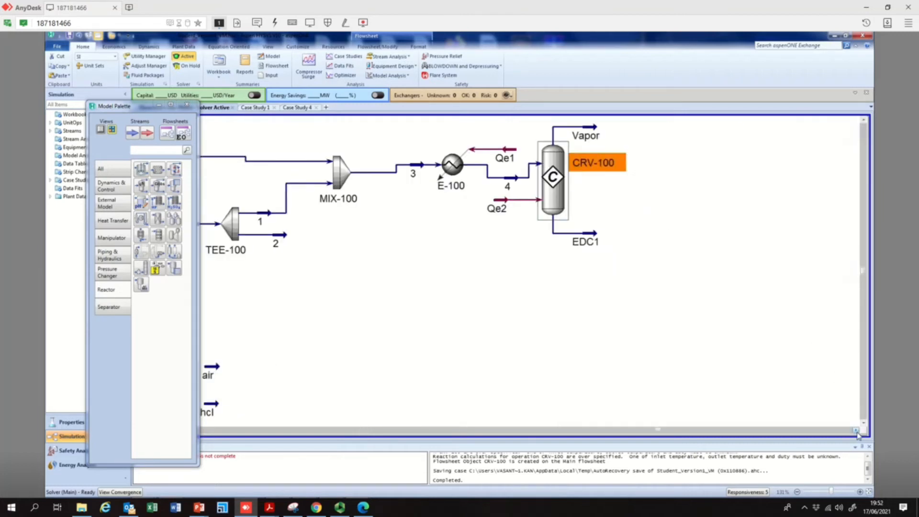
{"action": "left_click", "coordinate": [857, 430]}
{"action": "left_click", "coordinate": [518, 240]}
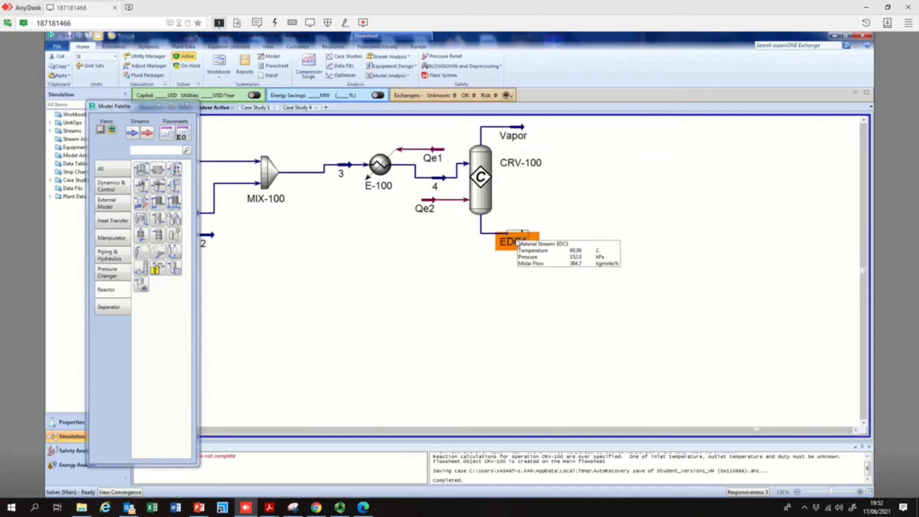
{"action": "right_click", "coordinate": [518, 240]}
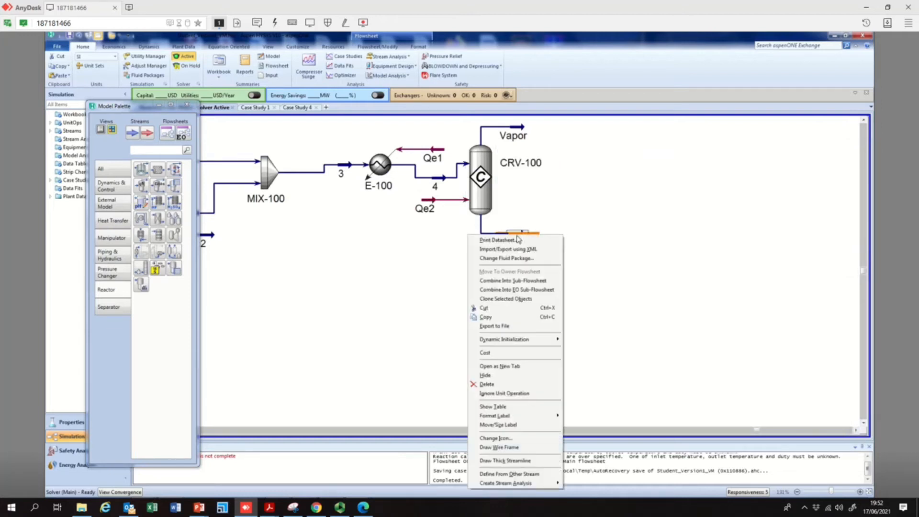
{"action": "left_click", "coordinate": [507, 409]}
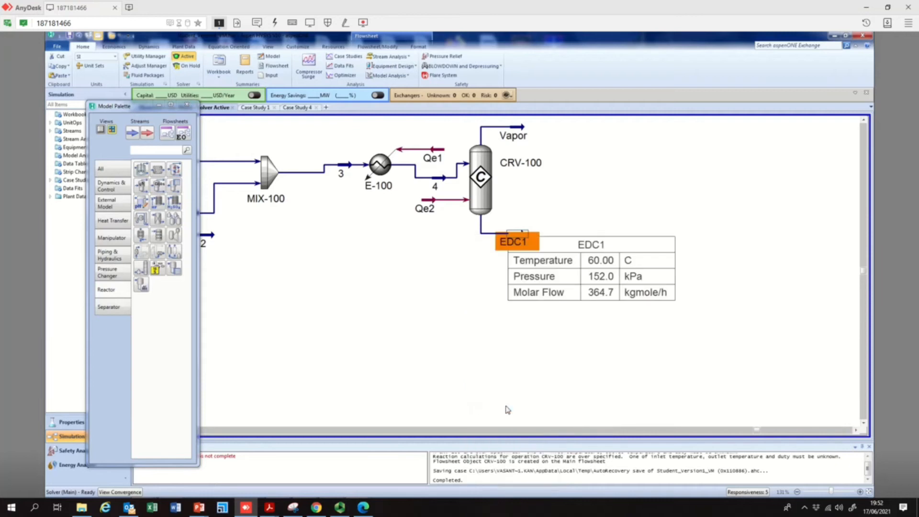
{"action": "left_click_drag", "start_coordinate": [623, 238], "coordinate": [535, 259]}
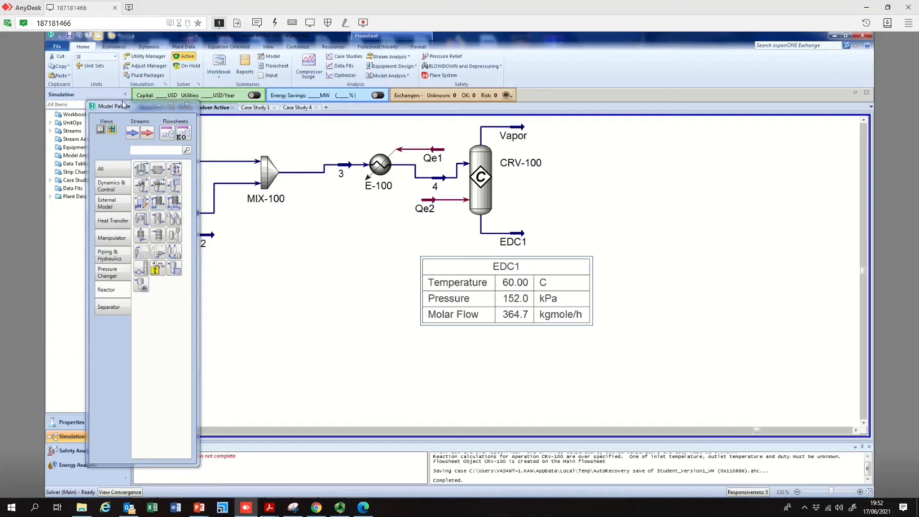
Change the base component of reaction Rxn-5 in Set-2 to Cl2 and return to the flowsheet
{"action": "left_click", "coordinate": [70, 422]}
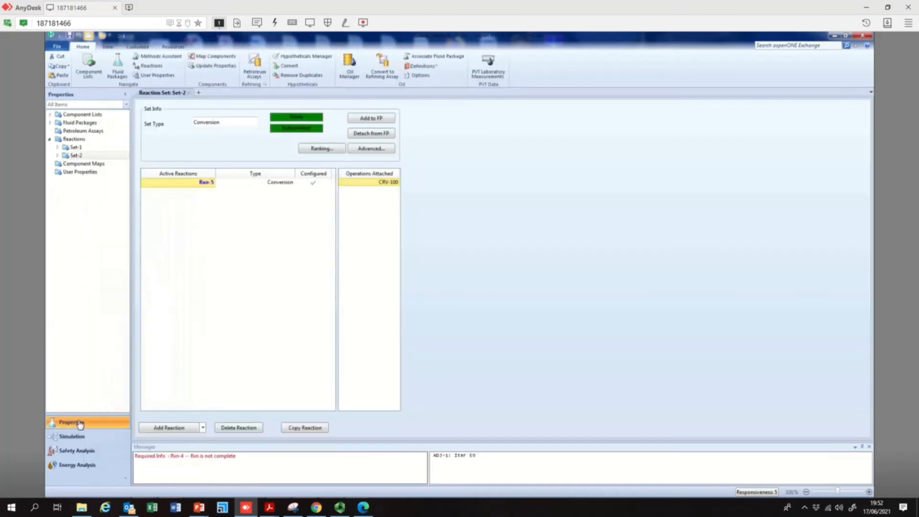
{"action": "double_click", "coordinate": [73, 156]}
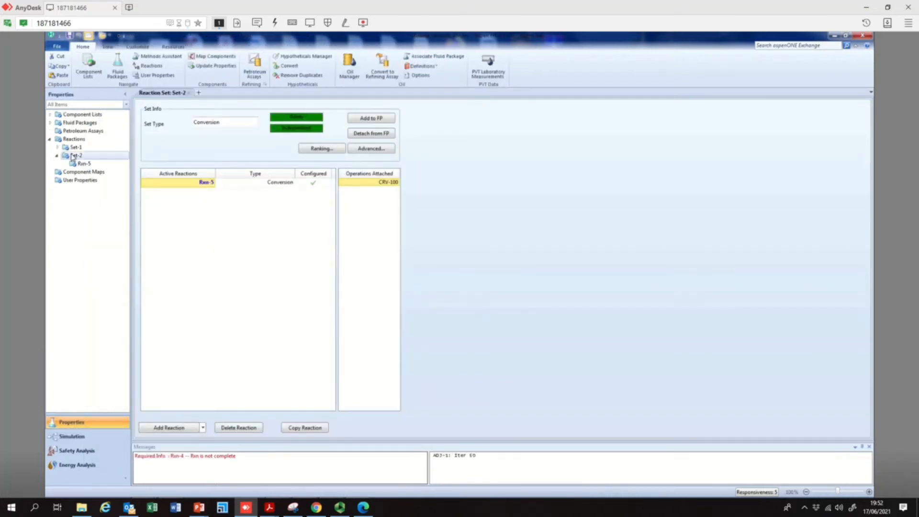
{"action": "double_click", "coordinate": [84, 164]}
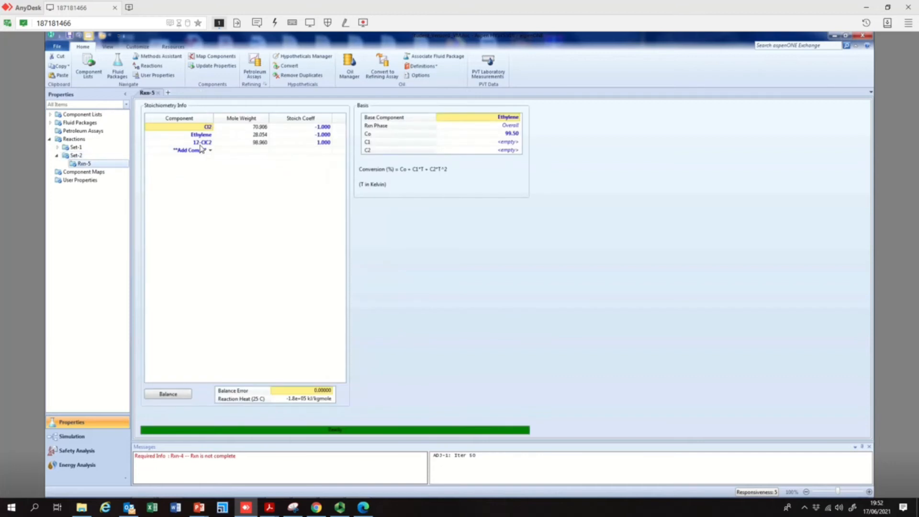
{"action": "left_click", "coordinate": [522, 118]}
{"action": "left_click", "coordinate": [519, 119]}
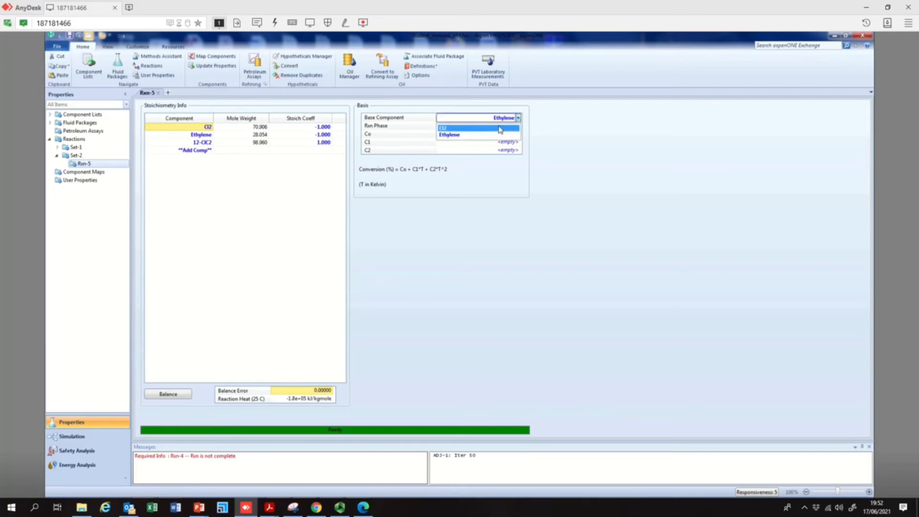
{"action": "left_click", "coordinate": [500, 128]}
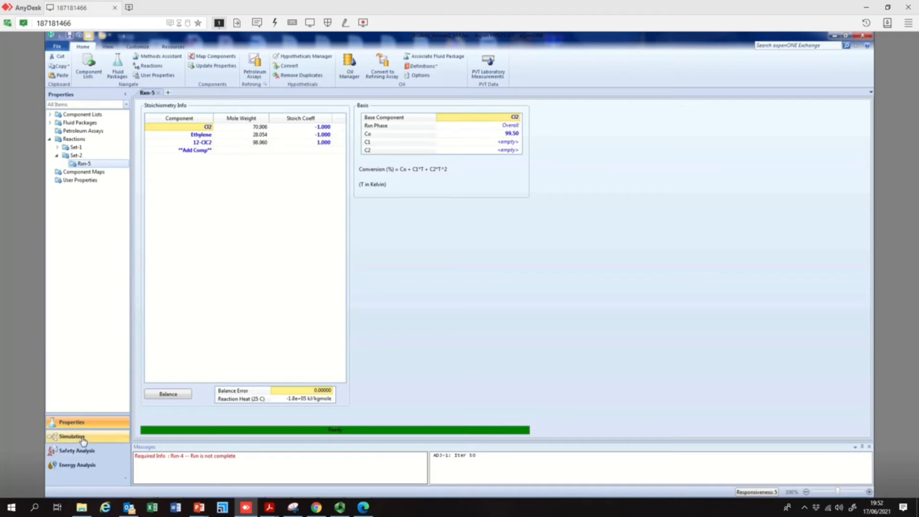
{"action": "left_click", "coordinate": [101, 429]}
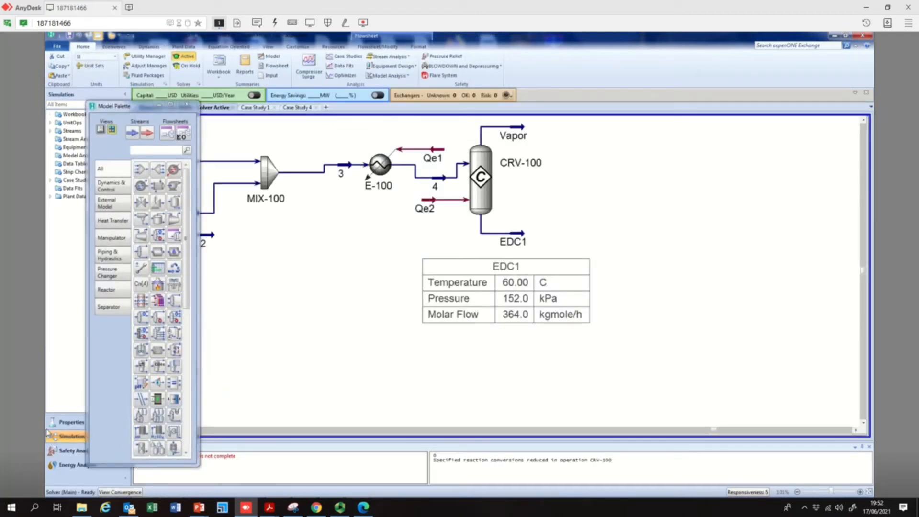
Set the Rxn-5 base component back to Ethylene and return to the flowsheet
{"action": "left_click", "coordinate": [71, 424]}
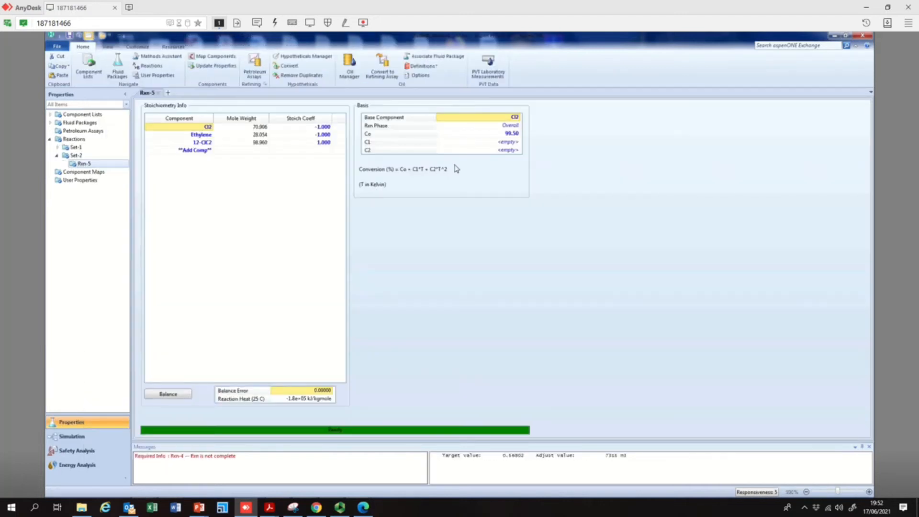
{"action": "left_click", "coordinate": [519, 118]}
{"action": "left_click", "coordinate": [483, 136]}
{"action": "left_click", "coordinate": [93, 436]}
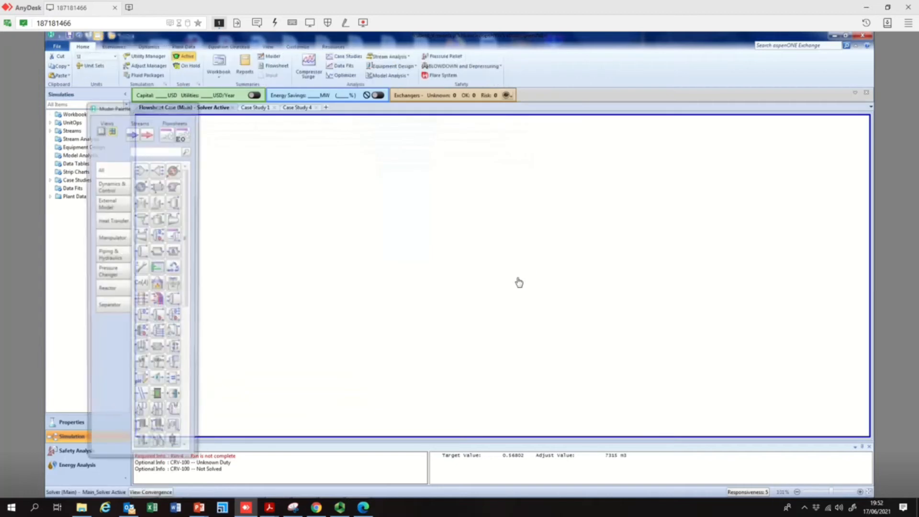
{"action": "left_click_drag", "start_coordinate": [578, 263], "coordinate": [564, 263]}
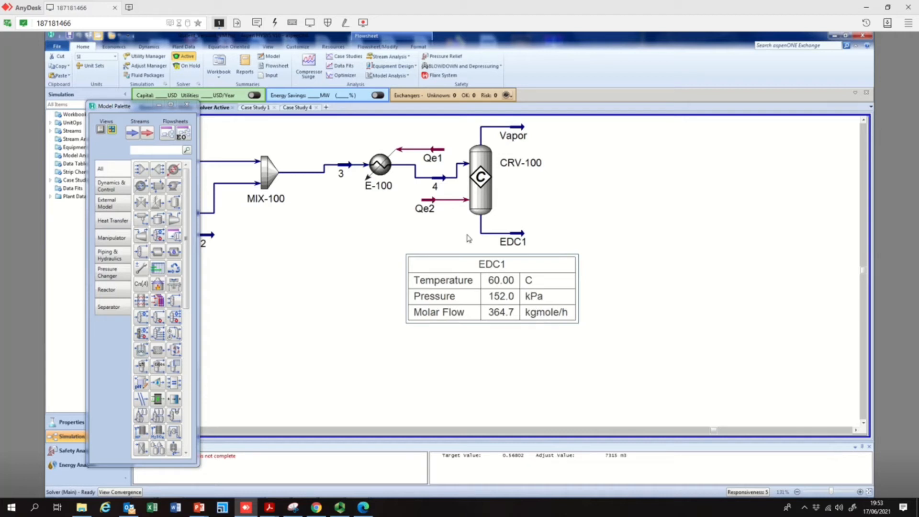
Open the Vapor stream and inspect its composition by phase, then close it
{"action": "mouse_move", "coordinate": [523, 238]}
{"action": "double_click", "coordinate": [523, 135]}
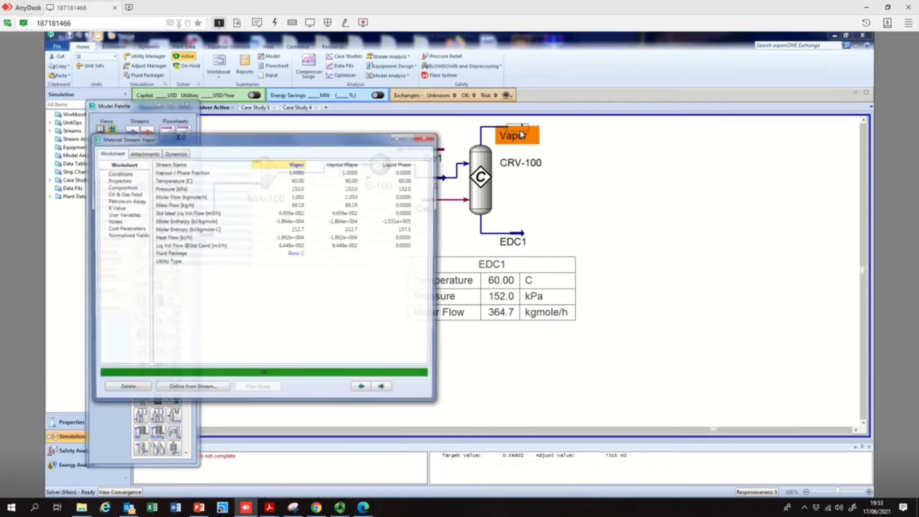
{"action": "left_click", "coordinate": [124, 188]}
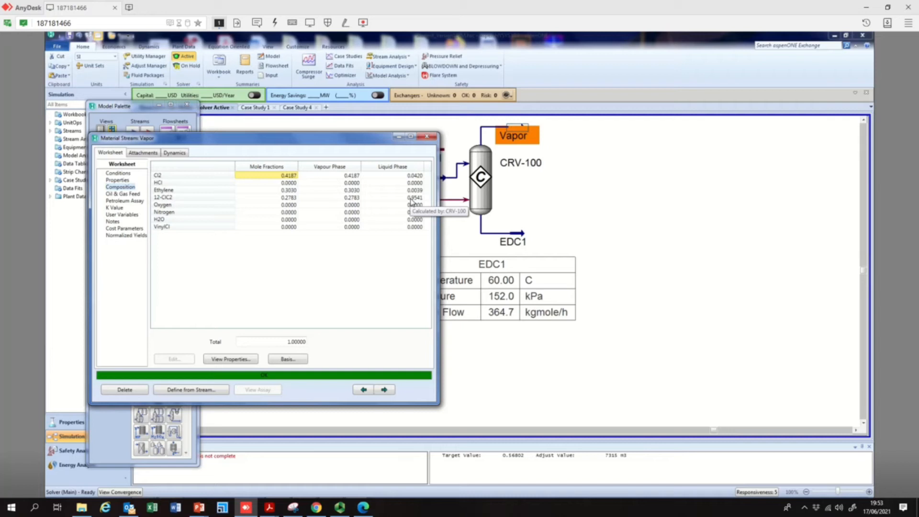
{"action": "left_click", "coordinate": [351, 199]}
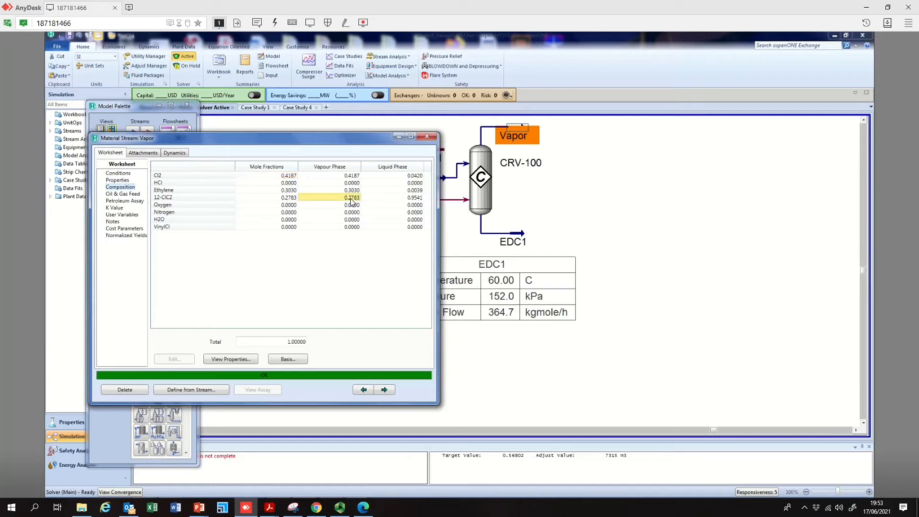
{"action": "left_click", "coordinate": [353, 190]}
{"action": "left_click", "coordinate": [356, 177]}
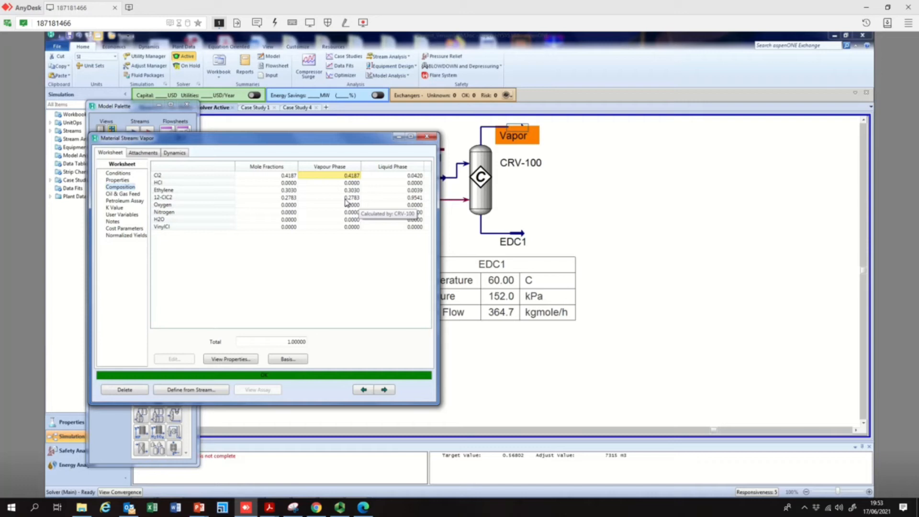
{"action": "left_click", "coordinate": [427, 137]}
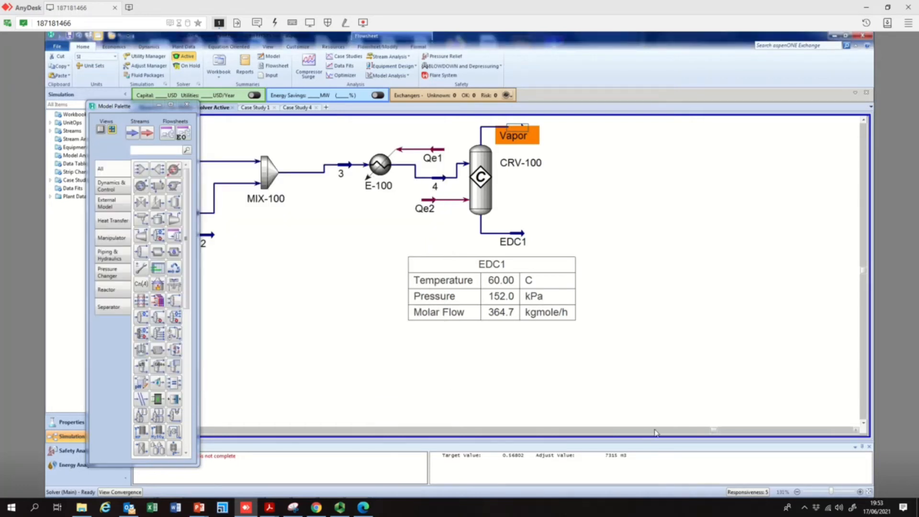
Switch to PowerPoint to review the reaction conditions slide
{"action": "left_click_drag", "start_coordinate": [115, 109], "coordinate": [60, 101]}
{"action": "mouse_move", "coordinate": [204, 512]}
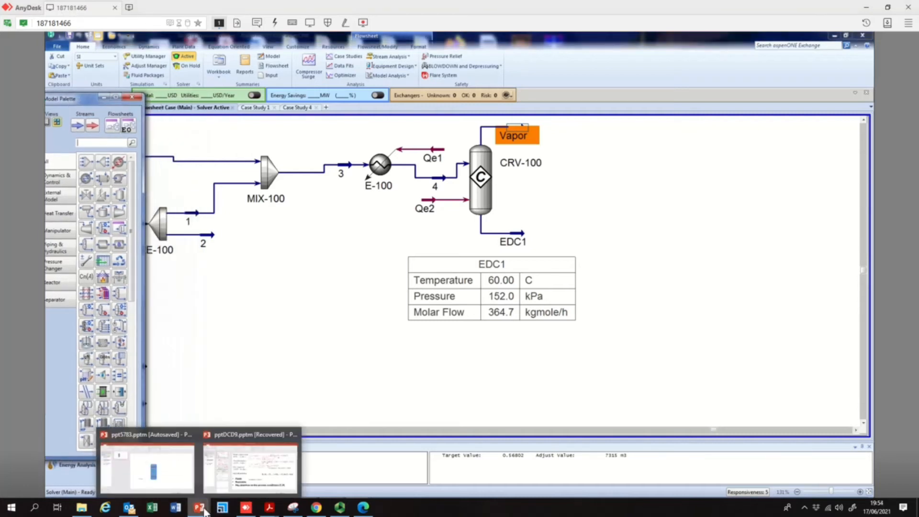
{"action": "left_click", "coordinate": [250, 466]}
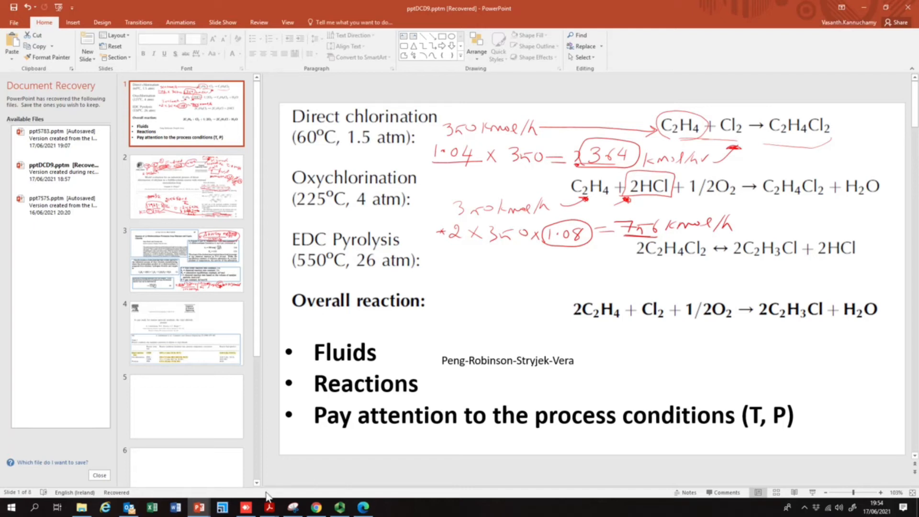
Return to the simulation and move the air and hcl feed streams closer to the flowsheet
{"action": "left_click", "coordinate": [246, 507]}
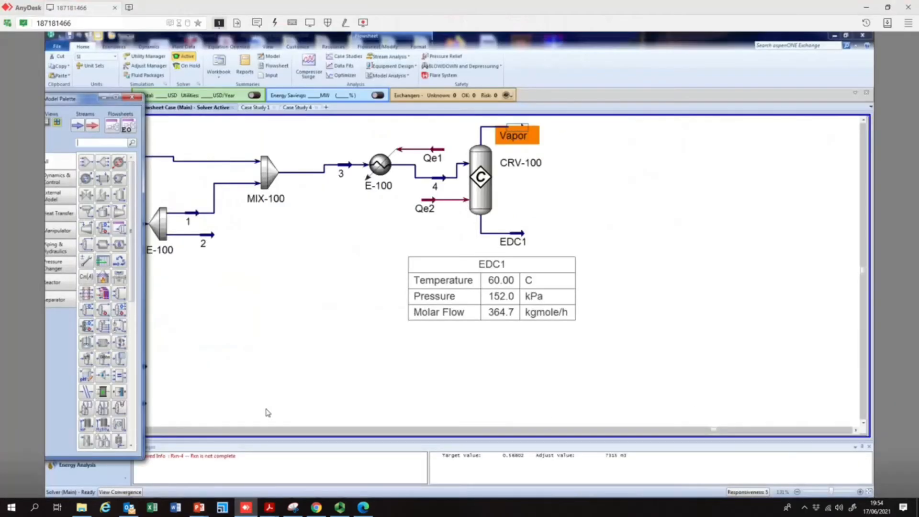
{"action": "left_click_drag", "start_coordinate": [79, 101], "coordinate": [598, 103]}
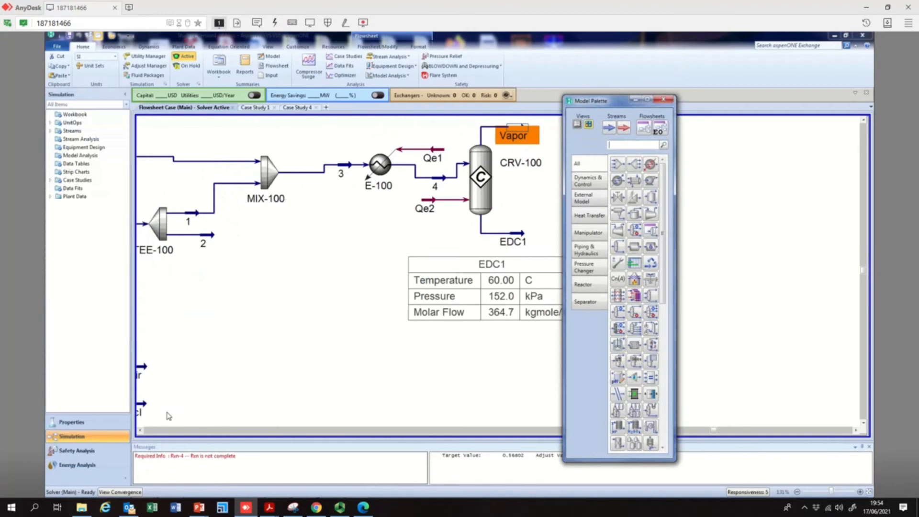
{"action": "left_click", "coordinate": [141, 431]}
{"action": "left_click", "coordinate": [140, 431]}
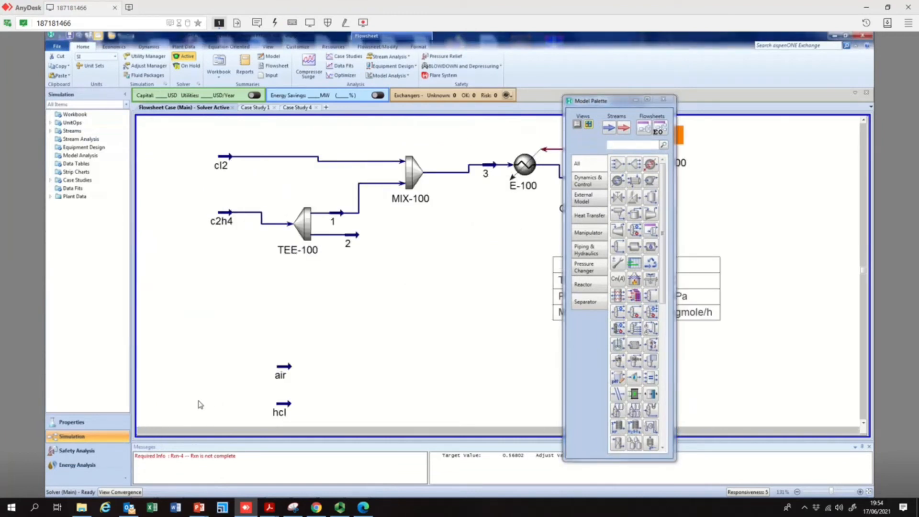
{"action": "left_click_drag", "start_coordinate": [283, 370], "coordinate": [323, 320]}
{"action": "left_click_drag", "start_coordinate": [292, 408], "coordinate": [326, 375]}
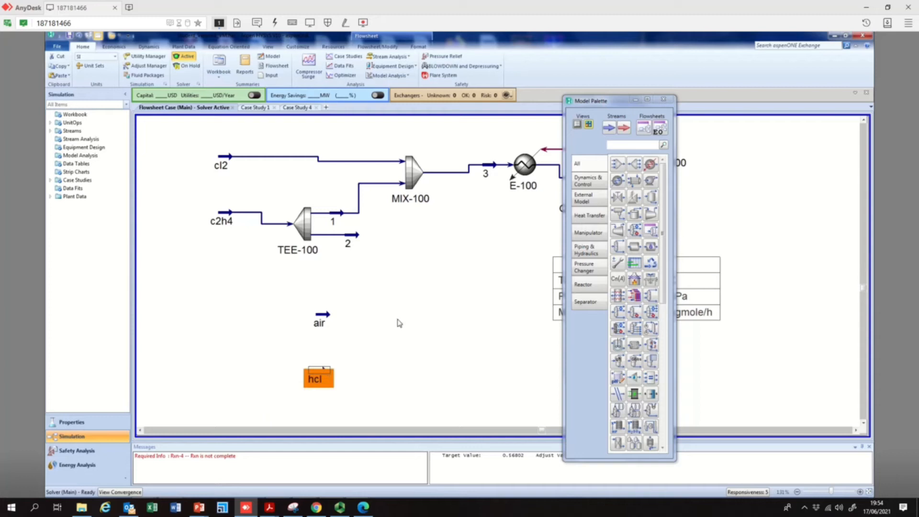
Add a new mixer to the flowsheet between the air and hcl feeds and open it
{"action": "left_click", "coordinate": [617, 166]}
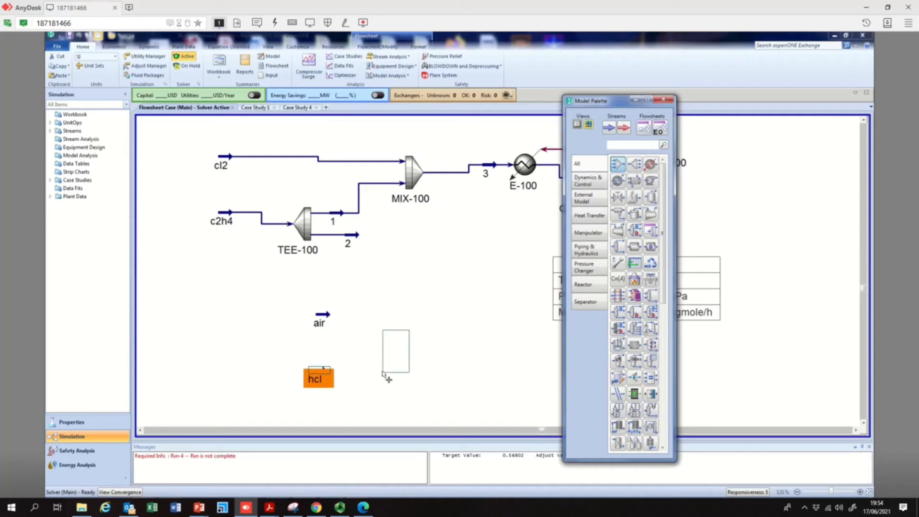
{"action": "left_click", "coordinate": [400, 343]}
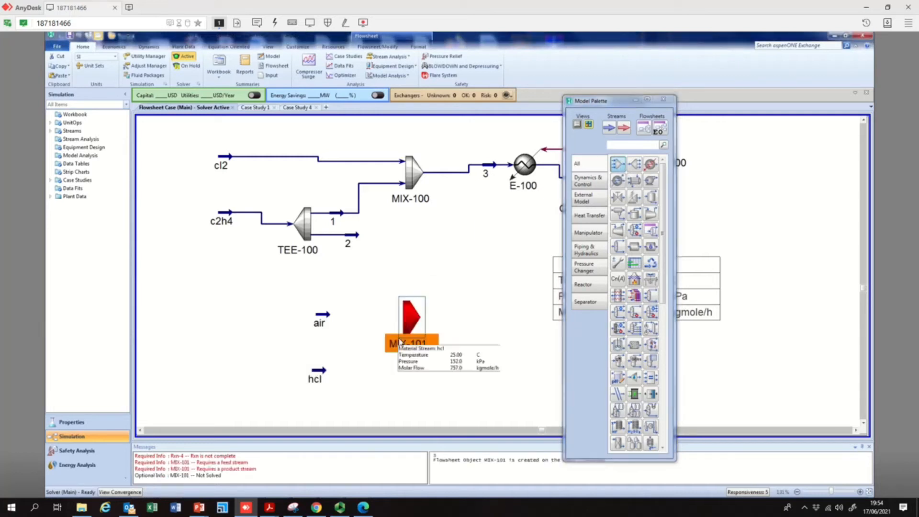
{"action": "double_click", "coordinate": [413, 321]}
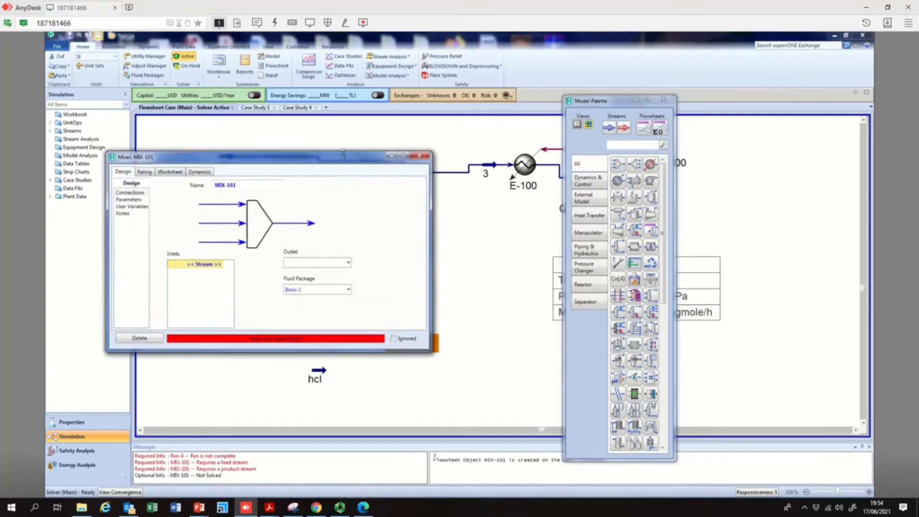
{"action": "left_click_drag", "start_coordinate": [368, 159], "coordinate": [694, 139]}
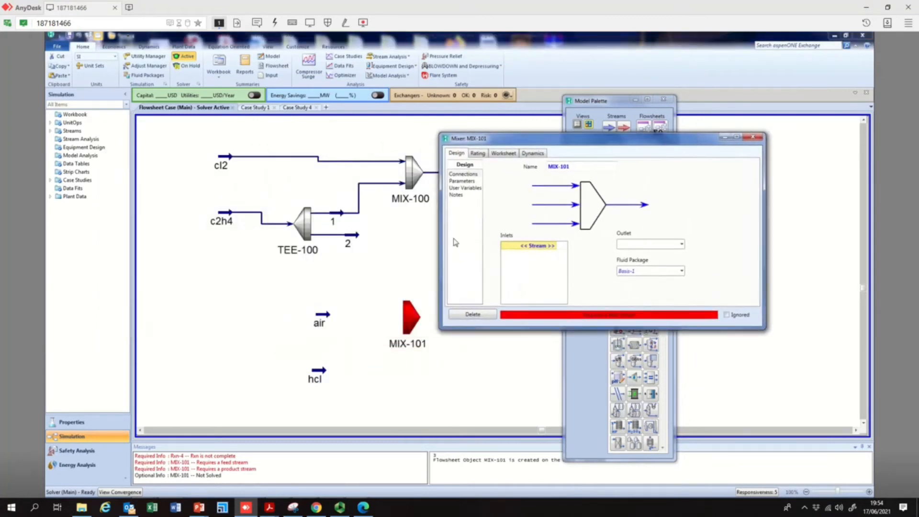
Connect streams 2, air and hcl as the inlets of mixer MIX-101
{"action": "left_click", "coordinate": [551, 248]}
{"action": "left_click", "coordinate": [554, 247]}
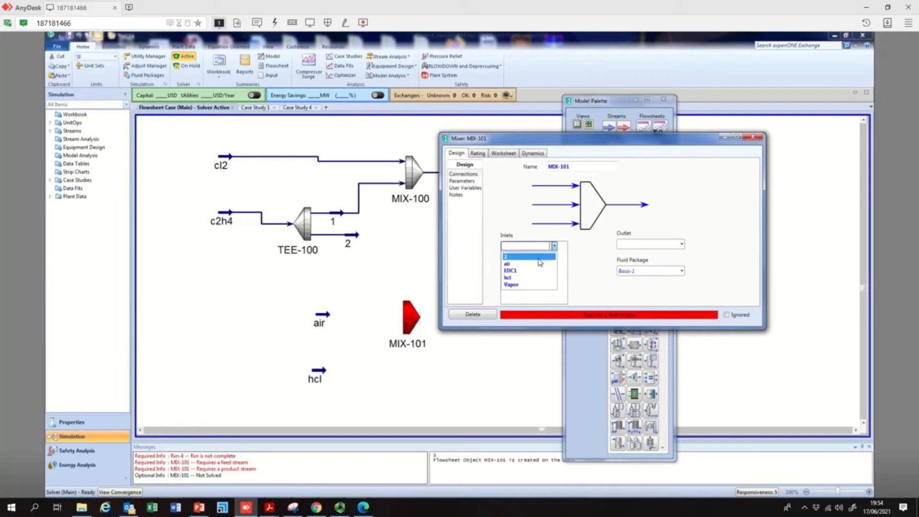
{"action": "left_click", "coordinate": [539, 258]}
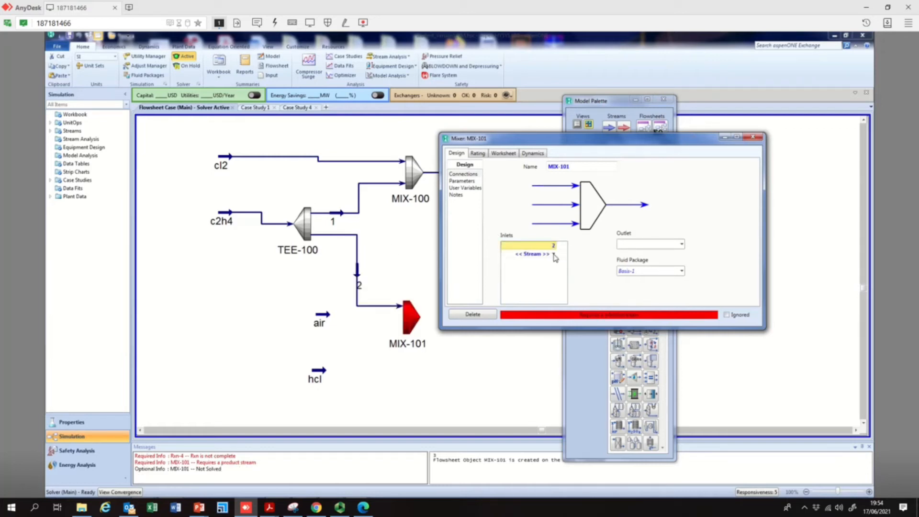
{"action": "left_click", "coordinate": [554, 255]}
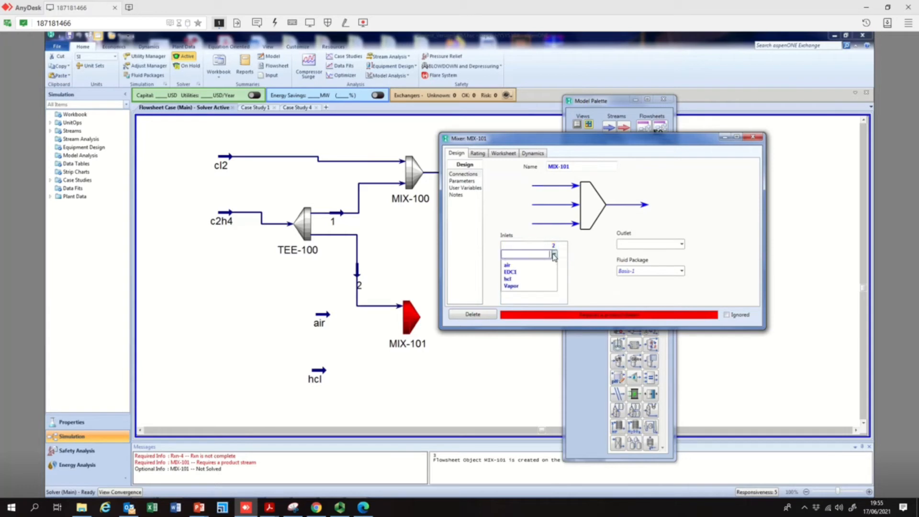
{"action": "left_click", "coordinate": [507, 265]}
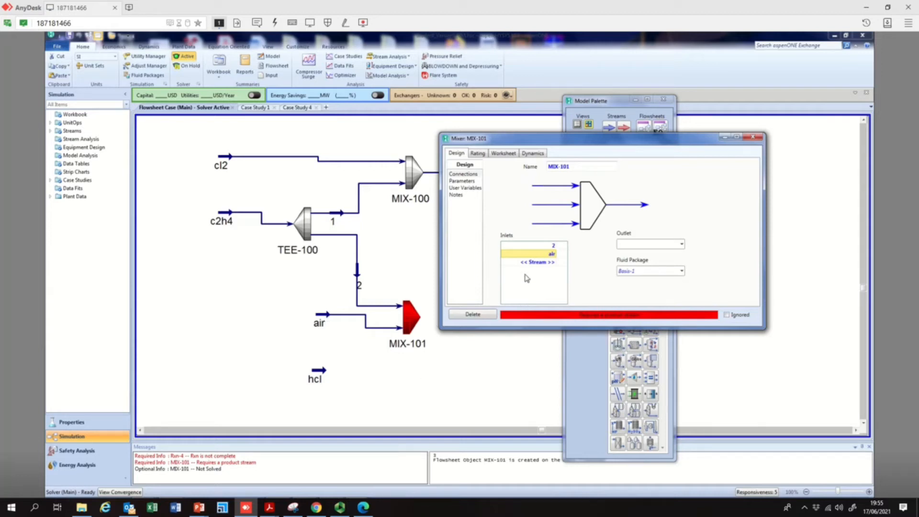
{"action": "left_click", "coordinate": [555, 263]}
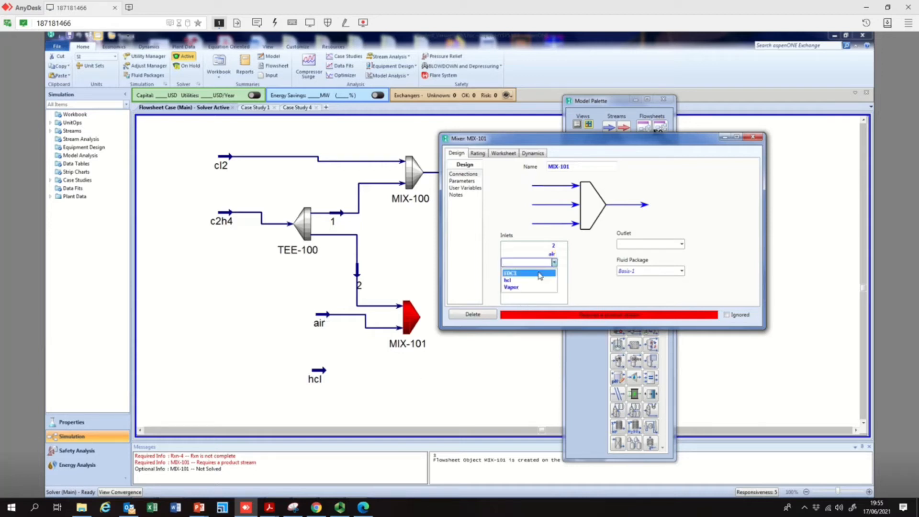
{"action": "left_click", "coordinate": [536, 280]}
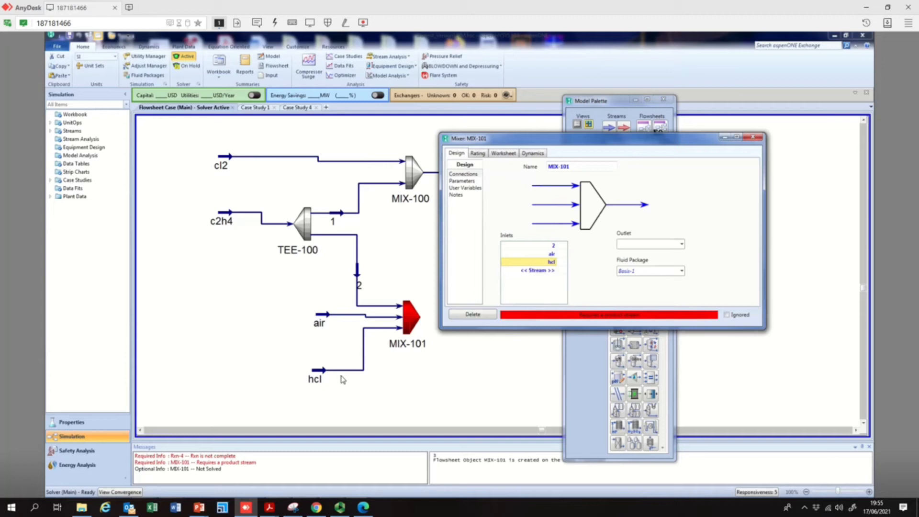
Show the property table for the air stream and place it to the left of the feed
{"action": "left_click", "coordinate": [326, 321]}
{"action": "right_click", "coordinate": [326, 320]}
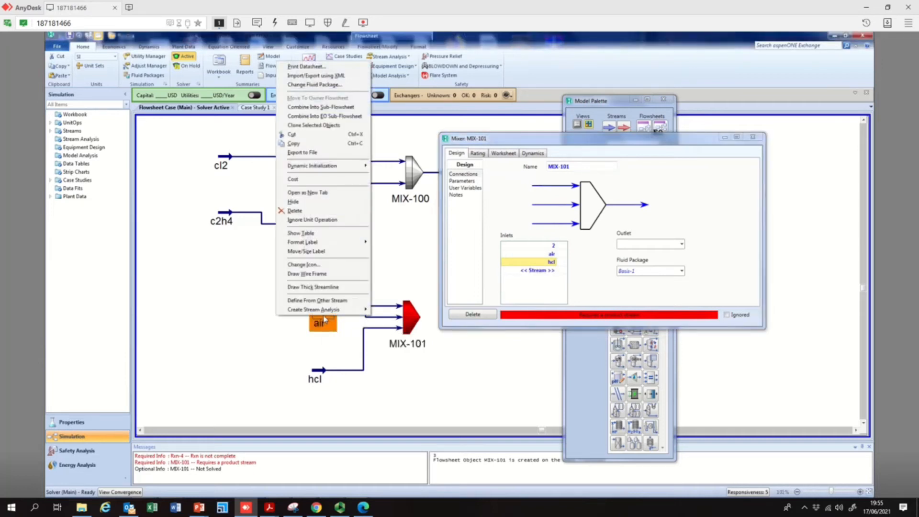
{"action": "left_click", "coordinate": [301, 233]}
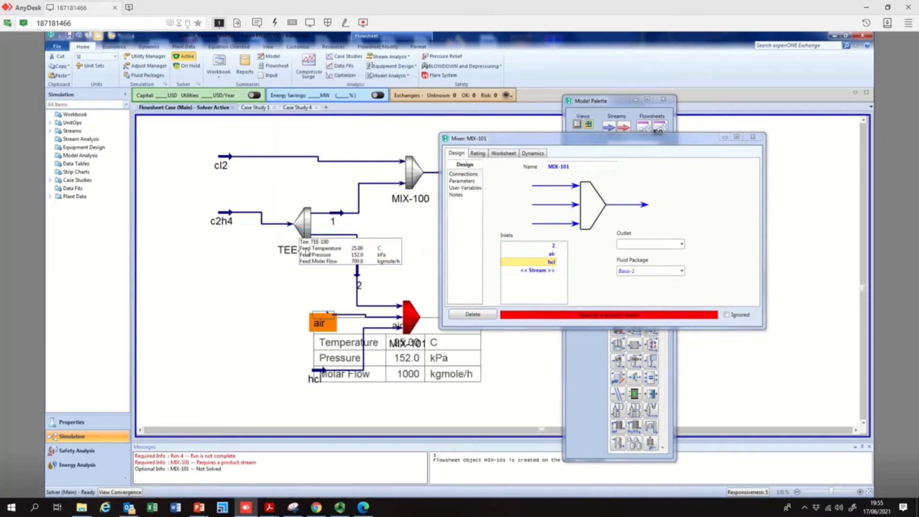
{"action": "left_click", "coordinate": [357, 340]}
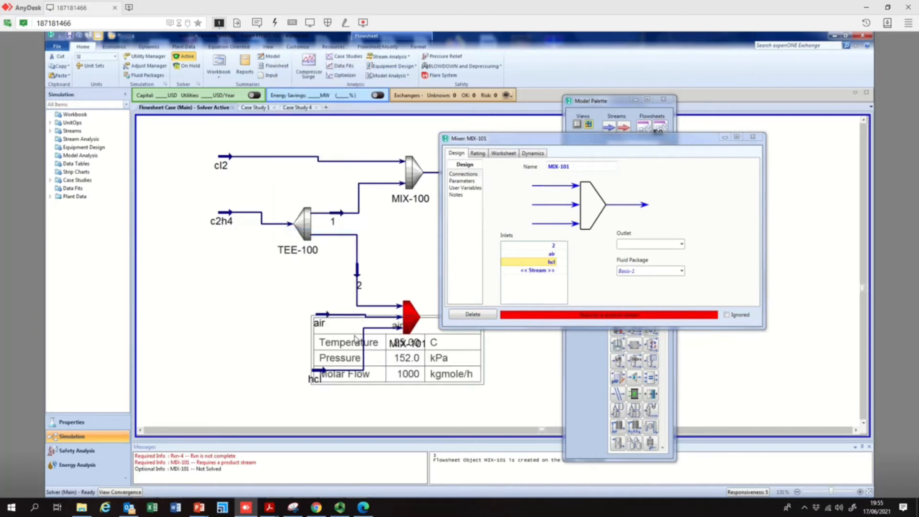
{"action": "left_click_drag", "start_coordinate": [359, 321], "coordinate": [189, 276]}
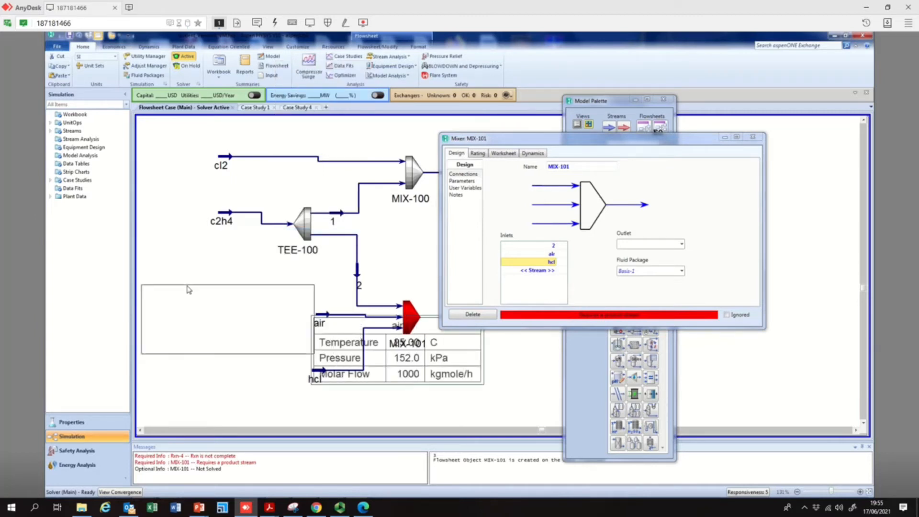
Show the property table for the hcl stream and place it below the feed
{"action": "right_click", "coordinate": [317, 378]}
{"action": "left_click", "coordinate": [311, 286]}
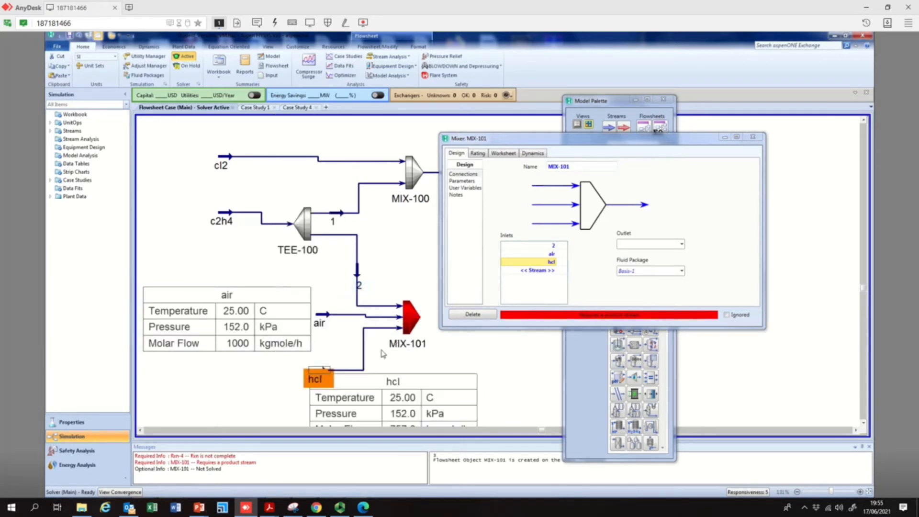
{"action": "left_click", "coordinate": [391, 383]}
{"action": "left_click_drag", "start_coordinate": [391, 383], "coordinate": [374, 401]}
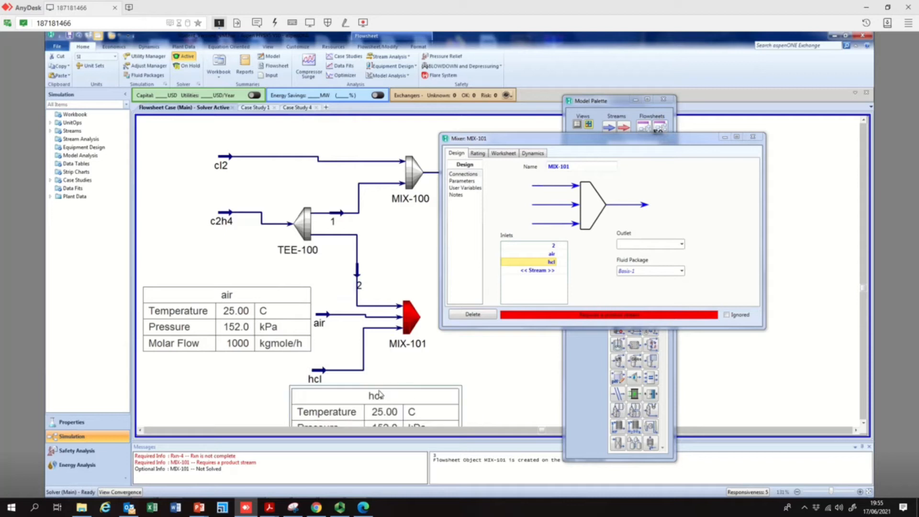
Name the mixer's outlet stream 5 and close the mixer
{"action": "scroll", "coordinate": [483, 384], "scroll_direction": "down", "scroll_amount": 3}
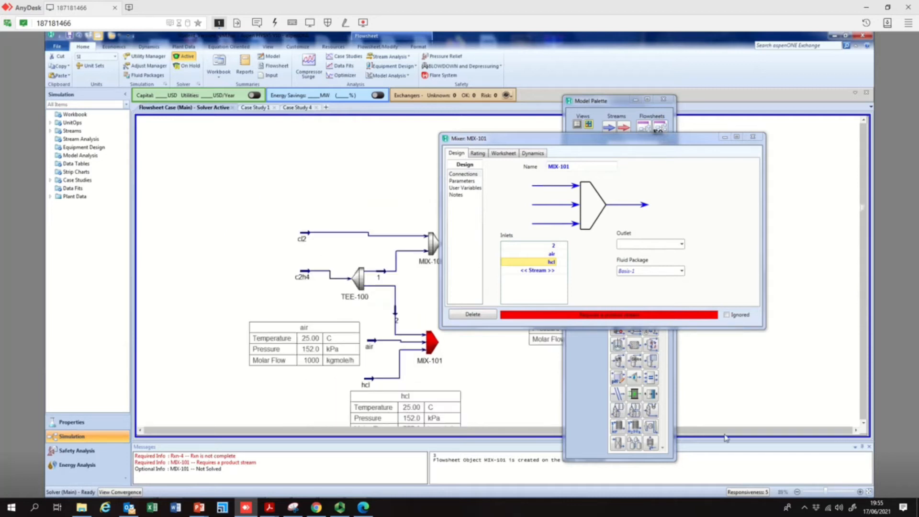
{"action": "left_click", "coordinate": [864, 424]}
{"action": "left_click", "coordinate": [864, 424]}
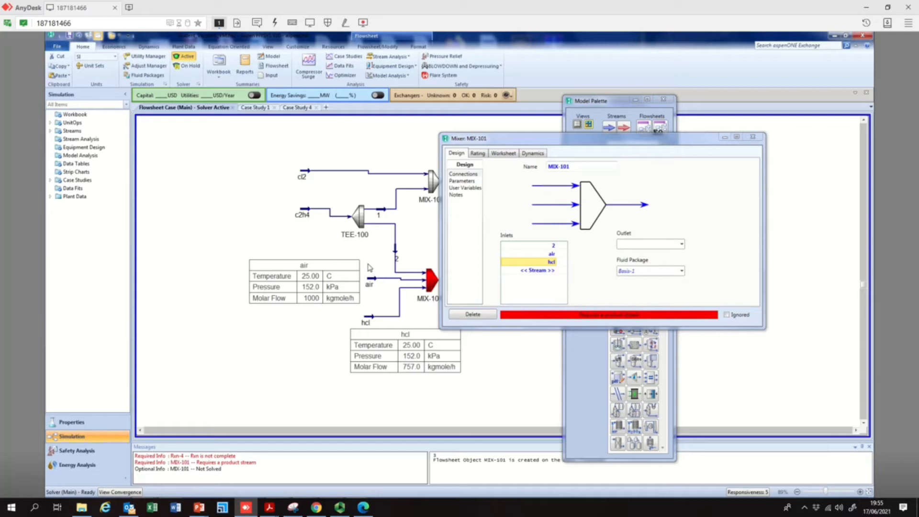
{"action": "mouse_move", "coordinate": [398, 250]}
{"action": "left_click_drag", "start_coordinate": [640, 139], "coordinate": [441, 147]}
{"action": "left_click_drag", "start_coordinate": [622, 101], "coordinate": [787, 209]}
{"action": "left_click_drag", "start_coordinate": [472, 149], "coordinate": [522, 146]}
{"action": "left_click", "coordinate": [502, 249]}
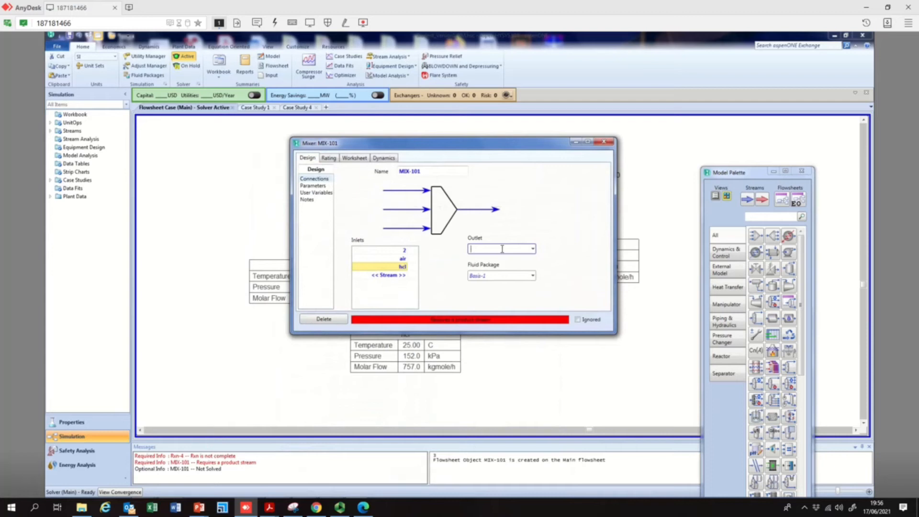
{"action": "type", "text": "S"}
{"action": "key", "text": "Return"}
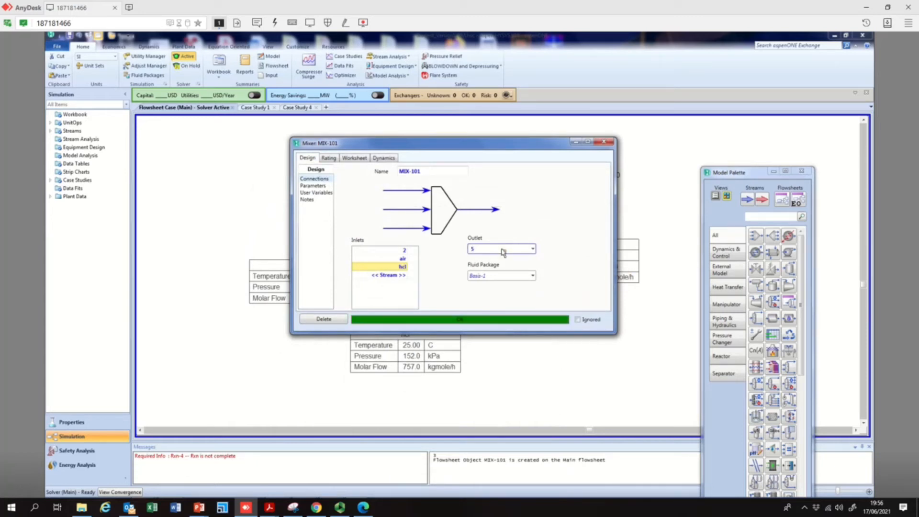
{"action": "left_click", "coordinate": [603, 142]}
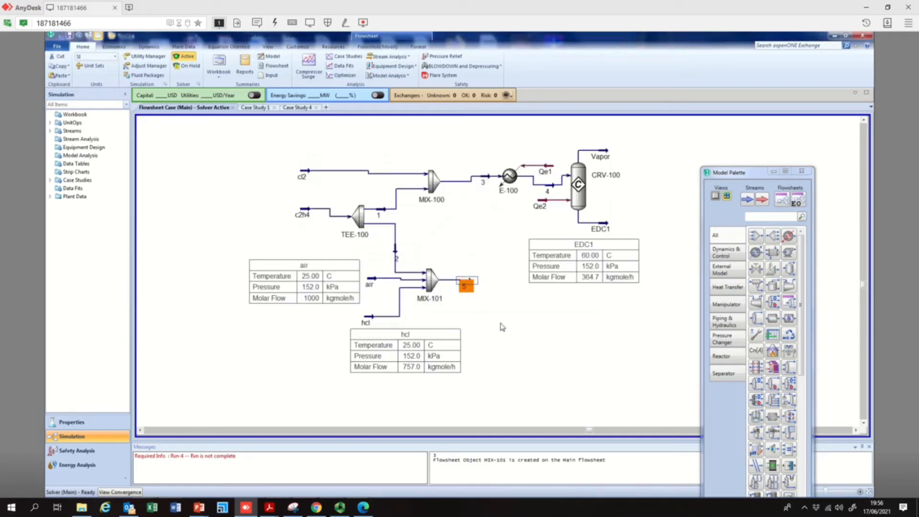
Move outlet stream 5 down and to the right of MIX-101
{"action": "left_click_drag", "start_coordinate": [466, 288], "coordinate": [492, 336]}
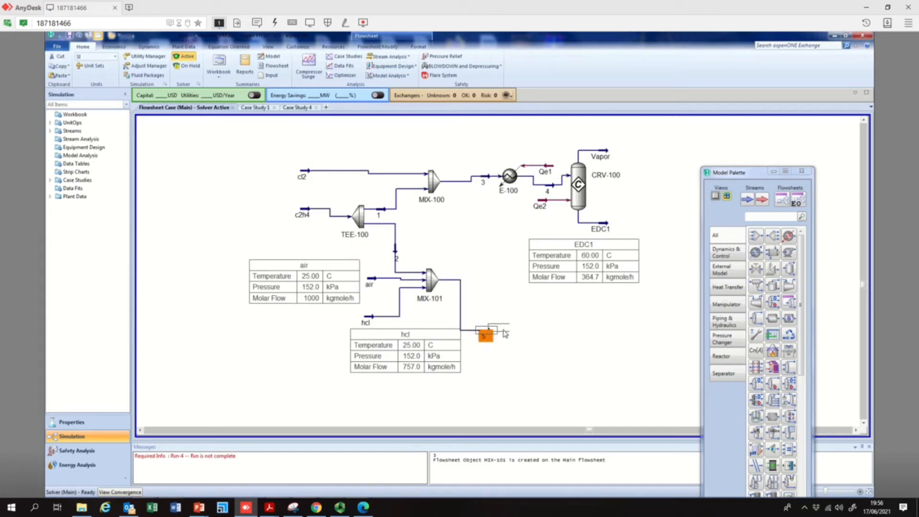
{"action": "left_click", "coordinate": [509, 377]}
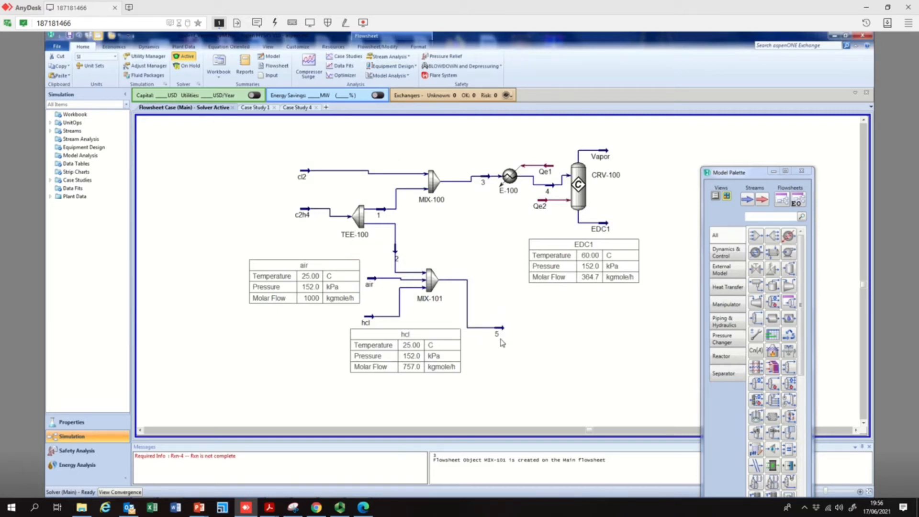
{"action": "mouse_move", "coordinate": [503, 329]}
{"action": "left_click", "coordinate": [762, 217]}
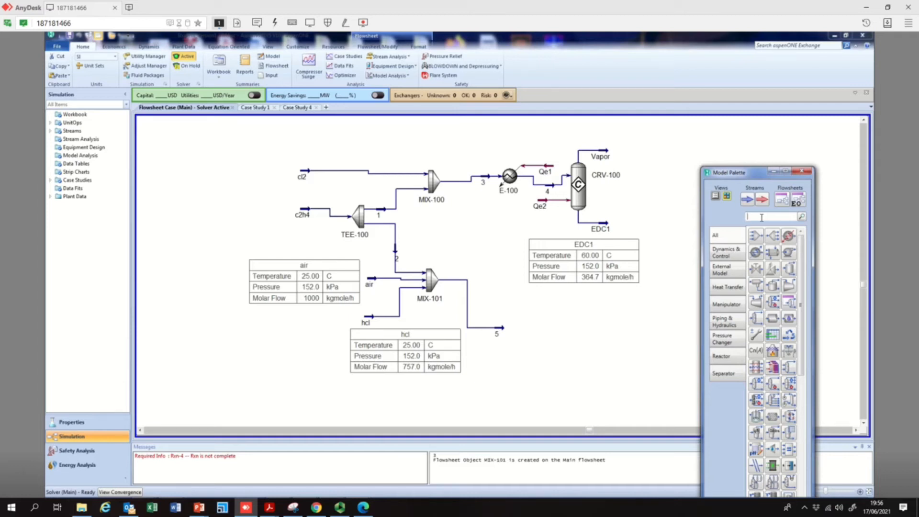
{"action": "left_click", "coordinate": [725, 356]}
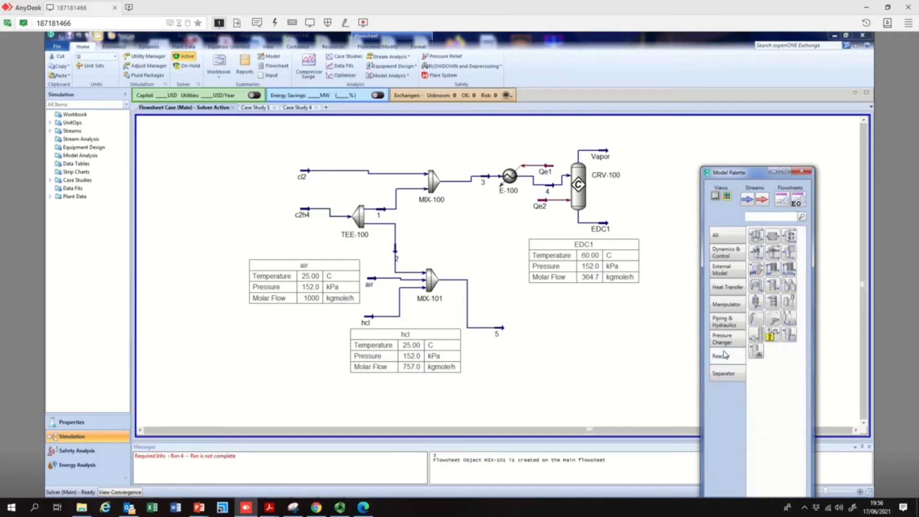
{"action": "left_click", "coordinate": [774, 237]}
{"action": "left_click", "coordinate": [769, 239]}
Open stream 5 and check its temperature and pressure, then close it
{"action": "double_click", "coordinate": [503, 330]}
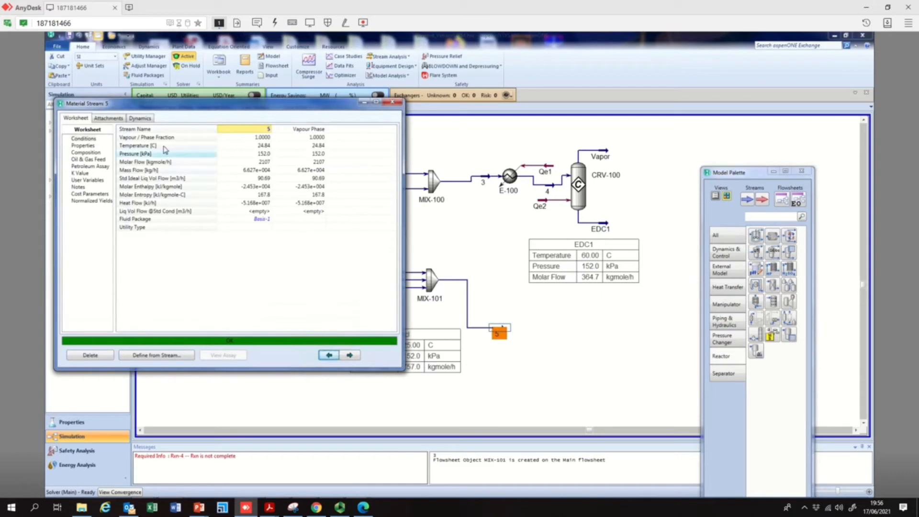
{"action": "left_click", "coordinate": [262, 146]}
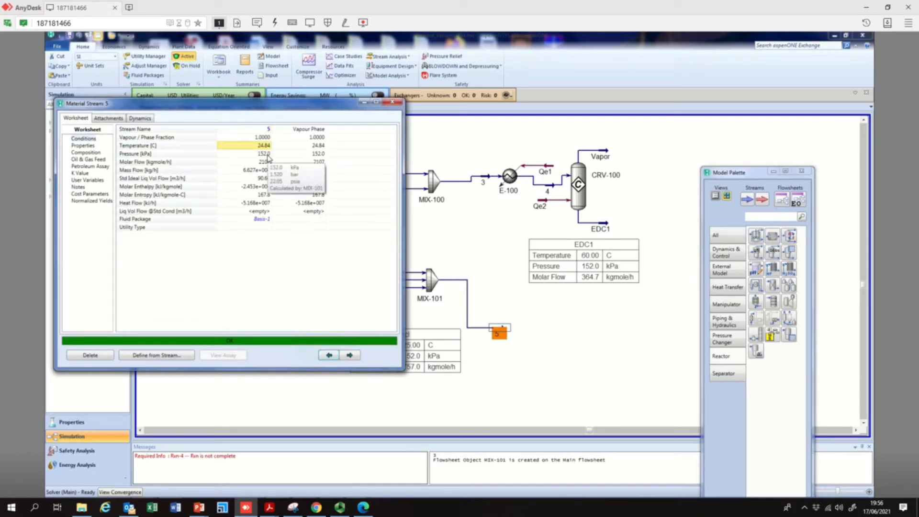
{"action": "left_click", "coordinate": [267, 154]}
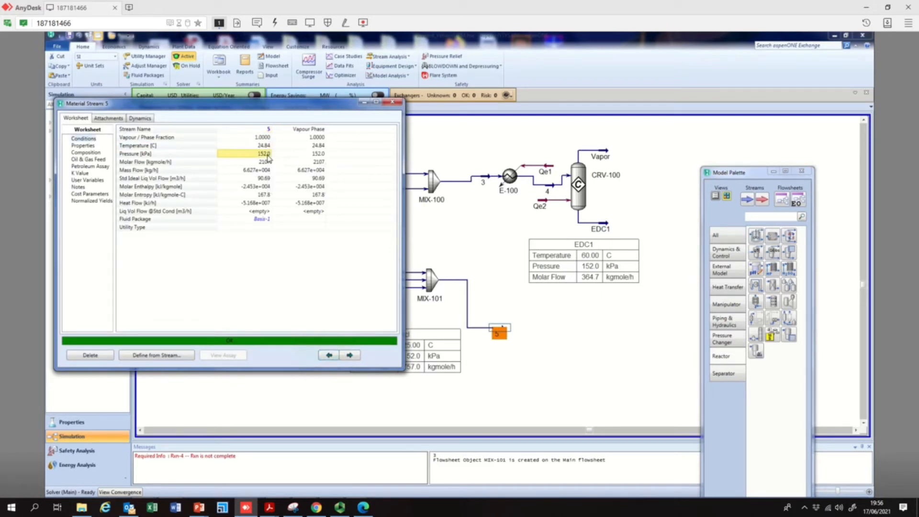
{"action": "left_click", "coordinate": [395, 103]}
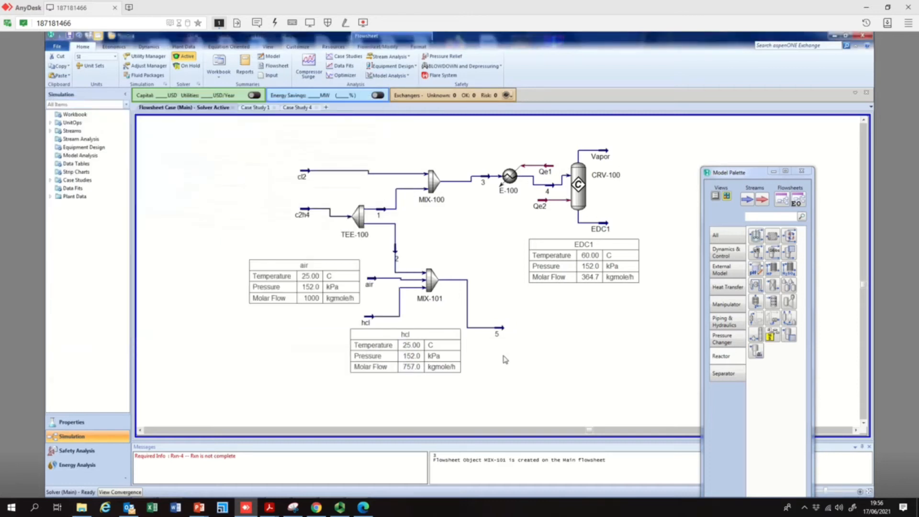
Switch to PowerPoint to recheck the oxychlorination conditions, then return to the simulation
{"action": "mouse_move", "coordinate": [200, 510]}
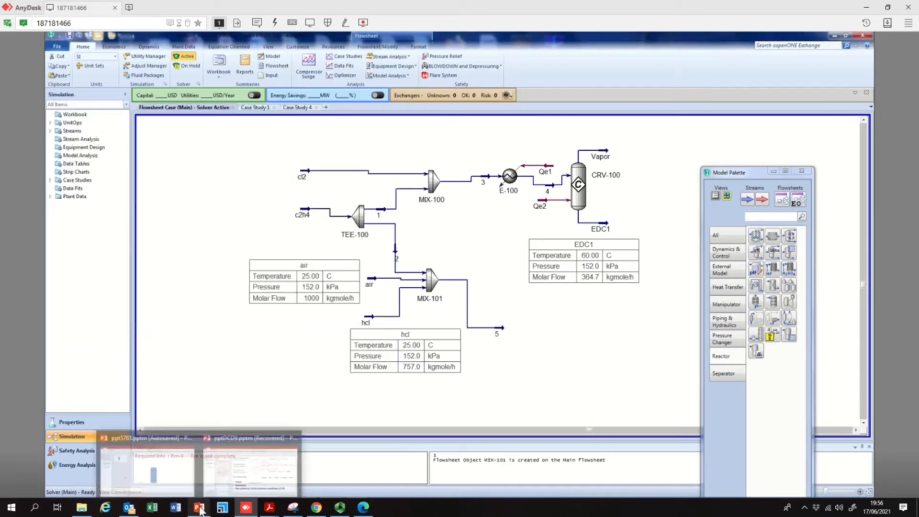
{"action": "left_click", "coordinate": [250, 471]}
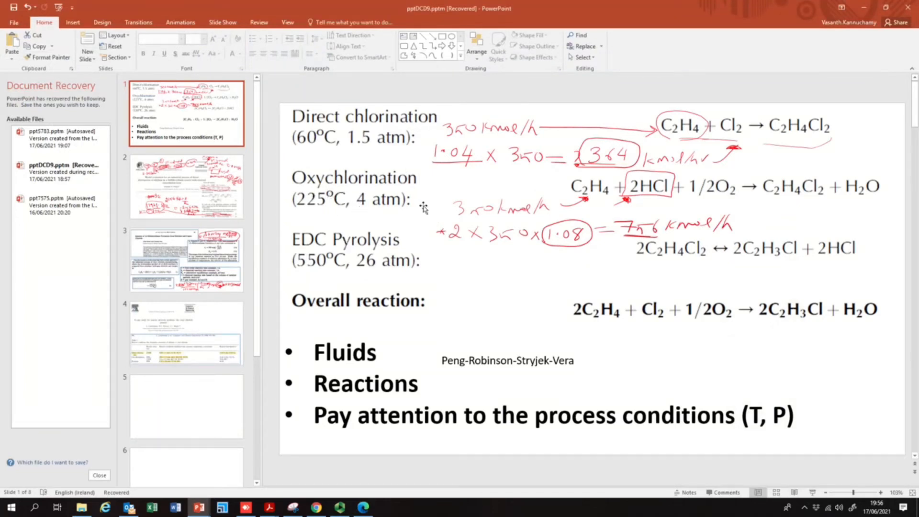
{"action": "left_click", "coordinate": [867, 8]}
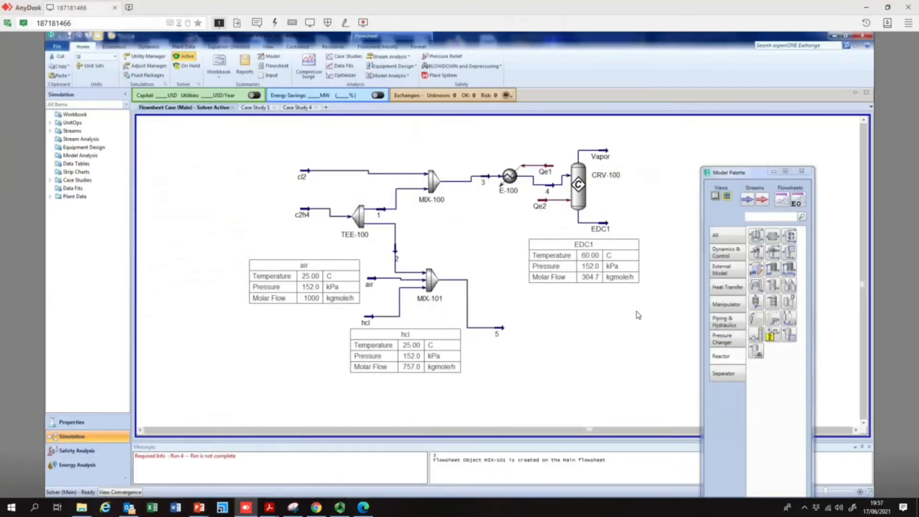
Add heater E-101 after the mixer, taking stream 5 as inlet and naming its outlet stream 6
{"action": "left_click", "coordinate": [727, 237]}
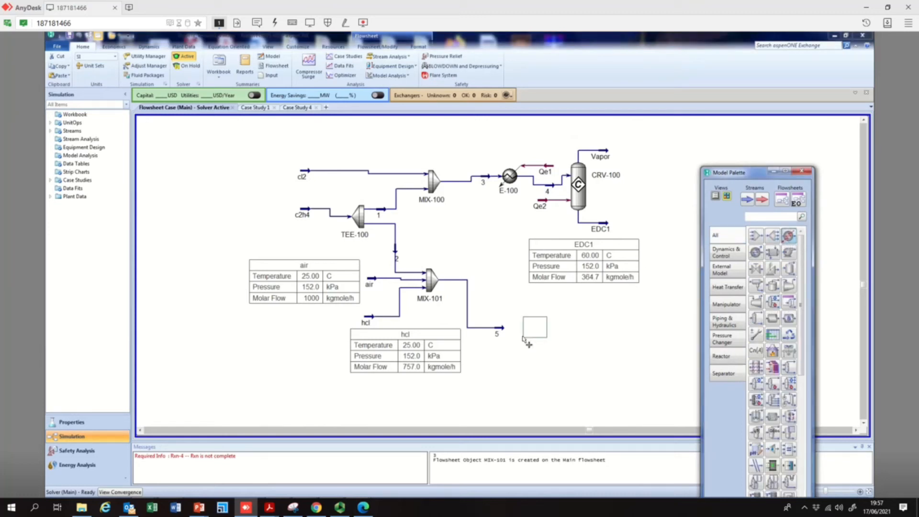
{"action": "left_click", "coordinate": [529, 331]}
{"action": "double_click", "coordinate": [529, 328]}
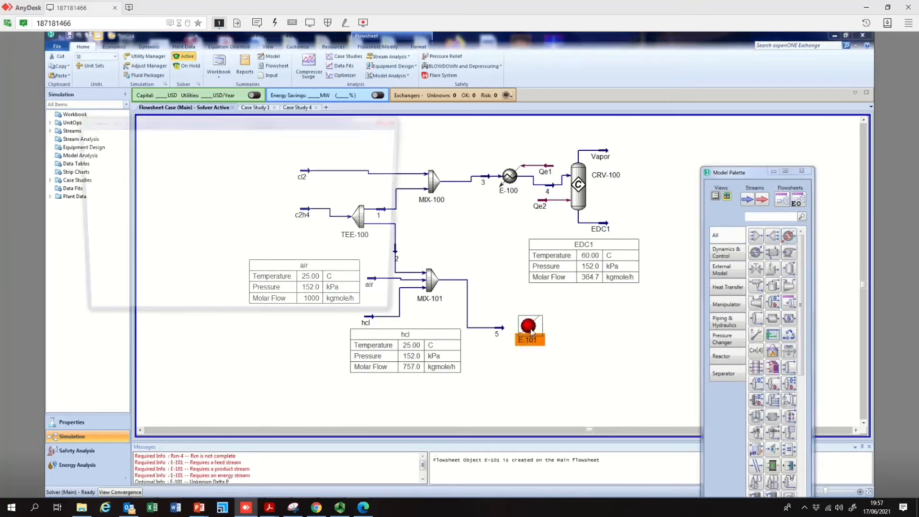
{"action": "left_click", "coordinate": [205, 185]}
{"action": "left_click", "coordinate": [142, 197]}
{"action": "left_click", "coordinate": [279, 231]}
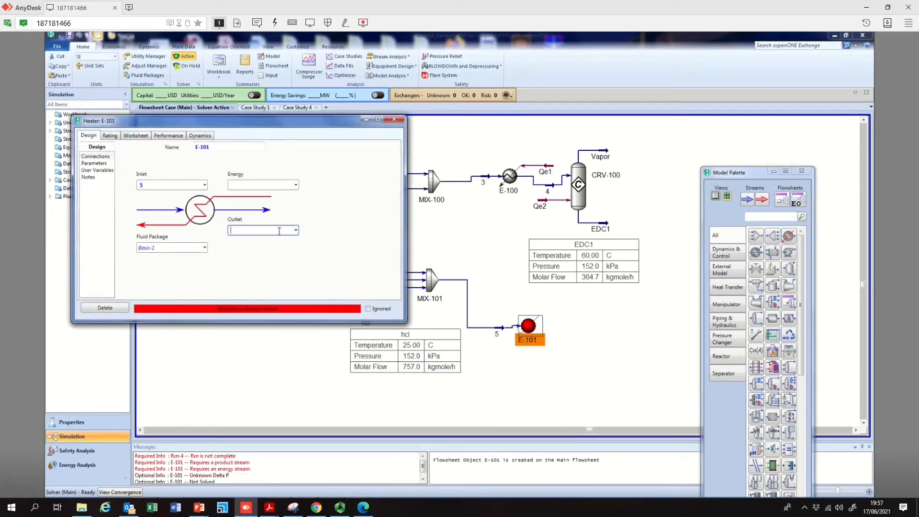
{"action": "type", "text": "6"}
{"action": "key", "text": "Return"}
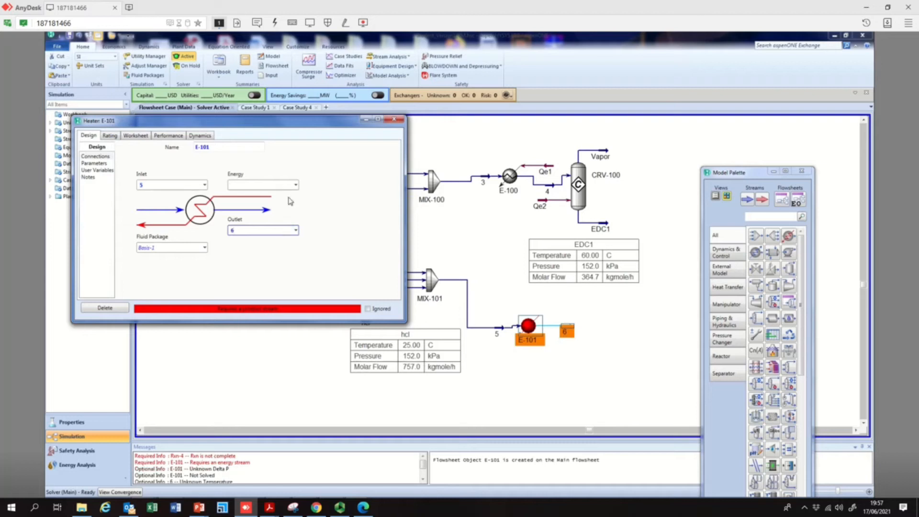
Name the heater's energy stream Qe3
{"action": "type", "text": "qe3"}
{"action": "key", "text": "BackSpace"}
{"action": "key", "text": "BackSpace"}
{"action": "key", "text": "BackSpace"}
{"action": "type", "text": "Q"}
{"action": "type", "text": "e1"}
{"action": "key", "text": "BackSpace"}
{"action": "type", "text": "3"}
{"action": "key", "text": "Return"}
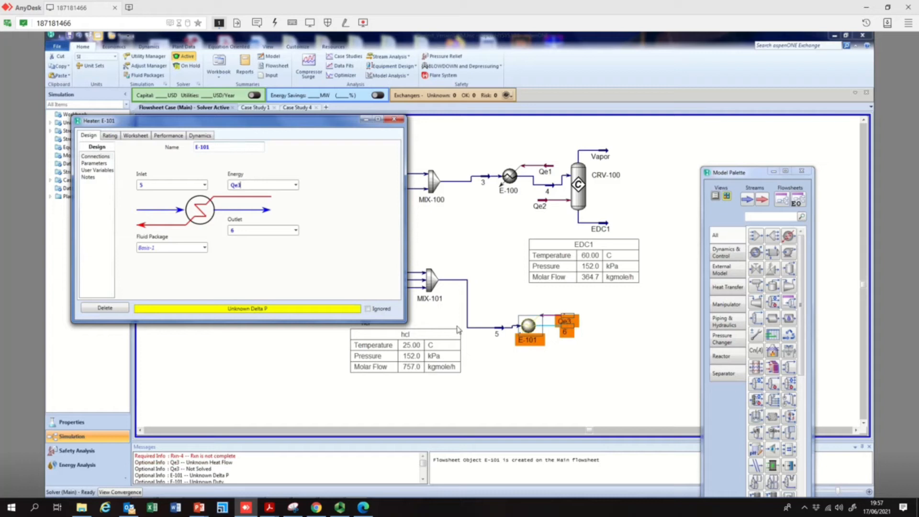
Rearrange outlet stream 6 and energy stream Qe3 around heater E-101
{"action": "mouse_move", "coordinate": [567, 332]}
{"action": "left_mouse_down"}
{"action": "mouse_move", "coordinate": [588, 338]}
{"action": "mouse_move", "coordinate": [564, 334]}
{"action": "mouse_move", "coordinate": [575, 347]}
{"action": "left_mouse_up"}
{"action": "left_click", "coordinate": [581, 360]}
{"action": "left_click", "coordinate": [568, 330]}
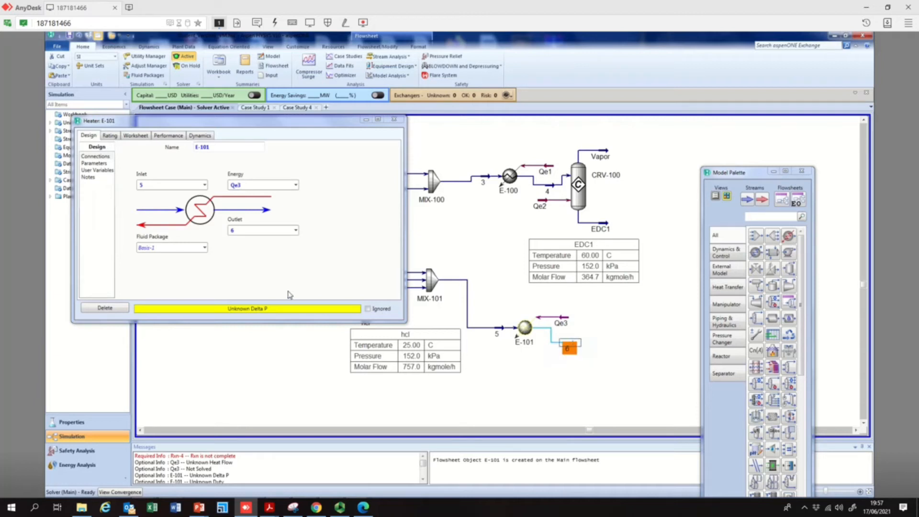
{"action": "left_click", "coordinate": [585, 363]}
Specify stream 6 at a pressure of 4 atm and a temperature of 25 °C, then close it
{"action": "double_click", "coordinate": [570, 345]}
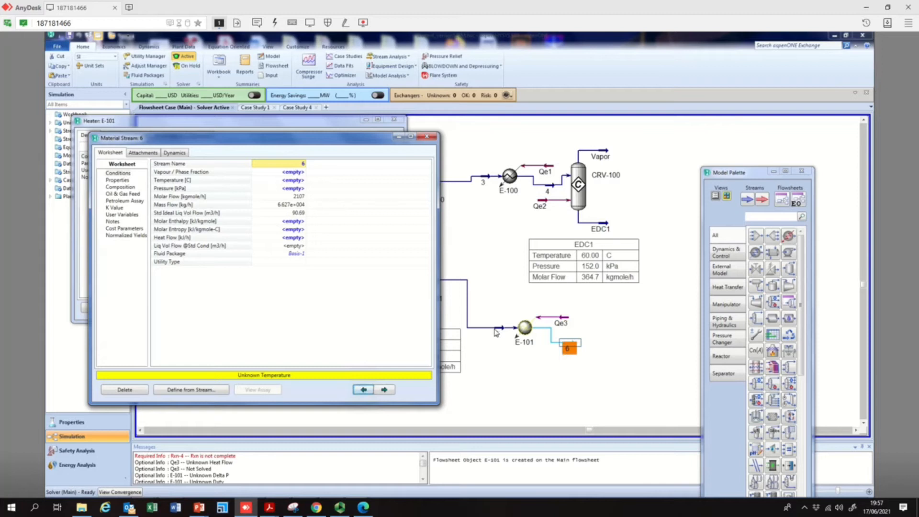
{"action": "left_click", "coordinate": [284, 189]}
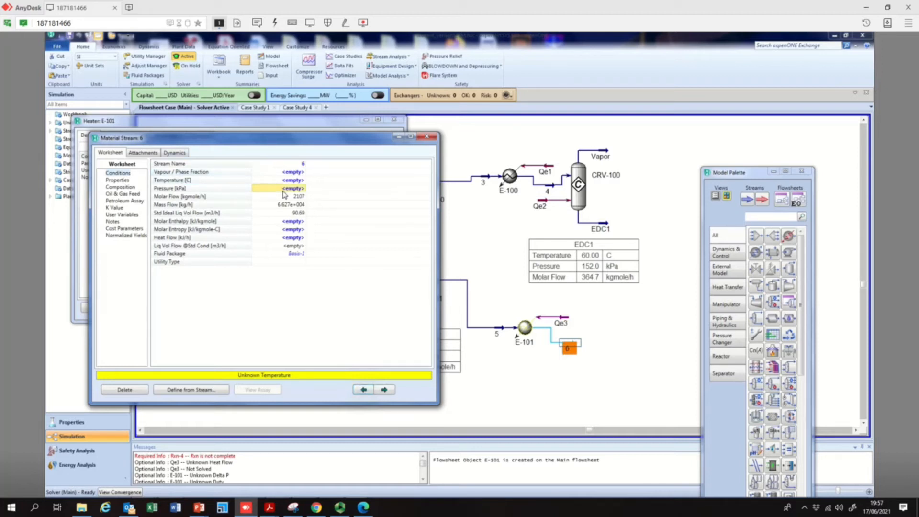
{"action": "type", "text": "4"}
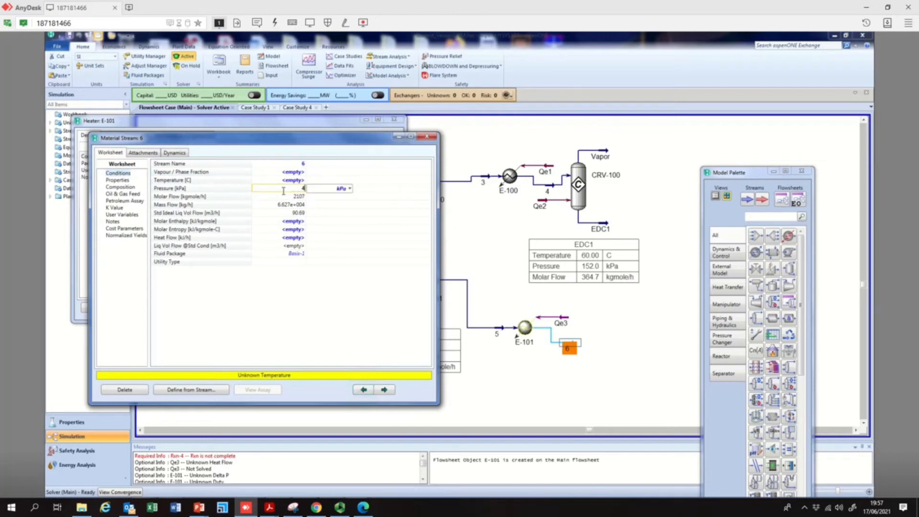
{"action": "left_click", "coordinate": [350, 189]}
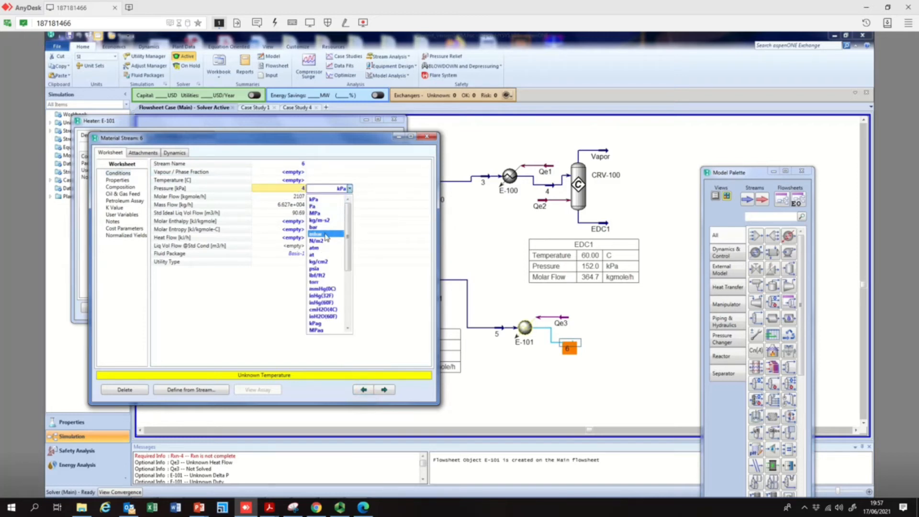
{"action": "left_click", "coordinate": [325, 248]}
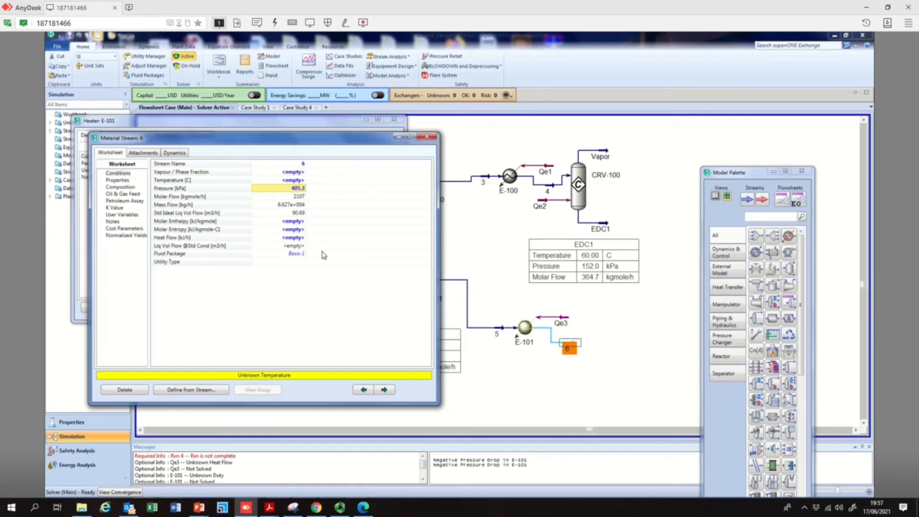
{"action": "left_click", "coordinate": [302, 181]}
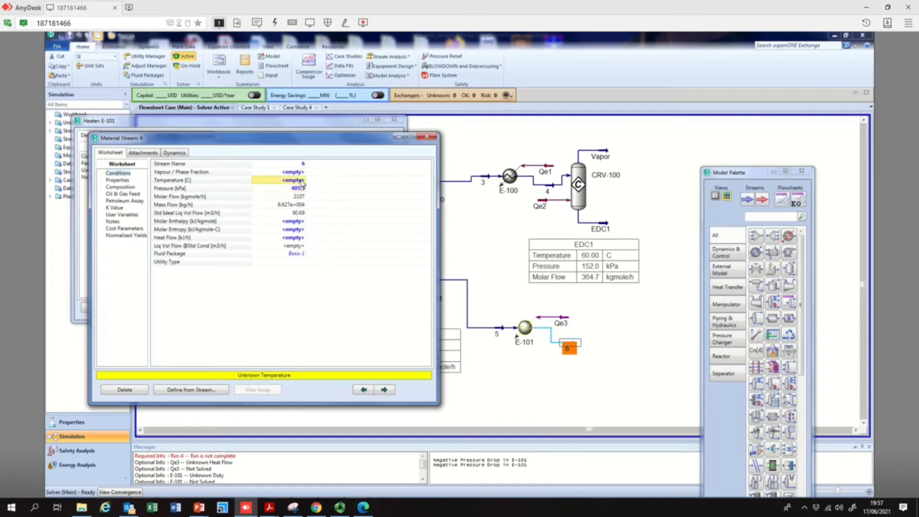
{"action": "left_click", "coordinate": [303, 182]}
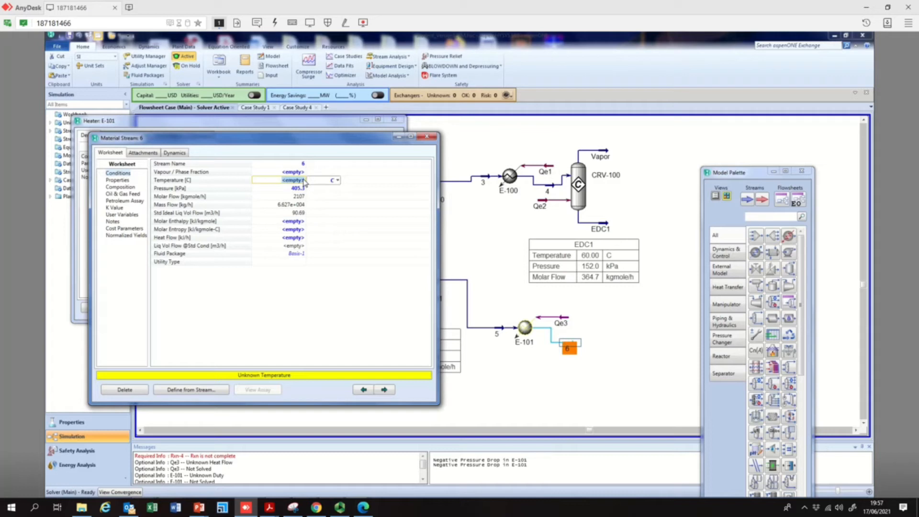
{"action": "type", "text": "25"}
{"action": "key", "text": "Return"}
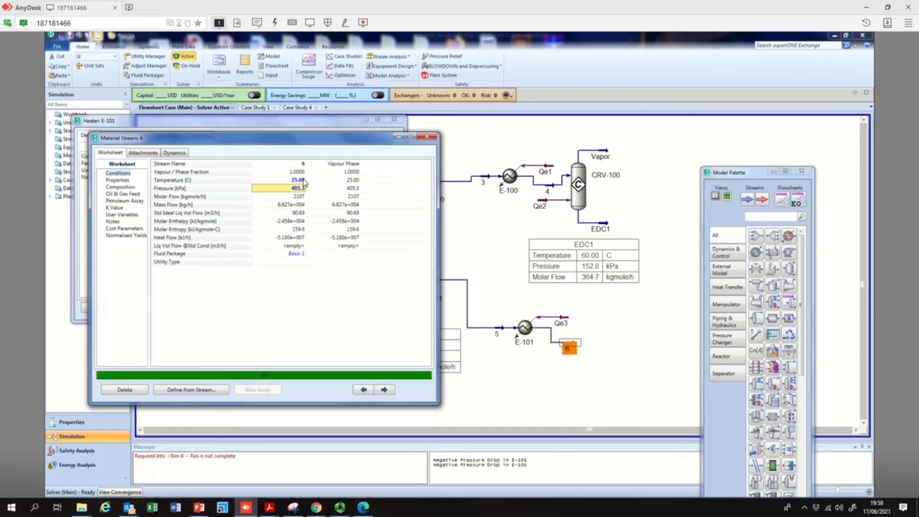
{"action": "left_click", "coordinate": [428, 137]}
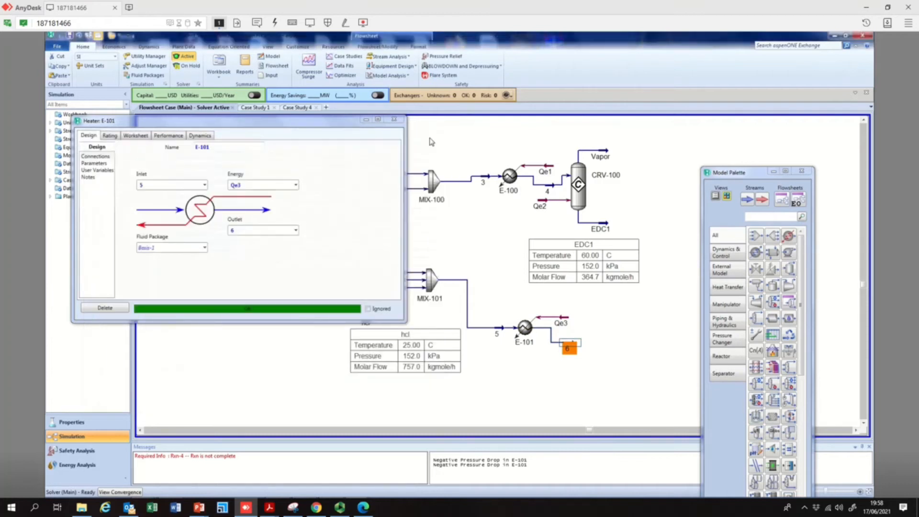
Clear stream 6's pressure, set it to 225 °C and 1.5 kPa, then close the stream and heater windows
{"action": "double_click", "coordinate": [570, 348]}
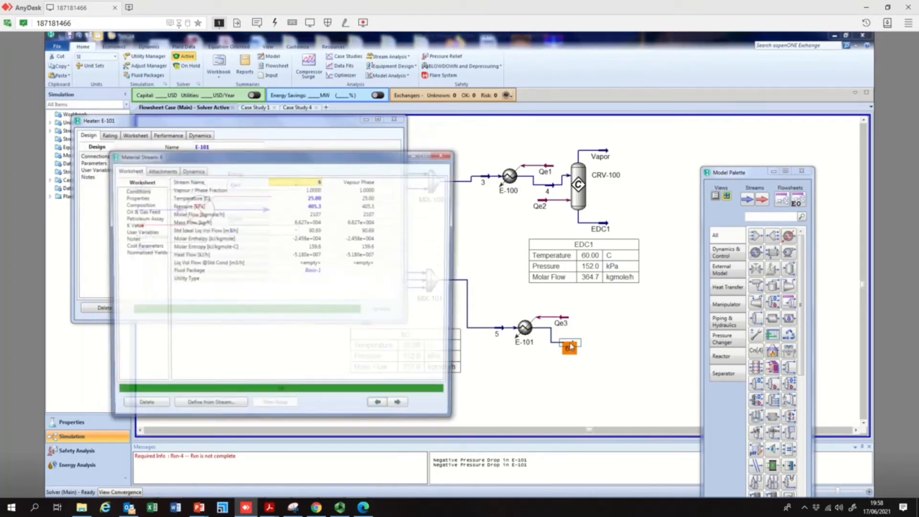
{"action": "left_click", "coordinate": [311, 207]}
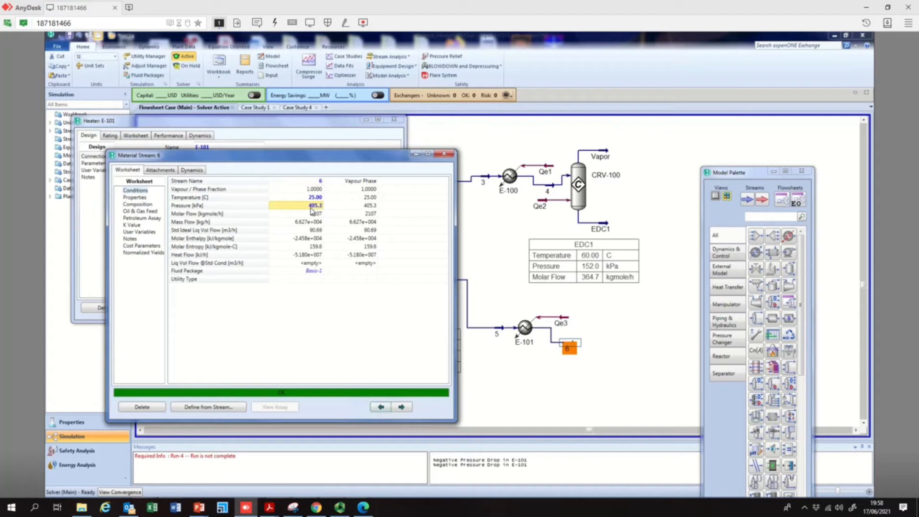
{"action": "key", "text": "Delete"}
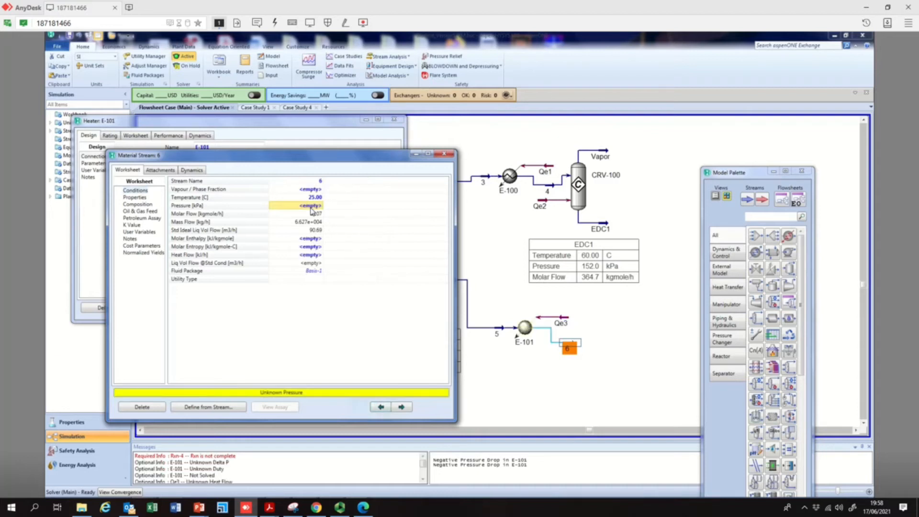
{"action": "left_click", "coordinate": [316, 198]}
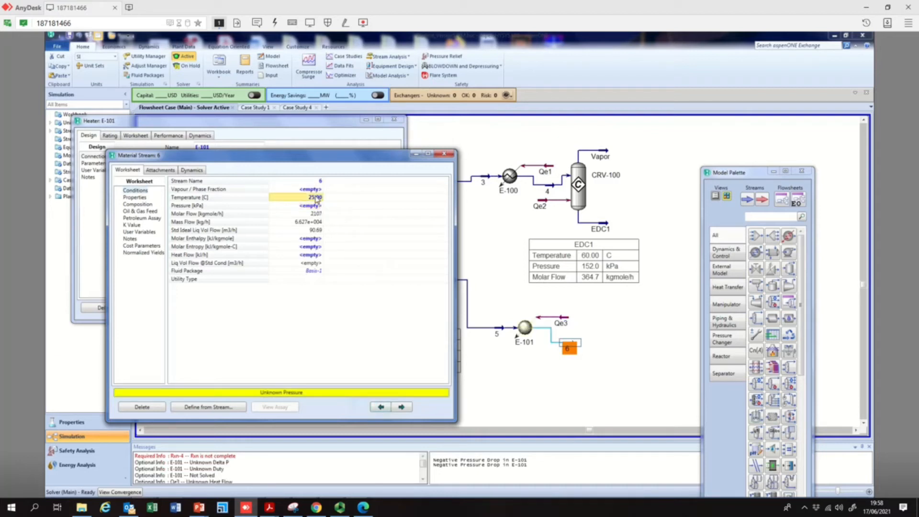
{"action": "type", "text": "62.5"}
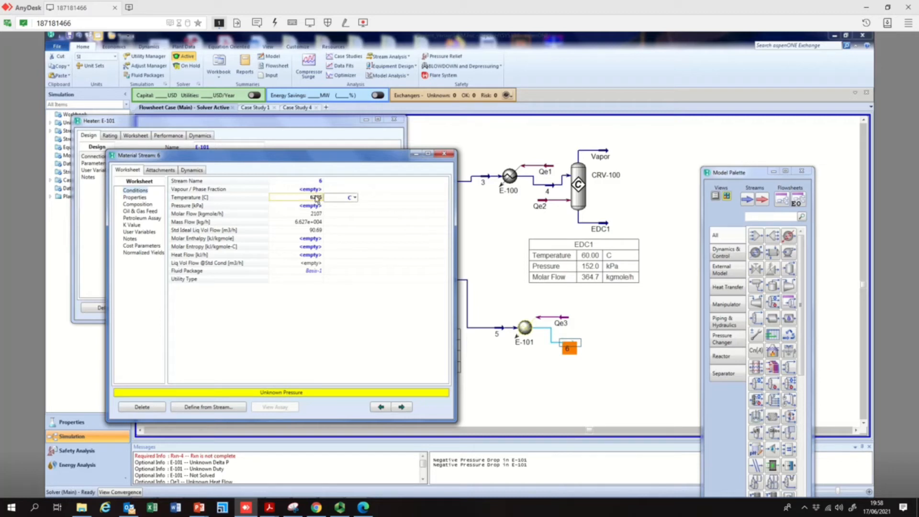
{"action": "key", "text": "BackSpace"}
{"action": "key", "text": "BackSpace"}
{"action": "key", "text": "BackSpace"}
{"action": "key", "text": "BackSpace"}
{"action": "type", "text": "225"}
{"action": "left_click", "coordinate": [312, 206]}
{"action": "type", "text": "1.5"}
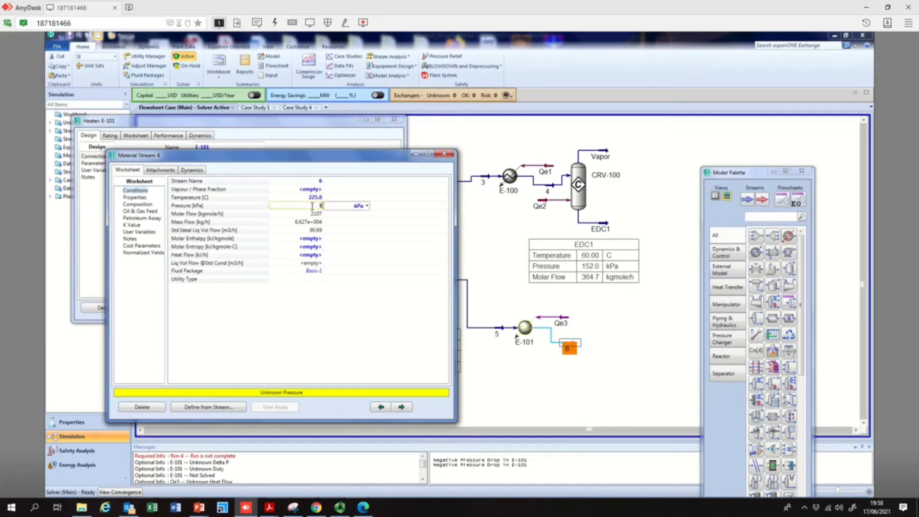
{"action": "key", "text": "Return"}
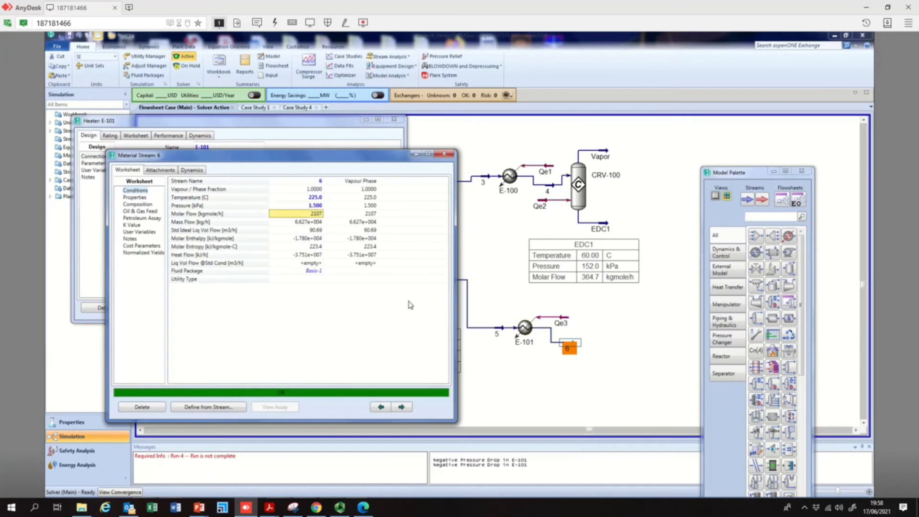
{"action": "left_click", "coordinate": [444, 154]}
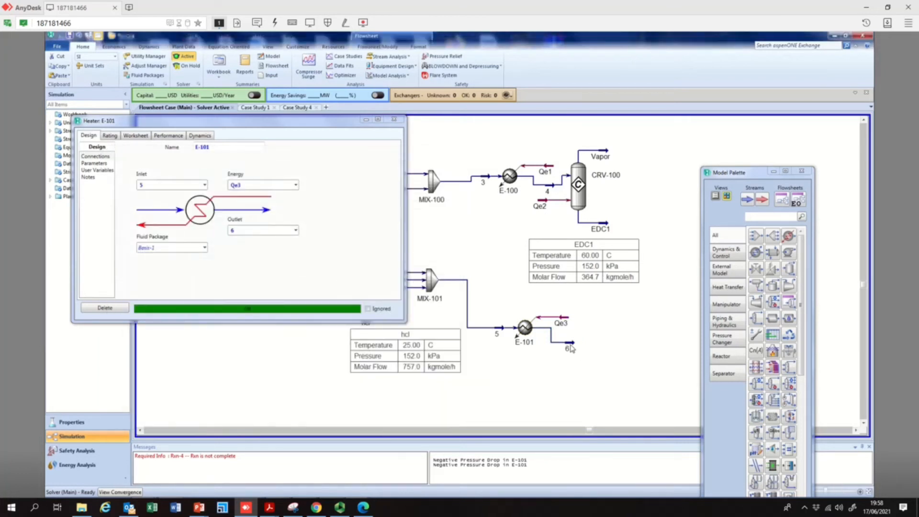
{"action": "mouse_move", "coordinate": [501, 334]}
{"action": "mouse_move", "coordinate": [550, 343]}
{"action": "left_click", "coordinate": [394, 120]}
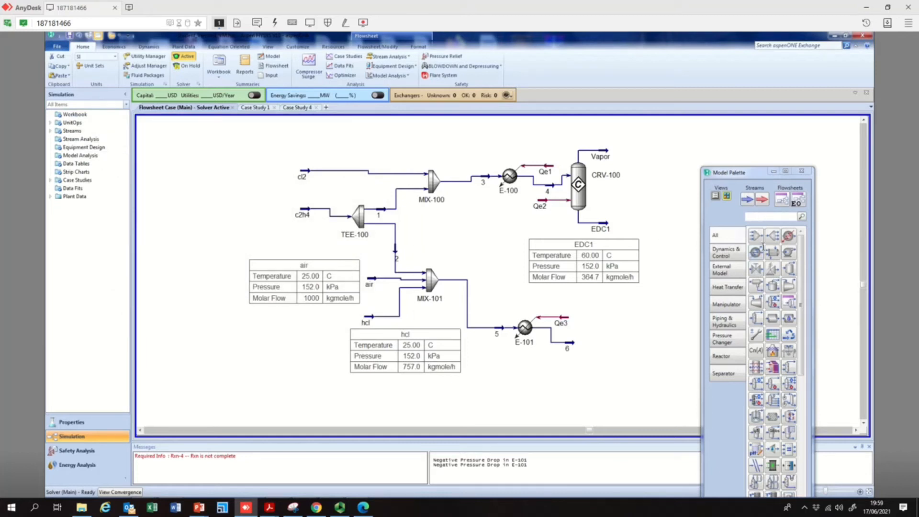
Add compressor K-100 after the heater with stream 6 as inlet and outlet stream 7
{"action": "left_click", "coordinate": [791, 287]}
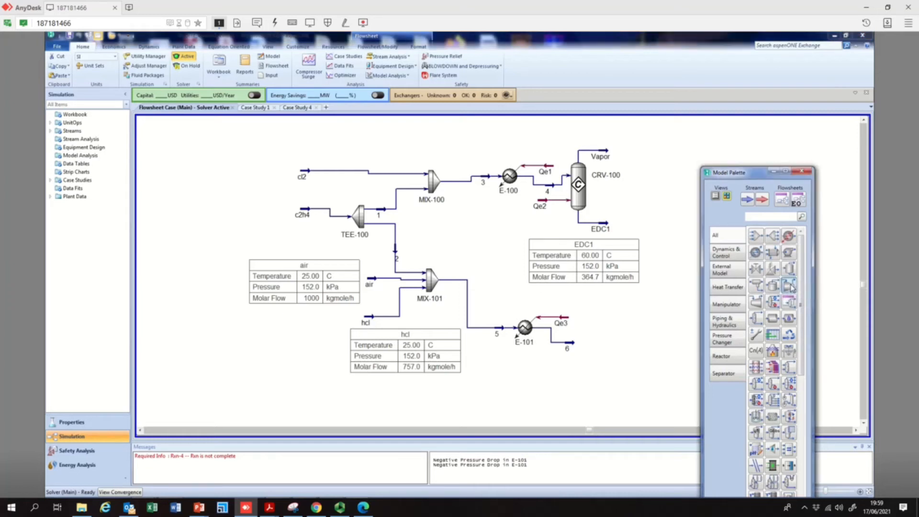
{"action": "left_click", "coordinate": [585, 357]}
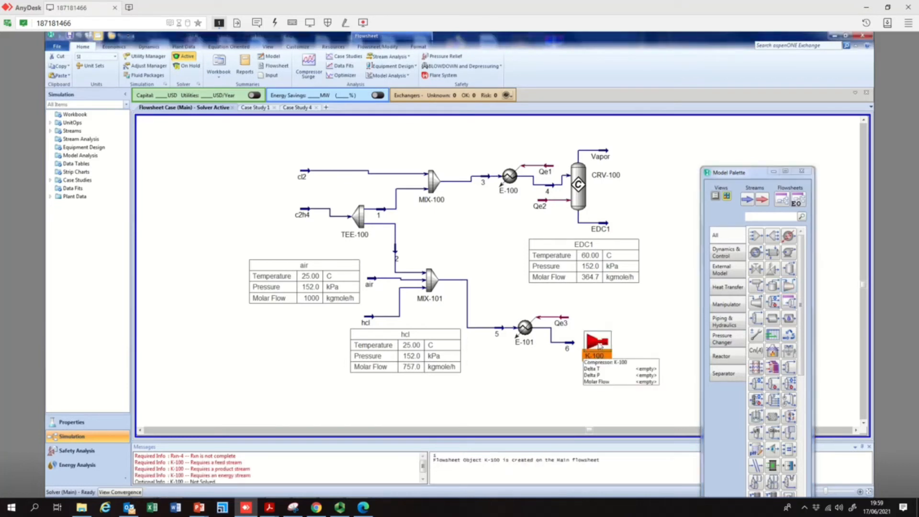
{"action": "double_click", "coordinate": [598, 343]}
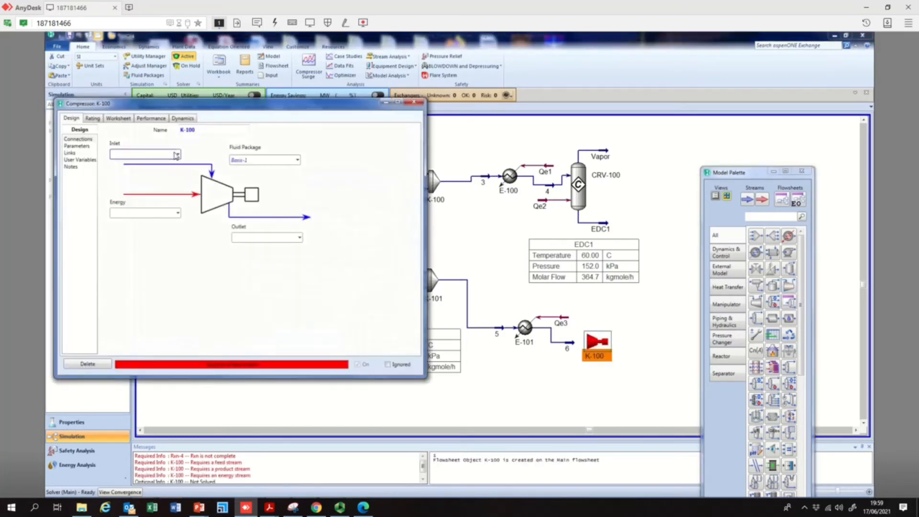
{"action": "left_click", "coordinate": [176, 154]}
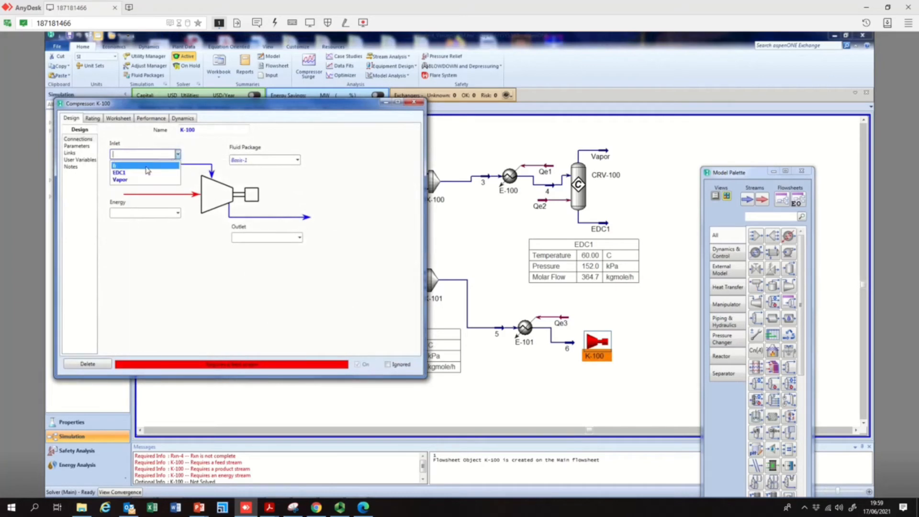
{"action": "left_click", "coordinate": [147, 170]}
{"action": "left_click", "coordinate": [300, 237]}
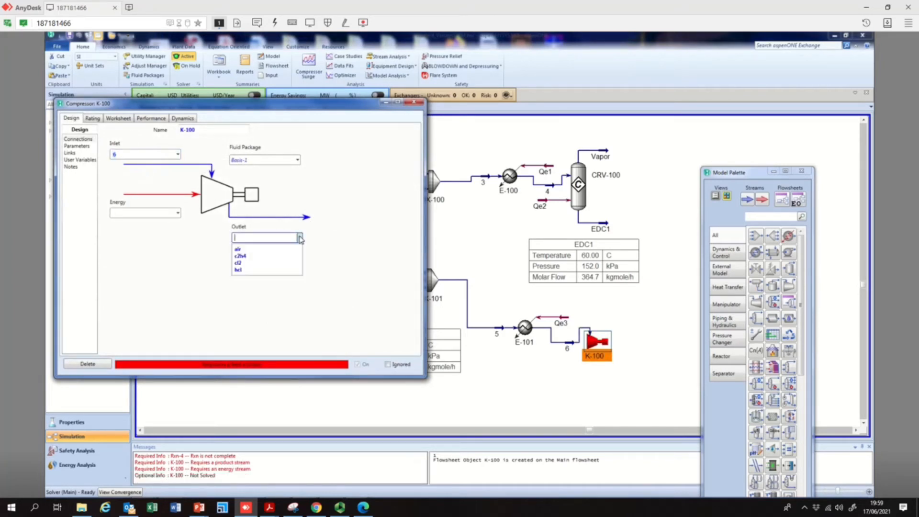
{"action": "left_click", "coordinate": [300, 238]}
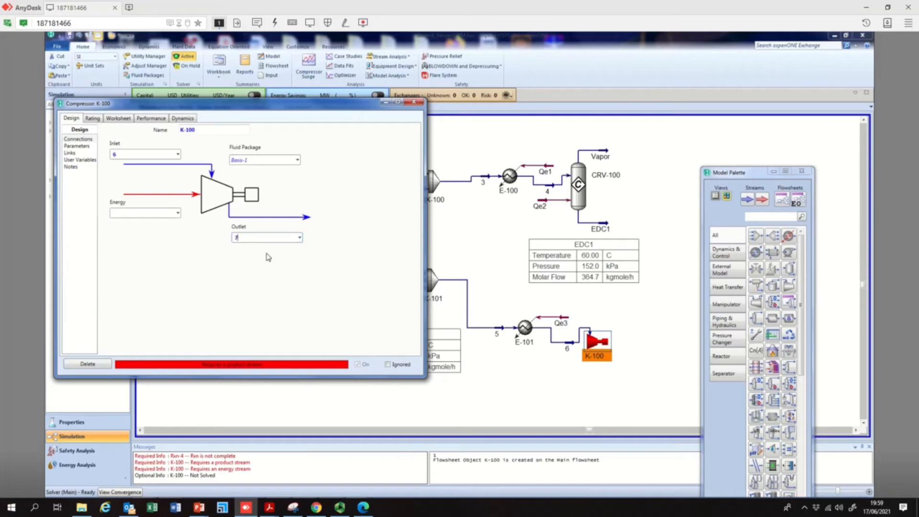
{"action": "key", "text": "Return"}
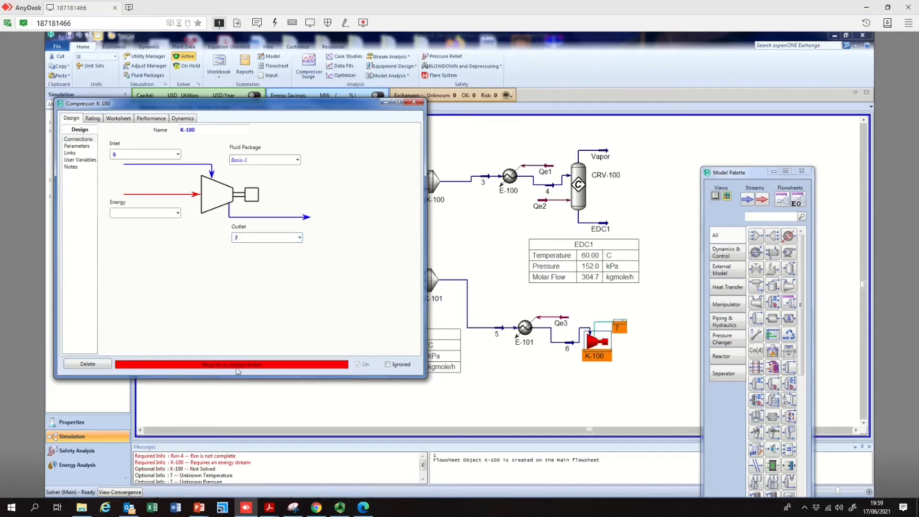
Name the compressor's energy stream Qe4 and close the compressor window
{"action": "left_click", "coordinate": [141, 212]}
{"action": "type", "text": "Qe"}
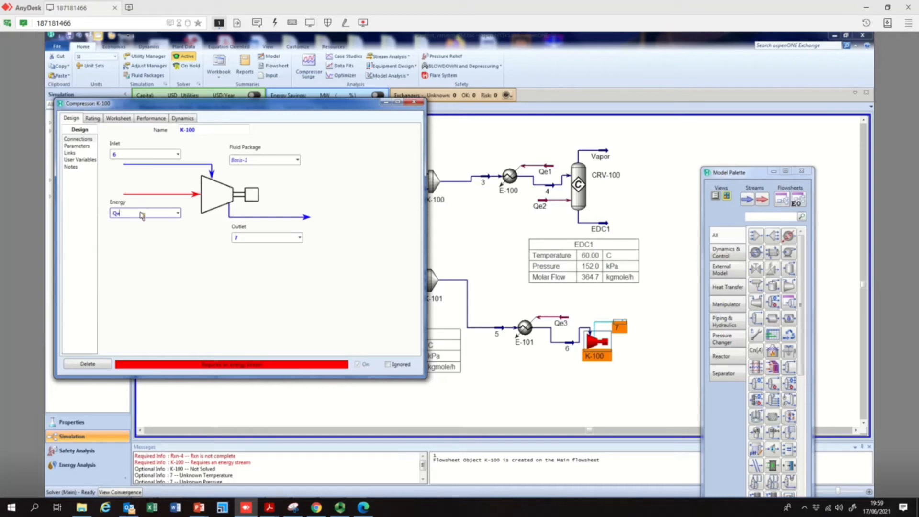
{"action": "key", "text": "Return"}
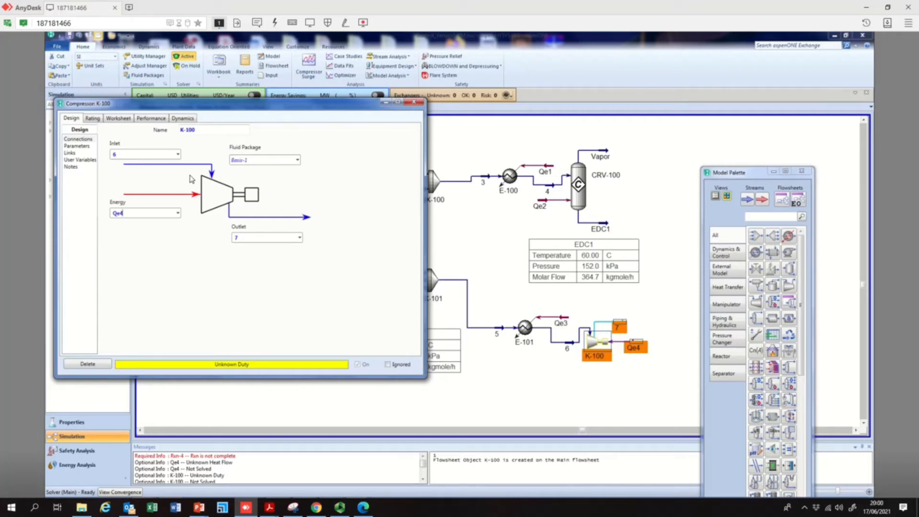
{"action": "left_click", "coordinate": [414, 102]}
Set stream 7's pressure to 4 atm
{"action": "left_click", "coordinate": [624, 361]}
{"action": "double_click", "coordinate": [621, 325]}
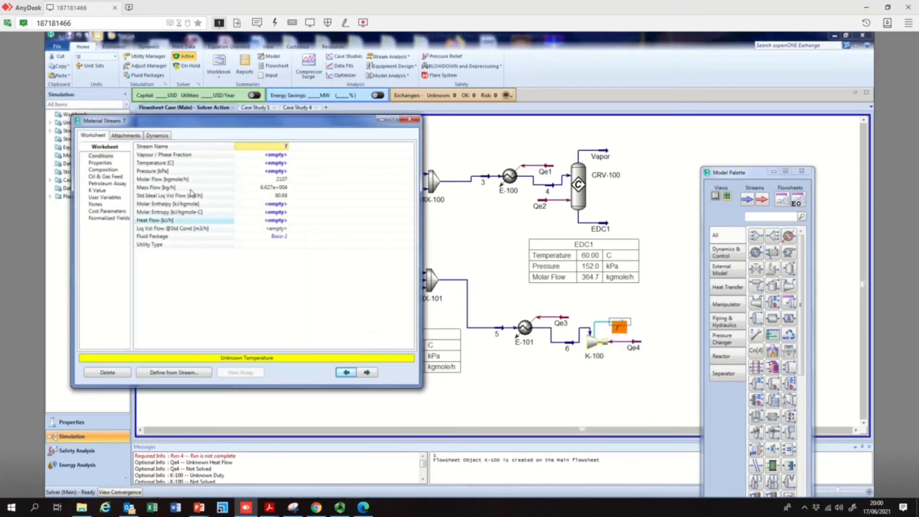
{"action": "left_click", "coordinate": [274, 171]}
{"action": "type", "text": "4"}
{"action": "left_click", "coordinate": [333, 171]}
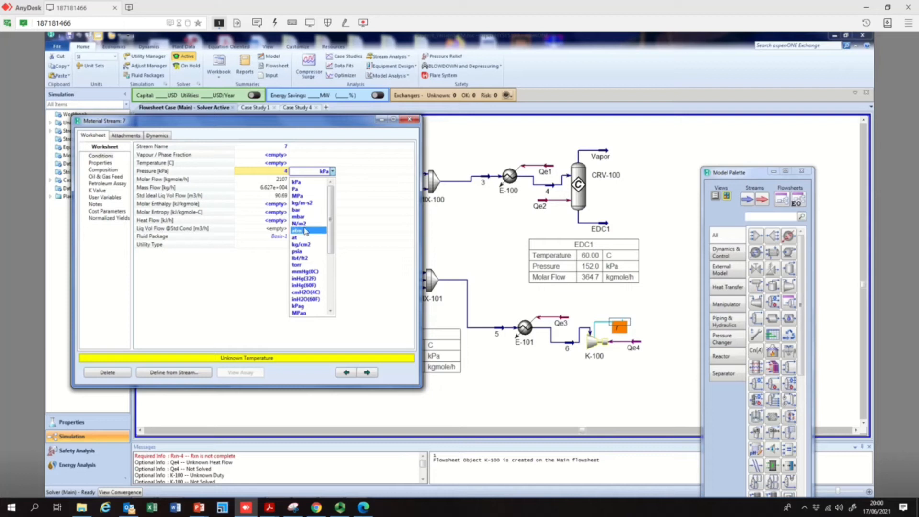
{"action": "left_click", "coordinate": [306, 231]}
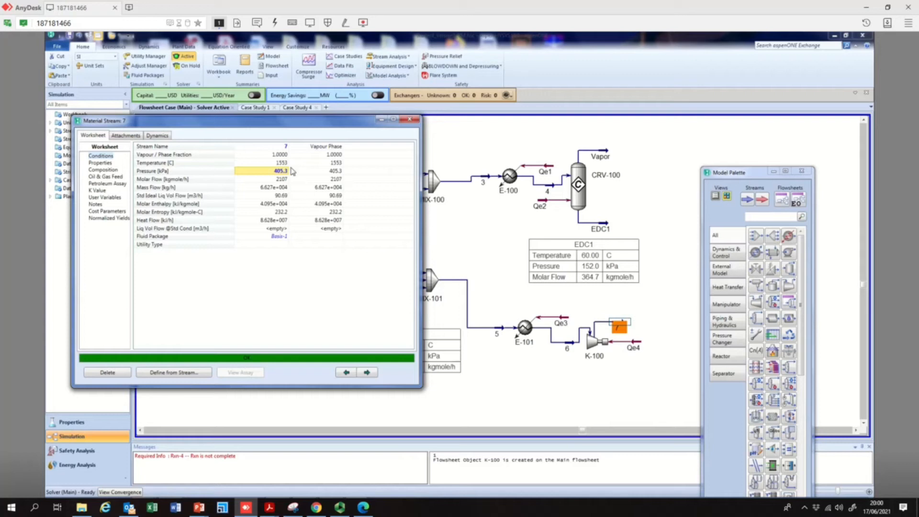
Review the compressor's rating settings and stream 7's conditions
{"action": "double_click", "coordinate": [596, 354]}
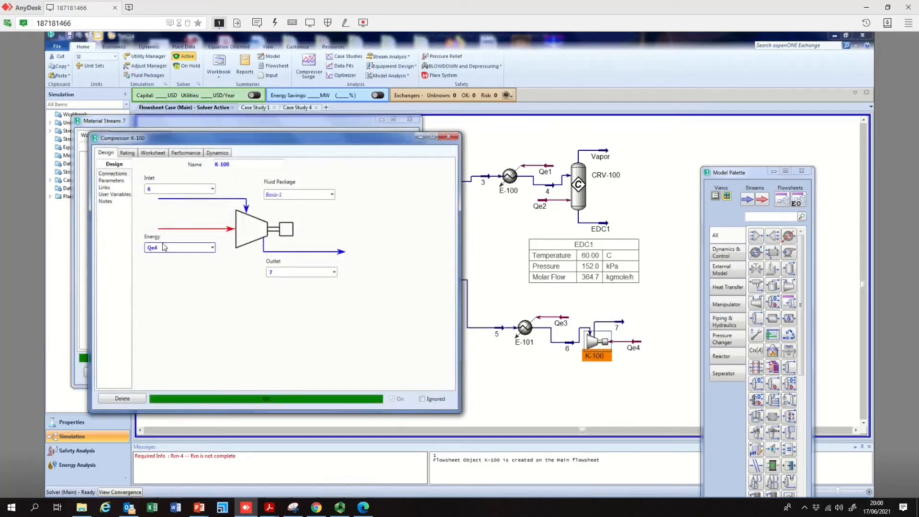
{"action": "left_click", "coordinate": [132, 156]}
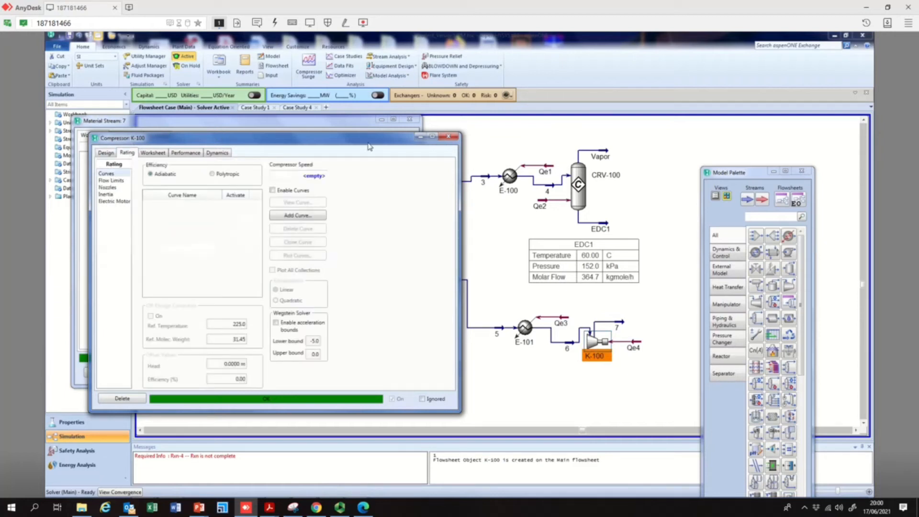
{"action": "left_click", "coordinate": [448, 137]}
{"action": "double_click", "coordinate": [620, 327]}
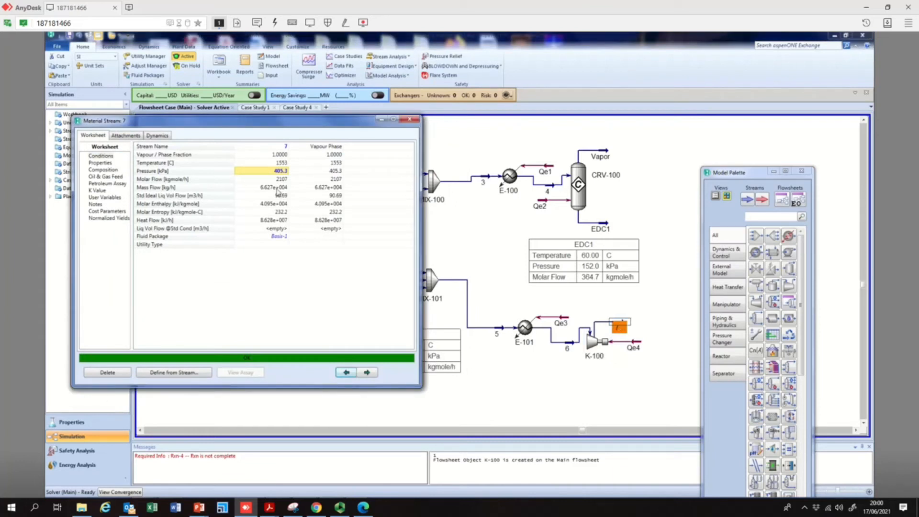
{"action": "mouse_move", "coordinate": [277, 192]}
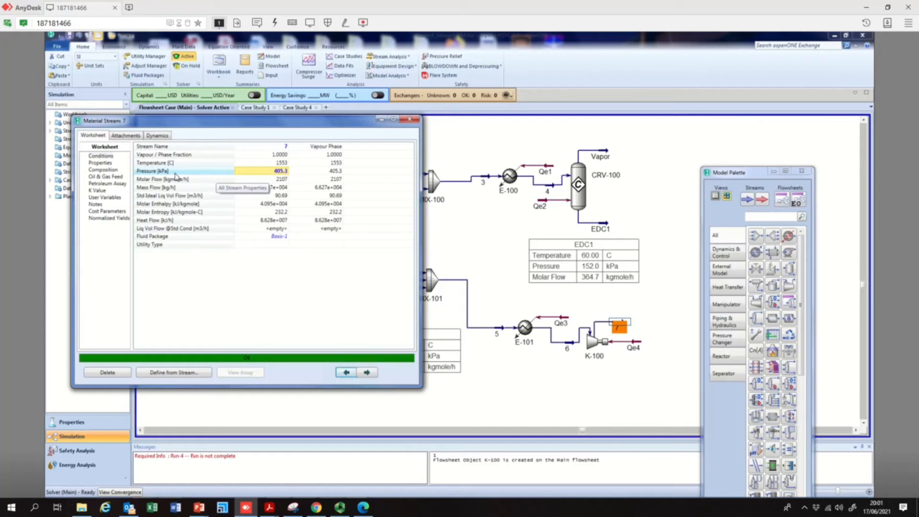
Add heater E-102 after the compressor with stream 7 as inlet, outlet stream 8 and energy stream qe5
{"action": "left_click_drag", "start_coordinate": [789, 237], "coordinate": [653, 317]}
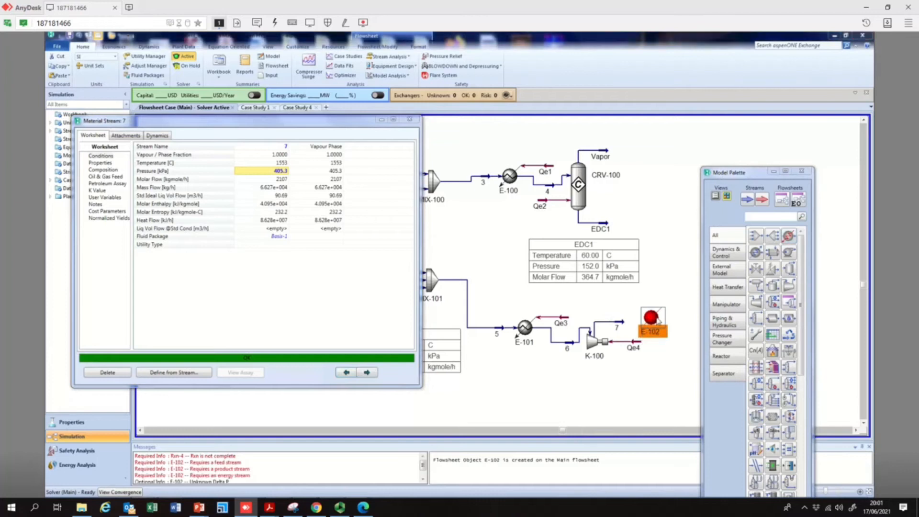
{"action": "double_click", "coordinate": [656, 320]}
{"action": "left_click", "coordinate": [239, 220]}
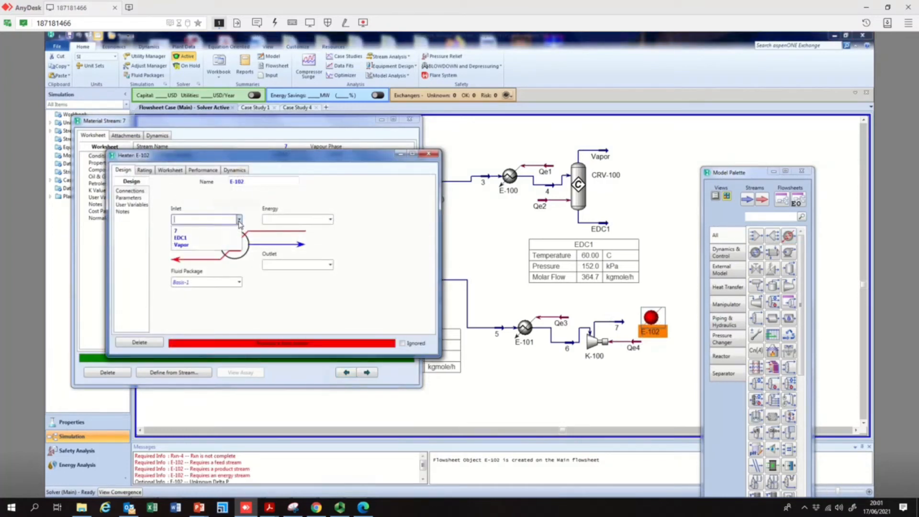
{"action": "left_click", "coordinate": [177, 231]}
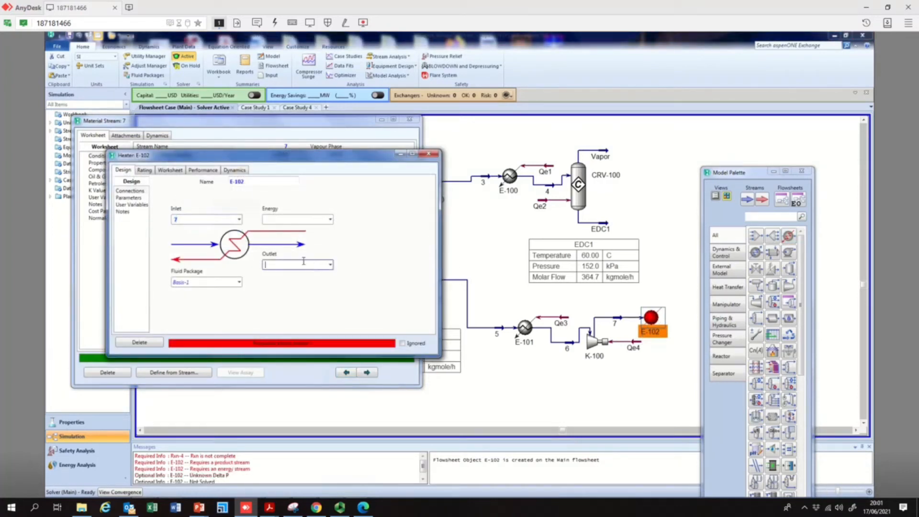
{"action": "key", "text": "Return"}
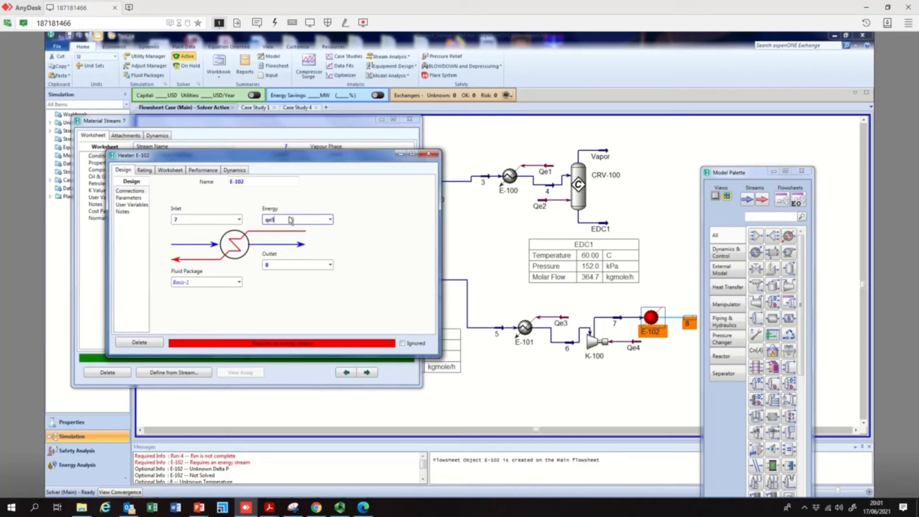
{"action": "key", "text": "Return"}
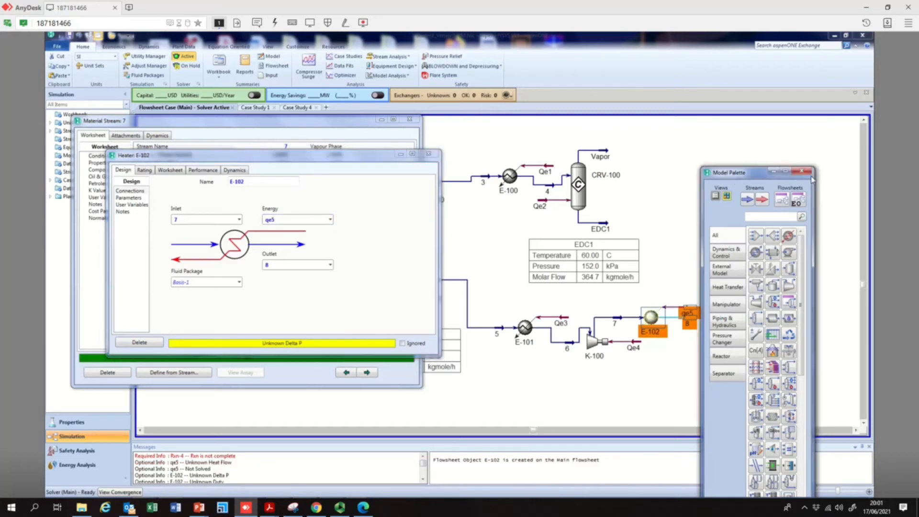
{"action": "left_click", "coordinate": [128, 198]}
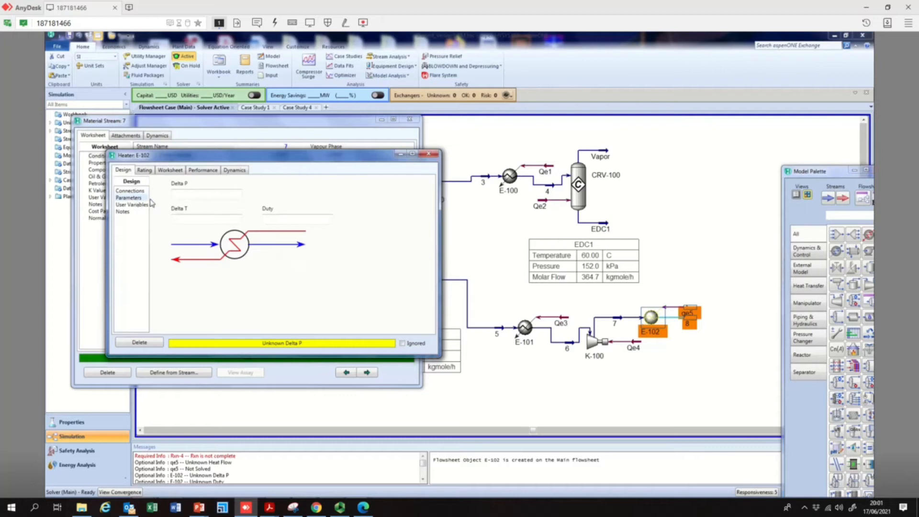
{"action": "left_click", "coordinate": [429, 154]}
Specify stream 8 at a pressure of 4 atm and a temperature of 225 °C
{"action": "double_click", "coordinate": [690, 322]}
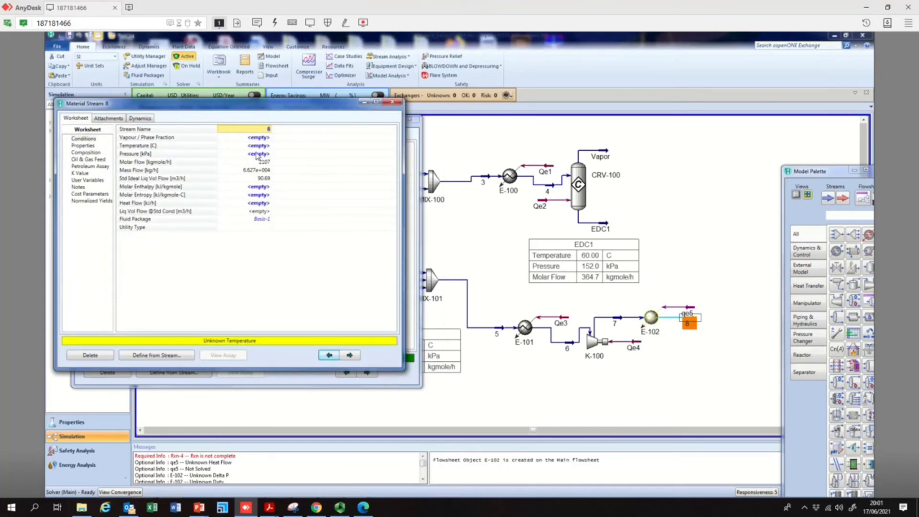
{"action": "left_click", "coordinate": [258, 154]}
{"action": "type", "text": "4"}
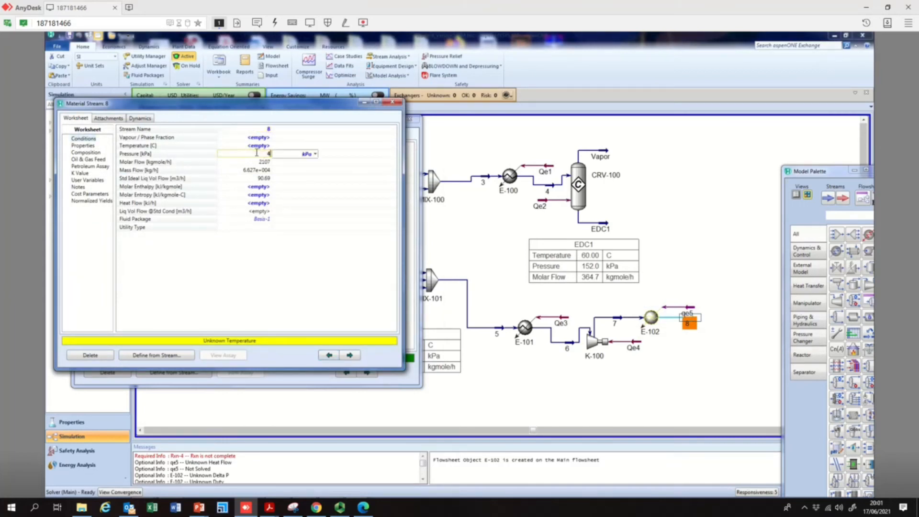
{"action": "left_click", "coordinate": [315, 155]}
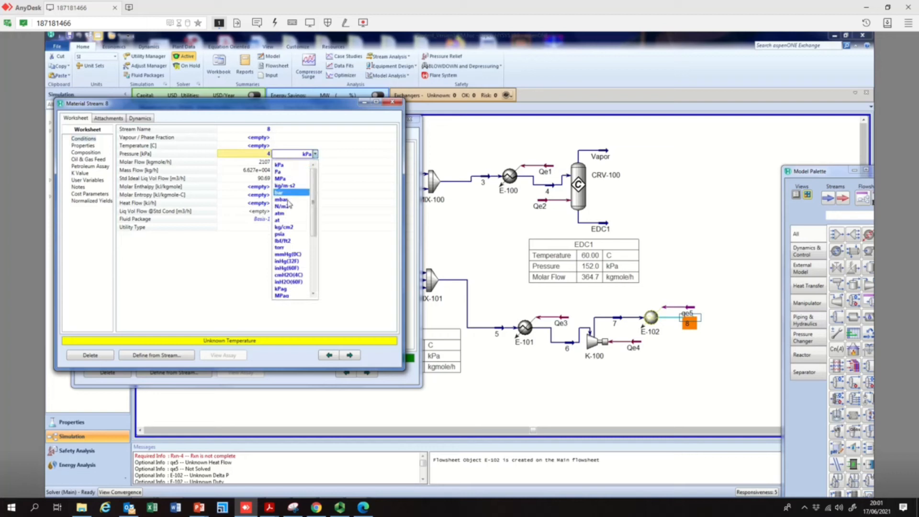
{"action": "left_click", "coordinate": [293, 171]}
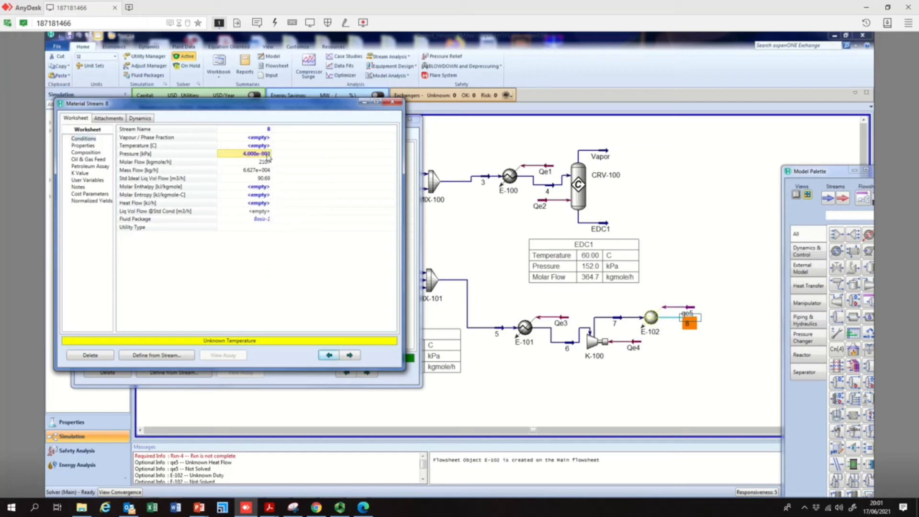
{"action": "type", "text": "4"}
{"action": "left_click", "coordinate": [316, 155]}
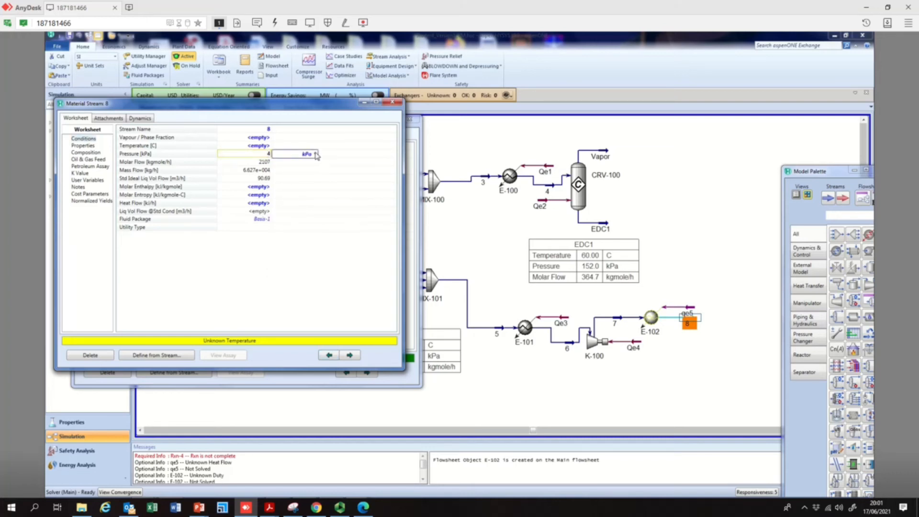
{"action": "left_click", "coordinate": [287, 213]}
{"action": "left_click", "coordinate": [261, 146]}
{"action": "type", "text": "225"}
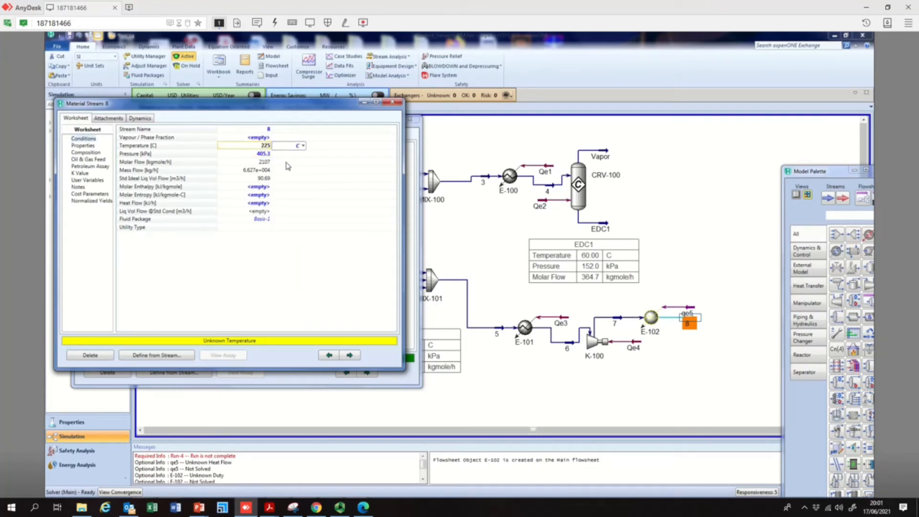
{"action": "key", "text": "Return"}
Reposition energy stream qe5 on the flowsheet and close the stream 8 and stream 7 windows
{"action": "left_click", "coordinate": [679, 366]}
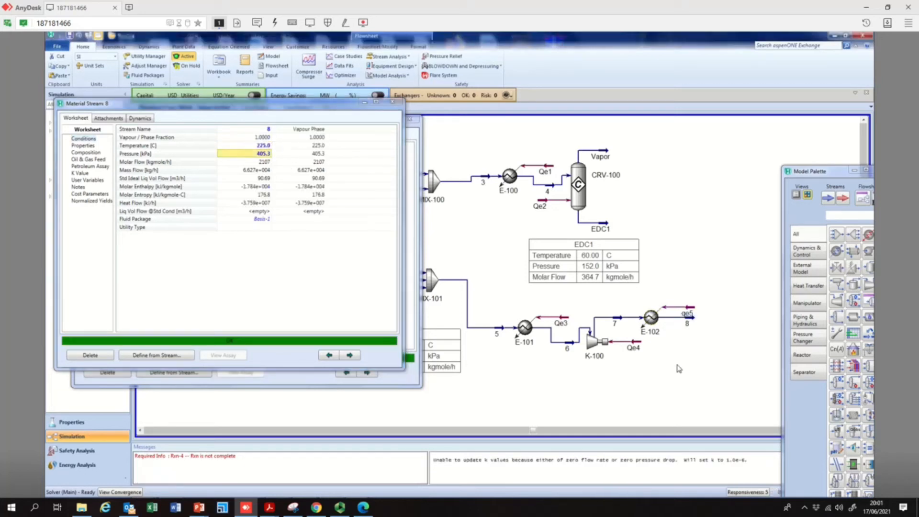
{"action": "left_click", "coordinate": [694, 321]}
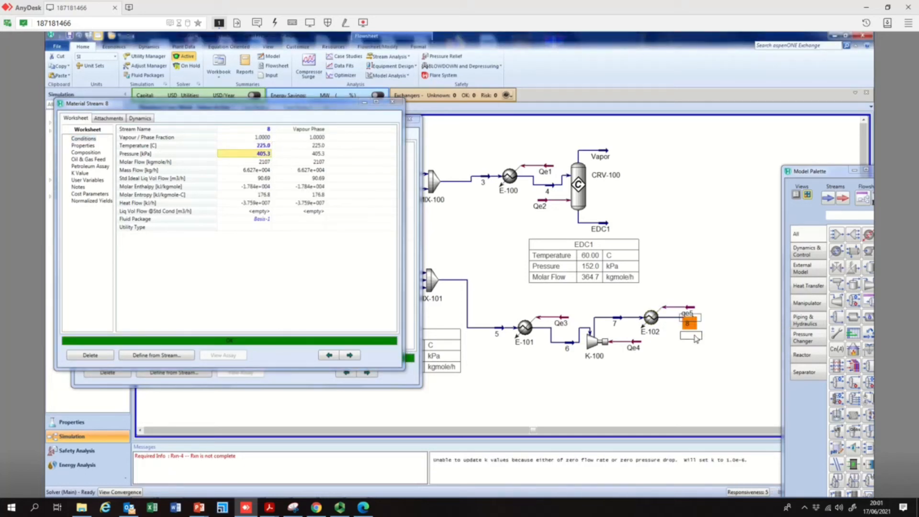
{"action": "left_click_drag", "start_coordinate": [697, 338], "coordinate": [697, 341]}
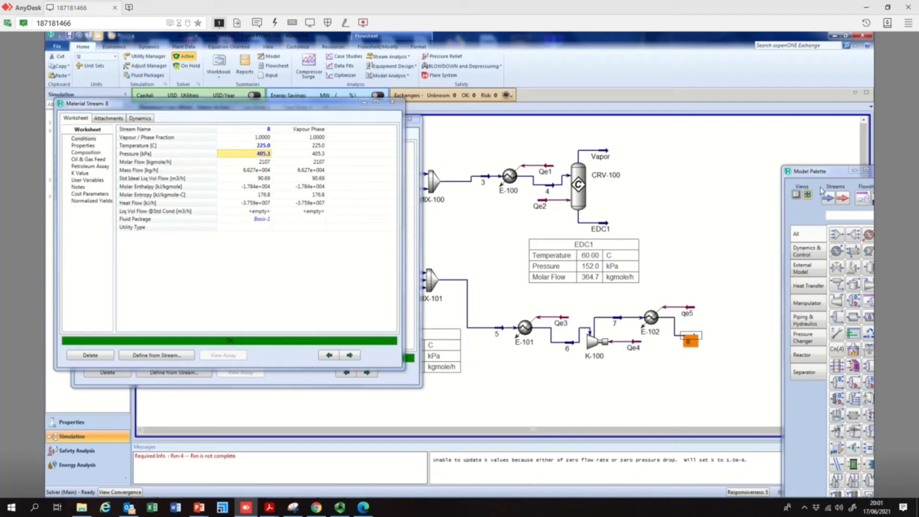
{"action": "left_click", "coordinate": [393, 102]}
{"action": "left_click", "coordinate": [405, 119]}
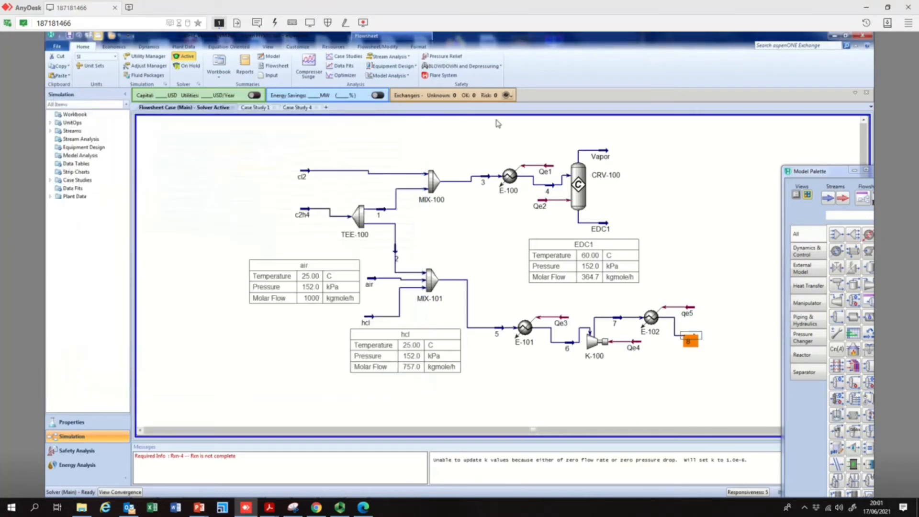
Place a plug flow reactor on the flowsheet after heater E-102
{"action": "left_click_drag", "start_coordinate": [808, 170], "coordinate": [279, 107]}
{"action": "left_click", "coordinate": [856, 431]}
{"action": "left_click", "coordinate": [857, 432]}
{"action": "left_click", "coordinate": [856, 431]}
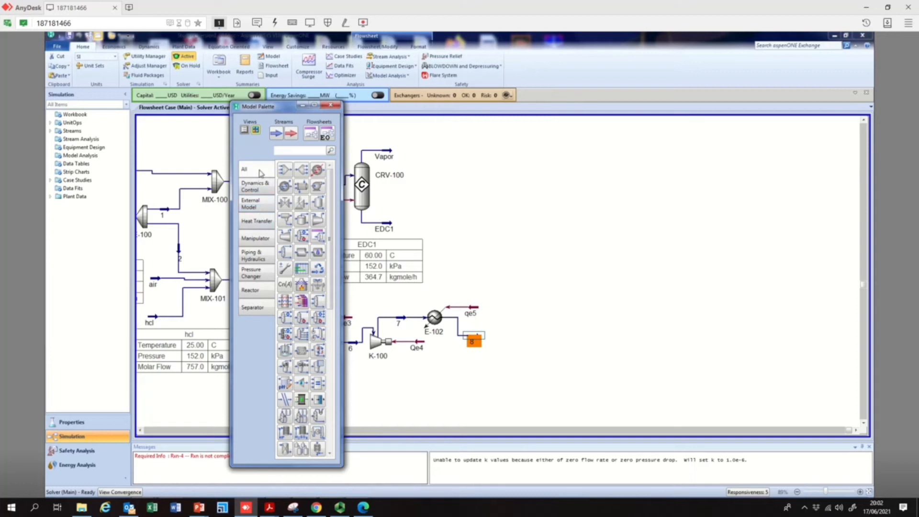
{"action": "left_click", "coordinate": [251, 291]}
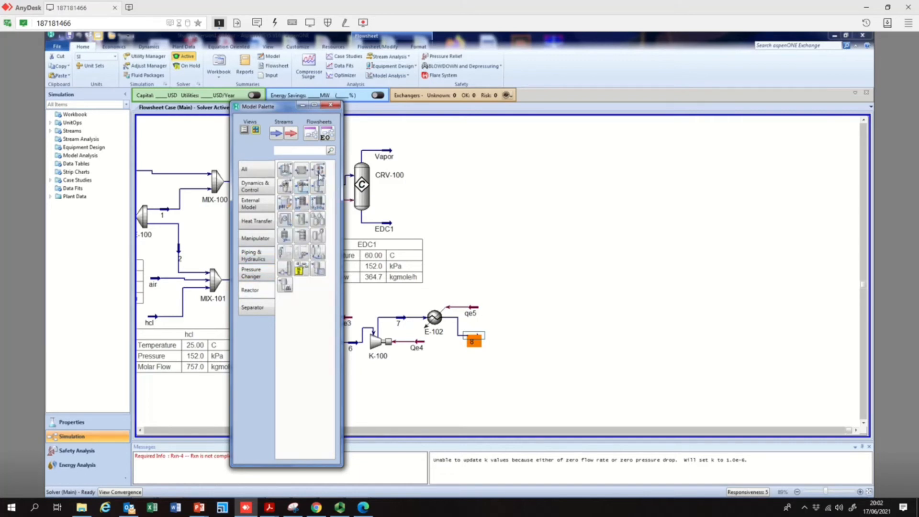
{"action": "left_click", "coordinate": [340, 508]}
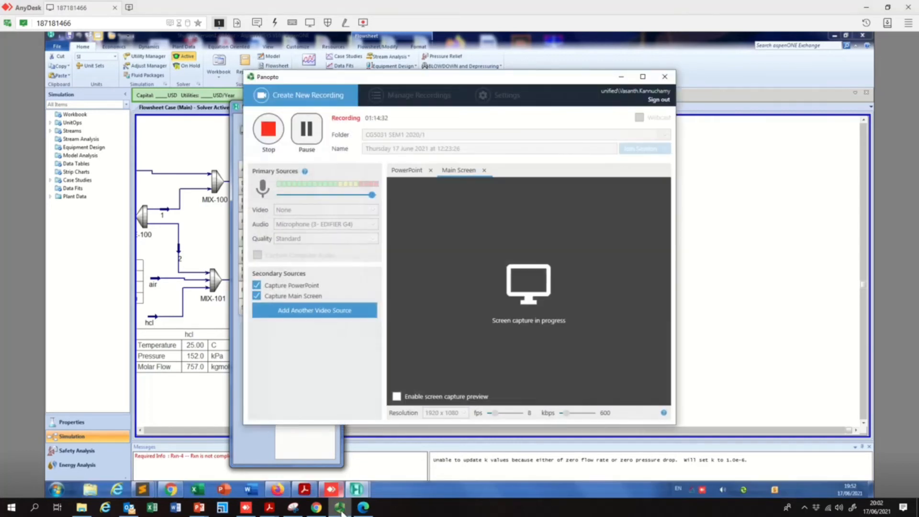
{"action": "left_click", "coordinate": [342, 511]}
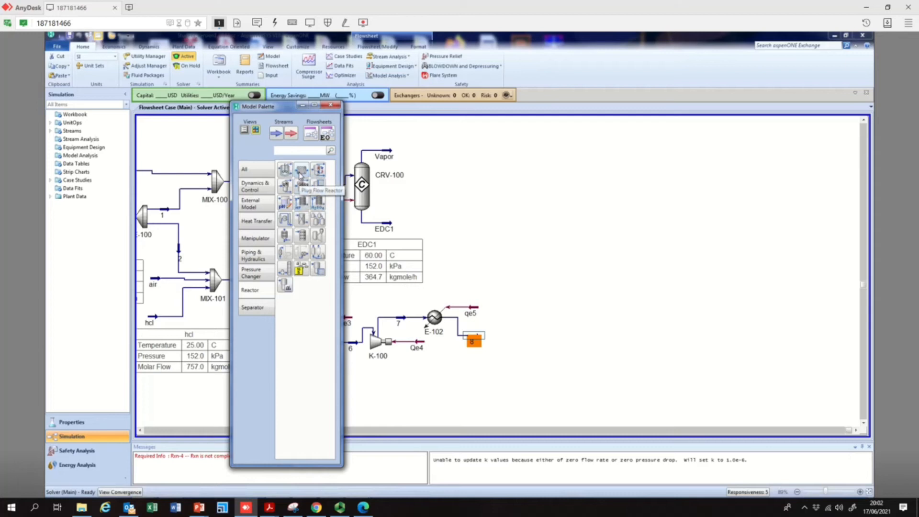
{"action": "left_click_drag", "start_coordinate": [297, 173], "coordinate": [519, 338]}
Connect PFR-100 with stream 8 as inlet and outlet stream 9, then close the reactor window
{"action": "double_click", "coordinate": [519, 339]}
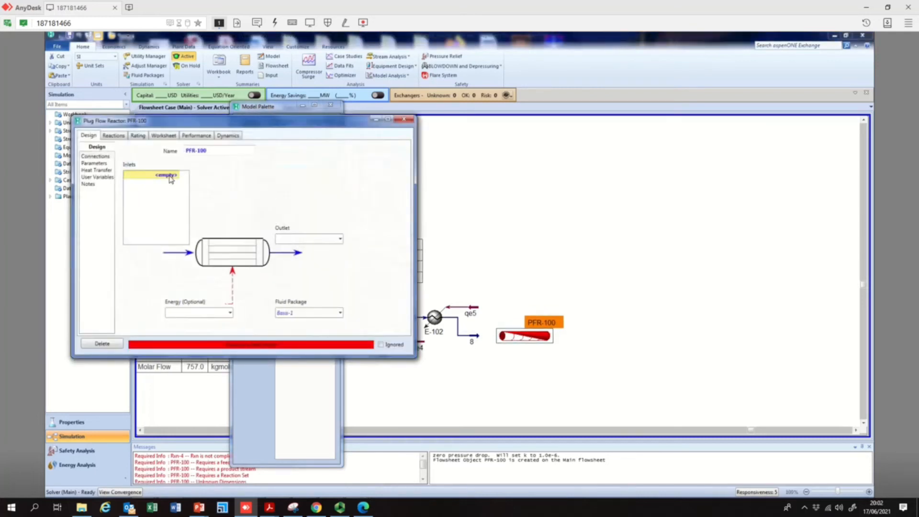
{"action": "left_click", "coordinate": [177, 176]}
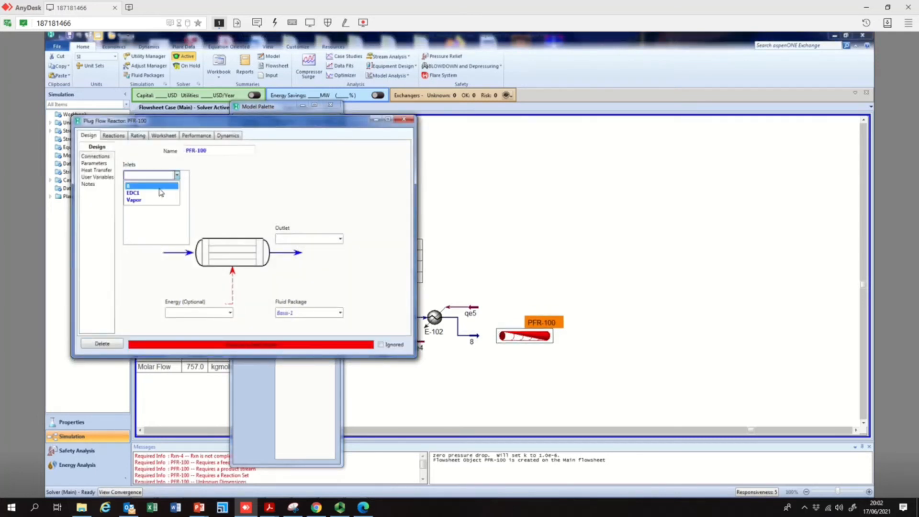
{"action": "left_click", "coordinate": [159, 188]}
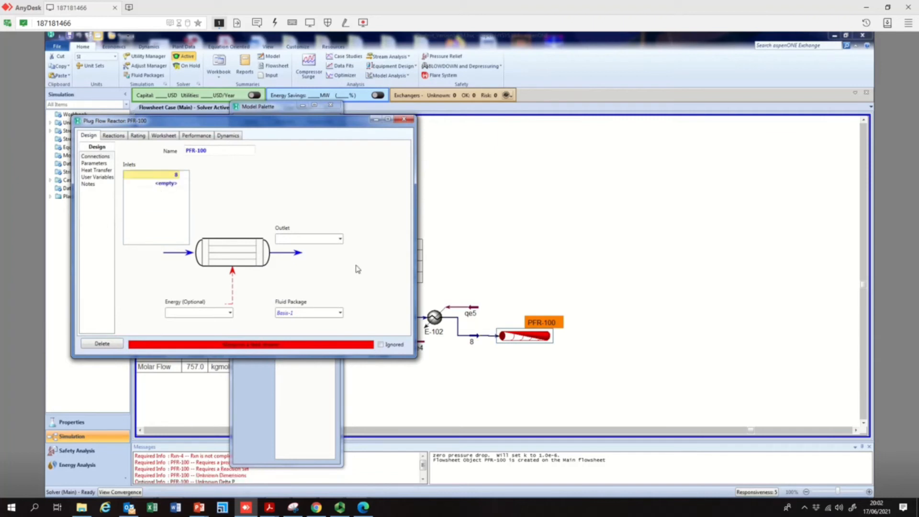
{"action": "left_click", "coordinate": [302, 240]}
{"action": "type", "text": "9"}
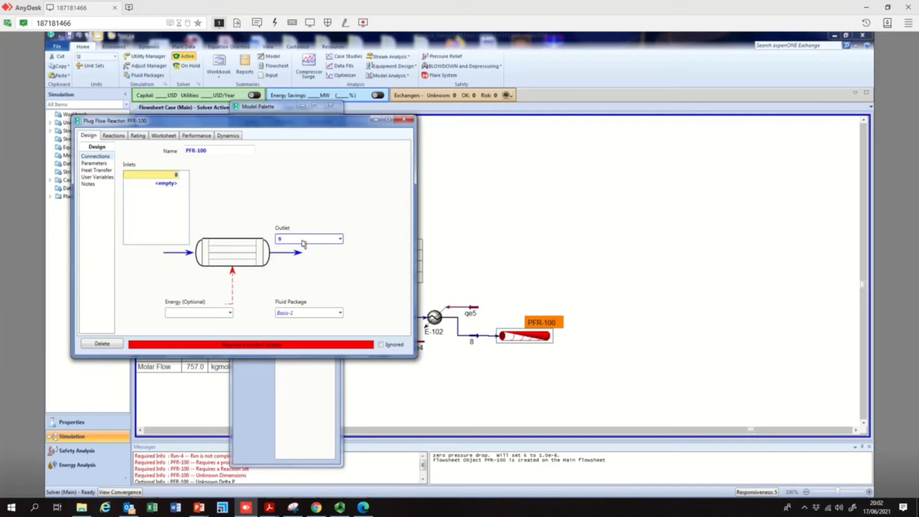
{"action": "left_click", "coordinate": [306, 287]}
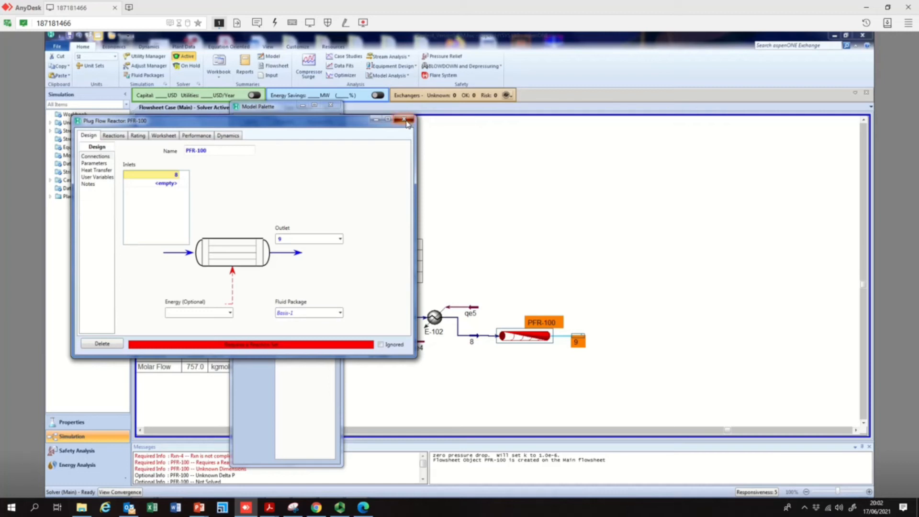
{"action": "left_click", "coordinate": [406, 120]}
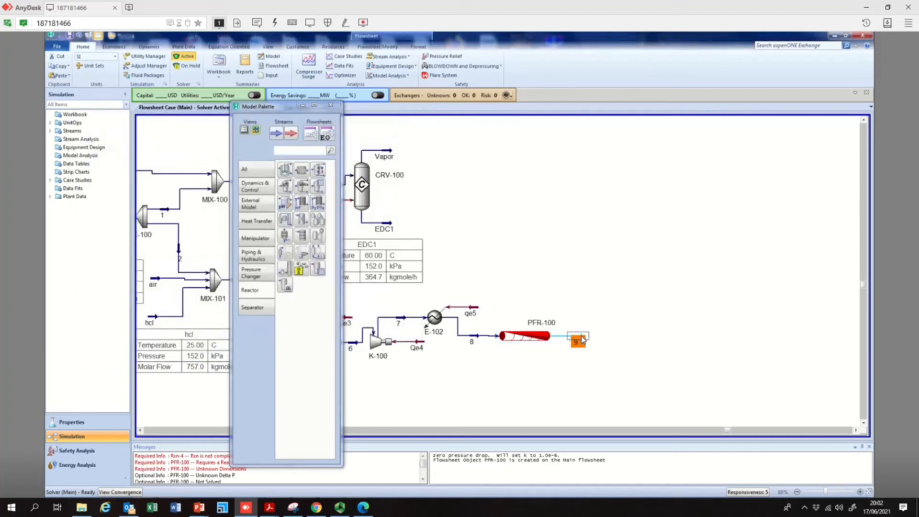
Set stream 9's temperature to 225 °C and close its window
{"action": "double_click", "coordinate": [582, 340]}
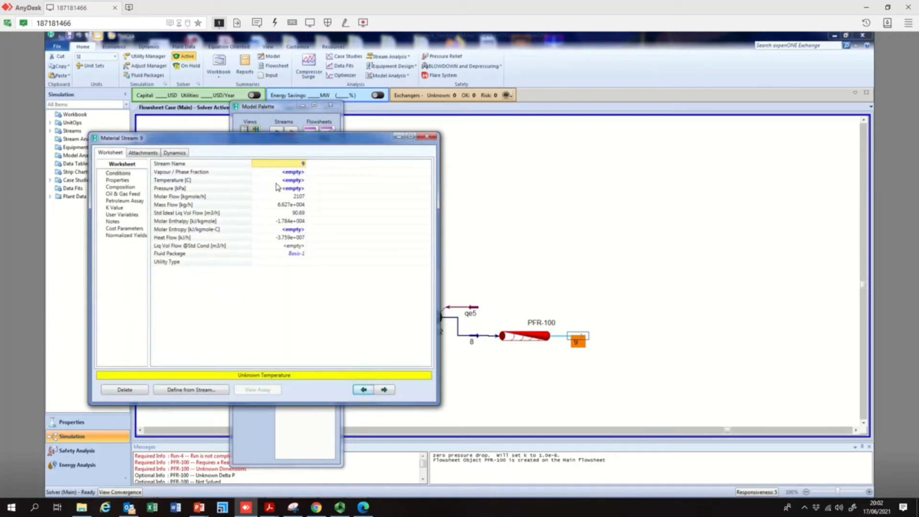
{"action": "left_click", "coordinate": [303, 182]}
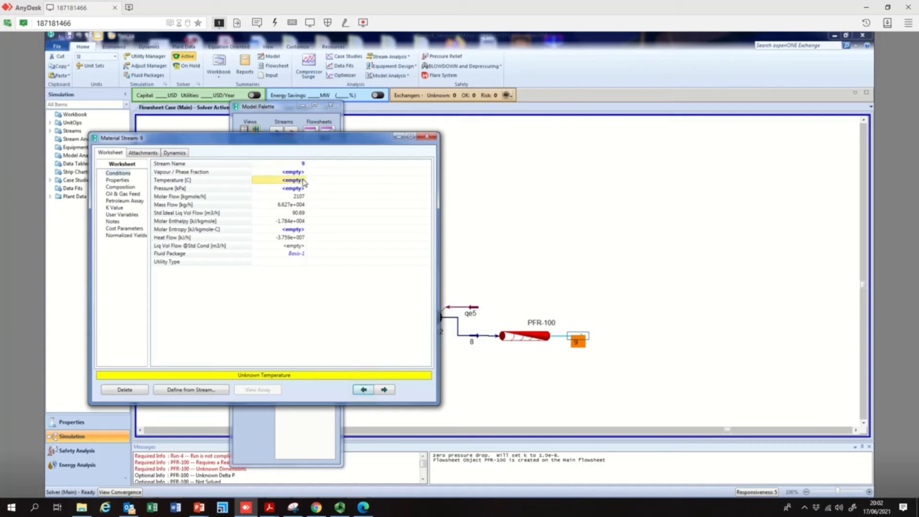
{"action": "type", "text": "225"}
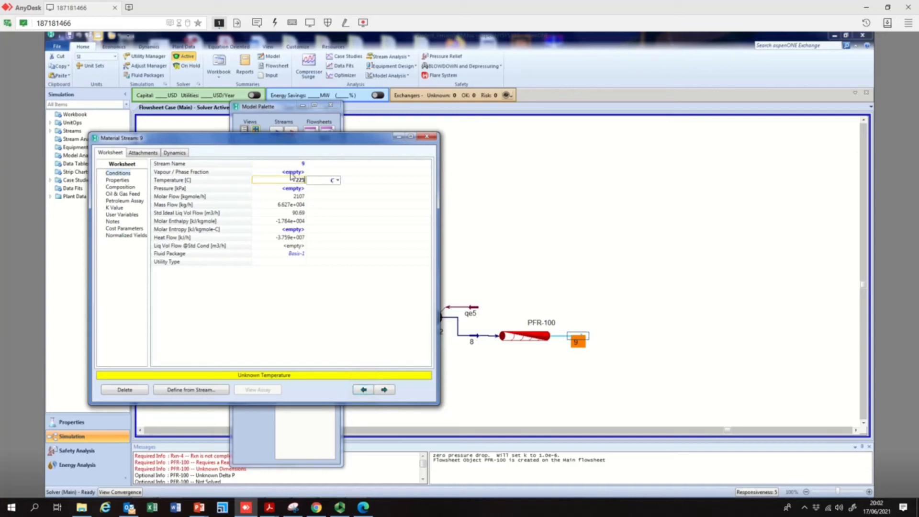
{"action": "key", "text": "Return"}
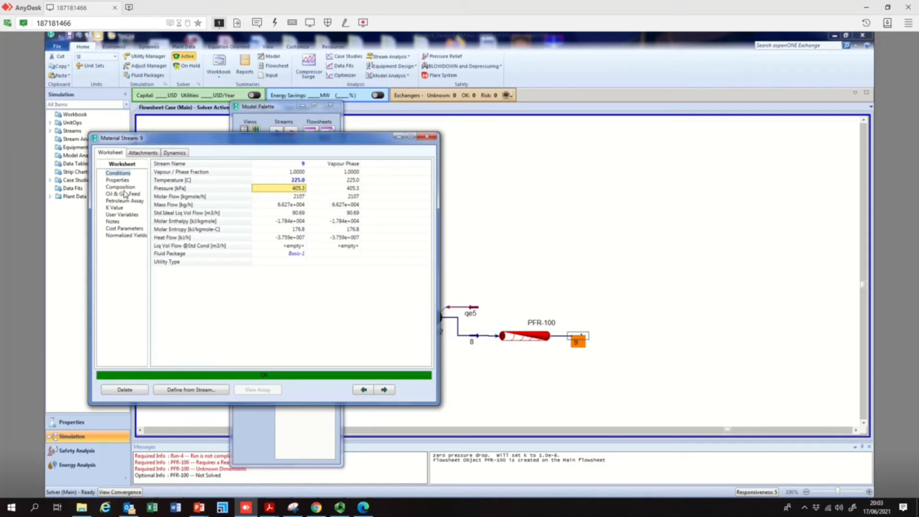
{"action": "left_click", "coordinate": [427, 136]}
Add energy stream qe6 to PFR-100 and close the reactor window
{"action": "double_click", "coordinate": [521, 339]}
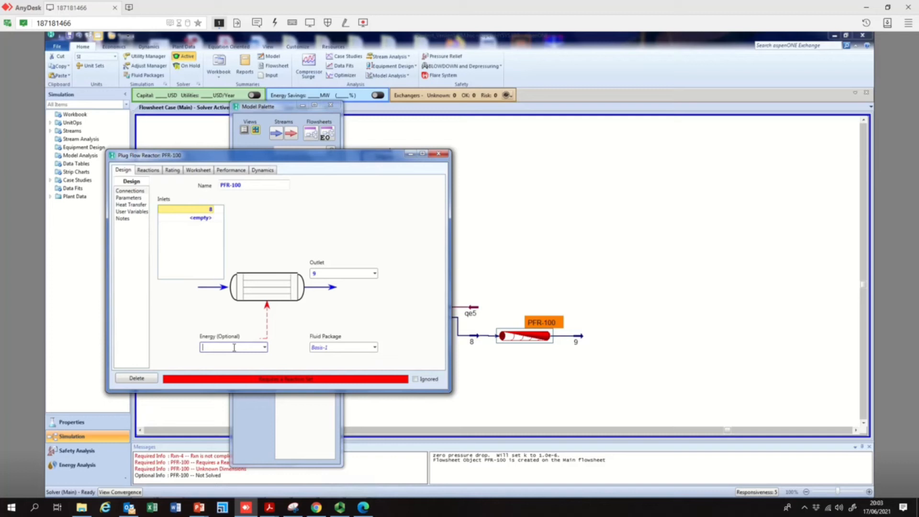
{"action": "left_click", "coordinate": [234, 348]}
{"action": "type", "text": "qe6"}
{"action": "key", "text": "Return"}
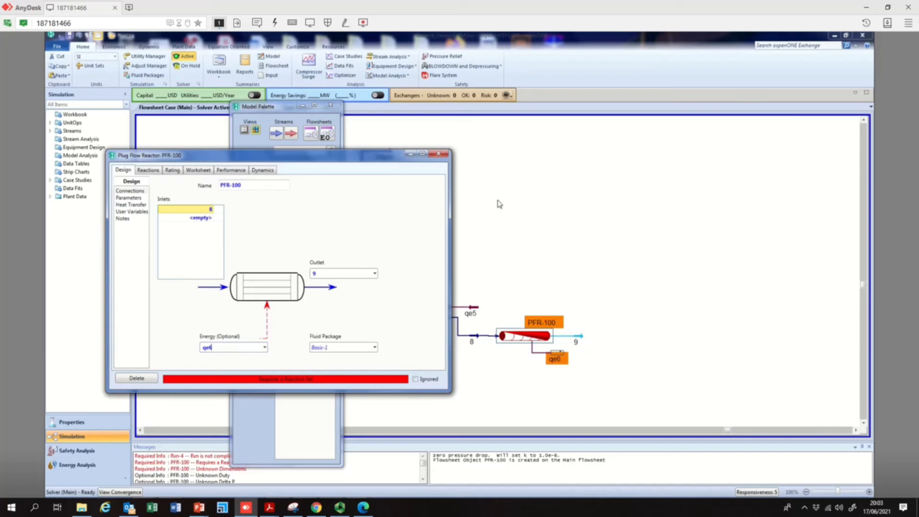
{"action": "left_click", "coordinate": [439, 153]}
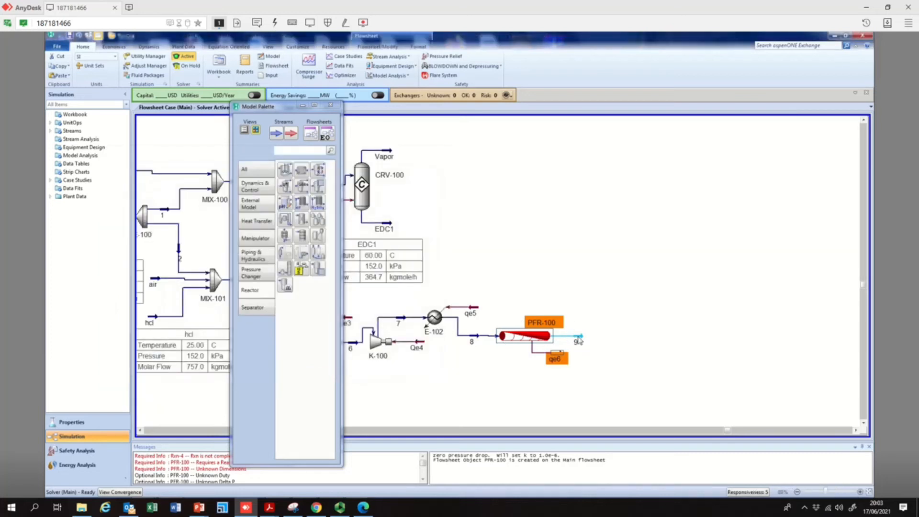
Set stream 9's pressure to 4 kPa
{"action": "double_click", "coordinate": [579, 339]}
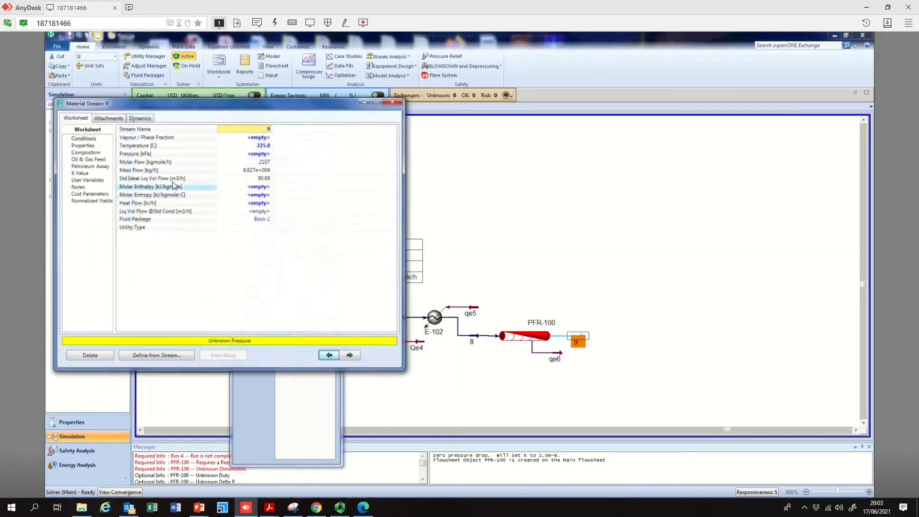
{"action": "left_click", "coordinate": [261, 154]}
{"action": "type", "text": "4"}
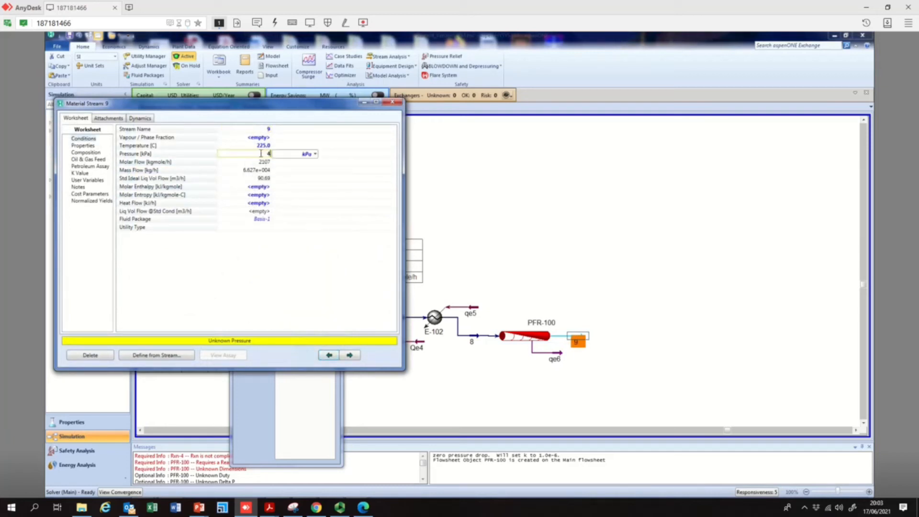
{"action": "left_click", "coordinate": [316, 154]}
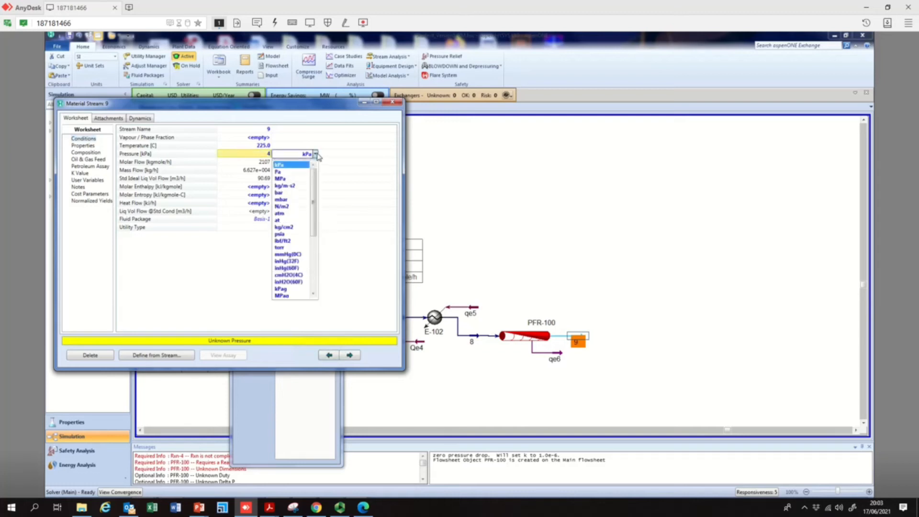
{"action": "left_click", "coordinate": [389, 112]}
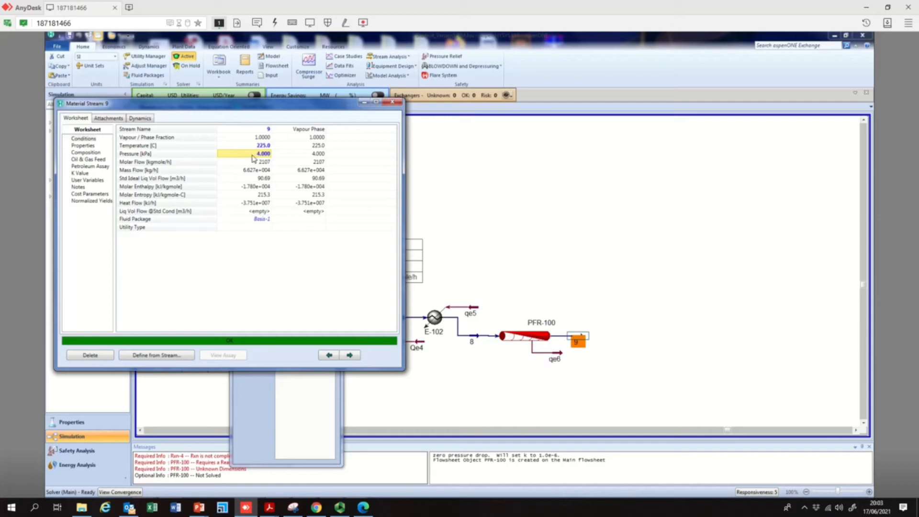
Review PFR-100's connections and stream 9's temperature and pressure, then close both windows
{"action": "left_click", "coordinate": [527, 336]}
{"action": "double_click", "coordinate": [527, 337]}
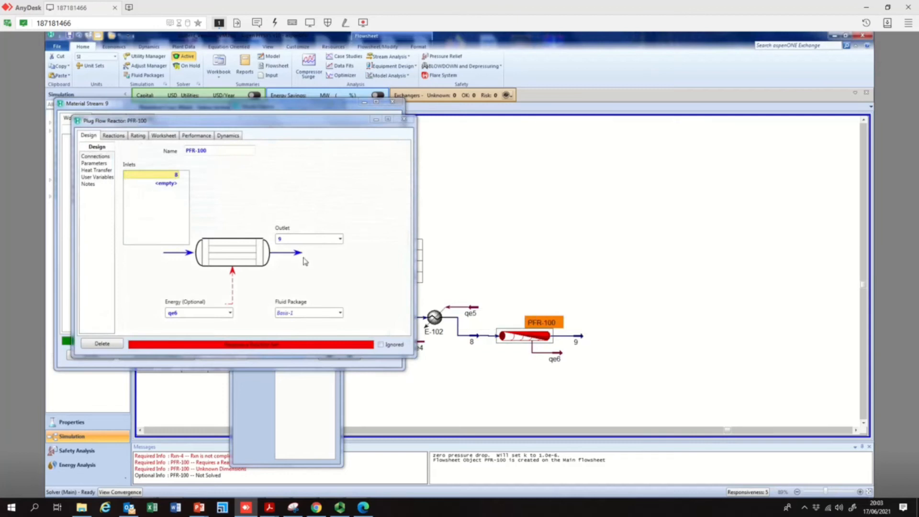
{"action": "left_click", "coordinate": [404, 118]}
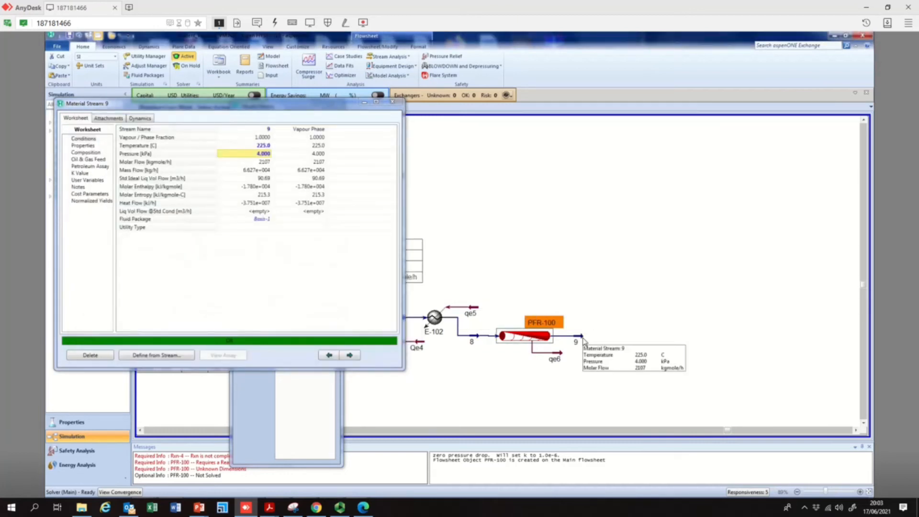
{"action": "double_click", "coordinate": [586, 341]}
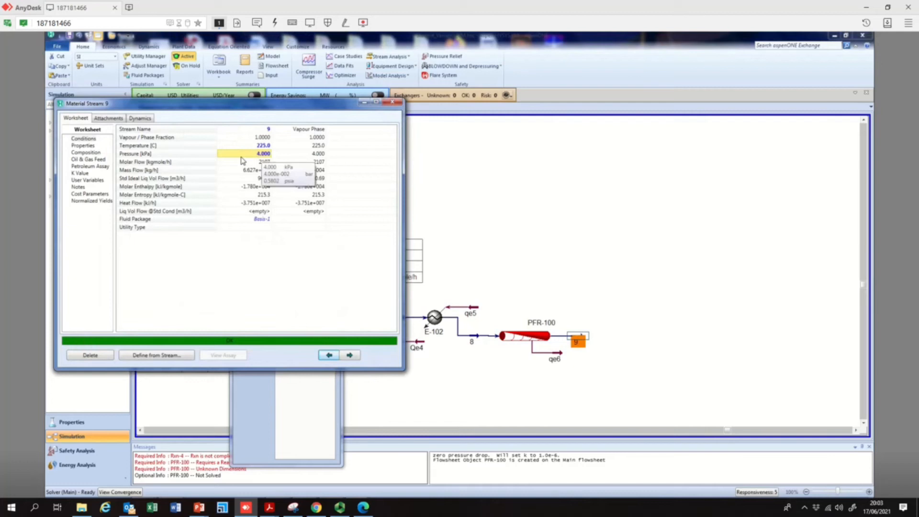
{"action": "left_click", "coordinate": [267, 146]}
{"action": "left_click", "coordinate": [263, 154]}
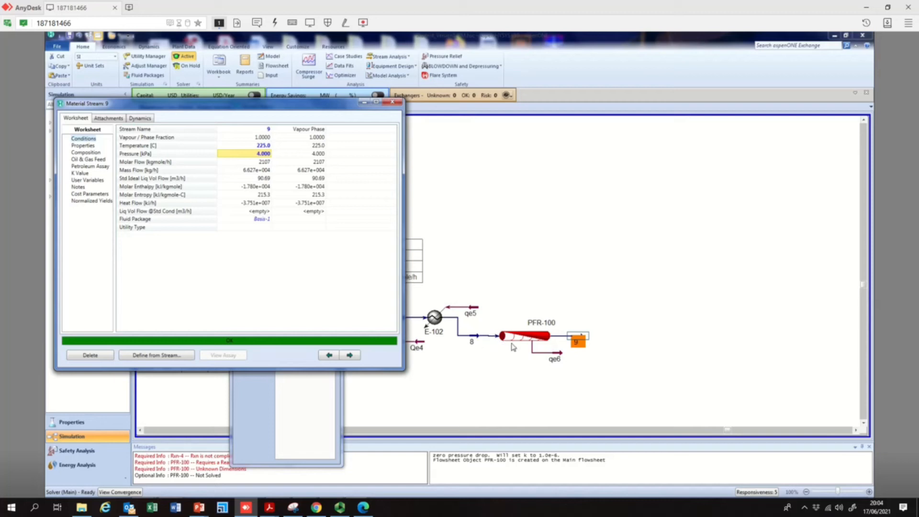
{"action": "left_click", "coordinate": [390, 103]}
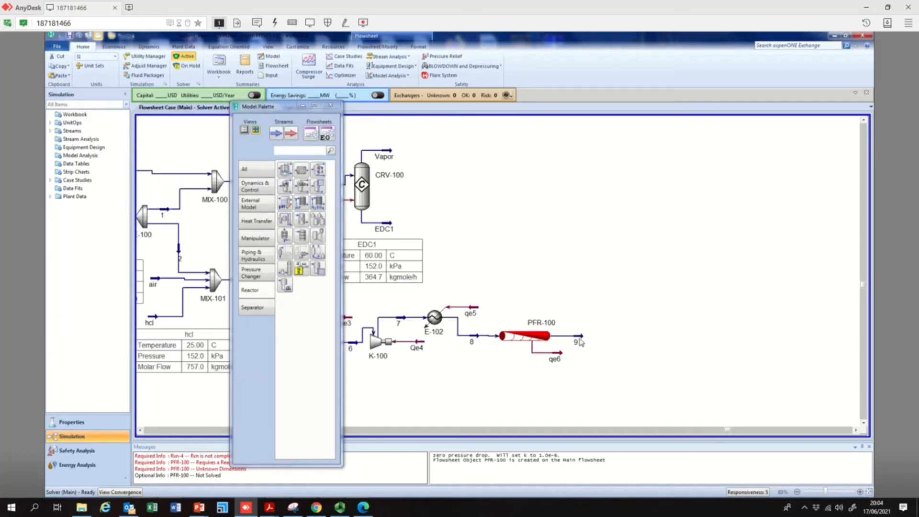
Assign reaction set Set-1 to PFR-100
{"action": "double_click", "coordinate": [517, 339]}
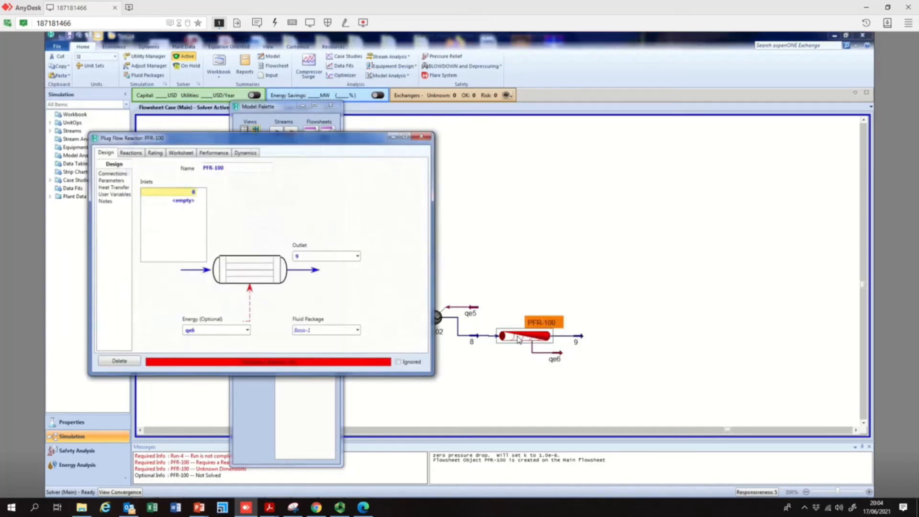
{"action": "left_click", "coordinate": [427, 136]}
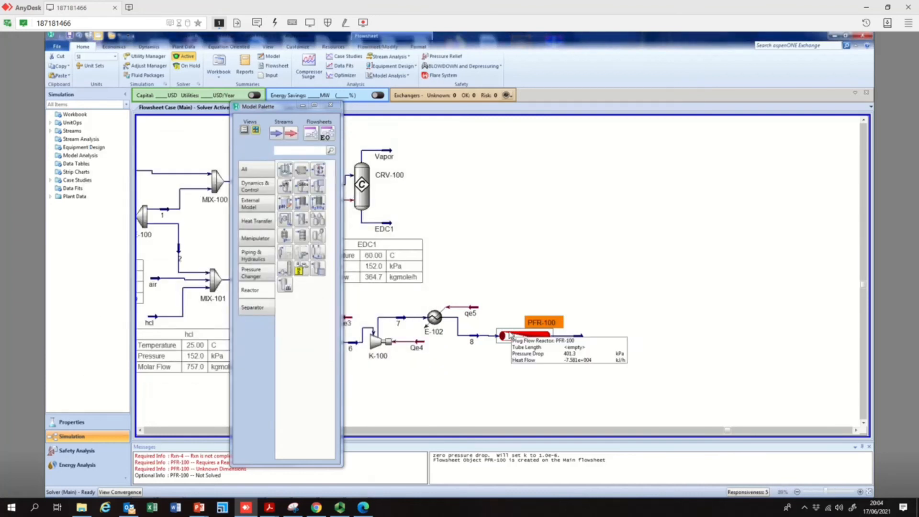
{"action": "left_click", "coordinate": [555, 276]}
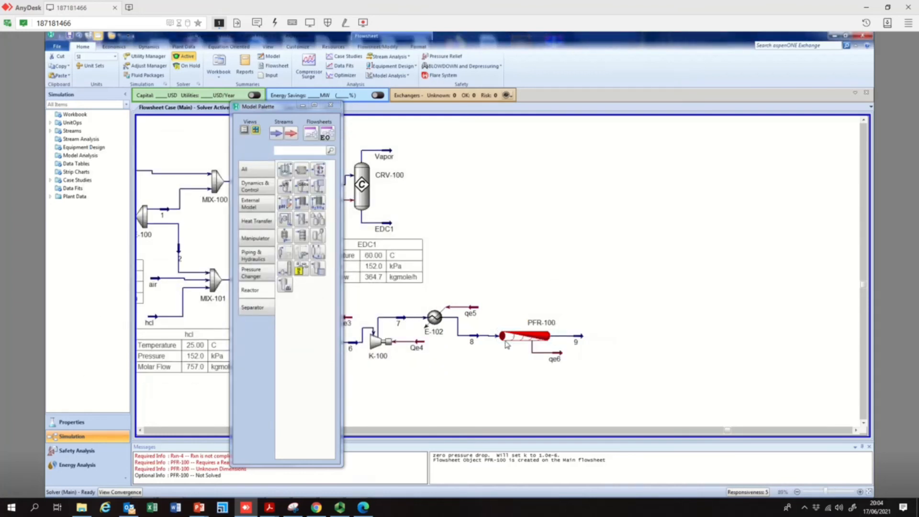
{"action": "mouse_move", "coordinate": [527, 341]}
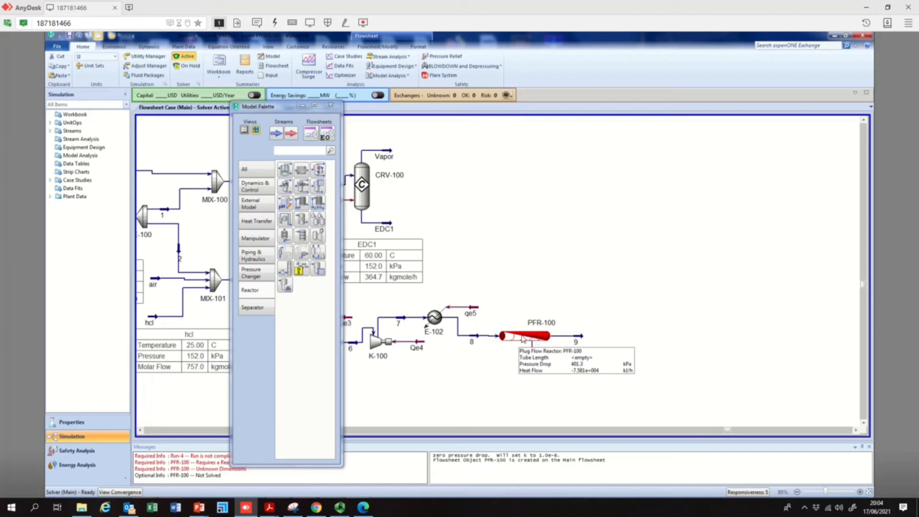
{"action": "left_click_drag", "start_coordinate": [276, 106], "coordinate": [227, 102]}
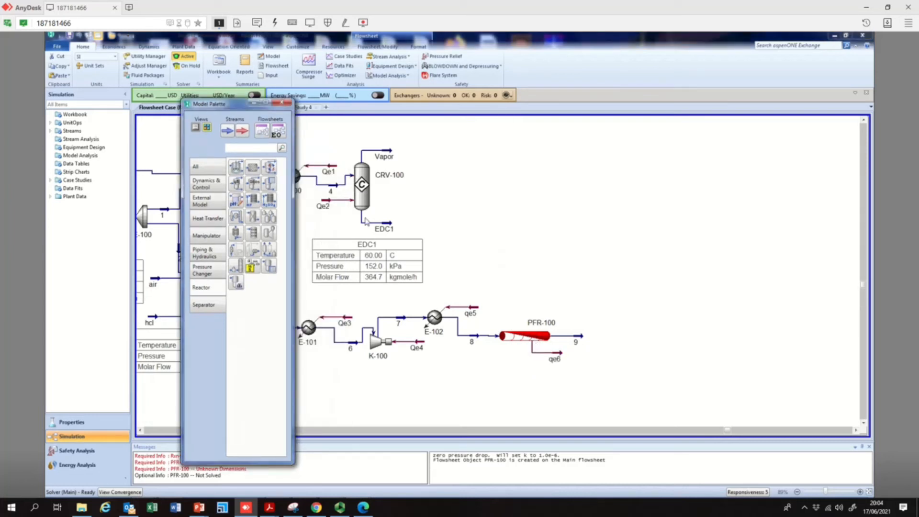
{"action": "double_click", "coordinate": [536, 344]}
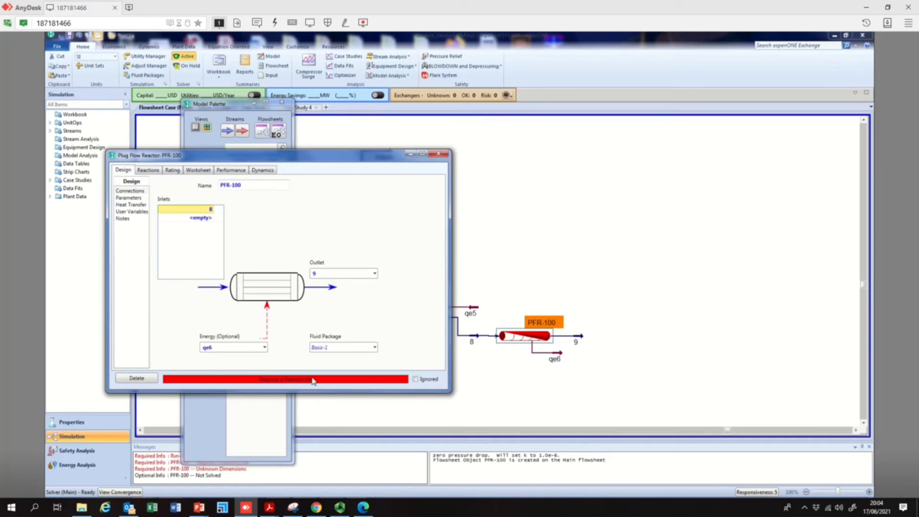
{"action": "left_click", "coordinate": [147, 171]}
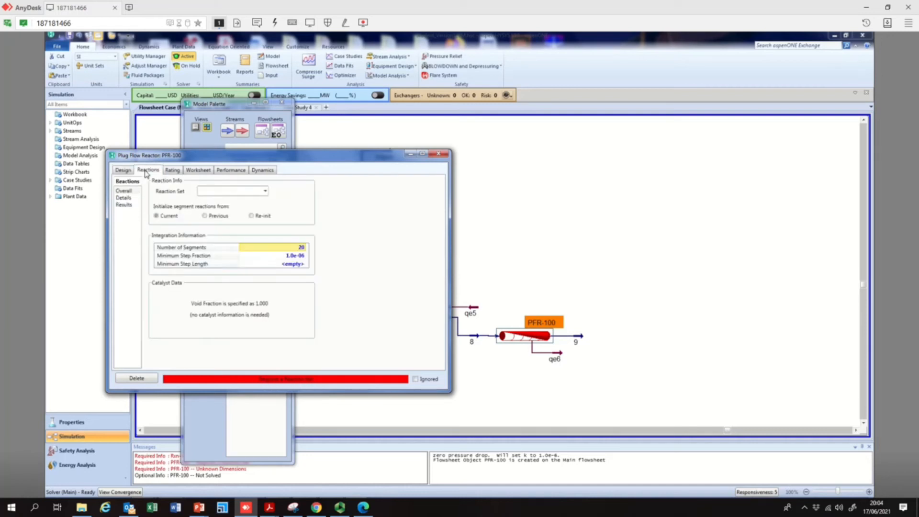
{"action": "left_click", "coordinate": [254, 191]}
{"action": "left_click", "coordinate": [248, 203]}
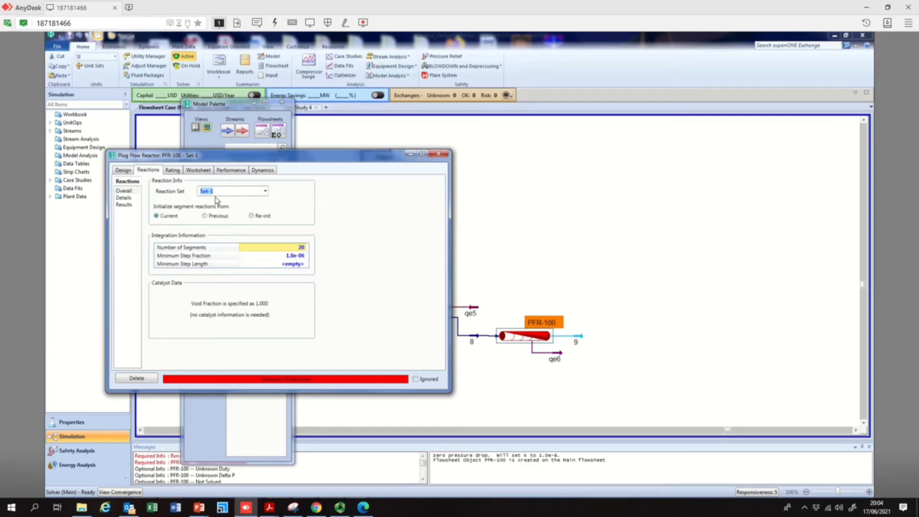
Review the details of reactions Rxn-1 and Rxn-2 and the reaction results for PFR-100
{"action": "left_click", "coordinate": [125, 199]}
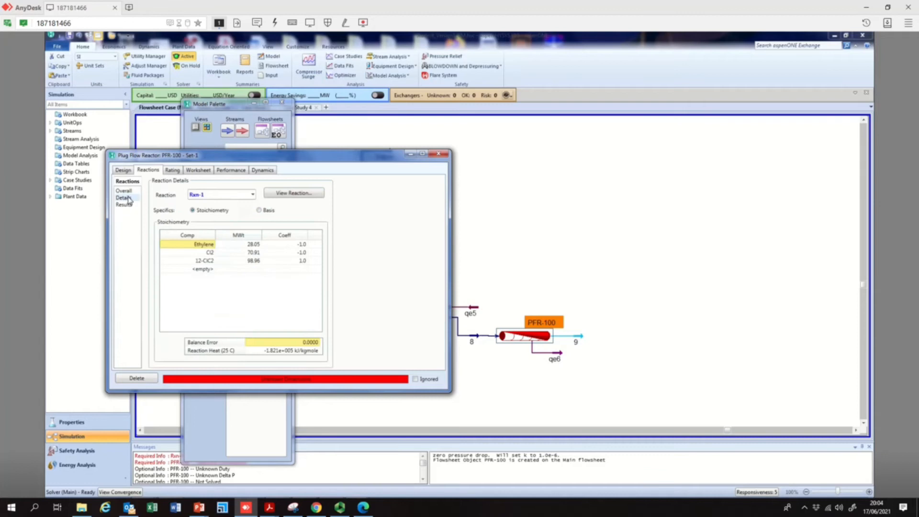
{"action": "left_click", "coordinate": [123, 191]}
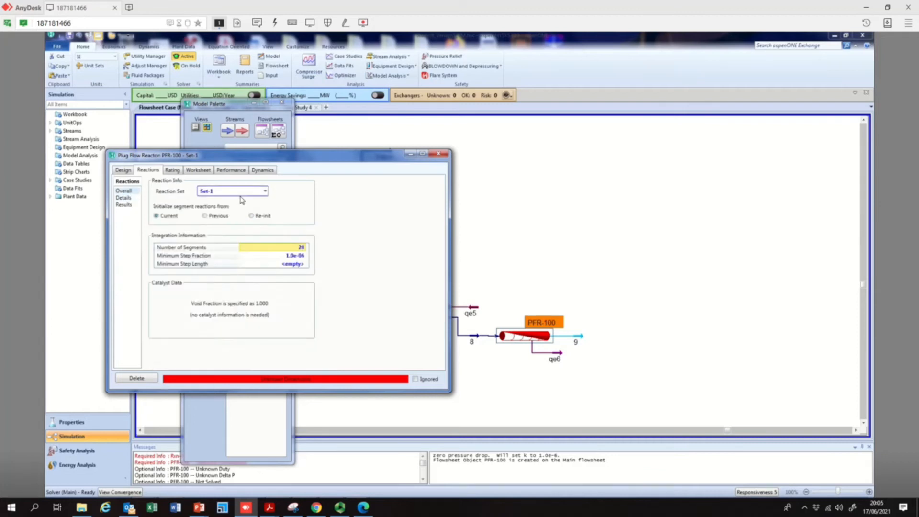
{"action": "left_click", "coordinate": [125, 198]}
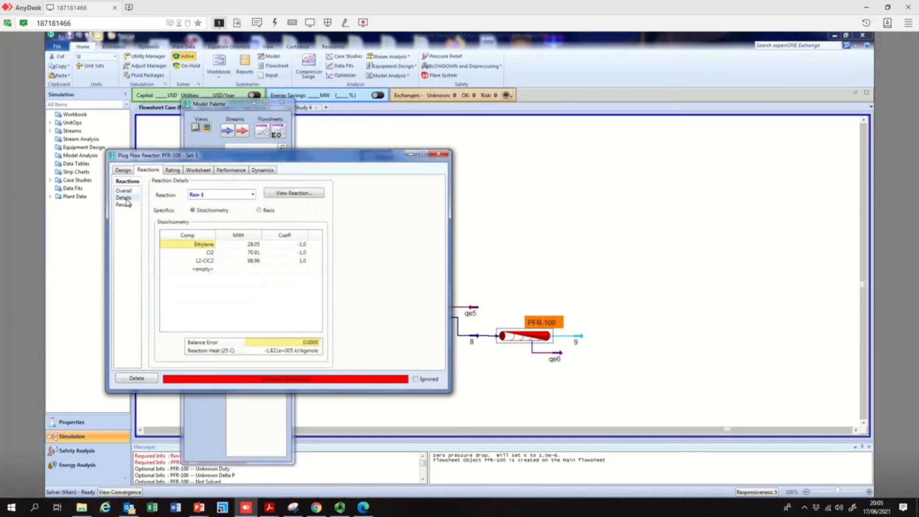
{"action": "left_click", "coordinate": [253, 194]}
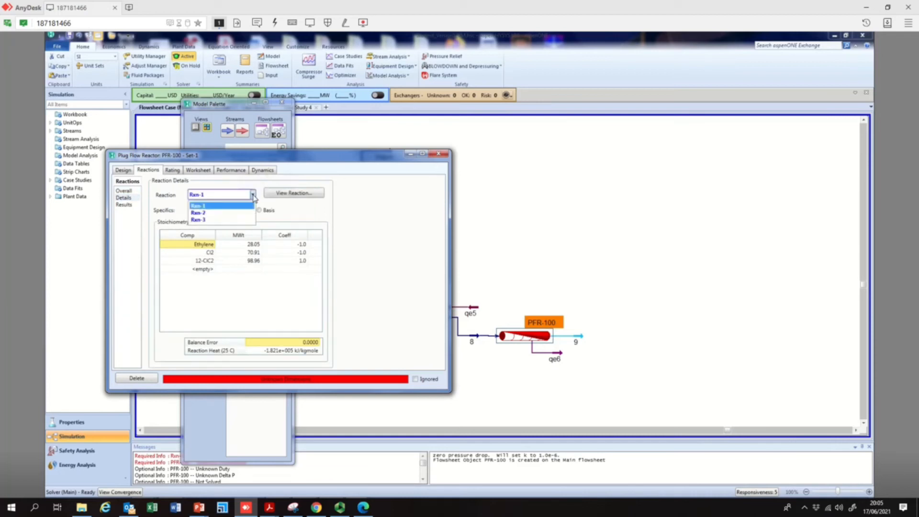
{"action": "left_click", "coordinate": [208, 215]}
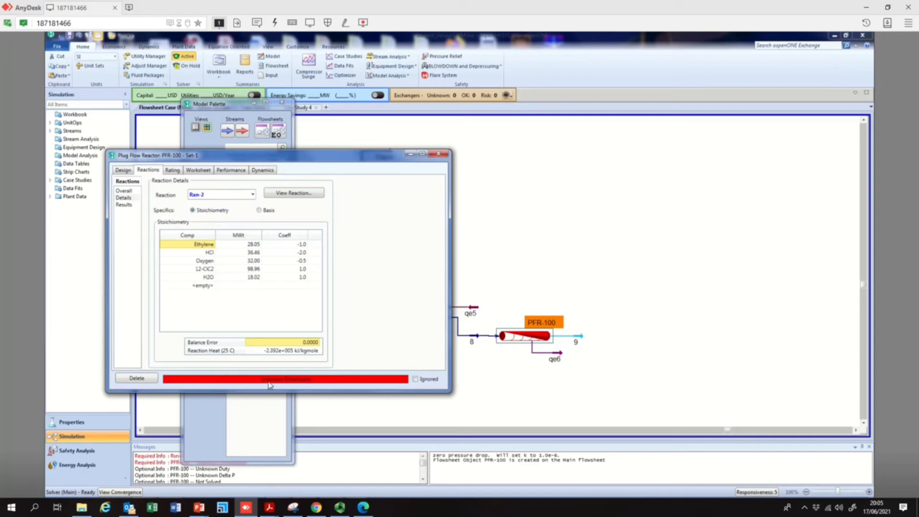
{"action": "left_click", "coordinate": [131, 205]}
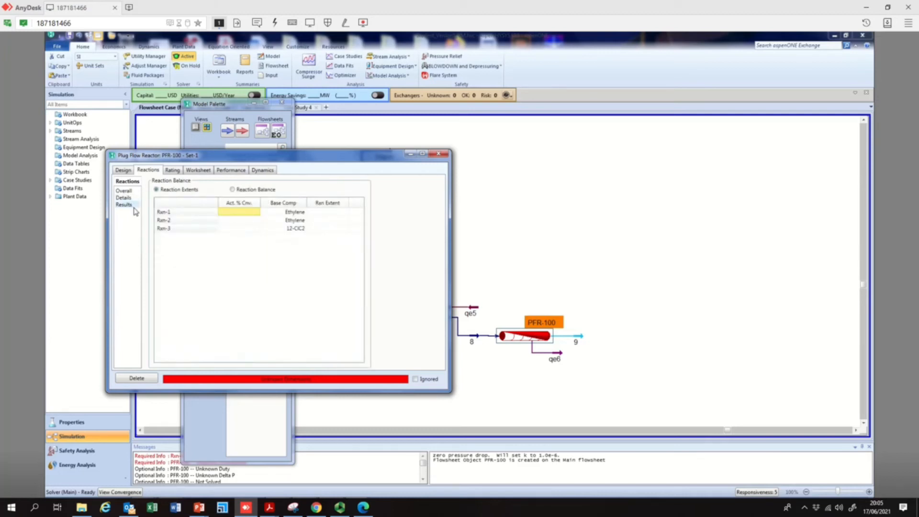
Examine PFR-100's design parameters and worksheet conditions, properties and composition
{"action": "left_click", "coordinate": [123, 171]}
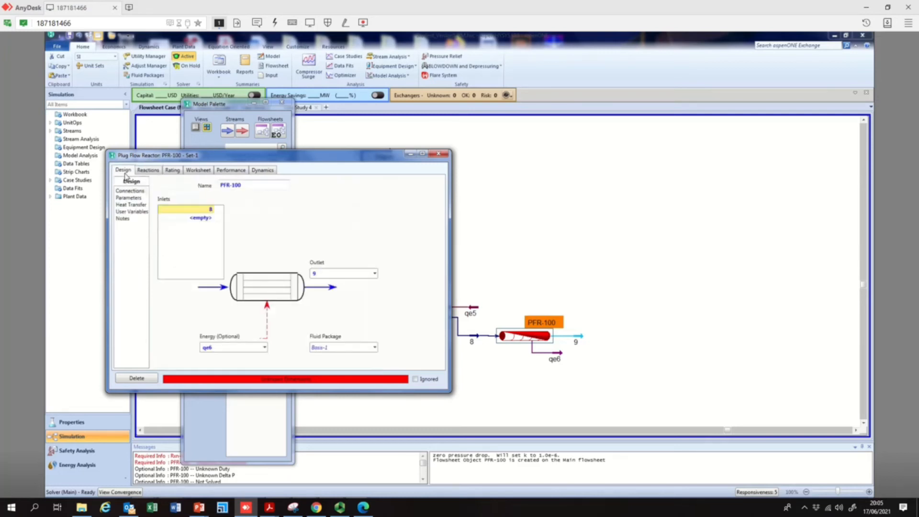
{"action": "left_click", "coordinate": [135, 199]}
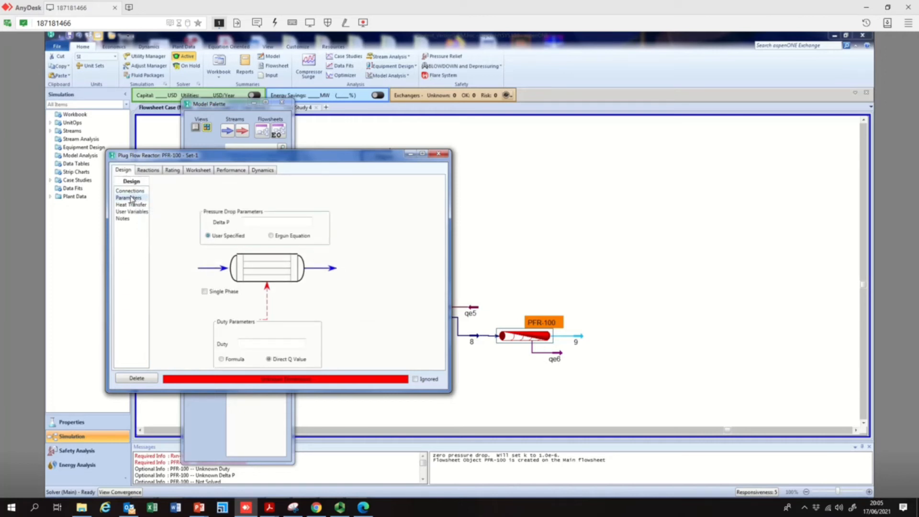
{"action": "left_click", "coordinate": [199, 170]}
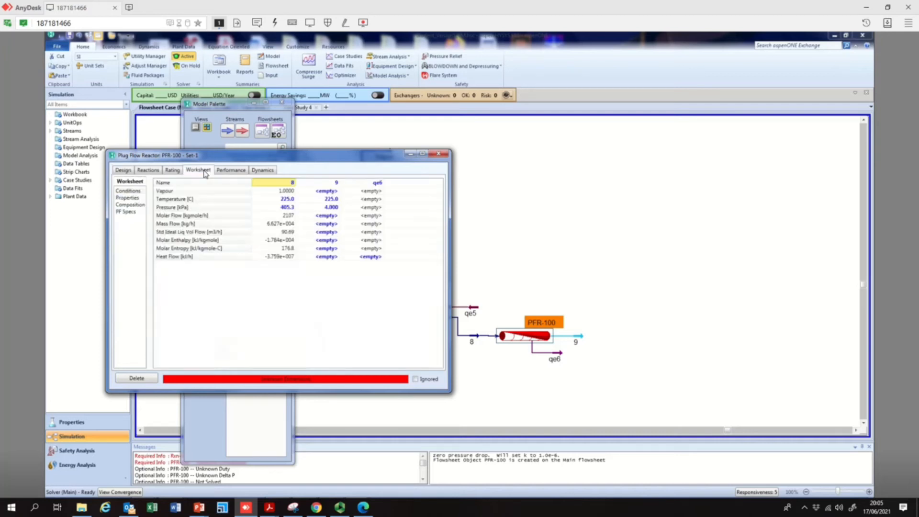
{"action": "left_click", "coordinate": [132, 199]}
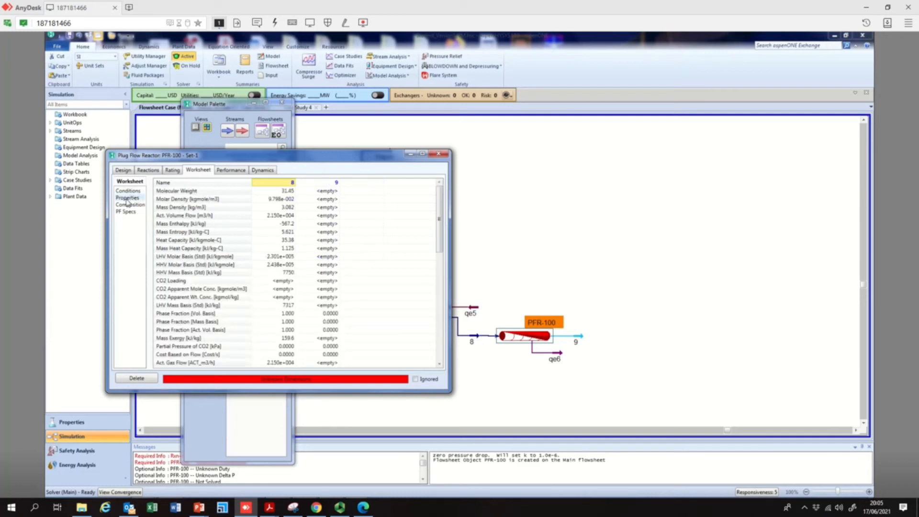
{"action": "left_click", "coordinate": [127, 205]}
{"action": "left_click", "coordinate": [128, 191]}
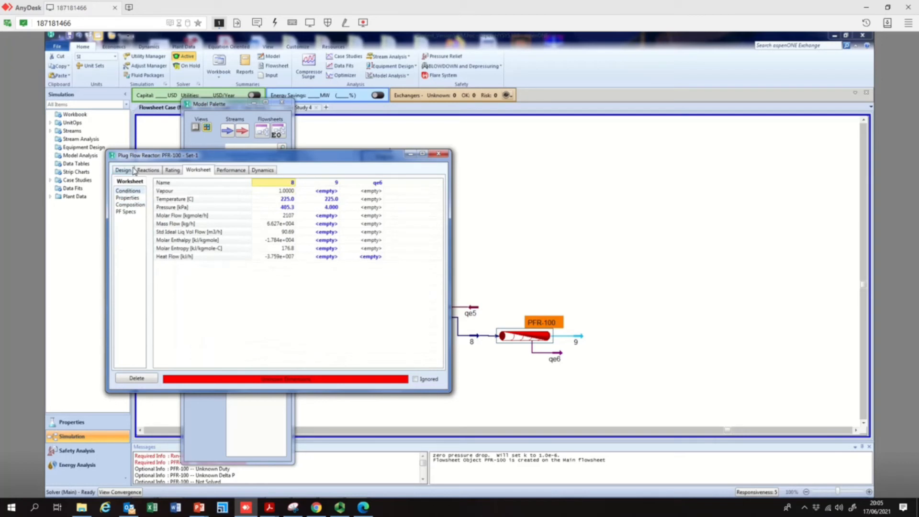
Browse PFR-100's design, reactions, dynamics, performance and worksheet pages
{"action": "left_click", "coordinate": [127, 171]}
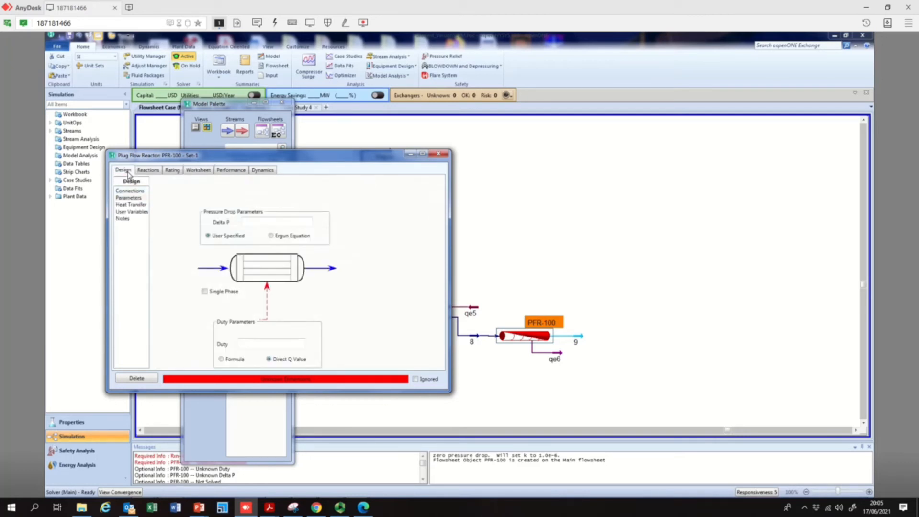
{"action": "left_click", "coordinate": [133, 191]}
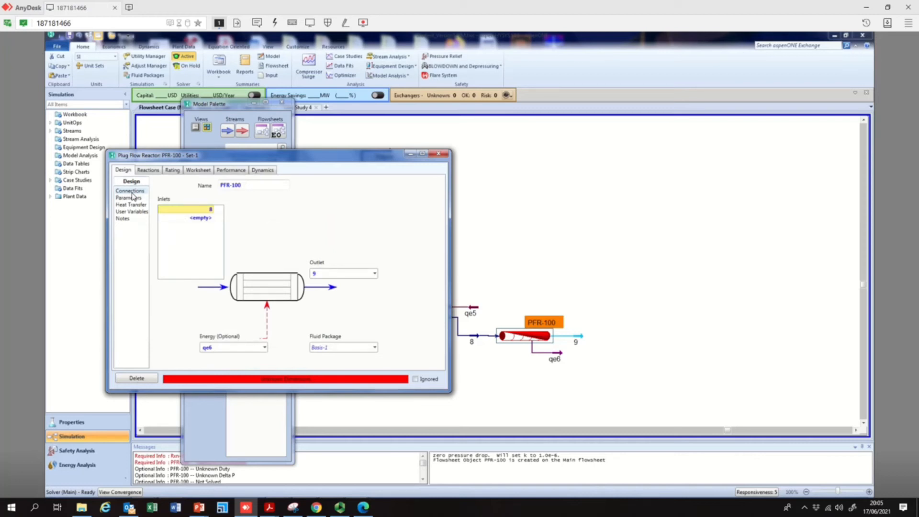
{"action": "left_click", "coordinate": [135, 198]}
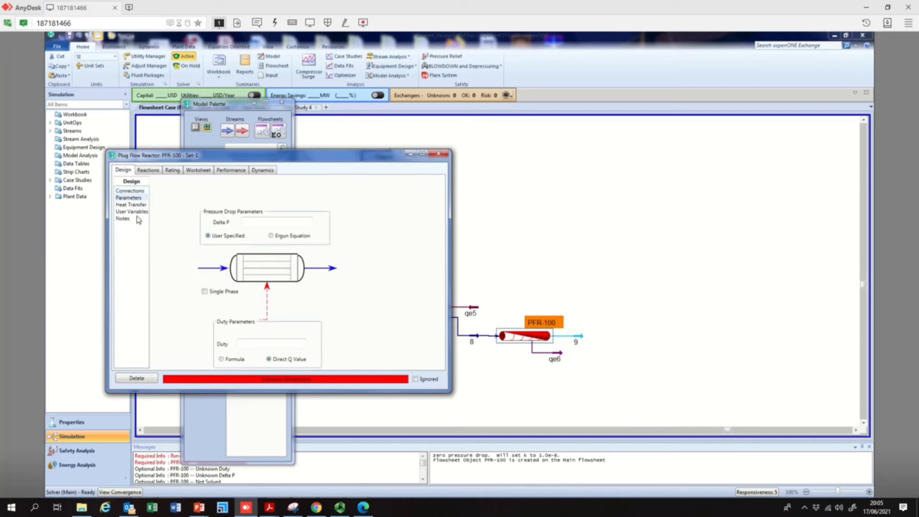
{"action": "left_click", "coordinate": [147, 170]}
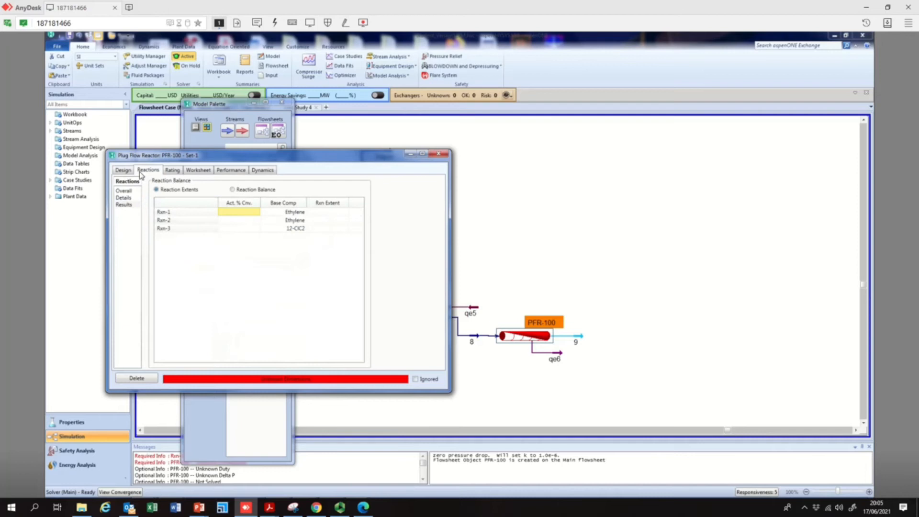
{"action": "left_click", "coordinate": [267, 172]}
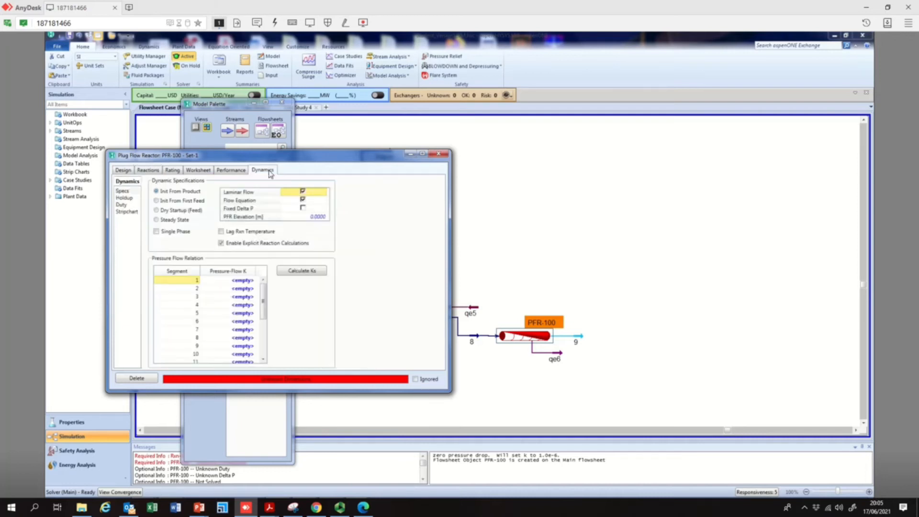
{"action": "left_click", "coordinate": [238, 173]}
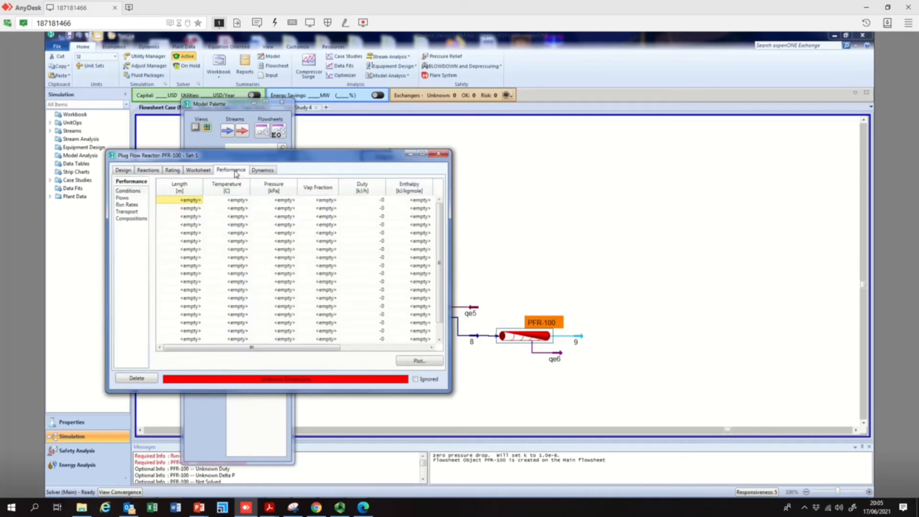
{"action": "left_click", "coordinate": [200, 172]}
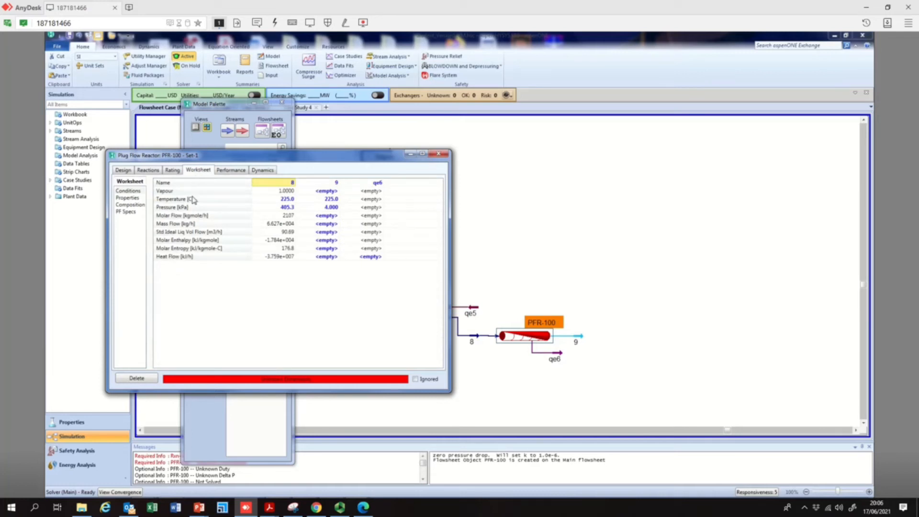
Set PFR-100's total tube volume to 2000 m3 on its rating sizing page
{"action": "left_click", "coordinate": [174, 171]}
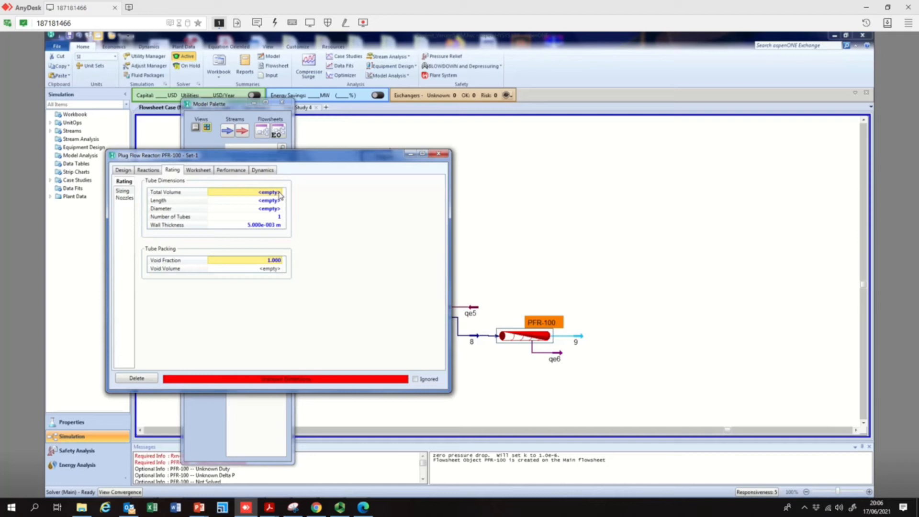
{"action": "type", "text": "2000"}
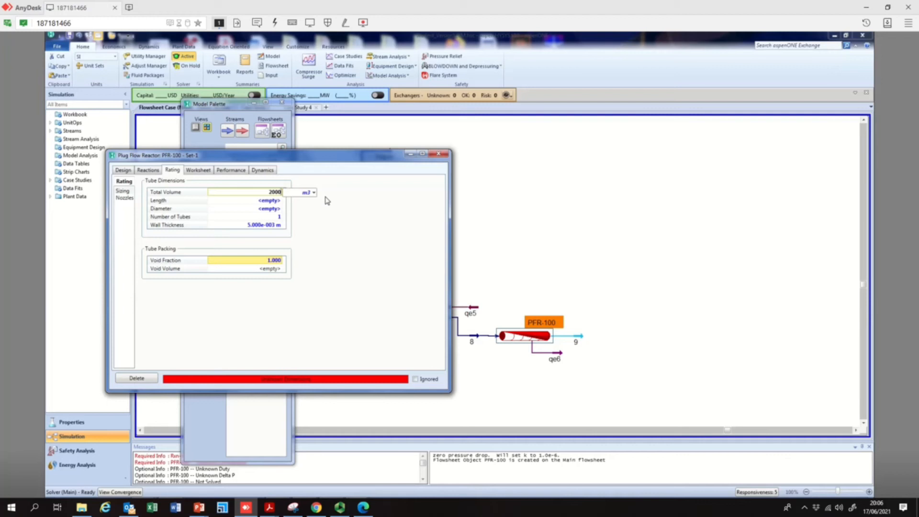
{"action": "key", "text": "Return"}
Set PFR-100's tube diameter to 11 m
{"action": "left_click", "coordinate": [279, 209]}
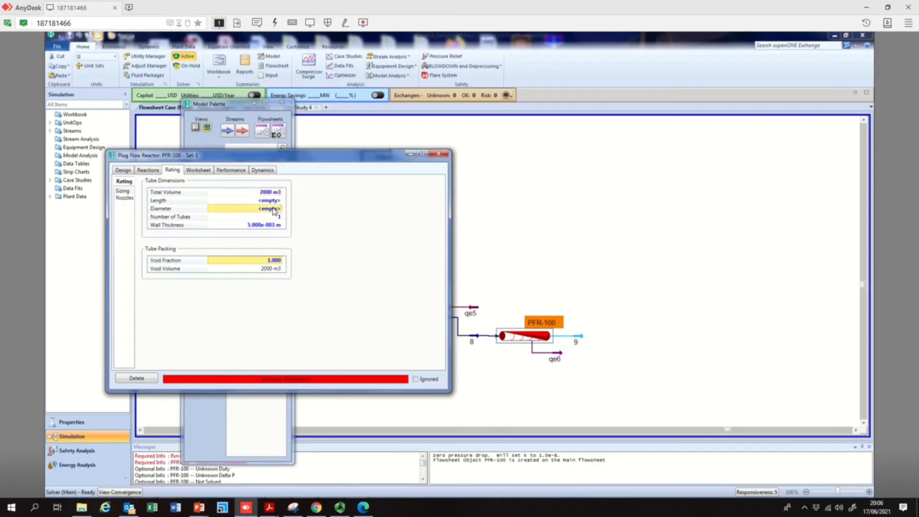
{"action": "type", "text": "11"}
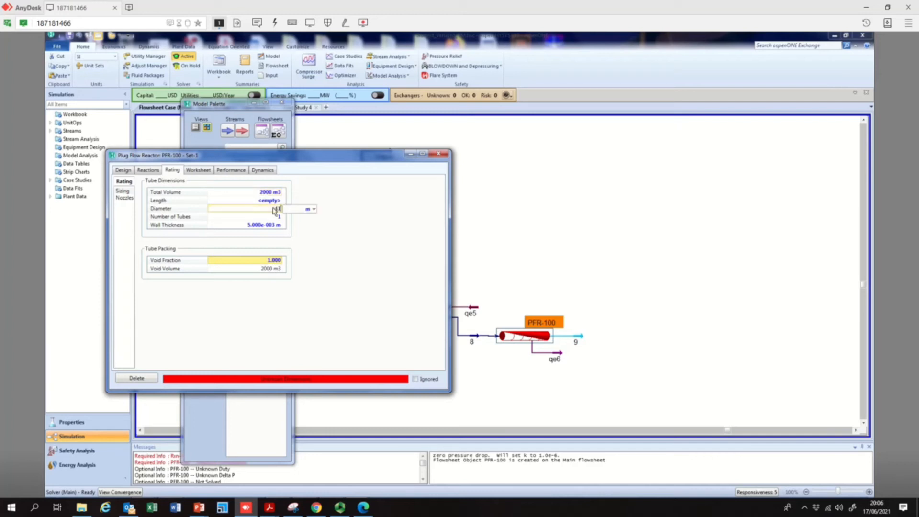
{"action": "key", "text": "Return"}
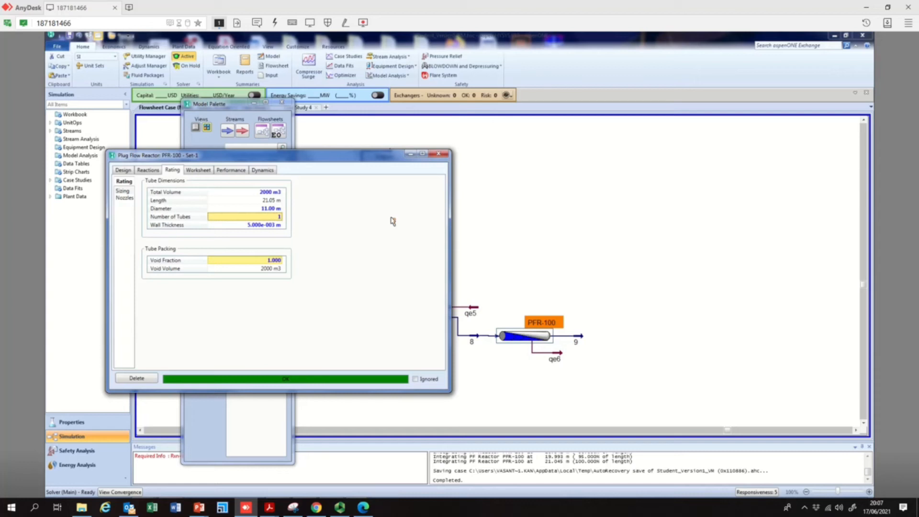
Switch to PowerPoint to review the reactor conditions table from the vinyl chloride paper, then return
{"action": "mouse_move", "coordinate": [200, 510]}
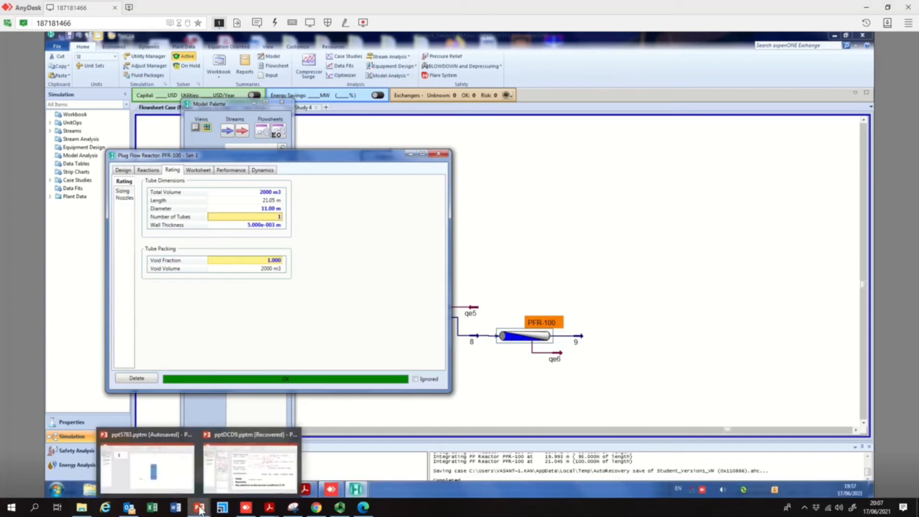
{"action": "left_click", "coordinate": [238, 467]}
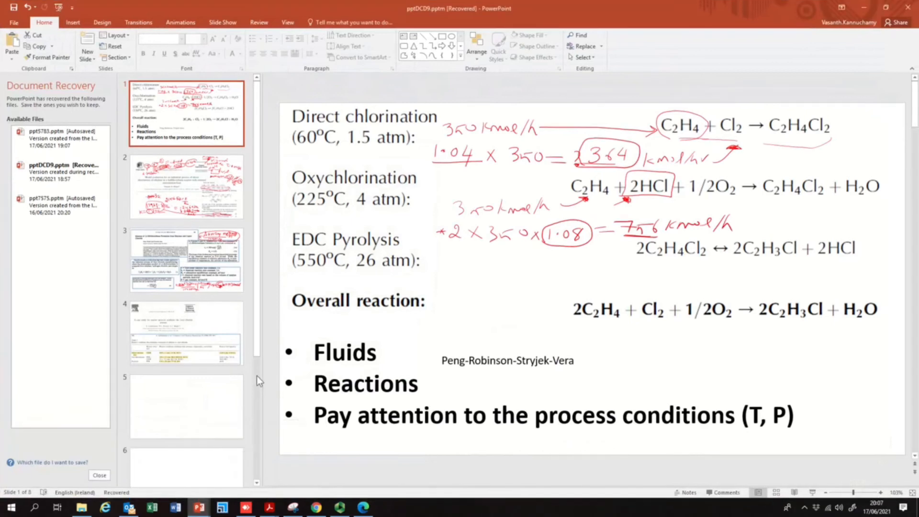
{"action": "left_click", "coordinate": [208, 335]}
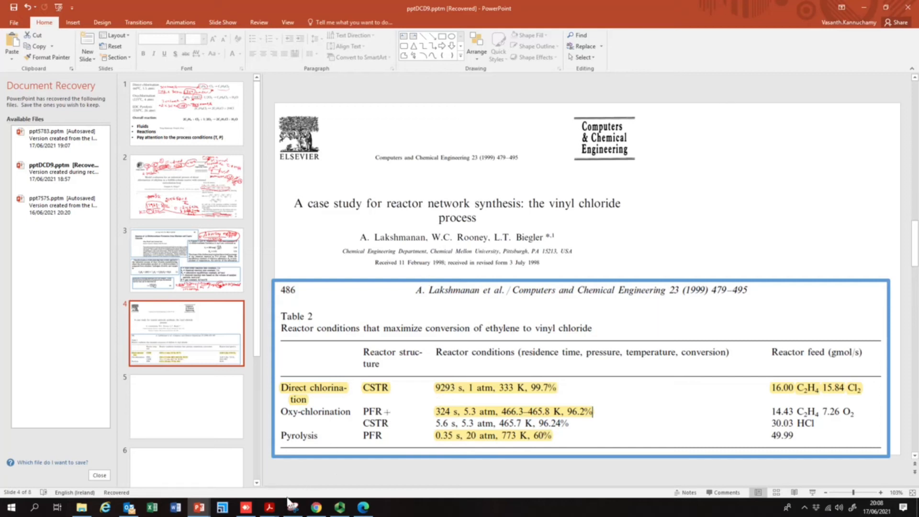
{"action": "left_click", "coordinate": [247, 507]}
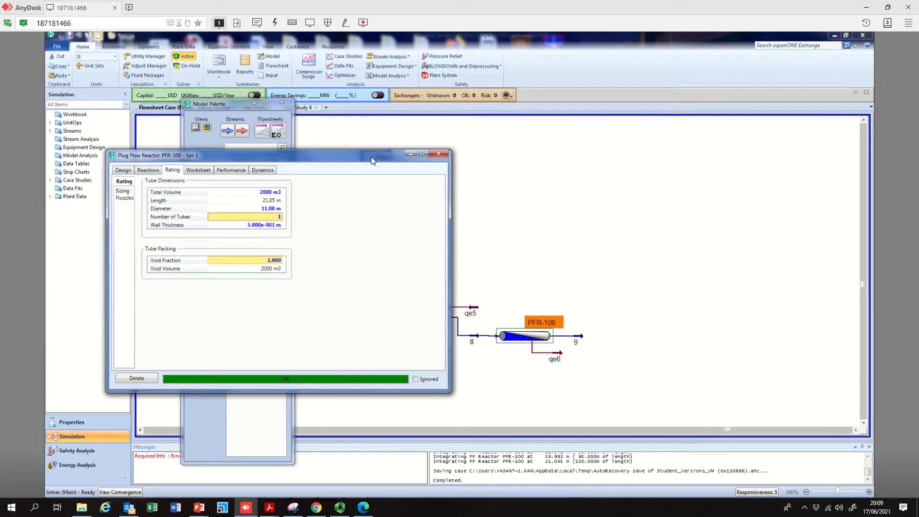
Close the reactor window and inspect stream 9's worksheet conditions
{"action": "left_click", "coordinate": [443, 155]}
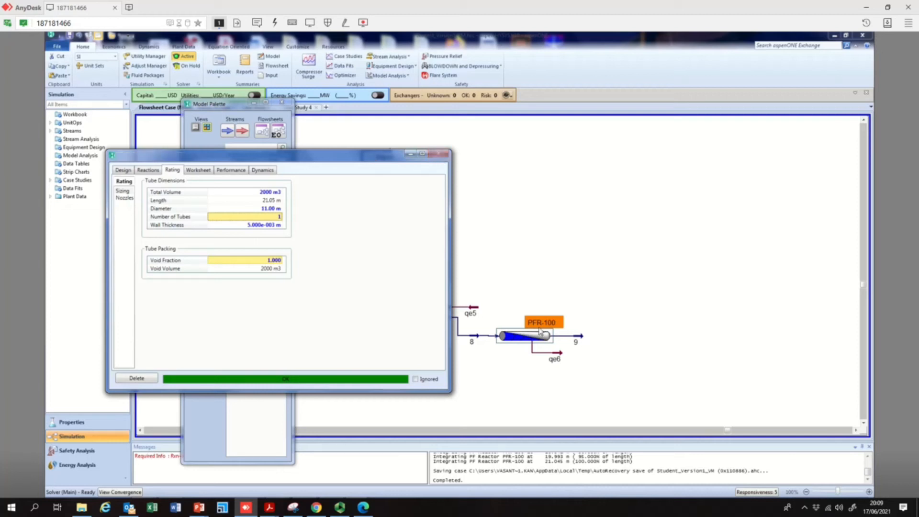
{"action": "mouse_move", "coordinate": [559, 358]}
{"action": "double_click", "coordinate": [584, 339]}
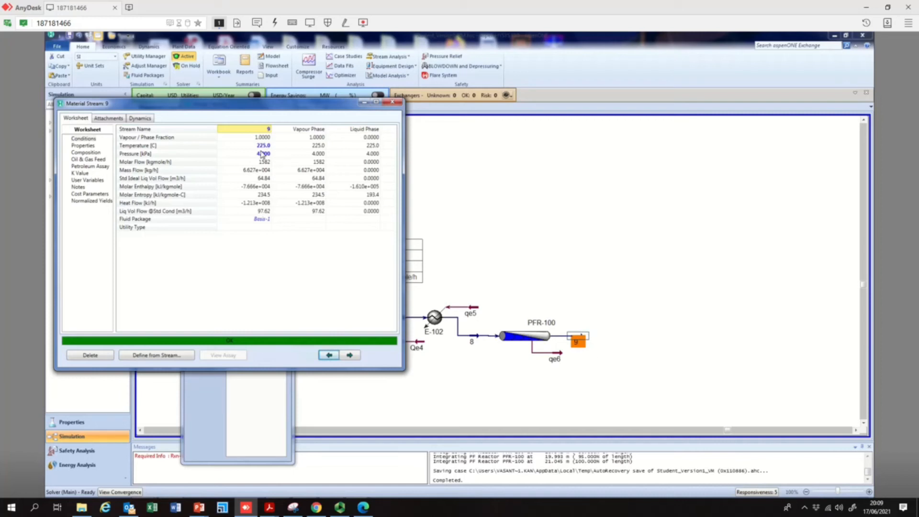
{"action": "left_click", "coordinate": [393, 102]}
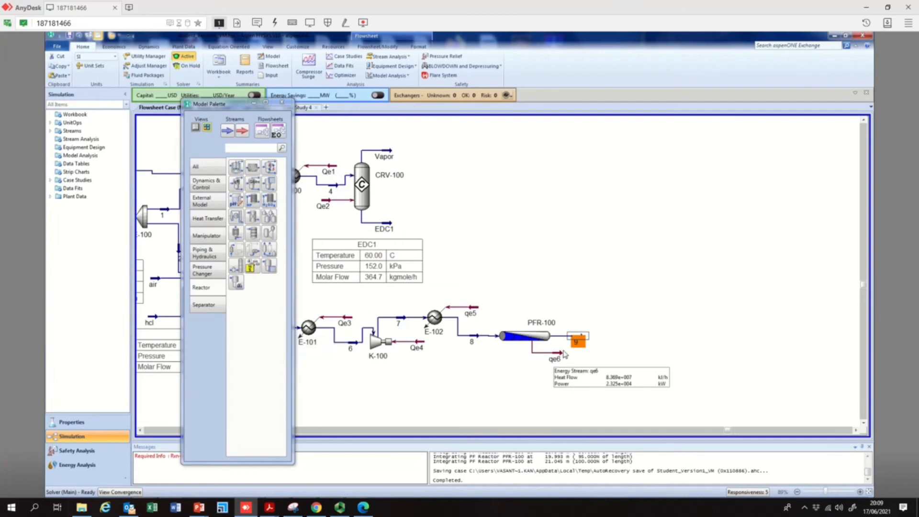
{"action": "double_click", "coordinate": [587, 340]}
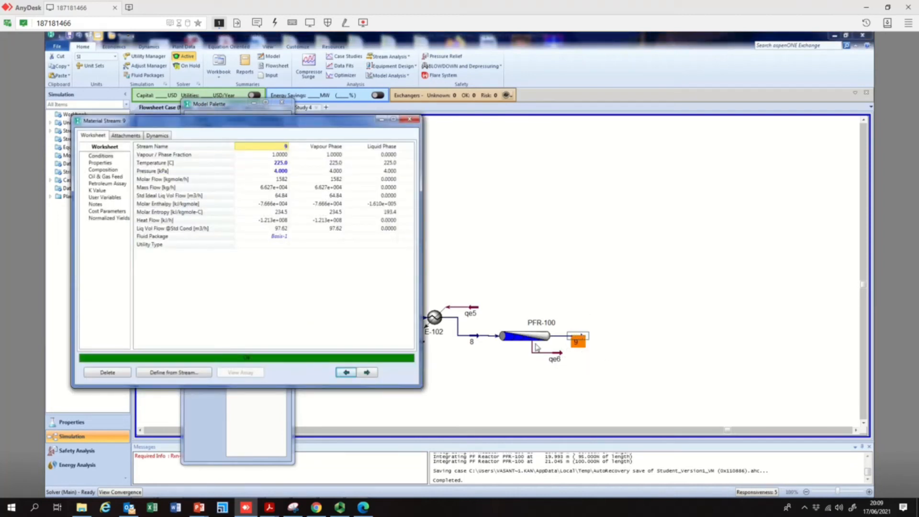
{"action": "left_click", "coordinate": [410, 120]}
Reopen PFR-100 to check its rating and connections, then close it
{"action": "left_click", "coordinate": [531, 338]}
{"action": "double_click", "coordinate": [531, 339]}
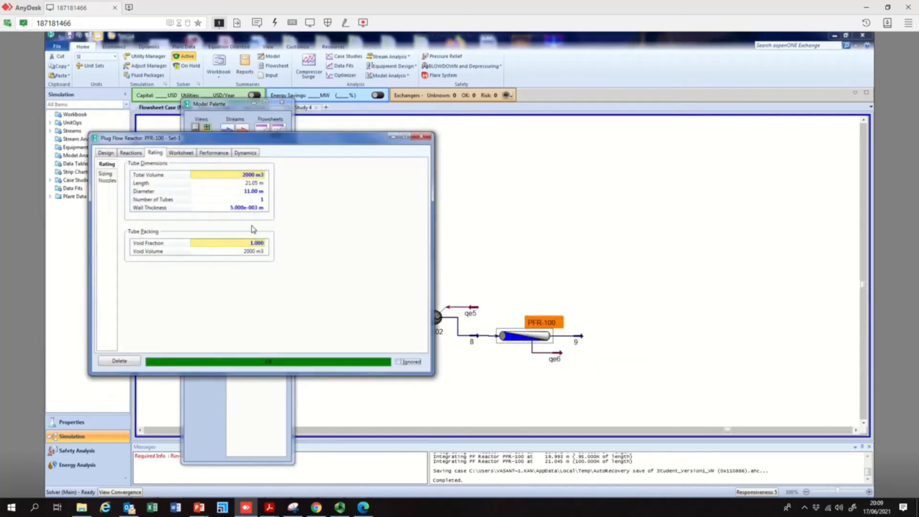
{"action": "left_click", "coordinate": [98, 154]}
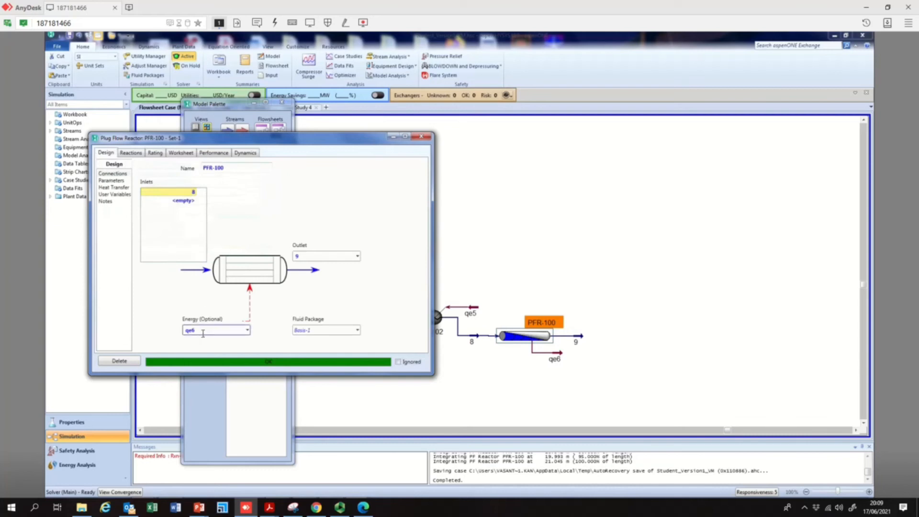
{"action": "left_click", "coordinate": [419, 138]}
{"action": "left_click", "coordinate": [419, 138]}
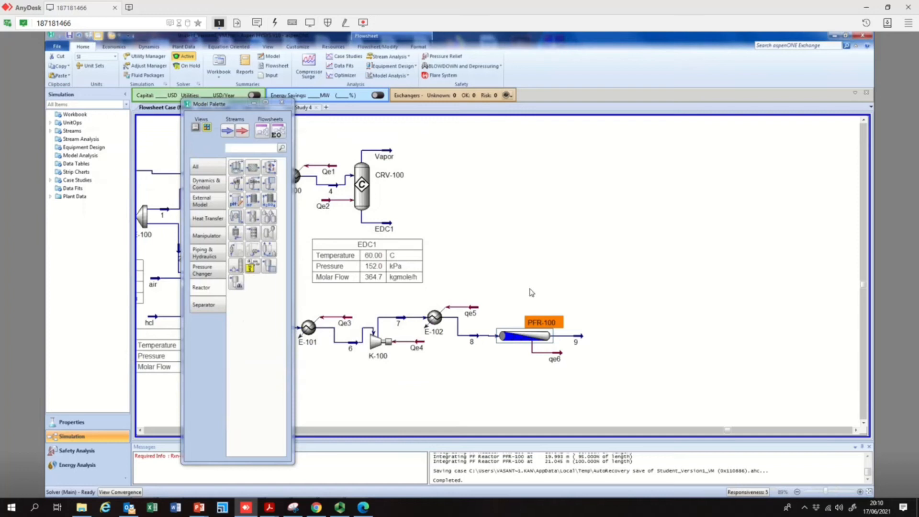
Add a spreadsheet to the flowsheet below PFR-100 and open it
{"action": "left_click", "coordinate": [865, 423]}
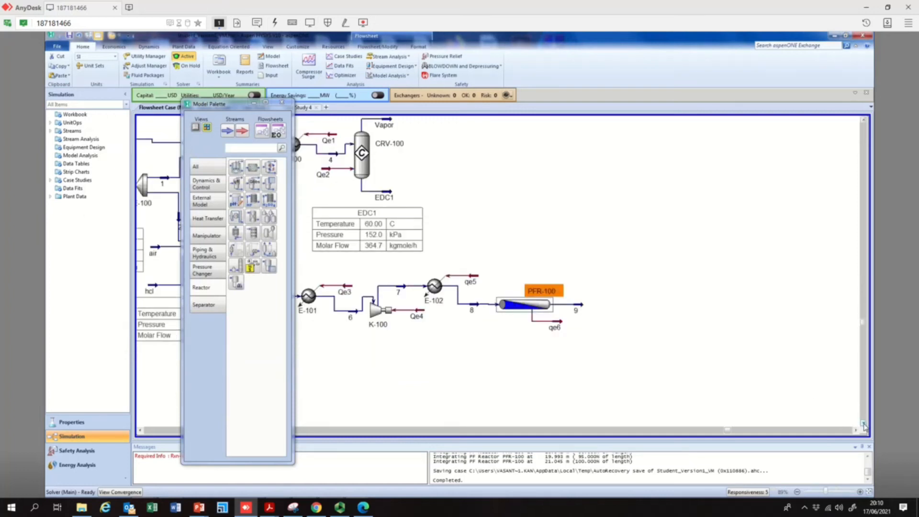
{"action": "left_click", "coordinate": [864, 423]}
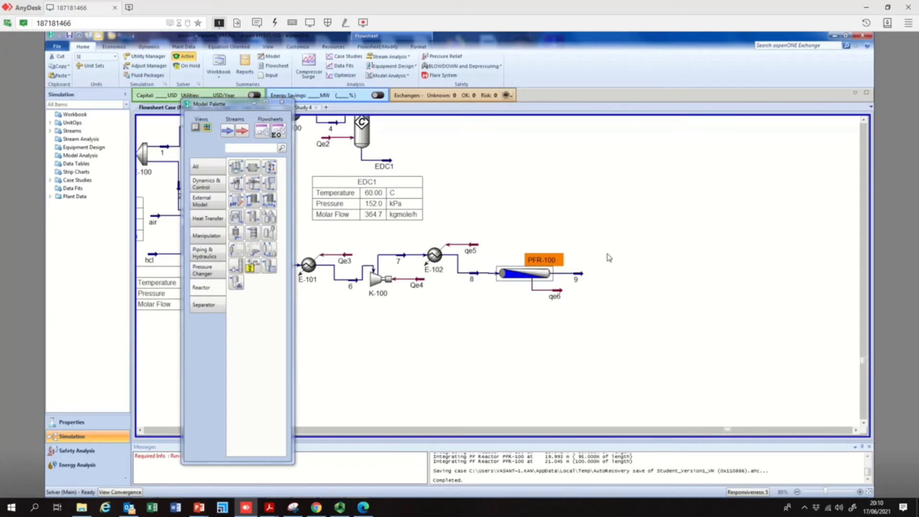
{"action": "mouse_move", "coordinate": [545, 273]}
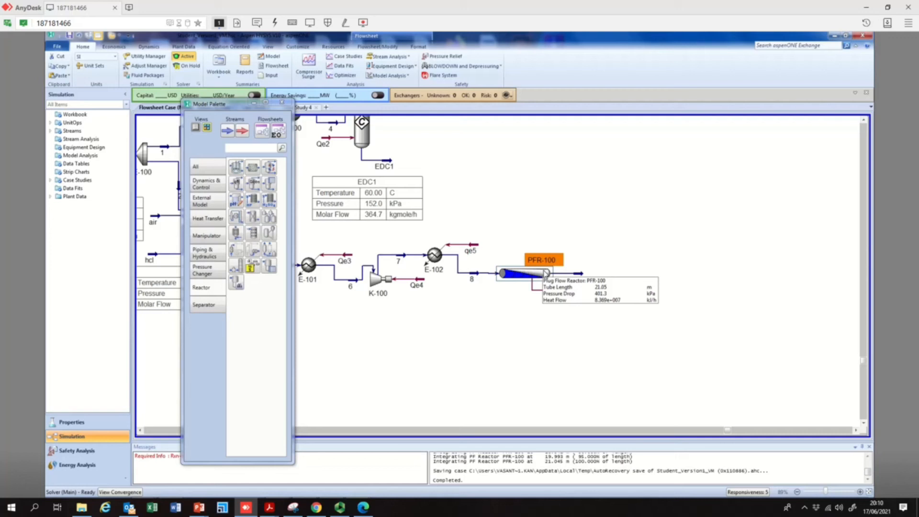
{"action": "left_click", "coordinate": [201, 170]}
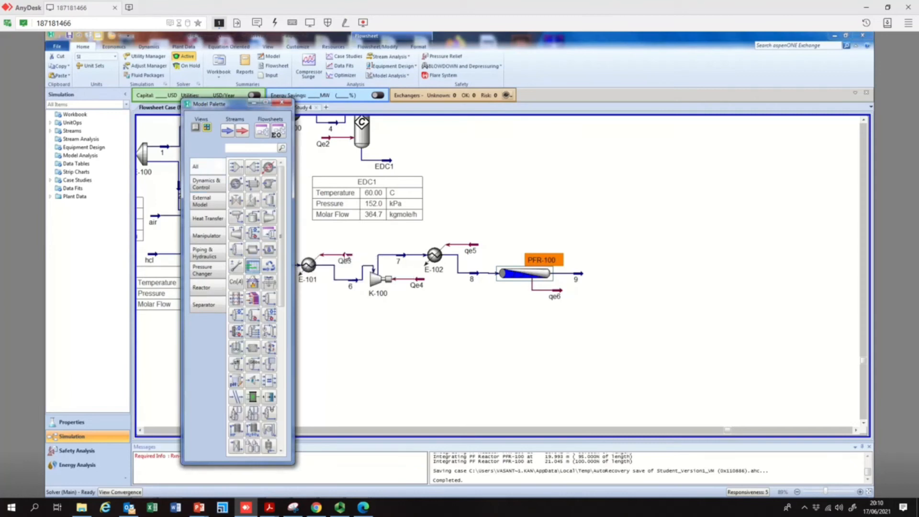
{"action": "left_click", "coordinate": [519, 341]}
{"action": "double_click", "coordinate": [540, 328]}
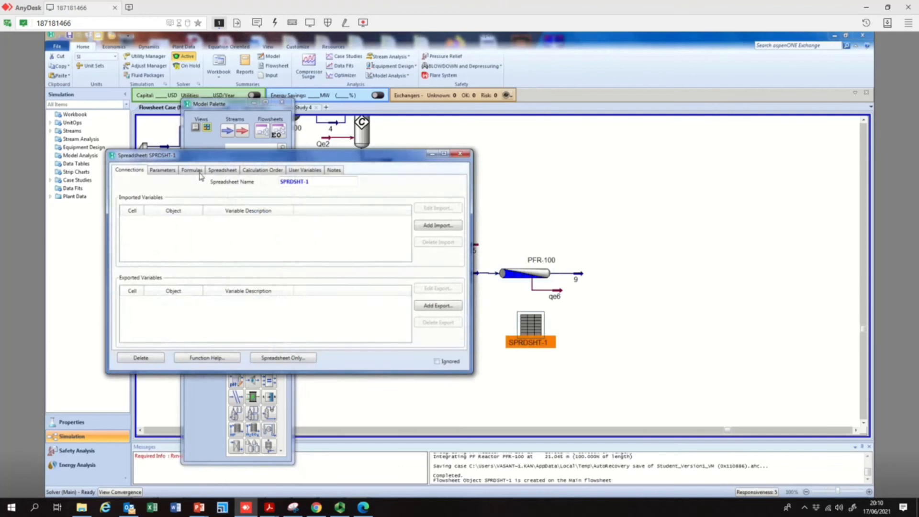
Enter labels in column A: PFR_Optimisation of residence time, Flow - in, Volume, and Residence time
{"action": "left_click", "coordinate": [233, 171]}
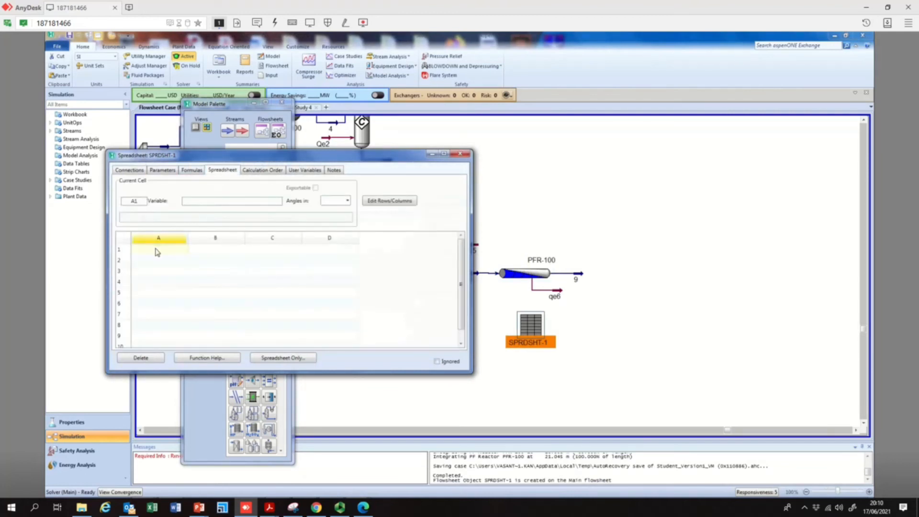
{"action": "type", "text": "PFR"}
{"action": "type", "text": "_Opti"}
{"action": "type", "text": "misation of res"}
{"action": "type", "text": "idence time"}
{"action": "key", "text": "Return"}
{"action": "type", "text": "Flow - in"}
{"action": "key", "text": "Return"}
{"action": "type", "text": "Volume"}
{"action": "key", "text": "Return"}
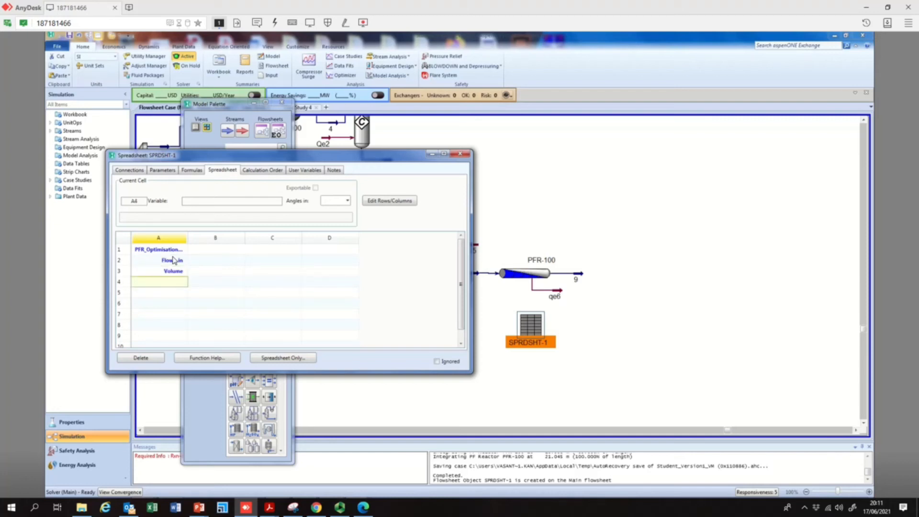
{"action": "type", "text": "Residence time"}
Import stream 8's Actual Volume Flow into spreadsheet cell B2 next to the Flow - in label
{"action": "left_click", "coordinate": [260, 260]}
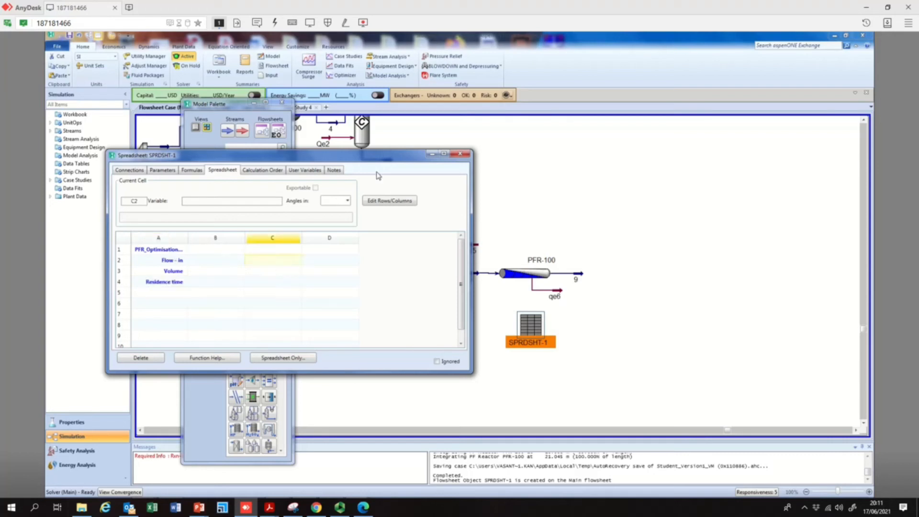
{"action": "left_click_drag", "start_coordinate": [373, 154], "coordinate": [310, 140]}
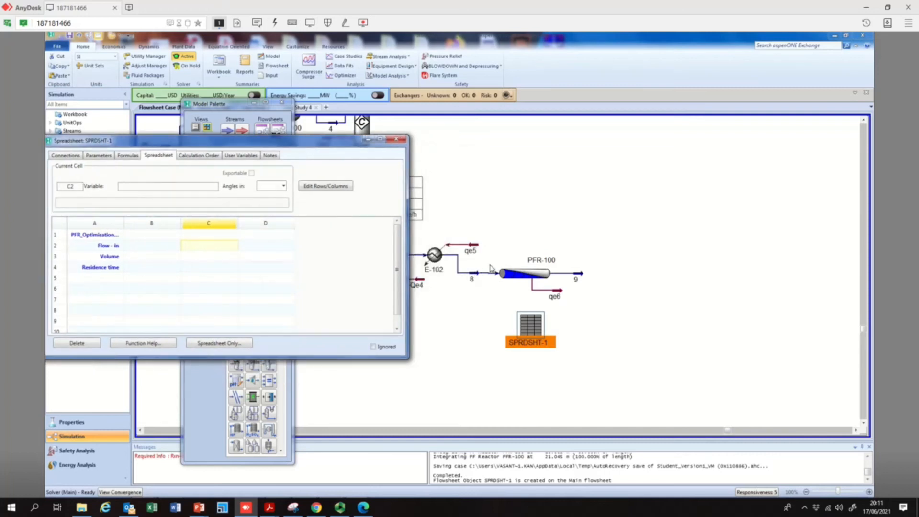
{"action": "left_click_drag", "start_coordinate": [313, 147], "coordinate": [321, 143]}
{"action": "right_click", "coordinate": [159, 243]}
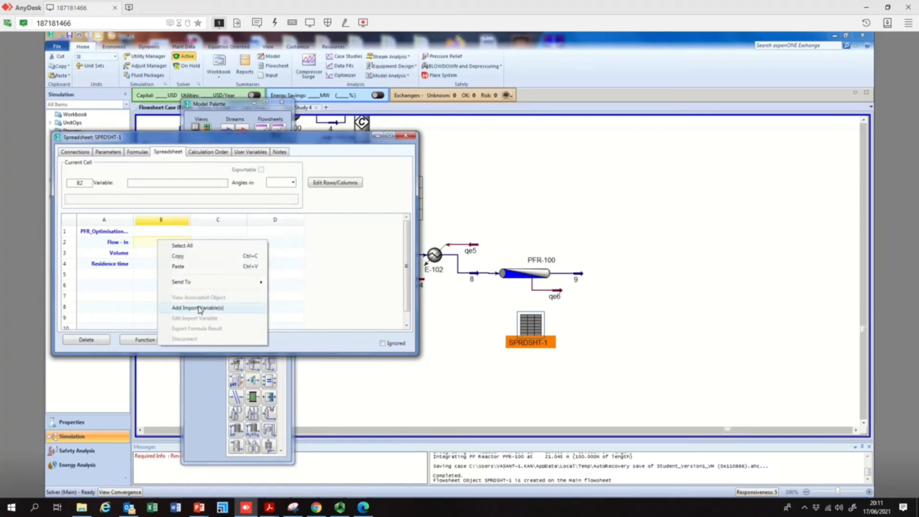
{"action": "left_click", "coordinate": [201, 309]}
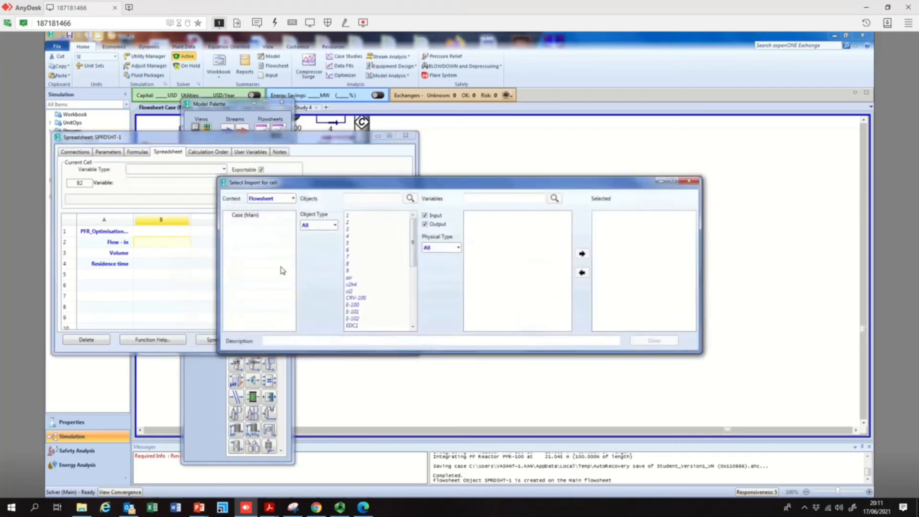
{"action": "left_click", "coordinate": [353, 263]}
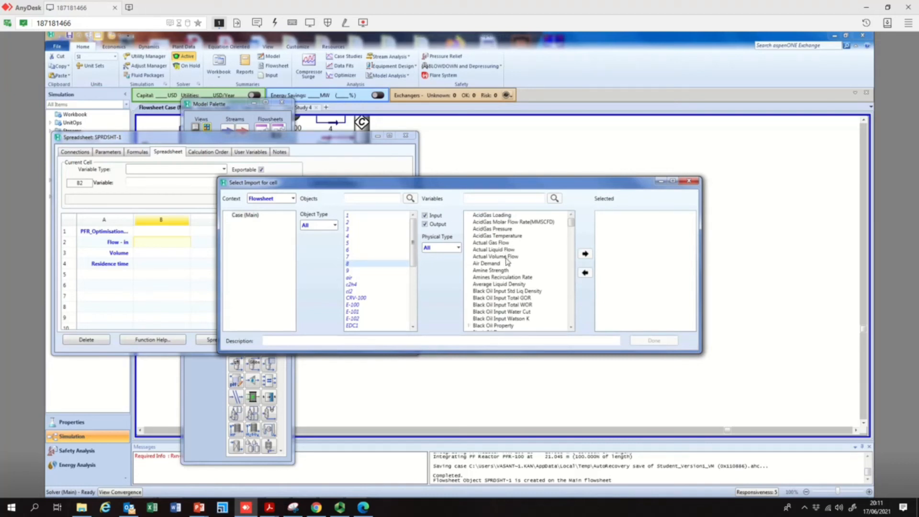
{"action": "left_click", "coordinate": [507, 257]}
{"action": "left_click", "coordinate": [585, 254]}
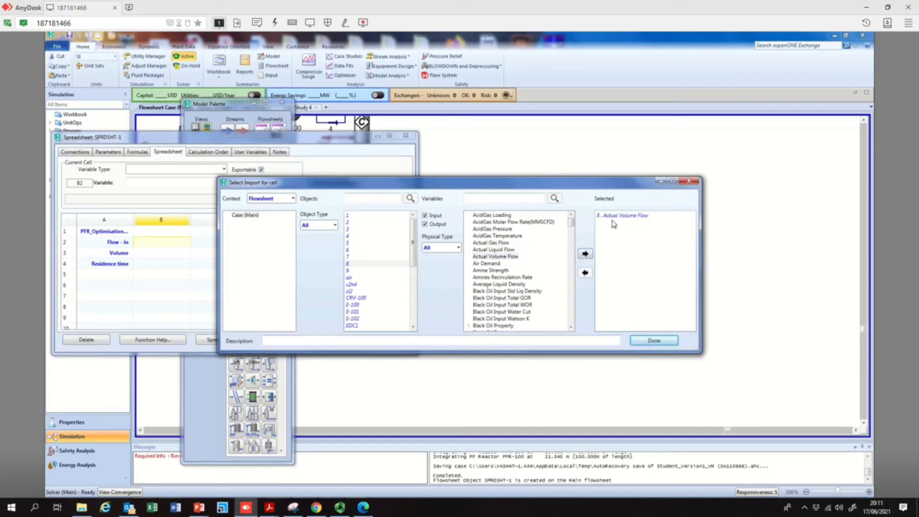
{"action": "left_click", "coordinate": [654, 342]}
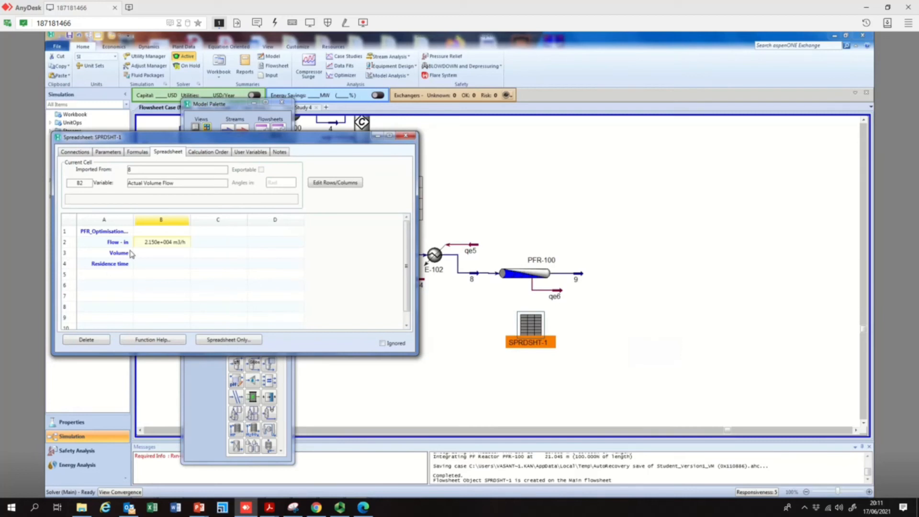
Start importing a PFR-100 variable into cell B3 for the volume, browsing the reactor's variable list
{"action": "left_click", "coordinate": [157, 254]}
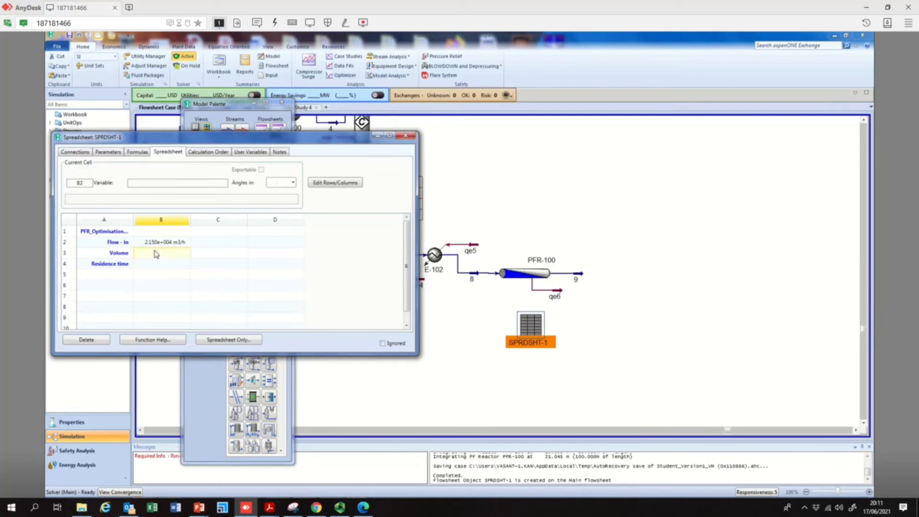
{"action": "right_click", "coordinate": [156, 255]}
{"action": "left_click", "coordinate": [219, 319]}
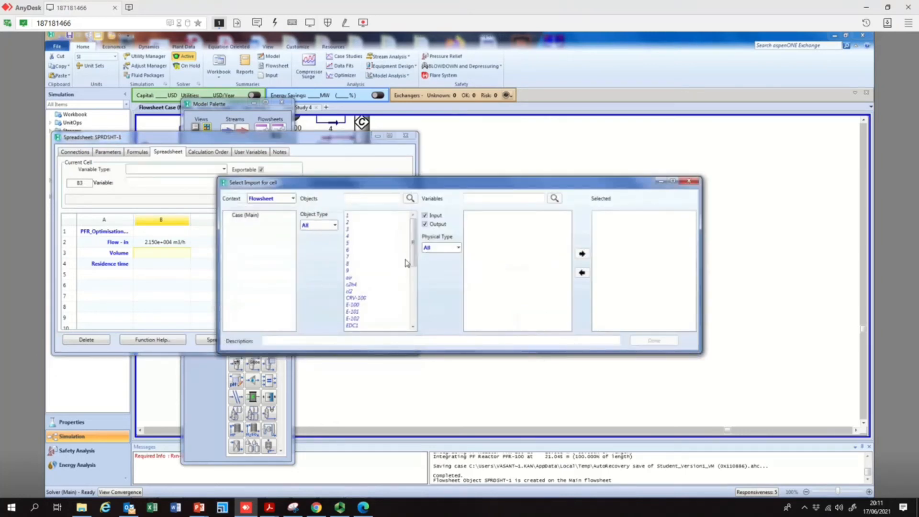
{"action": "left_click_drag", "start_coordinate": [414, 255], "coordinate": [411, 288]}
{"action": "left_click", "coordinate": [364, 305]}
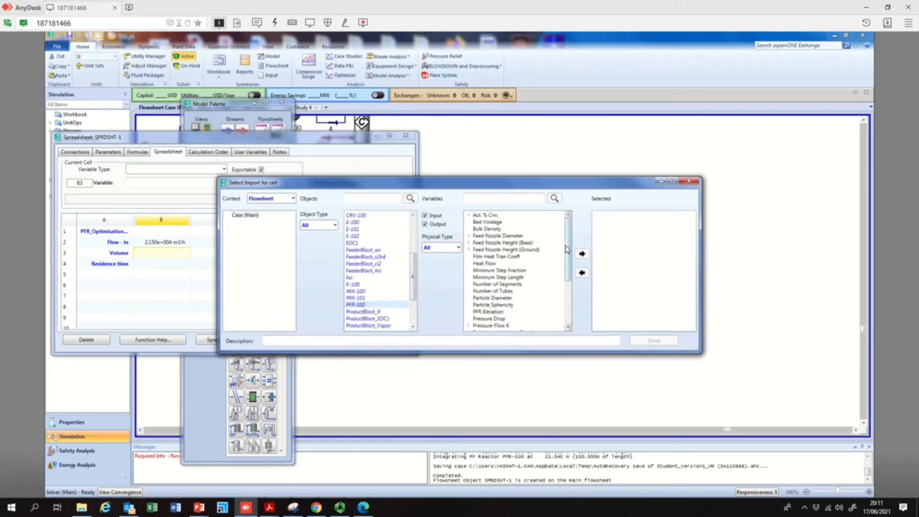
{"action": "left_click", "coordinate": [490, 291]}
{"action": "scroll", "coordinate": [500, 320], "scroll_direction": "down", "scroll_amount": 1}
{"action": "scroll", "coordinate": [500, 320], "scroll_direction": "down", "scroll_amount": 1}
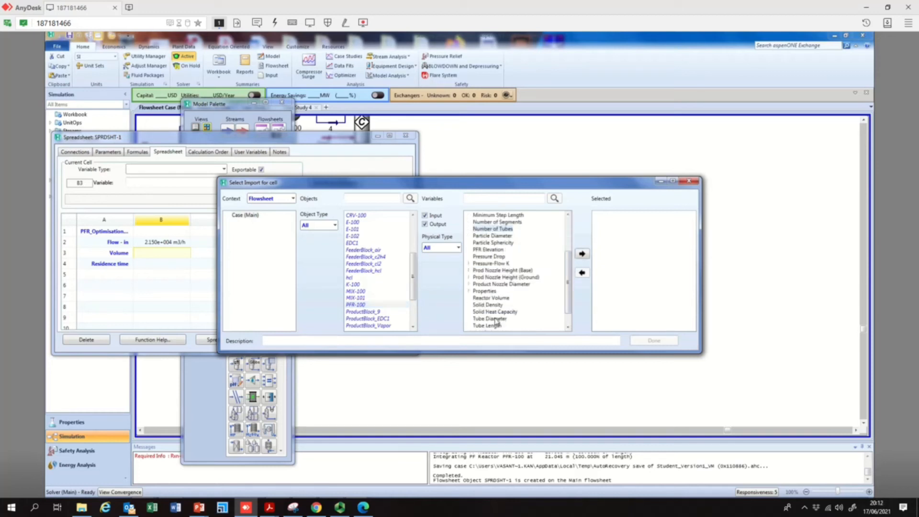
{"action": "scroll", "coordinate": [494, 324], "scroll_direction": "down", "scroll_amount": 2}
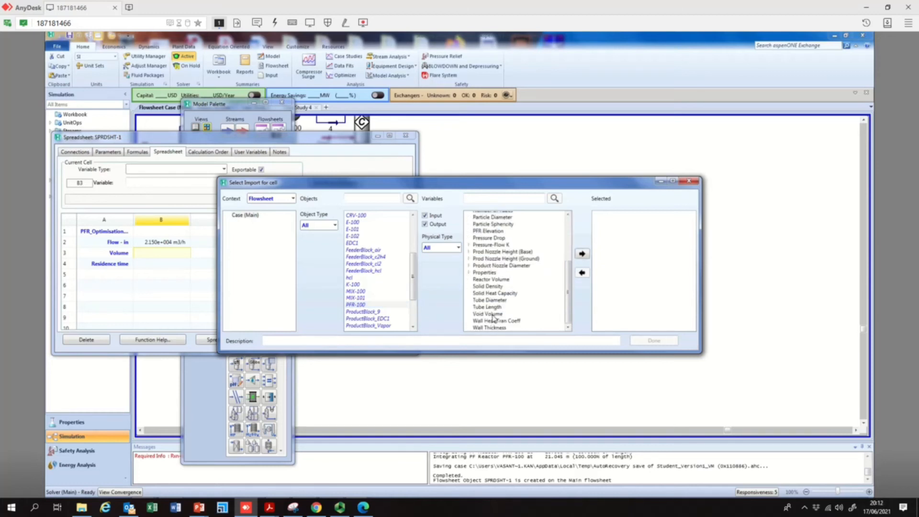
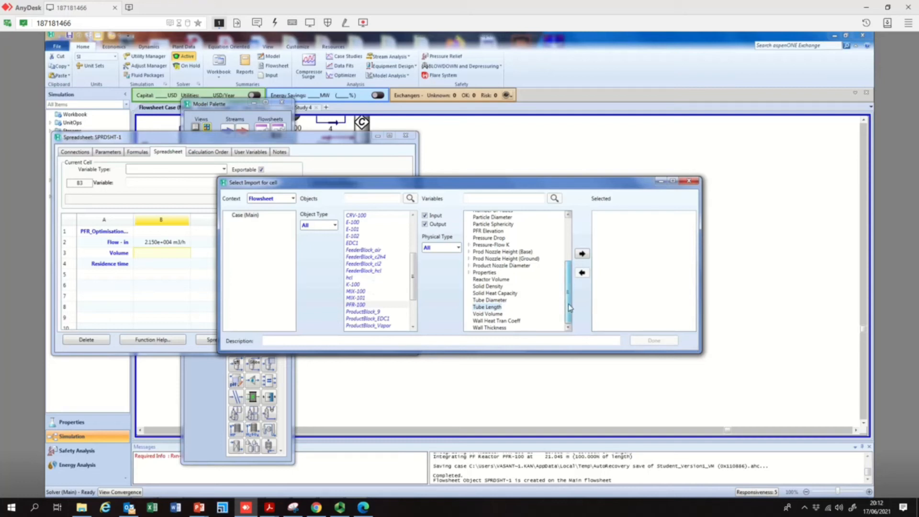
{"action": "left_click", "coordinate": [355, 298]}
{"action": "left_click", "coordinate": [356, 305]}
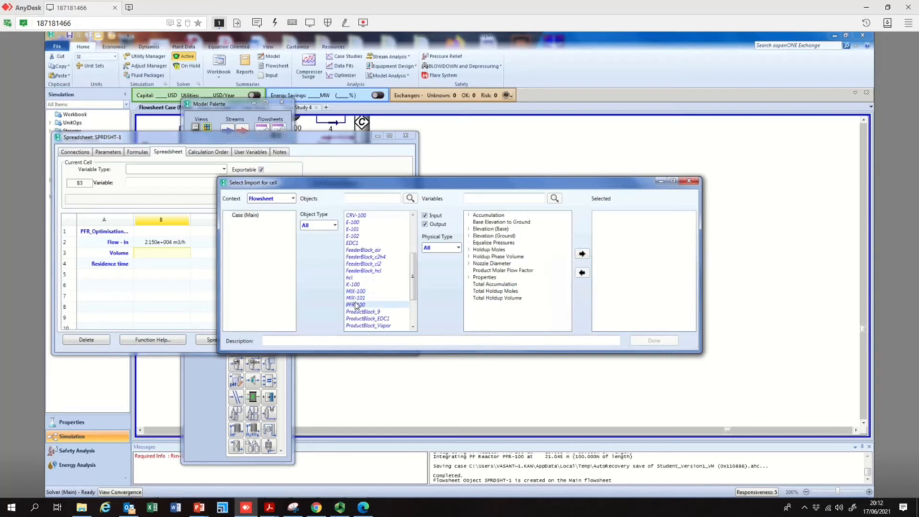
{"action": "left_click", "coordinate": [693, 181]}
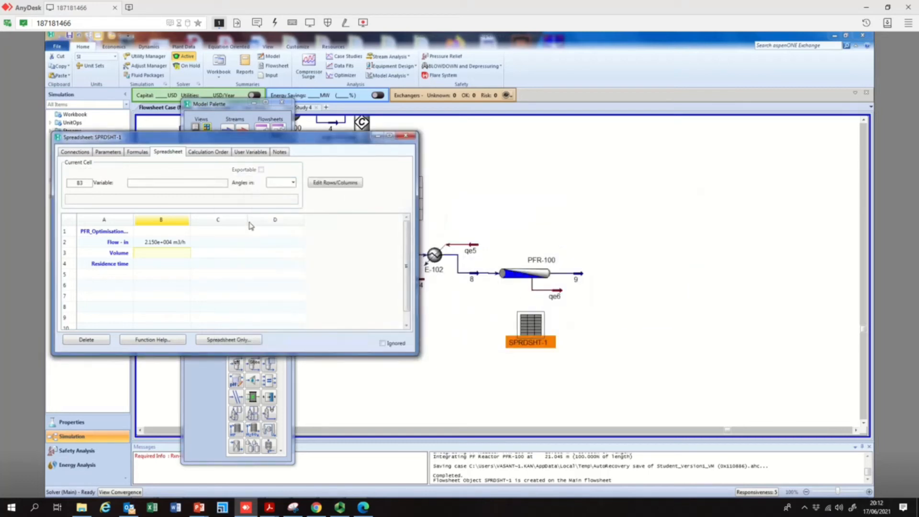
Import PFR-100's Reactor Volume into spreadsheet cell B3 next to the Volume label
{"action": "right_click", "coordinate": [145, 253]}
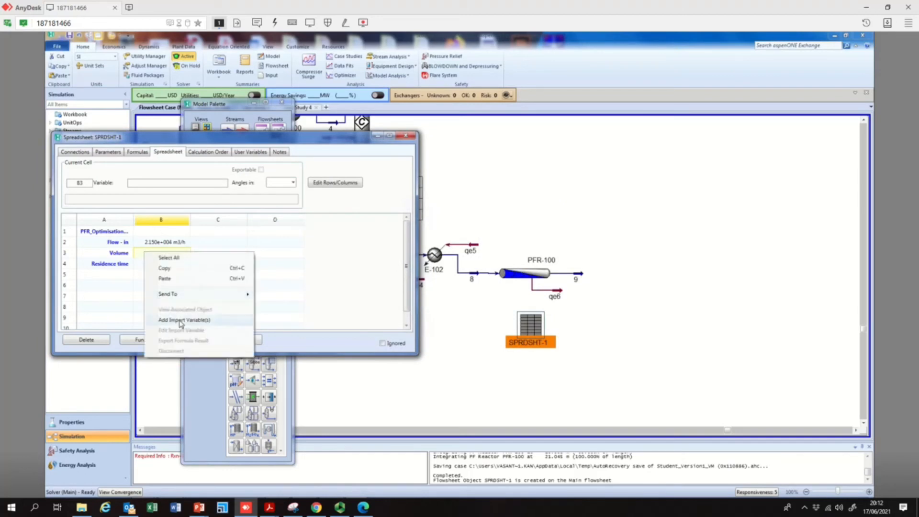
{"action": "left_click", "coordinate": [181, 320]}
{"action": "left_click", "coordinate": [357, 318]}
{"action": "scroll", "coordinate": [376, 319], "scroll_direction": "down", "scroll_amount": 3}
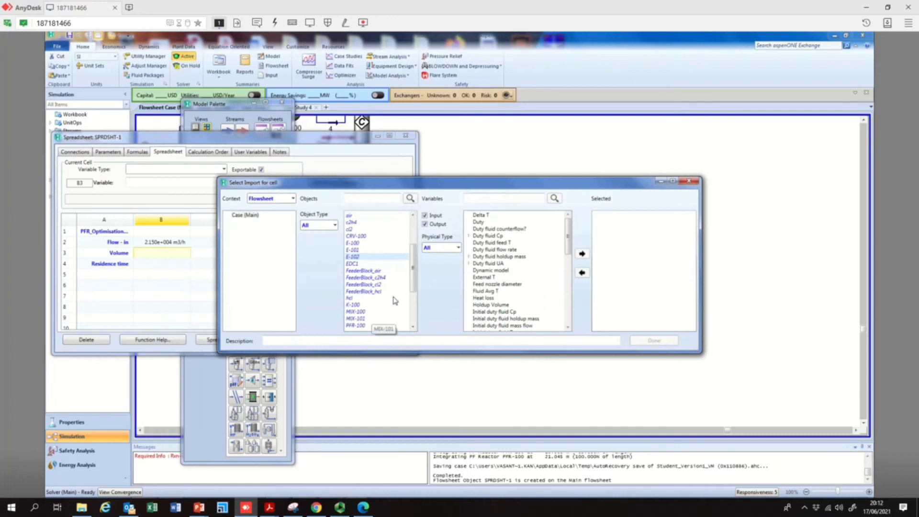
{"action": "scroll", "coordinate": [395, 301], "scroll_direction": "down", "scroll_amount": 2}
{"action": "left_click", "coordinate": [359, 284]}
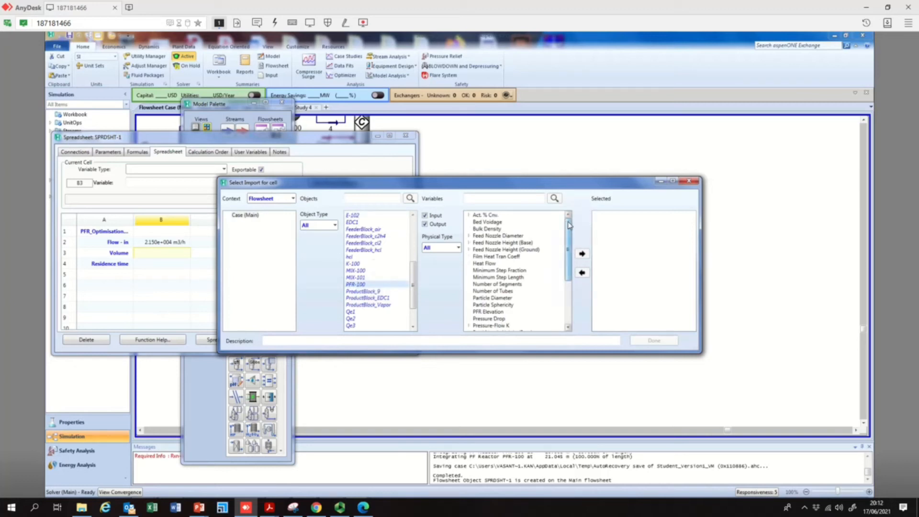
{"action": "left_click_drag", "start_coordinate": [568, 236], "coordinate": [569, 289]}
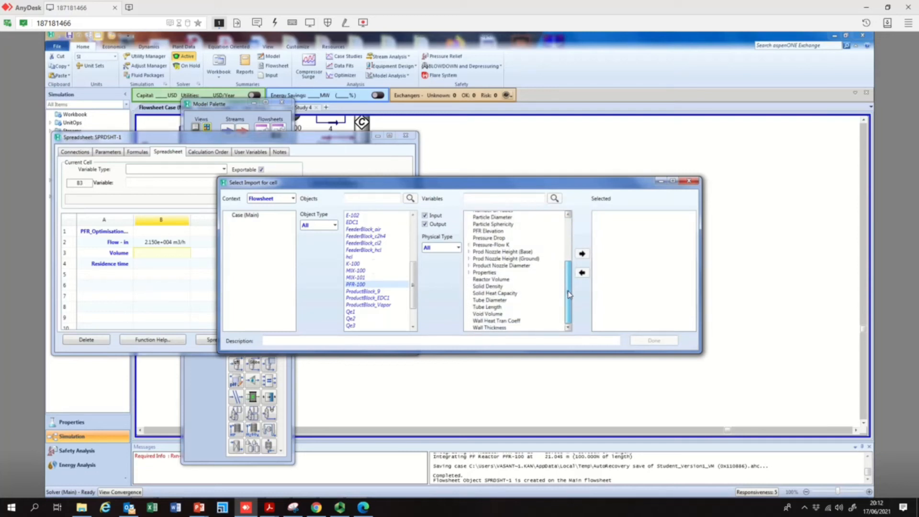
{"action": "left_click", "coordinate": [496, 280]}
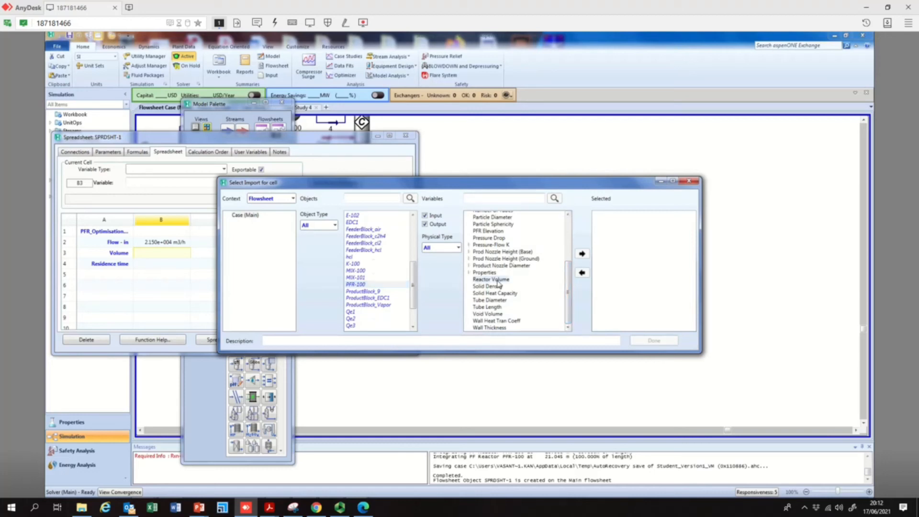
{"action": "left_click", "coordinate": [583, 259]}
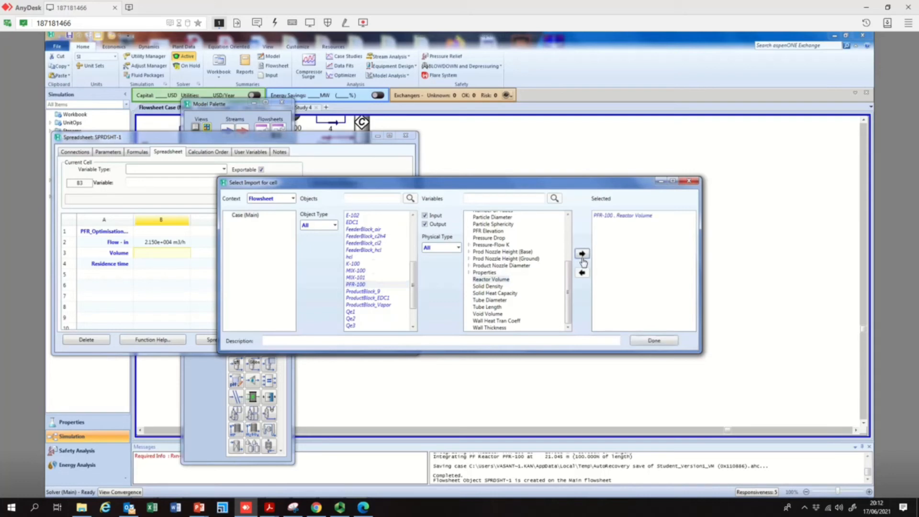
{"action": "mouse_move", "coordinate": [569, 314]}
{"action": "left_mouse_down"}
{"action": "mouse_move", "coordinate": [578, 241]}
{"action": "mouse_move", "coordinate": [573, 312]}
{"action": "left_mouse_up"}
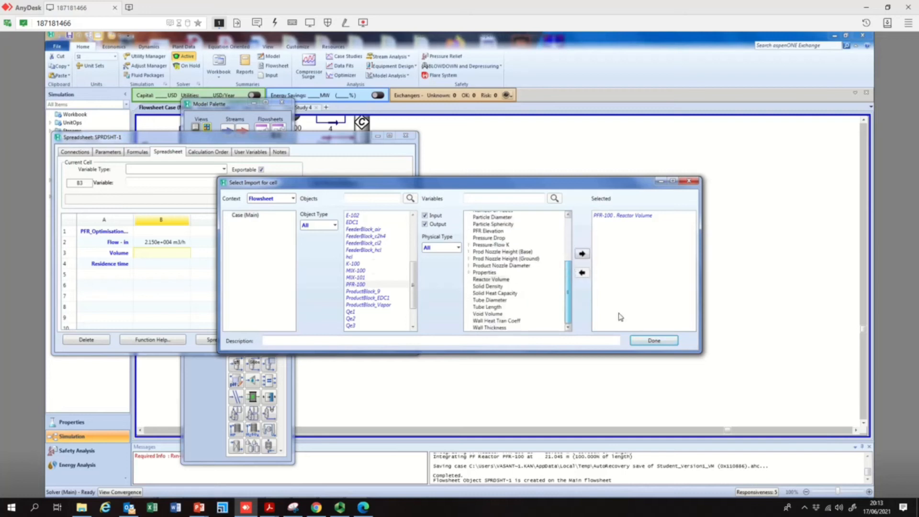
{"action": "left_click", "coordinate": [650, 343]}
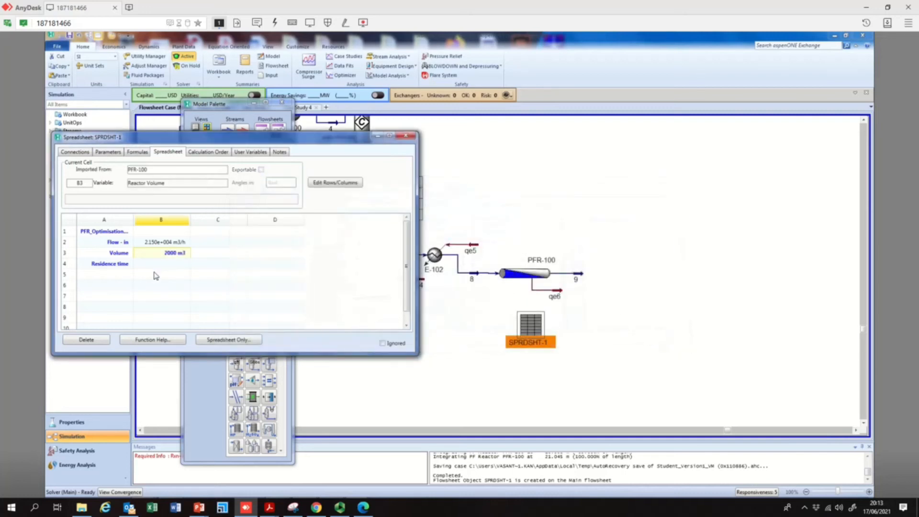
Enter a formula in cell B4 dividing the volume in B3 by the inlet flow in B2 for residence time
{"action": "left_click", "coordinate": [175, 267]}
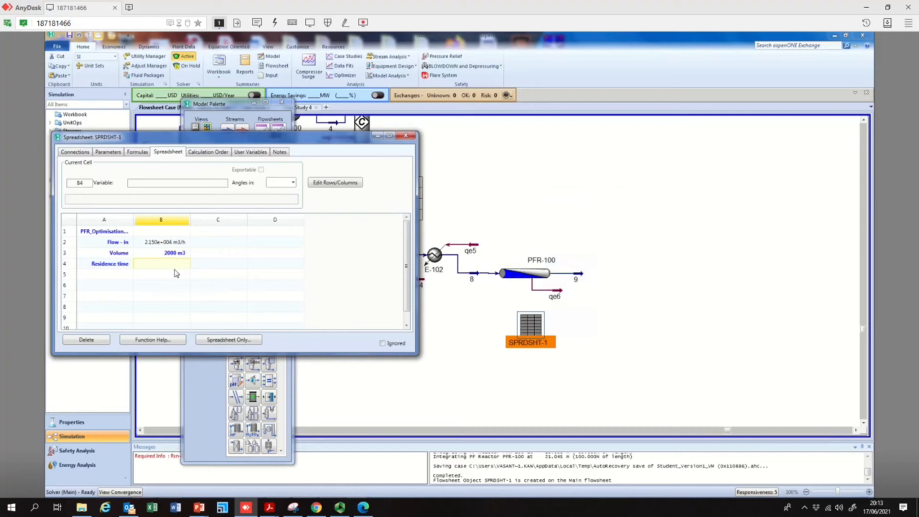
{"action": "type", "text": "="}
{"action": "type", "text": "b3"}
{"action": "type", "text": "2"}
{"action": "key", "text": "Return"}
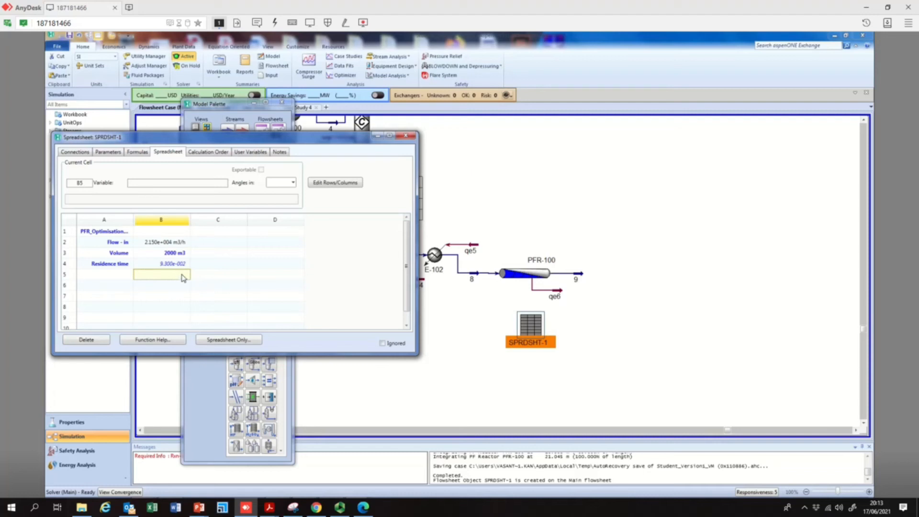
Enter the label L/D optimisation in cell A6
{"action": "left_click", "coordinate": [110, 289]}
{"action": "type", "text": "Le"}
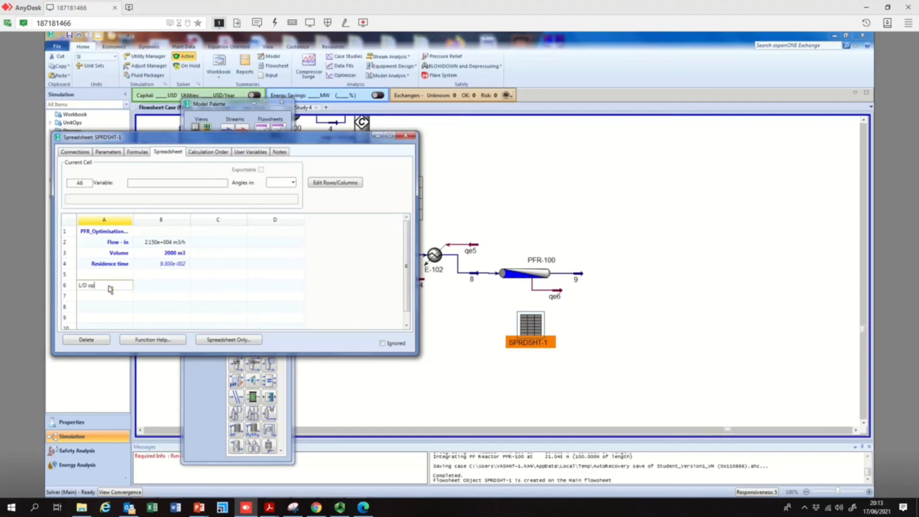
{"action": "type", "text": "tion"}
{"action": "key", "text": "Return"}
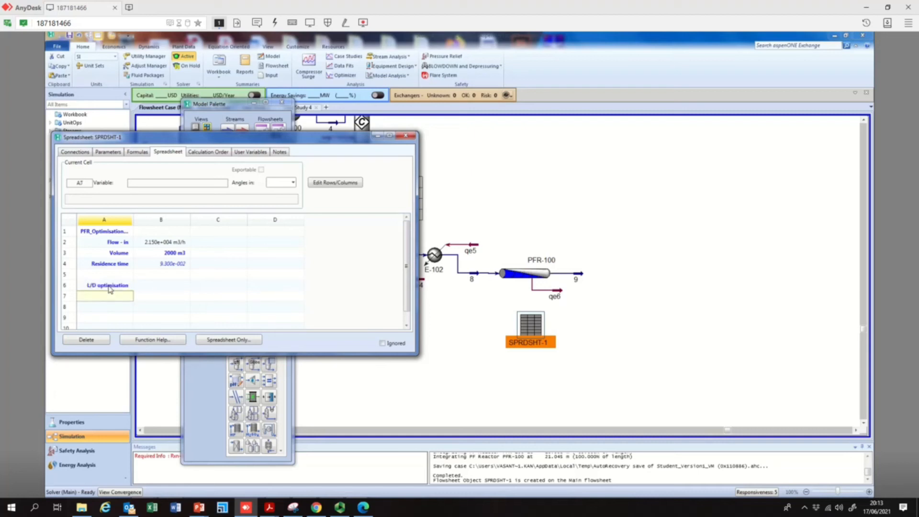
Enter the labels Tube diameter and Tube length in cells A7 and A8
{"action": "type", "text": "Tube diameter"}
{"action": "key", "text": "Return"}
{"action": "type", "text": "Tube"}
{"action": "key", "text": "Return"}
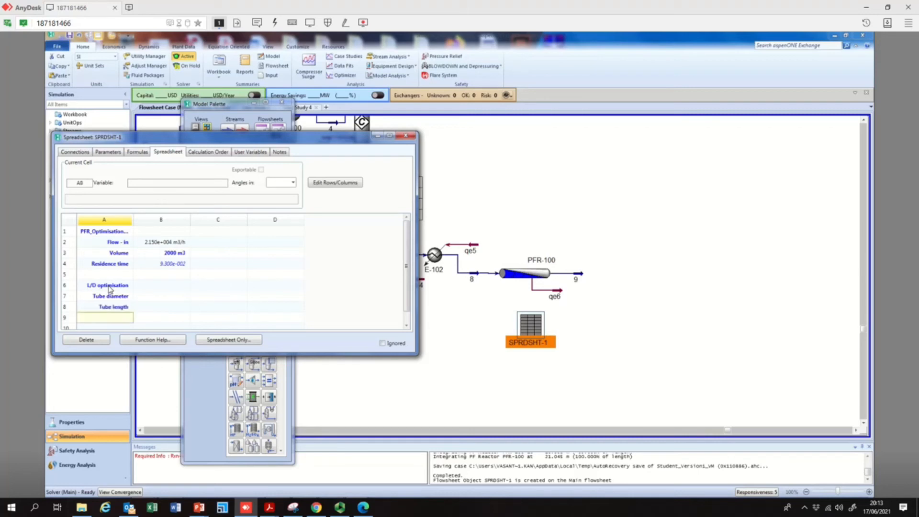
Relabel cells A7 and A8 as Tube length and Tube diameter respectively
{"action": "left_click", "coordinate": [116, 298]}
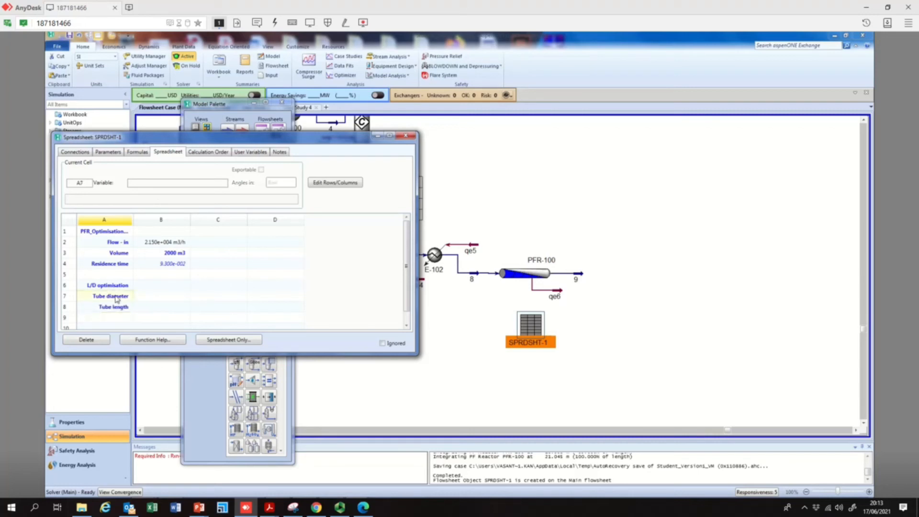
{"action": "type", "text": "Tube le"}
{"action": "key", "text": "Return"}
{"action": "type", "text": "Tube diameter"}
{"action": "key", "text": "Return"}
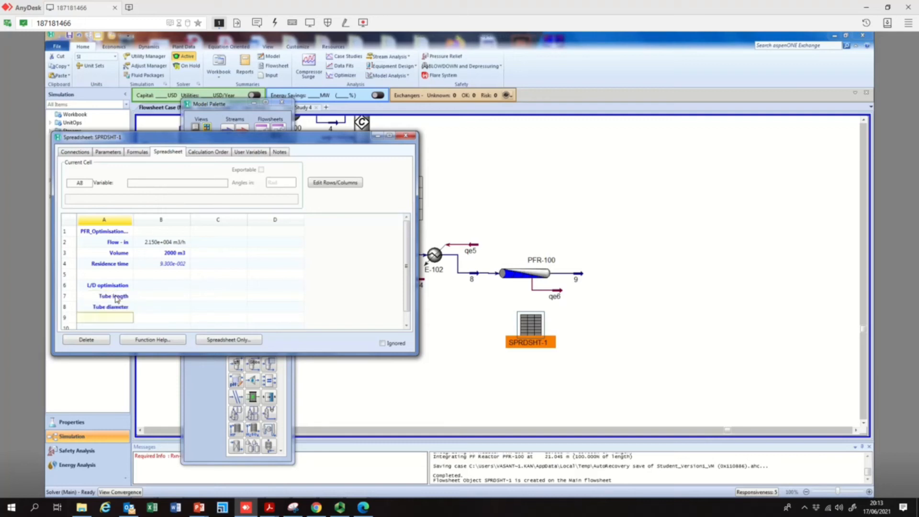
Import PFR-100's Tube Length into cell B7 next to the Tube length label
{"action": "left_click", "coordinate": [163, 299]}
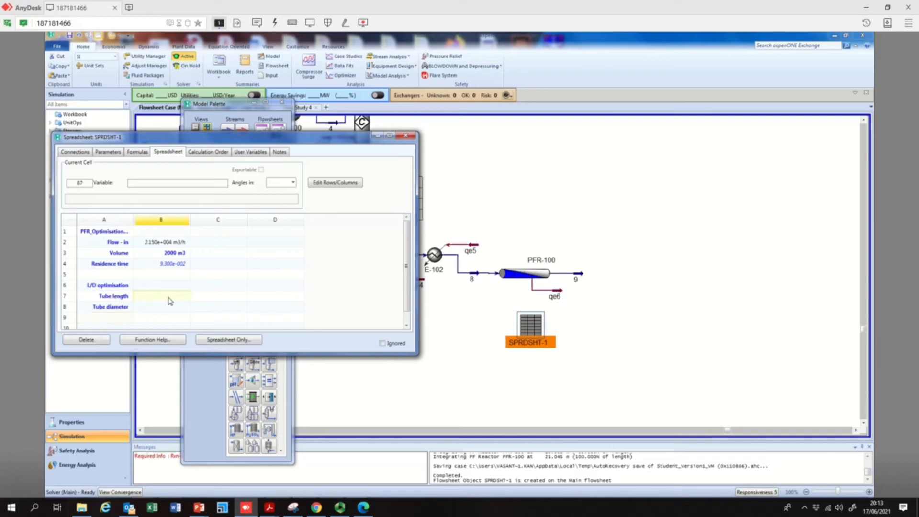
{"action": "right_click", "coordinate": [167, 297]}
{"action": "left_click", "coordinate": [211, 365]}
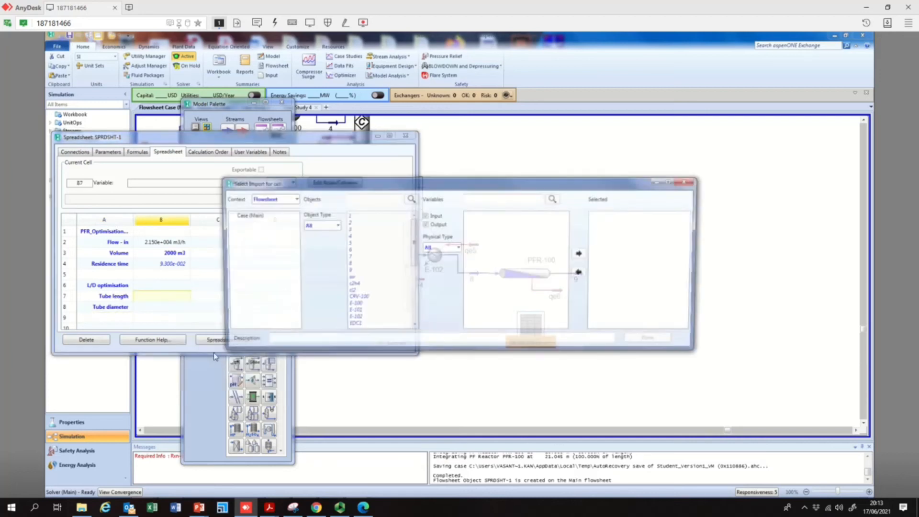
{"action": "scroll", "coordinate": [363, 317], "scroll_direction": "down", "scroll_amount": 3}
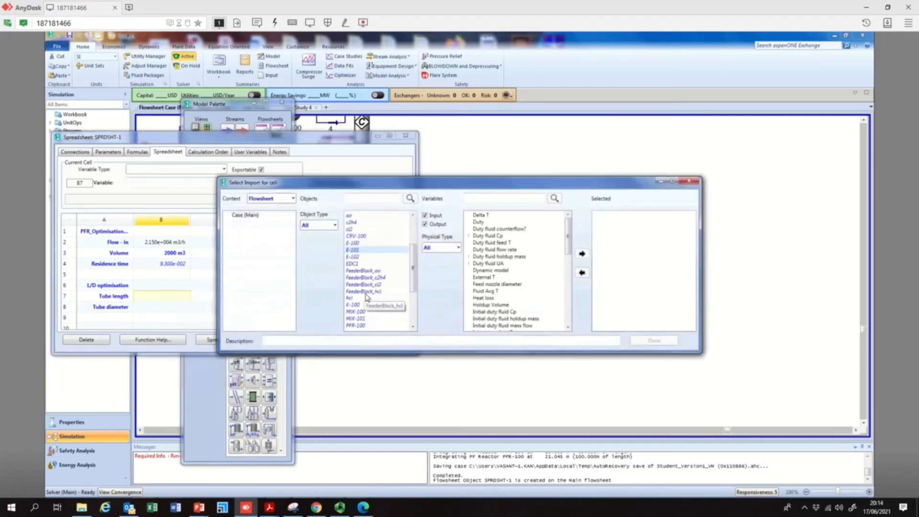
{"action": "left_click", "coordinate": [372, 328]}
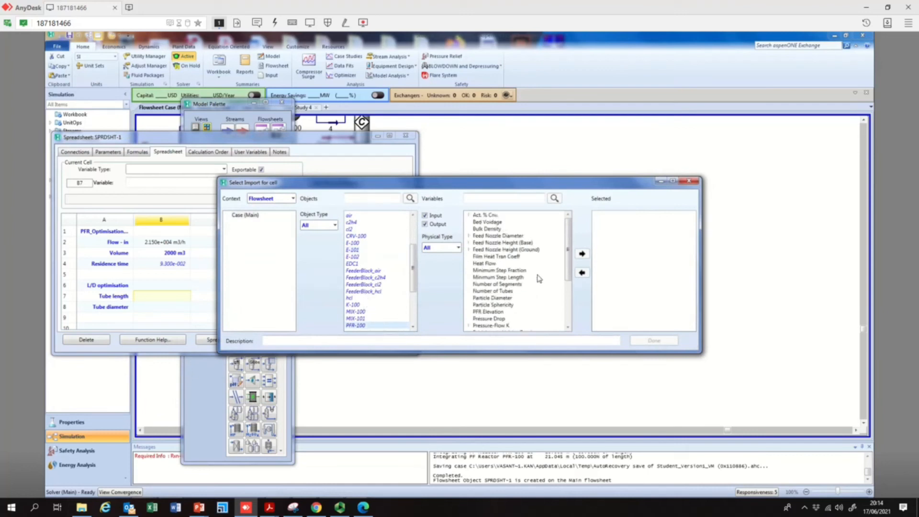
{"action": "mouse_move", "coordinate": [569, 252]}
{"action": "left_mouse_down"}
{"action": "mouse_move", "coordinate": [570, 307]}
{"action": "mouse_move", "coordinate": [575, 242]}
{"action": "left_mouse_up"}
{"action": "left_click", "coordinate": [507, 292]}
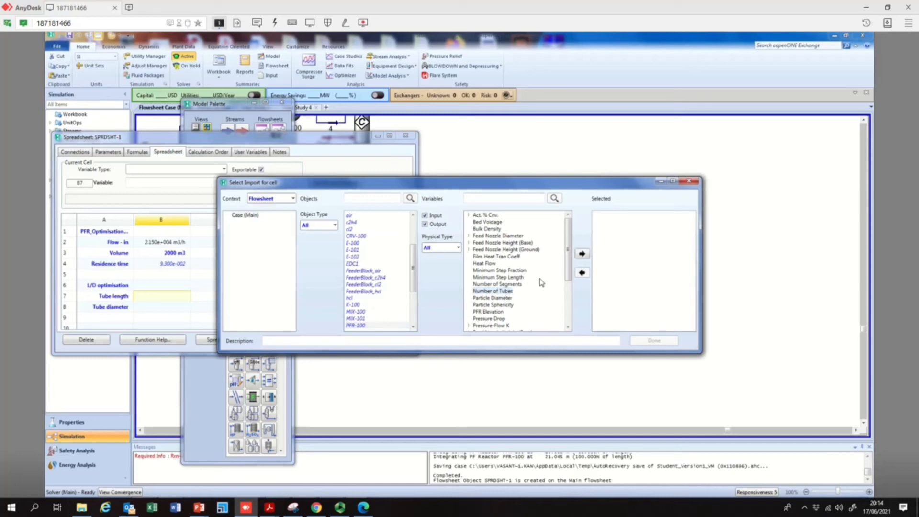
{"action": "left_click", "coordinate": [459, 247]}
{"action": "left_click", "coordinate": [459, 247]}
{"action": "scroll", "coordinate": [512, 312], "scroll_direction": "down", "scroll_amount": 2}
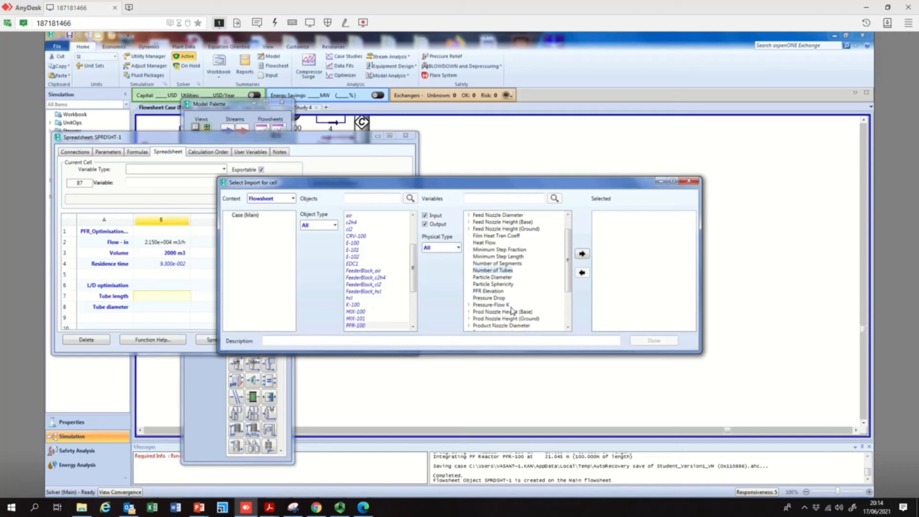
{"action": "scroll", "coordinate": [513, 312], "scroll_direction": "down", "scroll_amount": 1}
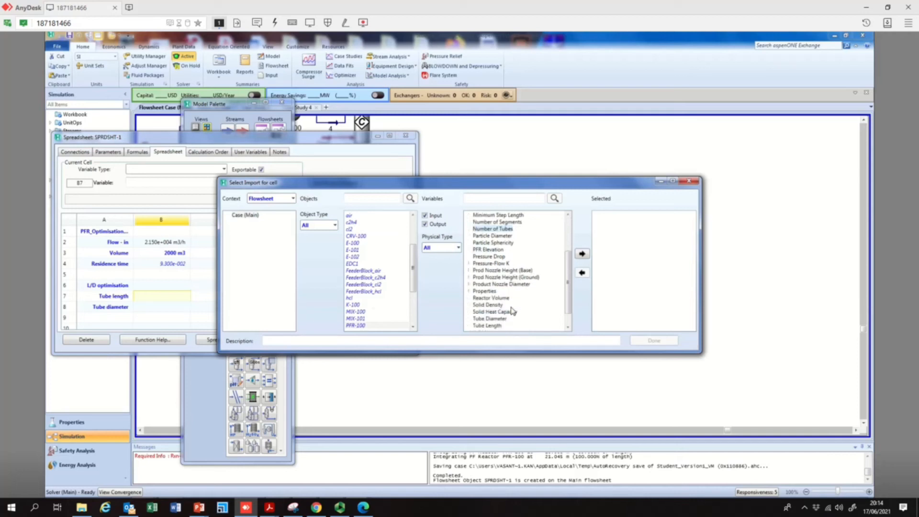
{"action": "left_click", "coordinate": [504, 318]}
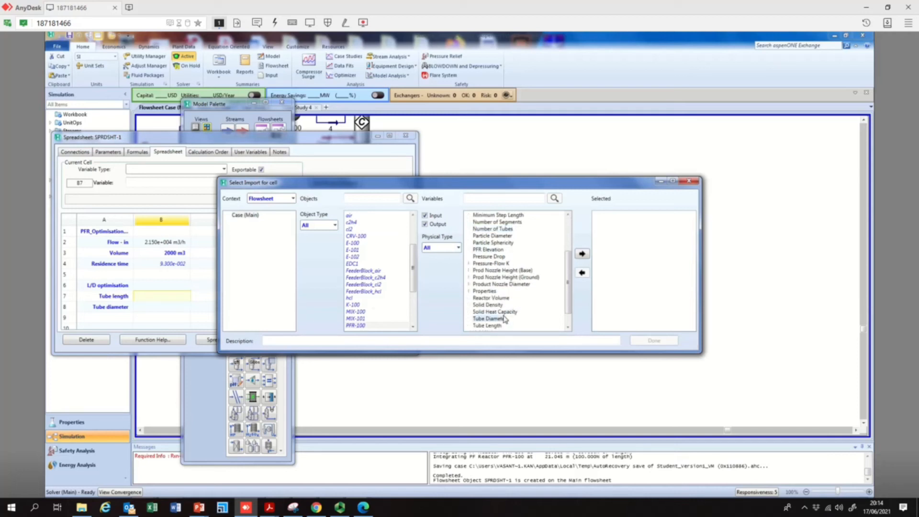
{"action": "left_click", "coordinate": [491, 325]}
{"action": "left_click", "coordinate": [583, 255]}
{"action": "left_click", "coordinate": [654, 340]}
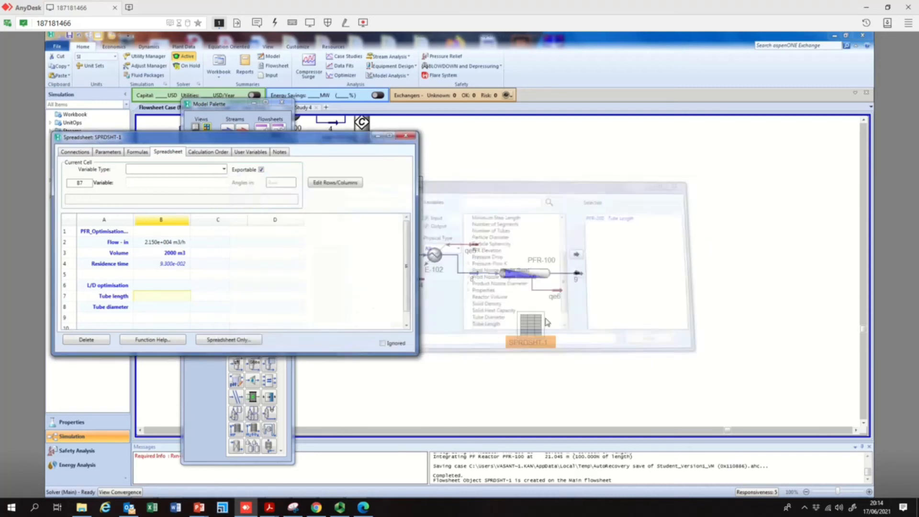
Import PFR-100's Tube Diameter into cell B8 next to the Tube diameter label
{"action": "right_click", "coordinate": [169, 309]}
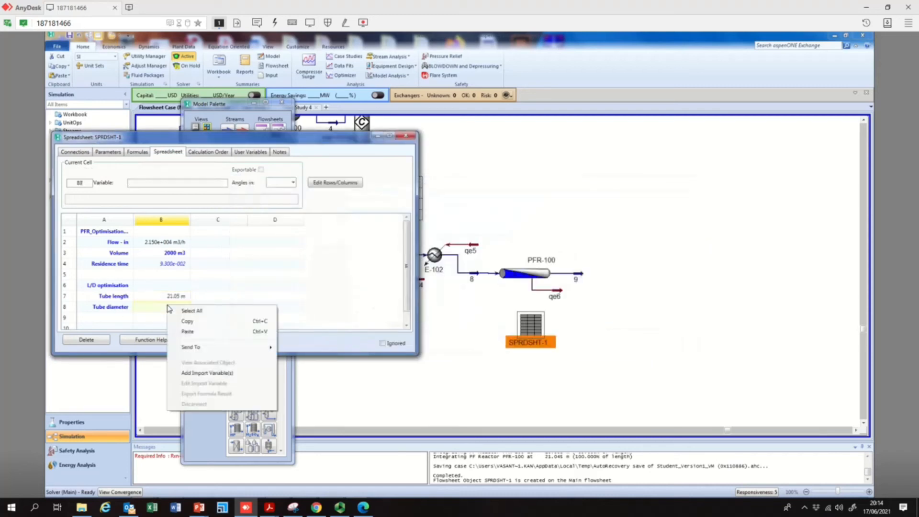
{"action": "left_click", "coordinate": [216, 373]}
{"action": "left_click", "coordinate": [374, 319]}
{"action": "scroll", "coordinate": [374, 320], "scroll_direction": "down", "scroll_amount": 4}
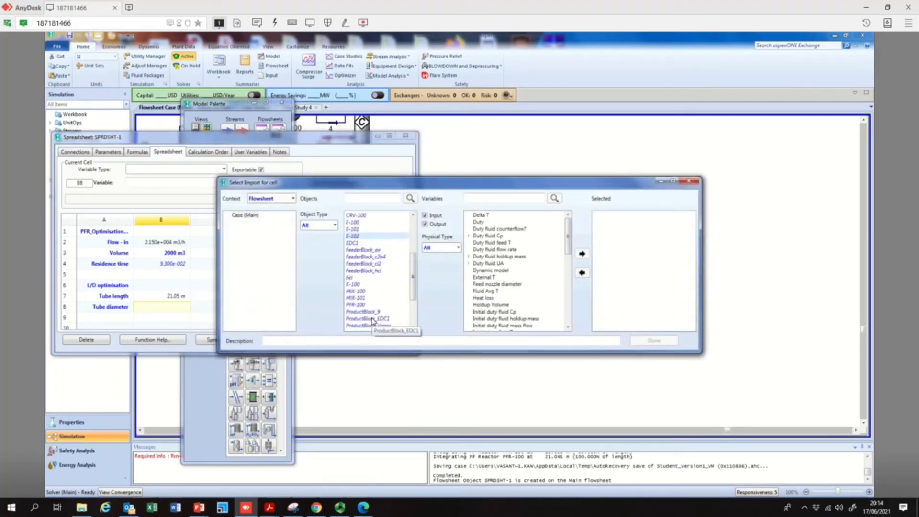
{"action": "scroll", "coordinate": [373, 320], "scroll_direction": "down", "scroll_amount": 2}
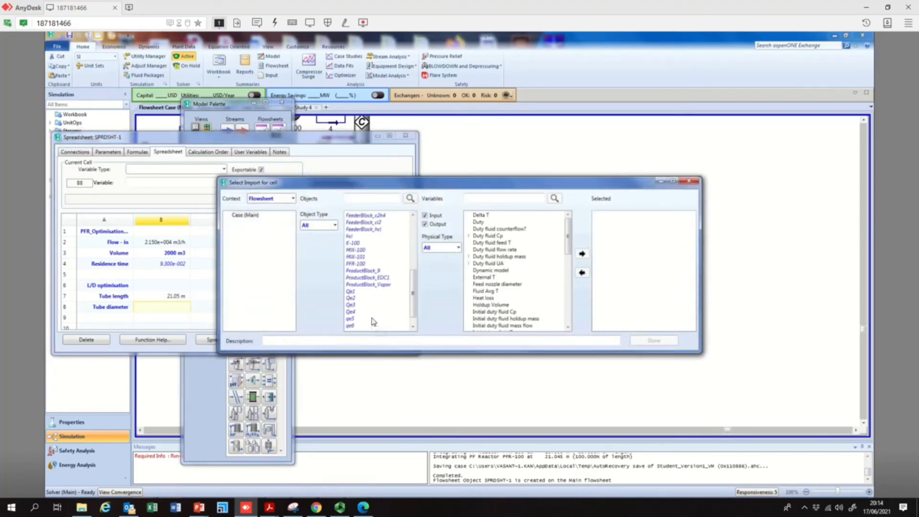
{"action": "left_click", "coordinate": [362, 265]}
{"action": "scroll", "coordinate": [500, 317], "scroll_direction": "down", "scroll_amount": 5}
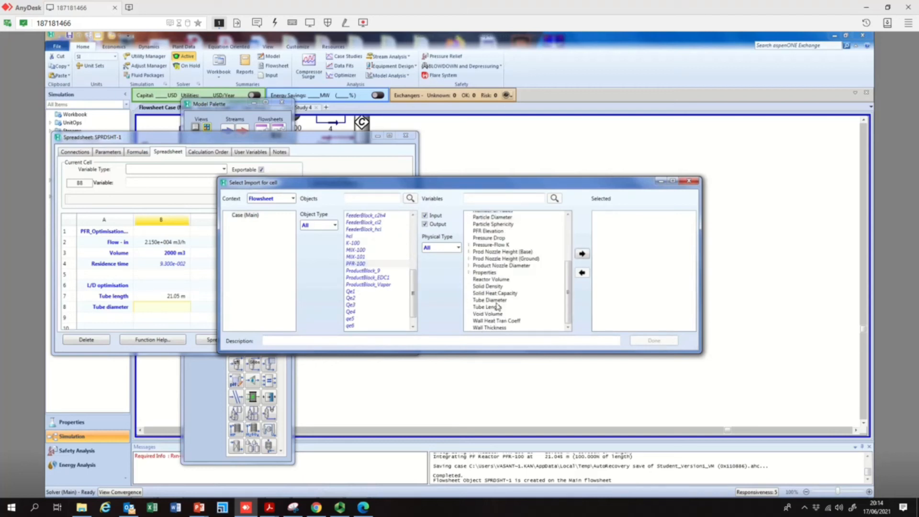
{"action": "left_click", "coordinate": [498, 302]}
{"action": "left_click", "coordinate": [582, 254]}
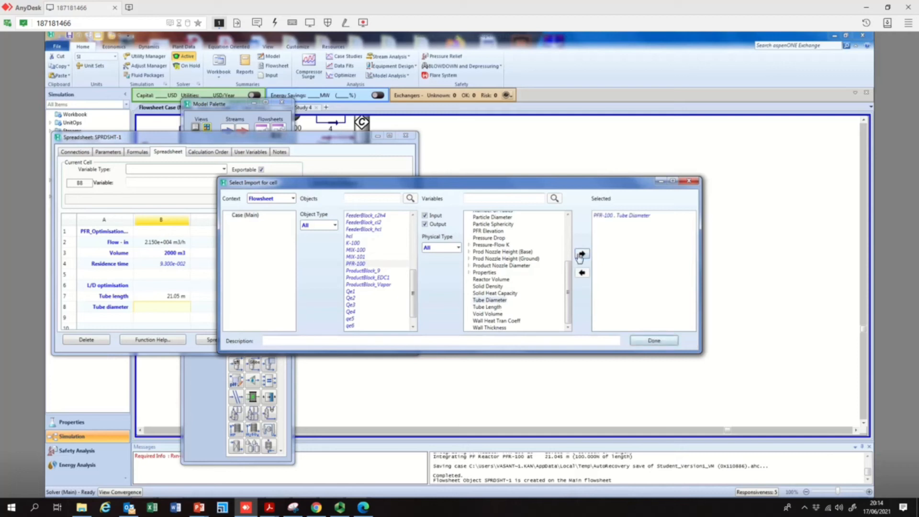
{"action": "left_click", "coordinate": [663, 340]}
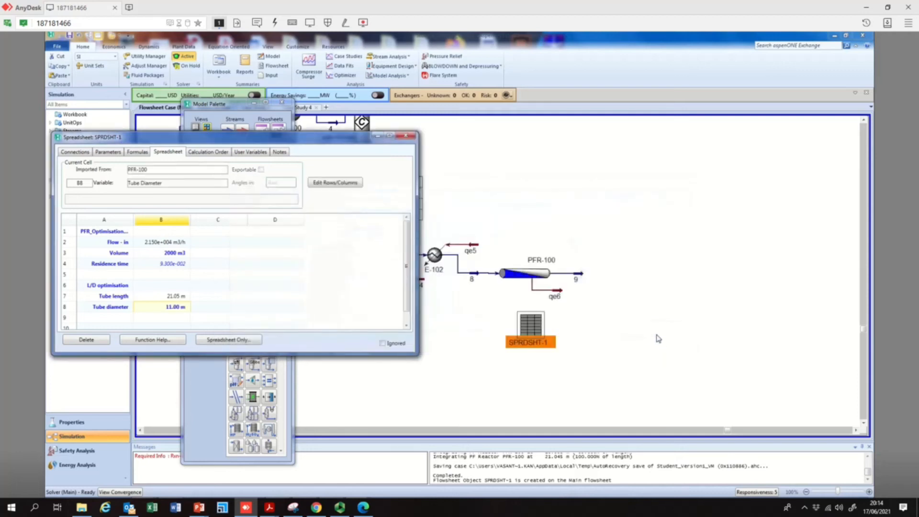
Label cell A9 as L/D and begin entering a formula in cell C9
{"action": "left_click", "coordinate": [108, 317]}
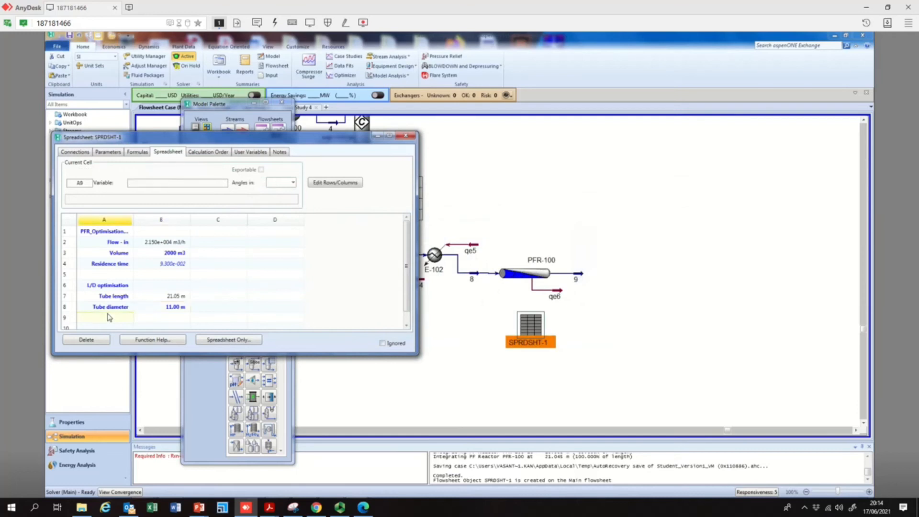
{"action": "type", "text": "L/D"}
{"action": "key", "text": "Return"}
{"action": "key", "text": "Up"}
{"action": "key", "text": "Right"}
{"action": "key", "text": "Right"}
{"action": "type", "text": "="}
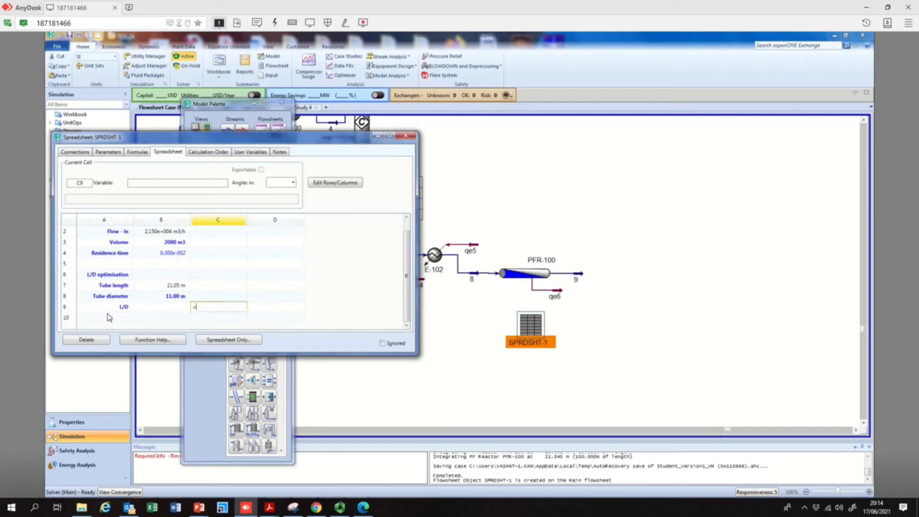
Close and reopen the SPRDSHT-1 spreadsheet
{"action": "key", "text": "Escape"}
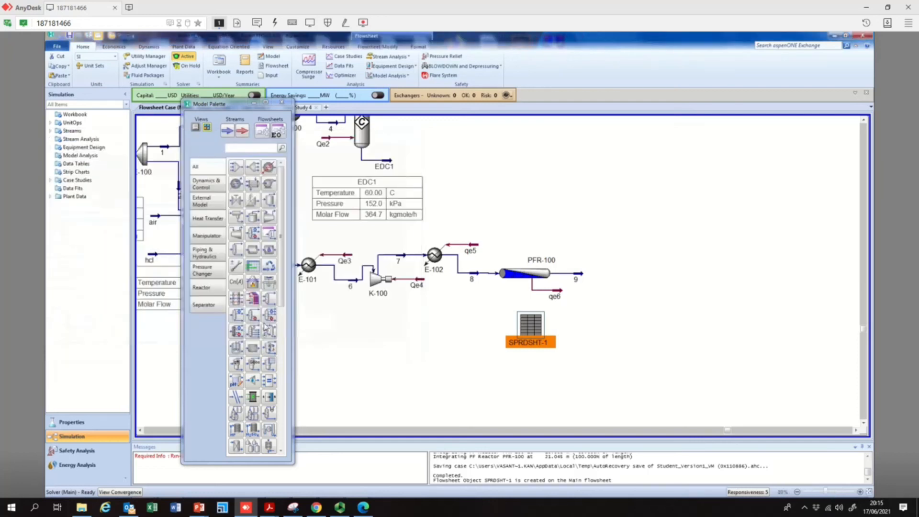
{"action": "double_click", "coordinate": [527, 329]}
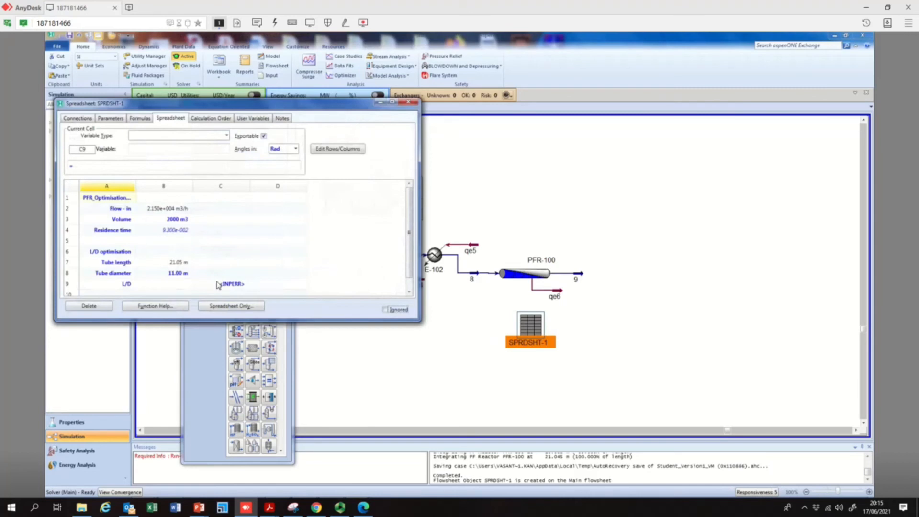
Delete the unfinished formula from cell C9 of the spreadsheet
{"action": "left_click", "coordinate": [179, 286]}
{"action": "left_click", "coordinate": [227, 285]}
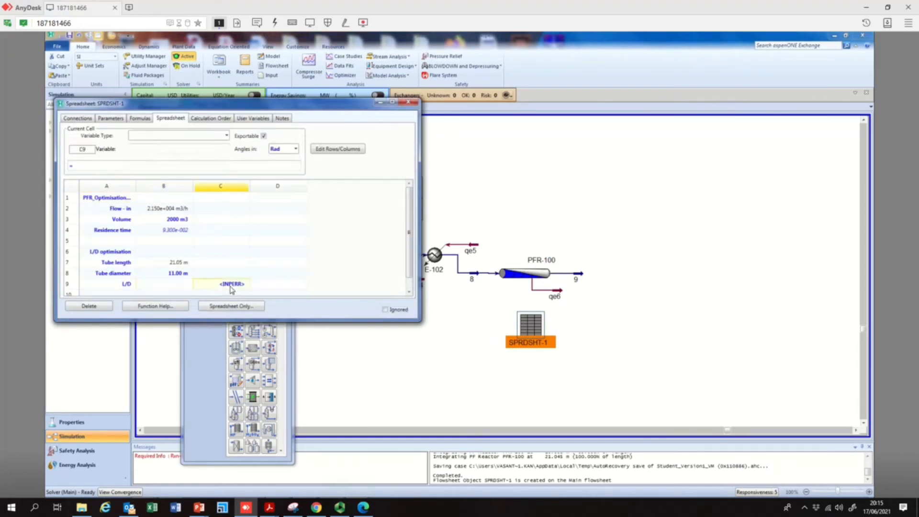
{"action": "key", "text": "Delete"}
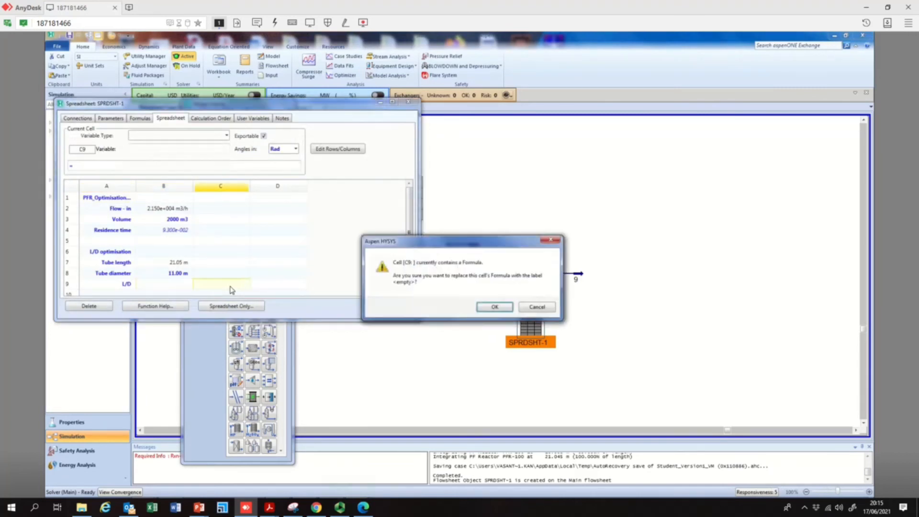
{"action": "left_click", "coordinate": [495, 307]}
Enter the formula =b7/b8 in cell B9 to compute L/D and close the spreadsheet
{"action": "left_click", "coordinate": [175, 288]}
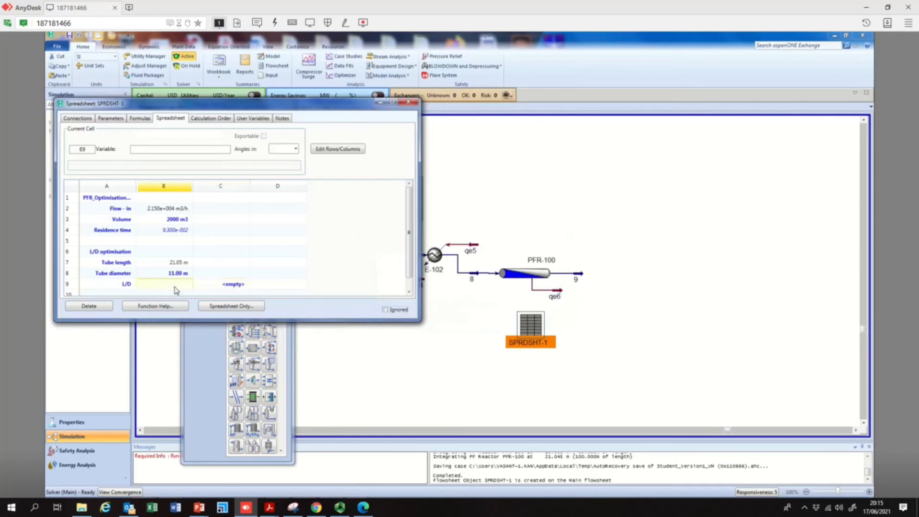
{"action": "type", "text": "=b7/b8"}
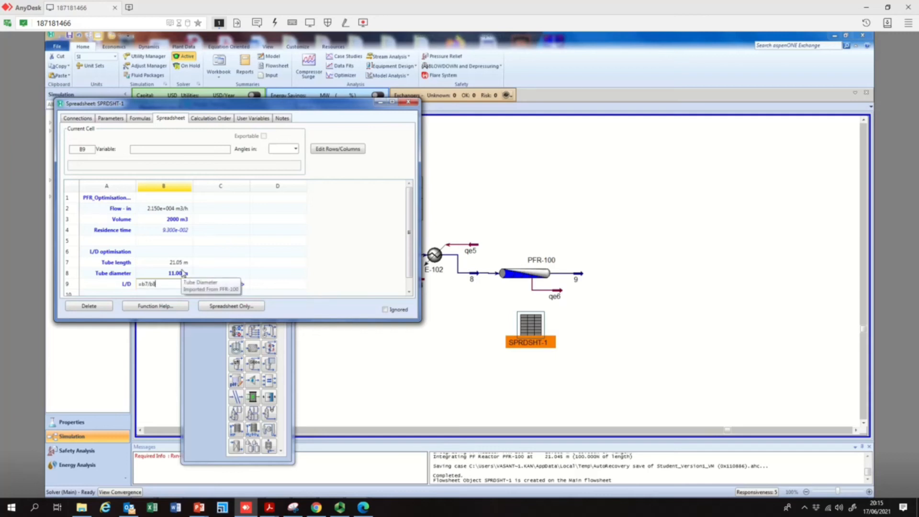
{"action": "key", "text": "Return"}
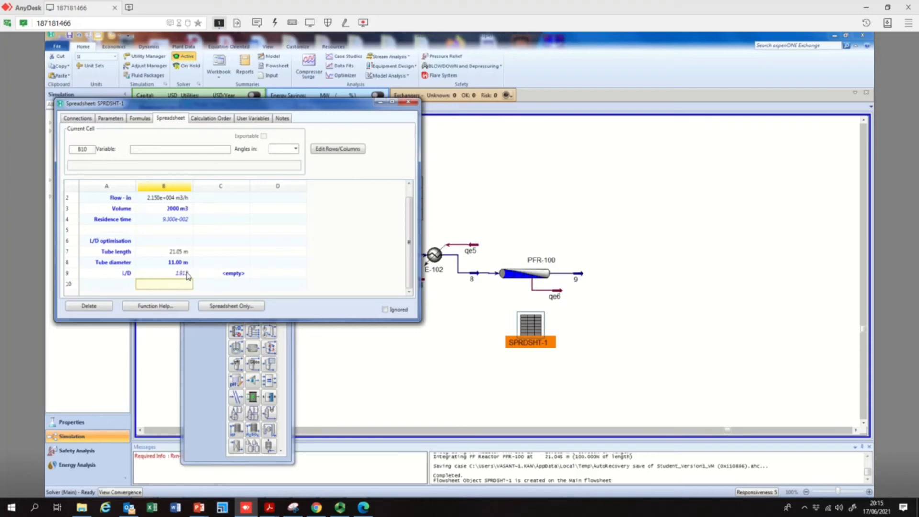
{"action": "left_click", "coordinate": [171, 220]}
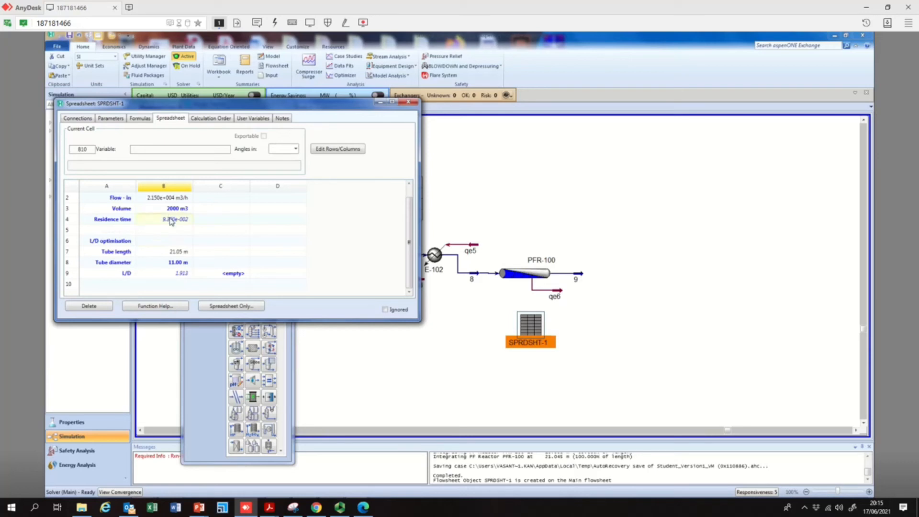
{"action": "left_click", "coordinate": [168, 274]}
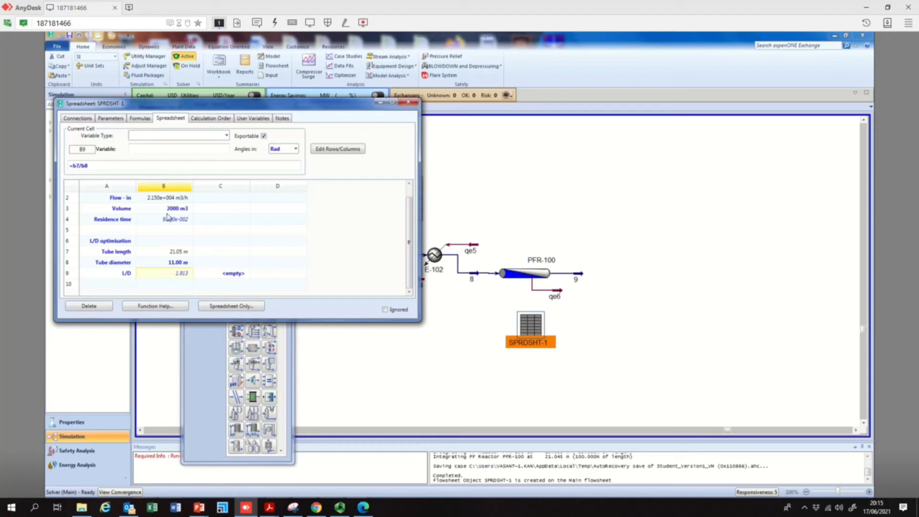
{"action": "left_click", "coordinate": [408, 102]}
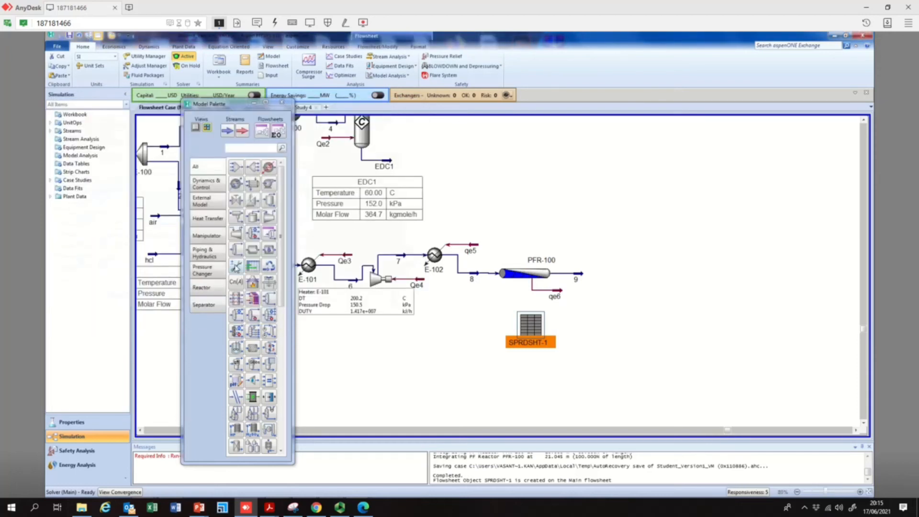
Add an Adjust operation next to SPRDSHT-1 on the flowsheet and open it
{"action": "left_click", "coordinate": [235, 266]}
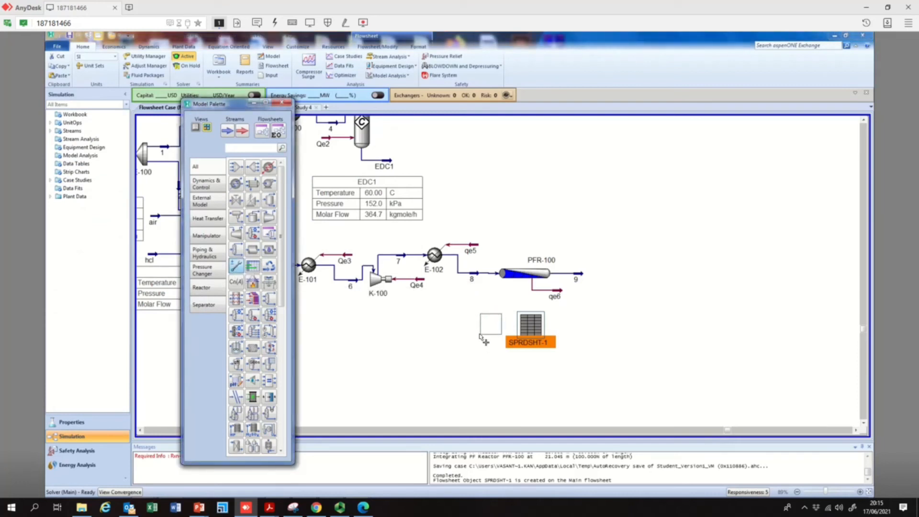
{"action": "left_click", "coordinate": [481, 338]}
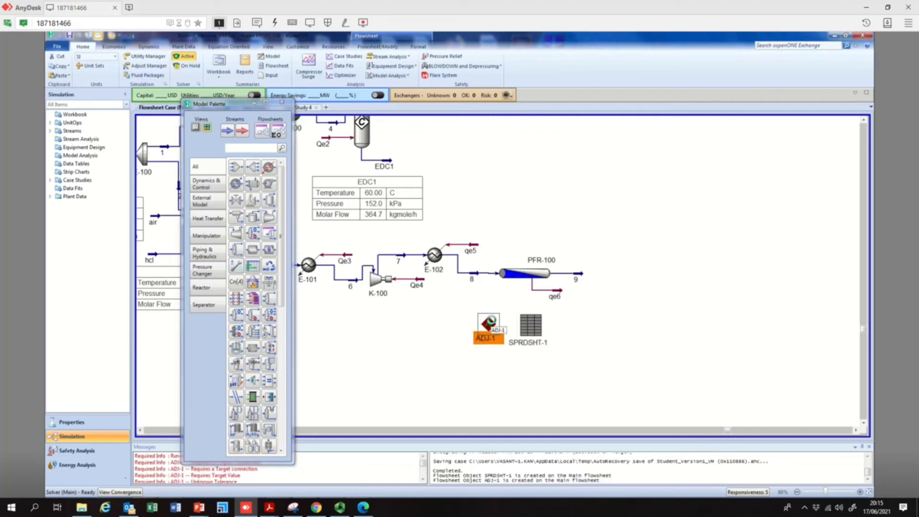
{"action": "double_click", "coordinate": [489, 324]}
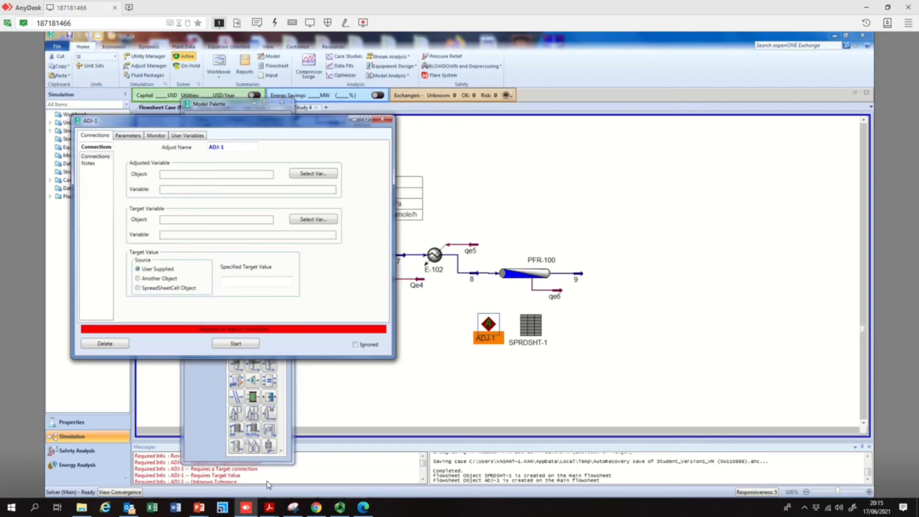
Switch to PowerPoint and review the first two lecture slides on reactions and residence time
{"action": "mouse_move", "coordinate": [201, 510]}
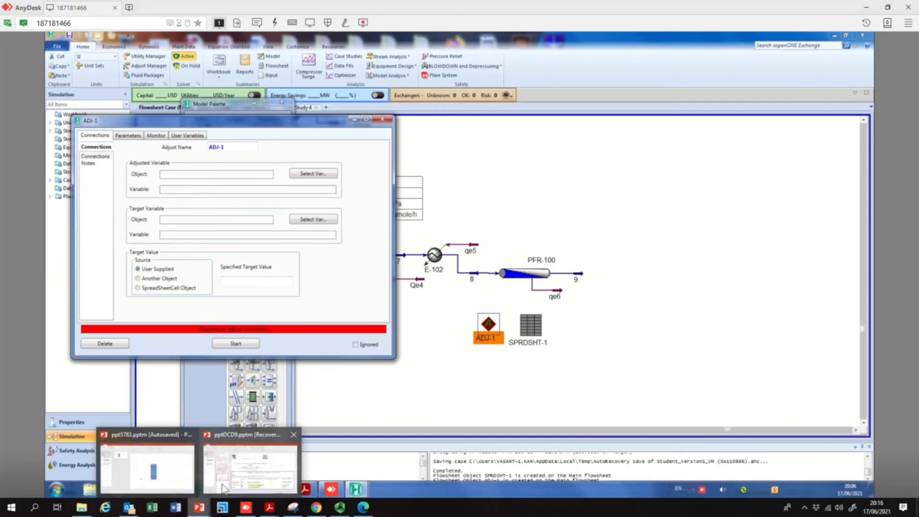
{"action": "left_click", "coordinate": [249, 467]}
{"action": "left_click", "coordinate": [173, 132]}
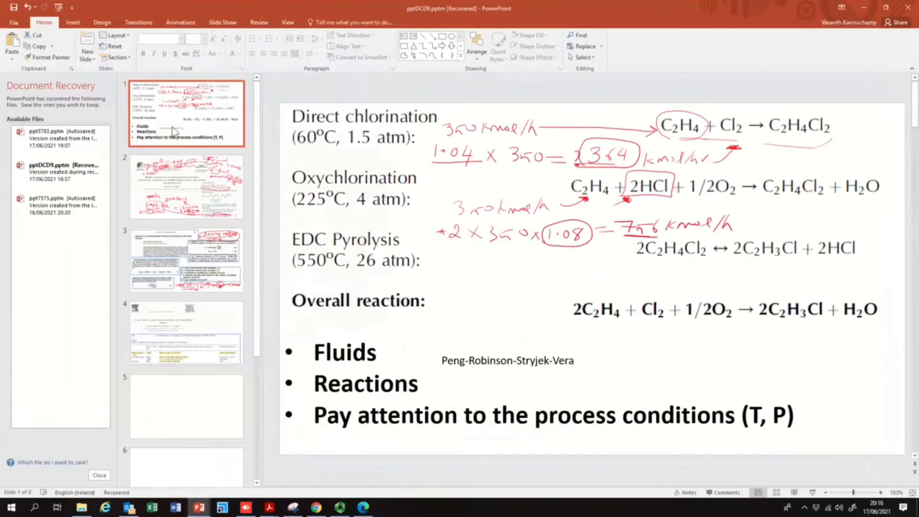
{"action": "left_click", "coordinate": [200, 185]}
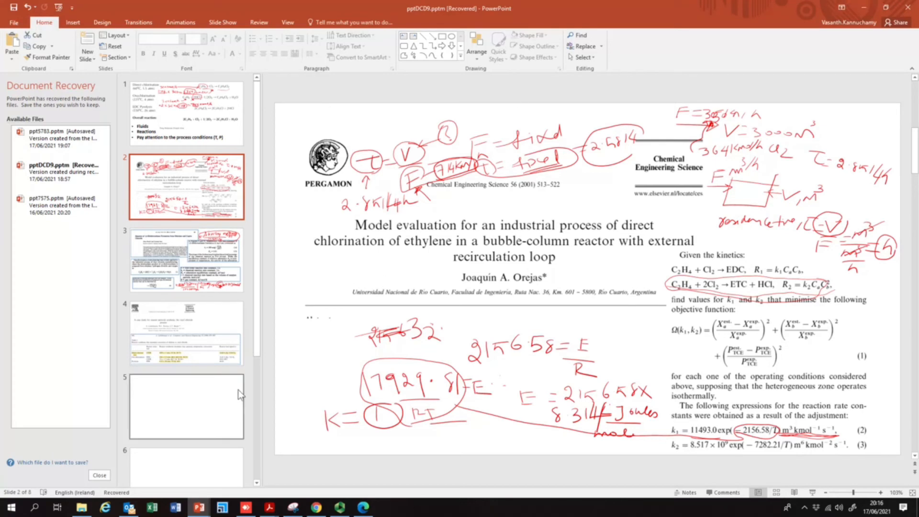
{"action": "left_click", "coordinate": [245, 507]}
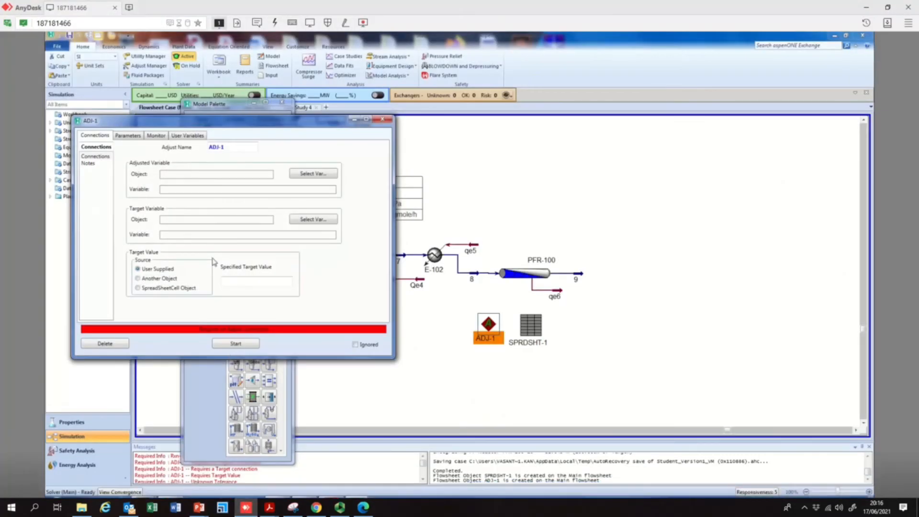
Set ADJ-1's adjusted variable to PFR-100's Reactor Volume
{"action": "left_click", "coordinate": [309, 174]}
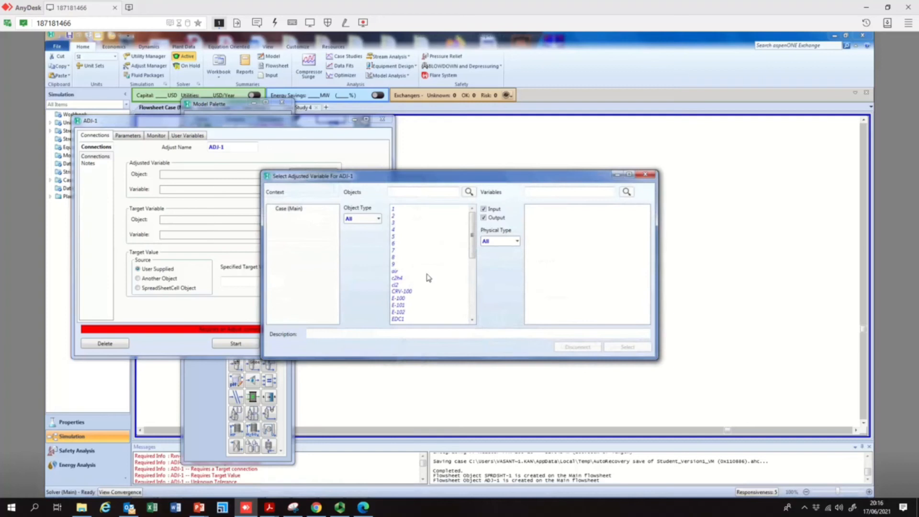
{"action": "scroll", "coordinate": [411, 287], "scroll_direction": "down", "scroll_amount": 3}
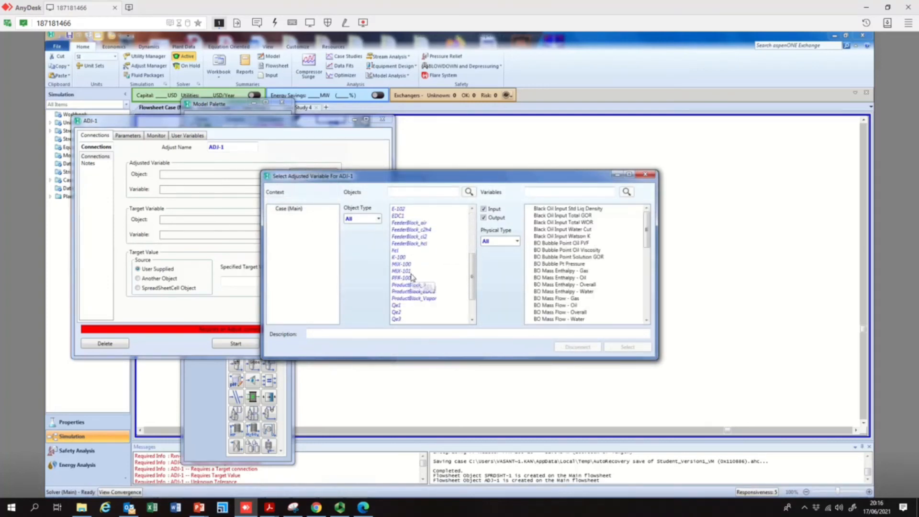
{"action": "left_click", "coordinate": [412, 285]}
{"action": "left_click", "coordinate": [407, 278]}
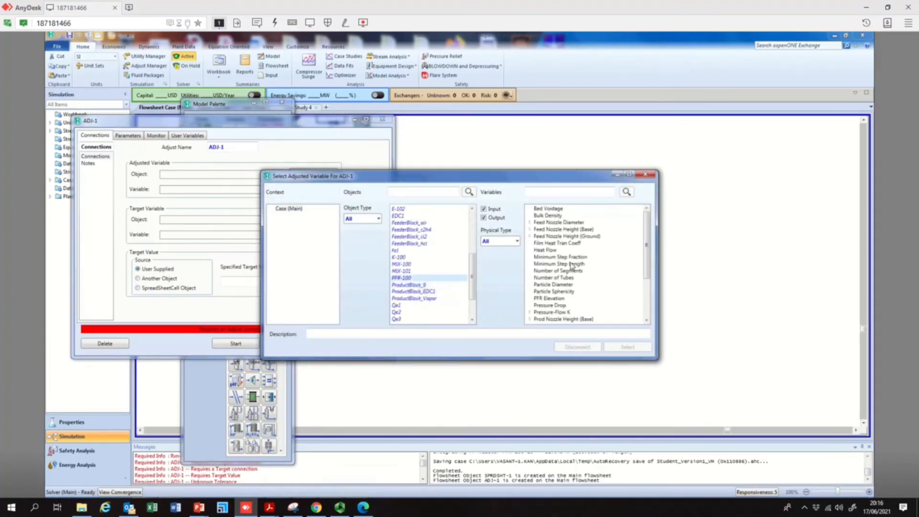
{"action": "left_click", "coordinate": [562, 231]}
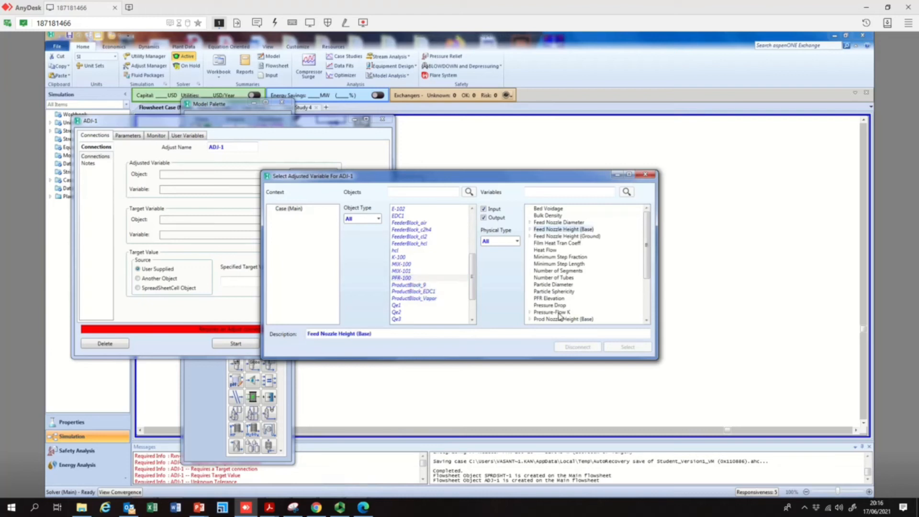
{"action": "scroll", "coordinate": [566, 302], "scroll_direction": "down", "scroll_amount": 1}
{"action": "scroll", "coordinate": [567, 303], "scroll_direction": "down", "scroll_amount": 2}
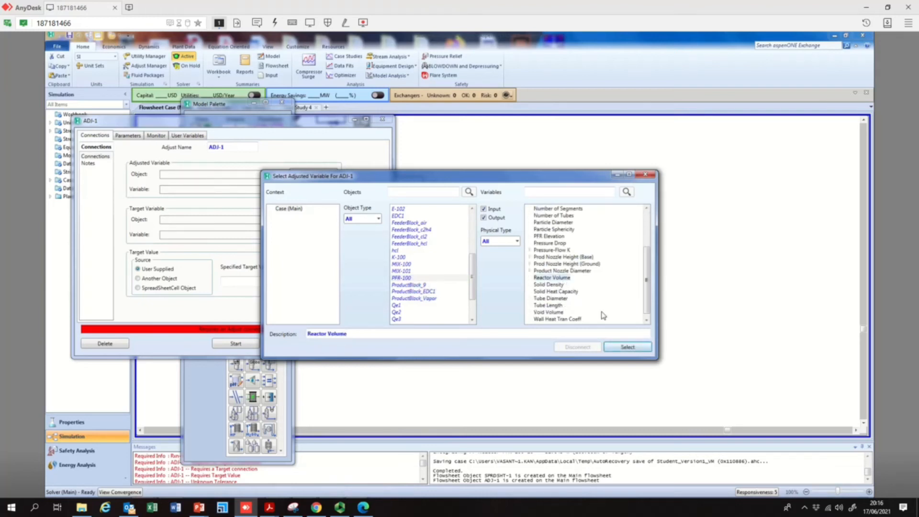
{"action": "left_click", "coordinate": [636, 348]}
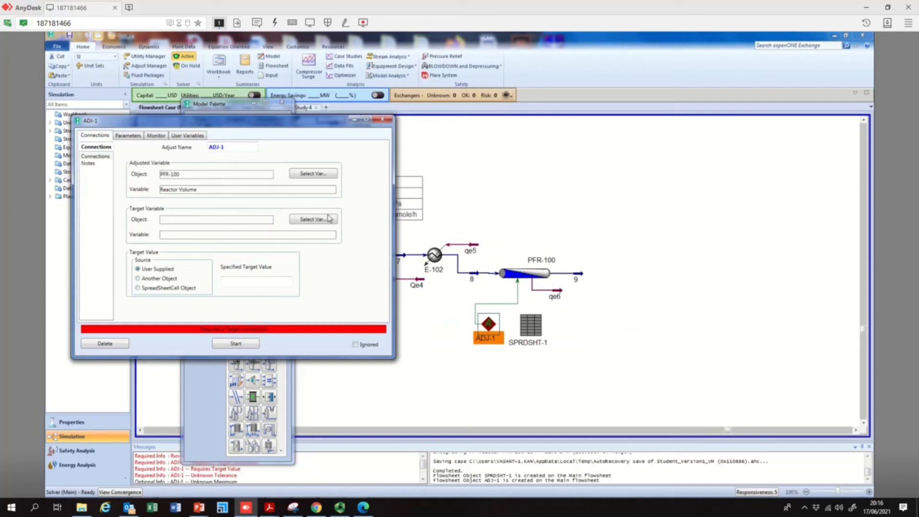
Set ADJ-1's target variable to spreadsheet cell B4 of SPRDSHT-1
{"action": "left_click", "coordinate": [314, 220]}
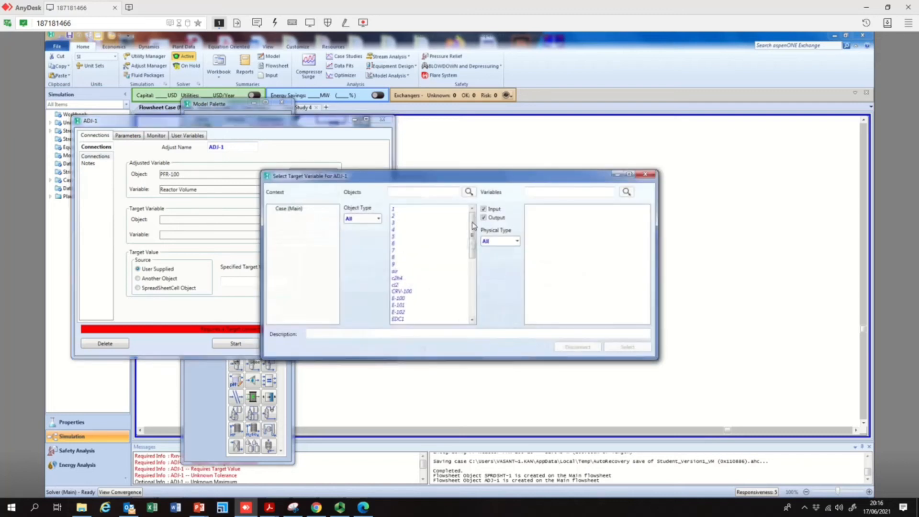
{"action": "left_click_drag", "start_coordinate": [472, 224], "coordinate": [472, 258]}
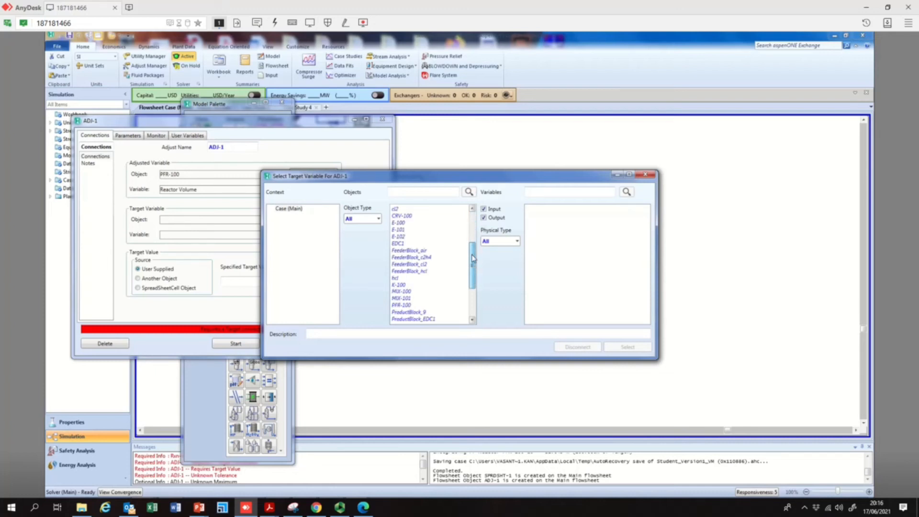
{"action": "left_click_drag", "start_coordinate": [473, 258], "coordinate": [472, 272]}
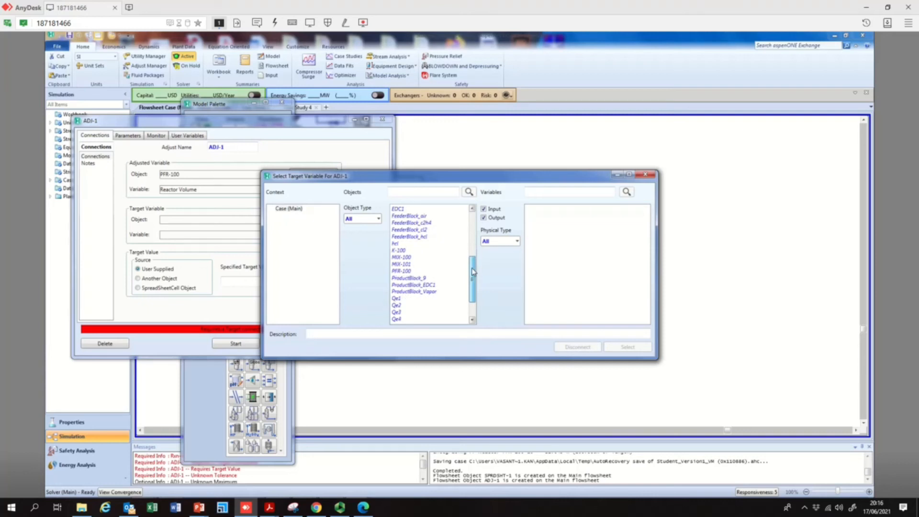
{"action": "left_click_drag", "start_coordinate": [473, 272], "coordinate": [463, 311]}
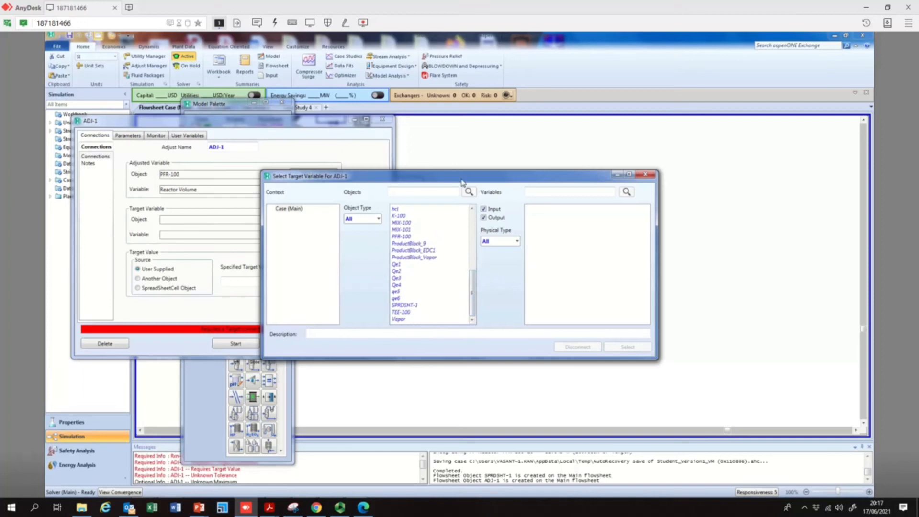
{"action": "left_click_drag", "start_coordinate": [488, 180], "coordinate": [581, 117]}
{"action": "left_click", "coordinate": [533, 246]}
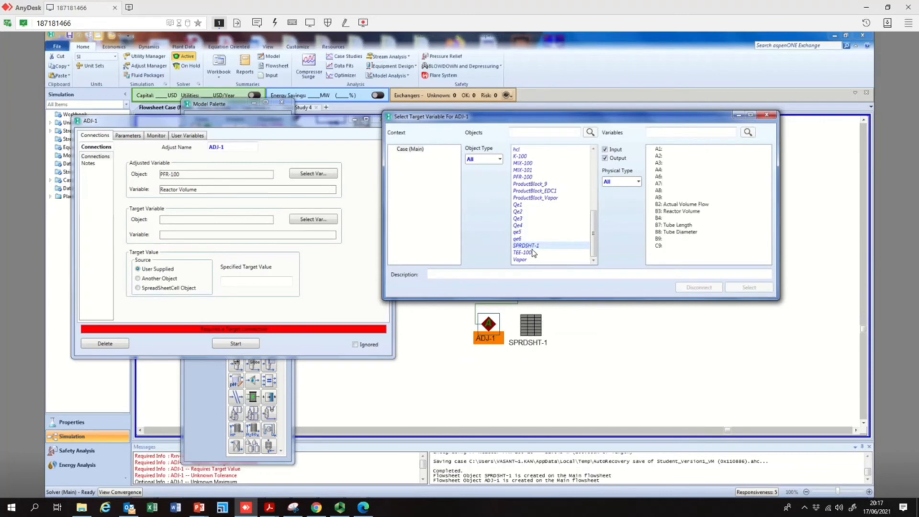
{"action": "left_click", "coordinate": [659, 219]}
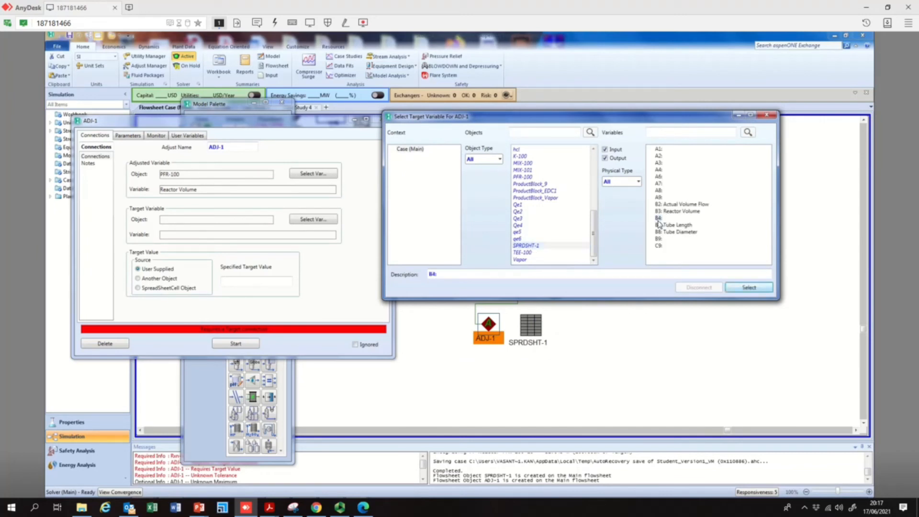
{"action": "left_click", "coordinate": [749, 288]}
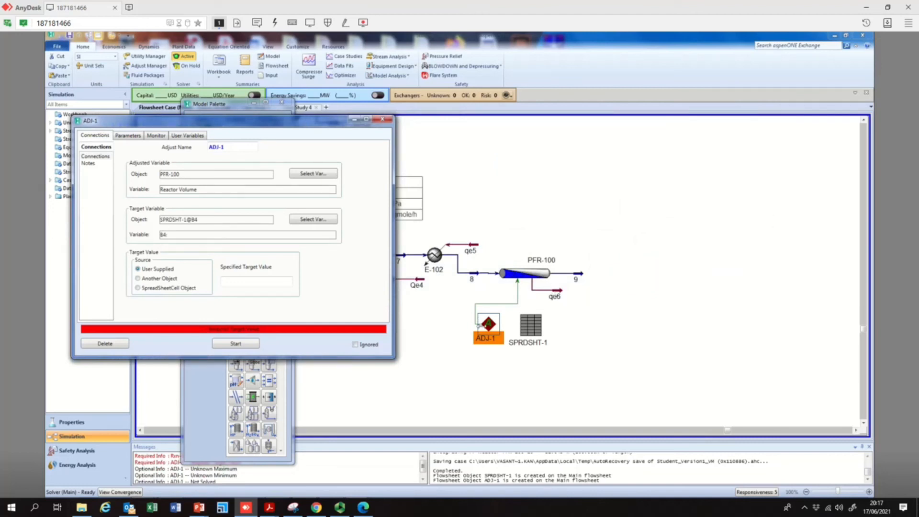
Set the specified target value to 0.09, start the adjust, and close ADJ-1
{"action": "left_click", "coordinate": [257, 282]}
{"action": "type", "text": "0.09"}
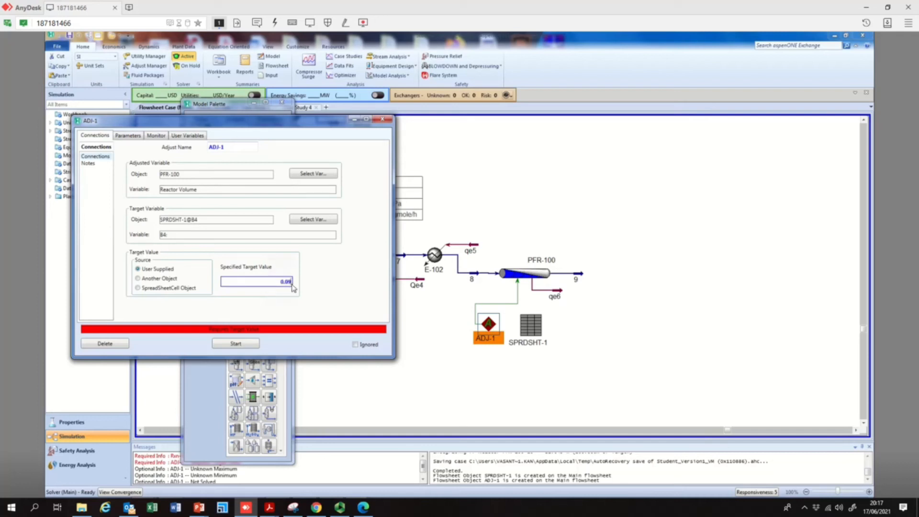
{"action": "key", "text": "Return"}
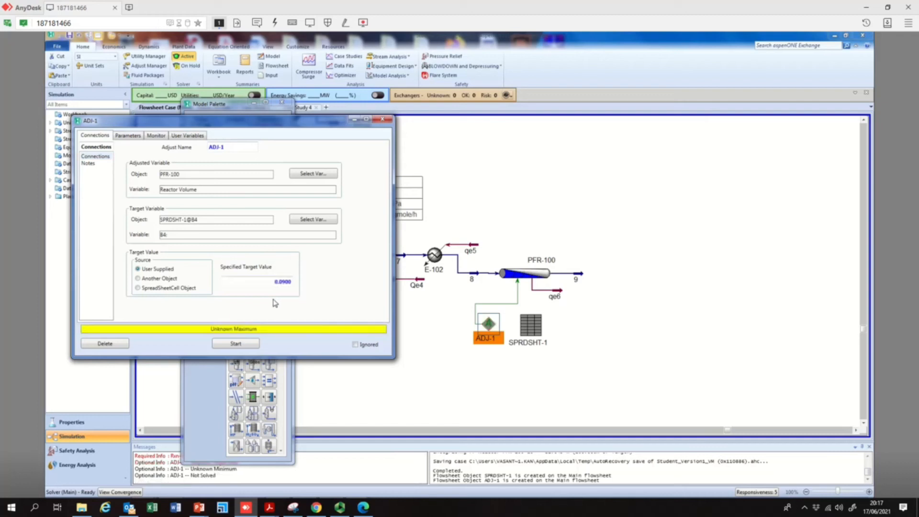
{"action": "left_click", "coordinate": [241, 343]}
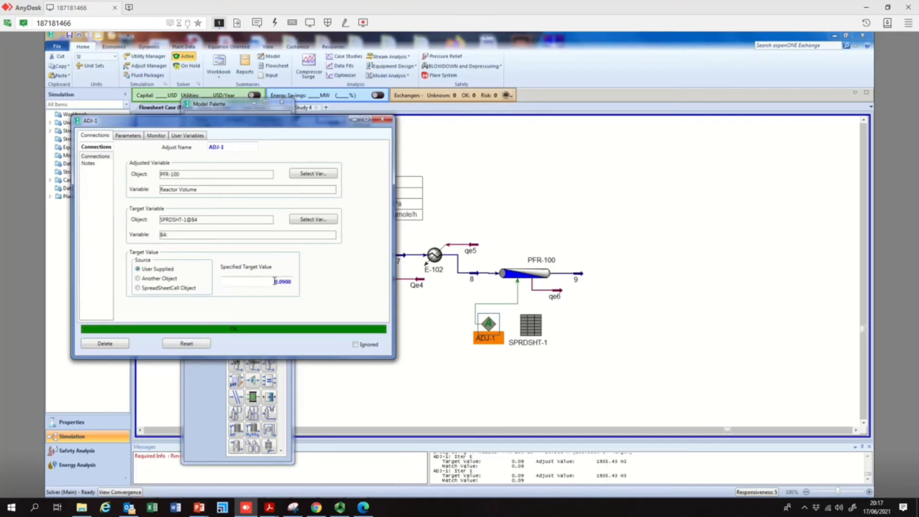
{"action": "left_click", "coordinate": [383, 119]}
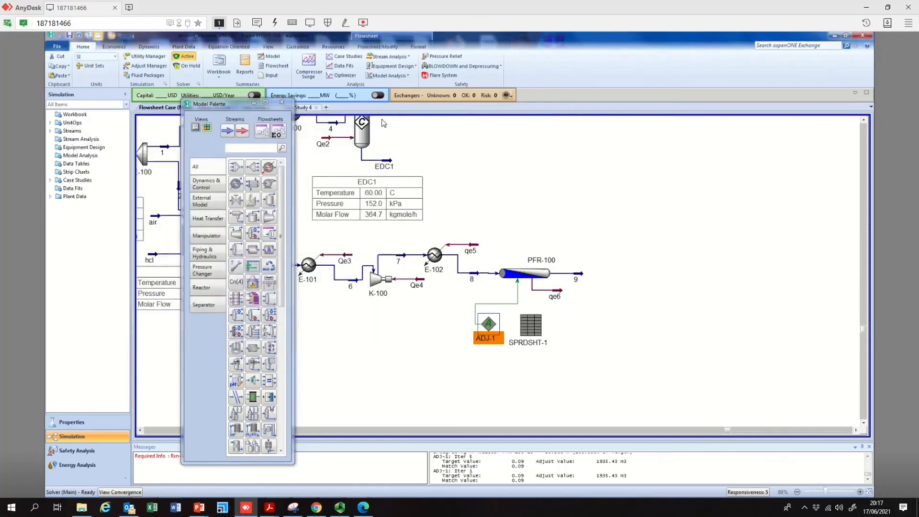
Open SPRDSHT-1 to review the residence time and L/D values, then close it
{"action": "double_click", "coordinate": [529, 325]}
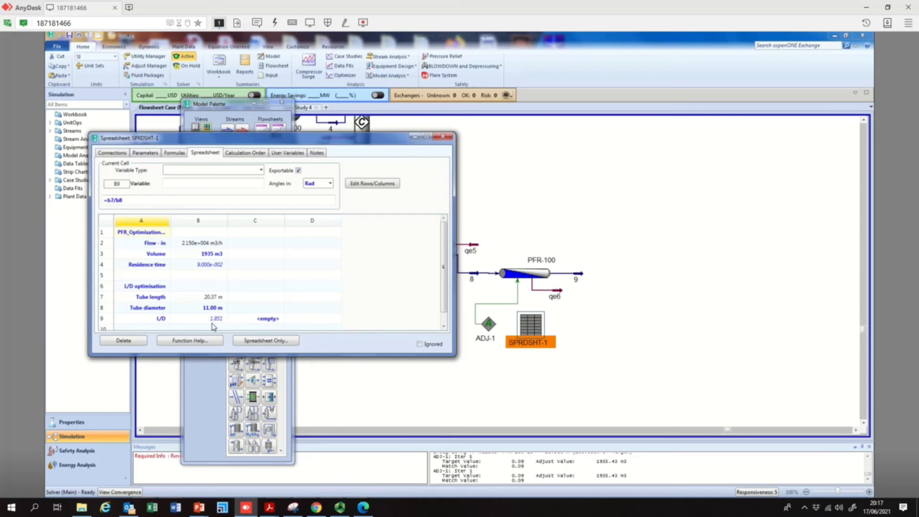
{"action": "left_click", "coordinate": [442, 138]}
{"action": "left_click", "coordinate": [442, 138]}
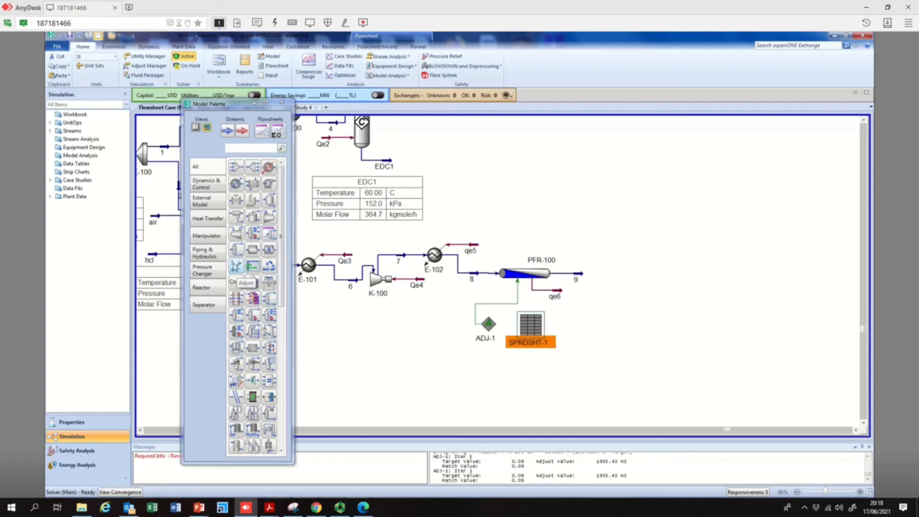
Add a second Adjust operation beside SPRDSHT-1 and open it
{"action": "left_click", "coordinate": [235, 267]}
{"action": "left_click", "coordinate": [583, 319]}
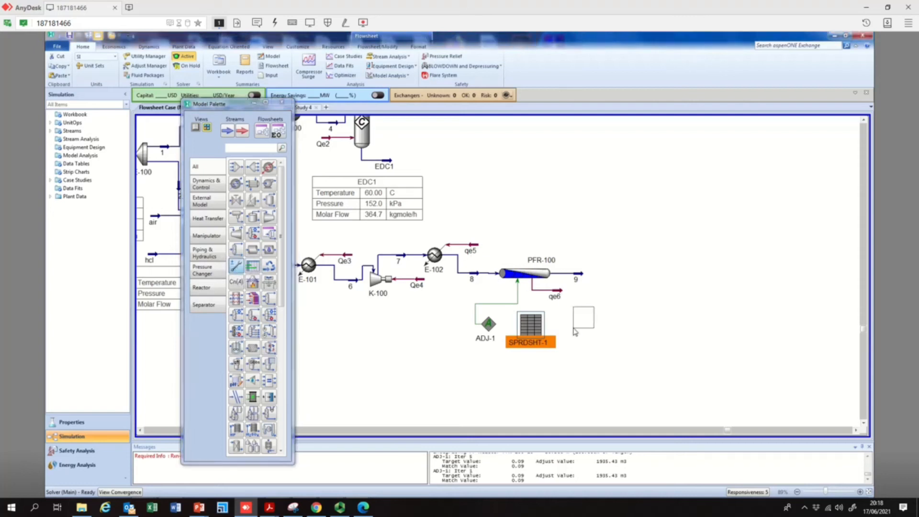
{"action": "double_click", "coordinate": [584, 317]}
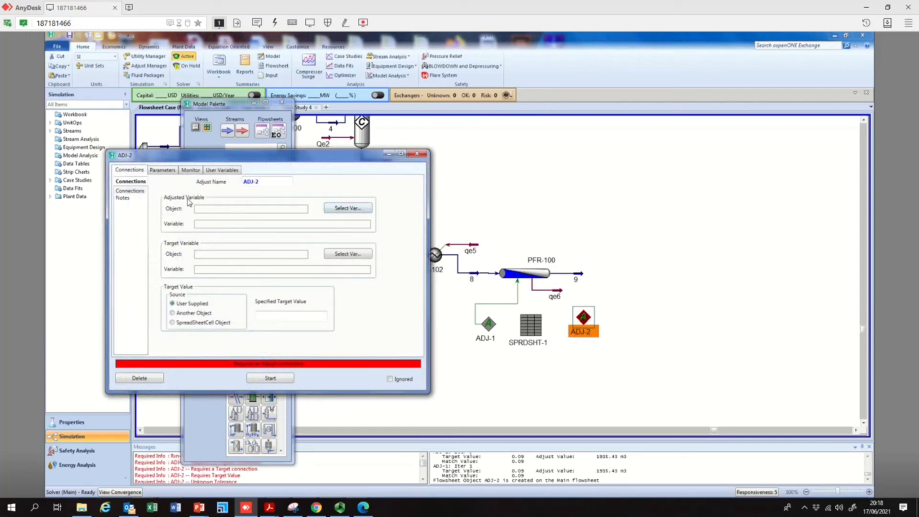
Set ADJ-2's adjusted variable to the Tube Diameter of PFR-100
{"action": "left_click", "coordinate": [352, 209]}
{"action": "left_click", "coordinate": [422, 292]}
{"action": "scroll", "coordinate": [420, 297], "scroll_direction": "down", "scroll_amount": 5}
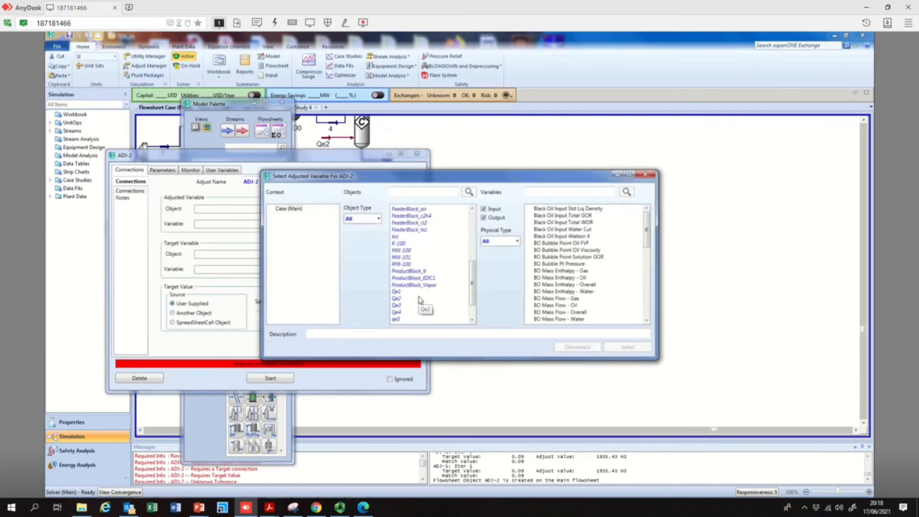
{"action": "left_click", "coordinate": [406, 265]}
{"action": "left_click", "coordinate": [581, 271]}
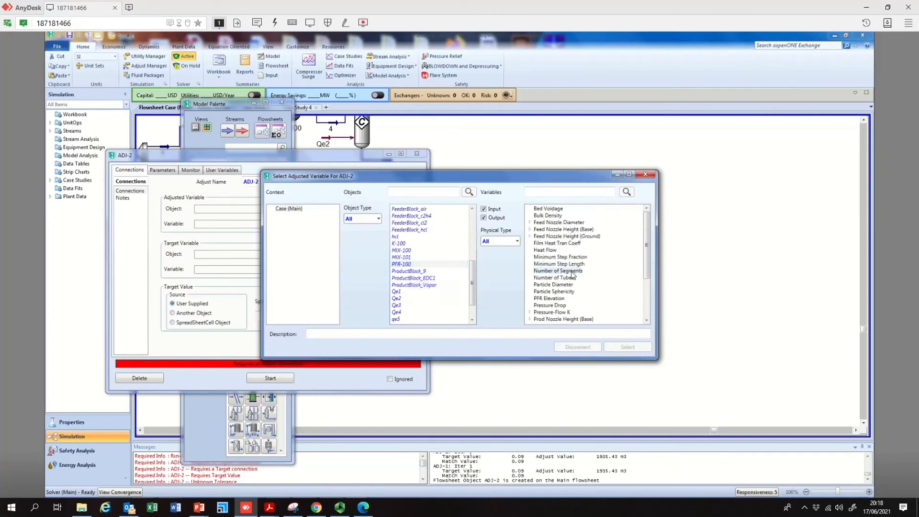
{"action": "scroll", "coordinate": [561, 297], "scroll_direction": "down", "scroll_amount": 3}
{"action": "left_click", "coordinate": [560, 293]}
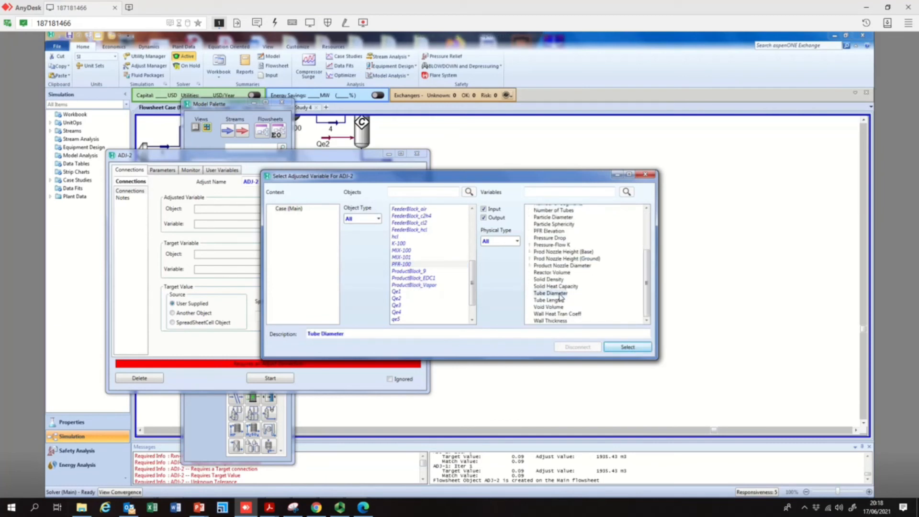
{"action": "left_click", "coordinate": [620, 346]}
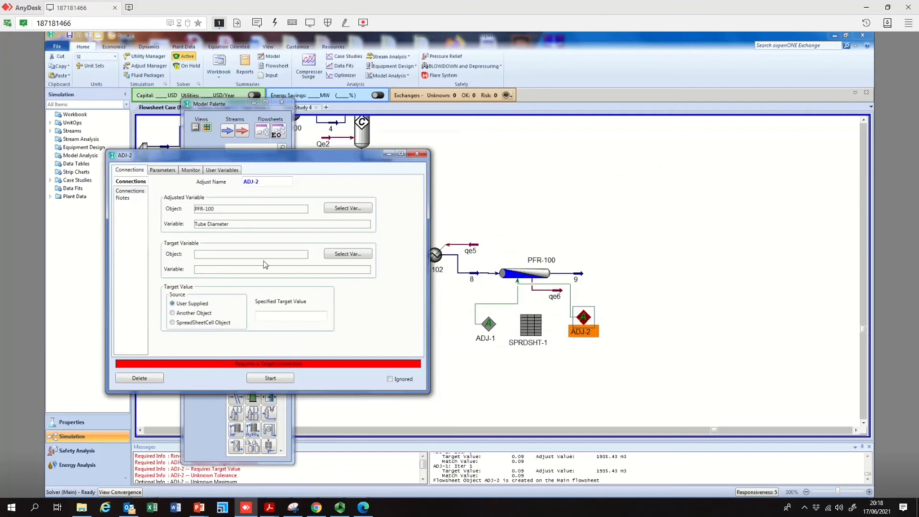
Set ADJ-2's target variable to spreadsheet cell B9 of SPRDSHT-1
{"action": "left_click", "coordinate": [354, 261]}
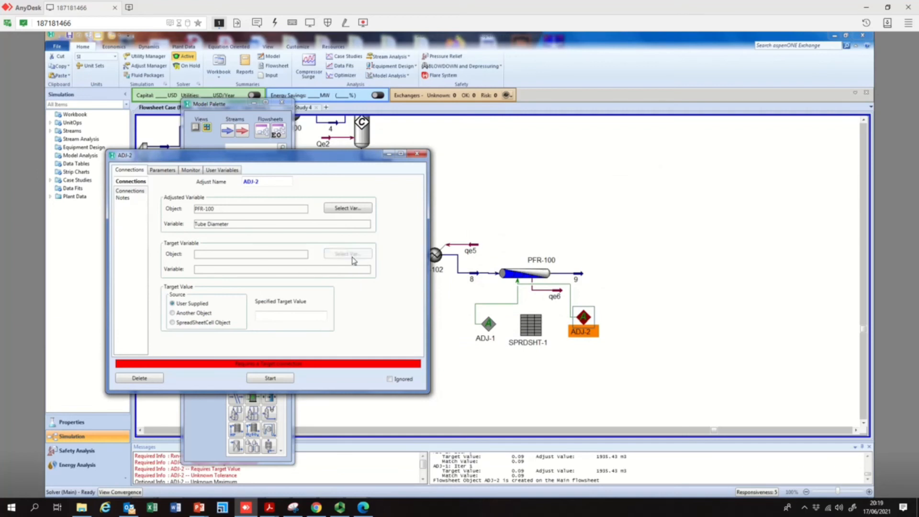
{"action": "left_click", "coordinate": [404, 280]}
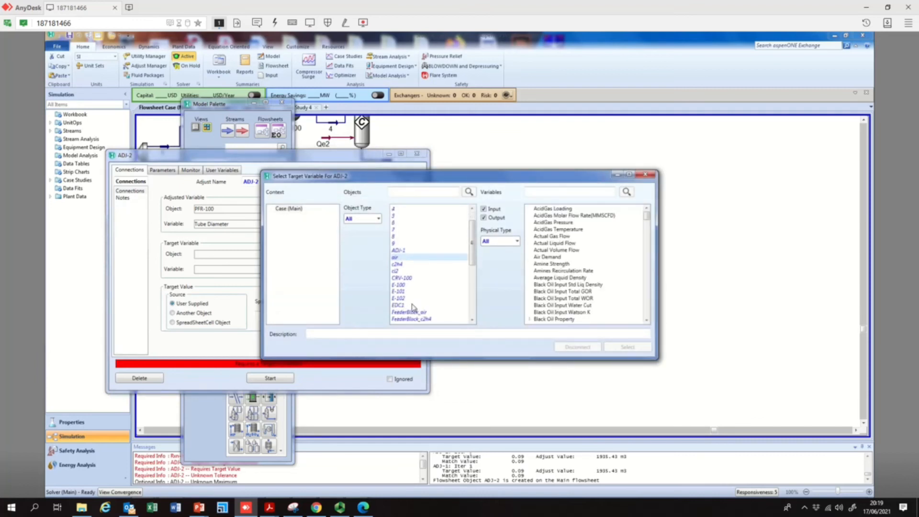
{"action": "scroll", "coordinate": [410, 297], "scroll_direction": "down", "scroll_amount": 3}
{"action": "scroll", "coordinate": [413, 305], "scroll_direction": "down", "scroll_amount": 3}
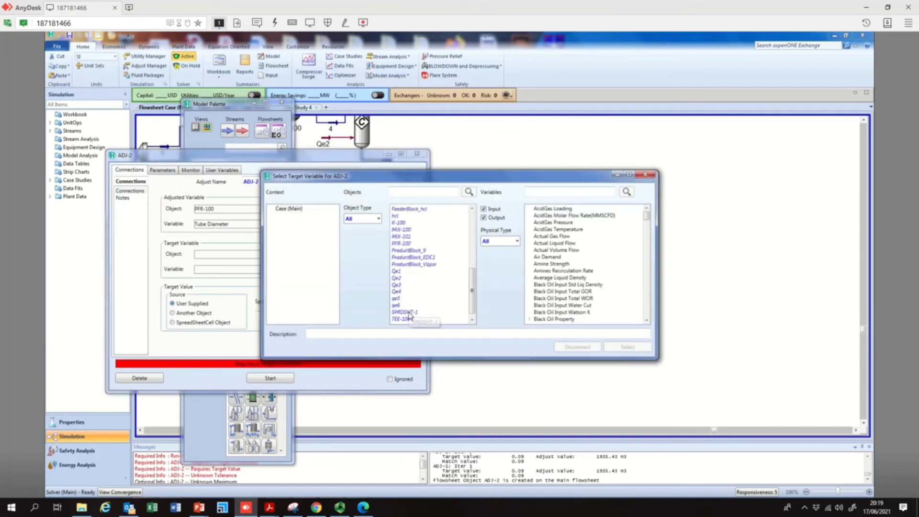
{"action": "left_click", "coordinate": [411, 312]}
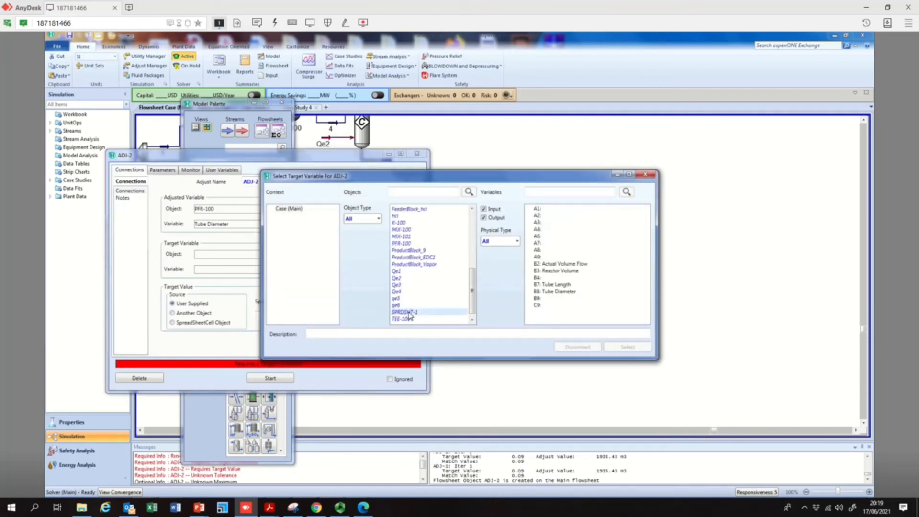
{"action": "left_click", "coordinate": [542, 299]}
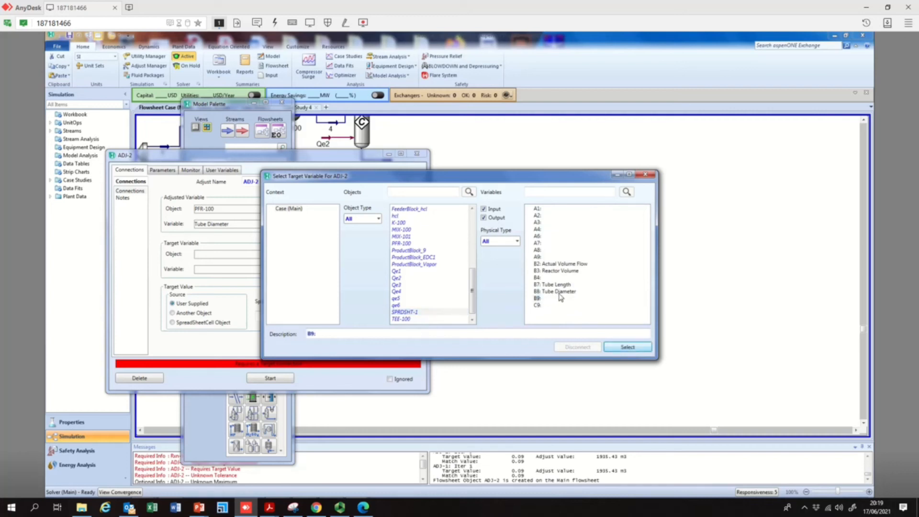
{"action": "left_click", "coordinate": [620, 348]}
Set the specified target value to 1.5, start the adjust, and close ADJ-2
{"action": "left_click", "coordinate": [297, 315]}
{"action": "type", "text": "1.5"}
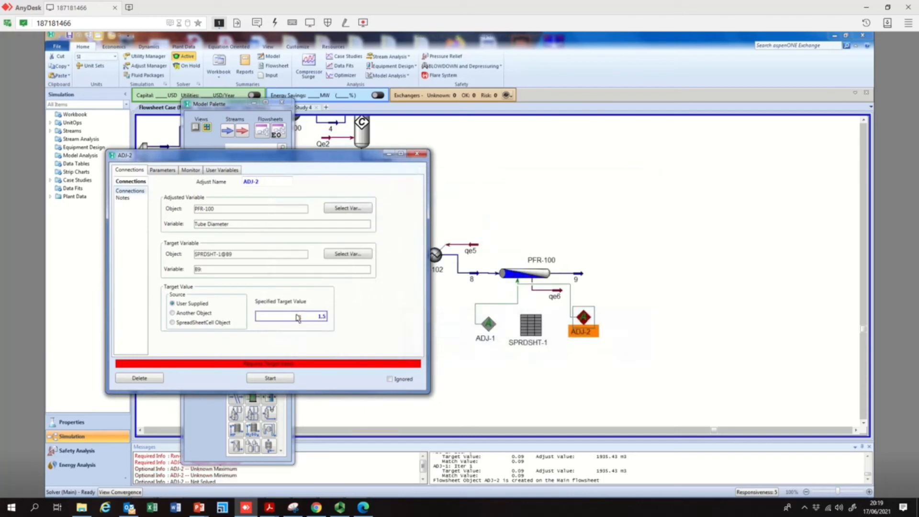
{"action": "left_click", "coordinate": [273, 379]}
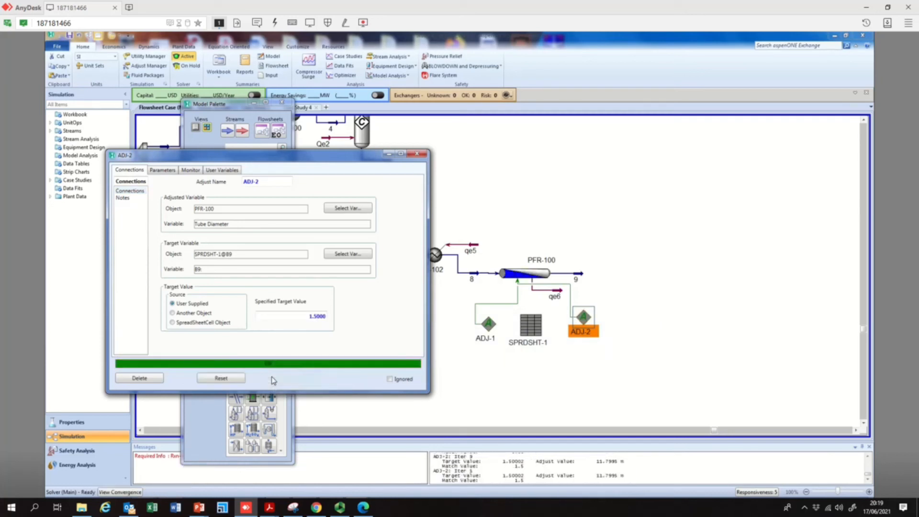
{"action": "left_click", "coordinate": [418, 154]}
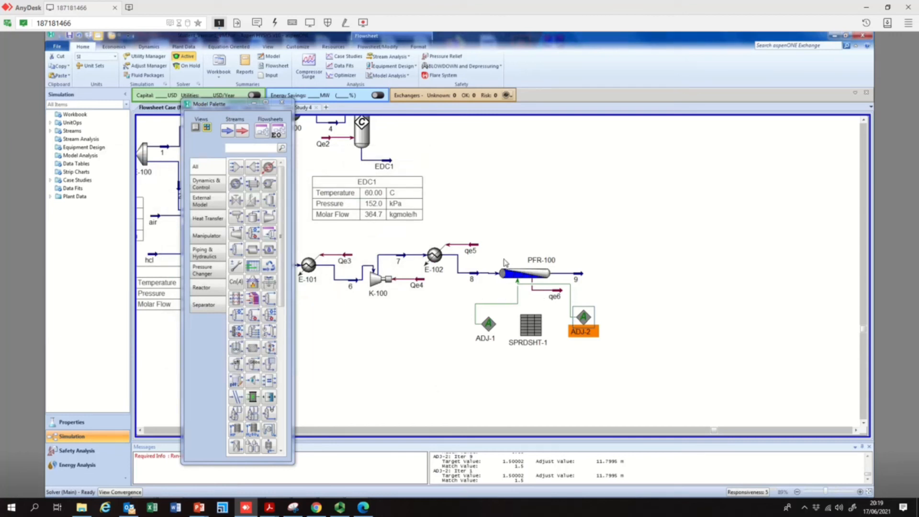
Open product stream 9 to review its conditions and composition, then close it
{"action": "mouse_move", "coordinate": [531, 275]}
{"action": "mouse_move", "coordinate": [584, 279]}
{"action": "mouse_move", "coordinate": [539, 282]}
{"action": "double_click", "coordinate": [584, 276]}
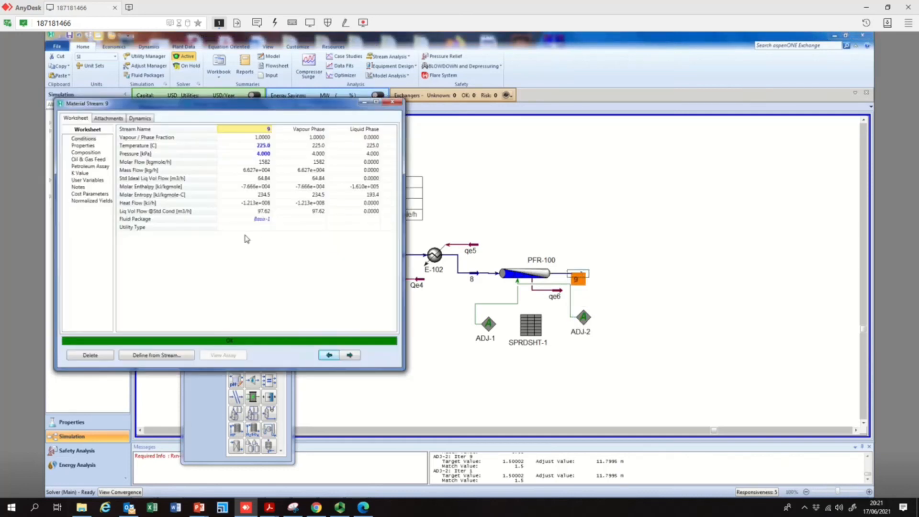
{"action": "left_click", "coordinate": [96, 153]}
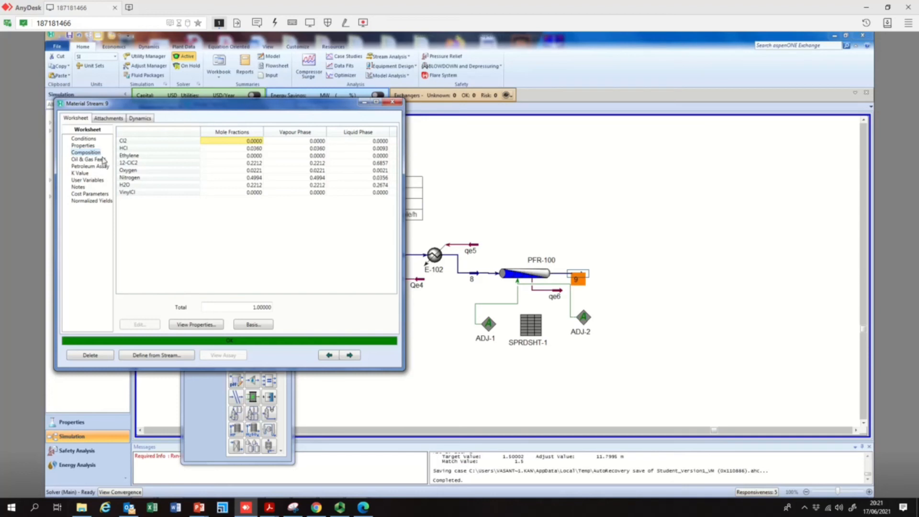
{"action": "left_click", "coordinate": [247, 164]}
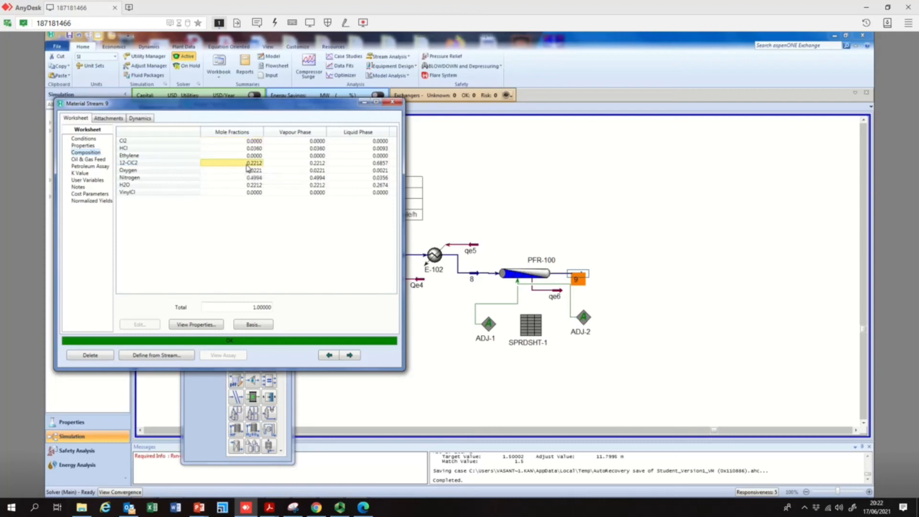
{"action": "left_click", "coordinate": [312, 164]}
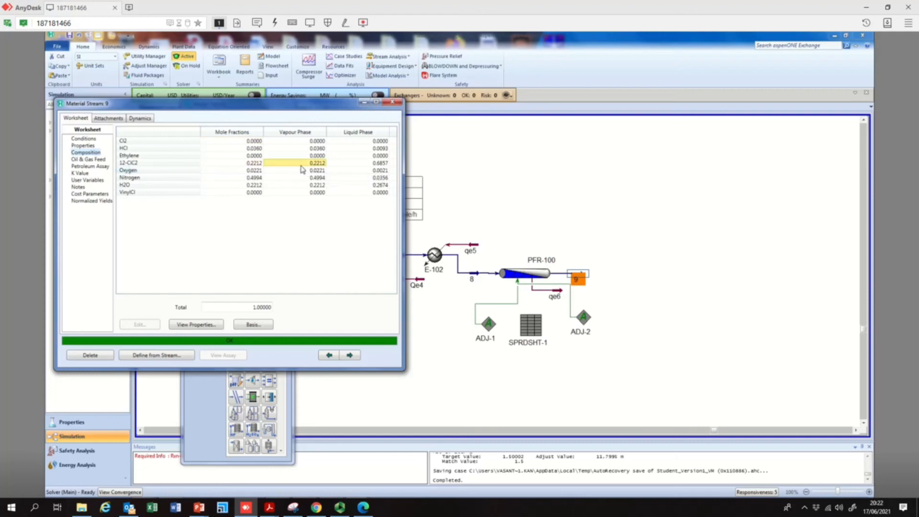
{"action": "left_click", "coordinate": [330, 165]}
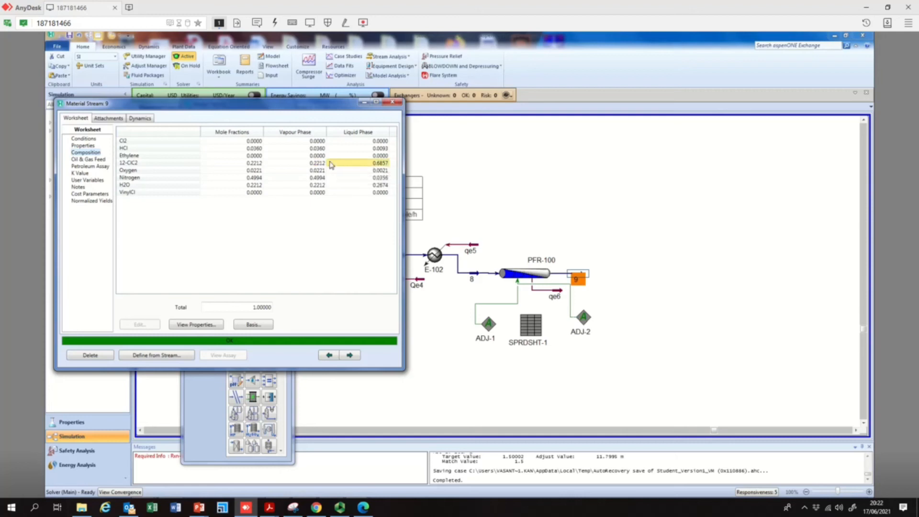
{"action": "left_click", "coordinate": [86, 139]}
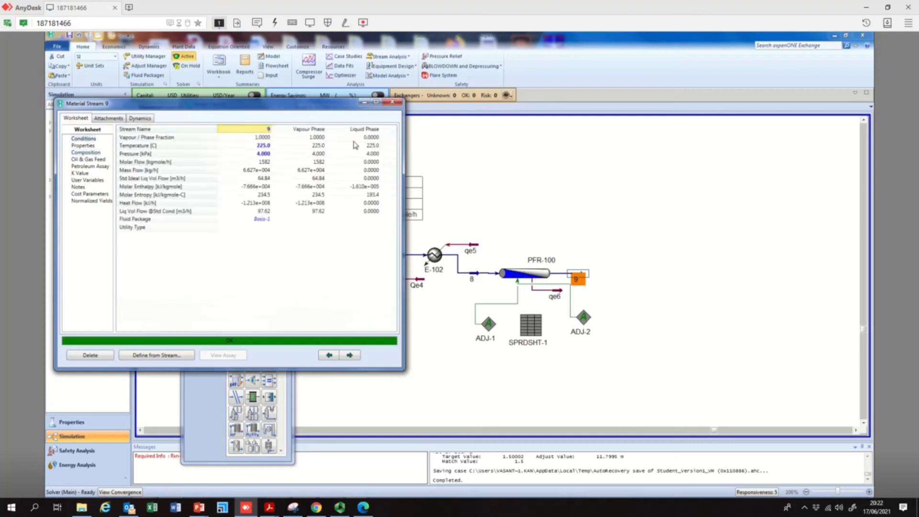
{"action": "left_click", "coordinate": [392, 102]}
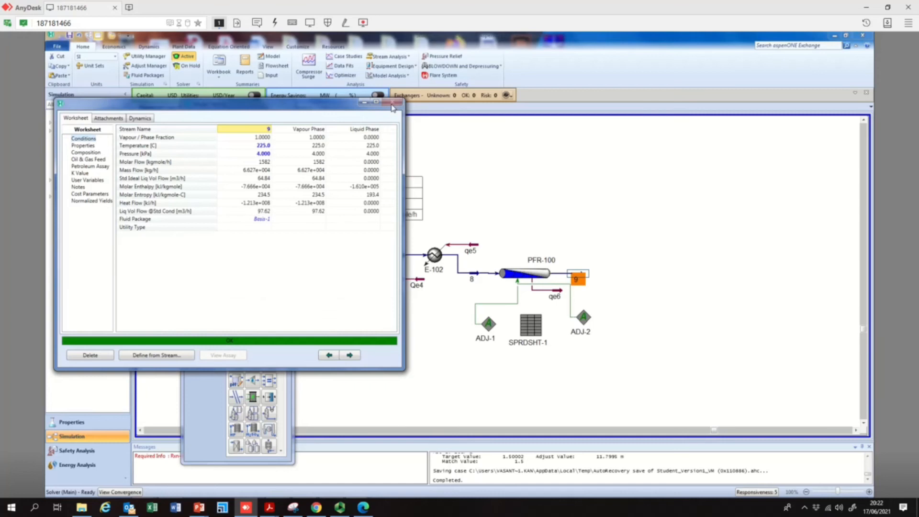
Reposition product stream 9 and the EDC1 outlet stream further right on the flowsheet
{"action": "left_click_drag", "start_coordinate": [584, 278], "coordinate": [625, 278]}
{"action": "left_click", "coordinate": [636, 309]}
{"action": "left_click", "coordinate": [864, 120]}
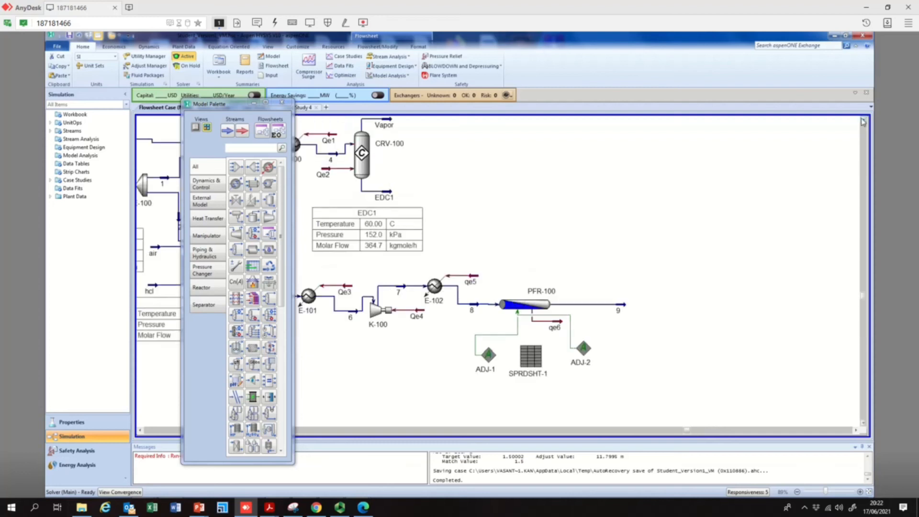
{"action": "left_click", "coordinate": [863, 122]}
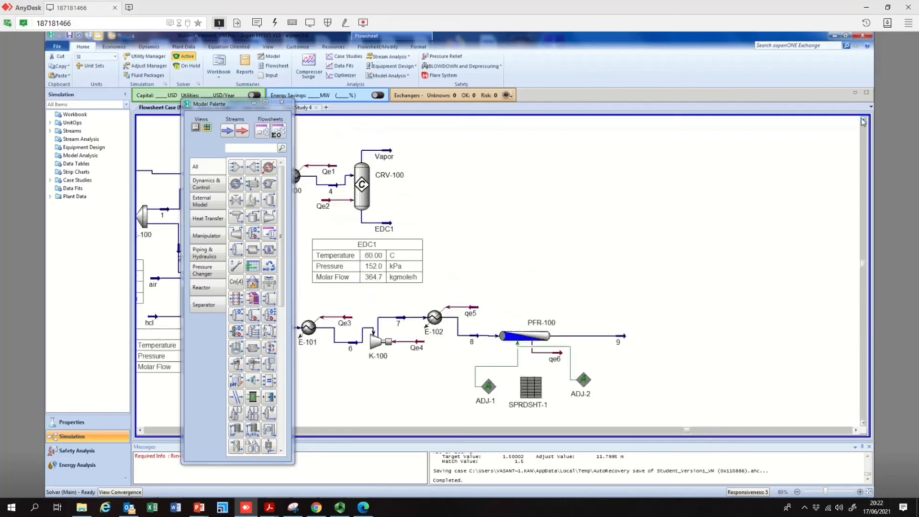
{"action": "left_click_drag", "start_coordinate": [391, 225], "coordinate": [522, 230]}
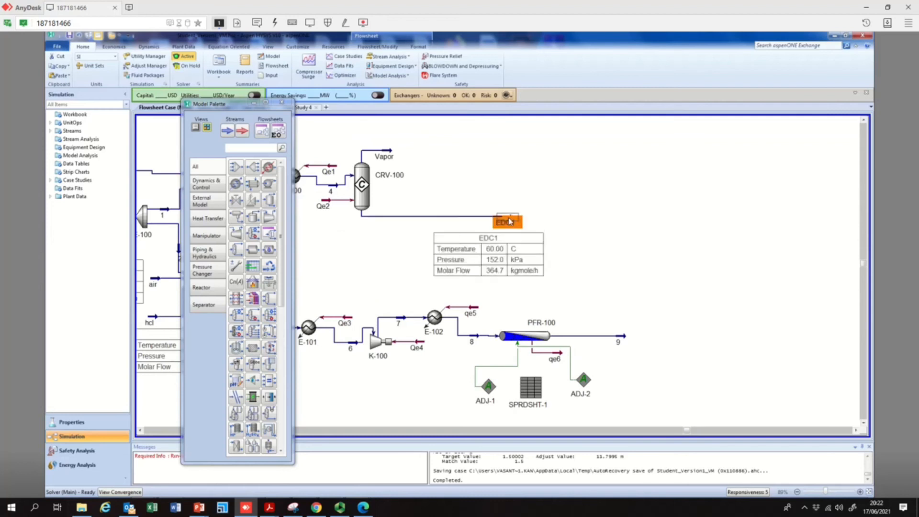
{"action": "left_click", "coordinate": [648, 257]}
{"action": "mouse_move", "coordinate": [511, 221]}
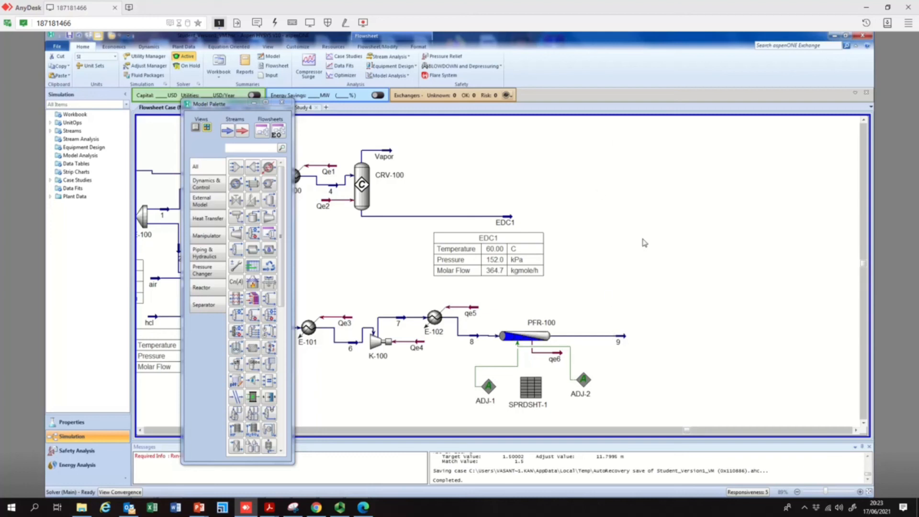
{"action": "mouse_move", "coordinate": [393, 155]}
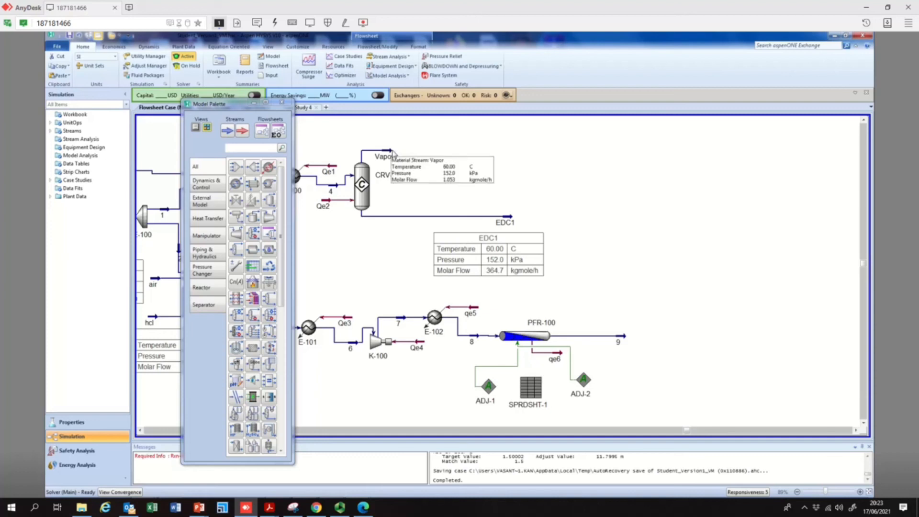
{"action": "left_click", "coordinate": [392, 155]}
{"action": "left_click", "coordinate": [514, 222]}
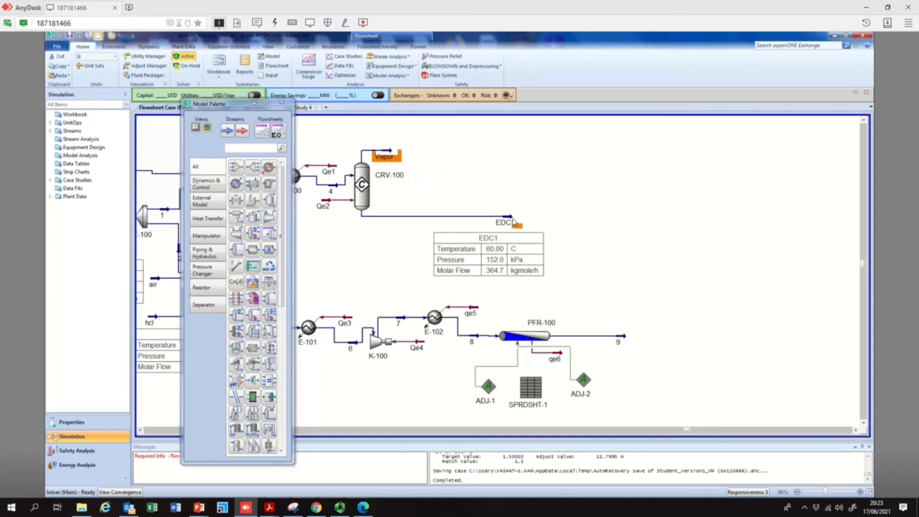
{"action": "mouse_move", "coordinate": [392, 153]}
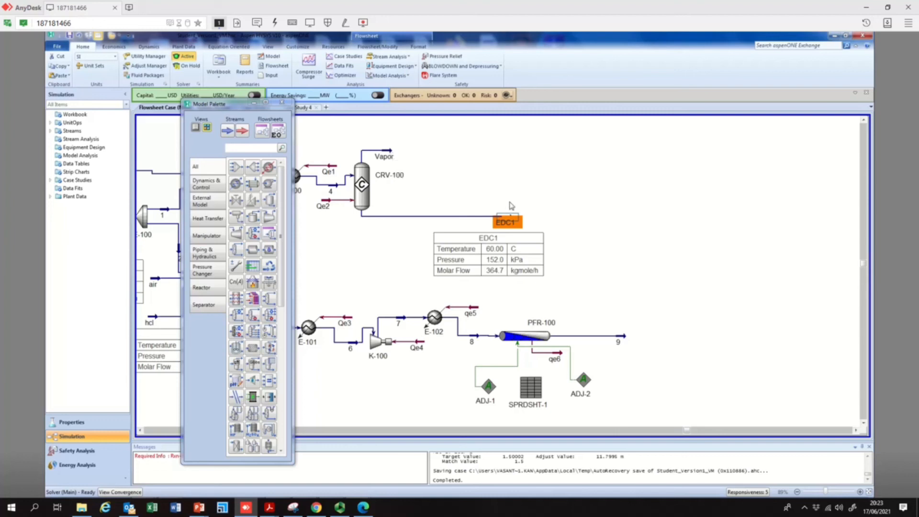
{"action": "mouse_move", "coordinate": [511, 223]}
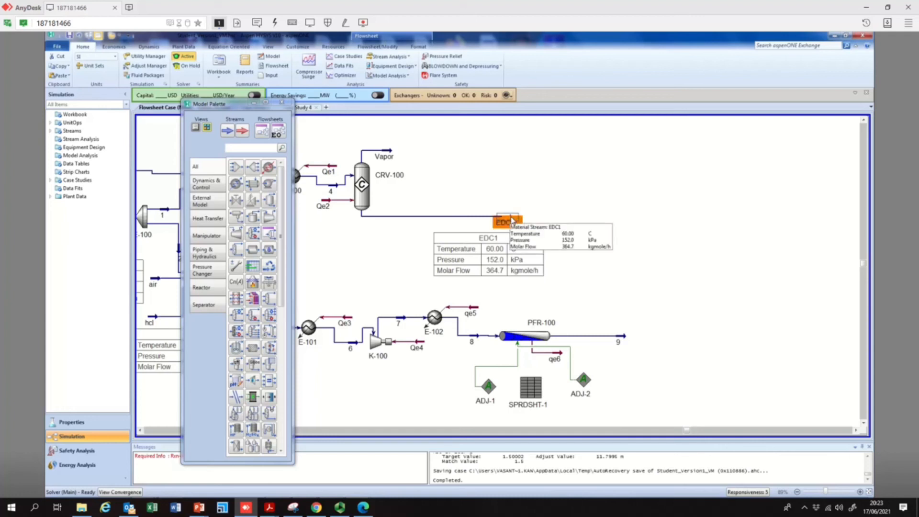
Add a mixer to the right of the EDC1 stream table and connect EDC1 as its inlet
{"action": "left_click", "coordinate": [236, 167]}
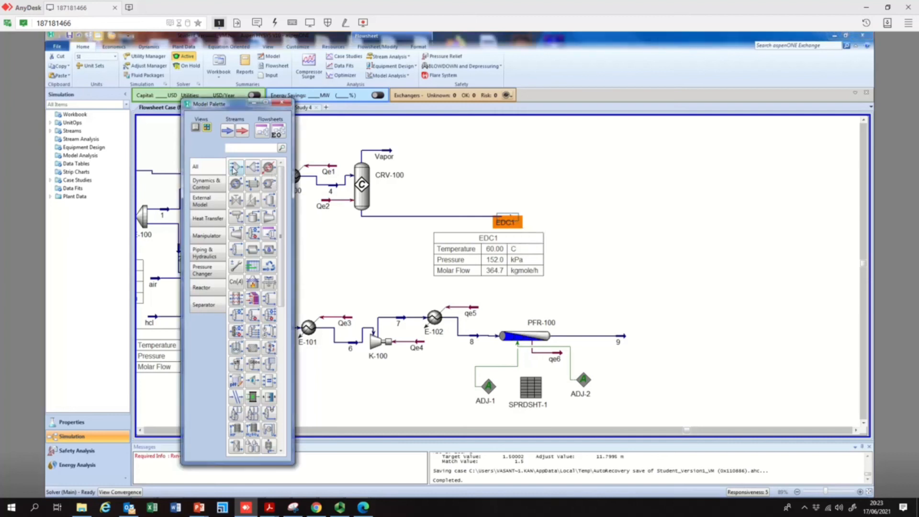
{"action": "left_click", "coordinate": [583, 273]}
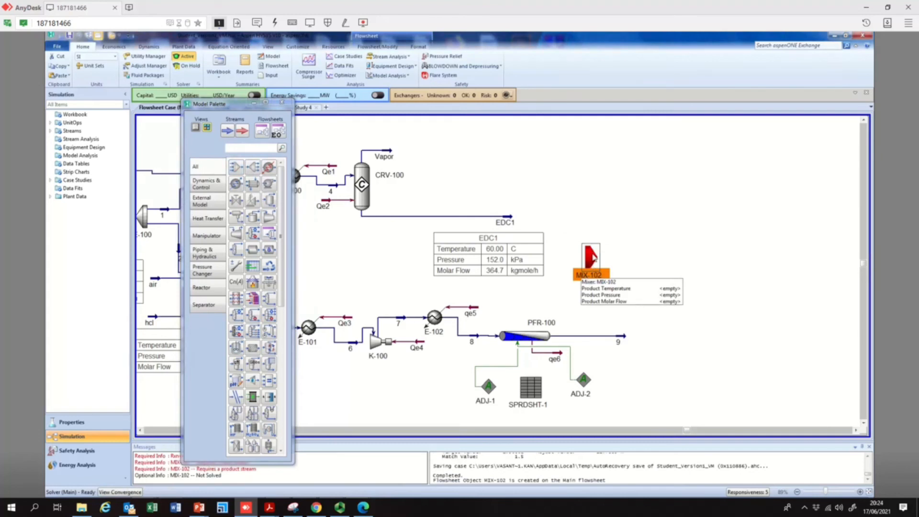
{"action": "double_click", "coordinate": [592, 258]}
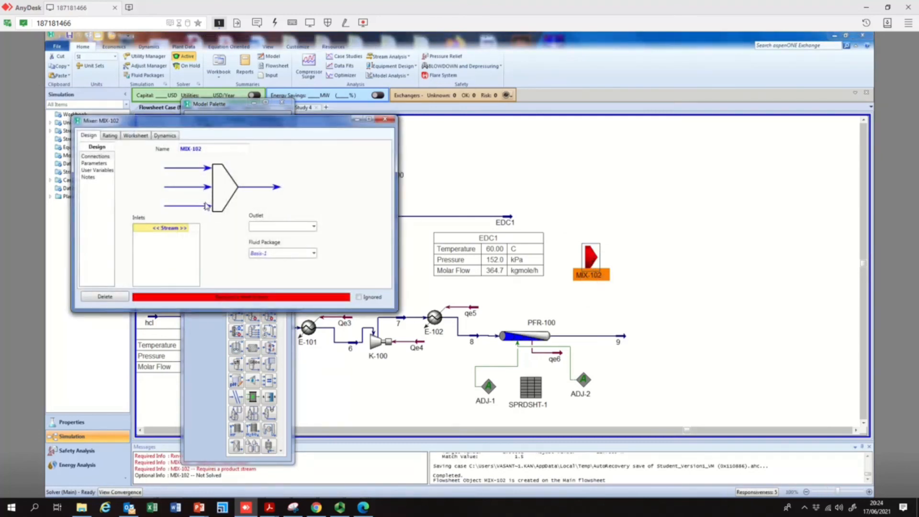
{"action": "left_click", "coordinate": [188, 233]}
{"action": "left_click", "coordinate": [187, 228]}
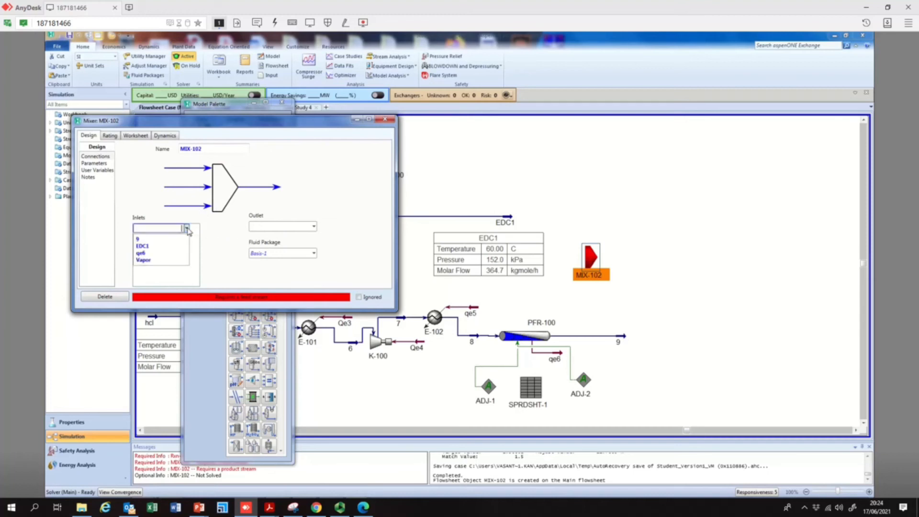
{"action": "left_click", "coordinate": [160, 247]}
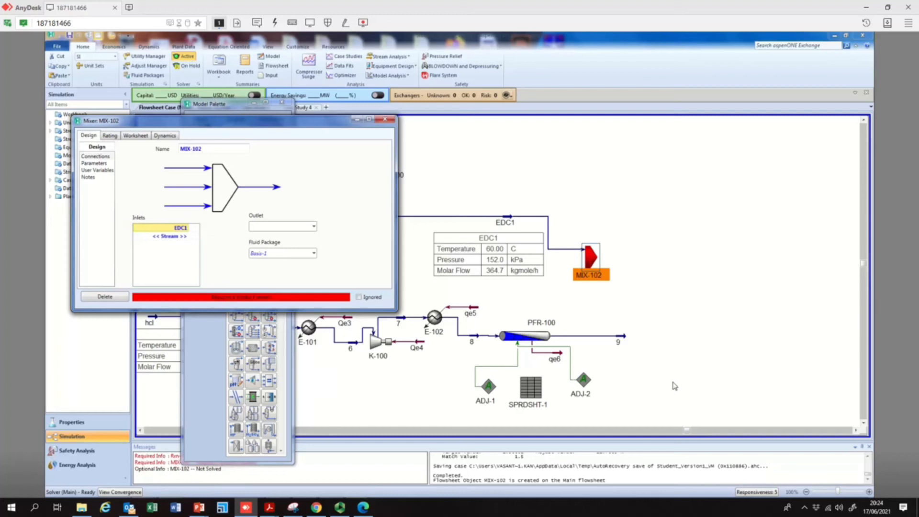
Try to rename the PFR outlet stream 9 as EDC2
{"action": "left_click", "coordinate": [623, 341]}
{"action": "double_click", "coordinate": [623, 340]}
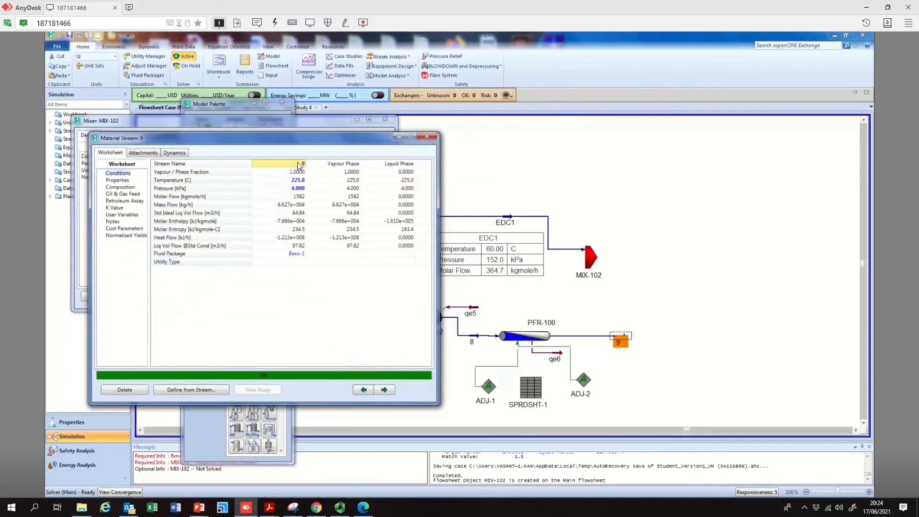
{"action": "left_click", "coordinate": [298, 164]}
{"action": "type", "text": "EDC2"}
{"action": "left_click", "coordinate": [428, 139]}
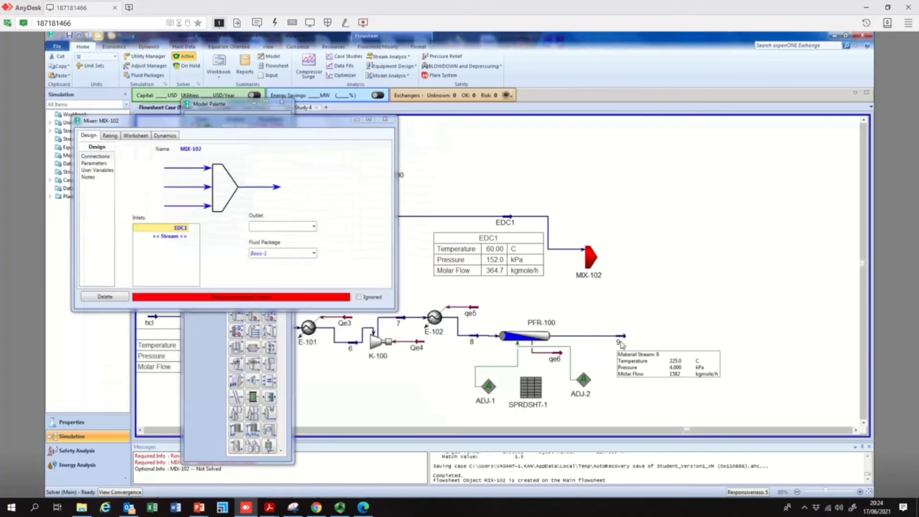
Rename the PFR outlet stream as EDC2 and close its window
{"action": "double_click", "coordinate": [625, 338]}
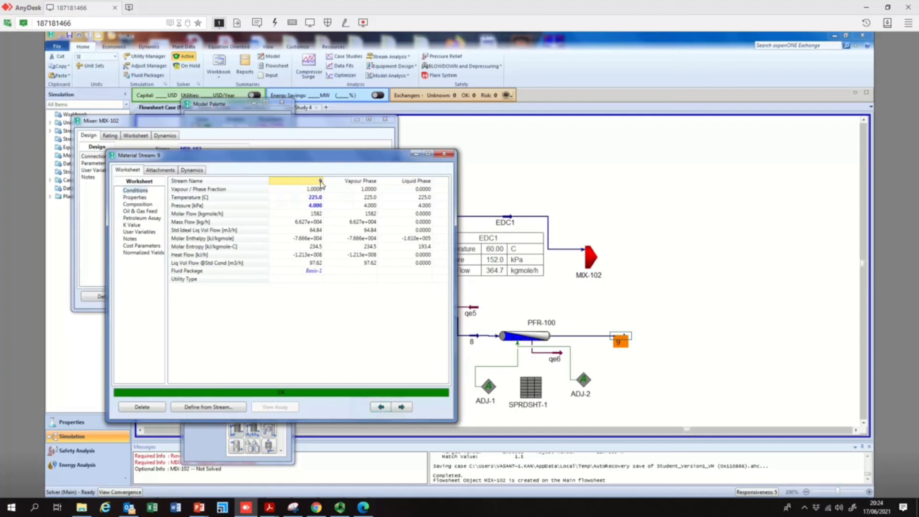
{"action": "double_click", "coordinate": [321, 181]}
{"action": "type", "text": "EDC2"}
{"action": "key", "text": "Return"}
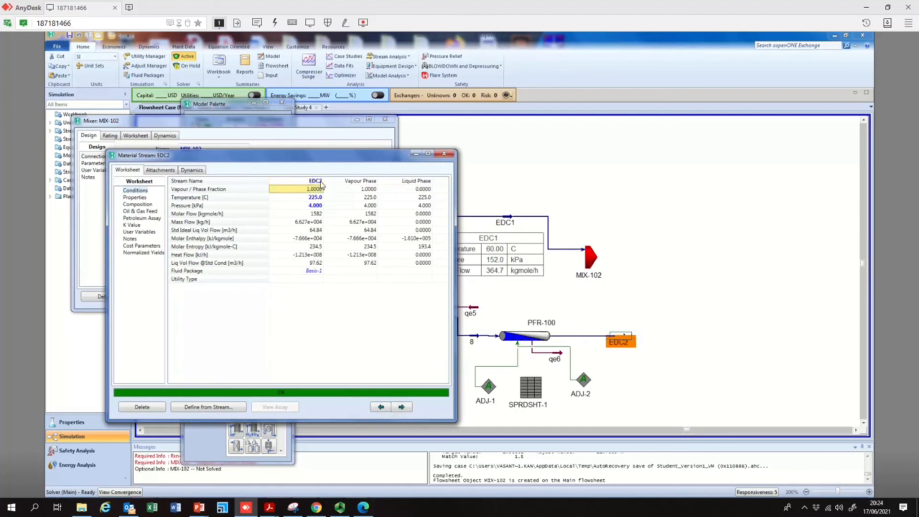
{"action": "left_click", "coordinate": [445, 155]}
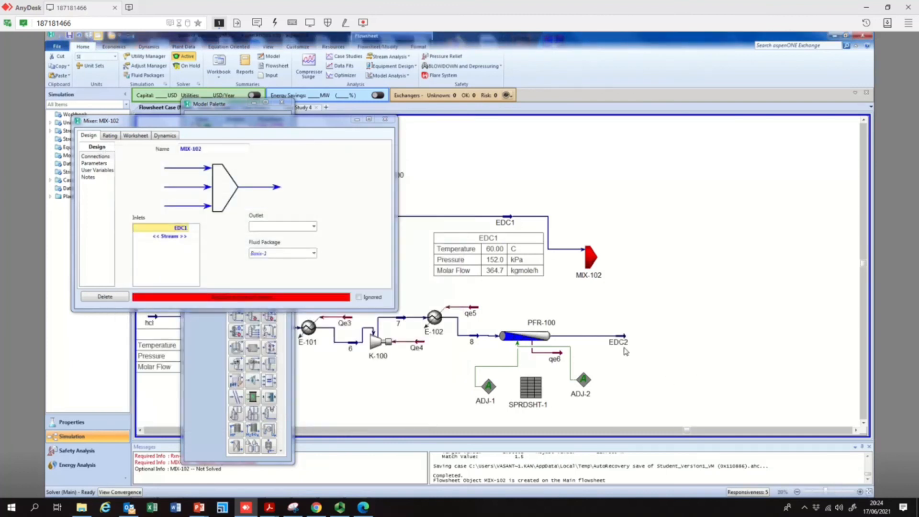
Add EDC2 as the mixer's second inlet and nudge the mixer slightly right
{"action": "left_click", "coordinate": [185, 238]}
{"action": "left_click", "coordinate": [185, 238]}
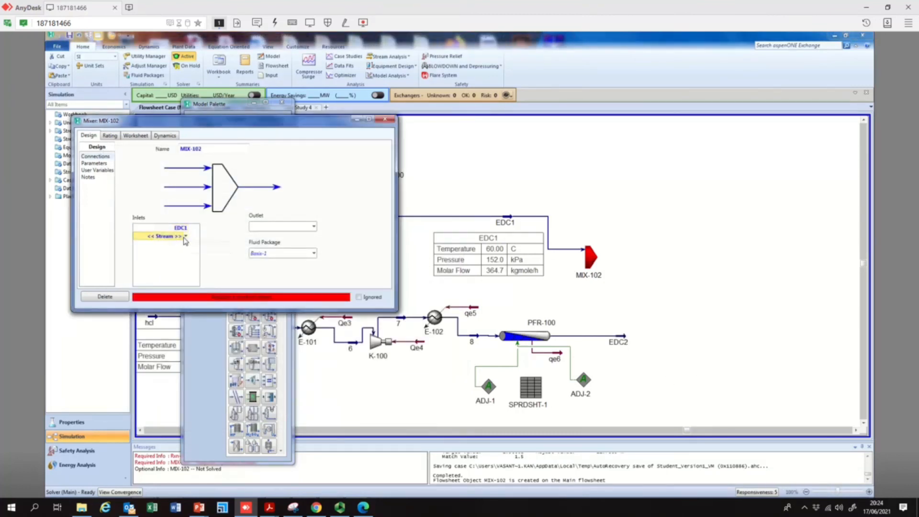
{"action": "left_click", "coordinate": [186, 238]}
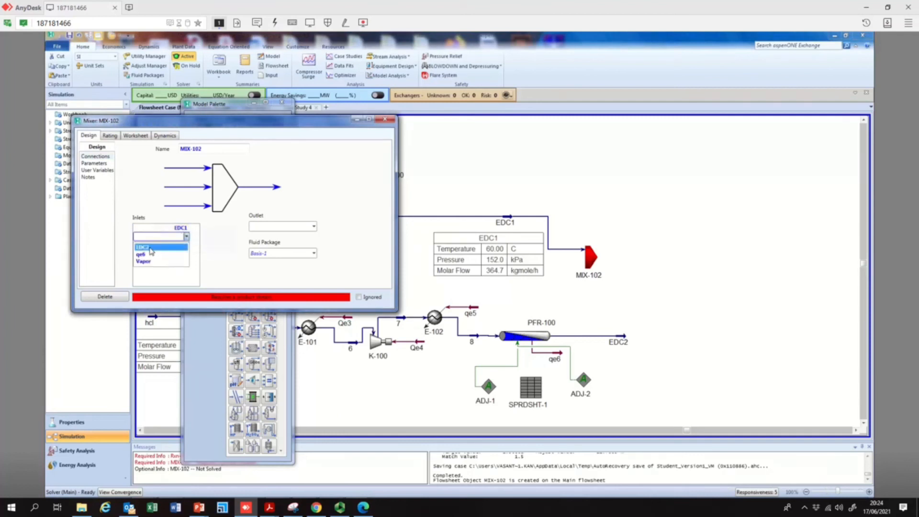
{"action": "left_click", "coordinate": [156, 250]}
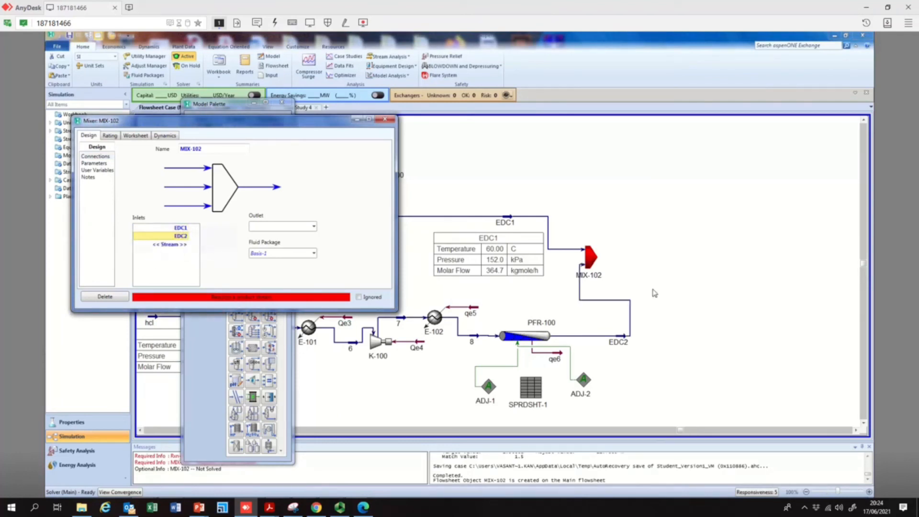
{"action": "left_click", "coordinate": [594, 258]}
{"action": "left_click_drag", "start_coordinate": [613, 259], "coordinate": [621, 258]}
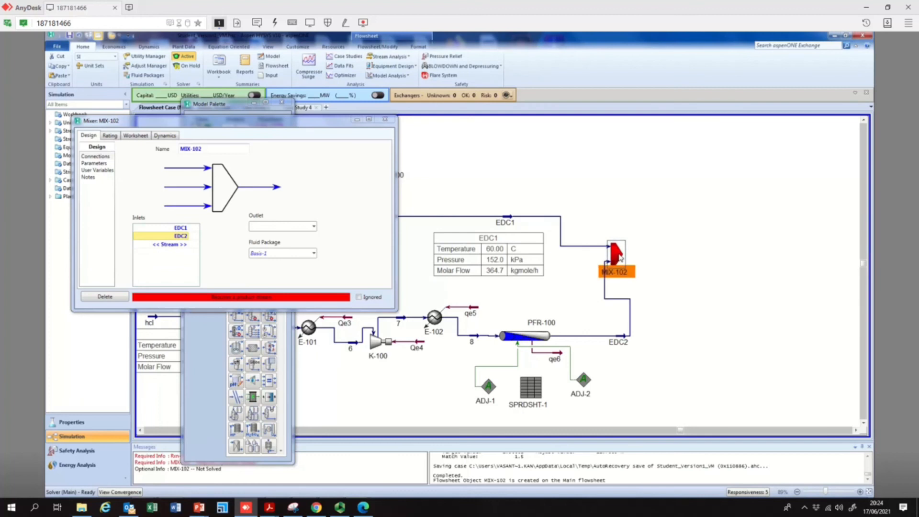
Name the mixer's outlet stream 9 and close the mixer window
{"action": "left_click", "coordinate": [275, 225]}
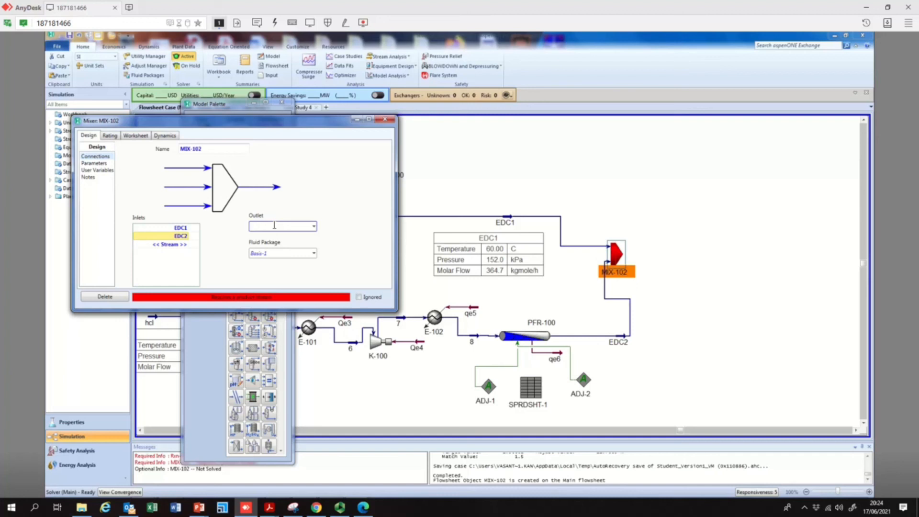
{"action": "left_click", "coordinate": [290, 227]}
{"action": "type", "text": "9"}
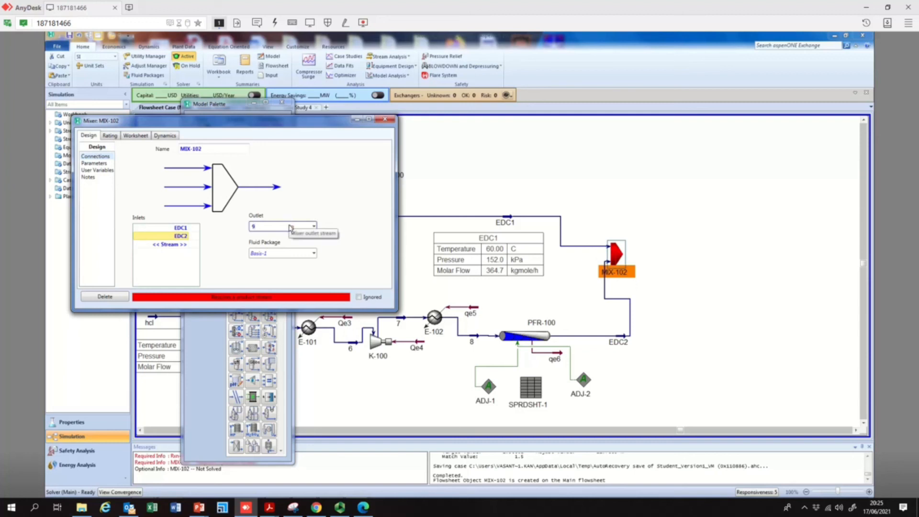
{"action": "key", "text": "Return"}
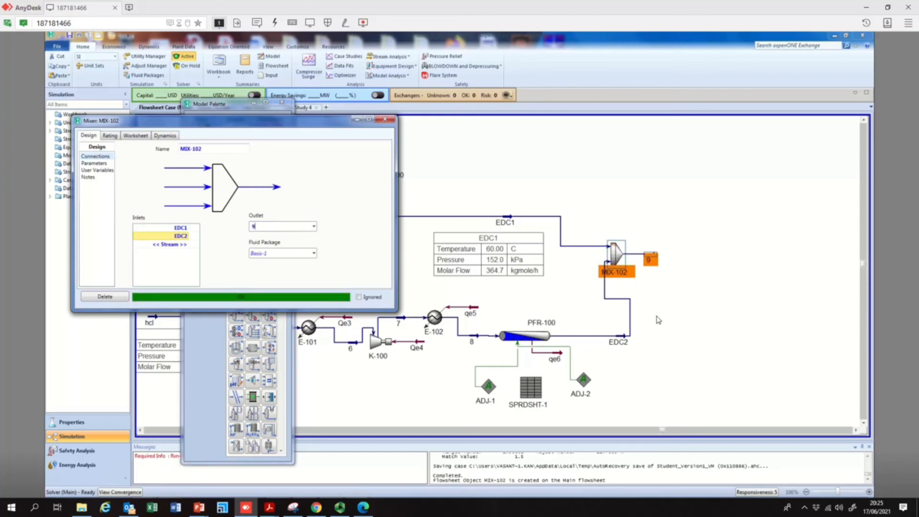
{"action": "left_click", "coordinate": [659, 320]}
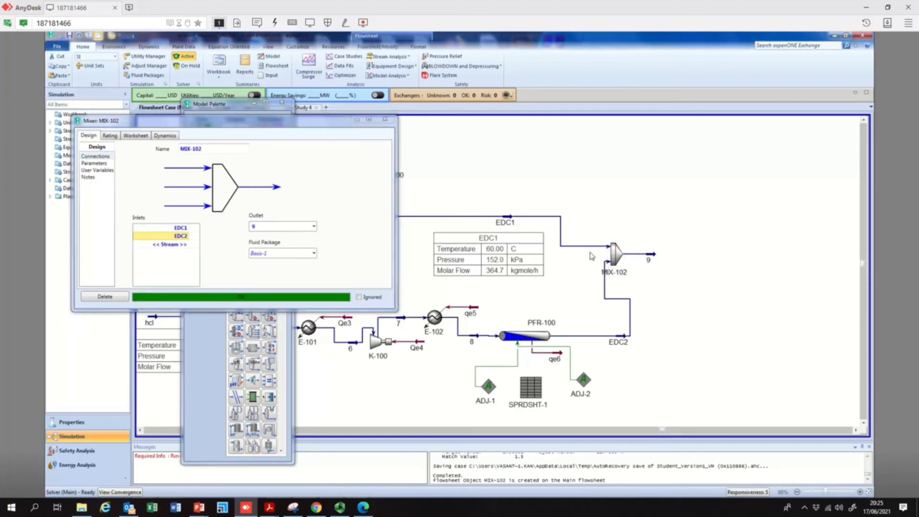
{"action": "left_click", "coordinate": [386, 122]}
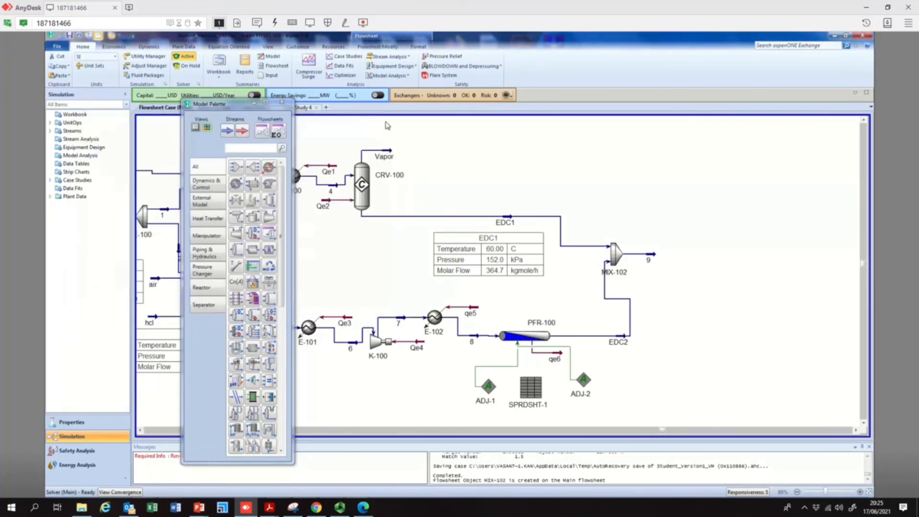
Review the conditions of mixer outlet stream 9 and of stream EDC2
{"action": "mouse_move", "coordinate": [650, 259]}
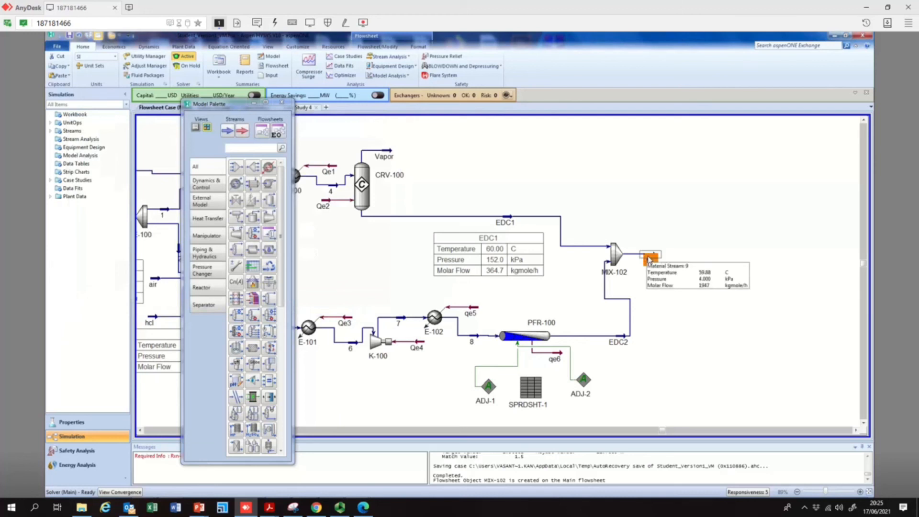
{"action": "double_click", "coordinate": [650, 259]}
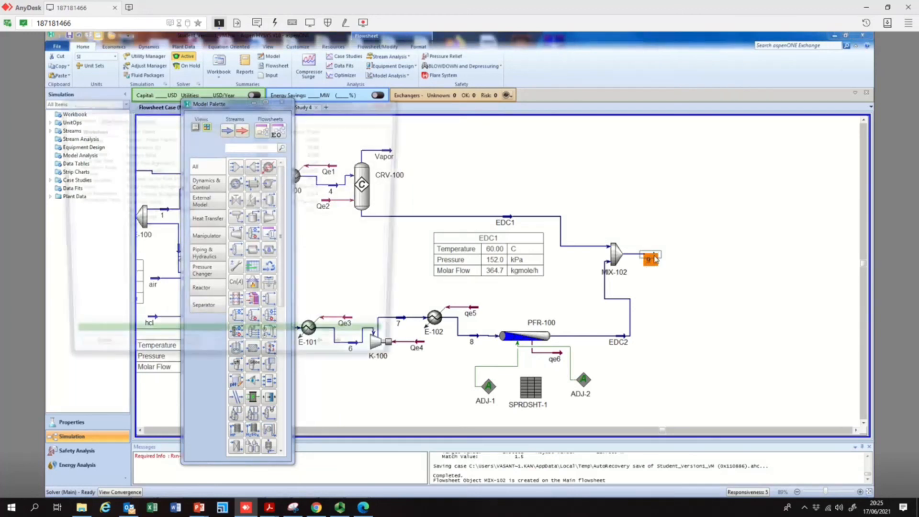
{"action": "left_click", "coordinate": [96, 153]}
{"action": "left_click", "coordinate": [93, 139]}
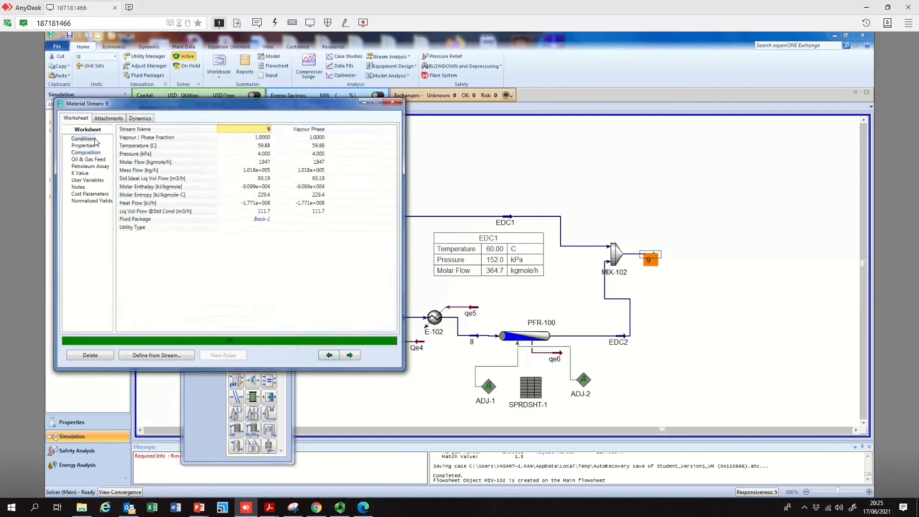
{"action": "left_click", "coordinate": [315, 146]}
{"action": "left_click", "coordinate": [319, 154]}
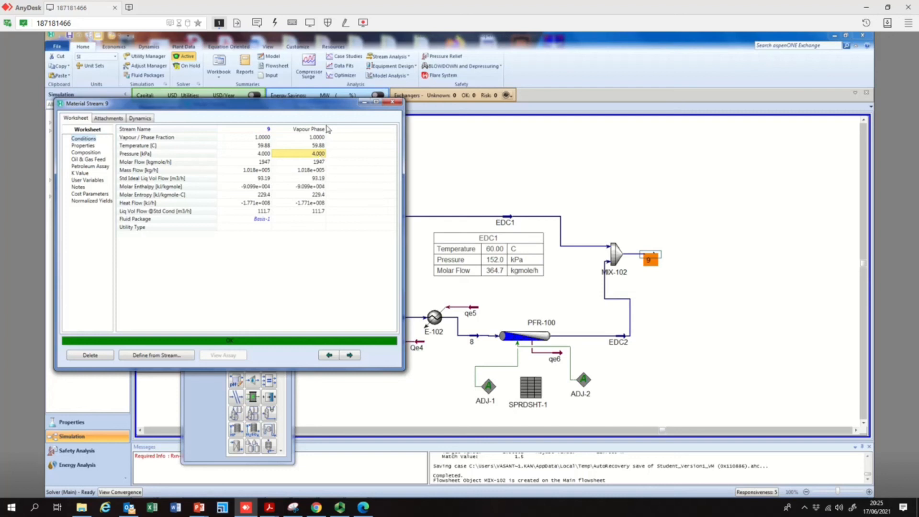
{"action": "left_click", "coordinate": [393, 102]}
{"action": "double_click", "coordinate": [622, 299]}
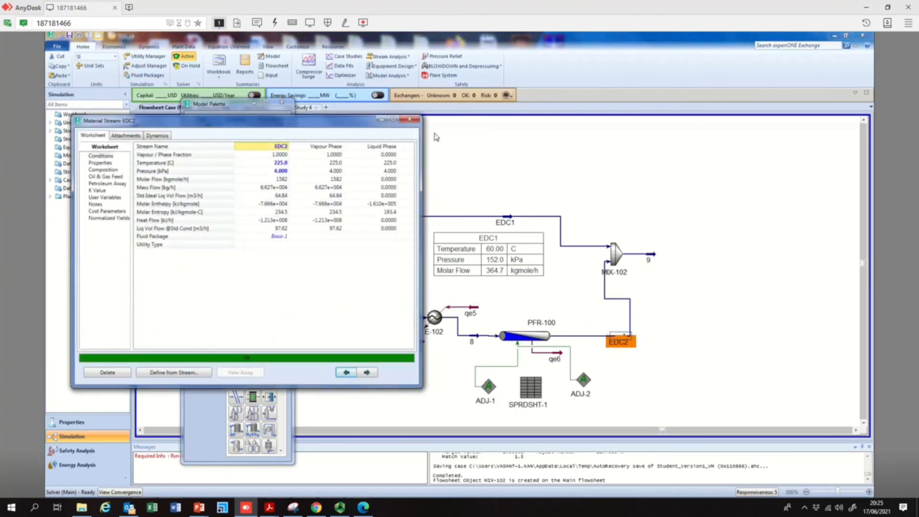
{"action": "left_click", "coordinate": [410, 119]}
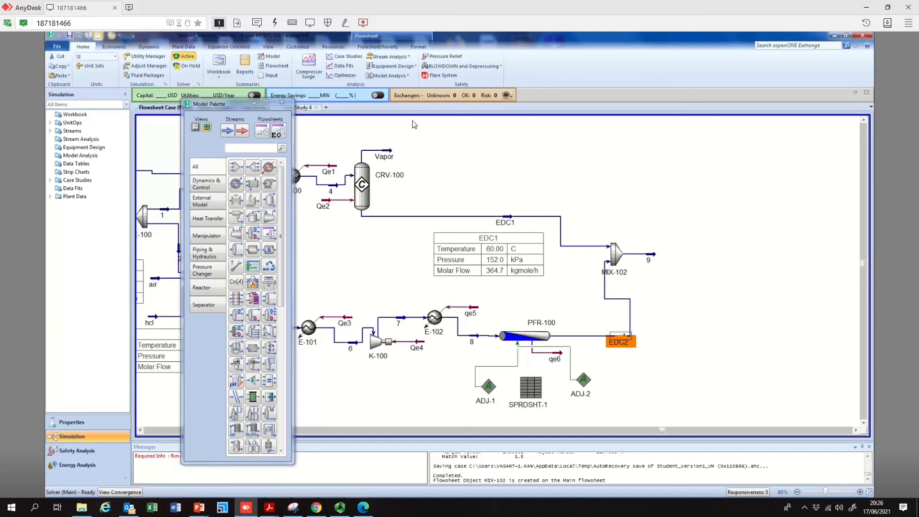
Examine the composition and temperature of mixer outlet stream 9, then close it
{"action": "double_click", "coordinate": [652, 257]}
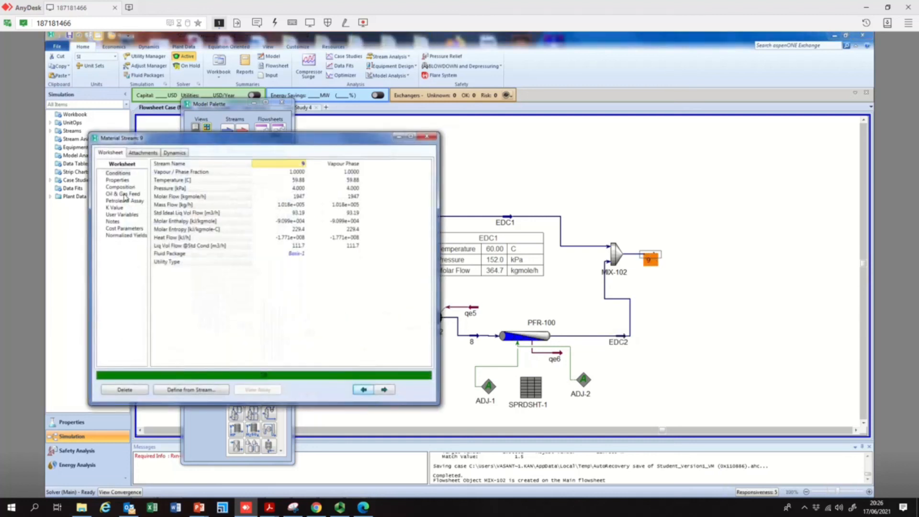
{"action": "left_click", "coordinate": [127, 188]}
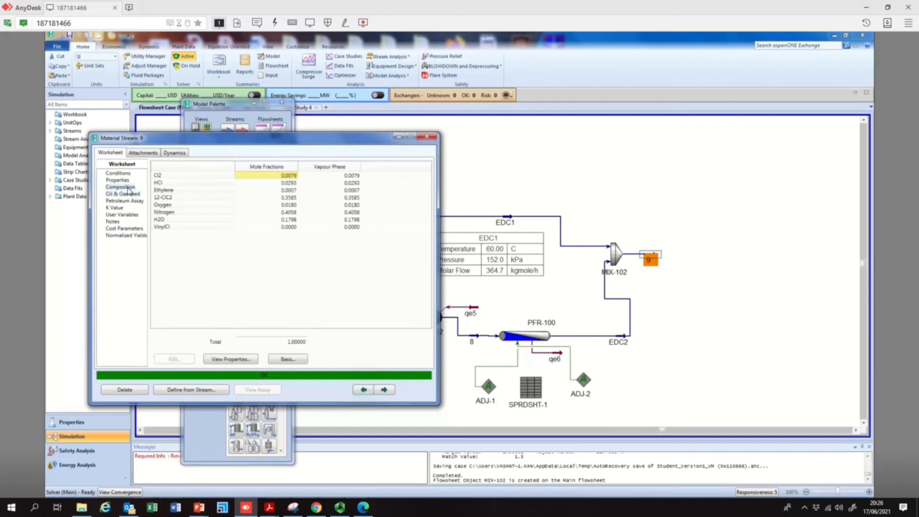
{"action": "left_click", "coordinate": [343, 220]}
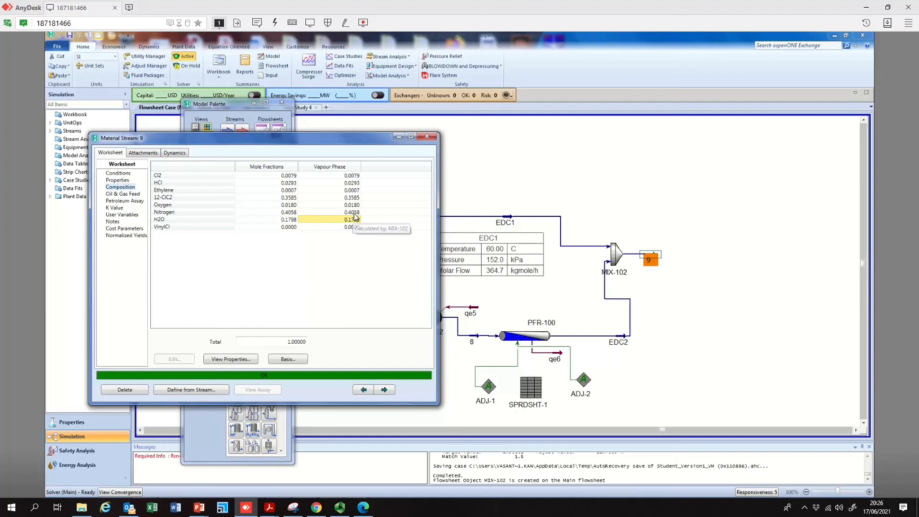
{"action": "left_click", "coordinate": [355, 206]}
{"action": "left_click", "coordinate": [355, 213]}
{"action": "left_click", "coordinate": [354, 199]}
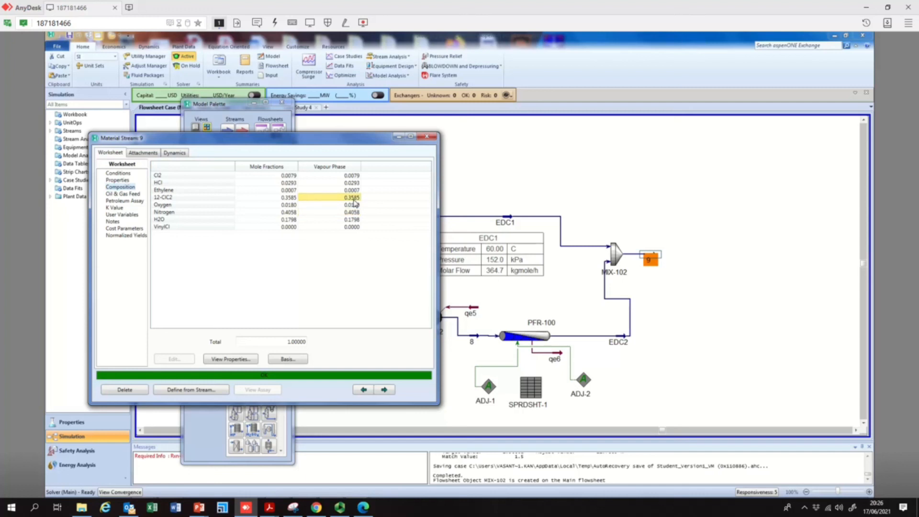
{"action": "left_click", "coordinate": [354, 191]}
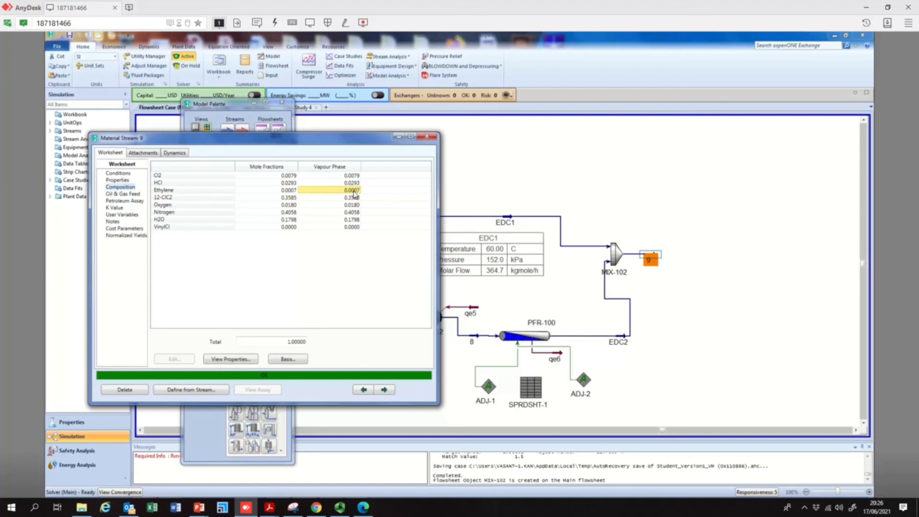
{"action": "left_click", "coordinate": [355, 184]}
{"action": "left_click", "coordinate": [354, 177]}
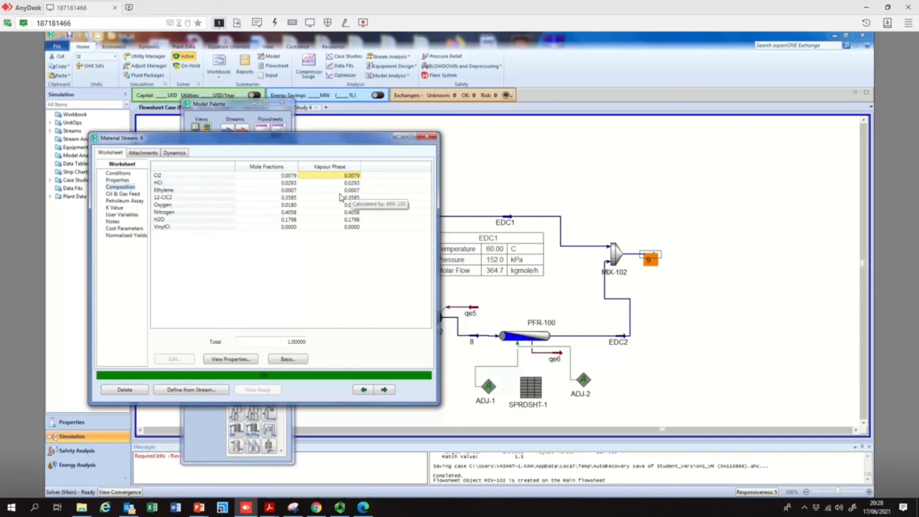
{"action": "left_click", "coordinate": [353, 190]}
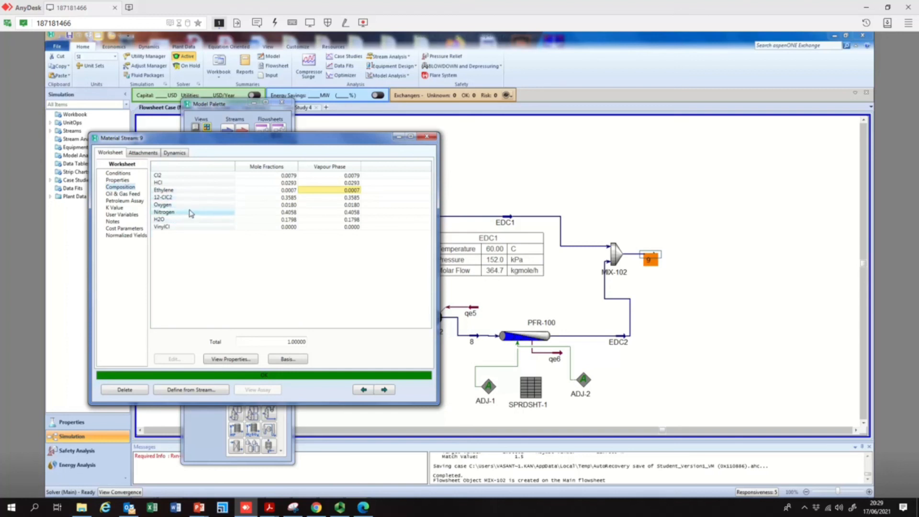
{"action": "left_click", "coordinate": [433, 143]}
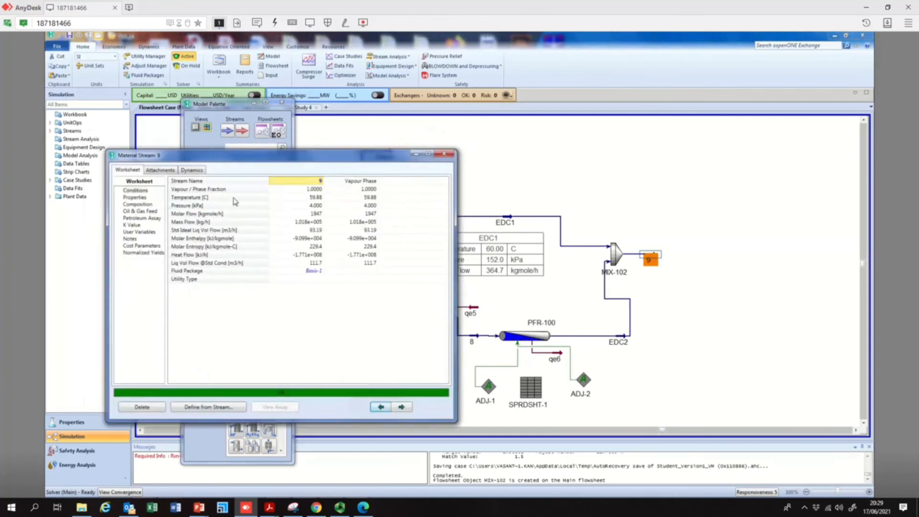
{"action": "left_click", "coordinate": [315, 198]}
{"action": "mouse_move", "coordinate": [313, 207]}
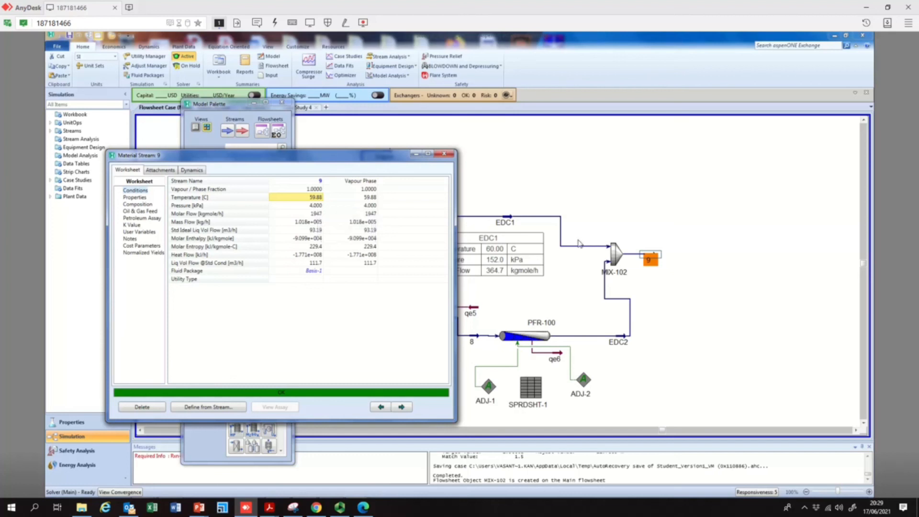
{"action": "left_click", "coordinate": [657, 223]}
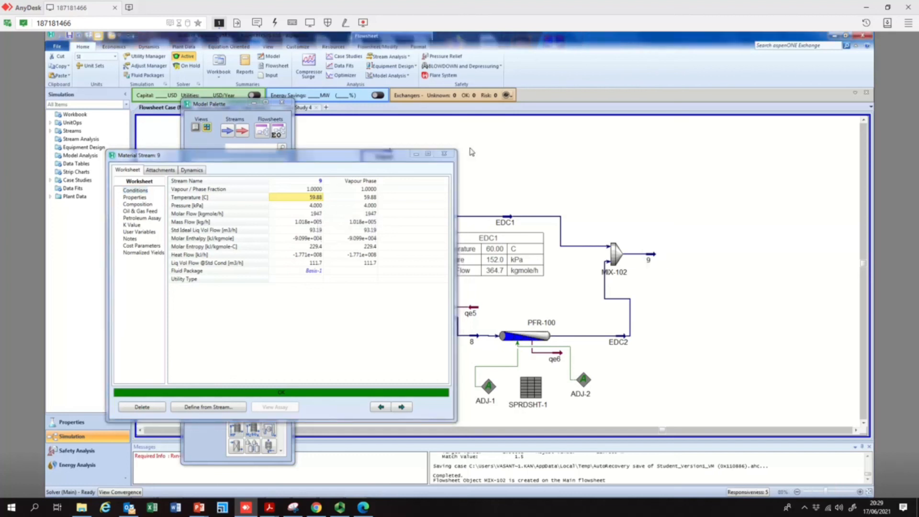
{"action": "left_click", "coordinate": [445, 154]}
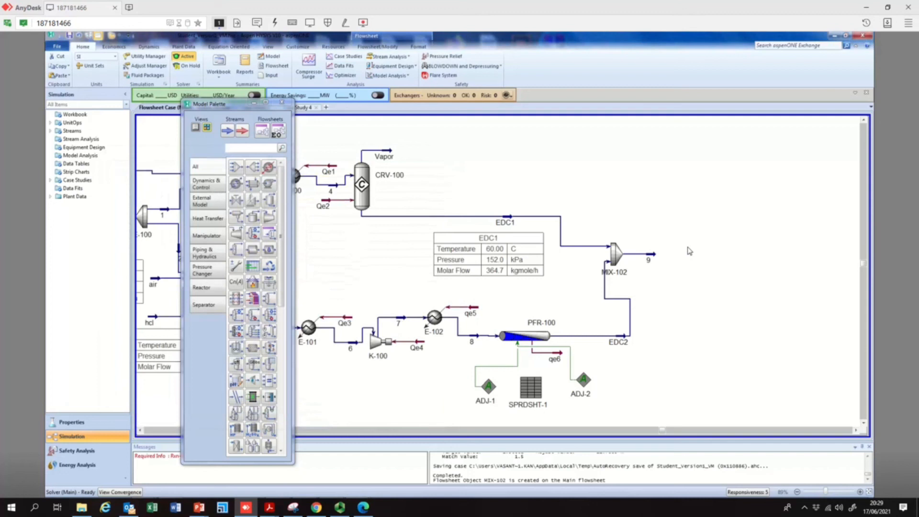
Add a cooler to the right of the mixer, with stream 9 as its inlet and a new outlet stream 10
{"action": "left_click", "coordinate": [237, 183]}
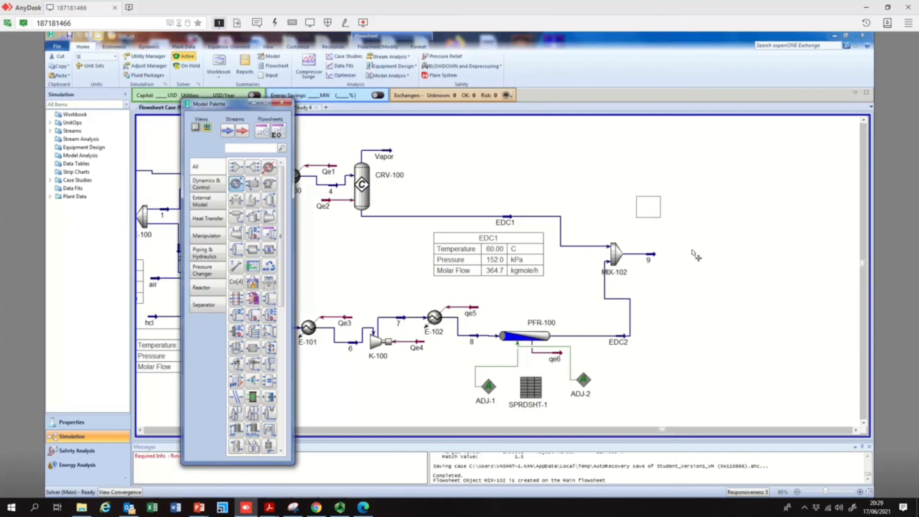
{"action": "left_click", "coordinate": [665, 266]}
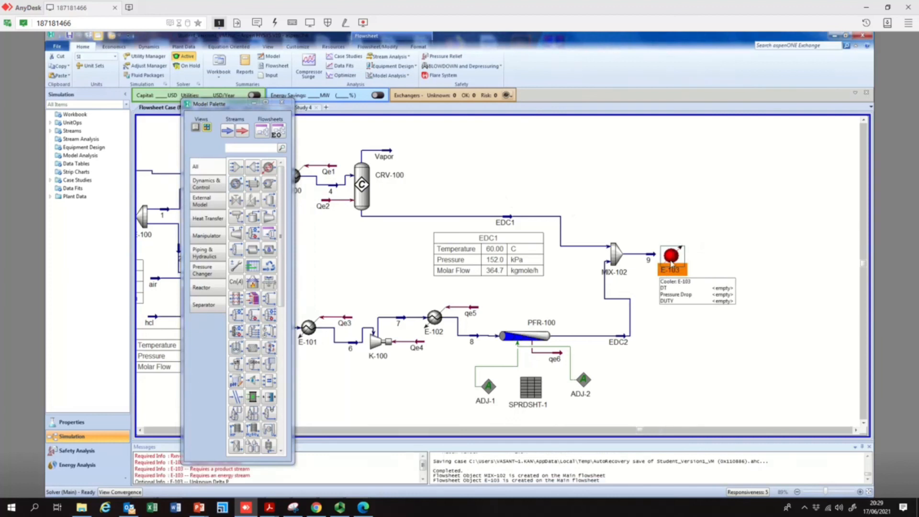
{"action": "double_click", "coordinate": [672, 258]}
{"action": "left_click", "coordinate": [188, 167]}
{"action": "left_click", "coordinate": [166, 180]}
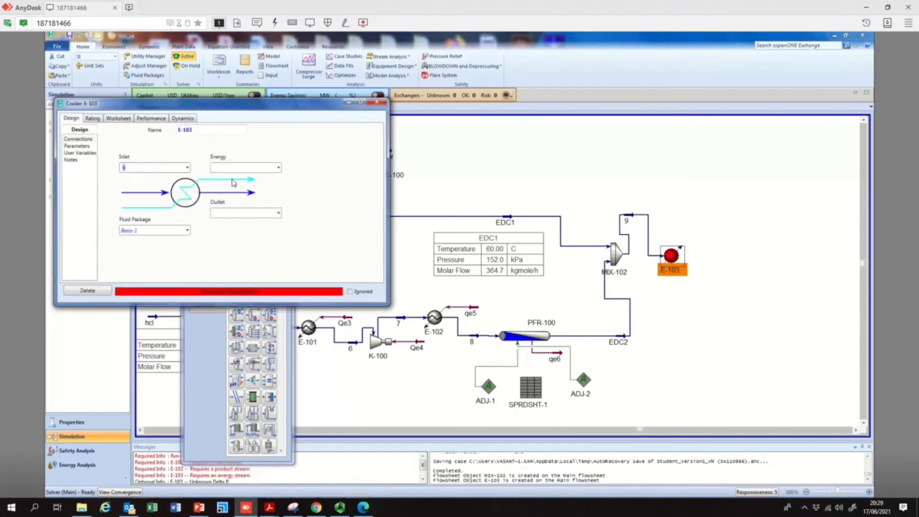
{"action": "left_click", "coordinate": [231, 213]}
{"action": "type", "text": "10"}
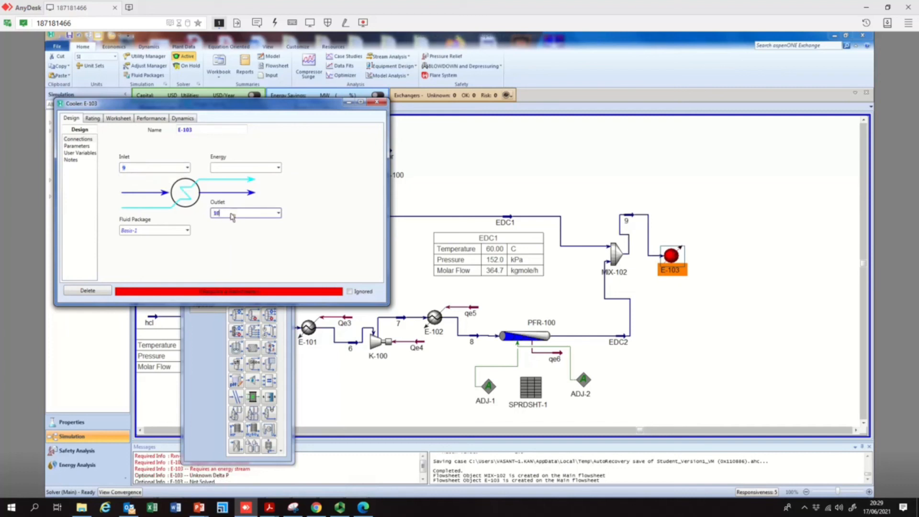
Name the cooler's energy stream Qe6
{"action": "left_click", "coordinate": [261, 168]}
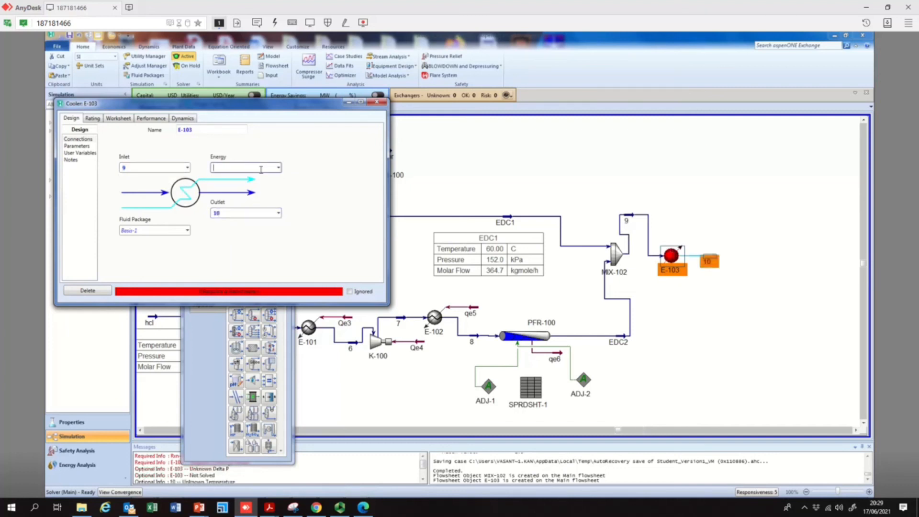
{"action": "type", "text": "Qe6"}
{"action": "key", "text": "Return"}
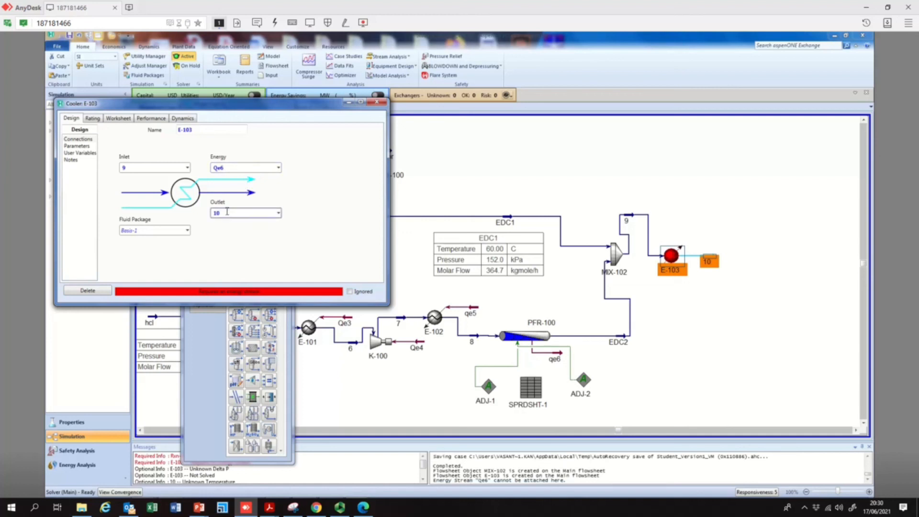
Replace the cooler's energy stream with a new stream named qe10
{"action": "double_click", "coordinate": [218, 169]}
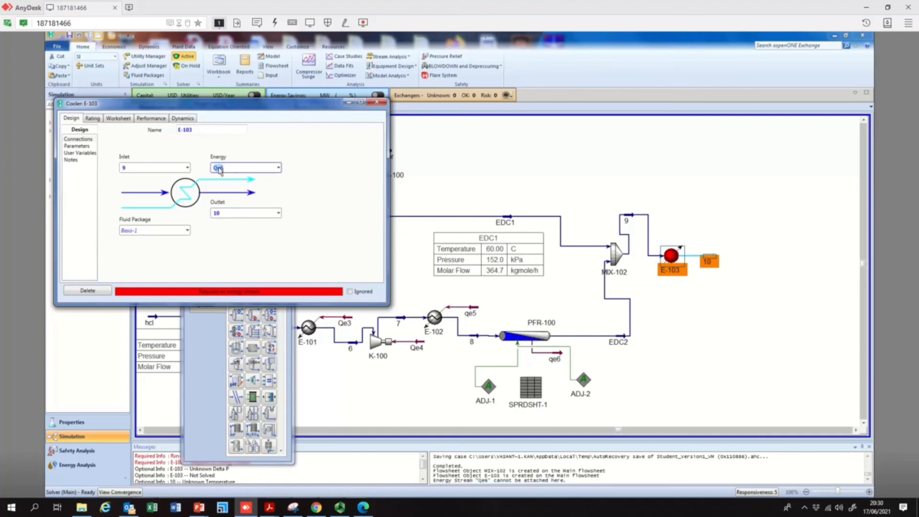
{"action": "left_click", "coordinate": [145, 233]}
{"action": "left_click", "coordinate": [296, 255]}
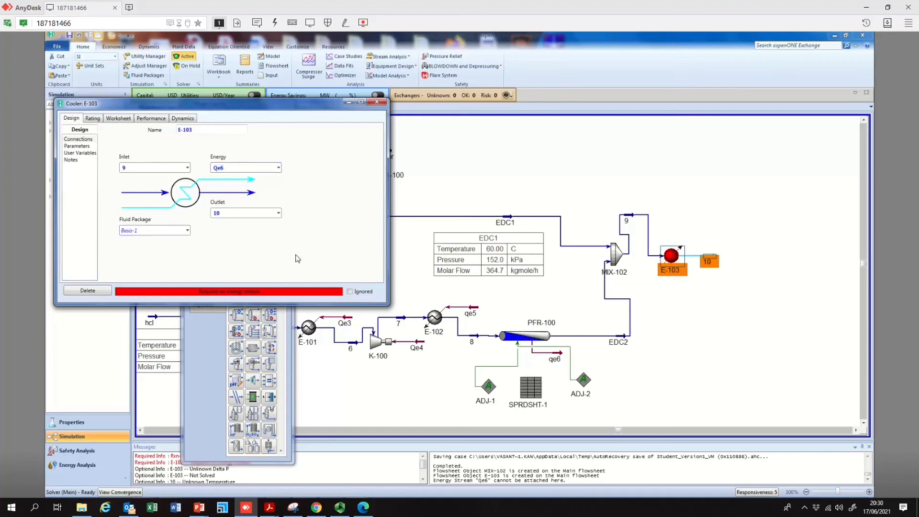
{"action": "left_click", "coordinate": [77, 146]}
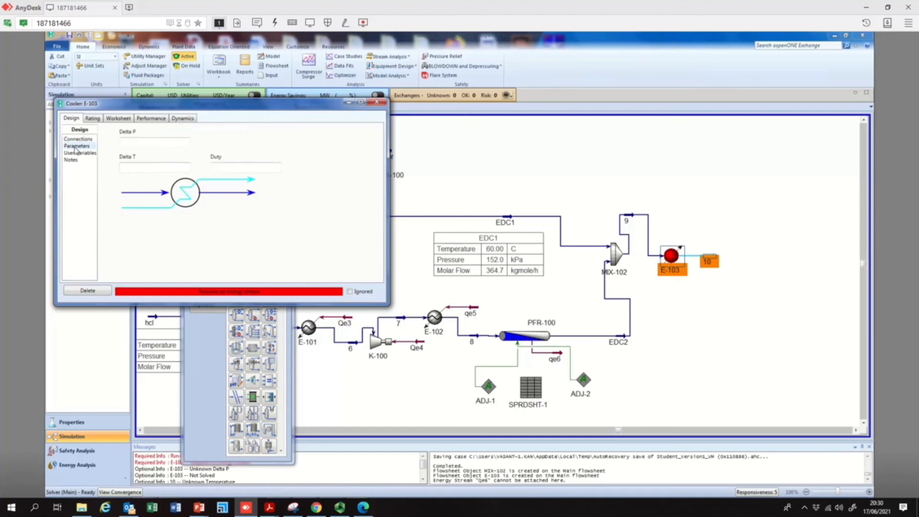
{"action": "left_click", "coordinate": [78, 139]}
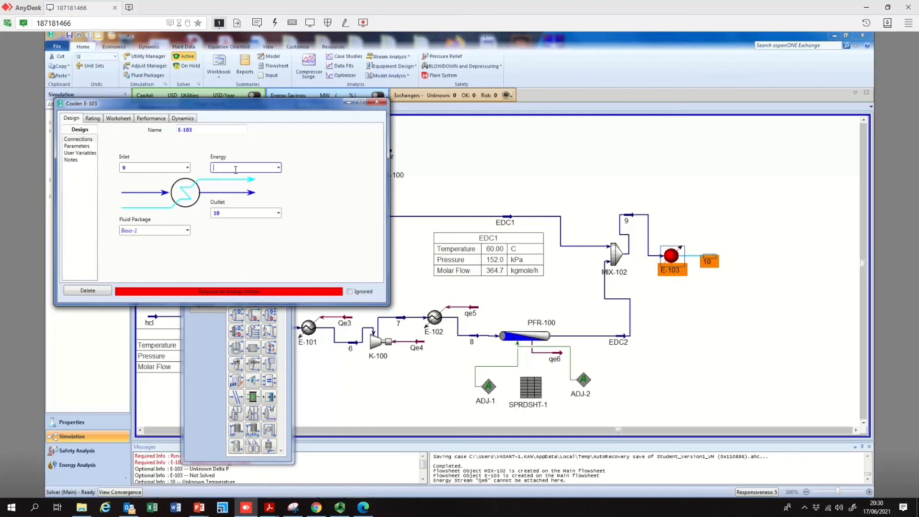
{"action": "type", "text": "qe10"}
{"action": "key", "text": "Return"}
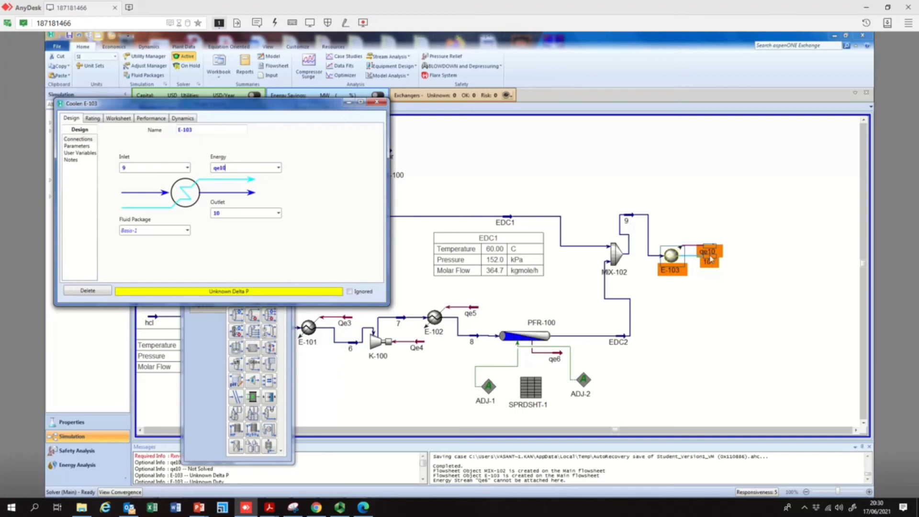
Set the cooler's pressure drop to 0 kPa and close the cooler window
{"action": "left_click", "coordinate": [78, 146]}
{"action": "left_click", "coordinate": [146, 142]}
{"action": "type", "text": "0"}
{"action": "key", "text": "Return"}
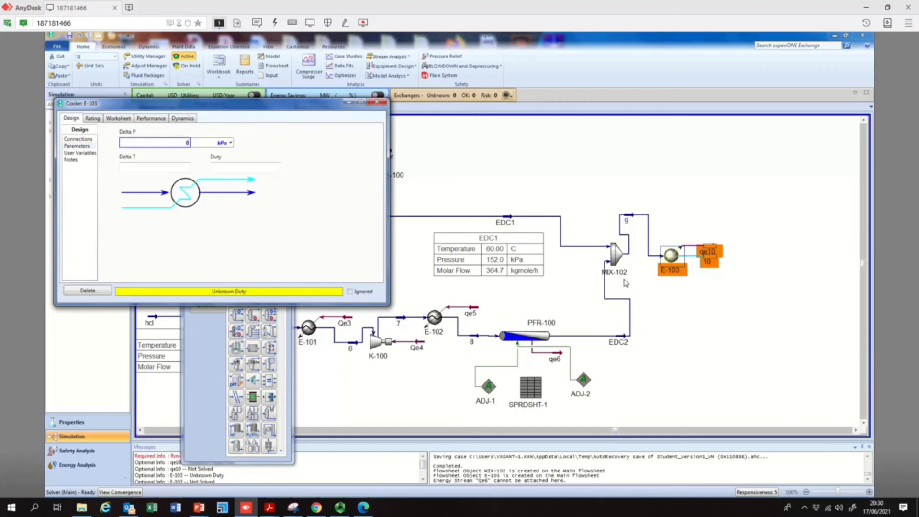
{"action": "left_click", "coordinate": [378, 102]}
{"action": "left_click", "coordinate": [700, 278]}
{"action": "left_click", "coordinate": [377, 102]}
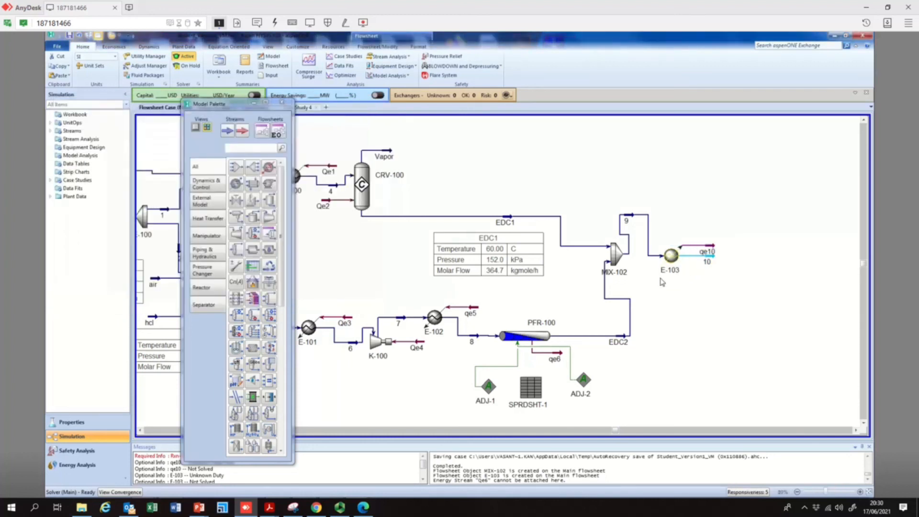
Move cooler outlet stream 10 slightly lower on the flowsheet
{"action": "left_click", "coordinate": [685, 276]}
{"action": "left_click", "coordinate": [715, 259]}
{"action": "left_click_drag", "start_coordinate": [715, 259], "coordinate": [717, 279]}
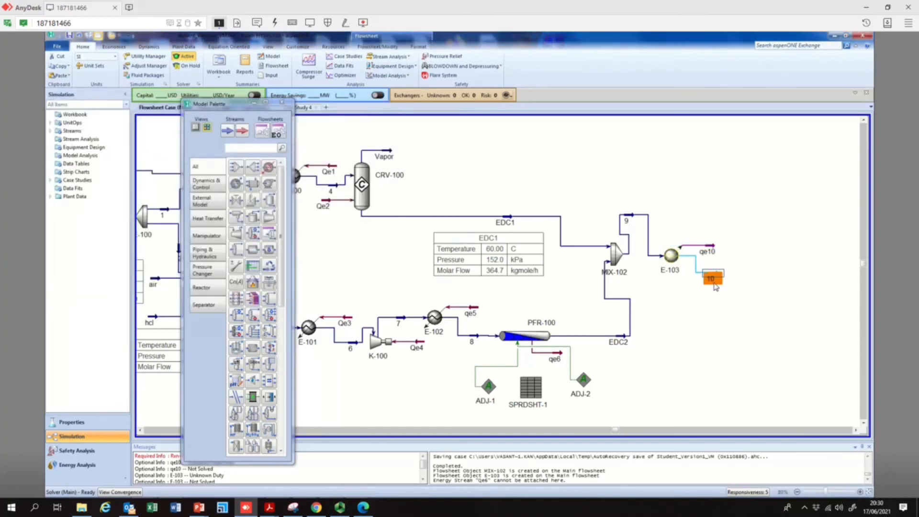
Set stream 10's temperature to 15 °C and close the stream window
{"action": "double_click", "coordinate": [717, 279]}
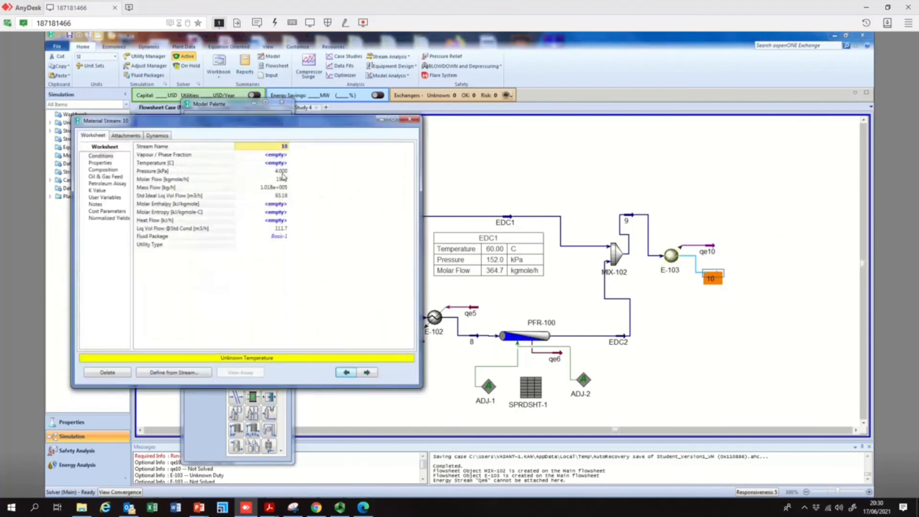
{"action": "left_click", "coordinate": [271, 166]}
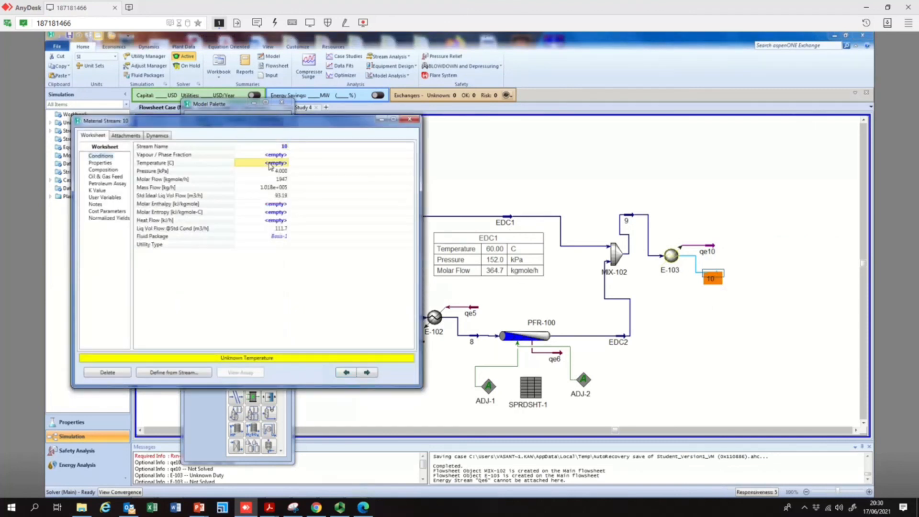
{"action": "type", "text": "15"}
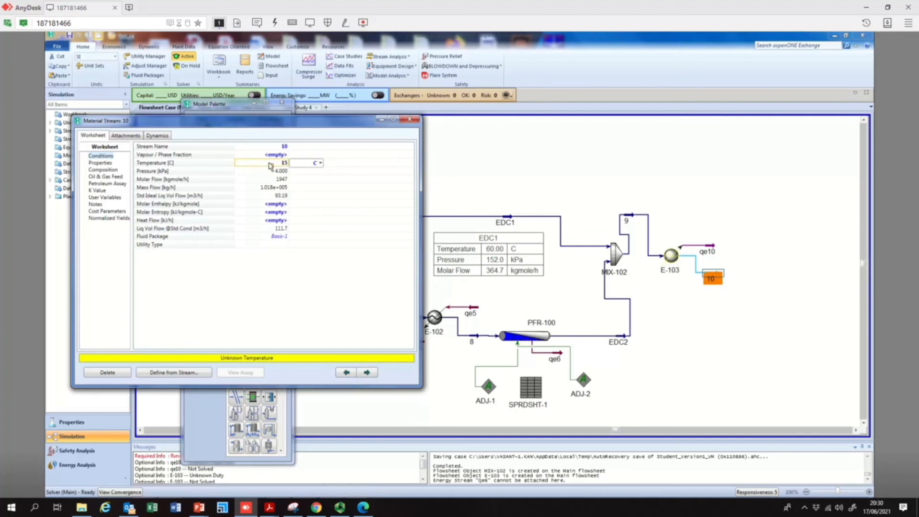
{"action": "key", "text": "Return"}
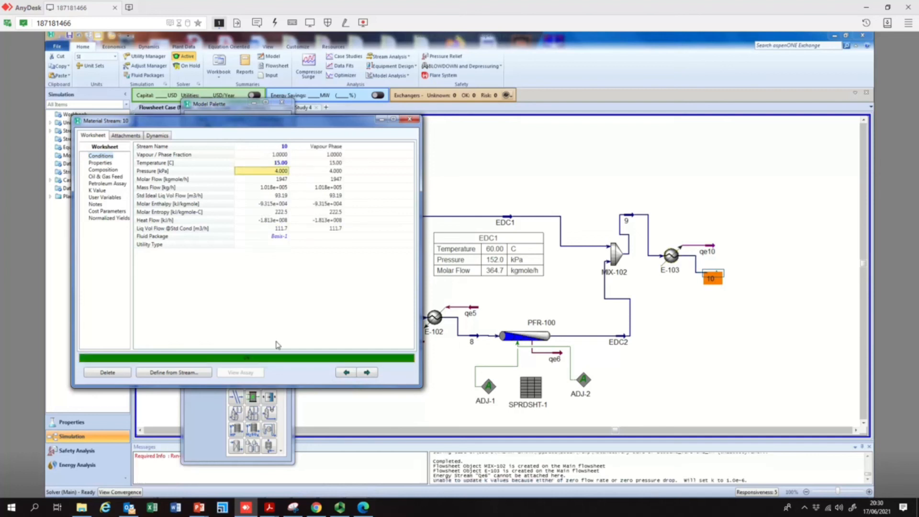
{"action": "left_click", "coordinate": [410, 118]}
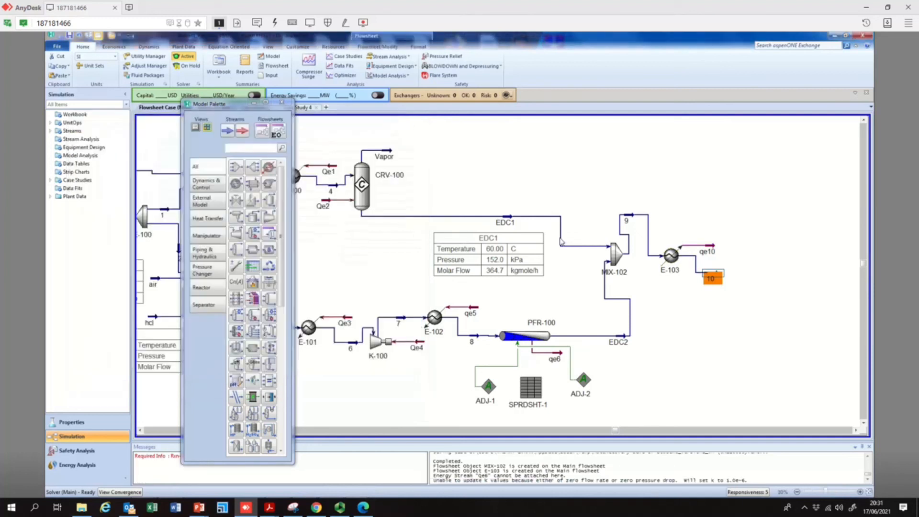
Place a separator to the right of stream 10 and open its settings
{"action": "left_click", "coordinate": [856, 431]}
{"action": "left_click", "coordinate": [855, 431]}
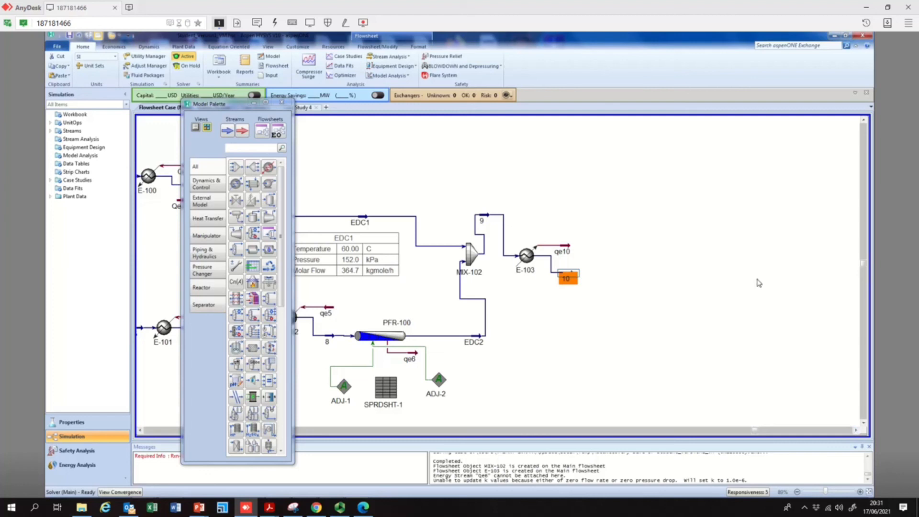
{"action": "mouse_move", "coordinate": [564, 288]}
{"action": "left_click", "coordinate": [286, 158]}
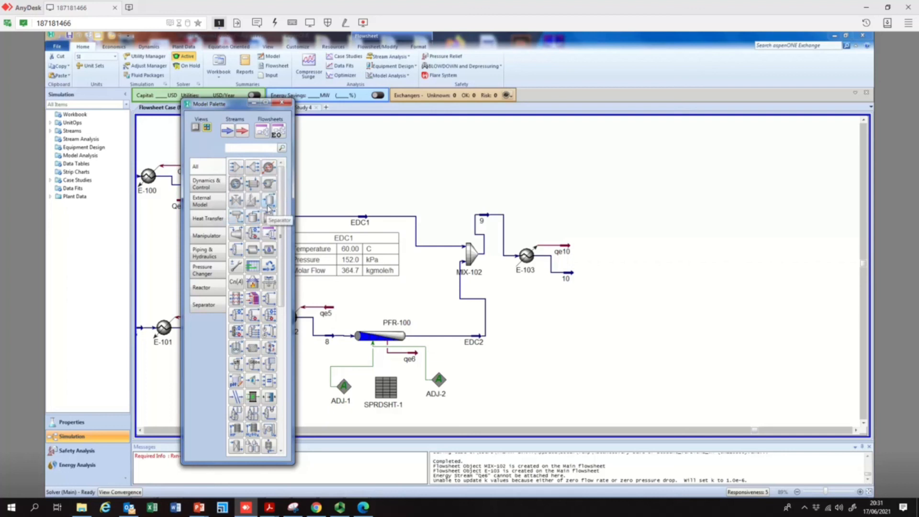
{"action": "left_click_drag", "start_coordinate": [269, 207], "coordinate": [585, 301]}
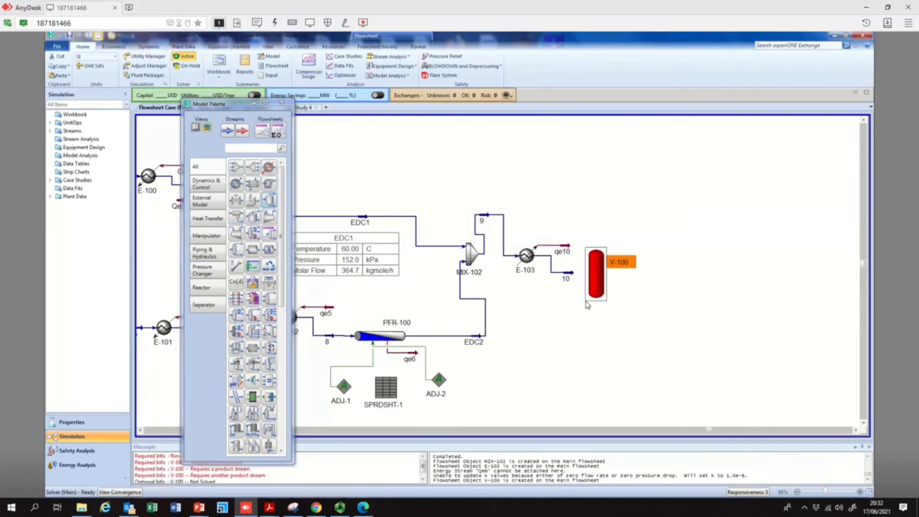
{"action": "double_click", "coordinate": [602, 274]}
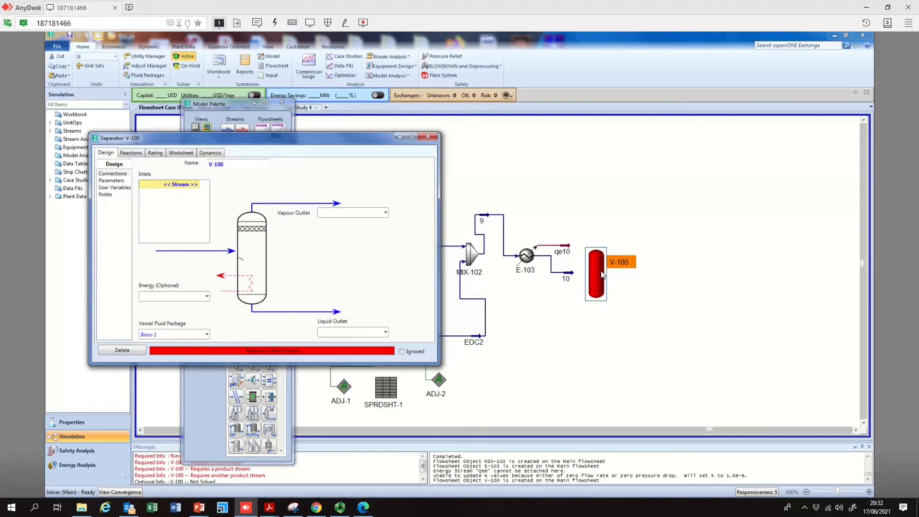
Connect stream 10 as the separator's inlet, name the vapour outlet Lights and the liquid outlet 11, then close it
{"action": "left_click", "coordinate": [198, 186]}
{"action": "left_click", "coordinate": [198, 186]}
{"action": "left_click", "coordinate": [172, 193]}
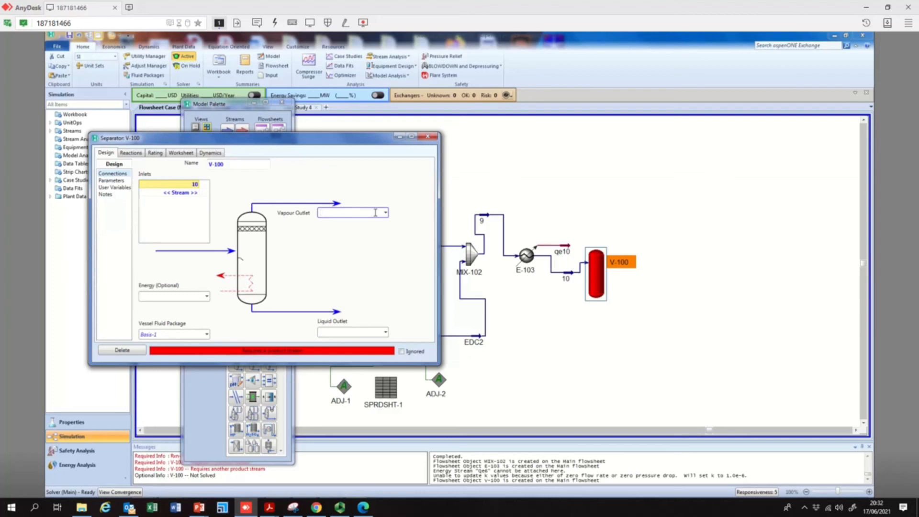
{"action": "type", "text": "Lights"}
{"action": "key", "text": "Return"}
{"action": "left_click", "coordinate": [345, 332]}
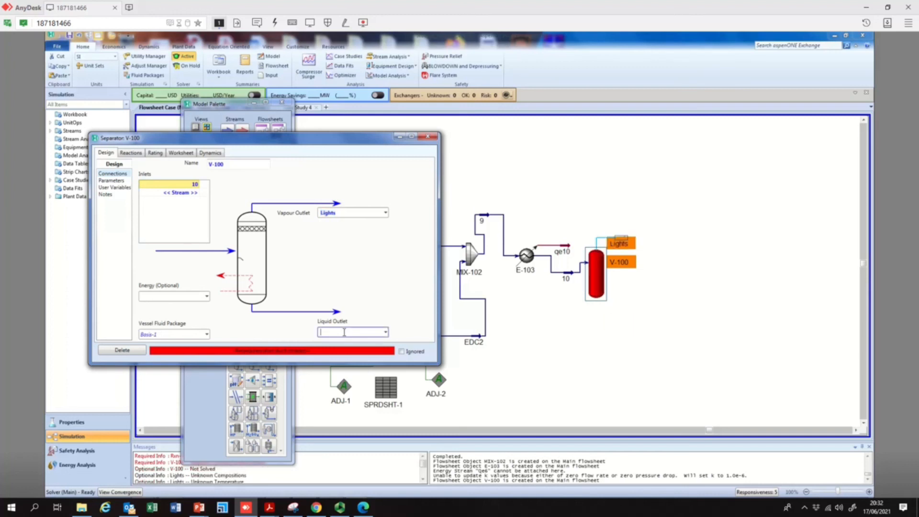
{"action": "type", "text": "11"}
{"action": "key", "text": "Return"}
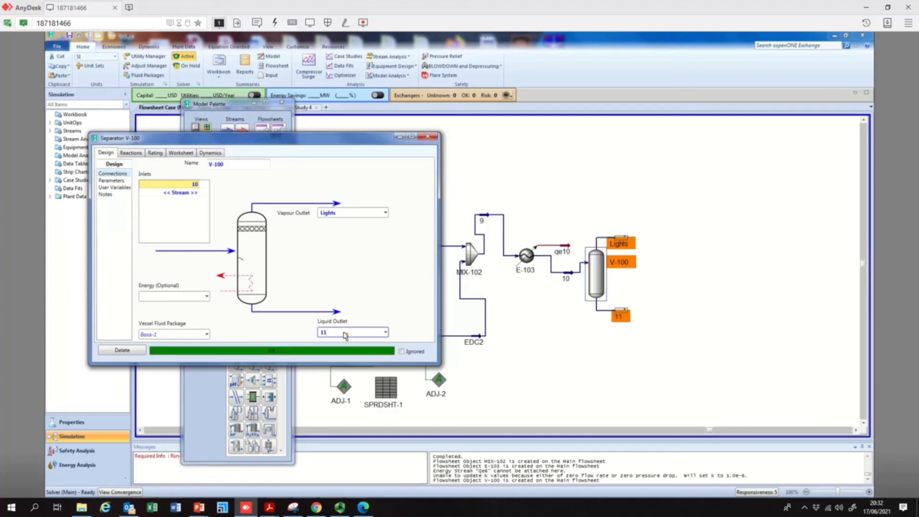
{"action": "left_click", "coordinate": [433, 140]}
Review the conditions of liquid stream 11 and the composition of vapour stream Lights
{"action": "double_click", "coordinate": [622, 316]}
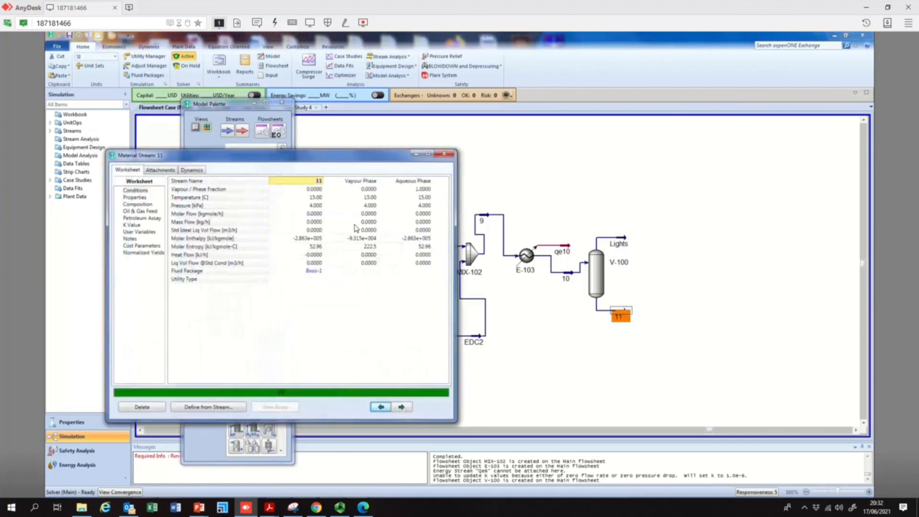
{"action": "left_click", "coordinate": [313, 198]}
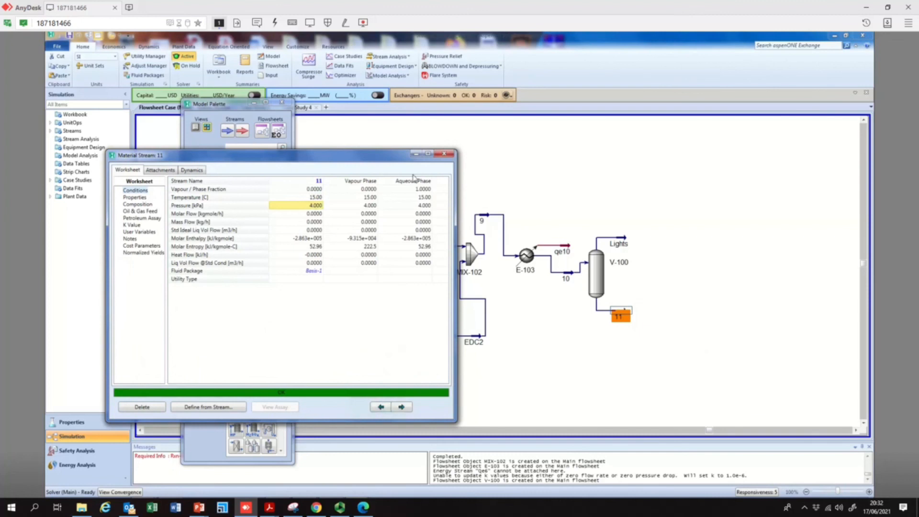
{"action": "left_click", "coordinate": [444, 154]}
{"action": "double_click", "coordinate": [619, 244]}
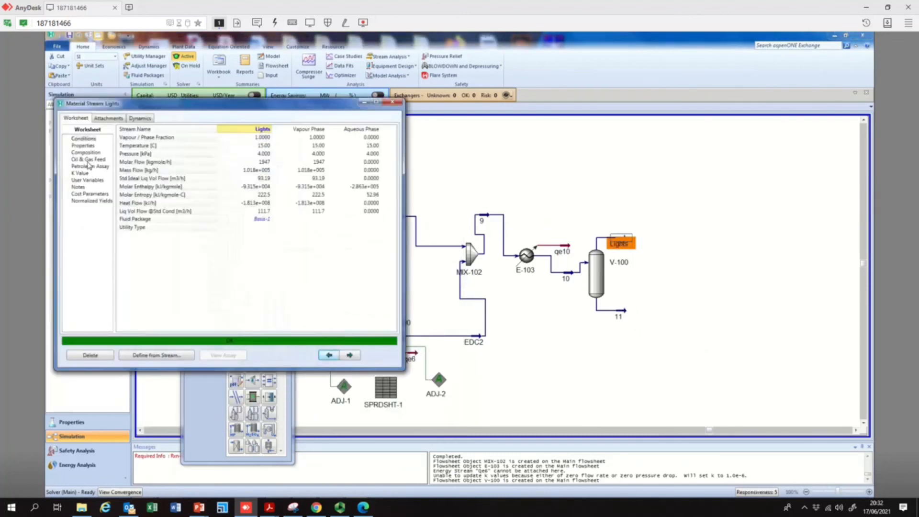
{"action": "left_click", "coordinate": [86, 153]}
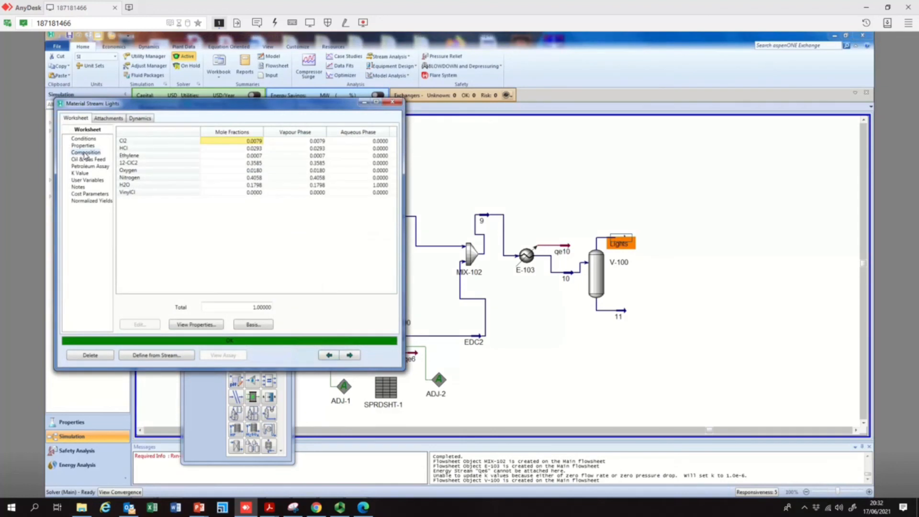
{"action": "left_click", "coordinate": [317, 157]}
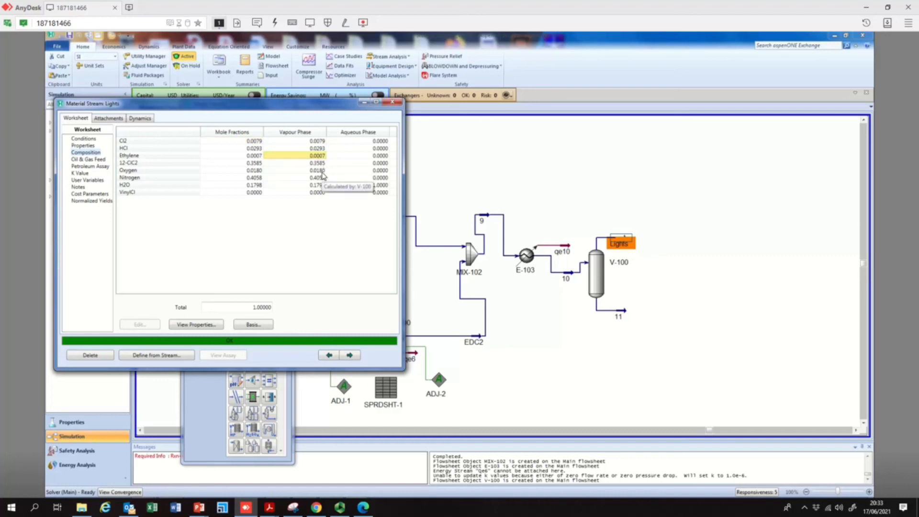
{"action": "left_click", "coordinate": [318, 178]}
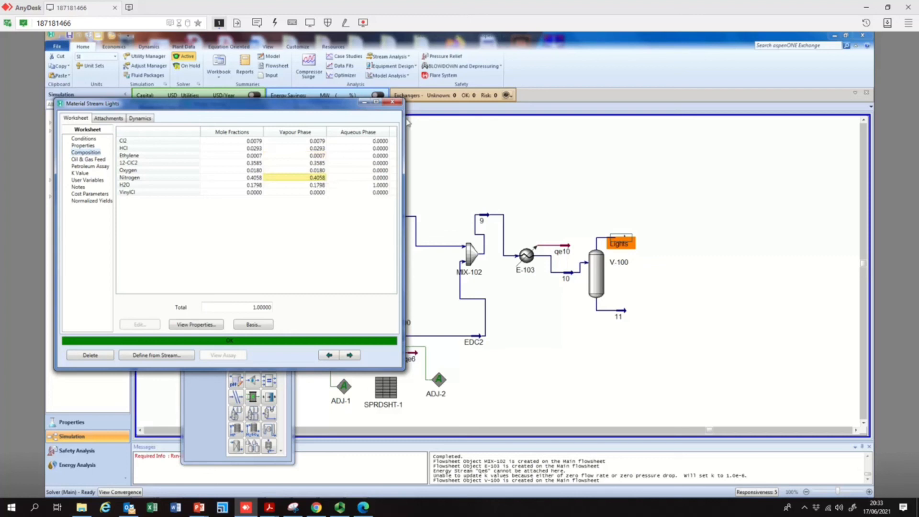
{"action": "left_click", "coordinate": [393, 102]}
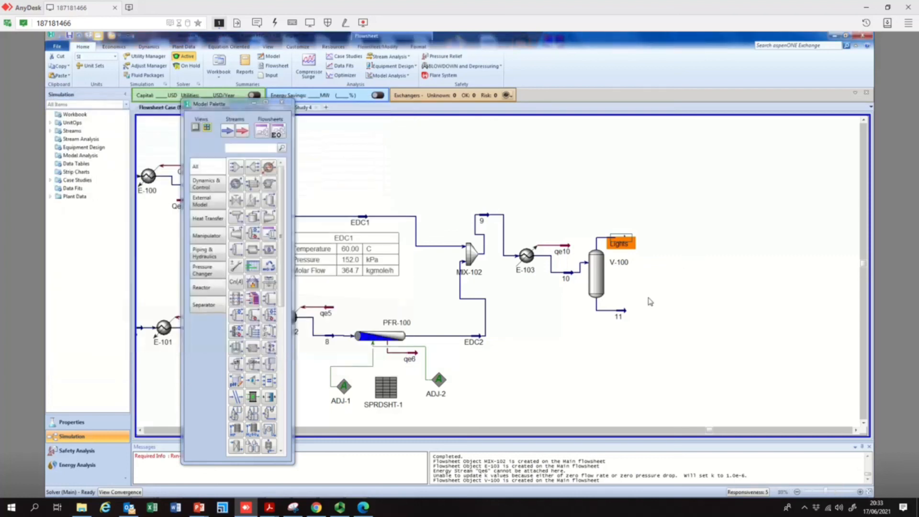
Move separator V-100 further to the right on the flowsheet
{"action": "left_click", "coordinate": [614, 323]}
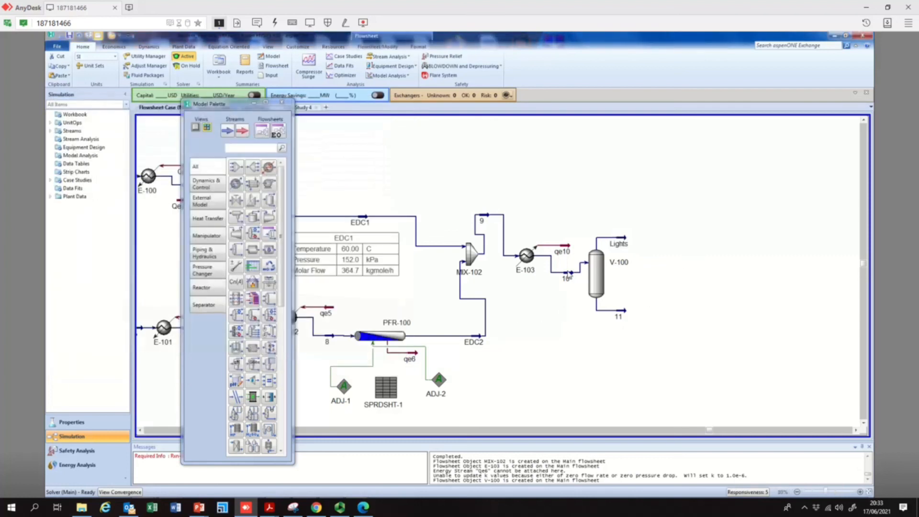
{"action": "mouse_move", "coordinate": [569, 277]}
{"action": "left_click_drag", "start_coordinate": [615, 277], "coordinate": [694, 272]}
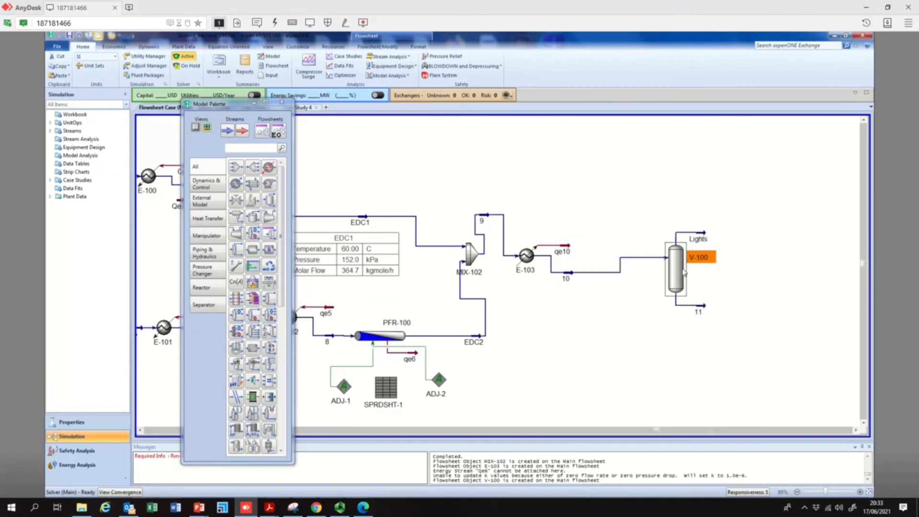
Display the conditions table for stream 10 and move it below the stream
{"action": "left_click", "coordinate": [565, 277]}
{"action": "right_click", "coordinate": [565, 277]}
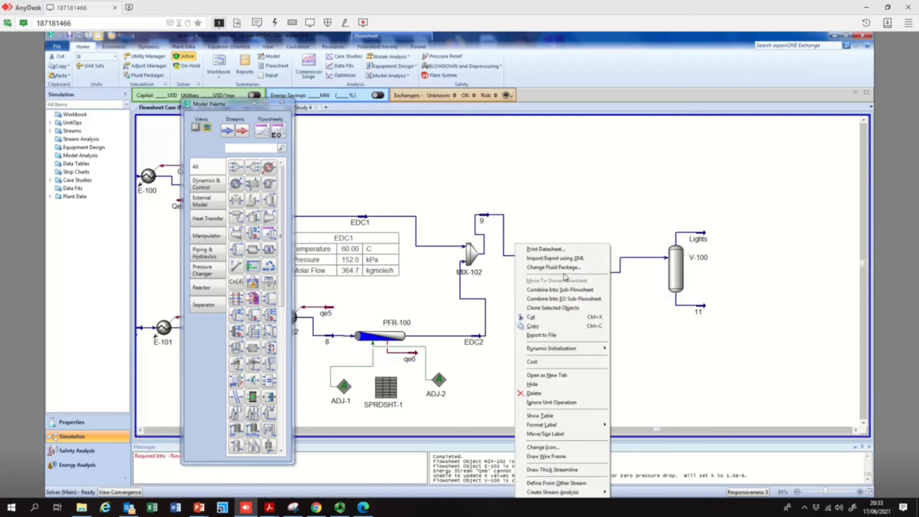
{"action": "left_click", "coordinate": [565, 416]}
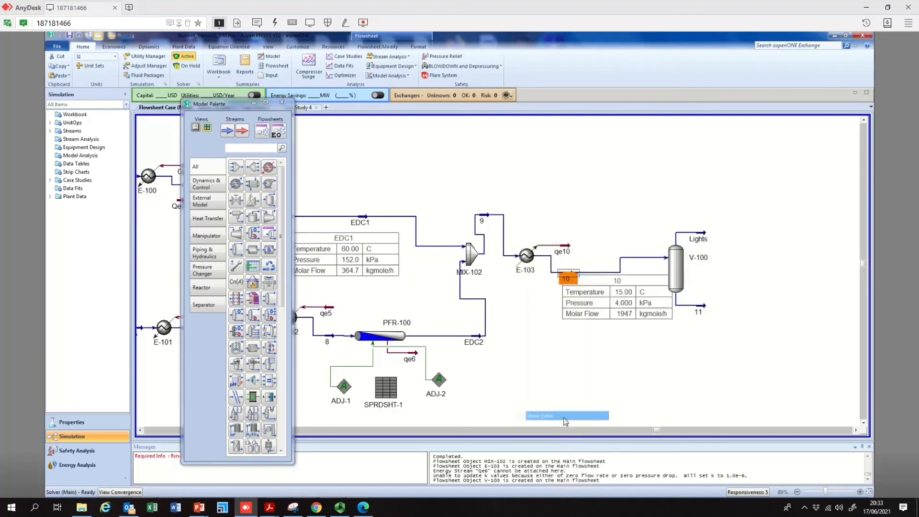
{"action": "left_click", "coordinate": [611, 324]}
{"action": "left_click_drag", "start_coordinate": [610, 324], "coordinate": [578, 351]}
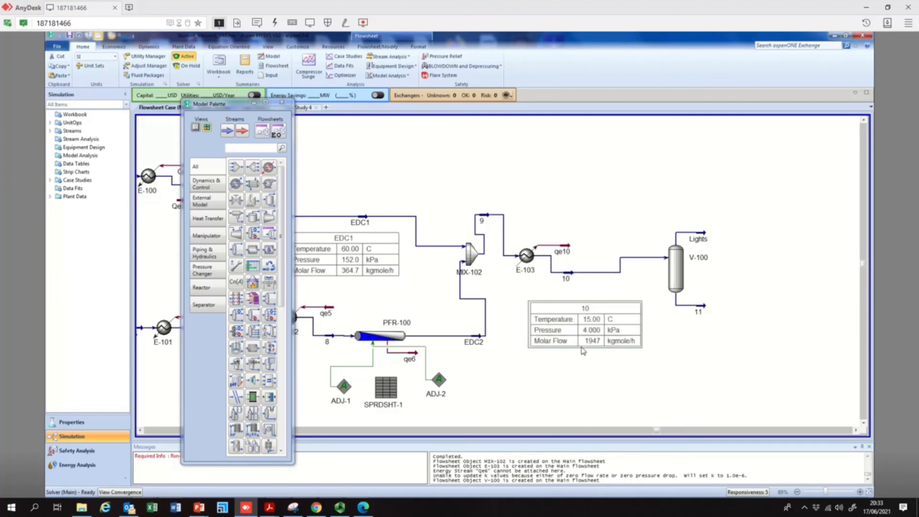
Add the Master Comp Mole Frac of 12-C1C2 to stream 10's table and reposition the table
{"action": "right_click", "coordinate": [574, 318]}
{"action": "double_click", "coordinate": [577, 312]}
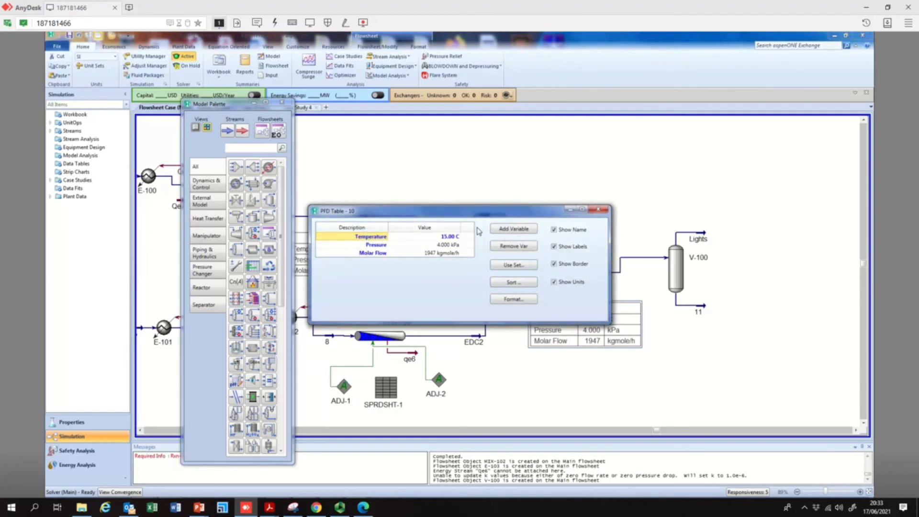
{"action": "left_click", "coordinate": [509, 230]}
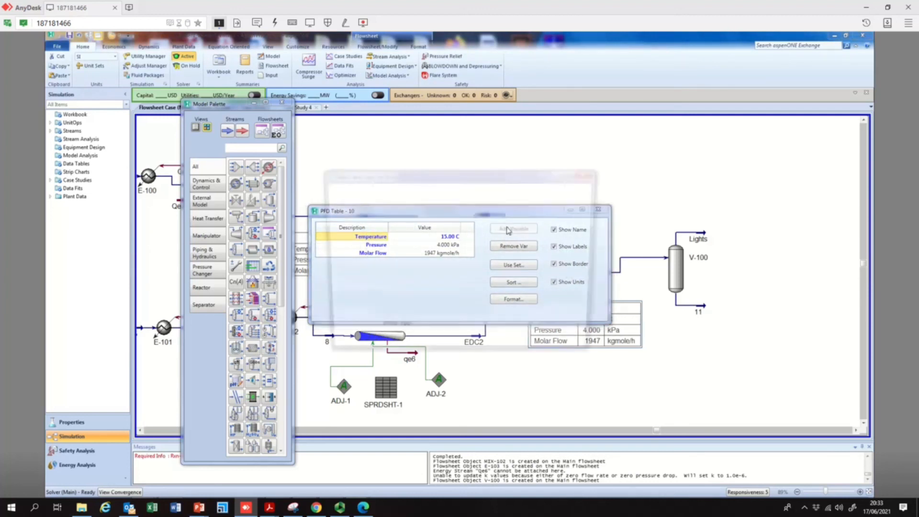
{"action": "left_click", "coordinate": [359, 239]}
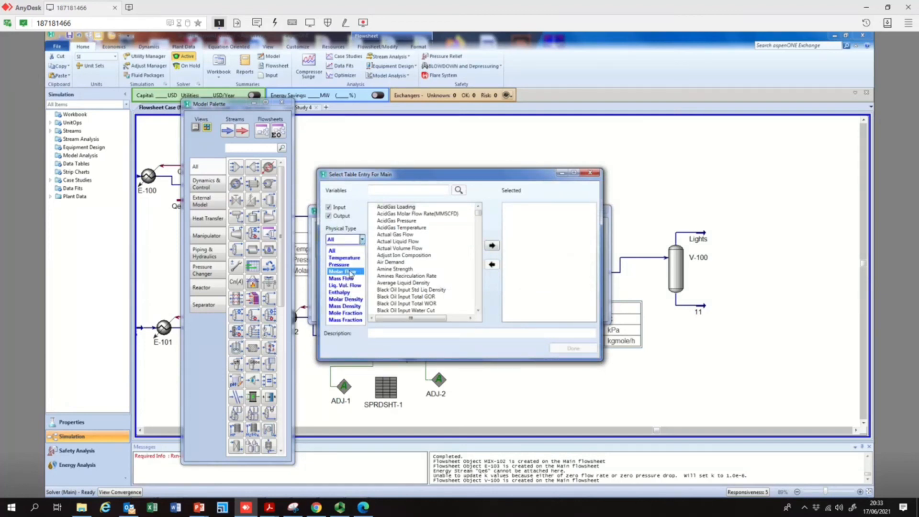
{"action": "left_click", "coordinate": [352, 274]}
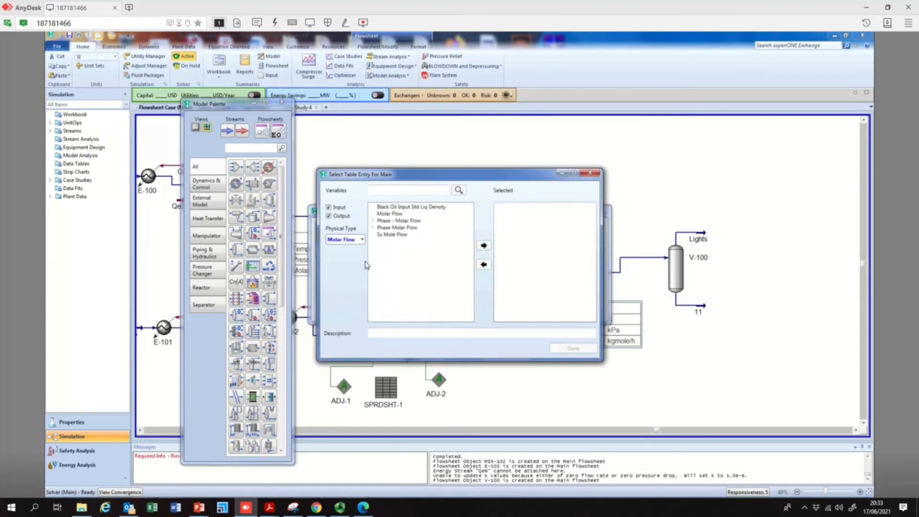
{"action": "left_click", "coordinate": [373, 228]}
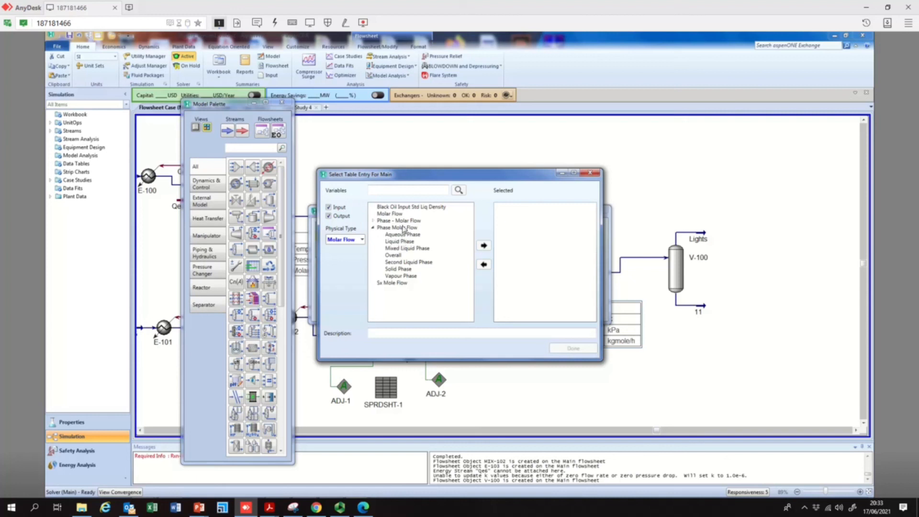
{"action": "left_click", "coordinate": [362, 240]}
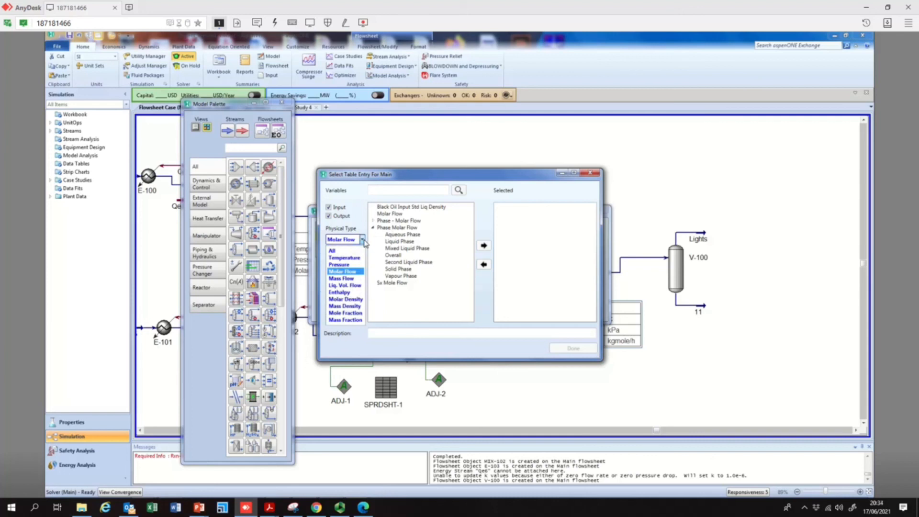
{"action": "left_click", "coordinate": [352, 313]}
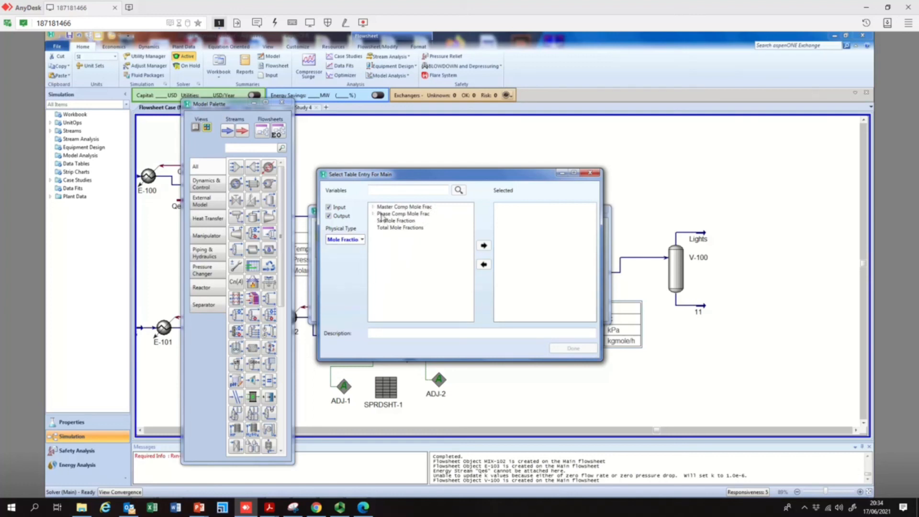
{"action": "left_click", "coordinate": [374, 214]}
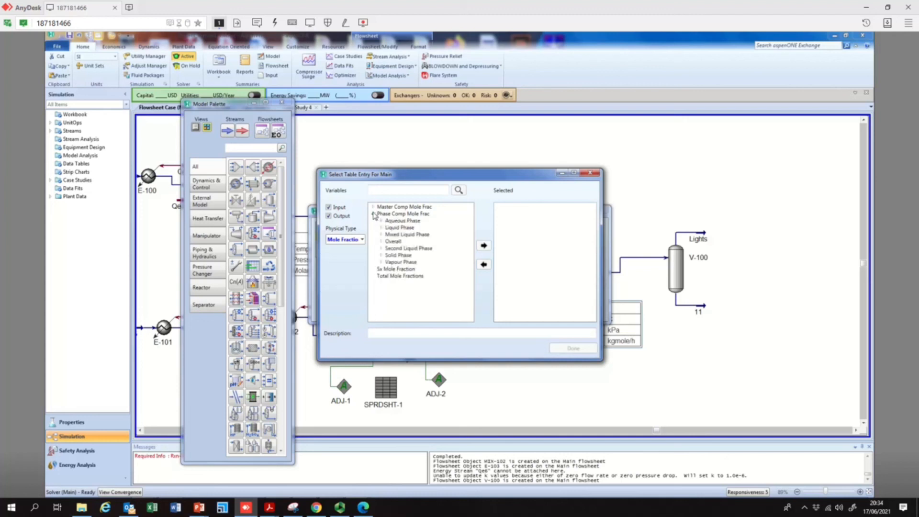
{"action": "left_click", "coordinate": [374, 208]}
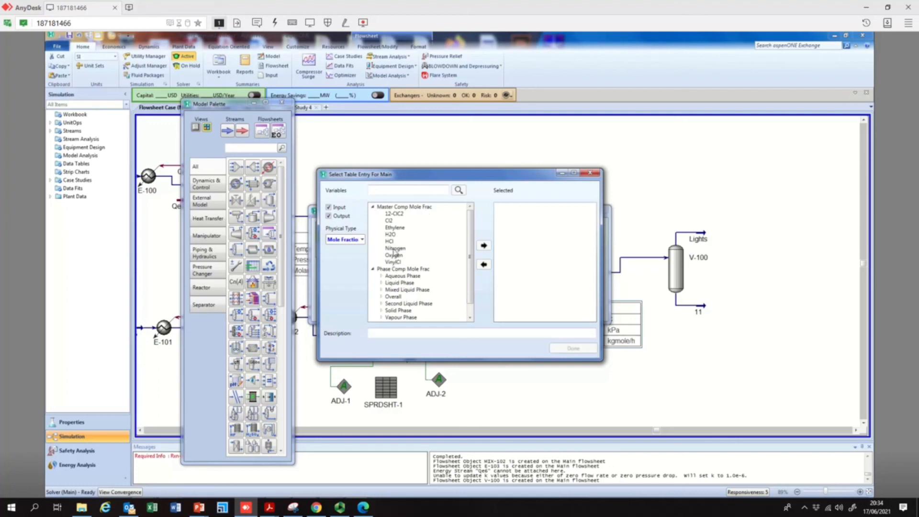
{"action": "left_click", "coordinate": [397, 216]}
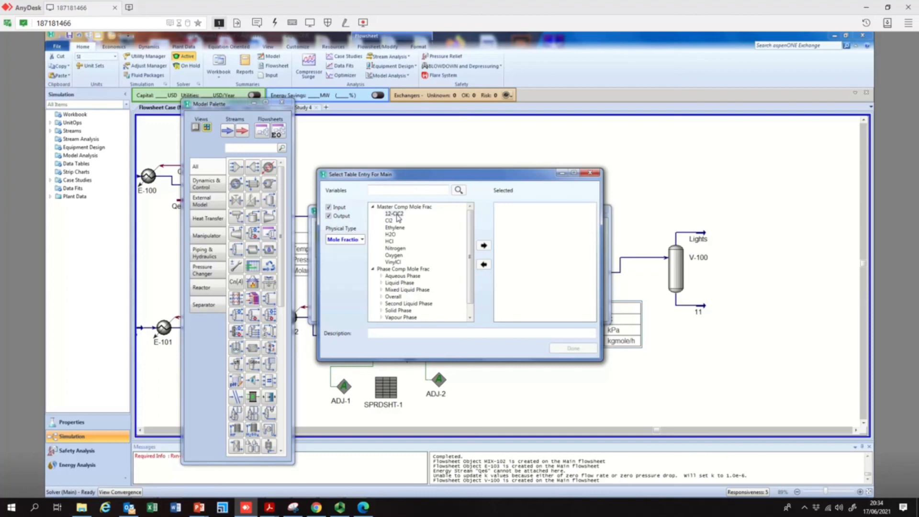
{"action": "left_click", "coordinate": [485, 246]}
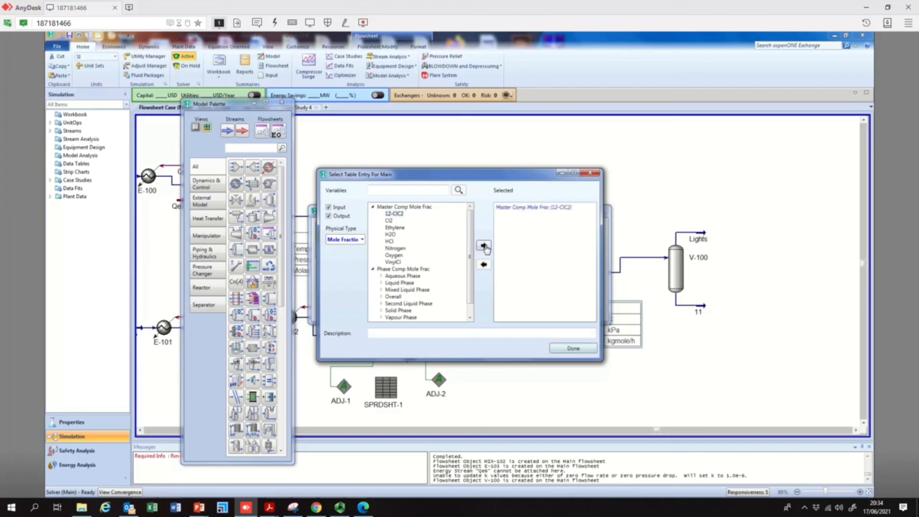
{"action": "left_click", "coordinate": [574, 348]}
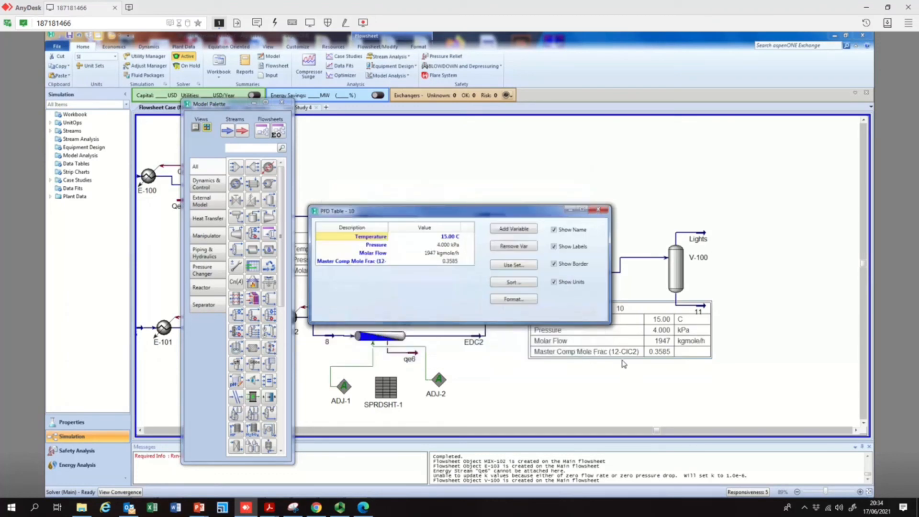
{"action": "left_click", "coordinate": [599, 209]}
{"action": "left_click_drag", "start_coordinate": [607, 306], "coordinate": [572, 301]}
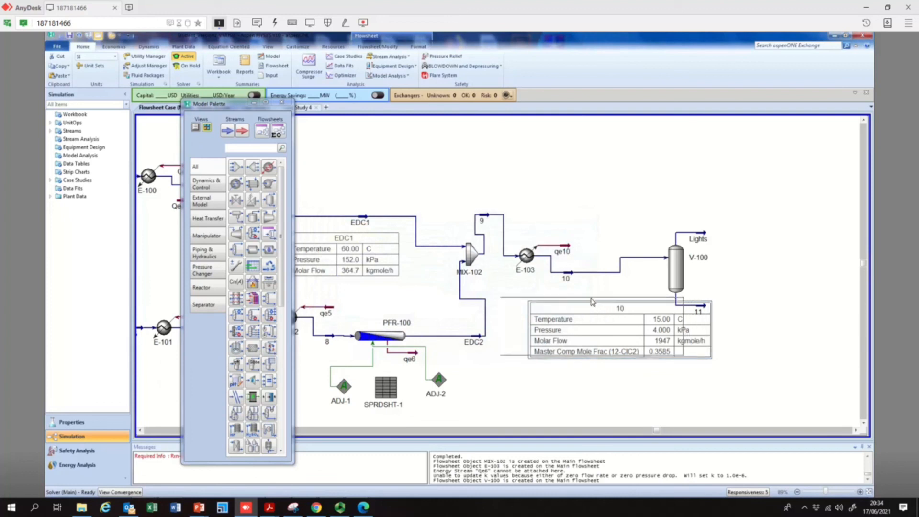
Extend liquid stream 11 to the right and display its conditions table
{"action": "left_click_drag", "start_coordinate": [704, 310], "coordinate": [725, 309]}
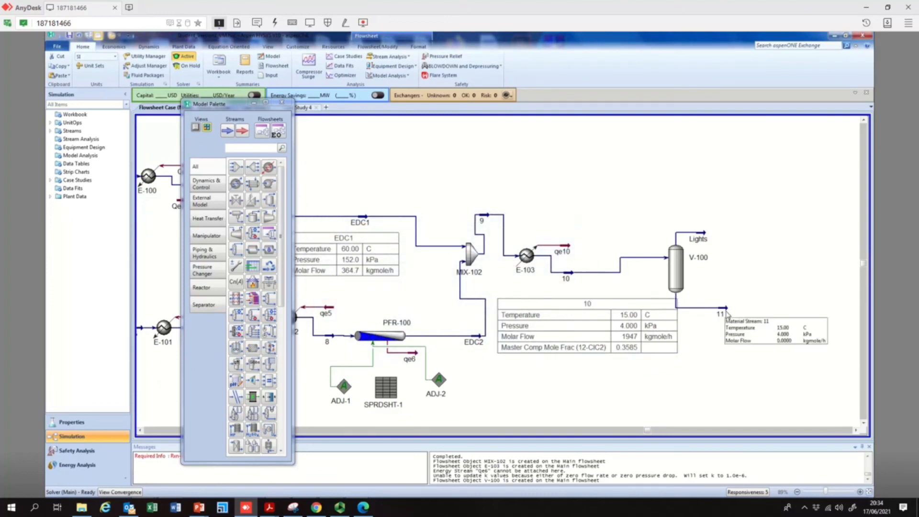
{"action": "right_click", "coordinate": [726, 312]}
{"action": "key", "text": "Escape"}
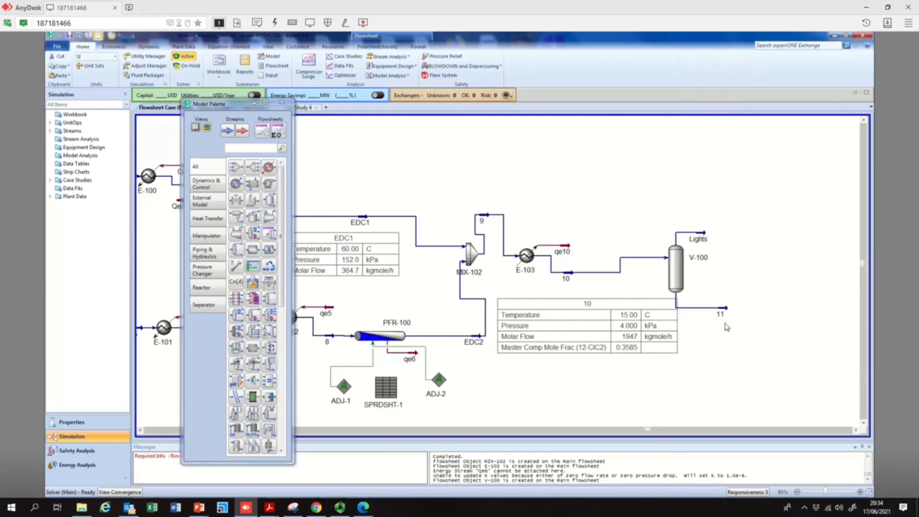
{"action": "right_click", "coordinate": [725, 311]}
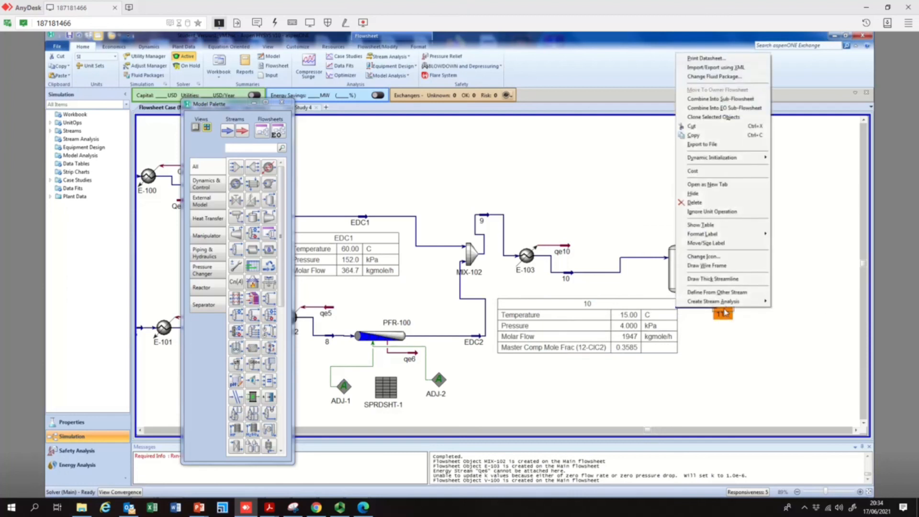
{"action": "left_click", "coordinate": [718, 225]}
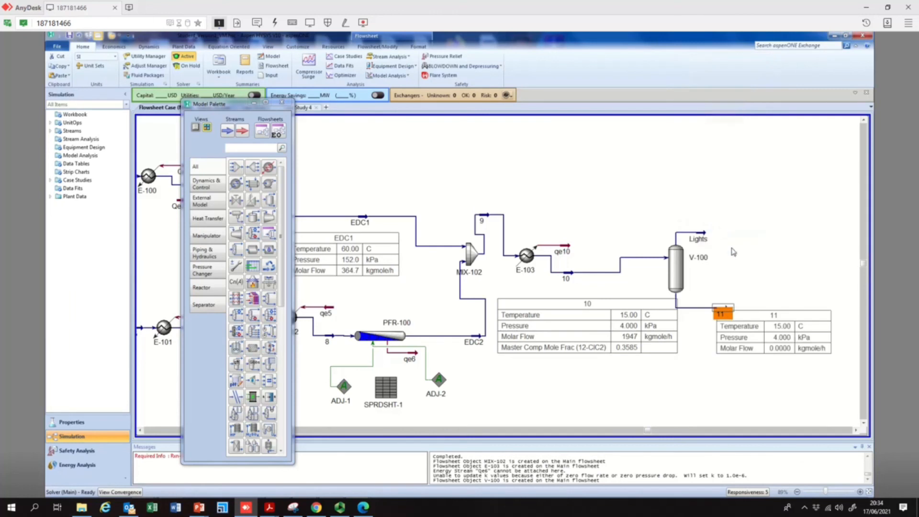
Add the Master Comp Mole Frac of 12-C1C2 to stream 11's table and move the table lower
{"action": "double_click", "coordinate": [777, 327]}
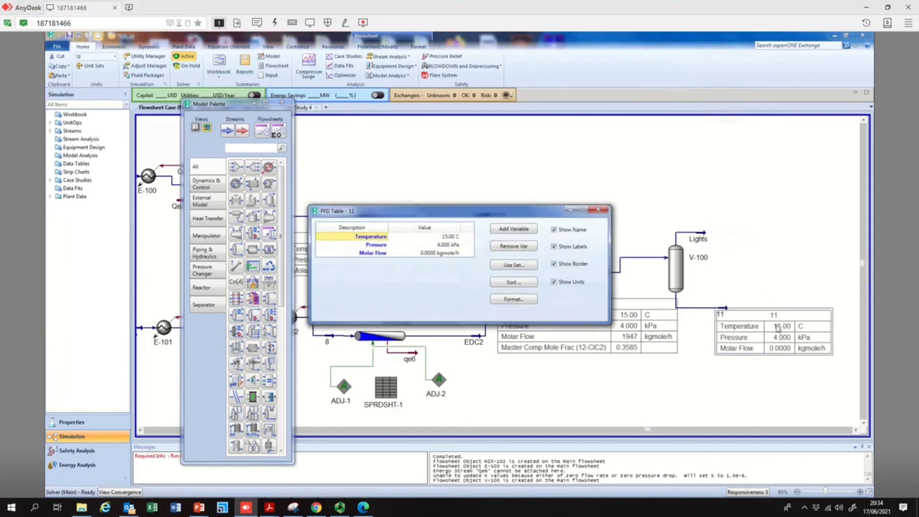
{"action": "left_click", "coordinate": [529, 234]}
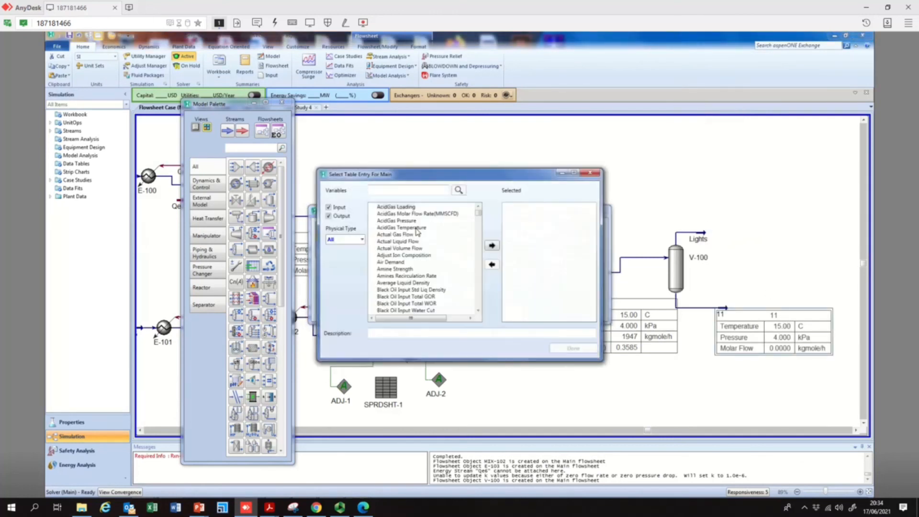
{"action": "left_click", "coordinate": [357, 241]}
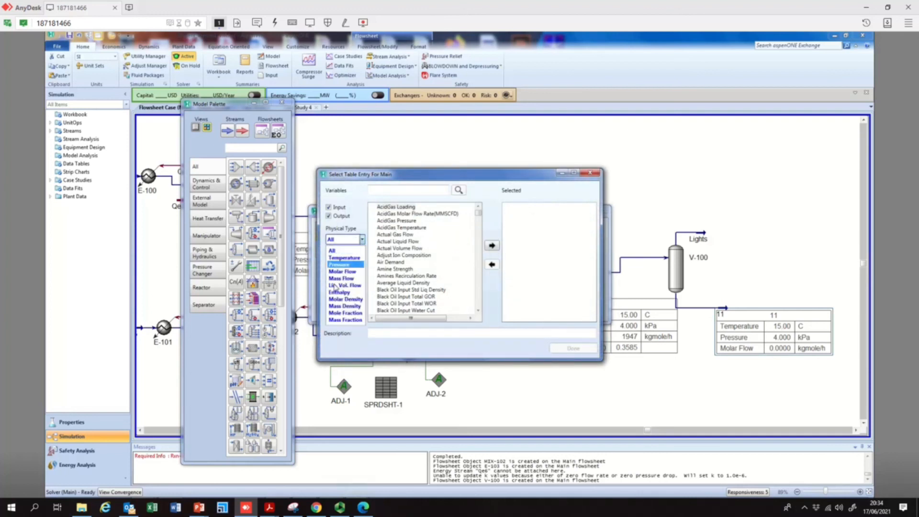
{"action": "left_click", "coordinate": [343, 313]}
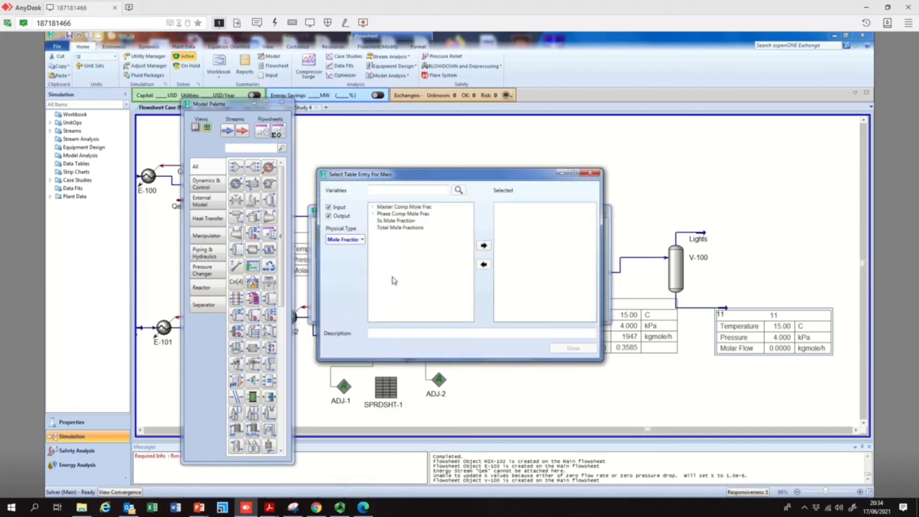
{"action": "left_click", "coordinate": [374, 209]}
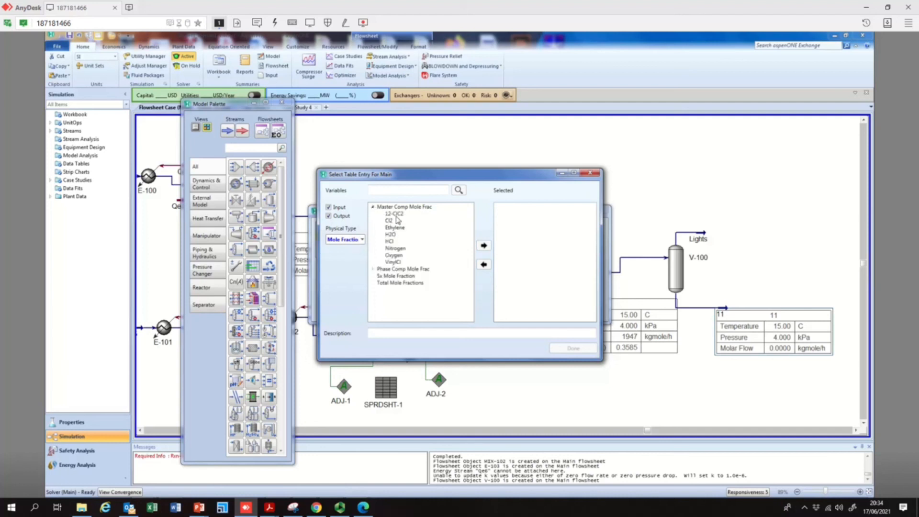
{"action": "left_click", "coordinate": [484, 246]}
{"action": "left_click", "coordinate": [573, 348]}
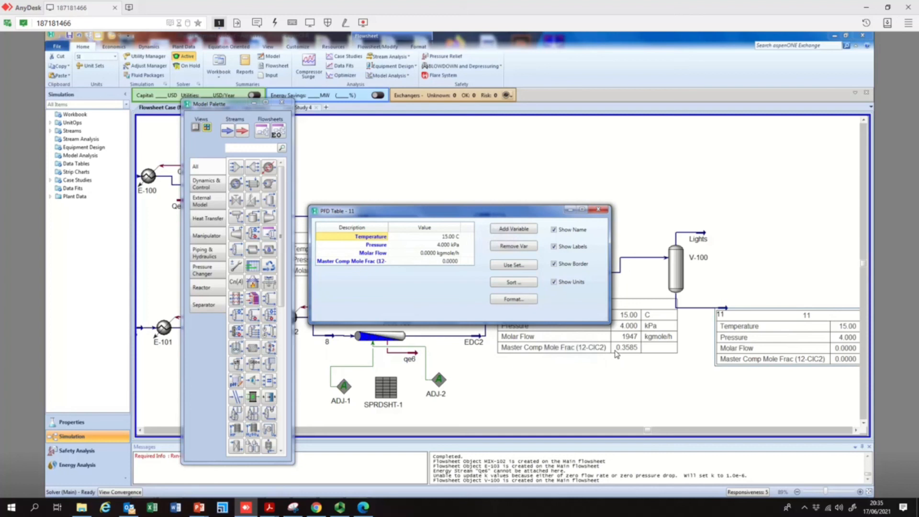
{"action": "left_click", "coordinate": [599, 211]}
{"action": "left_click_drag", "start_coordinate": [753, 314], "coordinate": [710, 361]}
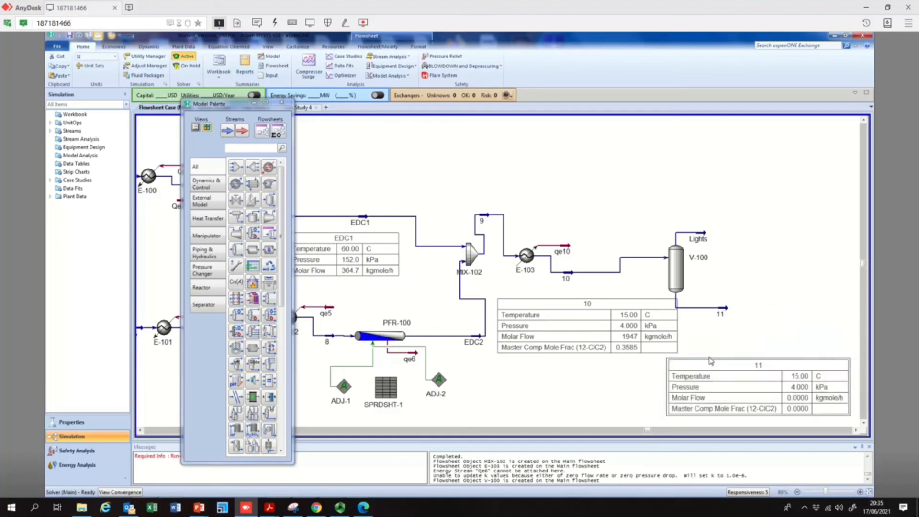
Attach a new energy stream named Qe11 to separator V-100
{"action": "double_click", "coordinate": [678, 277]}
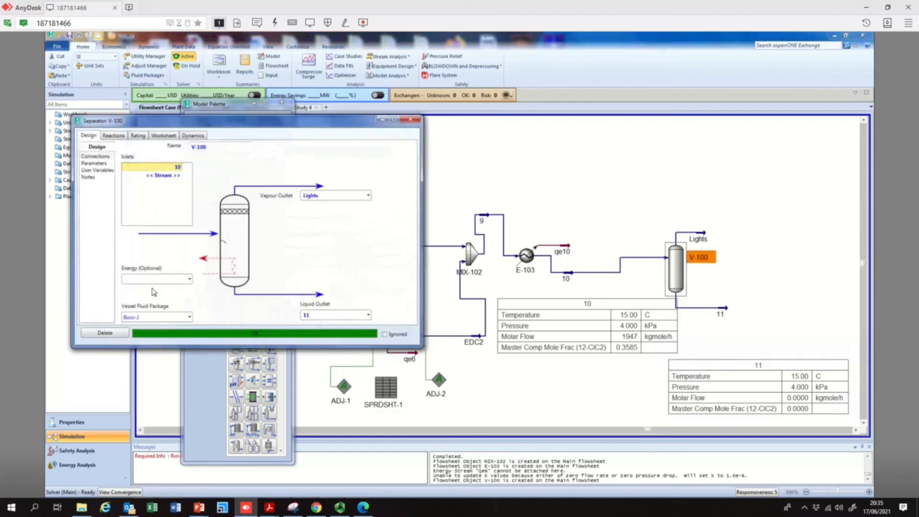
{"action": "type", "text": "Qe11"}
{"action": "key", "text": "Return"}
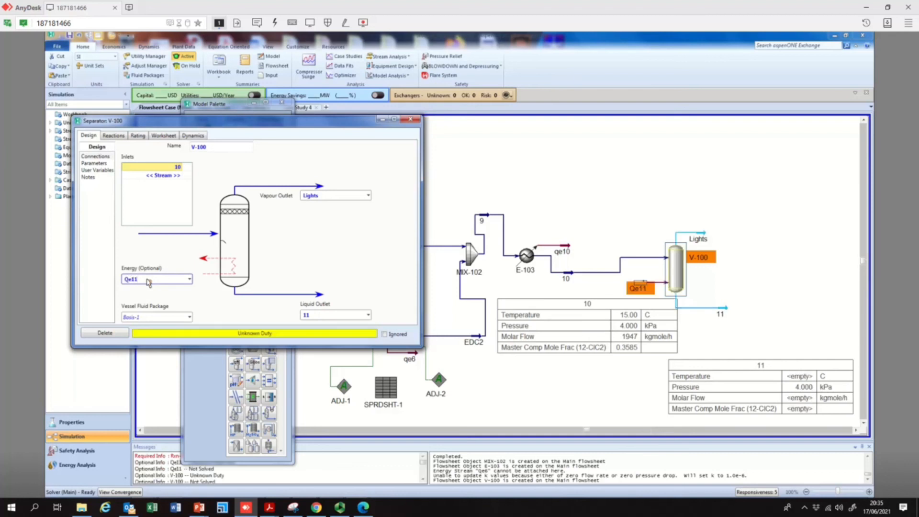
{"action": "left_click", "coordinate": [410, 119]}
Set the temperature of stream 11 to 15 °C
{"action": "double_click", "coordinate": [722, 312]}
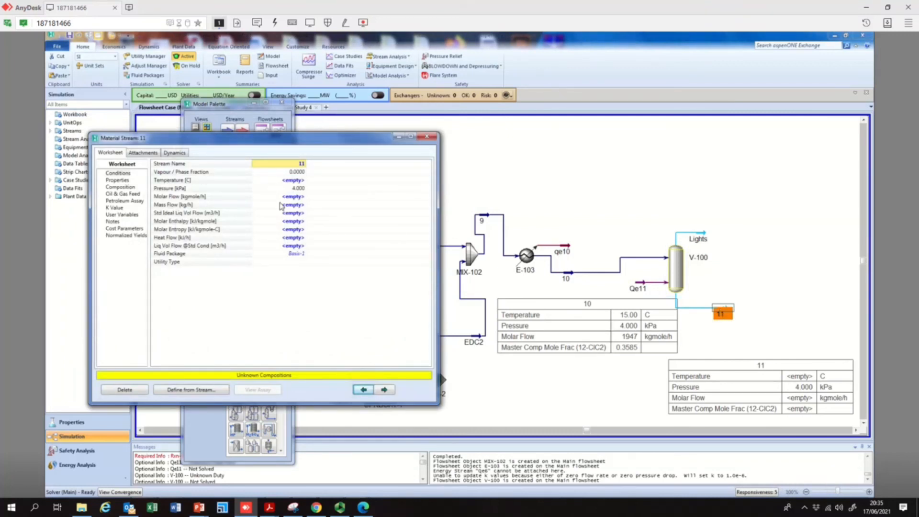
{"action": "left_click", "coordinate": [294, 180]}
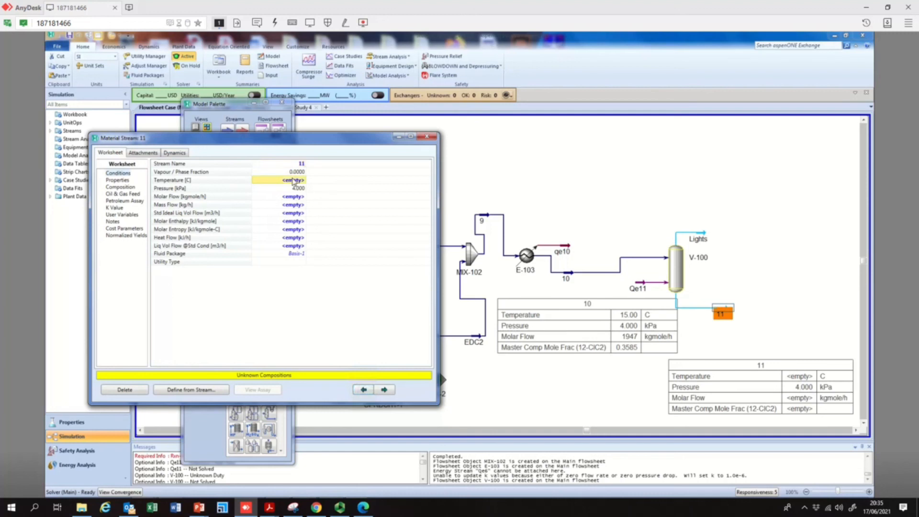
{"action": "type", "text": "15"}
{"action": "key", "text": "Return"}
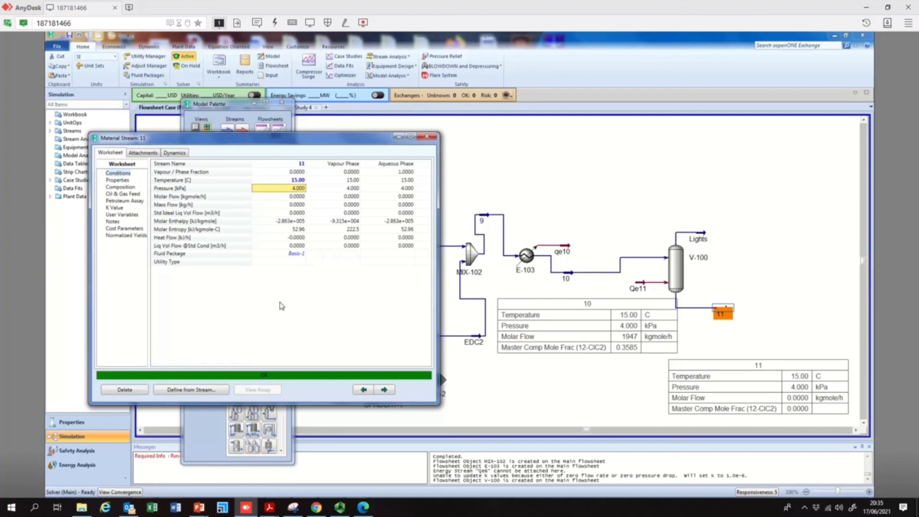
{"action": "left_click", "coordinate": [429, 137]}
Review the Lights stream and display its conditions table on the flowsheet
{"action": "double_click", "coordinate": [702, 238]}
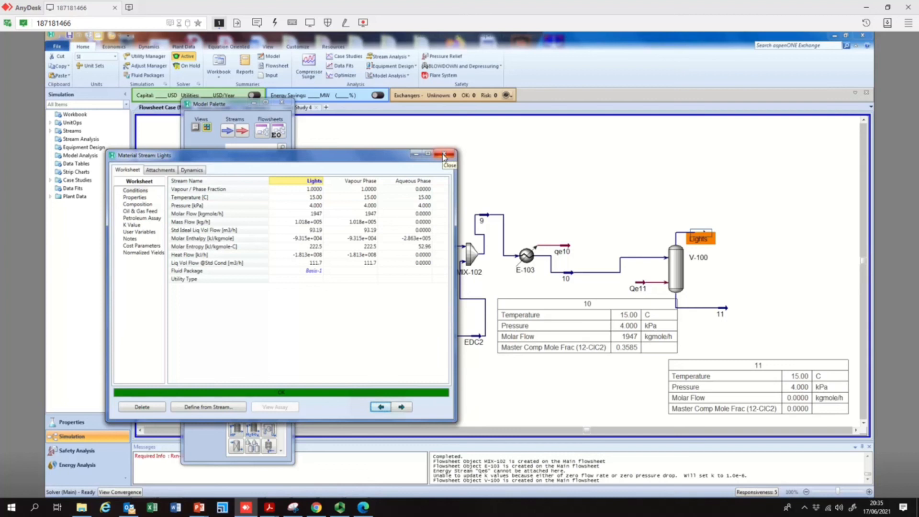
{"action": "left_click", "coordinate": [445, 155]}
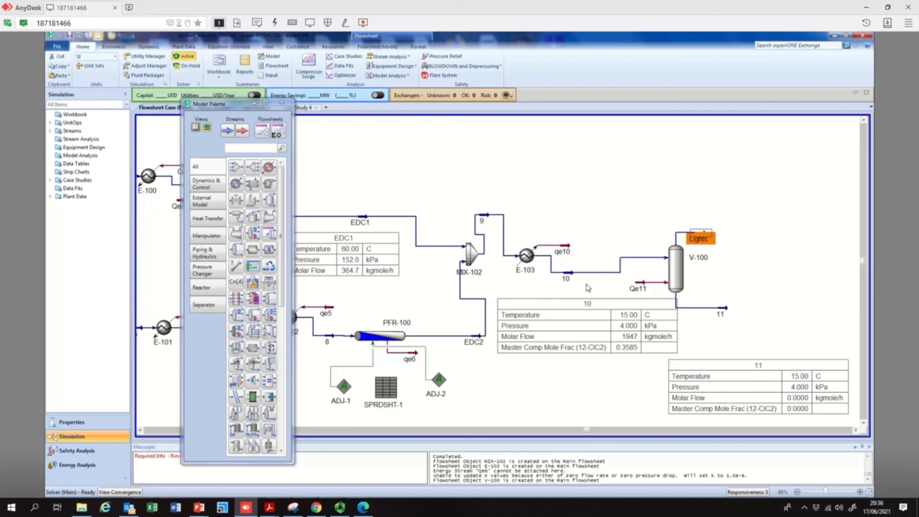
{"action": "right_click", "coordinate": [677, 269]}
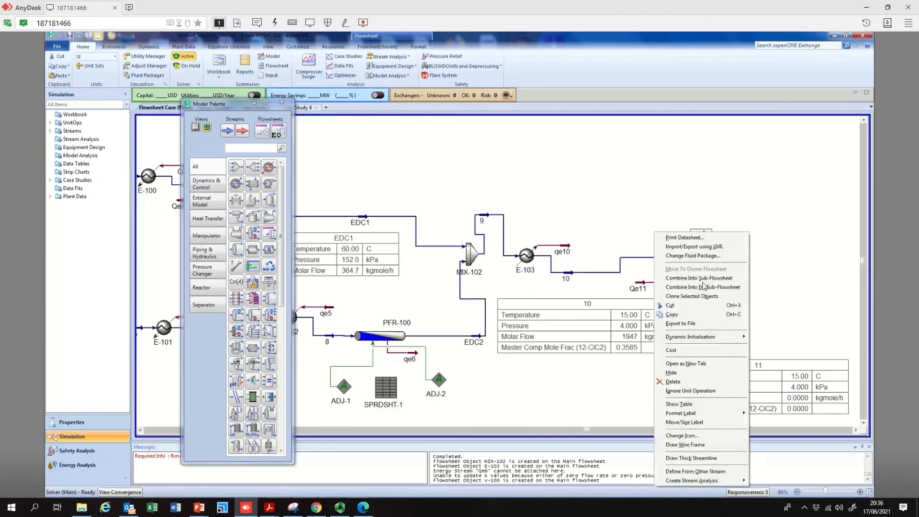
{"action": "left_click", "coordinate": [690, 404]}
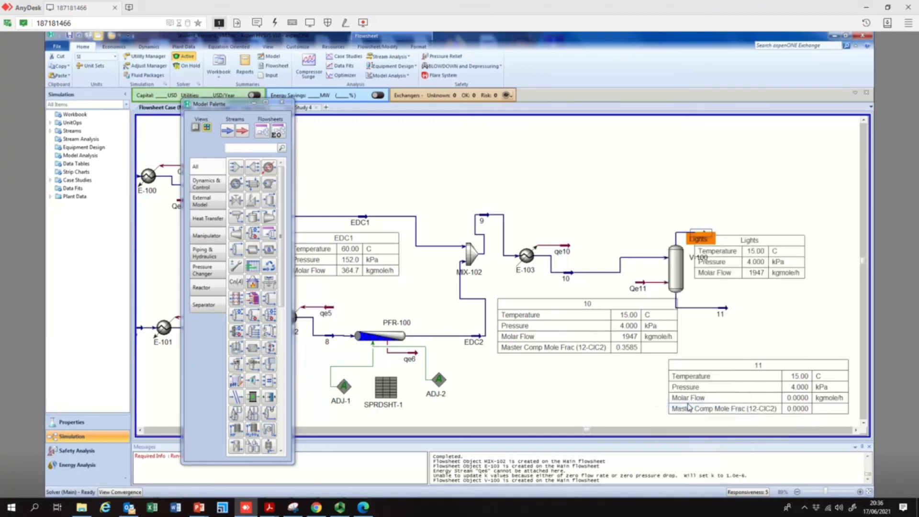
Move the Lights table above the separator and review stream 10's conditions worksheet
{"action": "left_click_drag", "start_coordinate": [778, 243], "coordinate": [768, 174]}
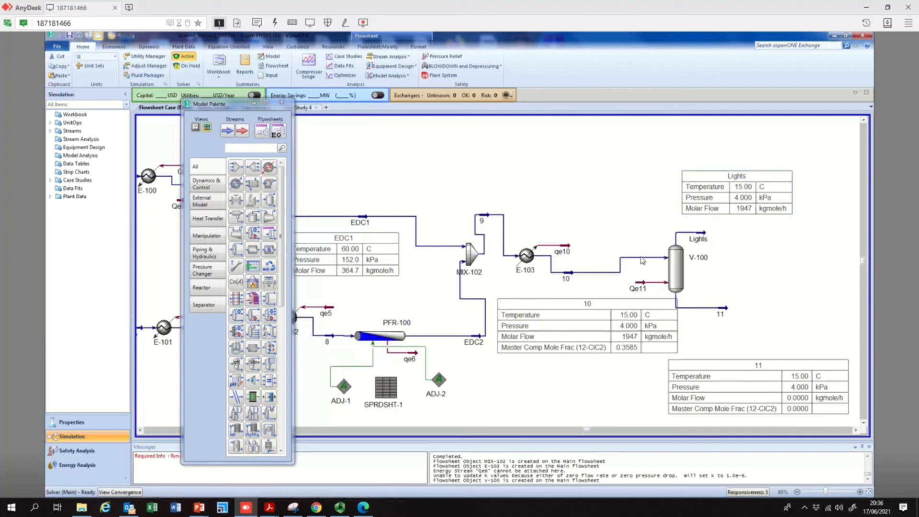
{"action": "double_click", "coordinate": [566, 277]}
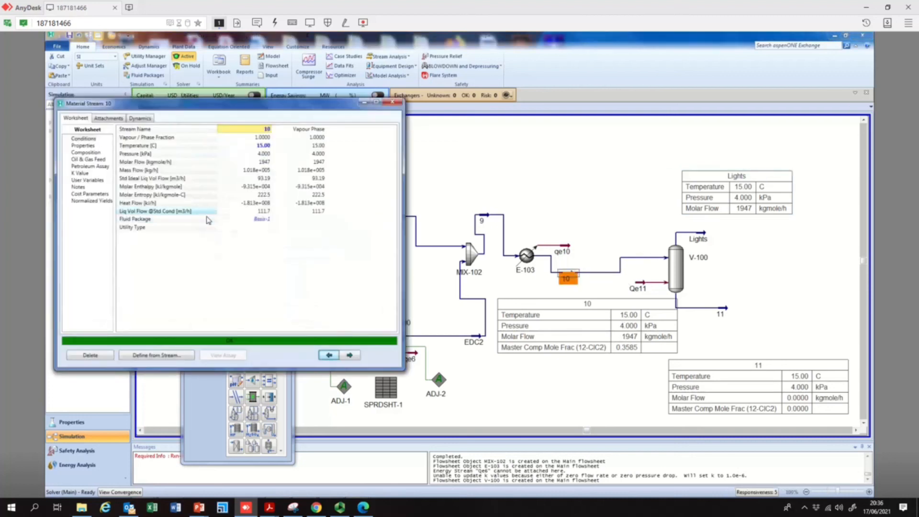
{"action": "left_click", "coordinate": [262, 154]}
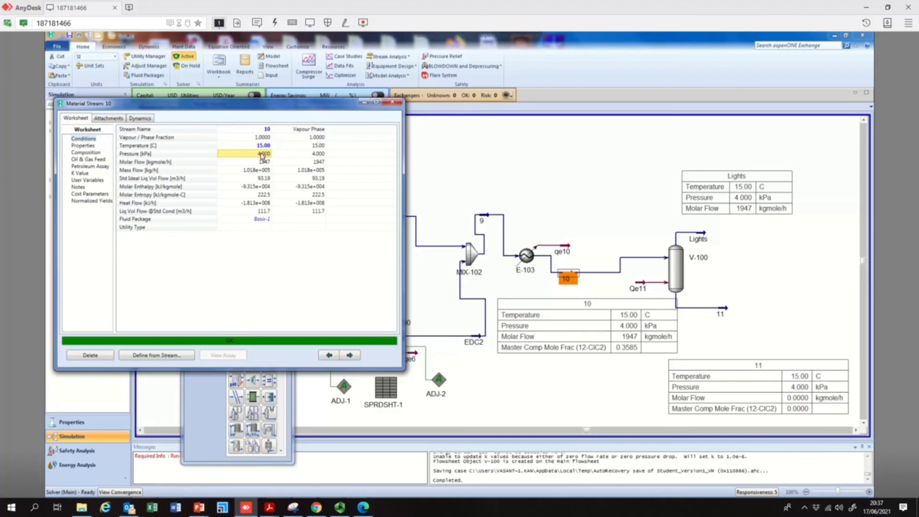
{"action": "left_click", "coordinate": [392, 104]}
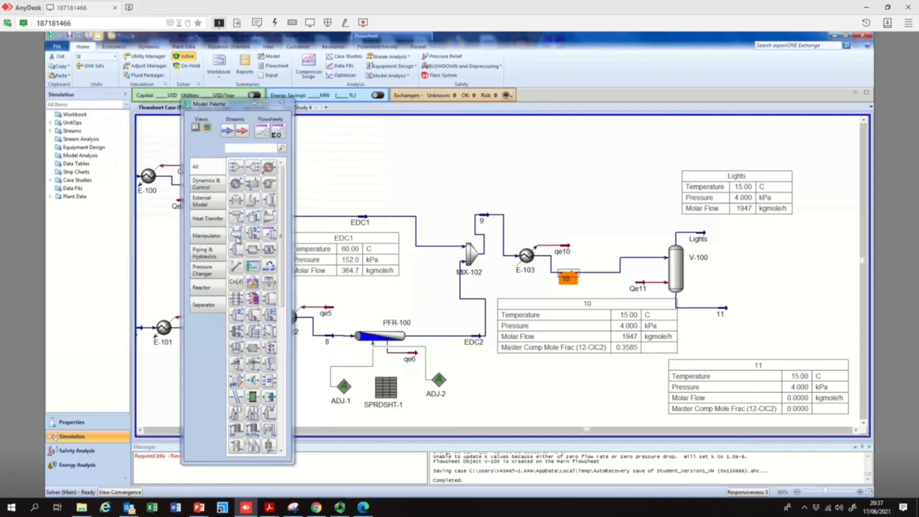
Open separator V-100 and review its connections, reactions, parameters and notes pages
{"action": "left_click", "coordinate": [204, 305]}
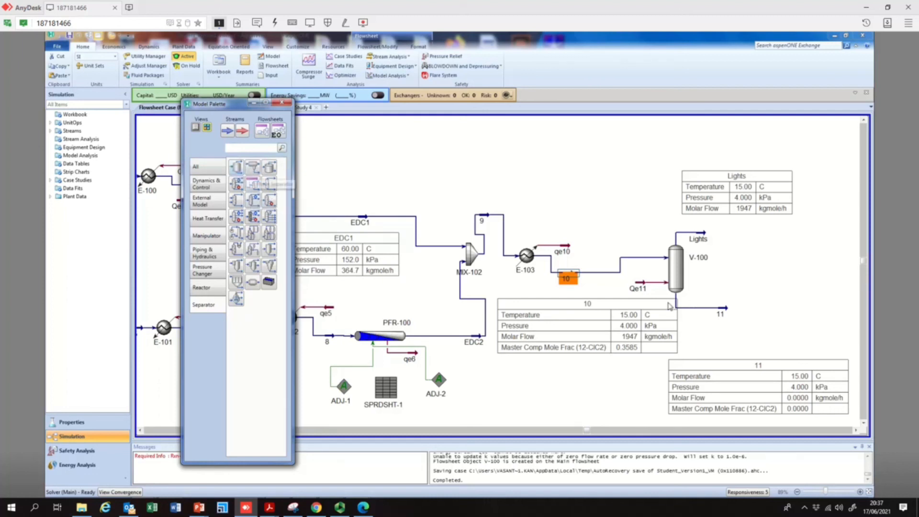
{"action": "left_click", "coordinate": [677, 267]}
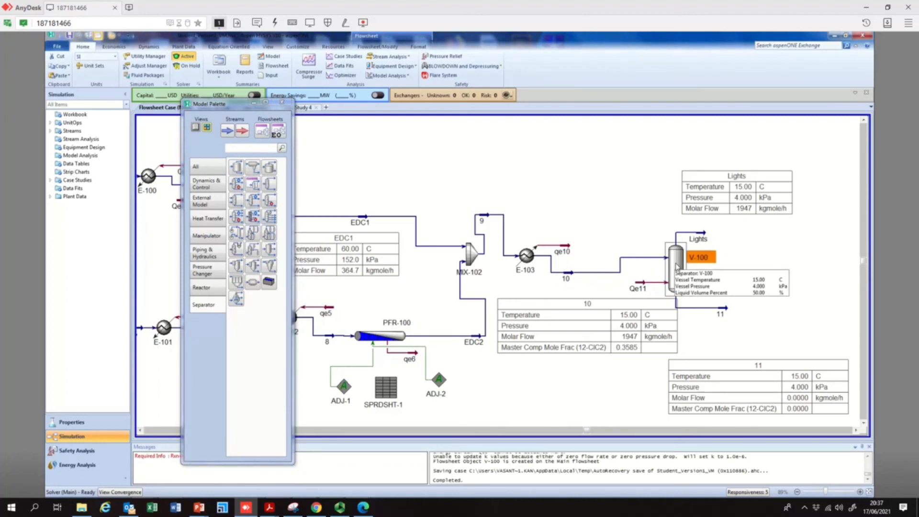
{"action": "double_click", "coordinate": [675, 277]}
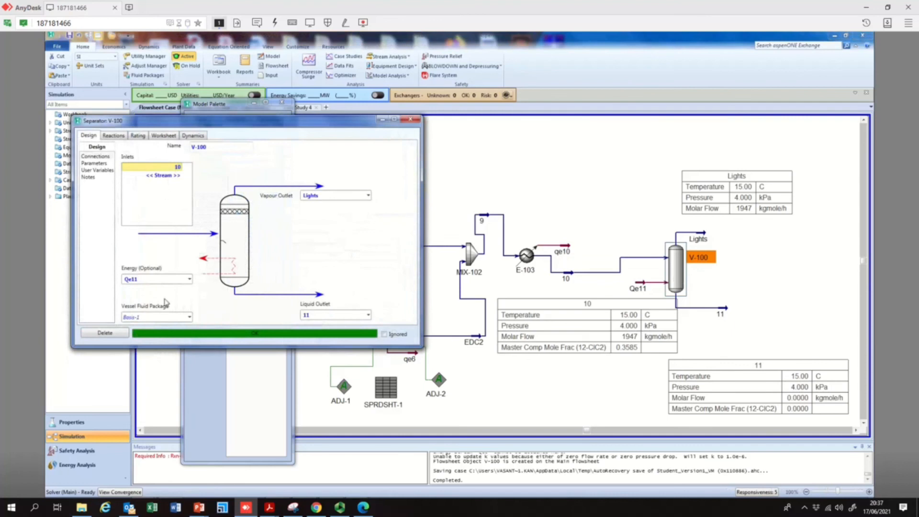
{"action": "left_click", "coordinate": [113, 137]}
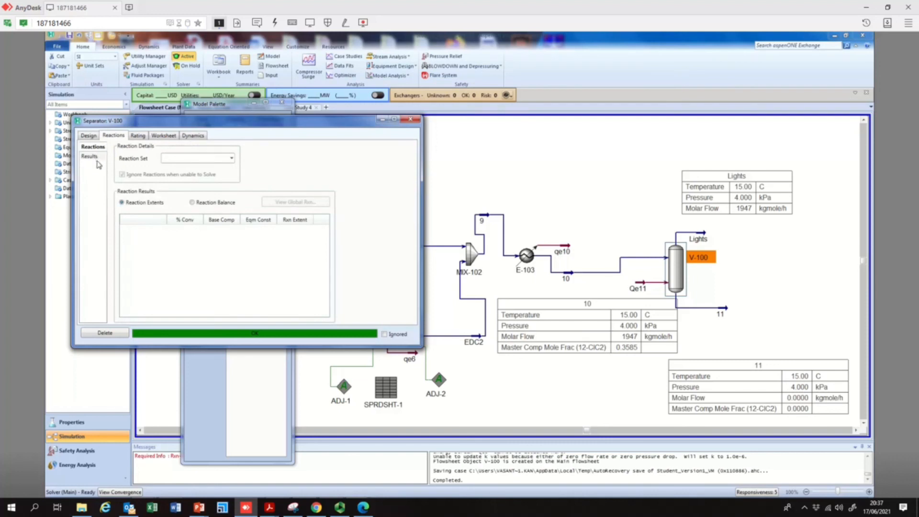
{"action": "left_click", "coordinate": [87, 137]}
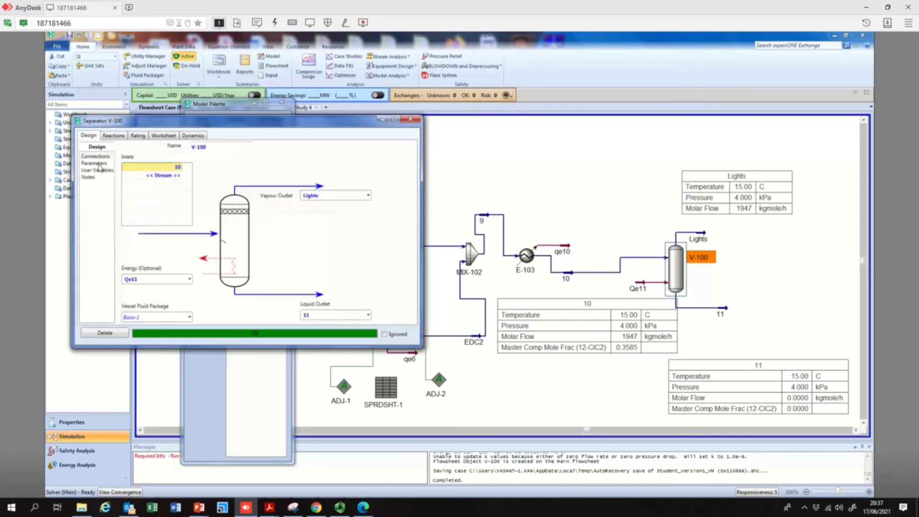
{"action": "left_click", "coordinate": [98, 164]}
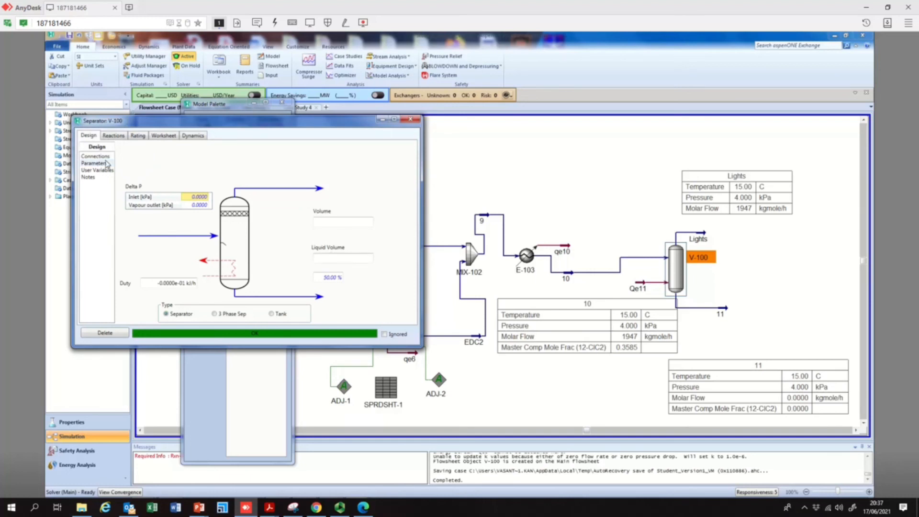
{"action": "left_click", "coordinate": [91, 178]}
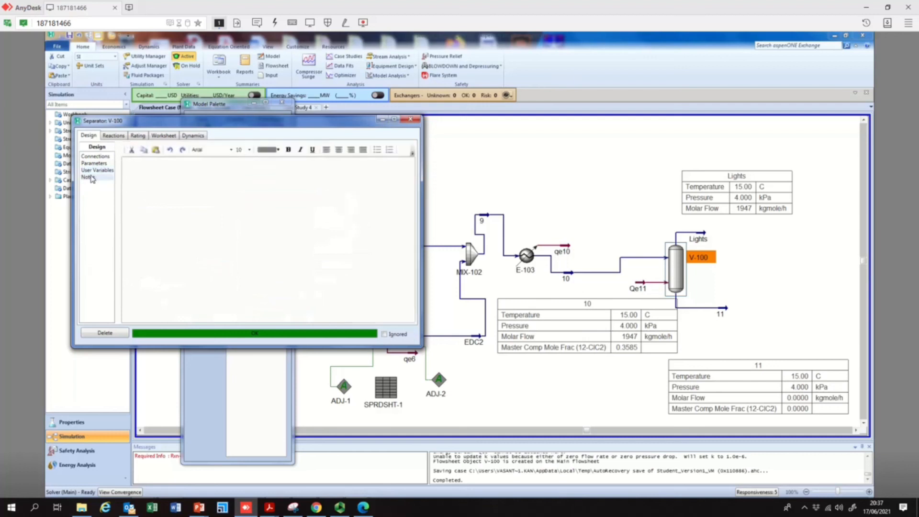
{"action": "left_click", "coordinate": [97, 158]}
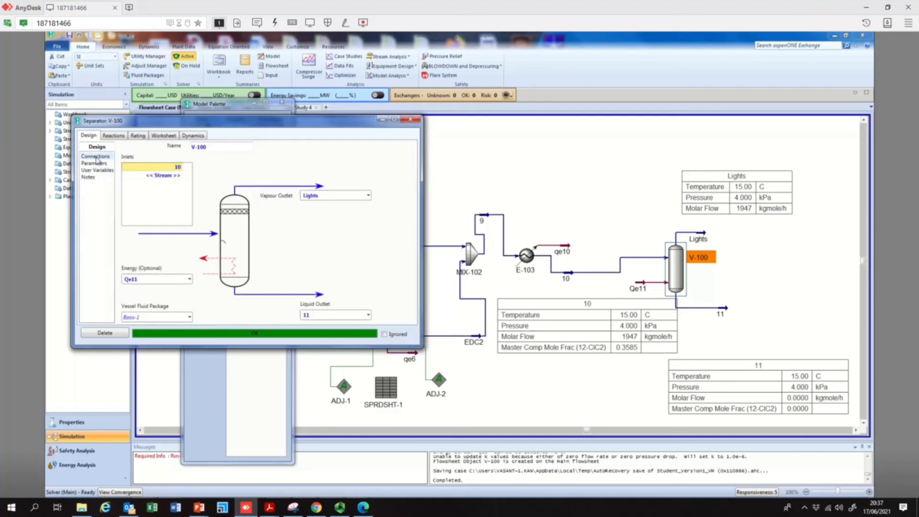
{"action": "left_click", "coordinate": [118, 137]}
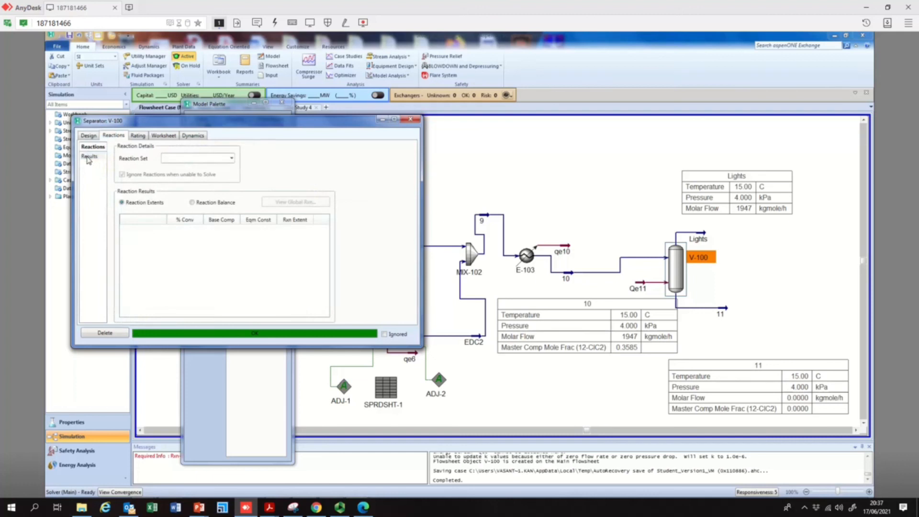
{"action": "left_click", "coordinate": [92, 137]}
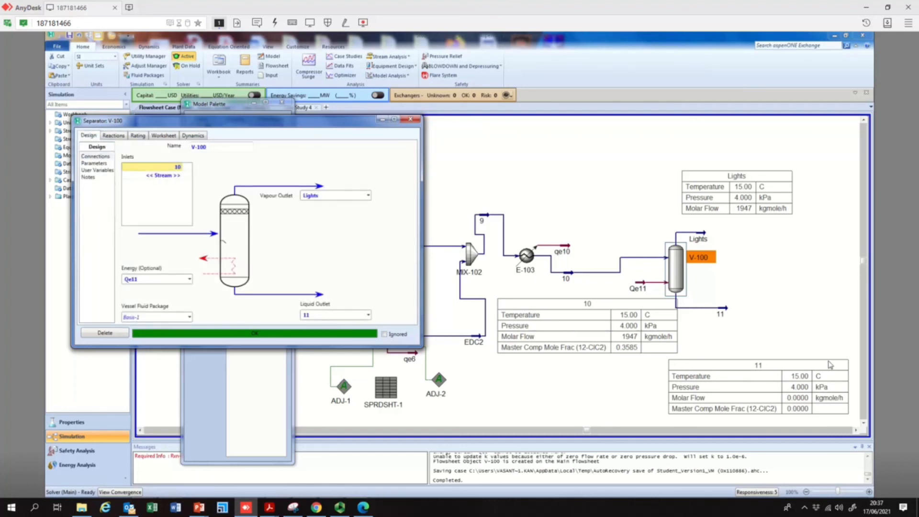
{"action": "left_click", "coordinate": [412, 120]}
{"action": "left_click", "coordinate": [763, 333]}
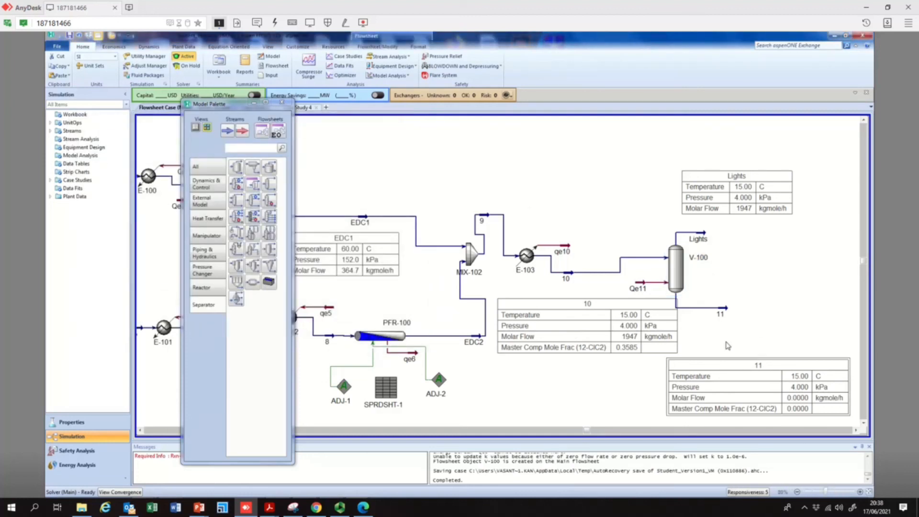
Open the Lights stream and examine its composition across vapour and aqueous phases, especially H2O
{"action": "double_click", "coordinate": [704, 238]}
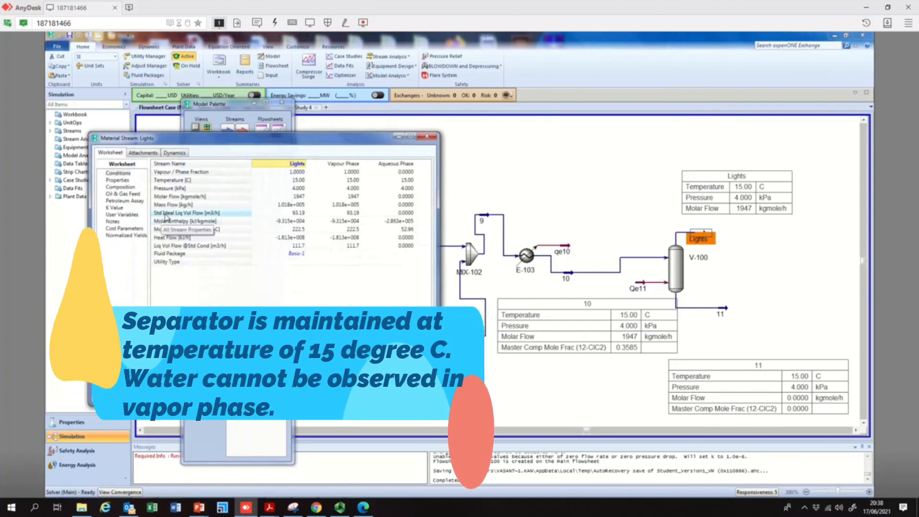
{"action": "left_click", "coordinate": [120, 187]}
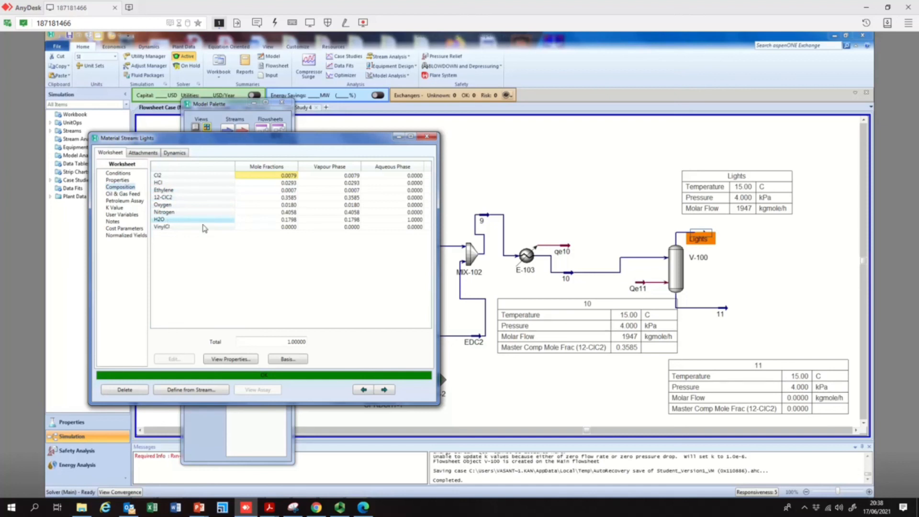
{"action": "left_click", "coordinate": [412, 222]}
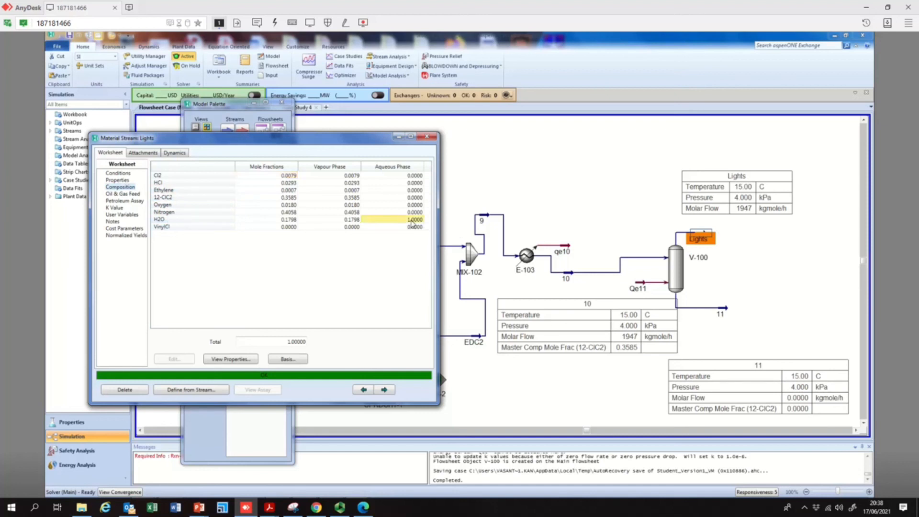
{"action": "left_click", "coordinate": [358, 222]}
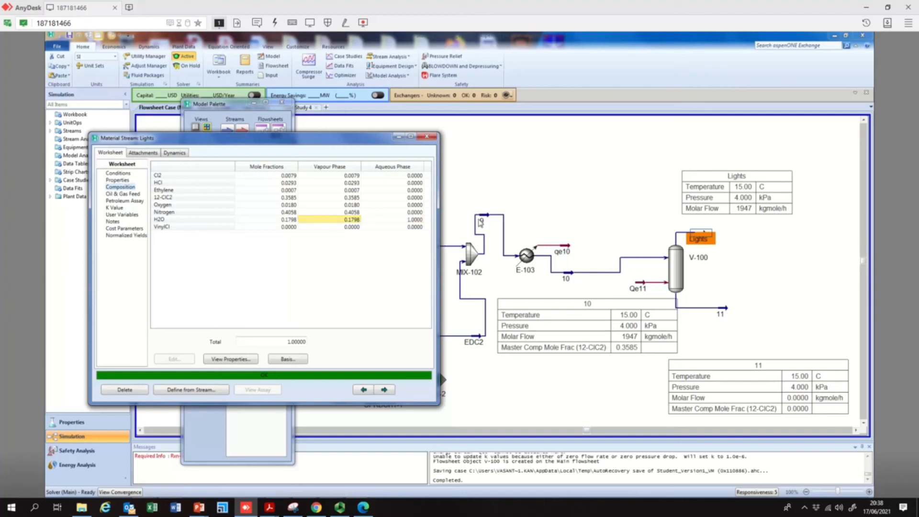
{"action": "left_click", "coordinate": [432, 140]}
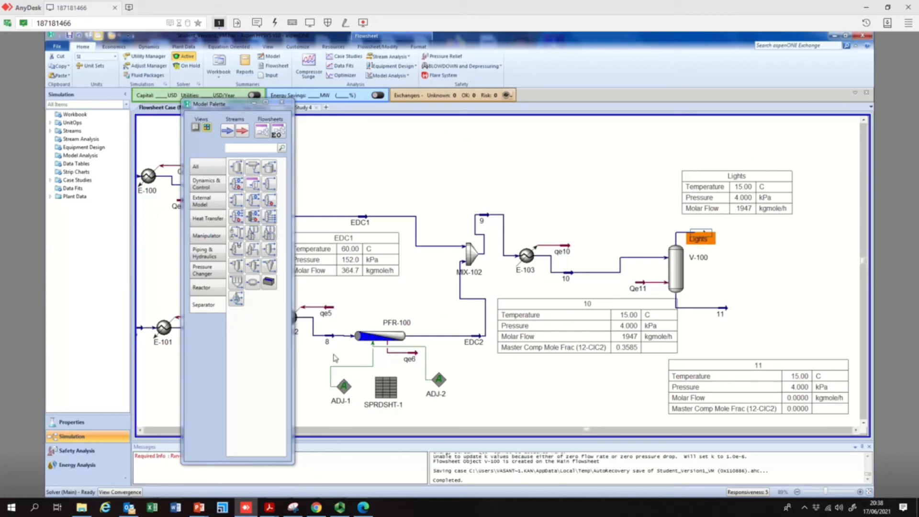
{"action": "left_click", "coordinate": [340, 507]}
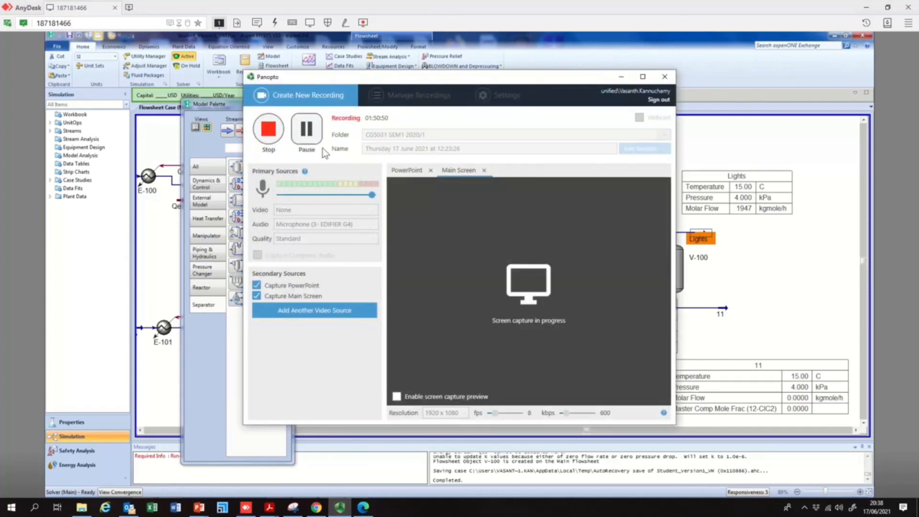